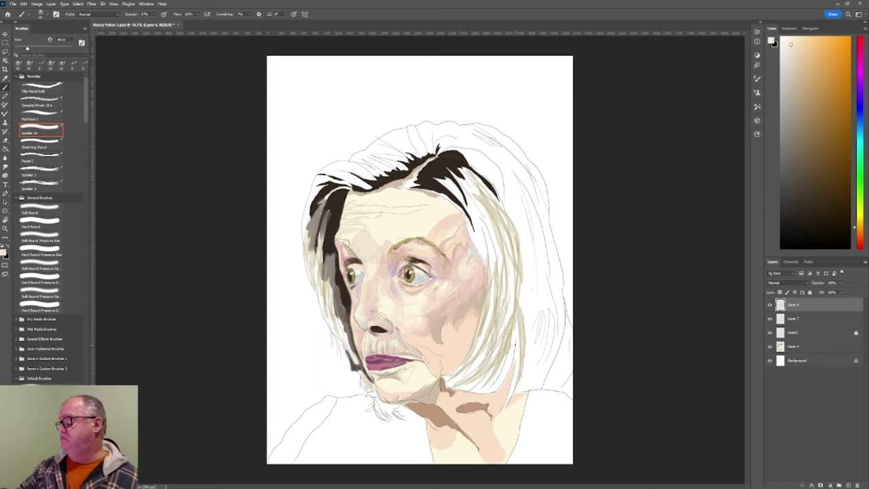
Compare the portrait with Layer 8 hidden and shown, then sample a darker tan from the face
left_click(770, 305)
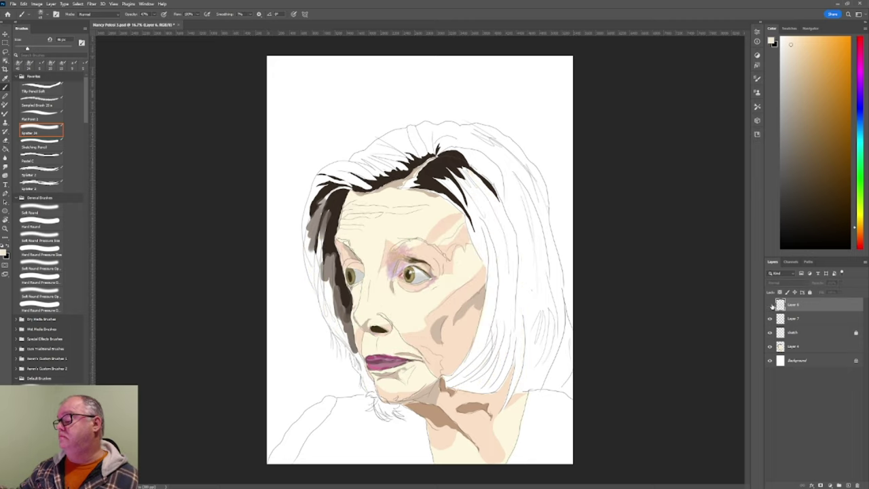
left_click(771, 305)
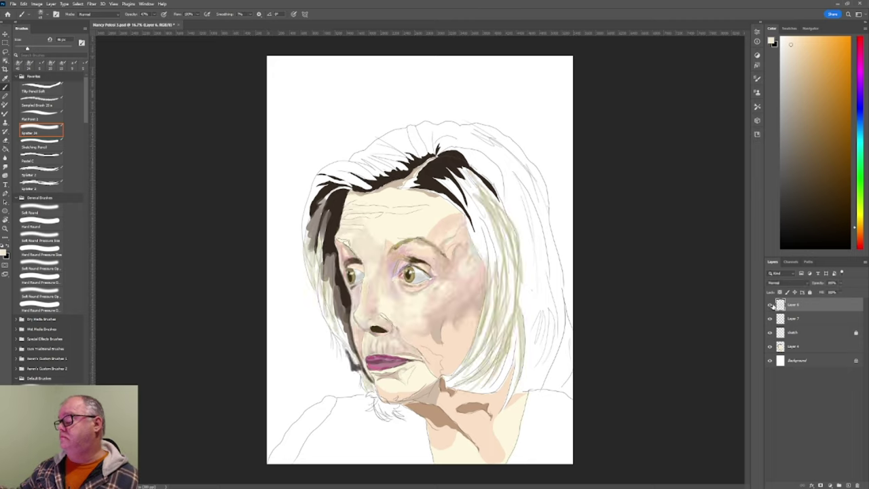
left_click(770, 305)
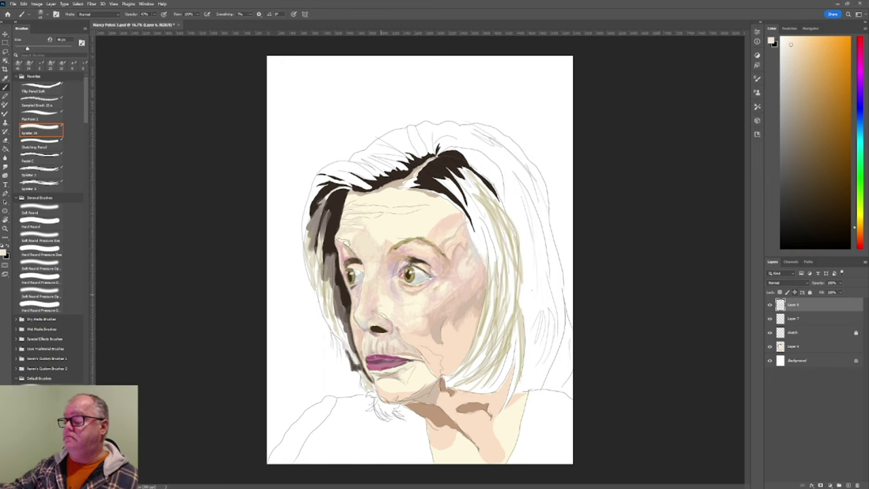
left_click(342, 298, "alt")
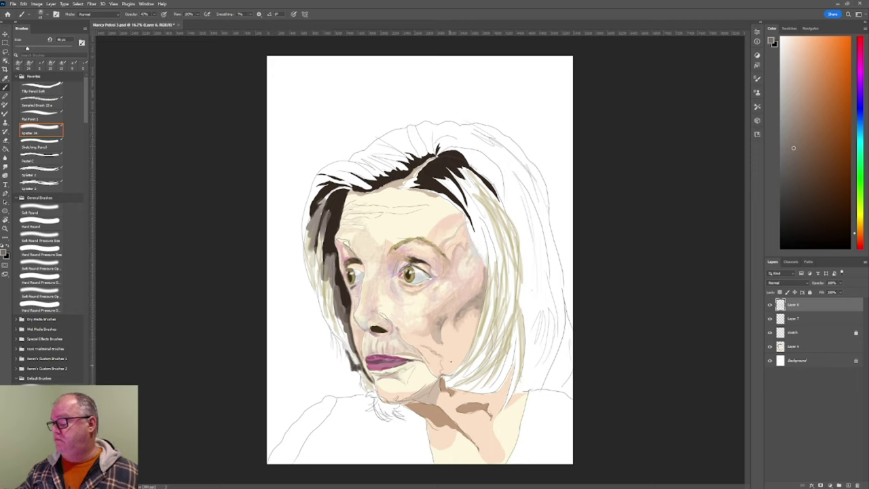
Sample skin tones from the cheek and paint them over the face with Spatter 24
key("i")
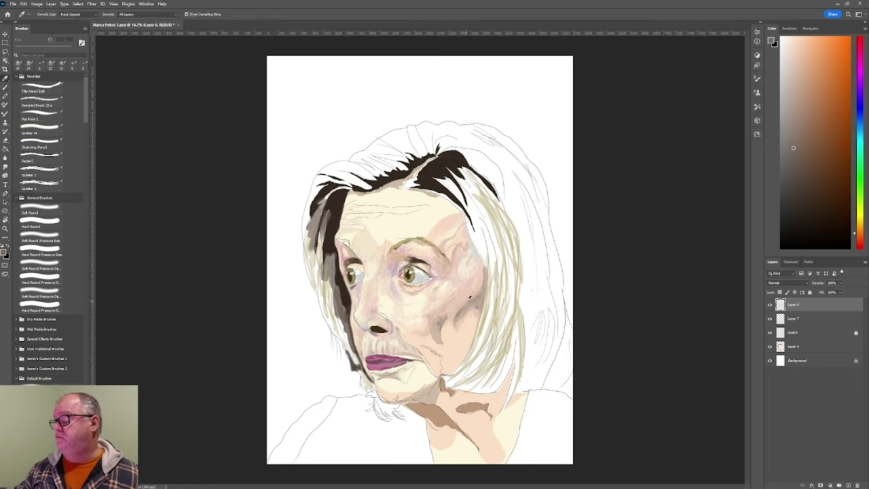
key("b")
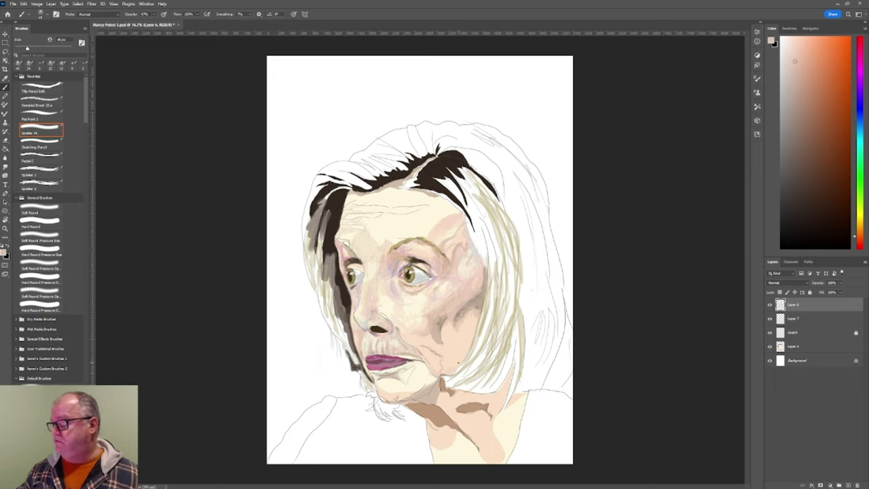
key("i")
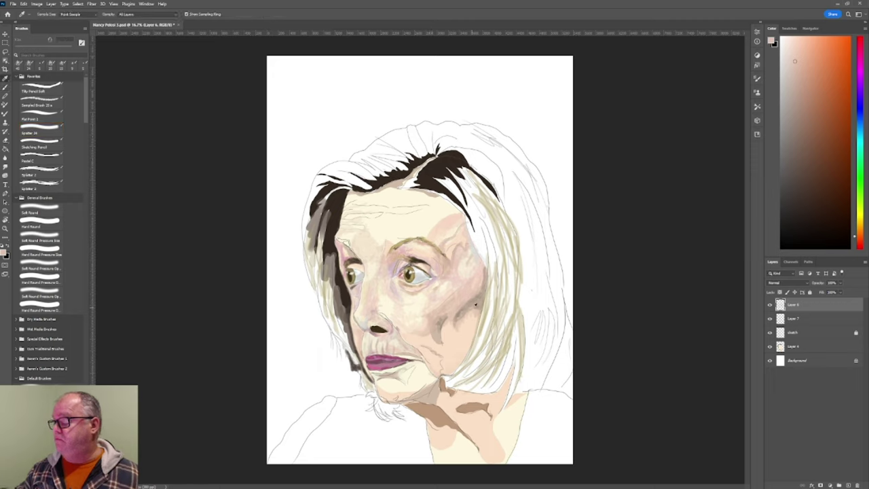
left_click(476, 306)
key("b")
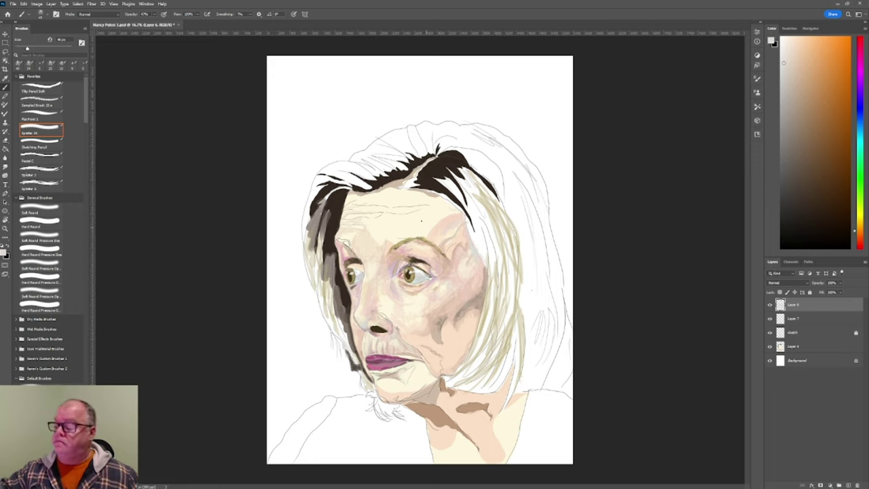
Check colours against the shaded reference painting and sample tan tones for the face
key("ctrl+Tab")
left_click(381, 292, "alt")
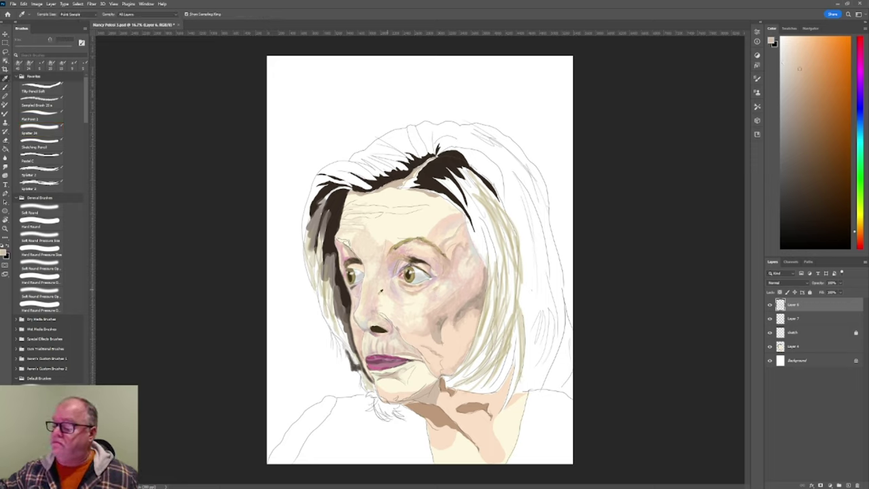
key("ctrl+Tab")
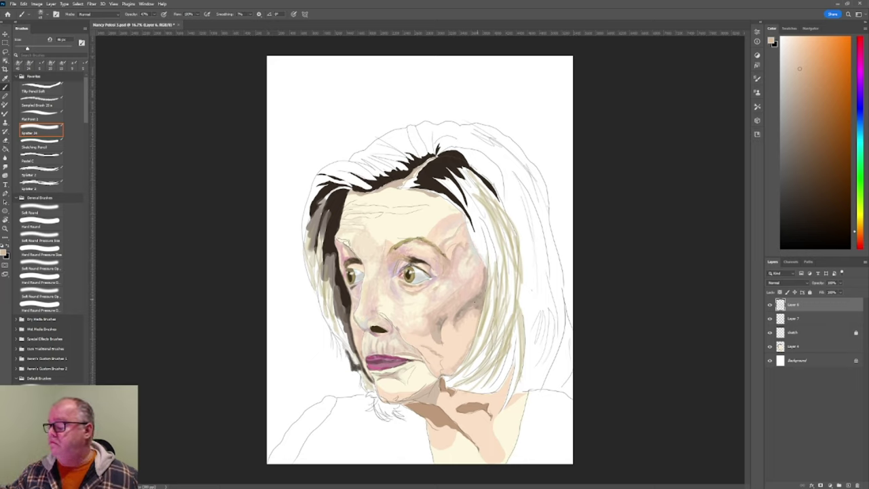
key("ctrl+Tab")
left_click(397, 296, "alt")
key("ctrl+Tab")
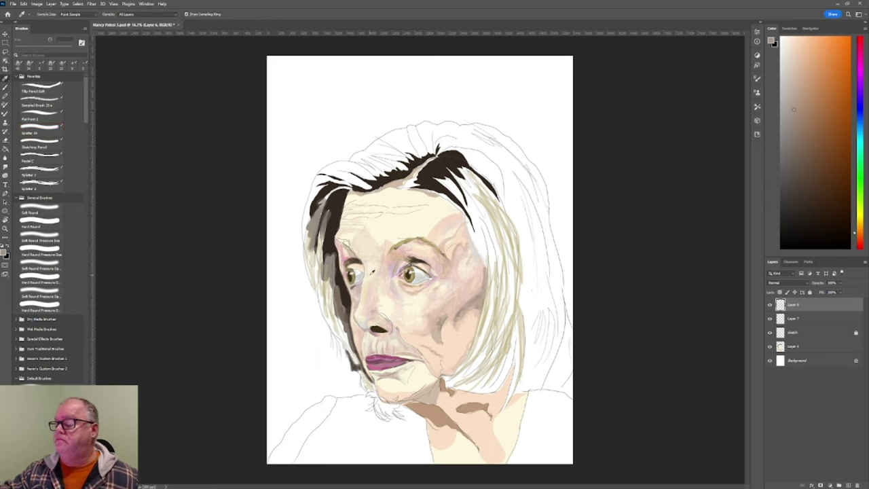
Sample cream, brown and light skin tones from the face to paint cheek and jaw shadows
left_click(372, 273, "alt")
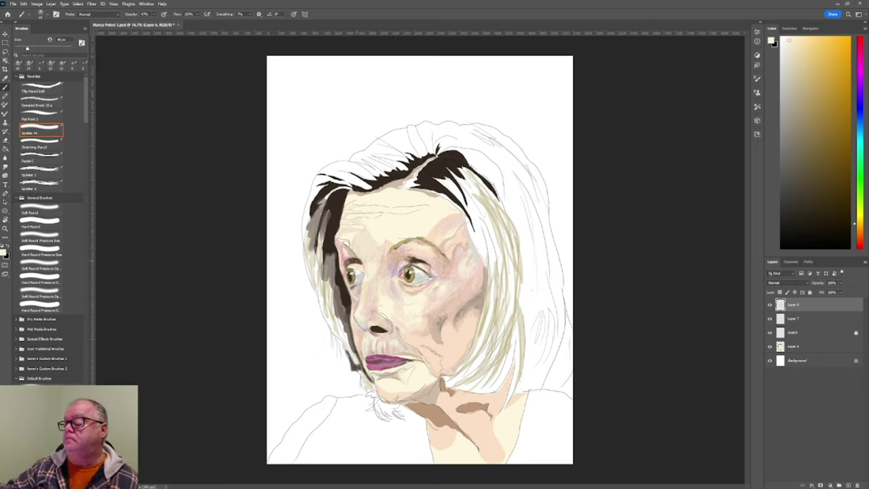
left_click(349, 262, "alt")
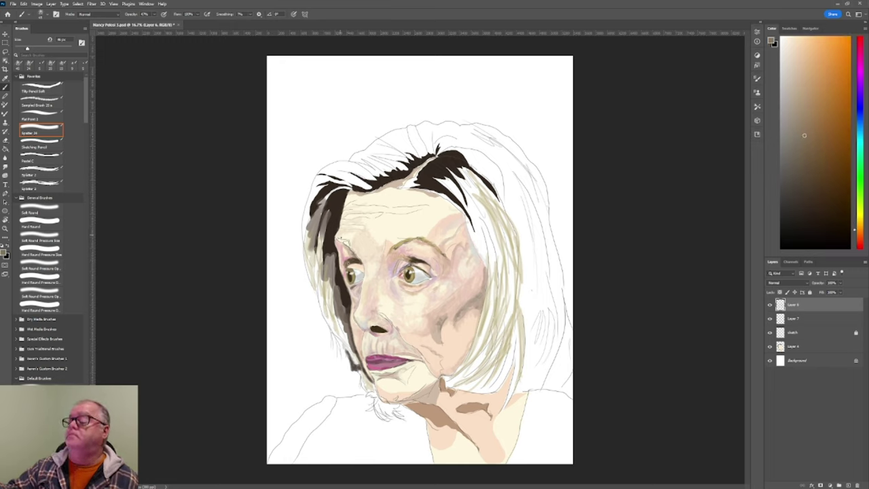
left_click(353, 275, "alt")
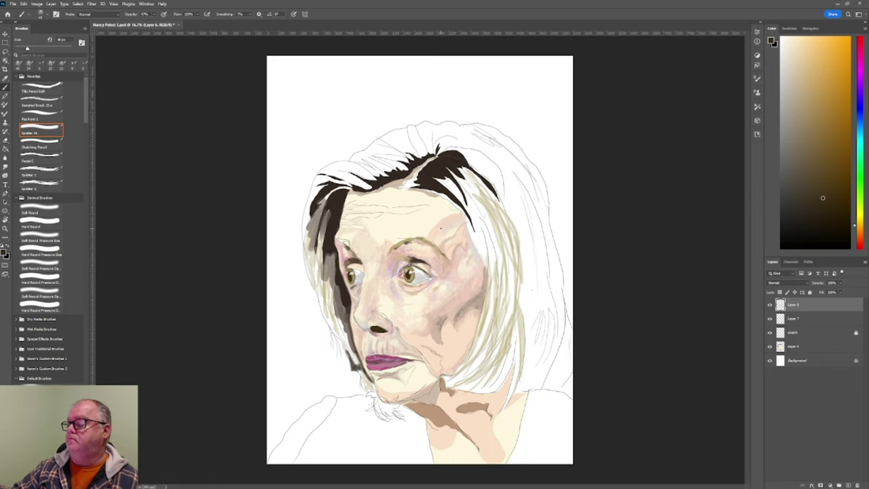
key("i")
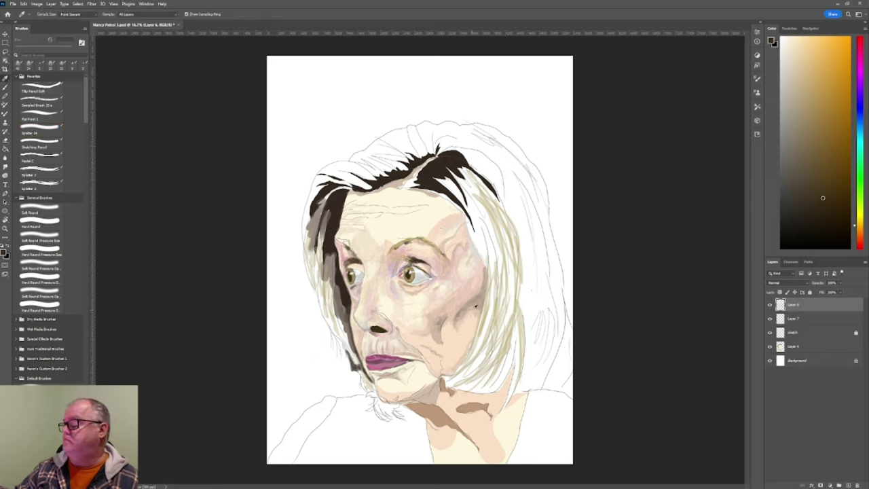
left_click(473, 307)
key("b")
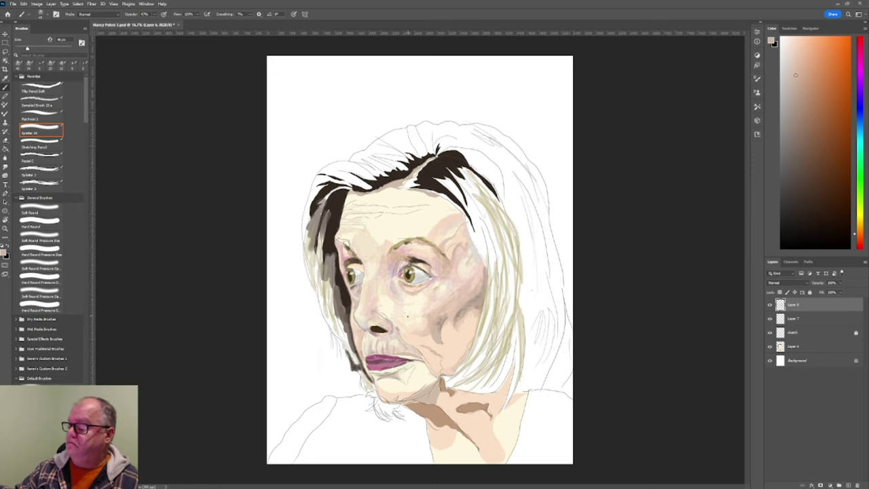
Sample orange-tinged and cheek skin tones and spatter them over the face to soften it
key("i")
left_click(414, 313)
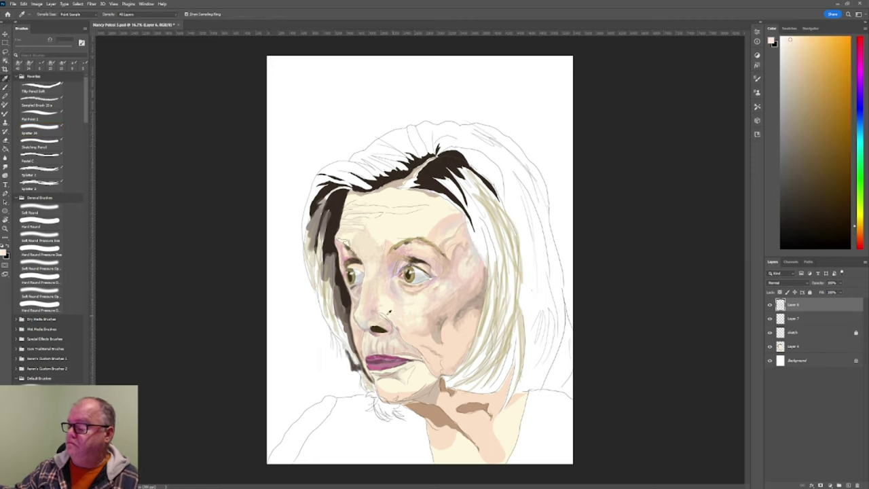
key("b")
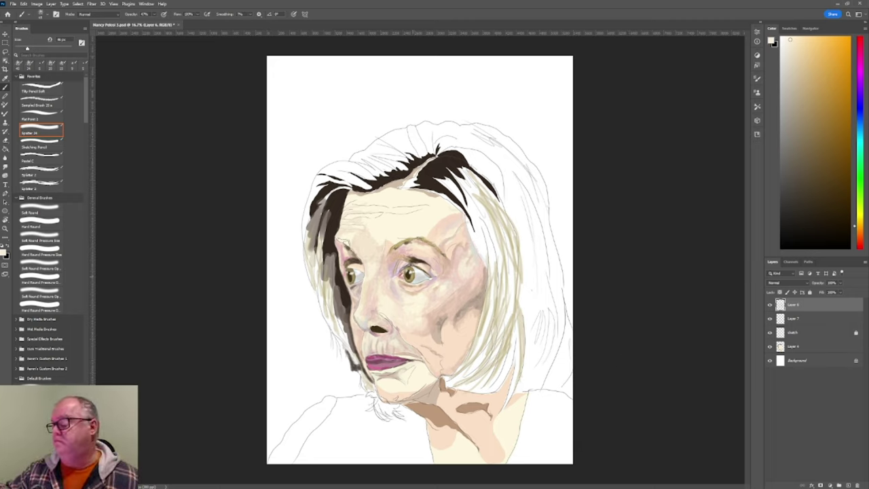
left_click(421, 329, "alt")
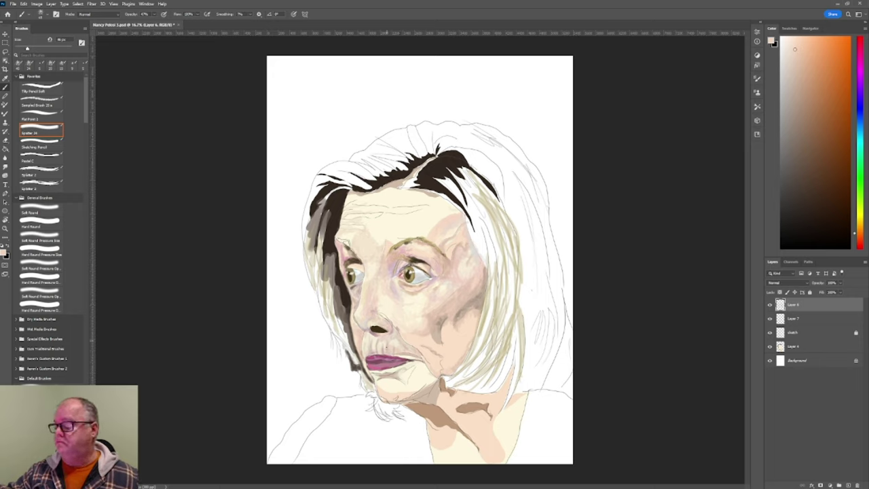
key("i")
key("b")
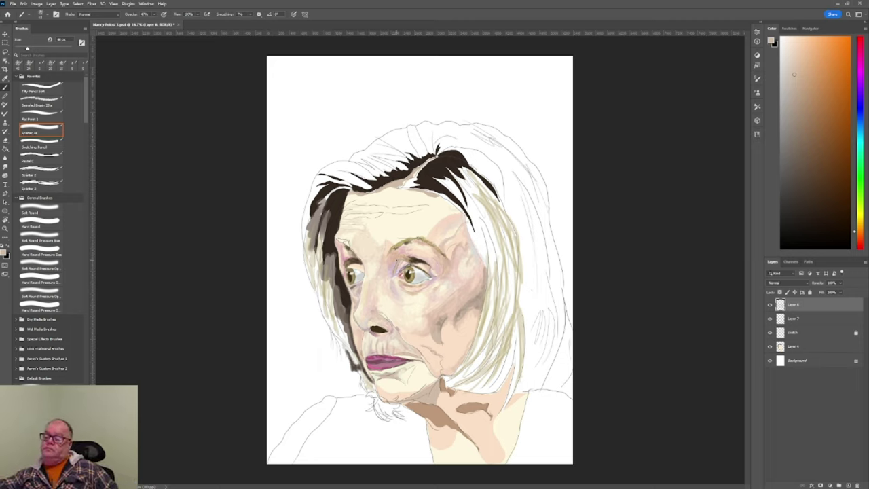
Sample the dark hair colour and paint dark accents down the left edge of the face
key("i")
left_click(331, 244)
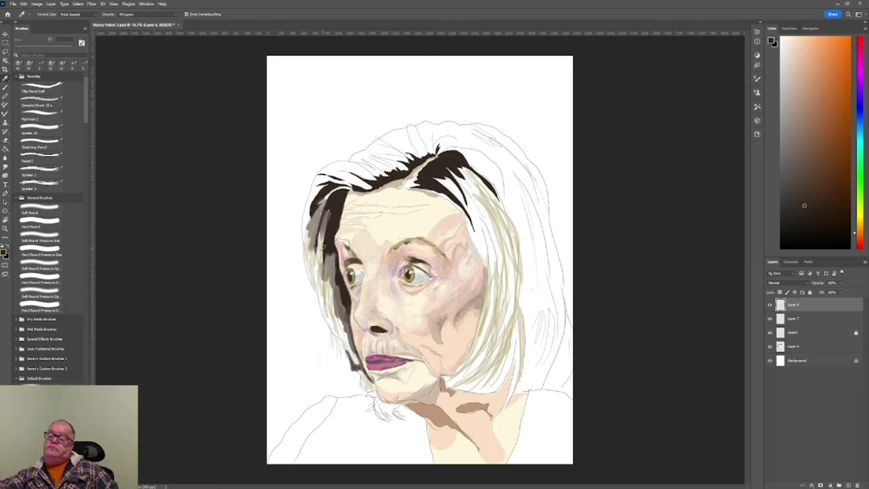
key("b")
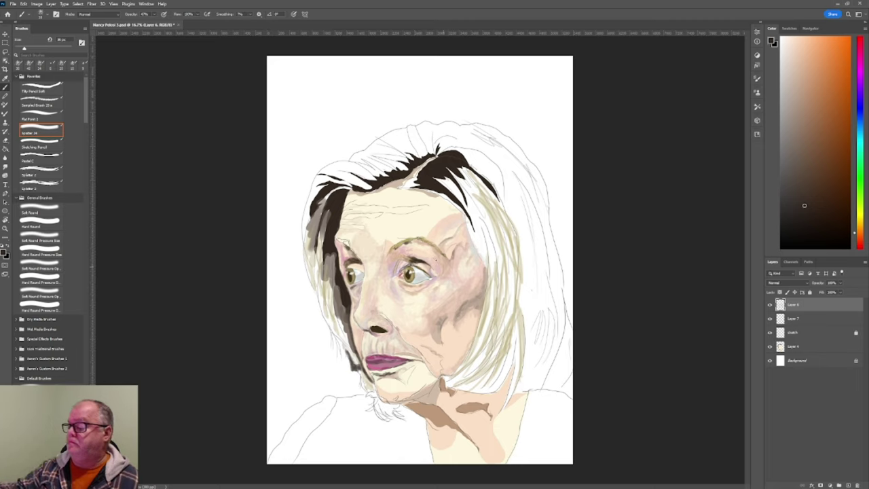
Sample light pink and cream tones and paint tan strands through the white bob
key("i")
left_click(392, 256)
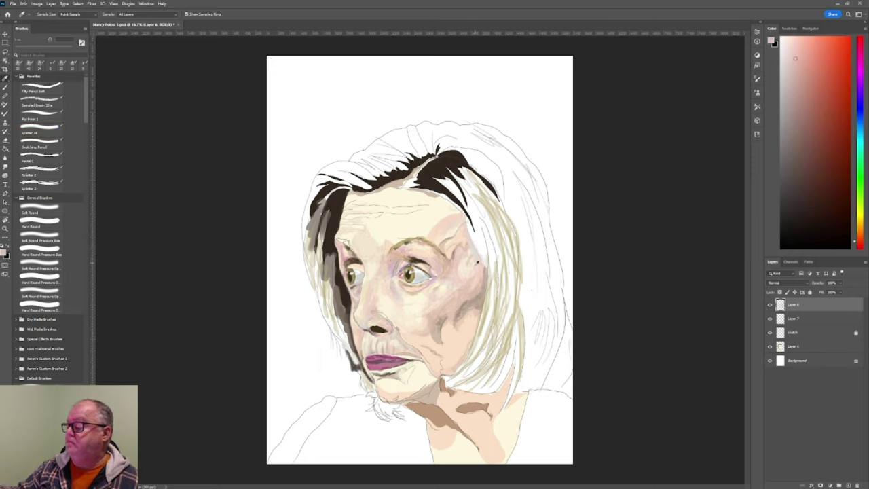
key("b")
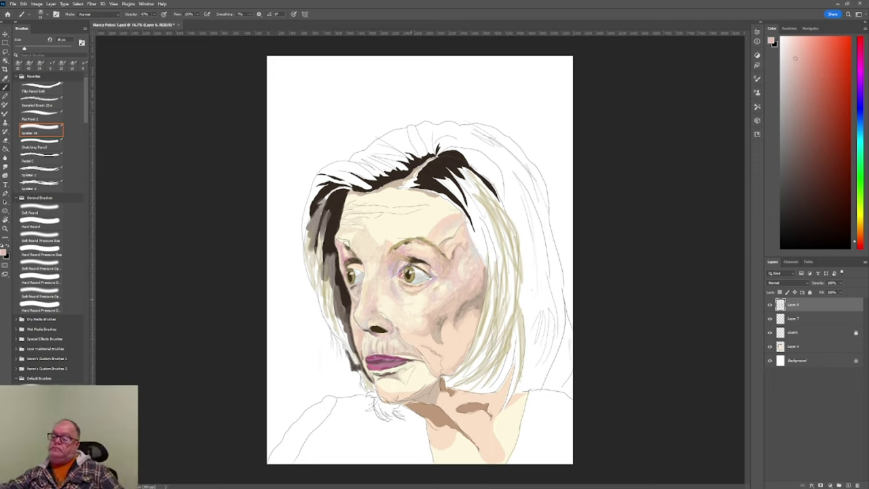
key("i")
left_click(468, 343)
key("b")
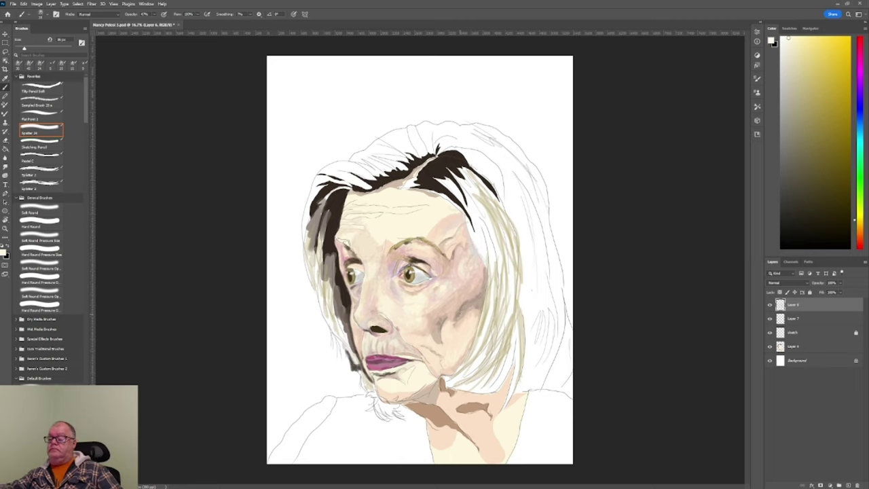
Sample the orange skin tone from the face and layer more strands into the hair
key("i")
left_click(464, 317)
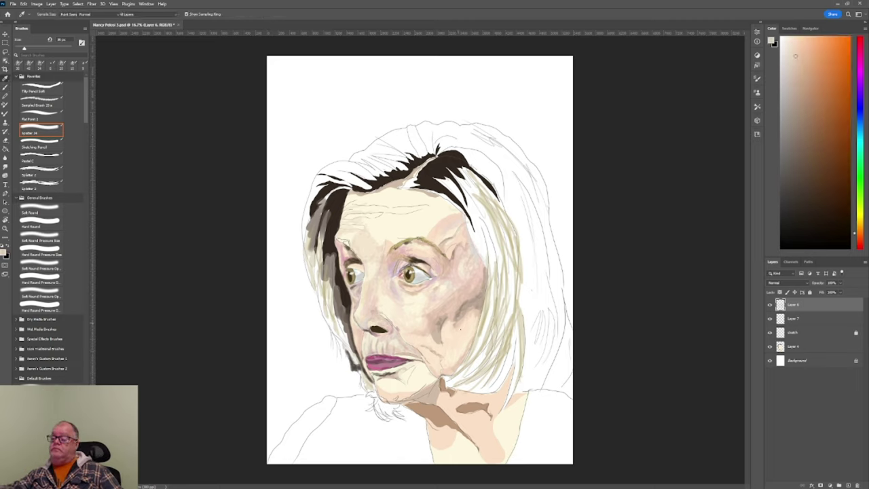
key("b")
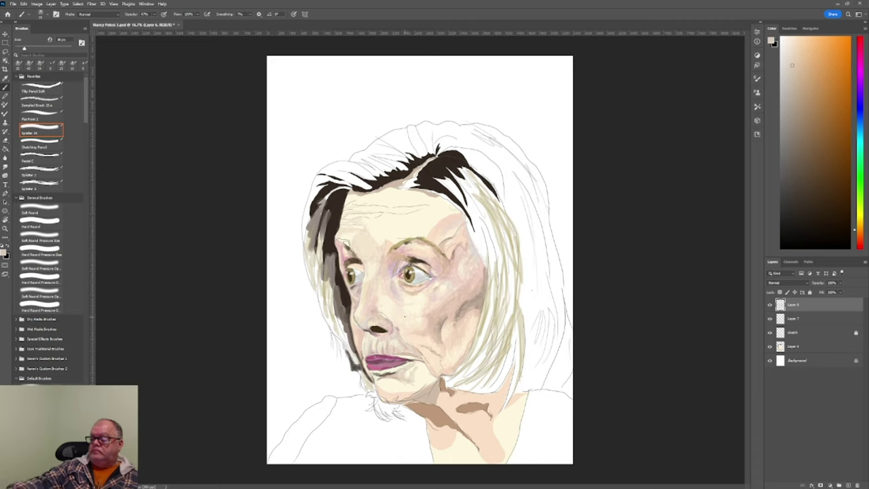
Sample skin tones from the cheeks and chin, painting wrinkle speckles across the lower face
left_click(402, 312, "alt")
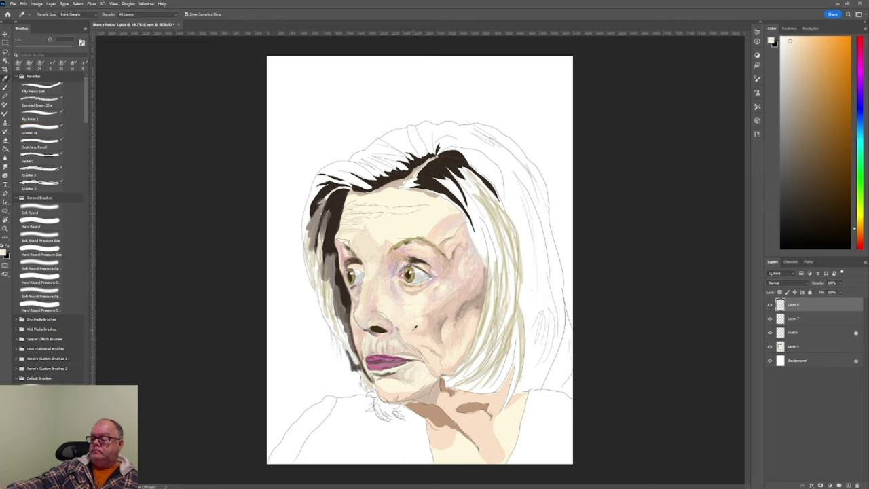
left_click(417, 330, "alt")
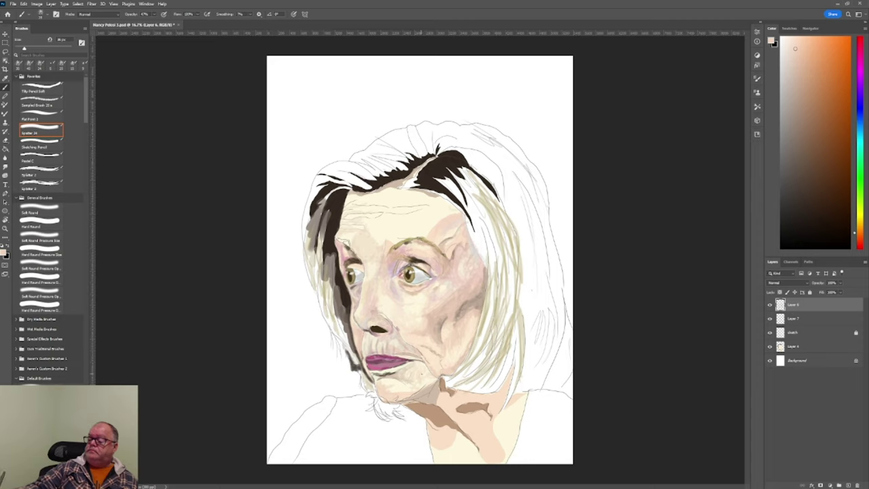
left_click(427, 370, "alt")
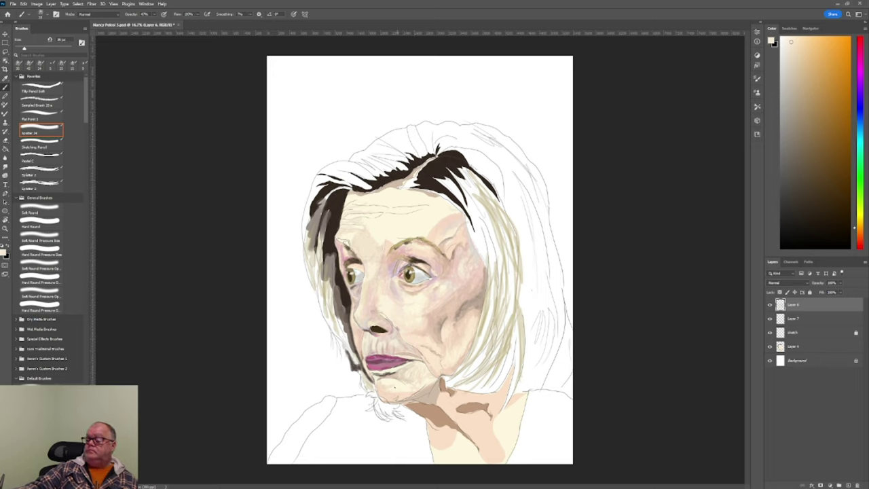
left_click(387, 387, "alt")
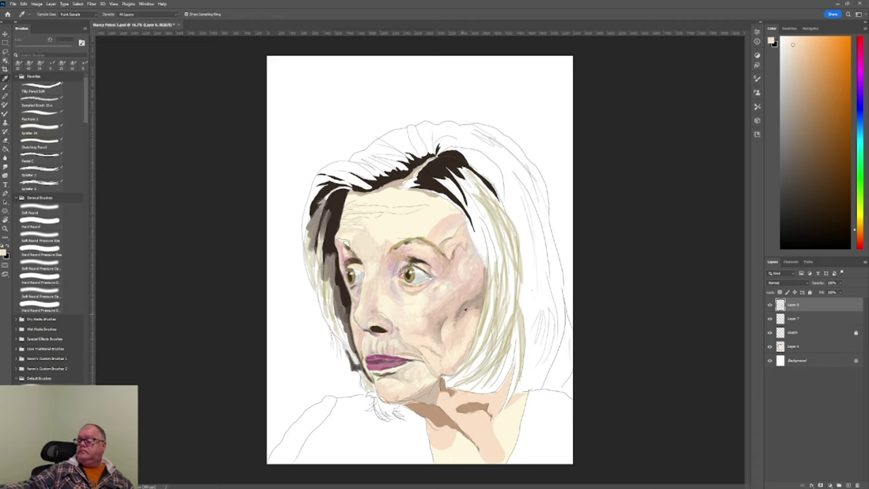
left_click(462, 314, "alt")
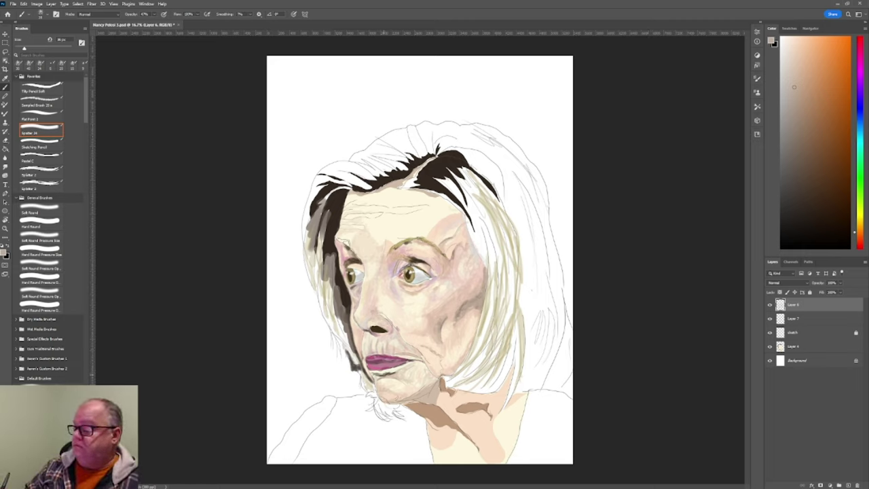
Sample a light pink tone and paint speckled texture over the right cheek and mouth
key("i")
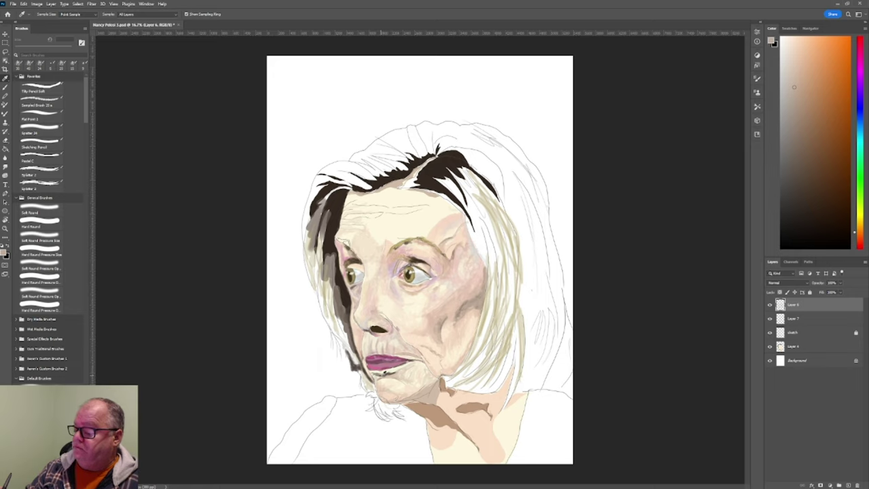
key("b")
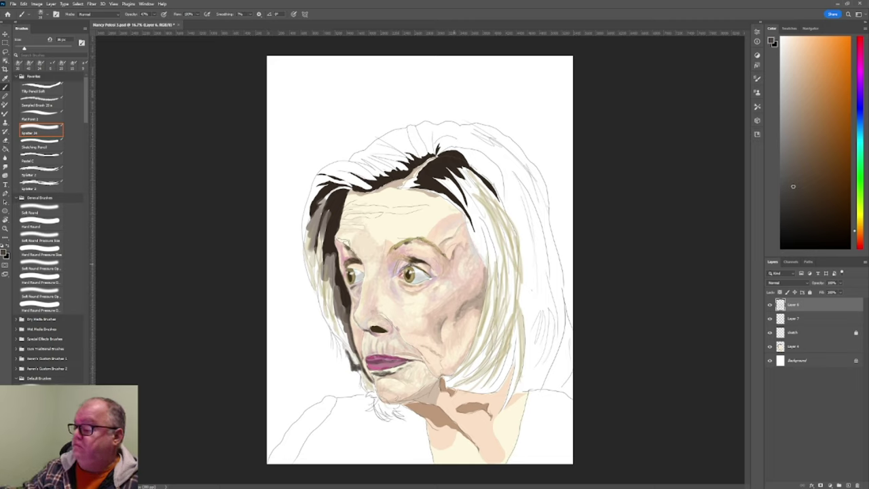
key("i")
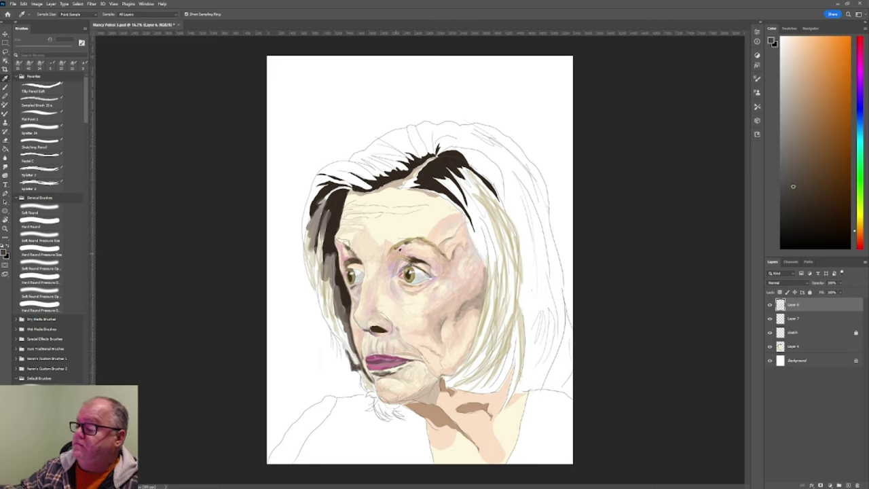
left_click(799, 68)
key("b")
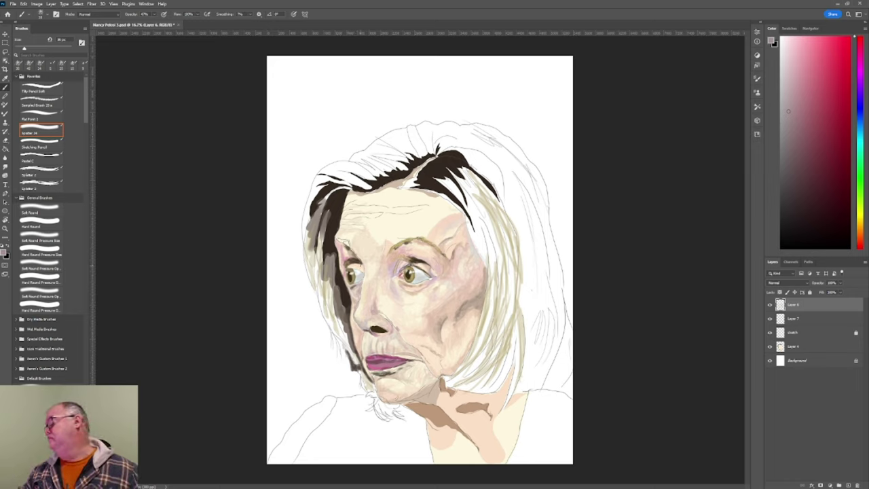
Hide and show the line sketch twice to judge the painting, then sample white
left_click(770, 333)
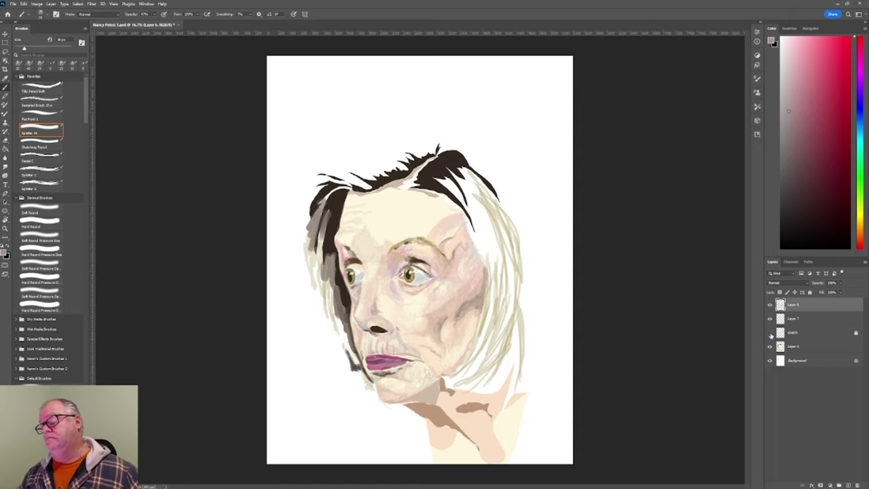
left_click(770, 333)
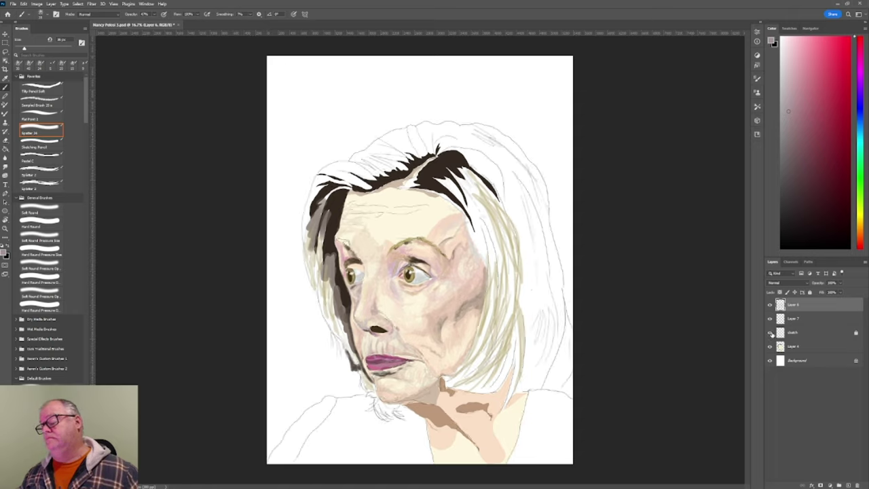
left_click(771, 333)
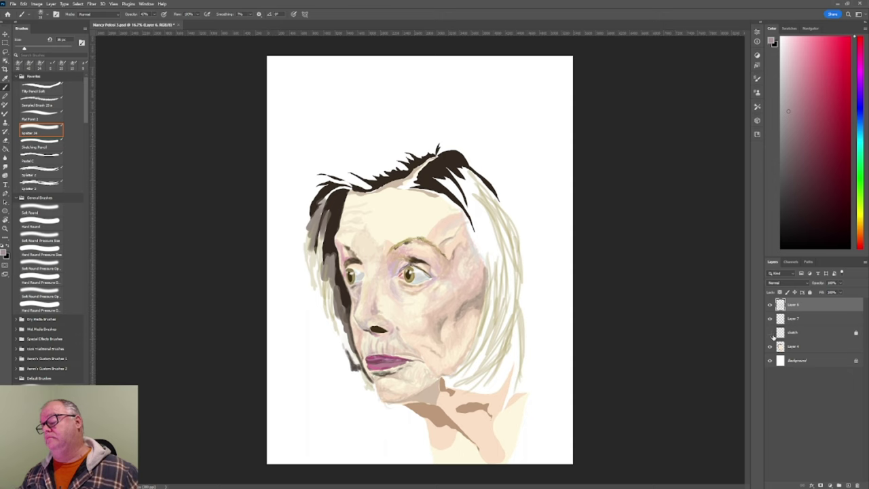
left_click(770, 333)
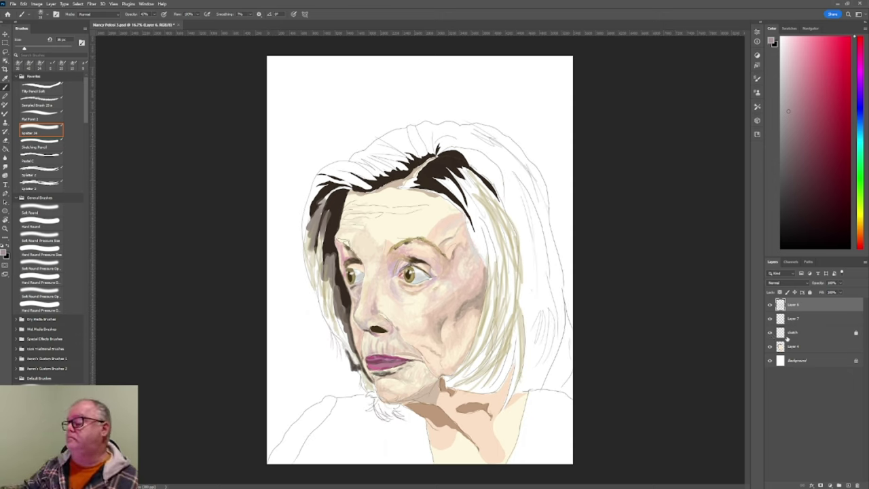
left_click(419, 271, "alt")
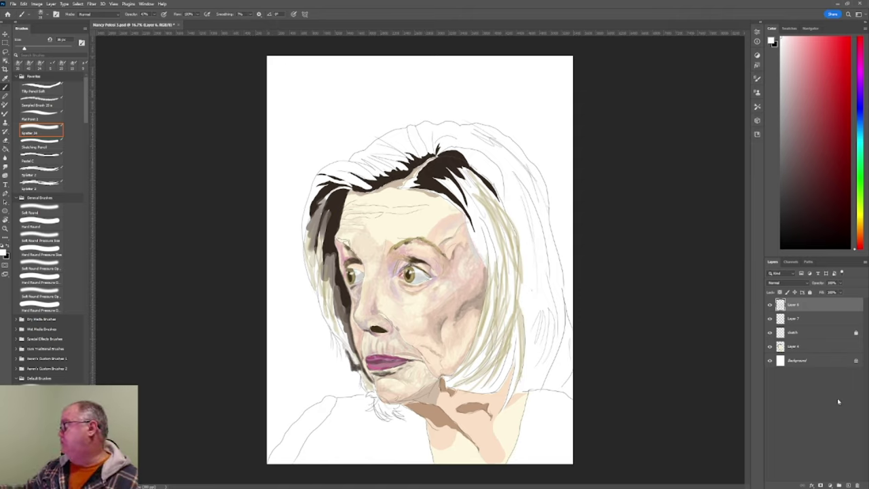
Compare once more without the sketch, then take a light skin tone to paint with
left_click(770, 333)
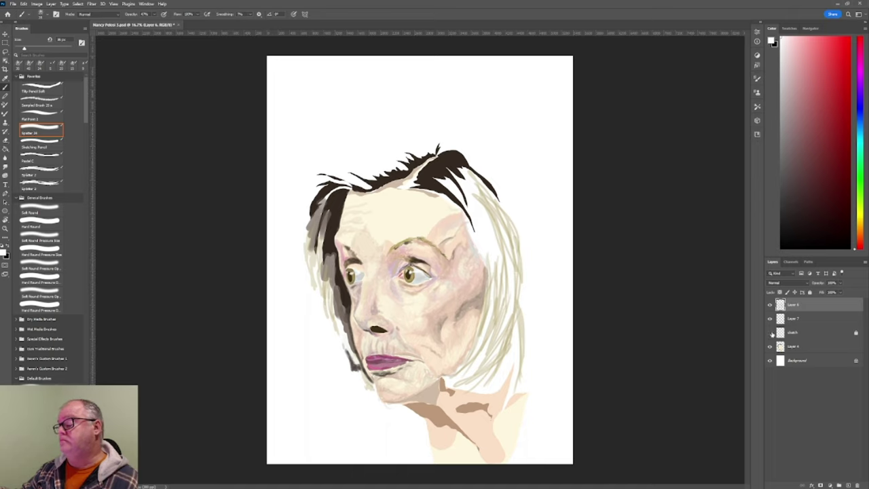
left_click(770, 333)
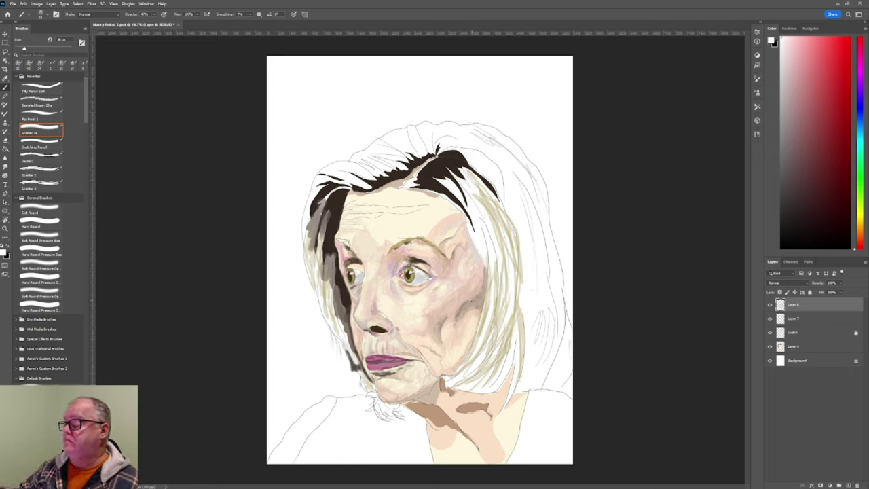
key("i")
left_click(423, 270)
key("b")
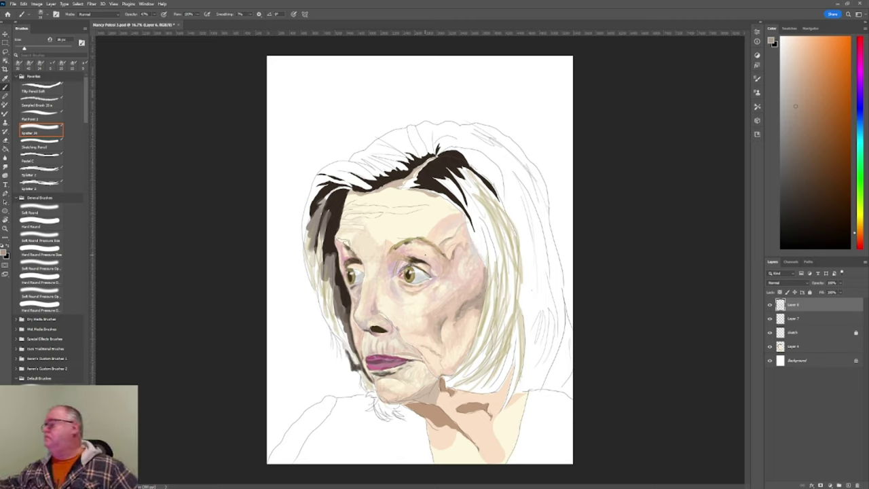
Shift the Color panel hue toward yellow-orange and pick a darker olive-khaki paint colour
left_click(863, 217)
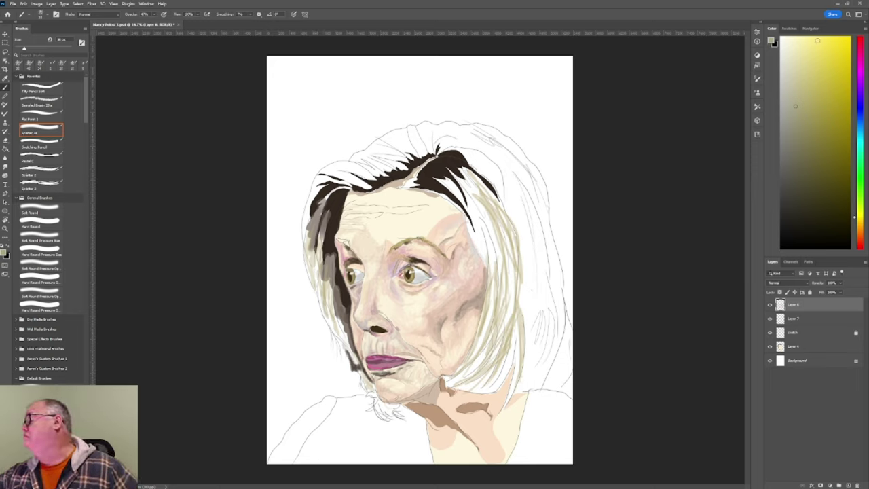
left_click(786, 46)
left_click(810, 38)
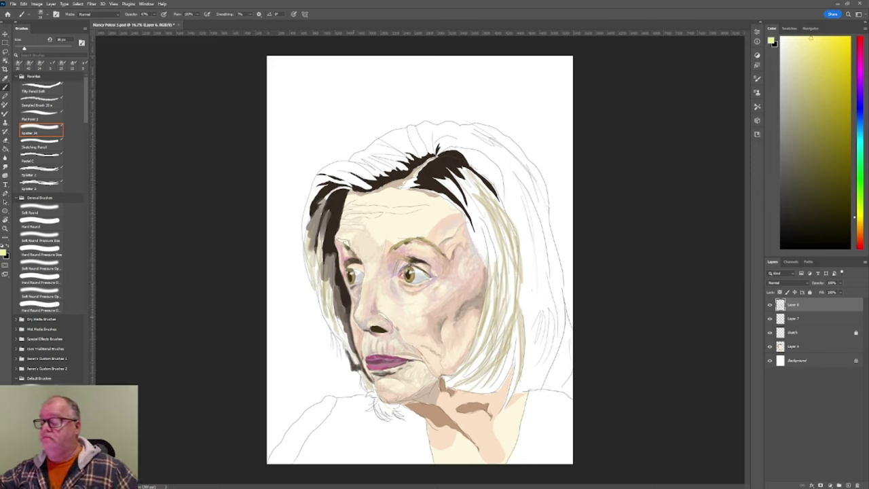
left_click(863, 221)
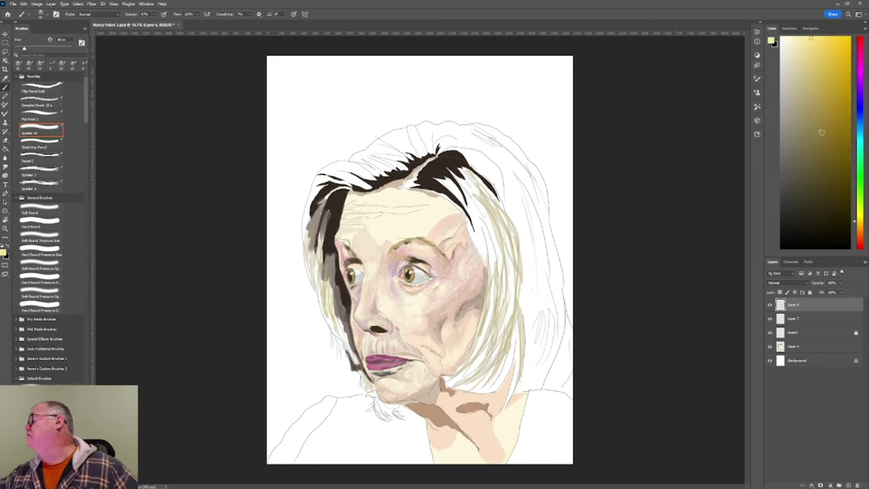
left_click(824, 128)
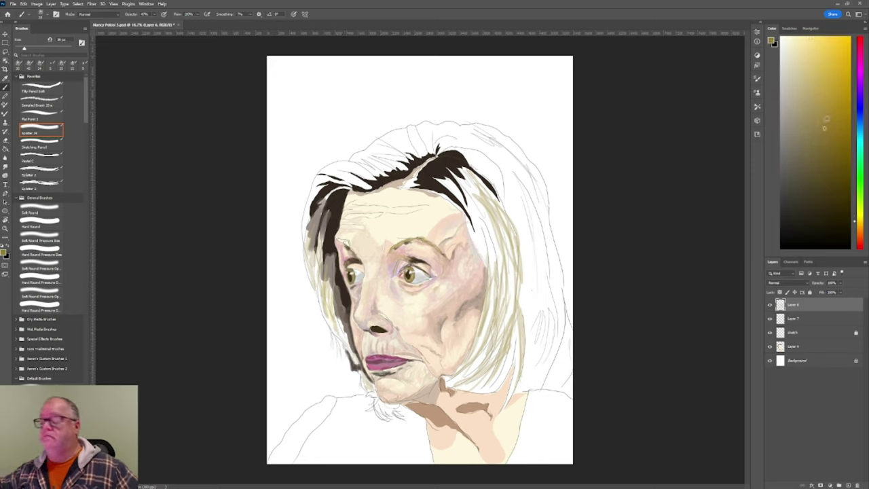
Paint thin olive-khaki strands along the lower-left edge and tips of the hair
left_click_drag(328, 319, 328, 286)
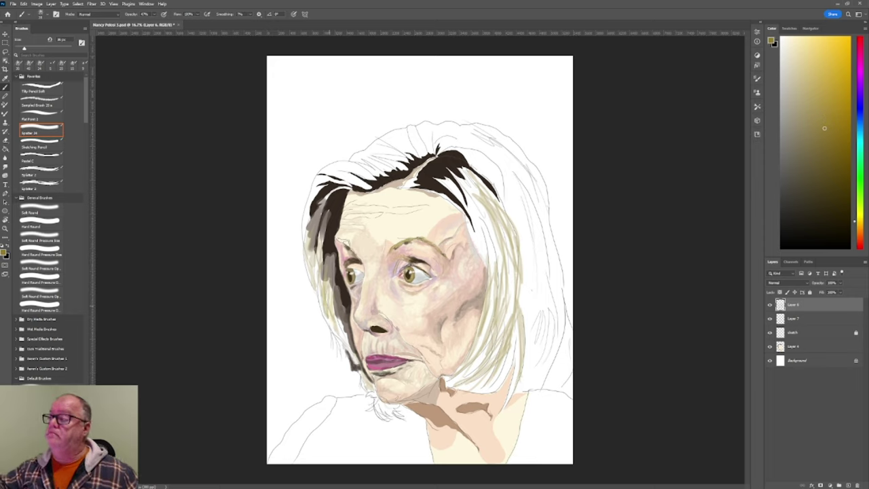
left_click_drag(330, 325, 324, 279)
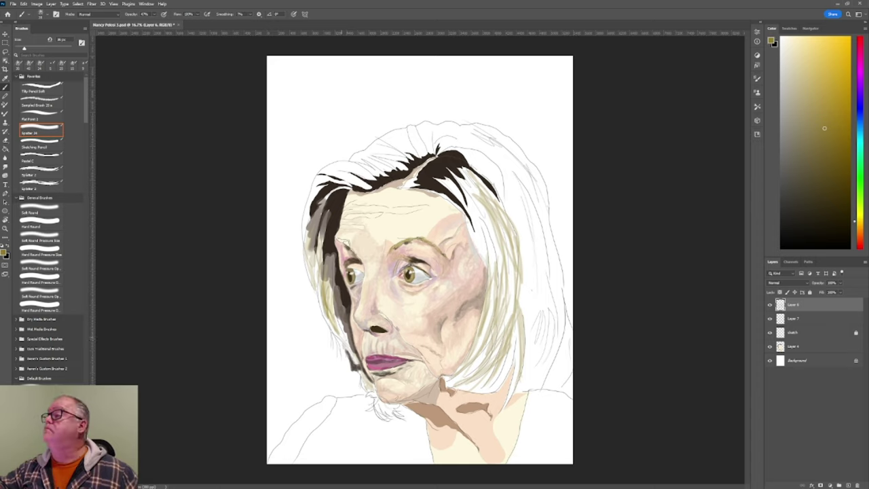
left_click_drag(338, 350, 329, 317)
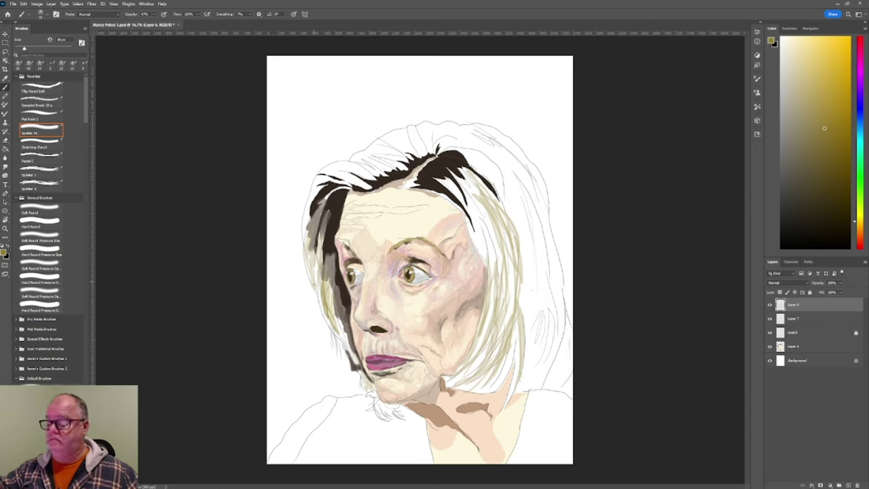
left_click_drag(341, 354, 328, 318)
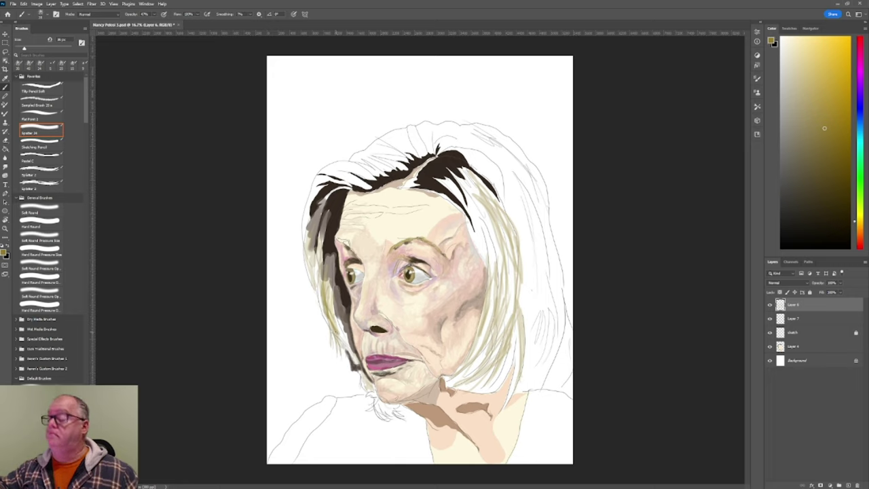
mouse_move(349, 347)
left_mouse_down()
mouse_move(341, 338)
mouse_move(348, 348)
left_mouse_up()
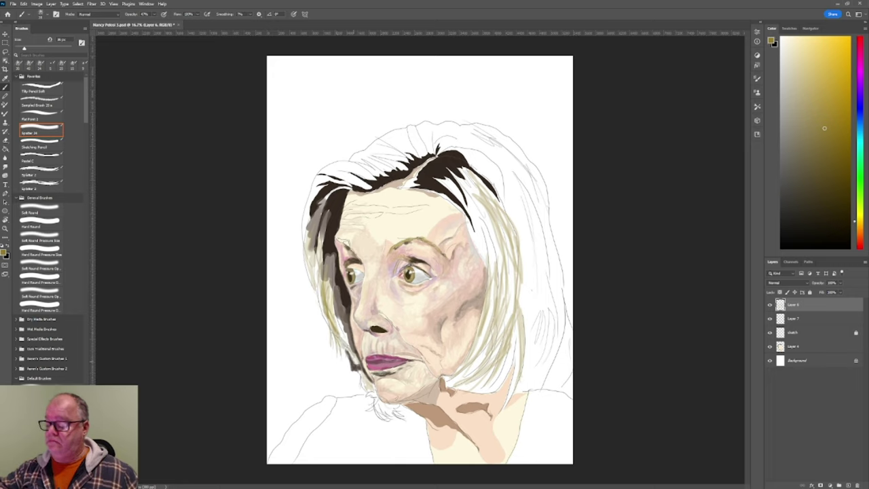
left_click_drag(347, 352, 333, 310)
left_click_drag(334, 313, 331, 288)
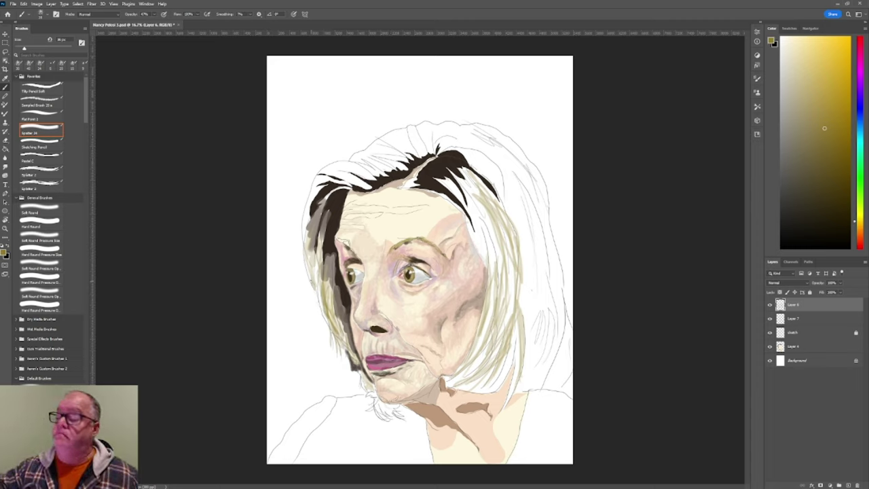
Extend thin darker strands up the hair's left edge to the upper left hair
left_click_drag(307, 269, 305, 247)
left_click_drag(312, 280, 305, 185)
left_click_drag(309, 226, 304, 185)
left_click_drag(313, 229, 309, 206)
left_click_drag(308, 244, 306, 234)
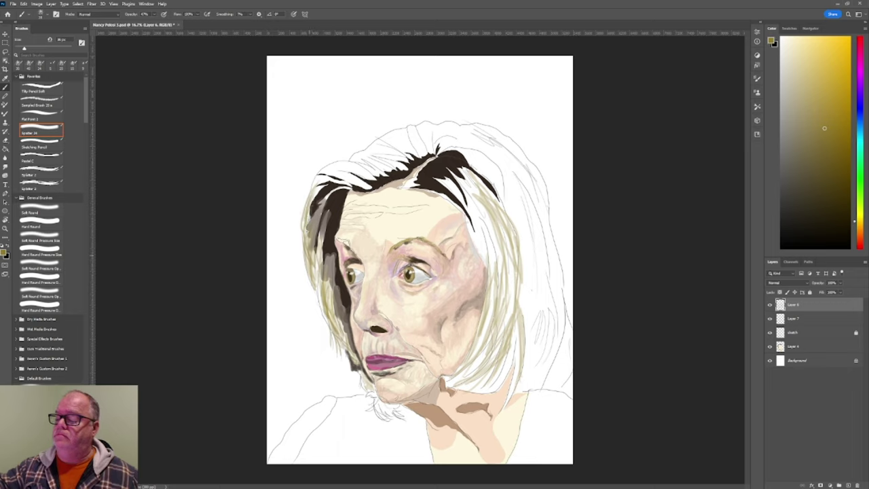
mouse_move(324, 310)
left_mouse_down()
mouse_move(318, 273)
mouse_move(319, 285)
left_mouse_up()
left_click_drag(331, 336, 320, 297)
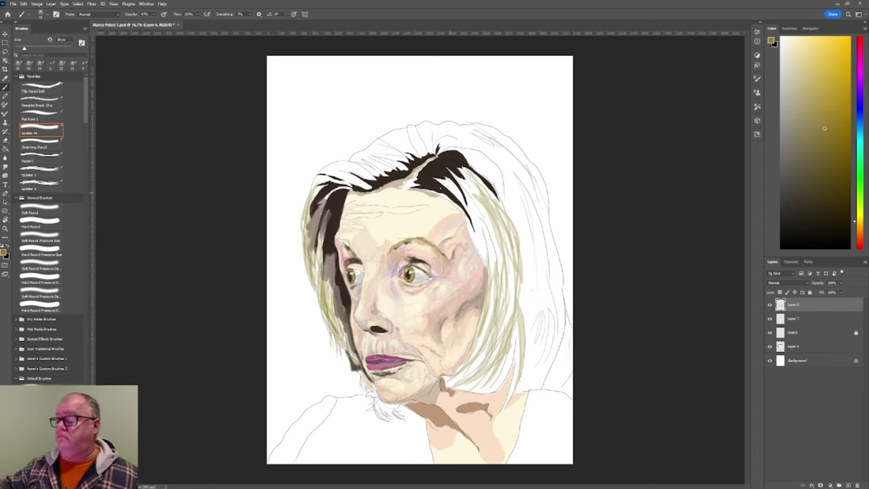
Sample the hair's orange tone and select the Sketching Pencil brush
key("i")
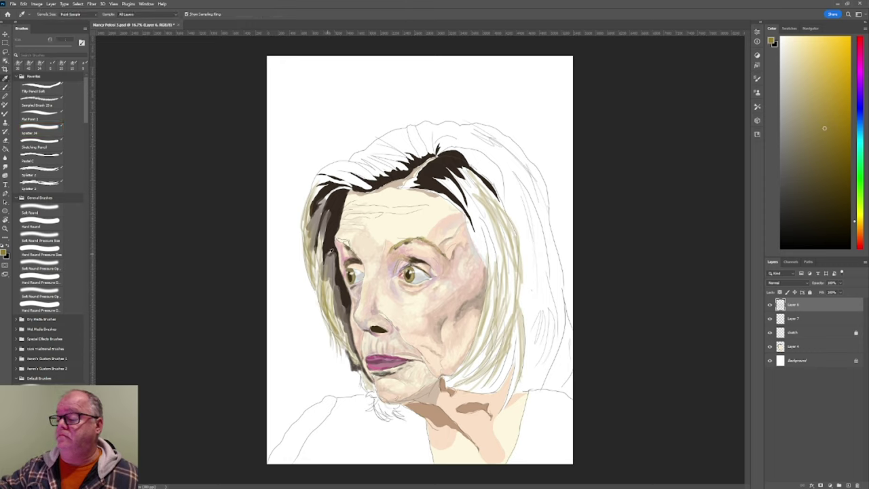
left_click(331, 251)
left_click(41, 129)
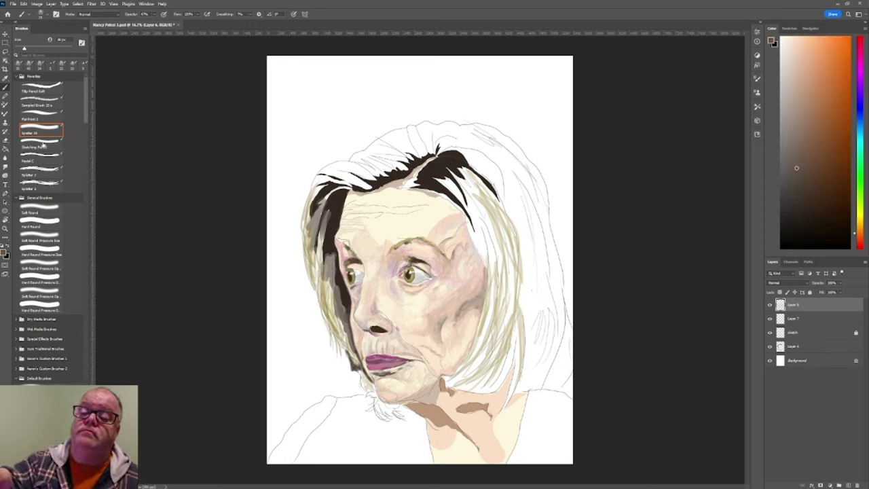
left_click(53, 144)
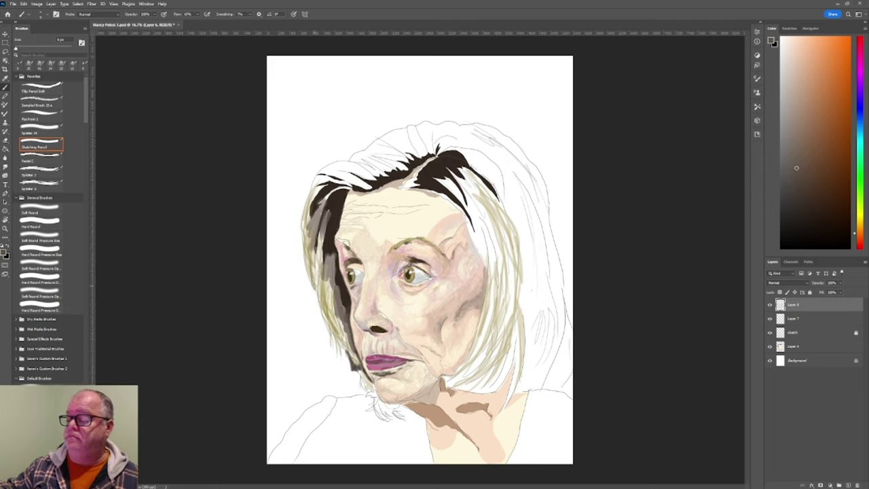
Add short dark Sketching Pencil strokes along the hair's left edge, from the top to the chin tip
left_click_drag(314, 256, 313, 276)
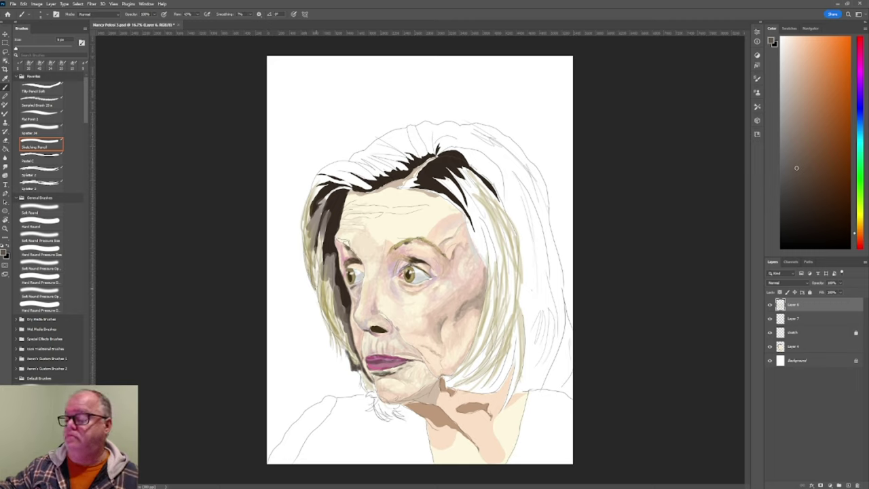
left_click_drag(311, 271, 309, 282)
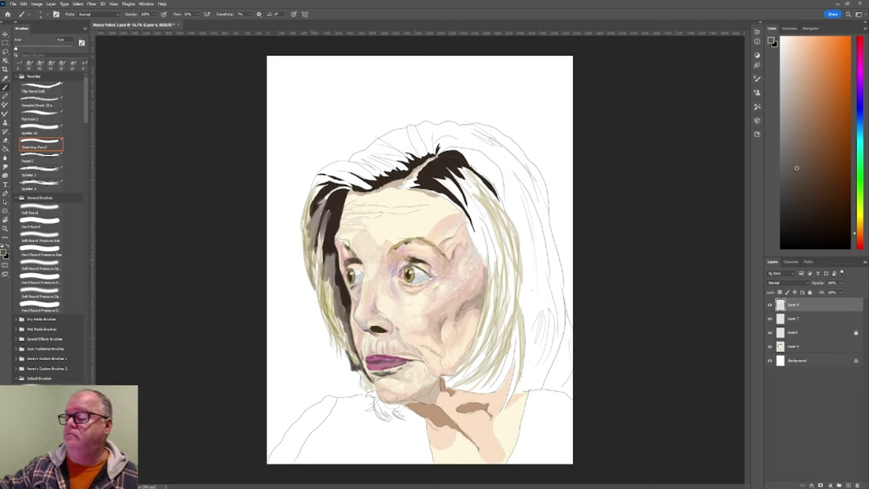
left_click_drag(304, 222, 311, 258)
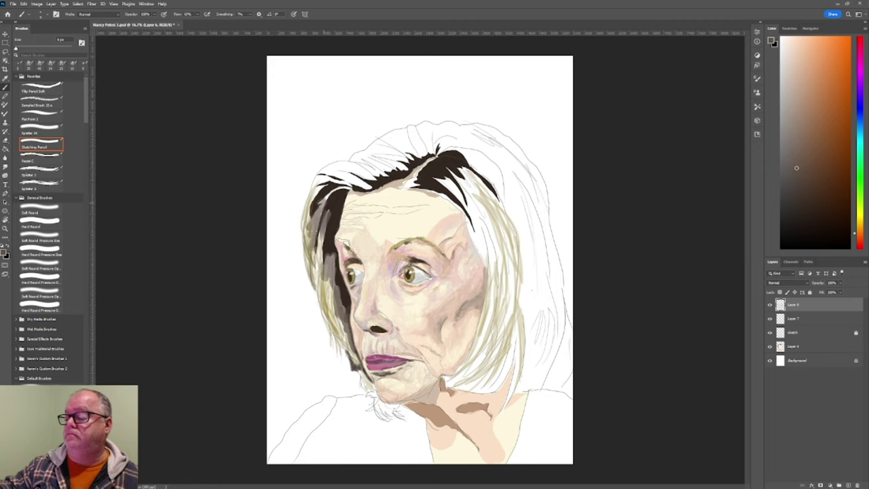
left_click_drag(322, 203, 320, 216)
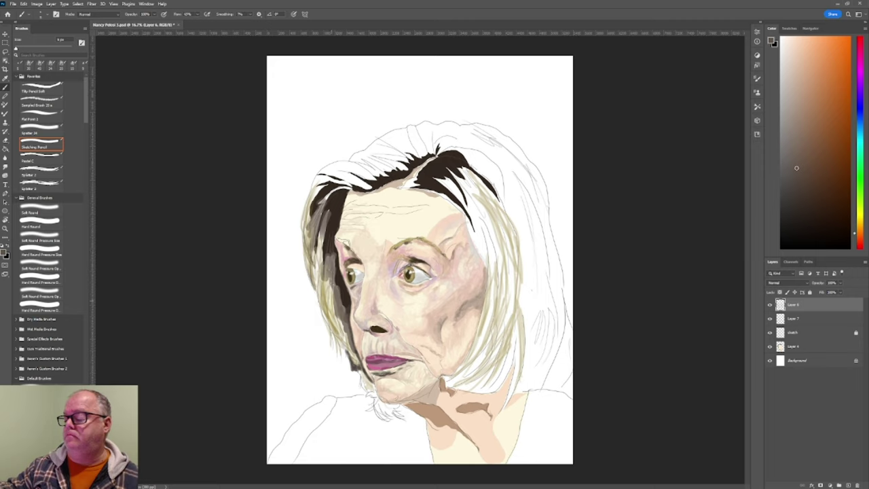
left_click_drag(331, 316, 325, 279)
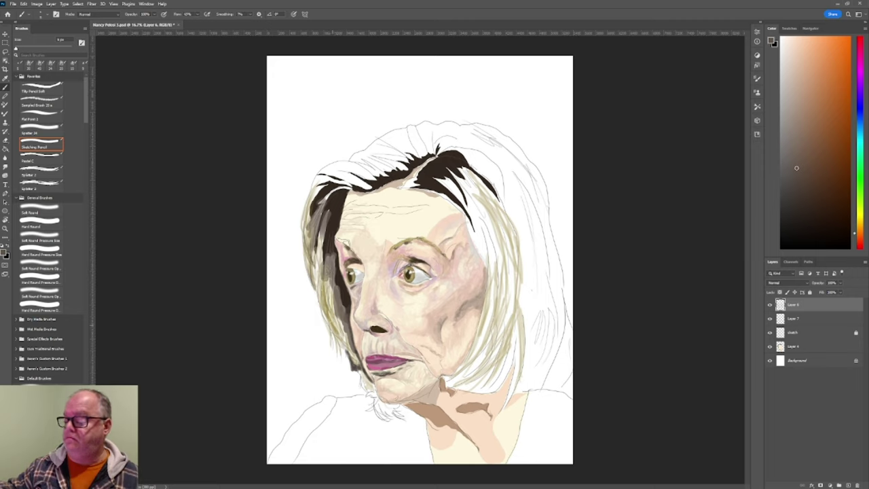
left_click_drag(330, 323, 325, 299)
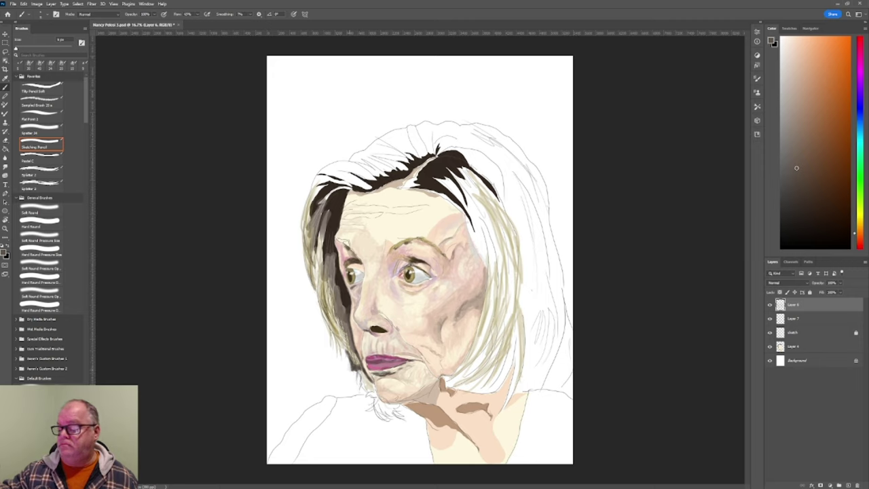
left_click_drag(347, 349, 345, 362)
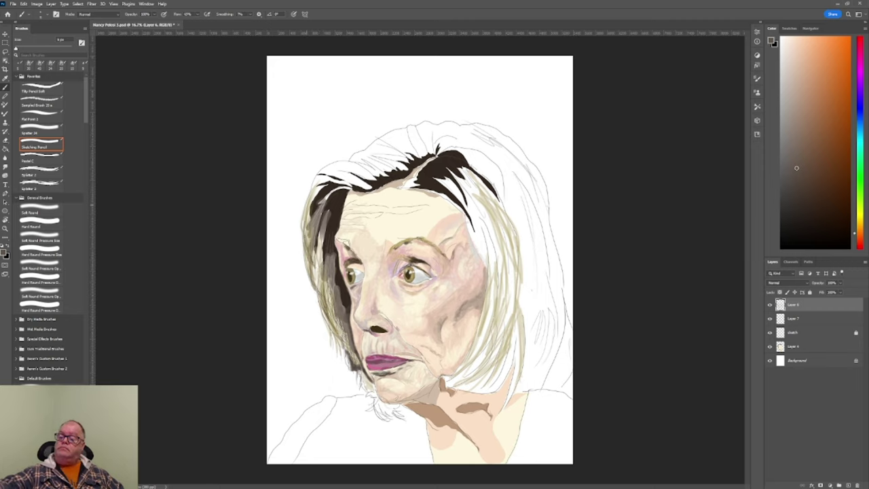
left_click_drag(299, 236, 303, 204)
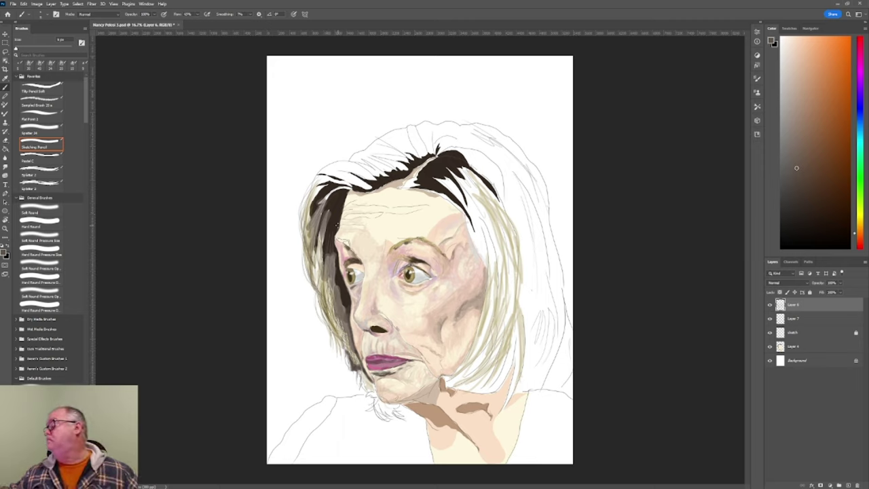
Pick a lighter colour in the Color field and add a tiny stroke near the chin
left_click(801, 143)
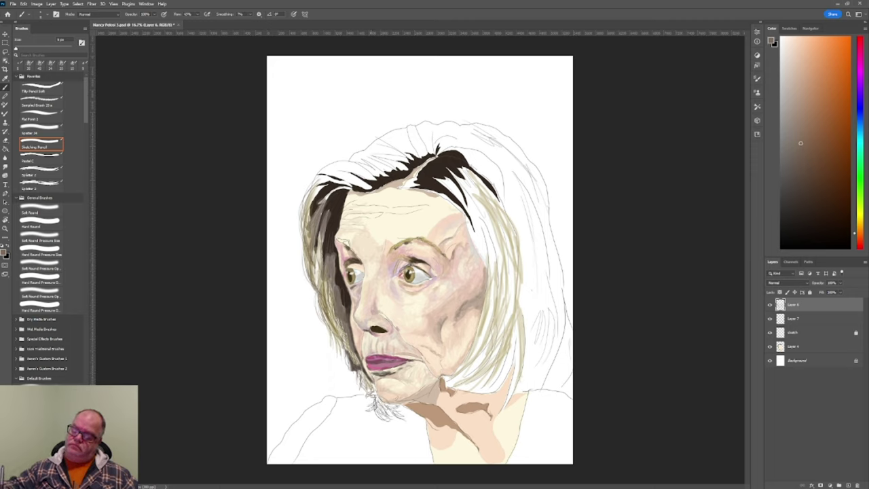
left_click_drag(371, 392, 378, 400)
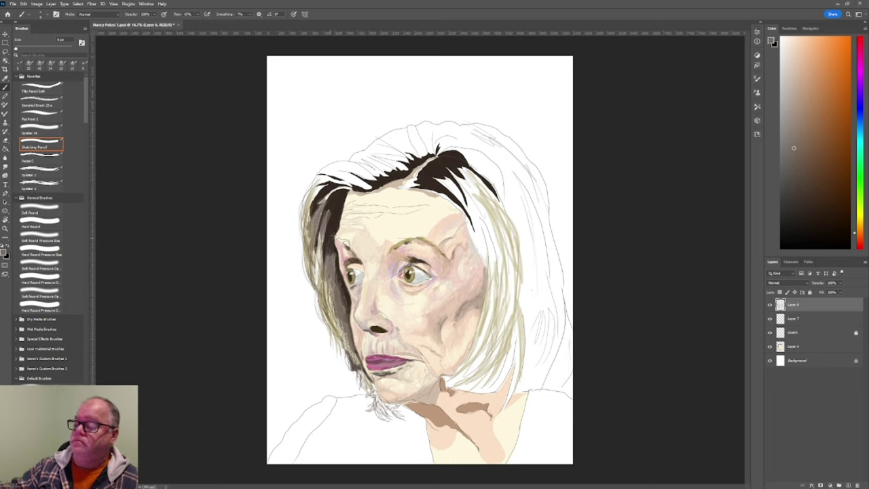
Sample a darker tone from the portrait and sketch faint thin strands across the top of the hair
key("i")
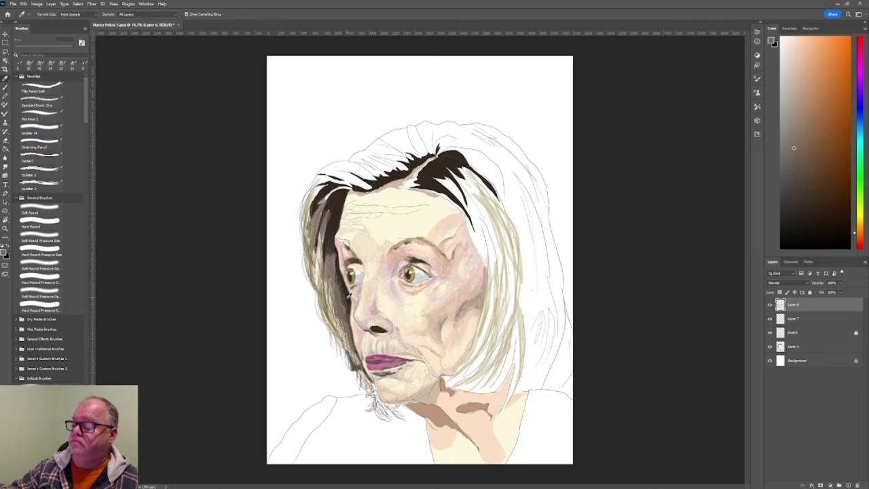
left_click(338, 264)
key("b")
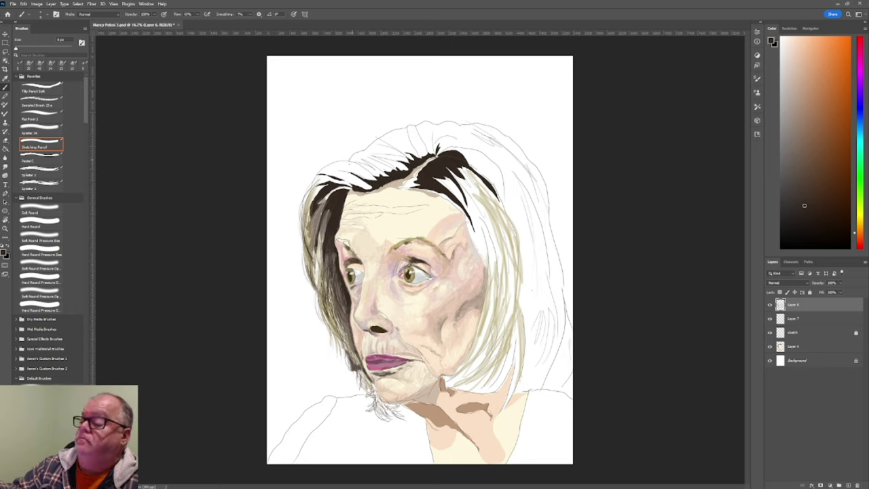
mouse_move(325, 171)
left_mouse_down()
mouse_move(360, 163)
mouse_move(348, 158)
mouse_move(377, 143)
mouse_move(368, 141)
mouse_move(396, 133)
left_mouse_up()
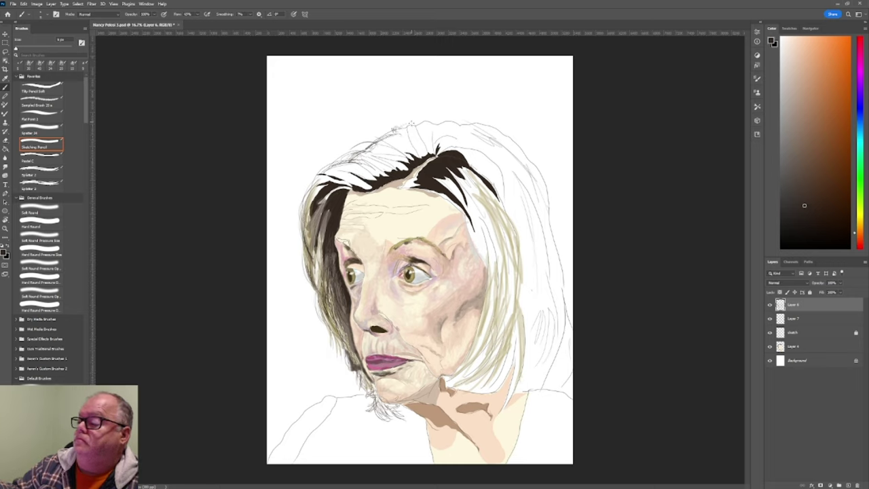
mouse_move(411, 125)
left_mouse_down()
mouse_move(376, 138)
mouse_move(323, 178)
left_mouse_up()
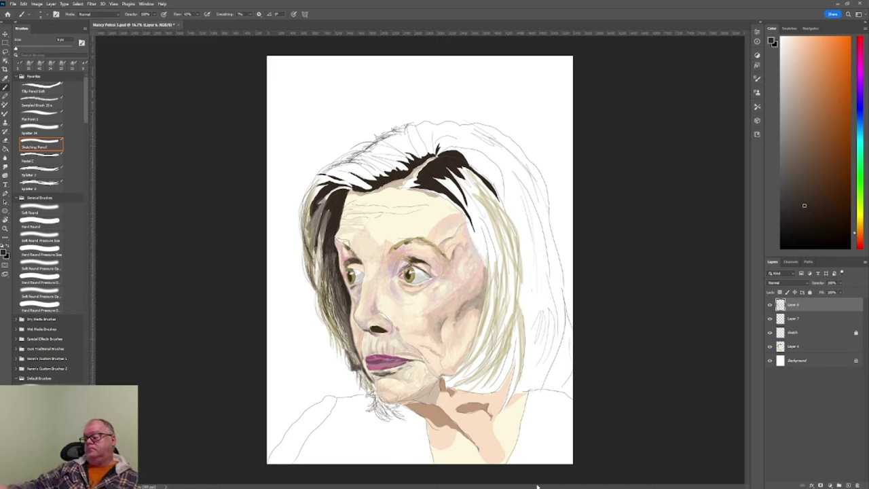
Paint thin dark strands down the hair's right side, filling gaps near the temple
left_click_drag(488, 348, 471, 370)
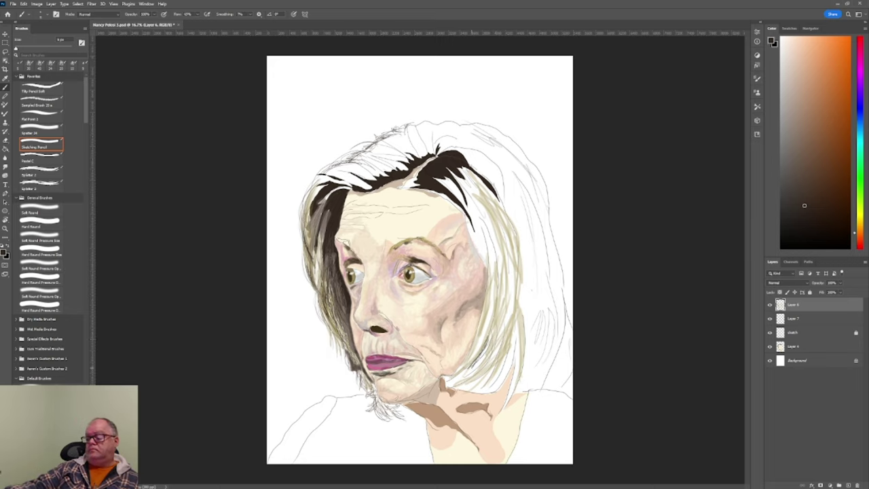
mouse_move(491, 326)
left_mouse_down()
mouse_move(480, 359)
mouse_move(459, 374)
left_mouse_up()
left_click_drag(484, 345, 454, 377)
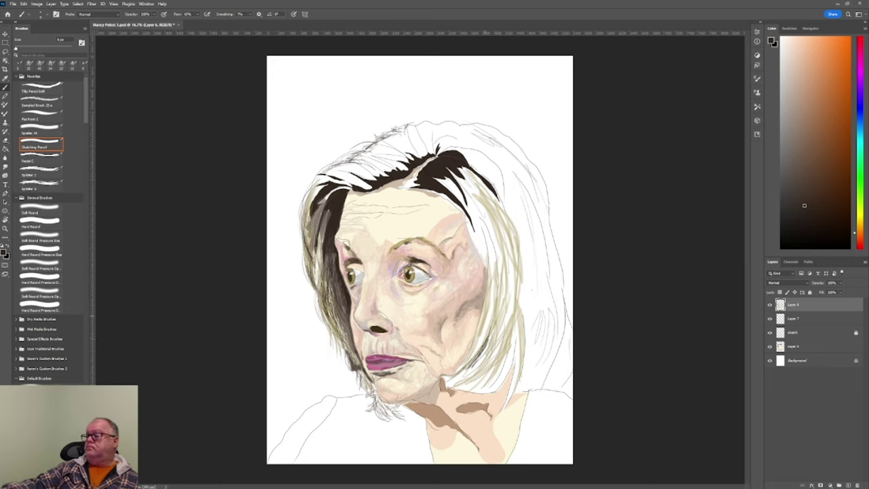
mouse_move(486, 240)
left_mouse_down()
mouse_move(478, 252)
mouse_move(478, 271)
mouse_move(486, 272)
left_mouse_up()
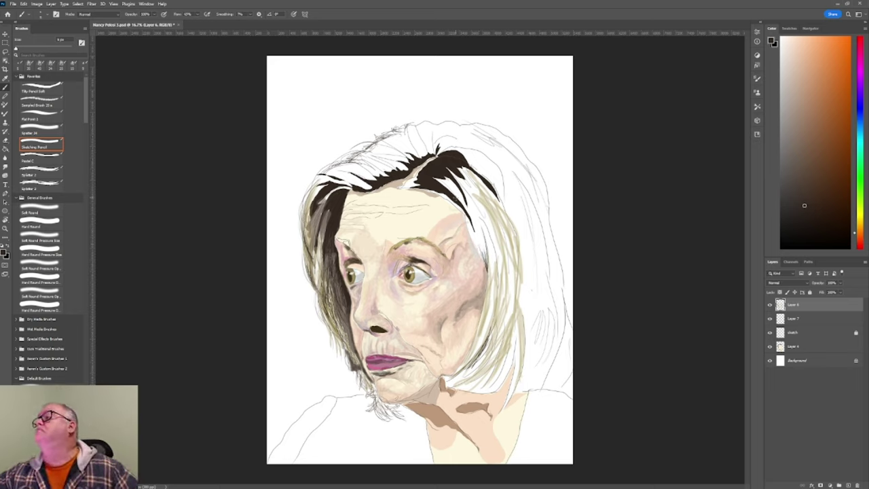
left_click_drag(479, 232, 467, 254)
left_click_drag(468, 204, 461, 213)
left_click_drag(468, 205, 462, 227)
left_click_drag(487, 246, 476, 259)
mouse_move(480, 218)
left_mouse_down()
mouse_move(466, 252)
mouse_move(490, 254)
mouse_move(478, 252)
mouse_move(474, 235)
left_mouse_up()
left_click_drag(470, 190, 465, 200)
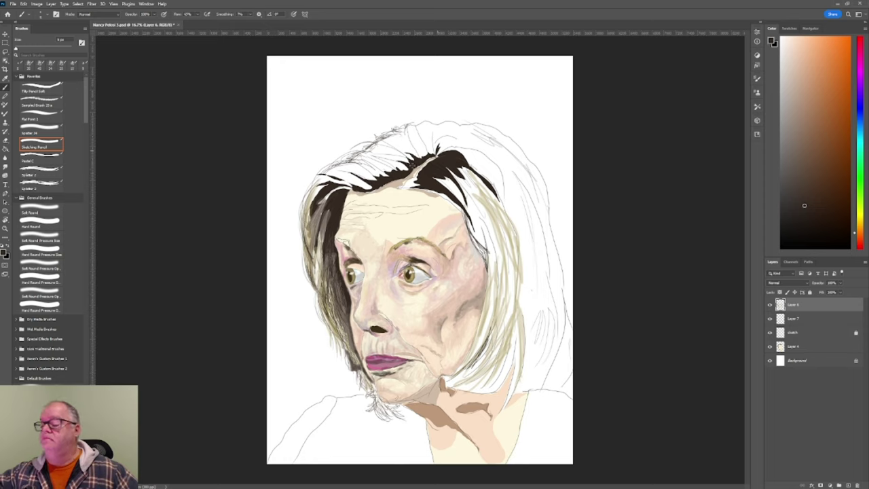
Sample a light beige and paint lighter strands along the hair's right side and top edge
key("i")
left_click(470, 213)
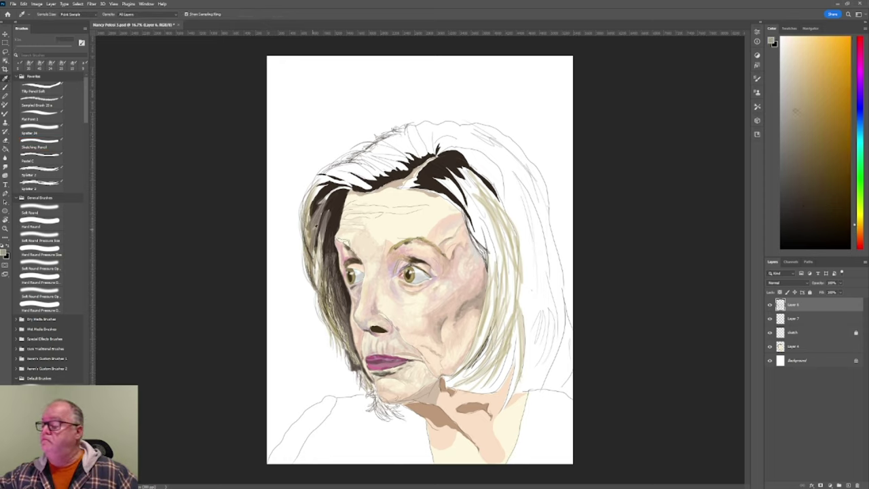
key("b")
left_click_drag(466, 215, 481, 246)
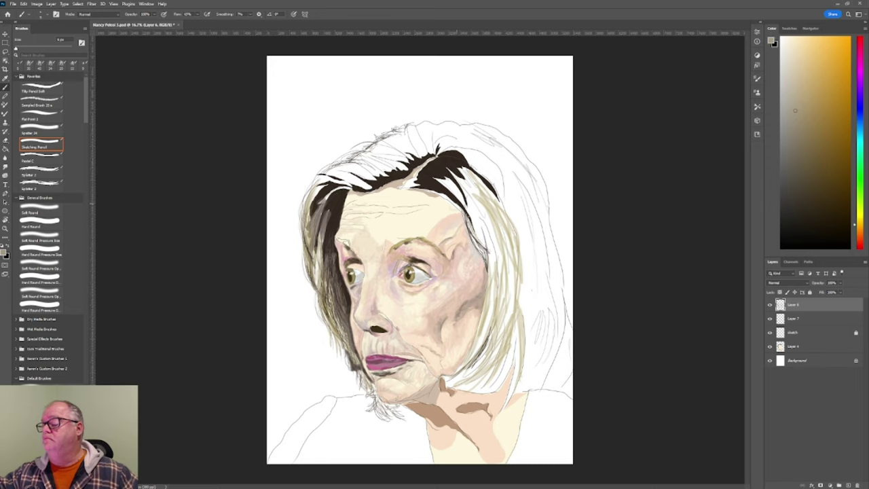
mouse_move(461, 204)
left_mouse_down()
mouse_move(453, 210)
mouse_move(463, 210)
mouse_move(449, 198)
left_mouse_up()
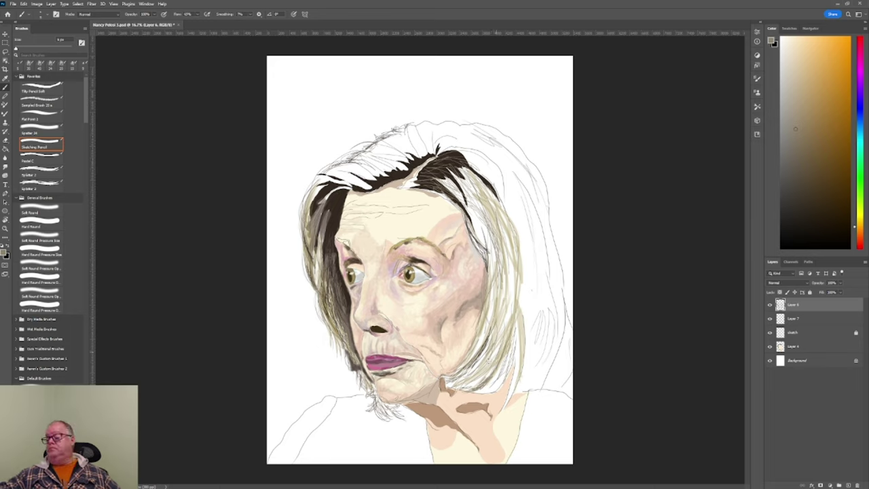
Draw faint pencil strands down the right side of the hair and out to its lower ends
left_click_drag(489, 355, 477, 366)
left_click_drag(503, 310, 497, 350)
left_click_drag(505, 277, 496, 358)
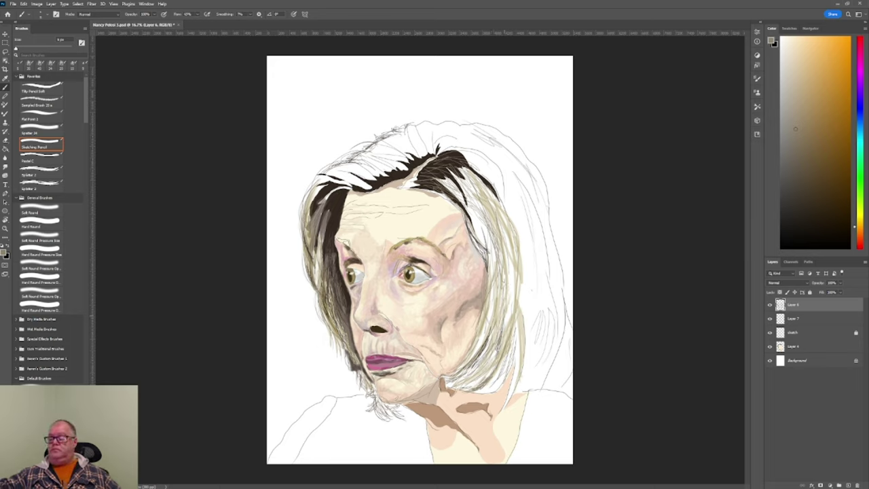
mouse_move(506, 291)
left_mouse_down()
mouse_move(490, 359)
mouse_move(464, 381)
left_mouse_up()
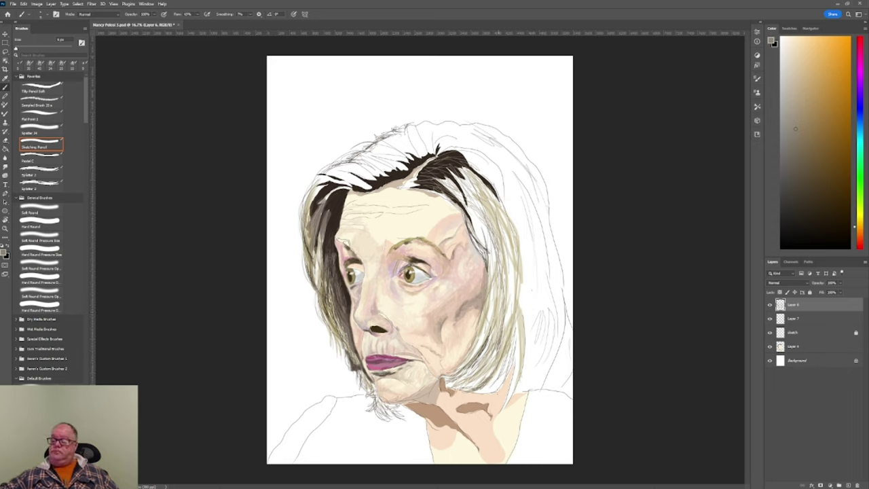
mouse_move(509, 381)
left_mouse_down()
mouse_move(498, 393)
mouse_move(503, 384)
left_mouse_up()
mouse_move(518, 349)
left_mouse_down()
mouse_move(498, 416)
mouse_move(522, 348)
mouse_move(517, 370)
left_mouse_up()
left_click_drag(519, 375, 511, 389)
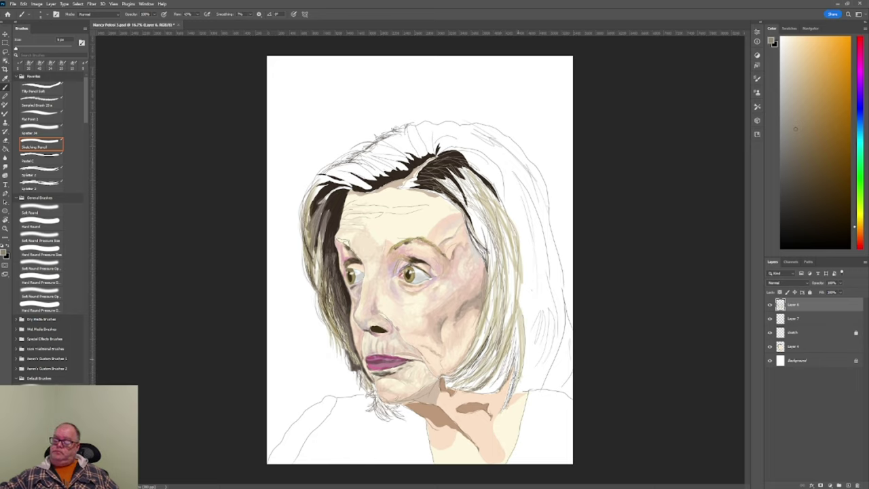
mouse_move(520, 330)
left_mouse_down()
mouse_move(512, 377)
mouse_move(504, 372)
left_mouse_up()
left_click_drag(500, 383, 489, 394)
left_click_drag(501, 379, 472, 397)
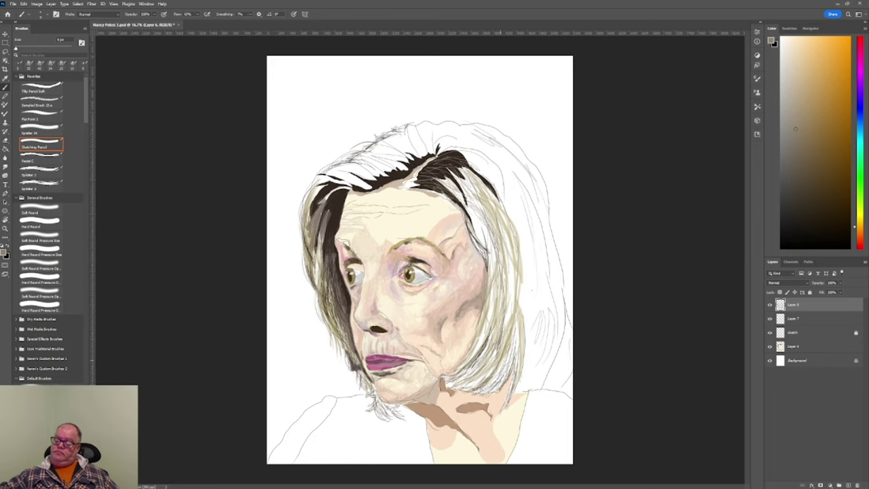
Sample a light peach tone from the portrait and return to the brush
key("i")
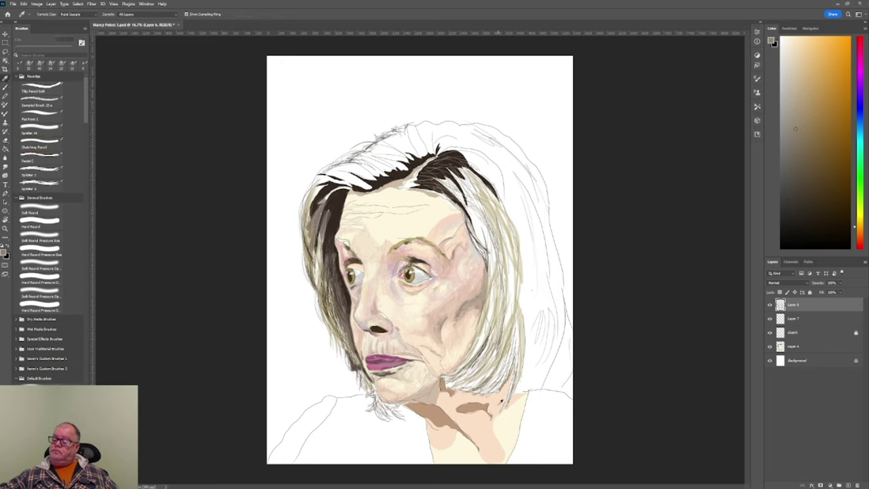
left_click(503, 402)
key("b")
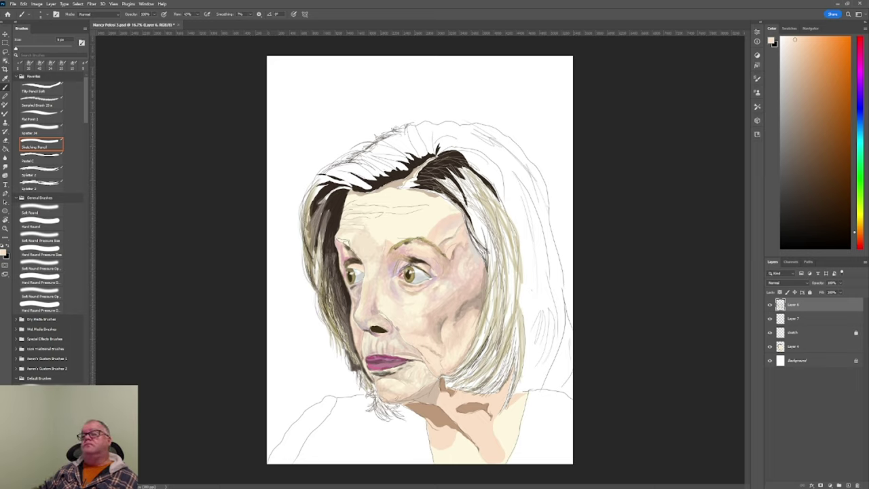
Switch to the Spatter 24 brush and toggle the top painted layer off and on to compare
key("comma")
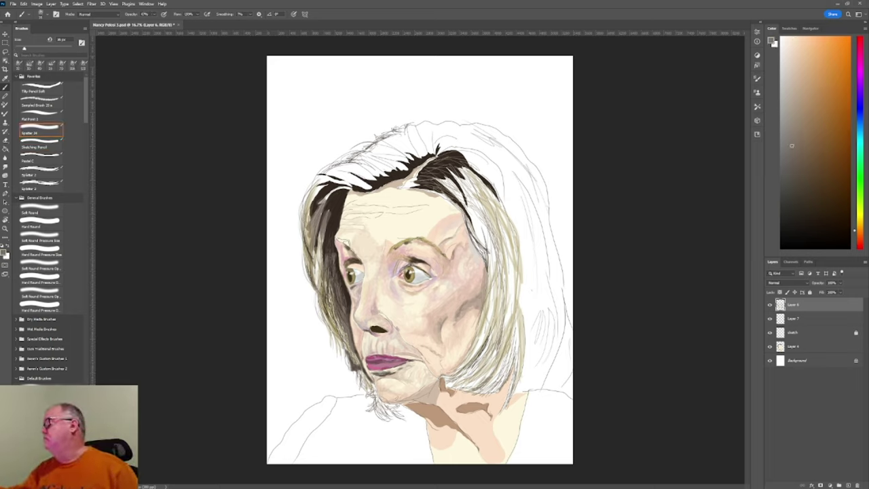
left_click(770, 305)
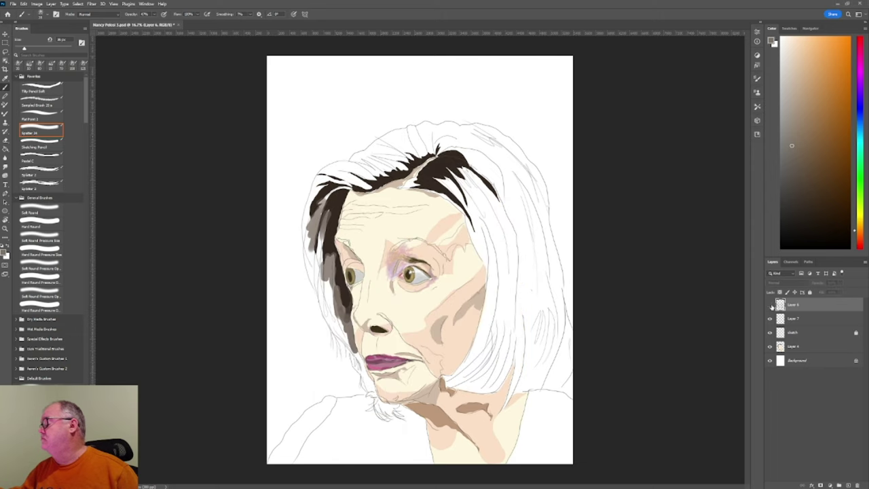
left_click(770, 305)
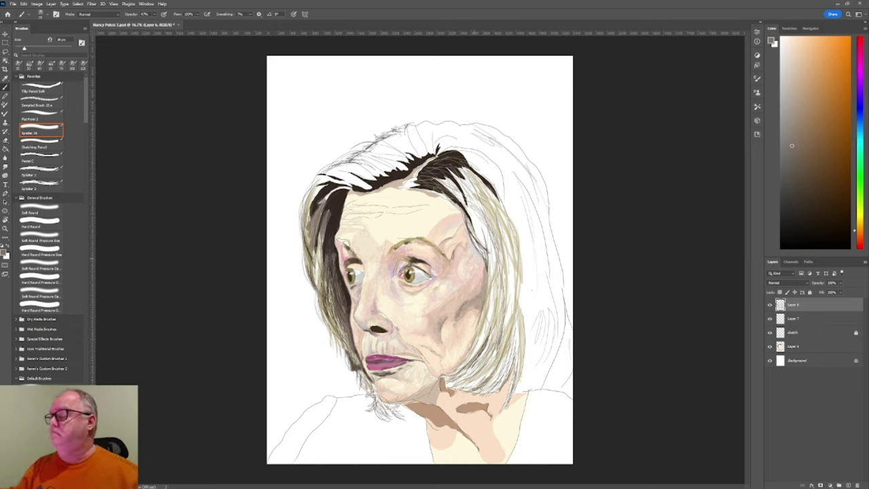
Sample lighter skin, light cream and slightly darker skin tones from the face for painting
key("i")
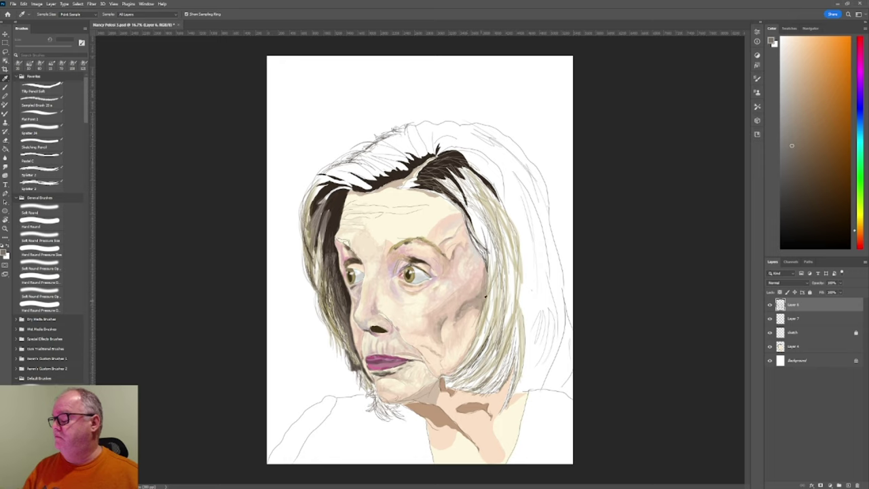
left_click(483, 297)
key("b")
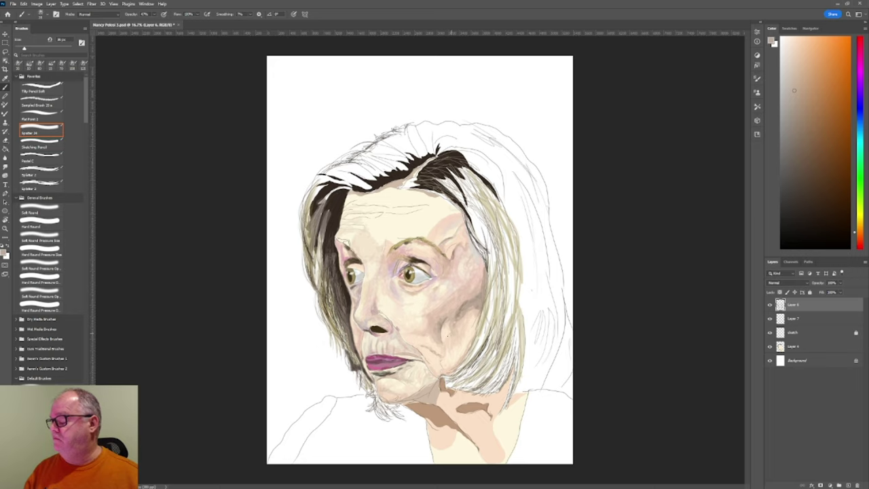
left_click(448, 330, "alt")
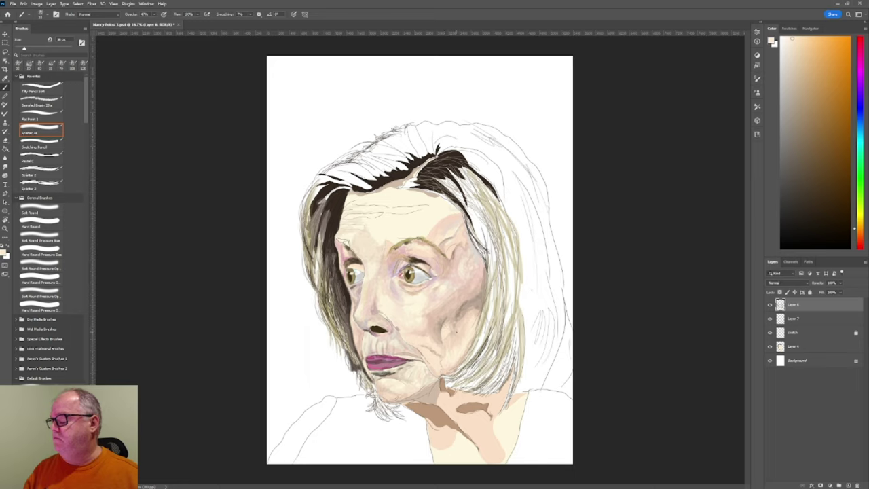
key("alt")
left_click(454, 320, "alt")
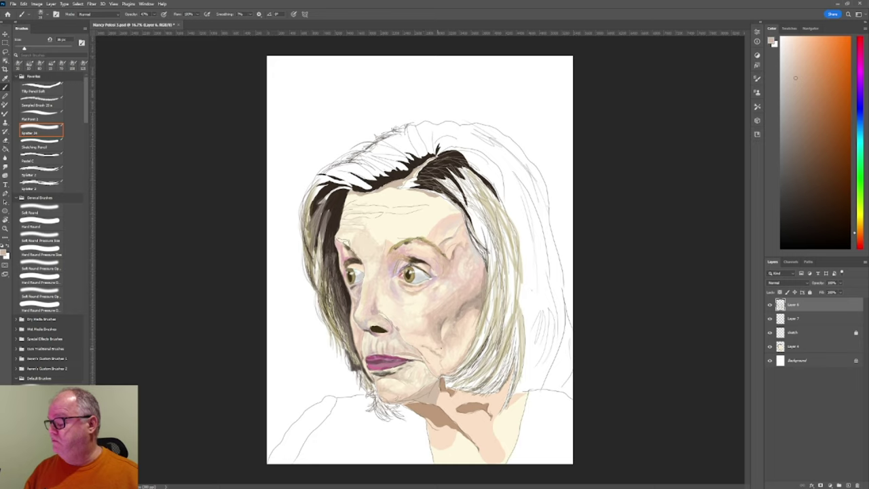
Alternately sample pale cream, darker cream, peach and white tones while spattering over the face
left_click(436, 347, "alt")
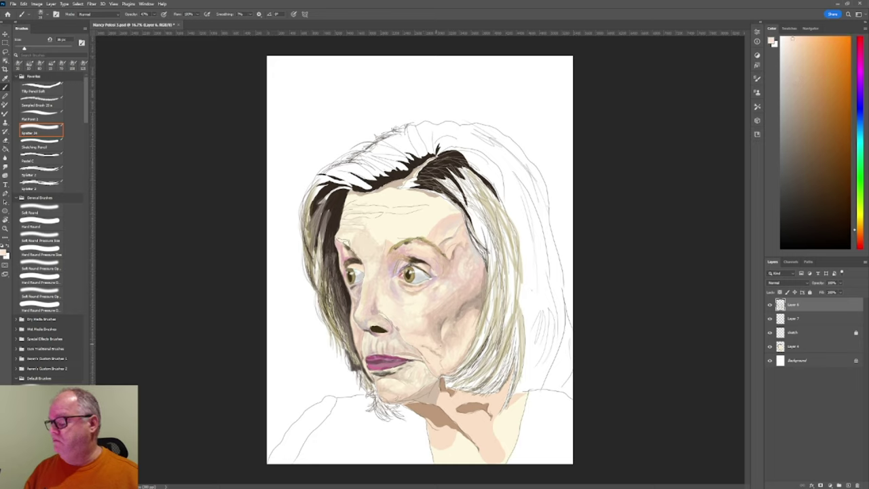
left_click(442, 347, "alt")
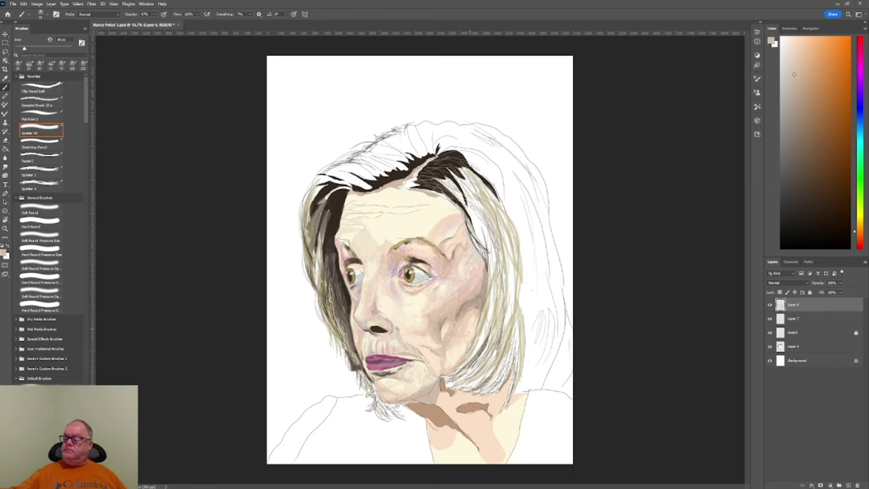
left_click(472, 332, "alt")
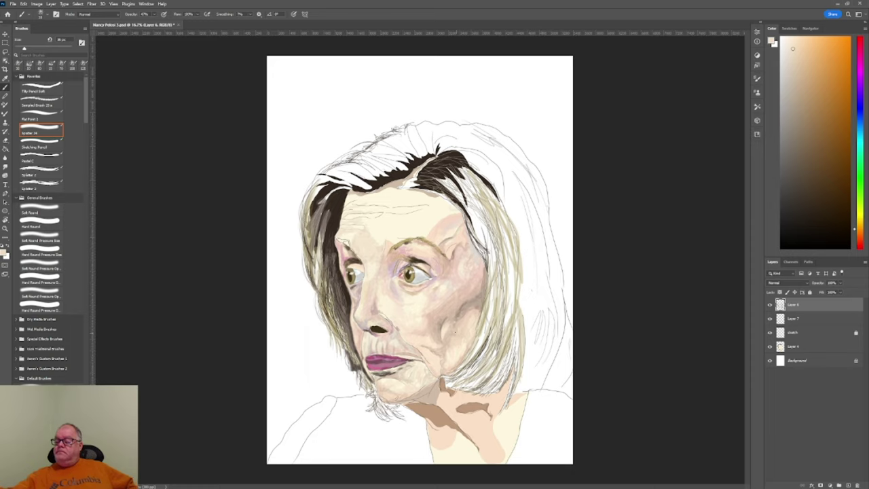
left_click(442, 292, "alt")
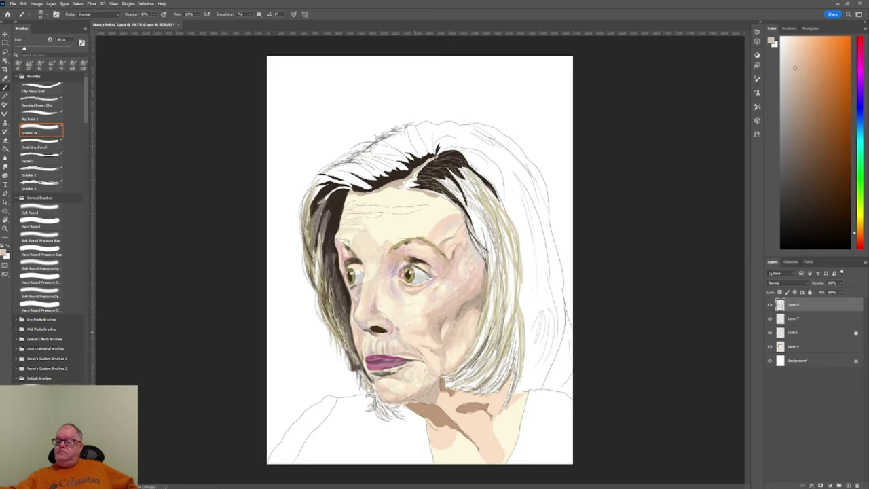
key("i")
left_click(450, 374)
key("b")
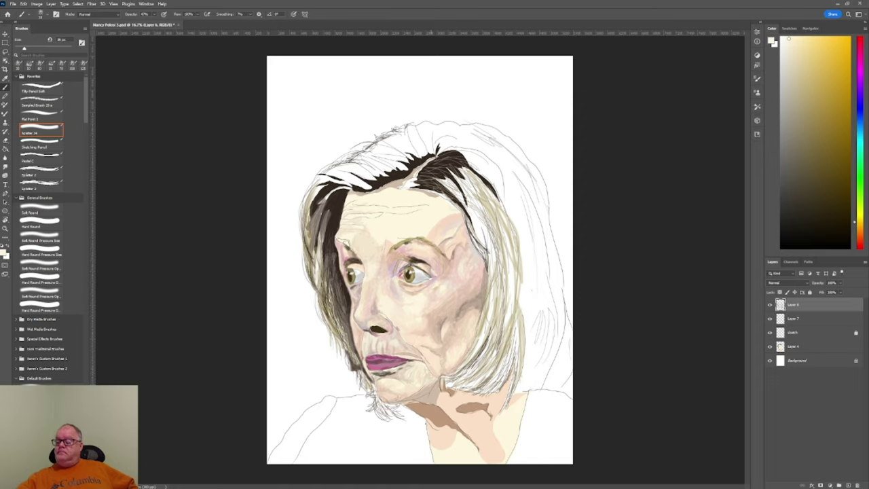
left_click(424, 429, "alt")
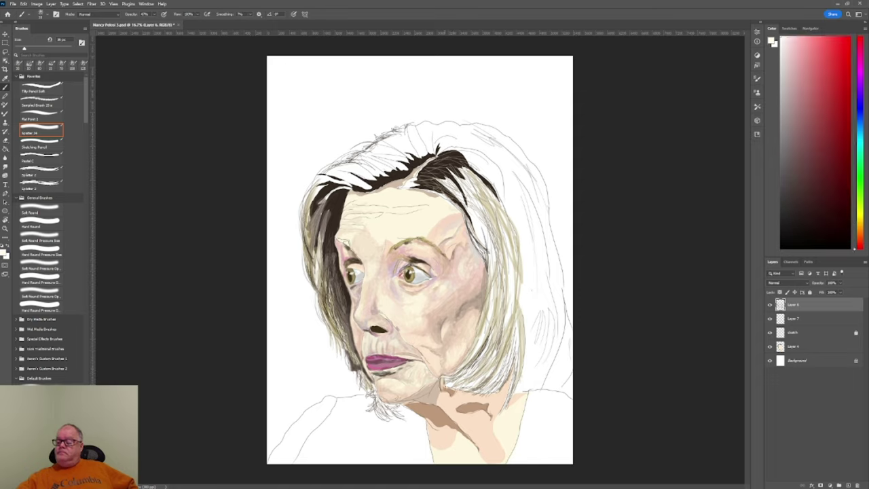
left_click(447, 373, "alt")
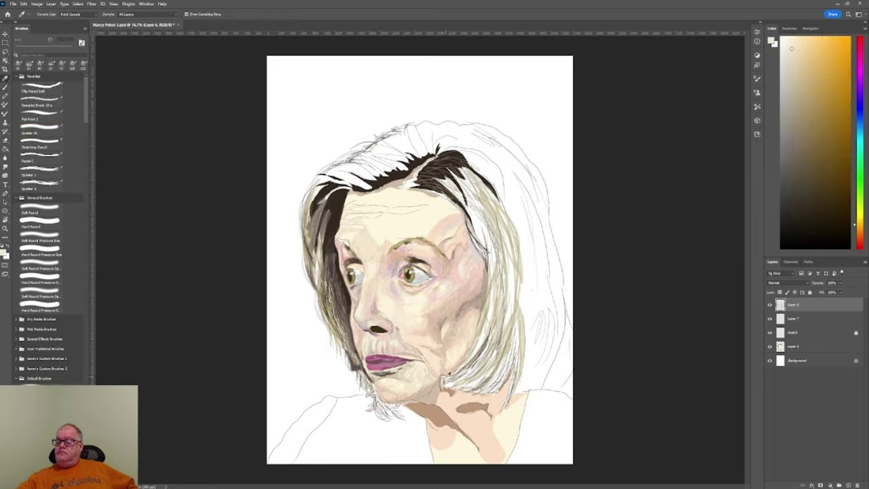
Sample lighter and darker skin tones near the jaw and resume painting with the spatter brush
left_click(443, 379, "alt")
left_click(445, 378, "alt")
left_click(40, 127)
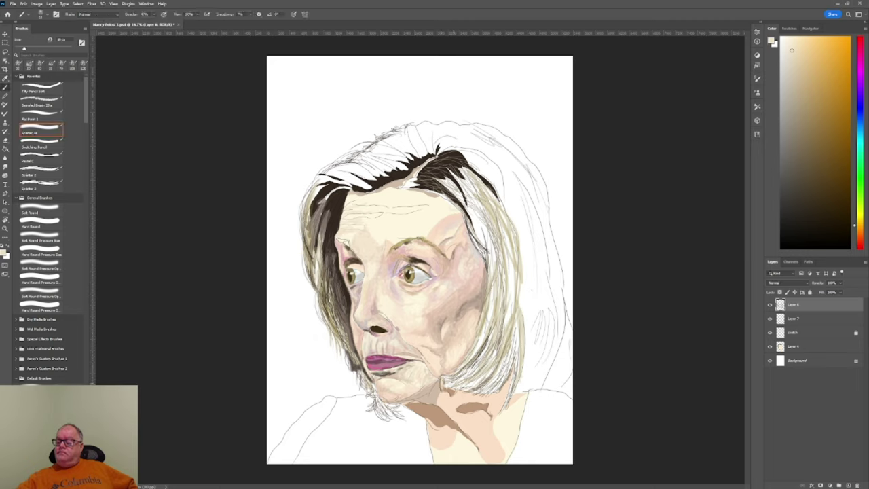
left_click(446, 378, "alt")
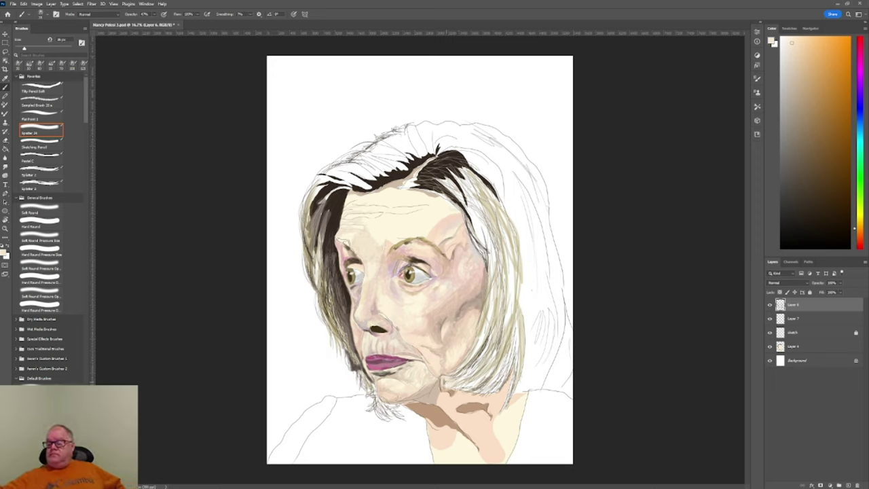
left_click(800, 75)
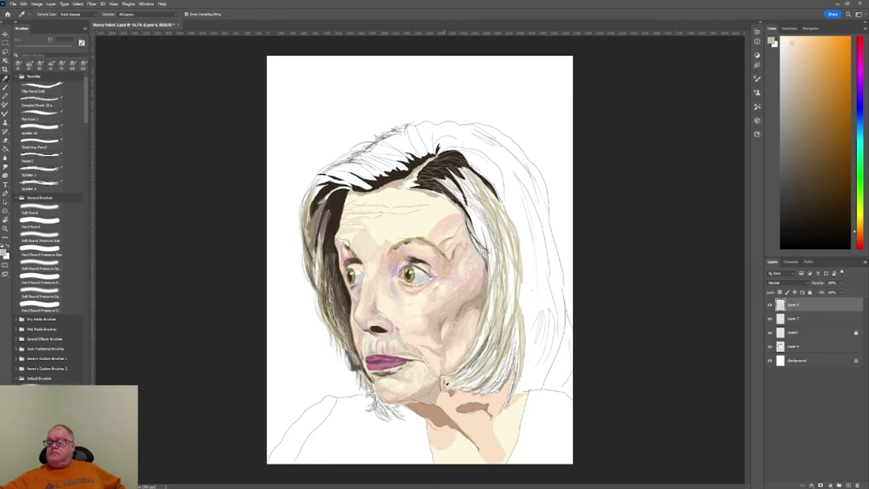
left_click(858, 230)
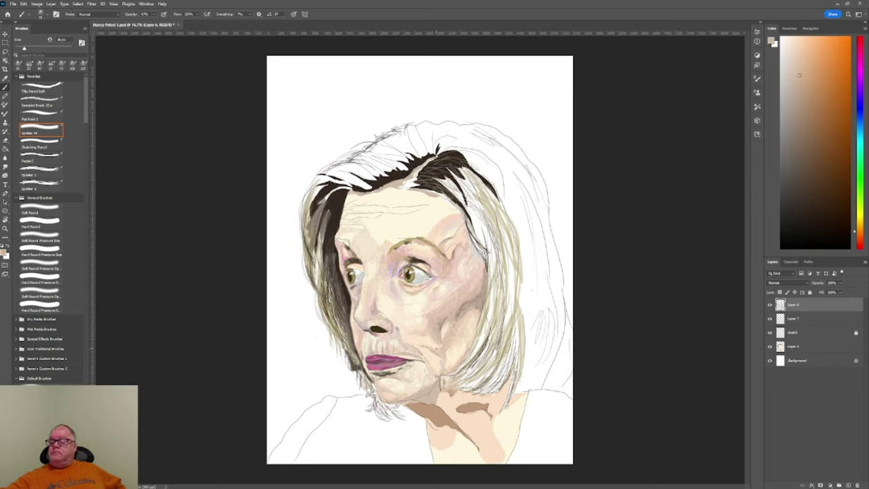
Sample the dark brown from the hair and paint with the Spatter 24 brush
key("i")
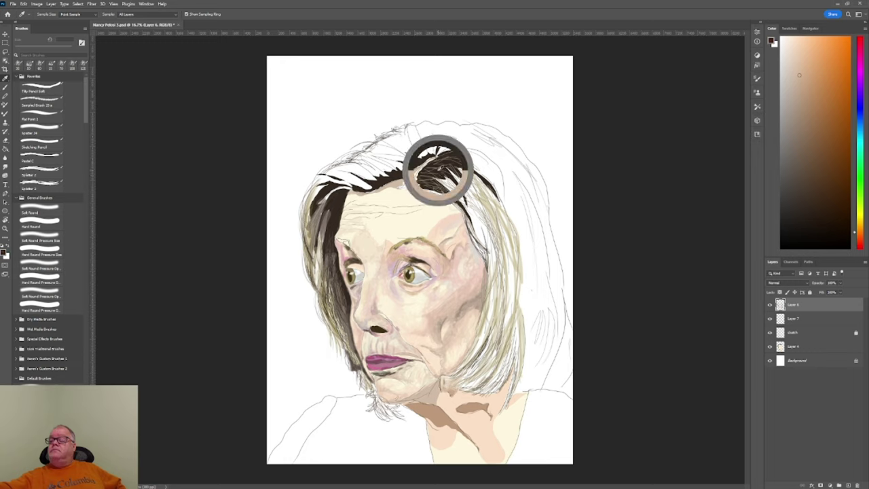
left_click(443, 170)
key("b")
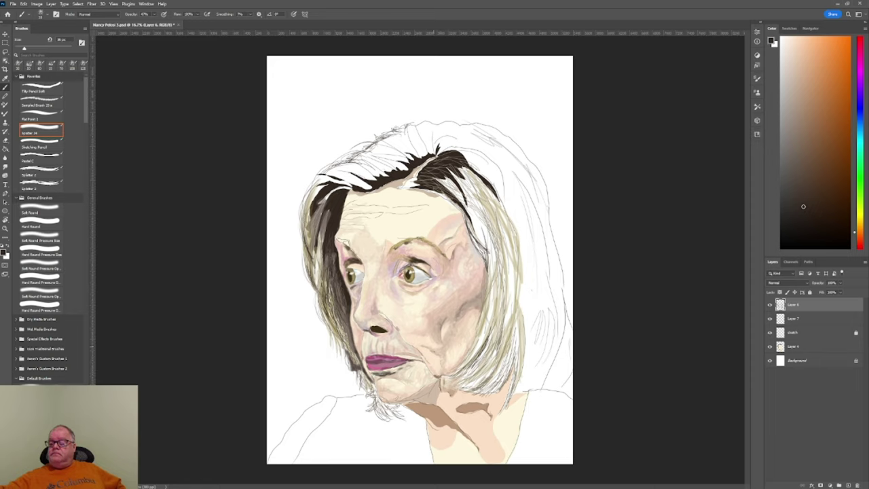
Sample skin tones from the face and cheek and paint them into the face
key("i")
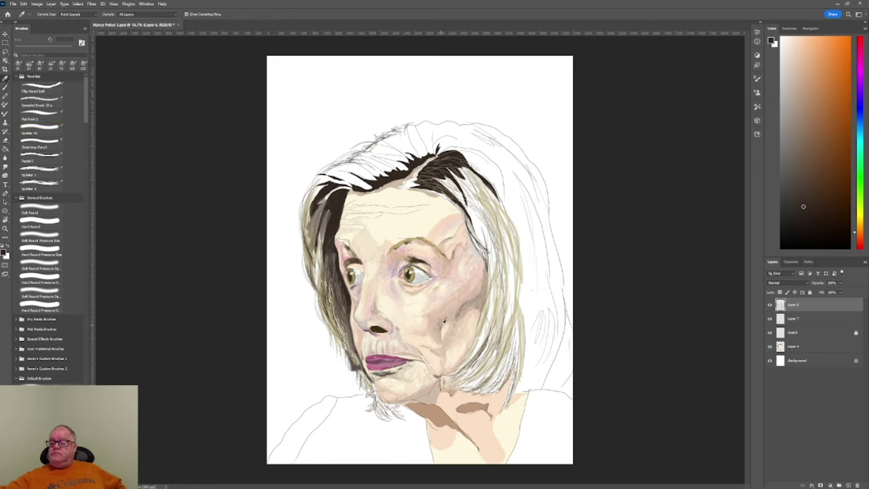
left_click(445, 321)
key("b")
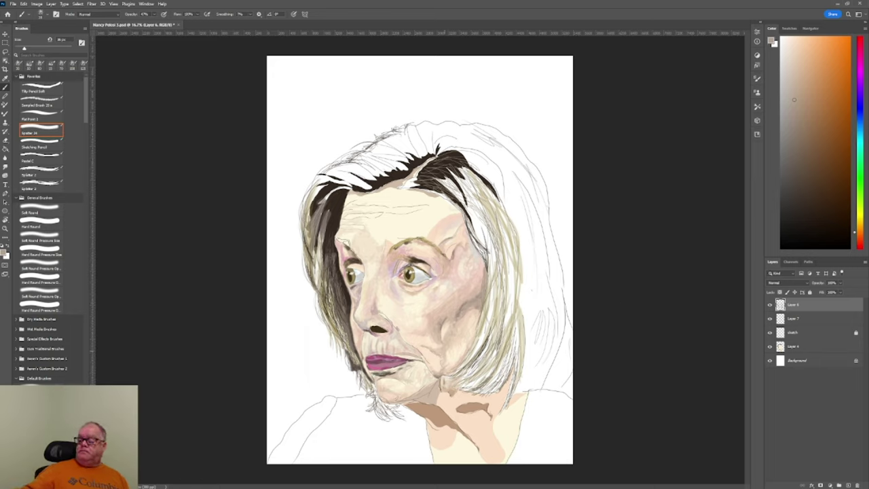
left_click(446, 349, "alt")
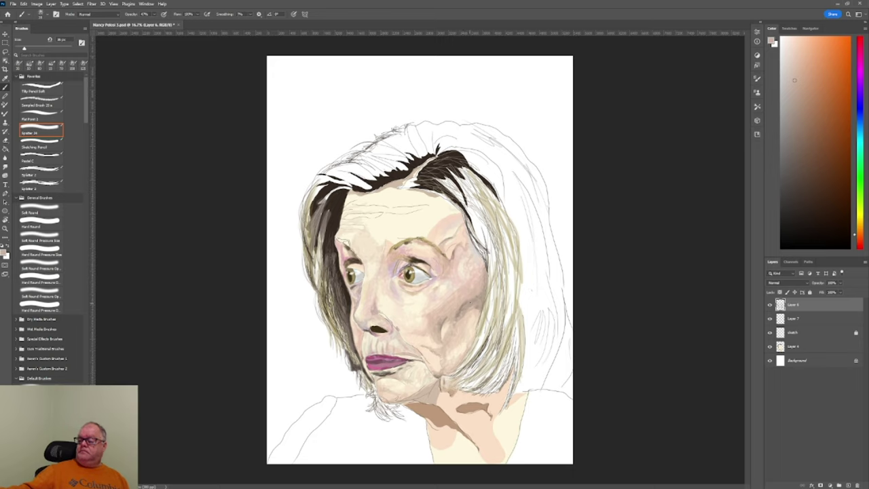
left_click(471, 300, "alt")
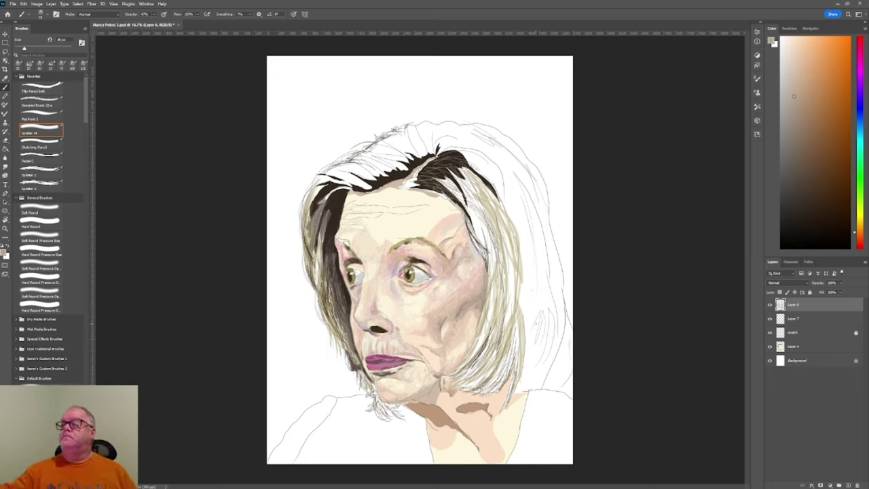
Sample the yellowish blonde hair colour and add a new empty Layer 8 at the top
key("i")
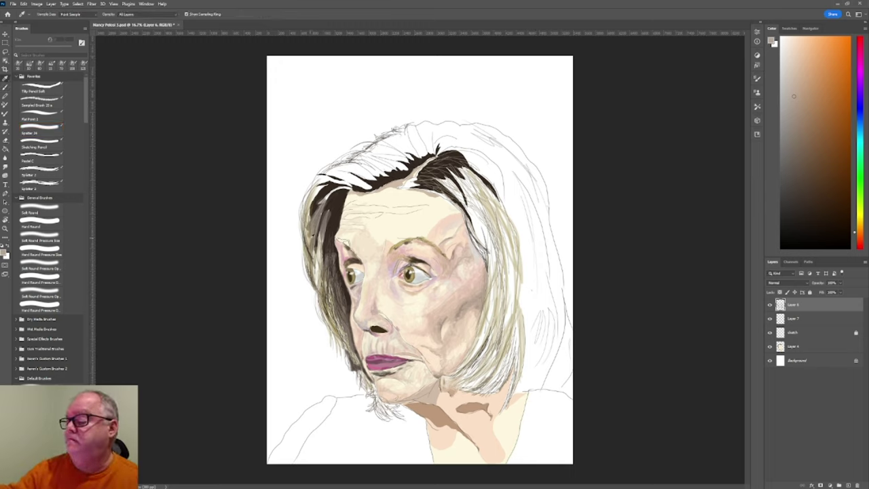
left_click(317, 218)
key("b")
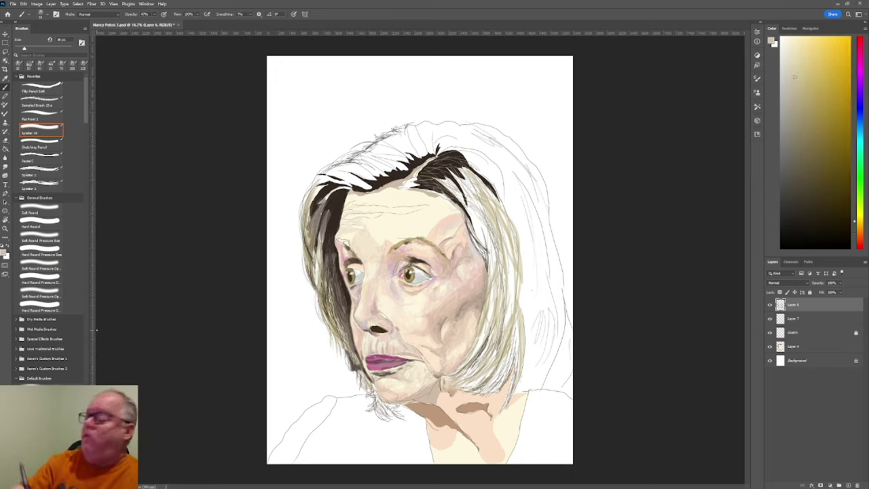
left_click(849, 485)
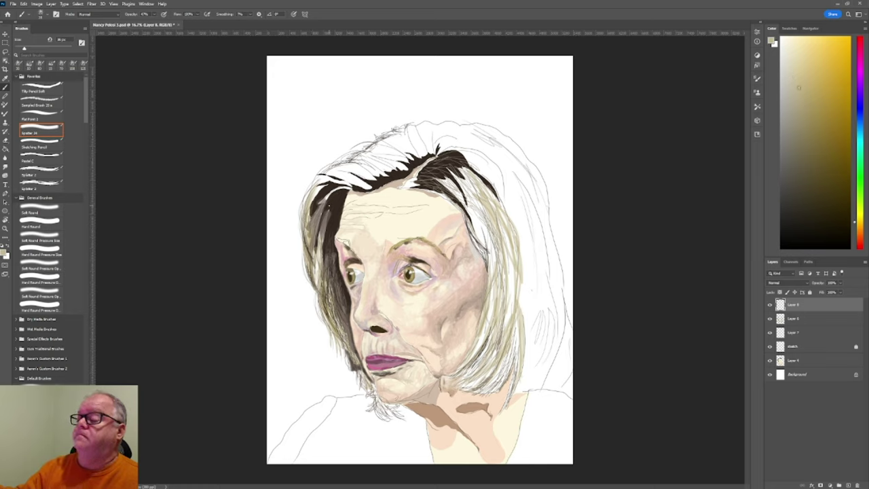
Choose the Sketching Pencil brush preset in place of the Splatter brush
left_click(40, 144)
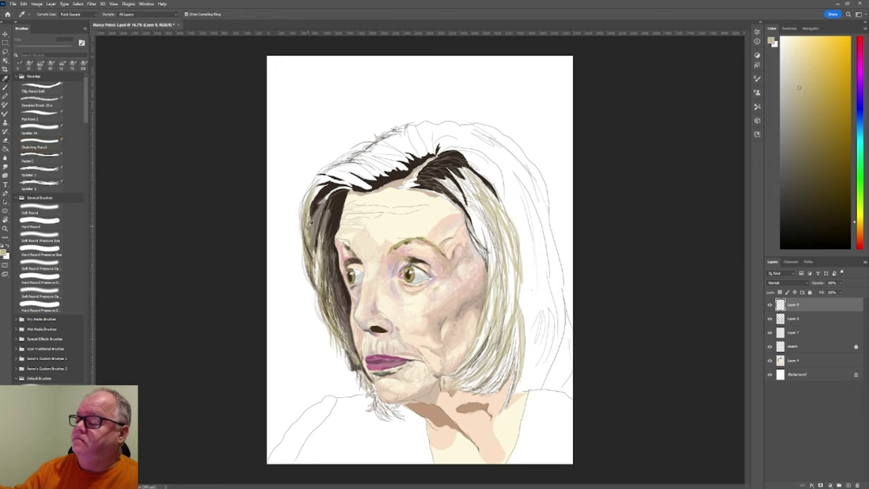
Sample a dark hair colour, paint a short strand left of the face, then select Layer 6
left_click(306, 223, "alt")
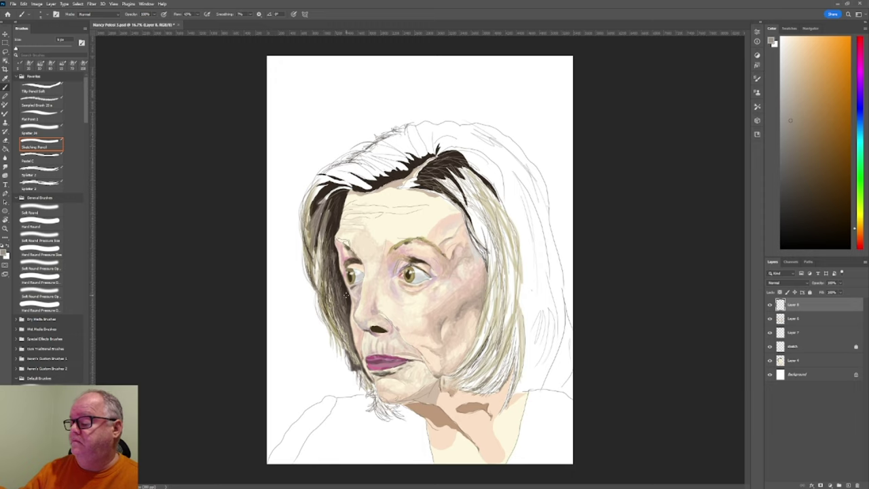
left_click(347, 296, "alt")
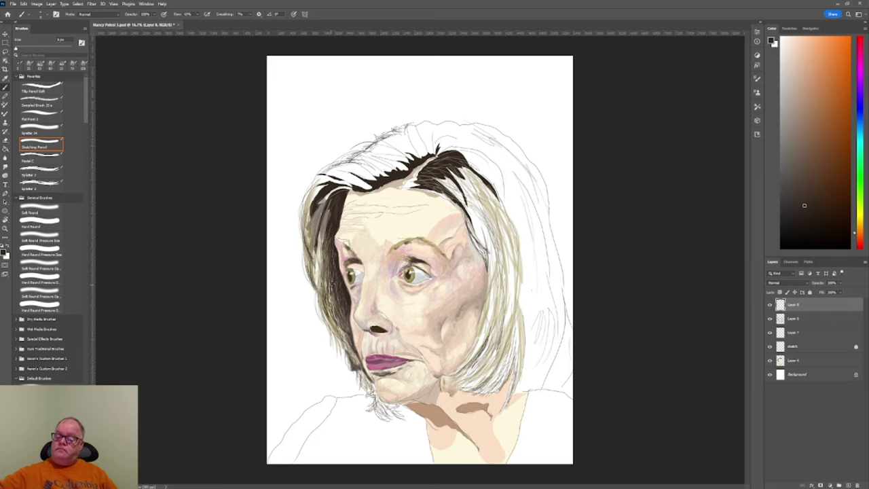
left_click_drag(331, 293, 337, 312)
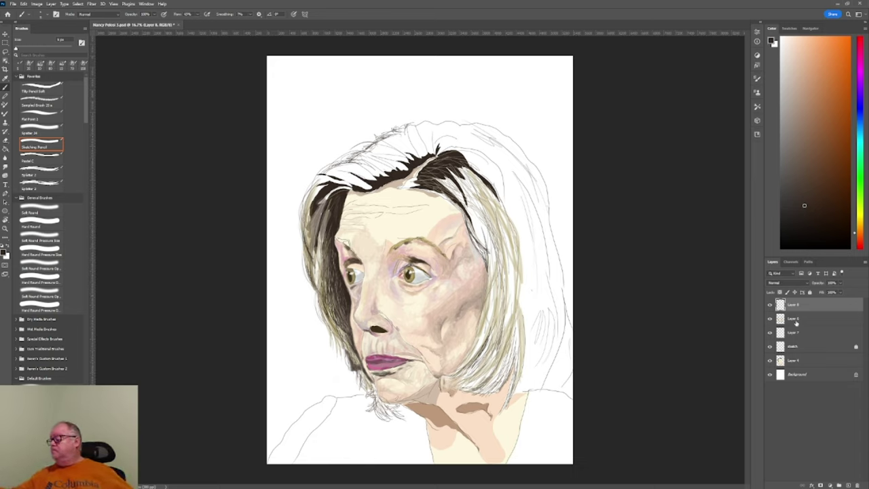
key("alt+bracketleft")
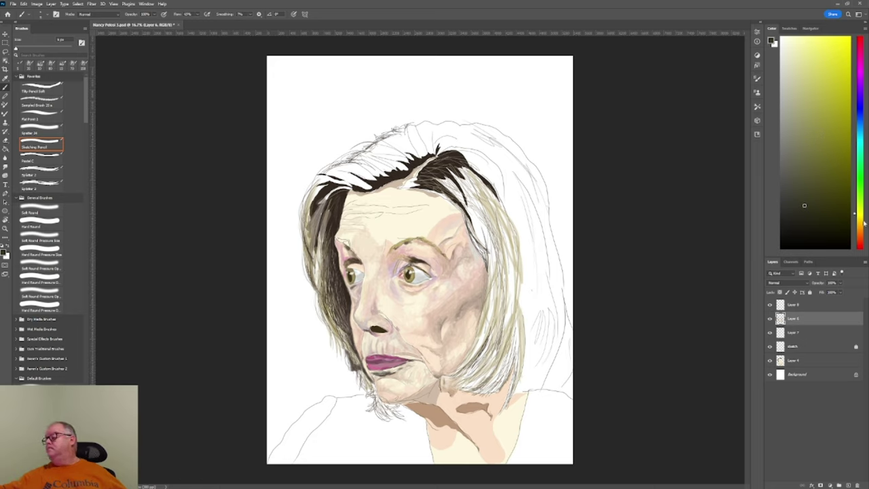
Fill the upper-left hair gap on Layer 6 with olive-yellow Spatter 24 strokes
left_click(864, 221)
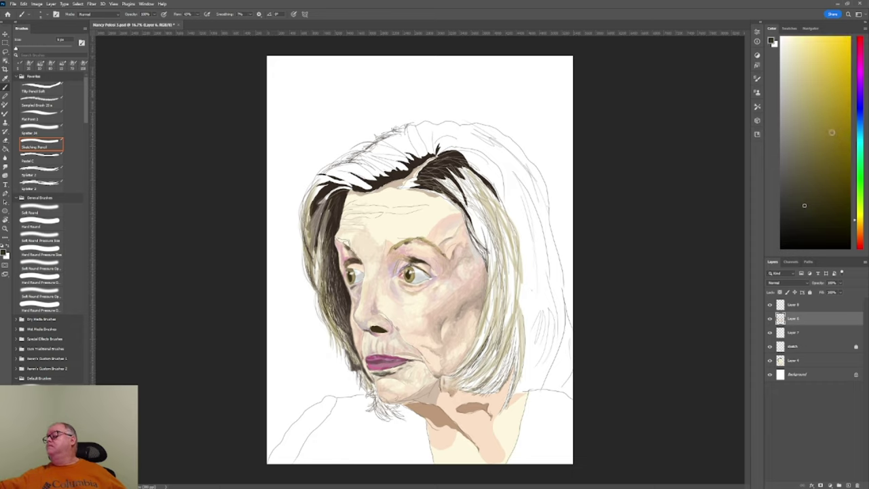
left_click(834, 123)
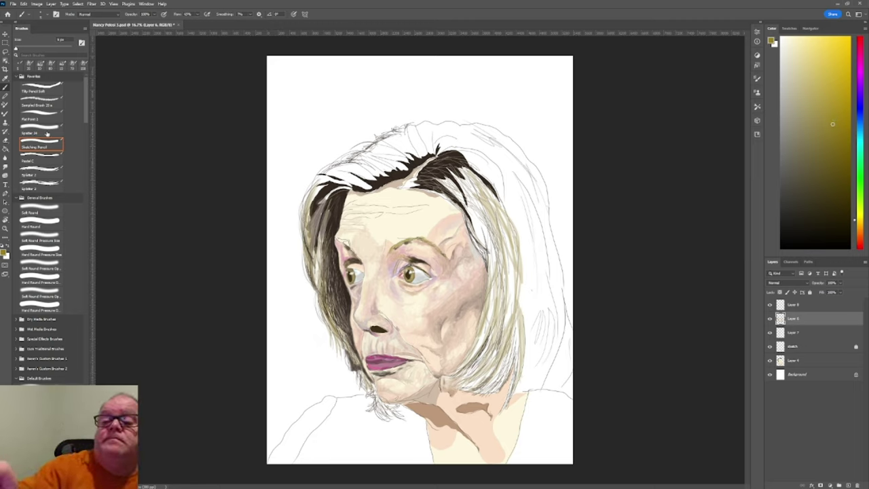
left_click(47, 131)
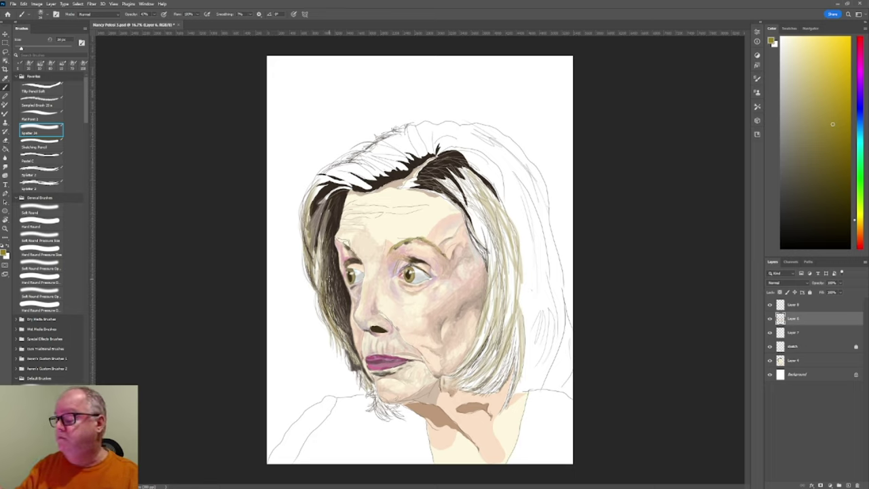
key("]")
key("]")
key("]")
key("]")
key("]")
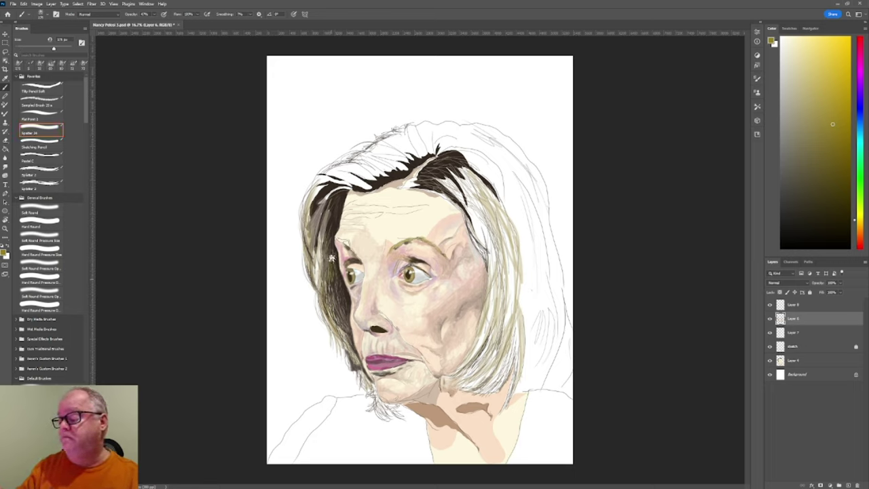
key("[")
key("[")
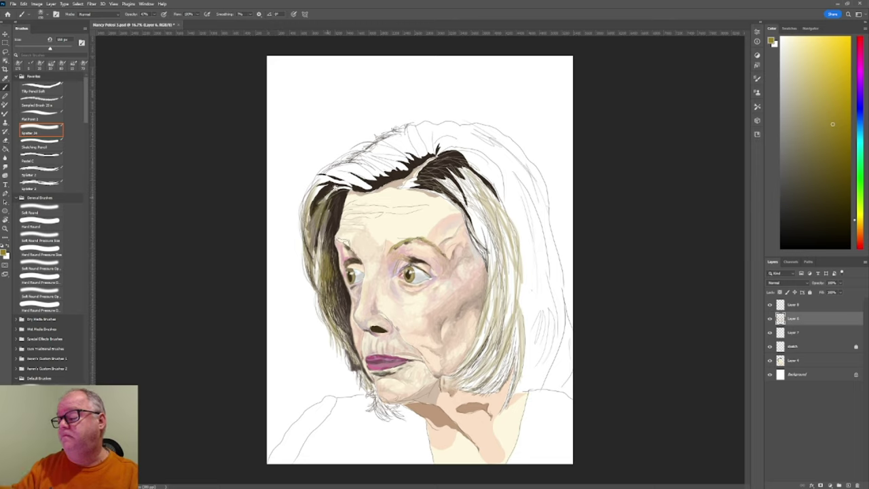
mouse_move(333, 192)
left_mouse_down()
mouse_move(347, 187)
mouse_move(319, 193)
mouse_move(335, 185)
left_mouse_up()
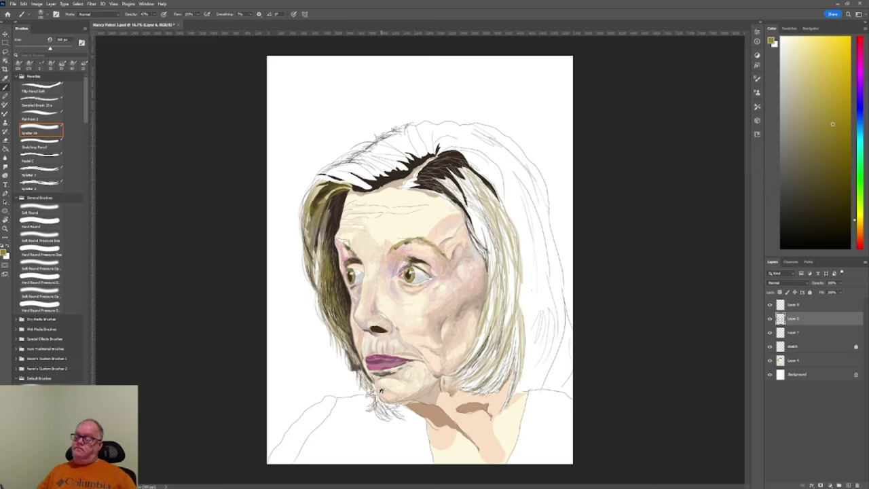
left_click(801, 307)
Paint black strands over the hair near the cheek with a 40 px brush
left_click(789, 240)
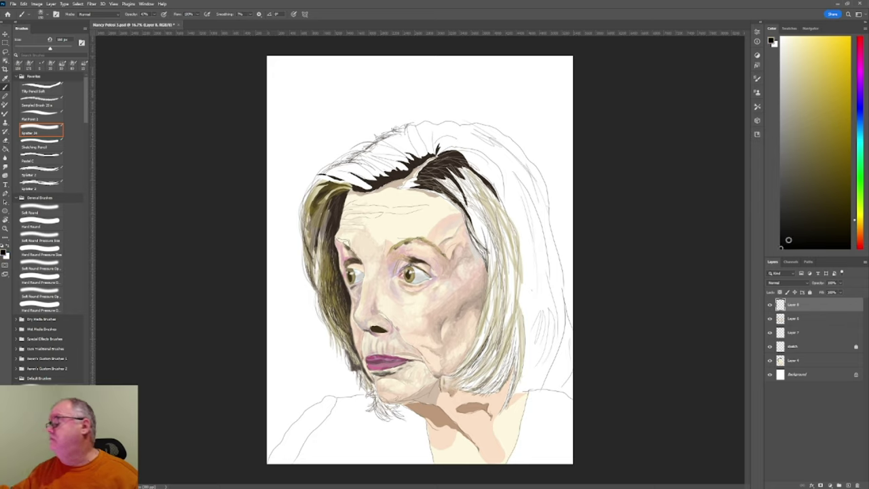
left_click(781, 248)
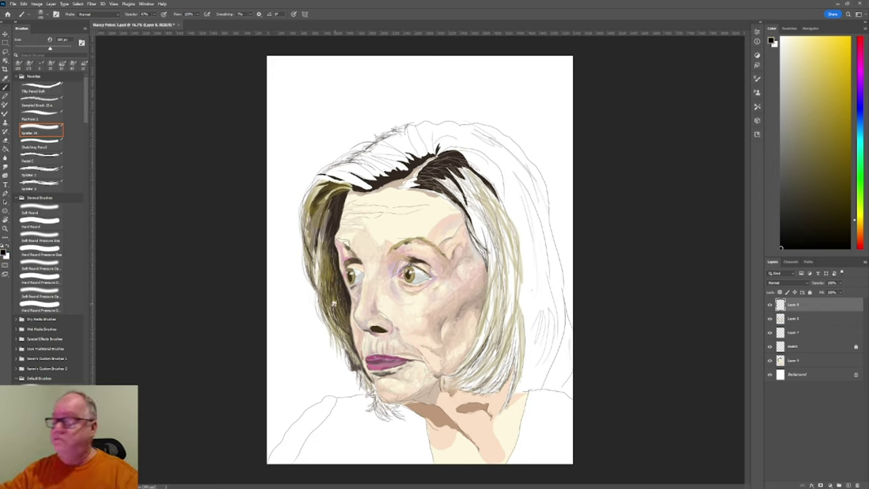
key("bracketleft")
key("bracketleft")
key("bracketleft")
key("bracketleft")
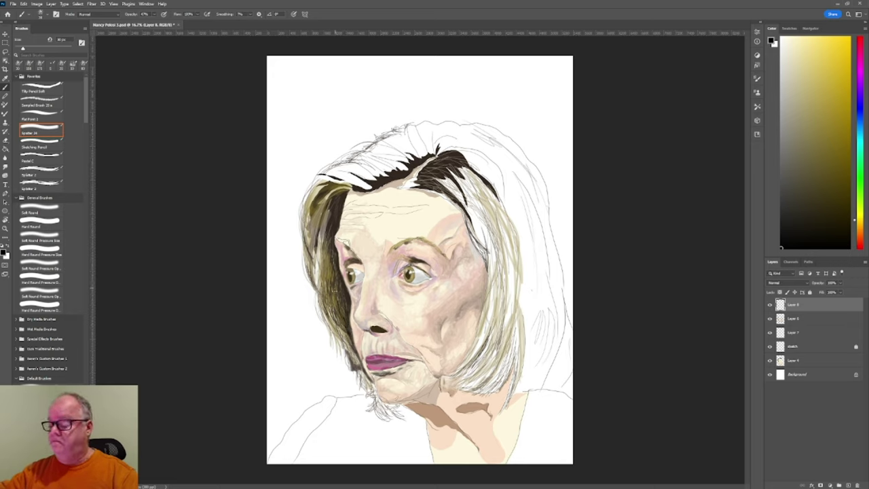
left_click_drag(339, 309, 337, 286)
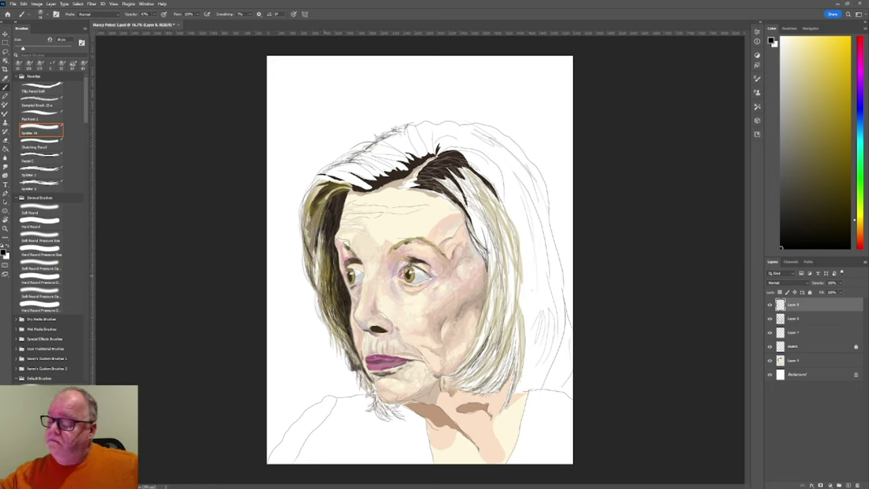
Sample the olive hair colour to continue with the spatter brush
key("i")
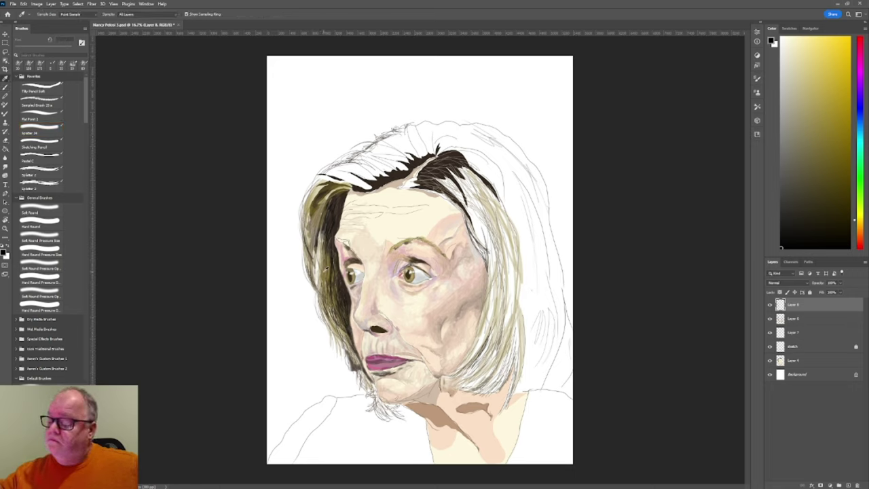
left_click(326, 269)
key("b")
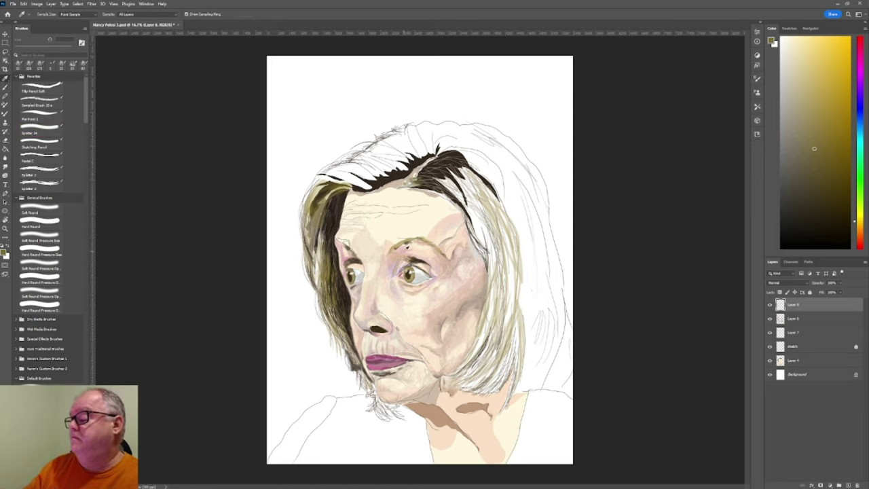
Sample pink skin and tan colours from the portrait
left_click(407, 249, "alt")
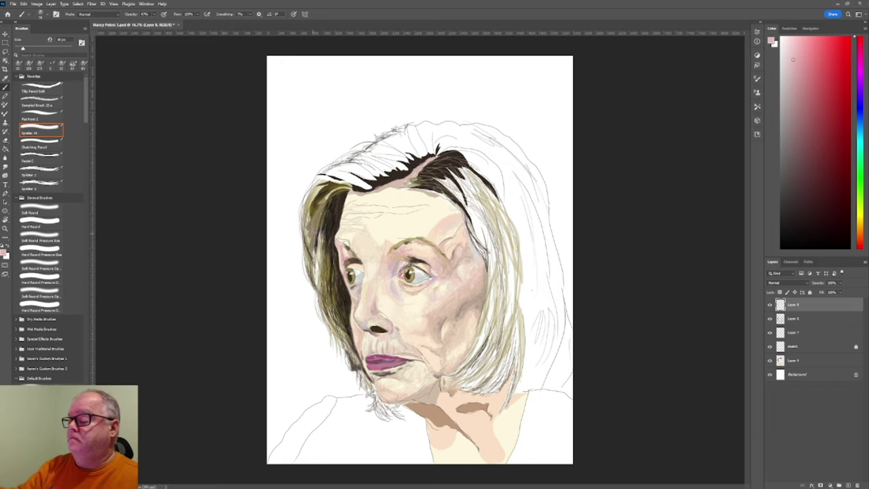
key("i")
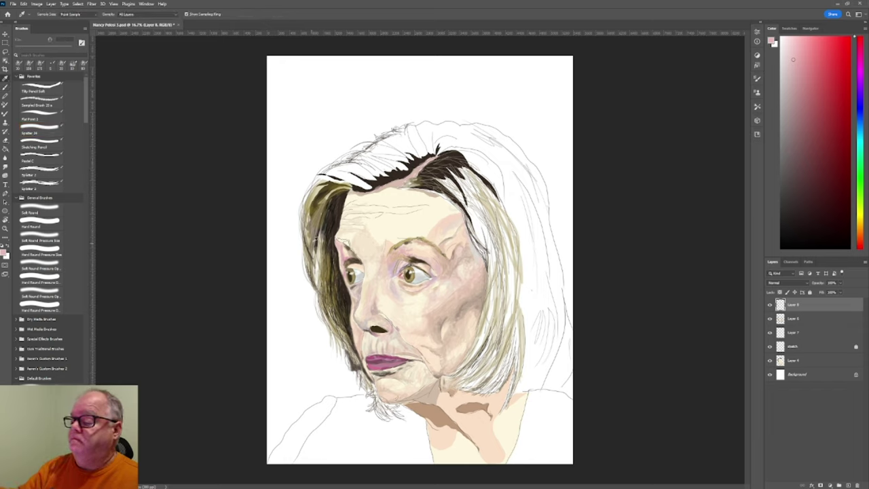
left_click(421, 167)
key("b")
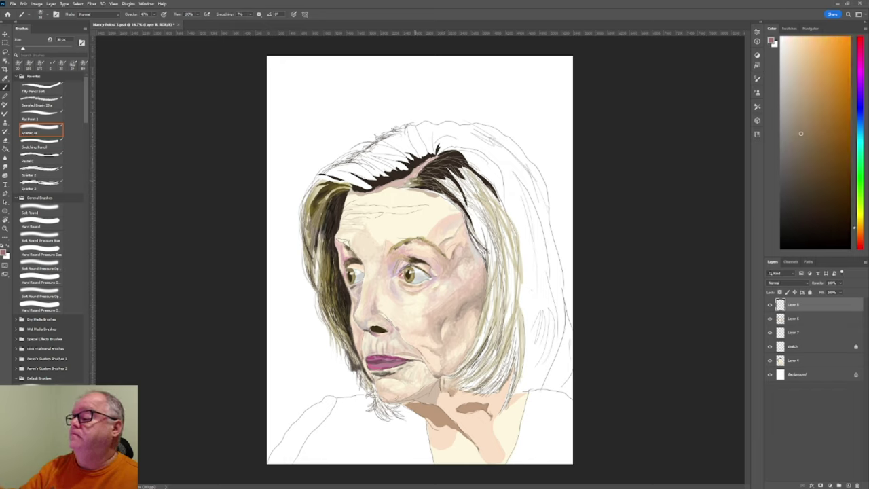
Select the Sketching Pencil and sample a near-black tone from the hair
left_click(41, 146)
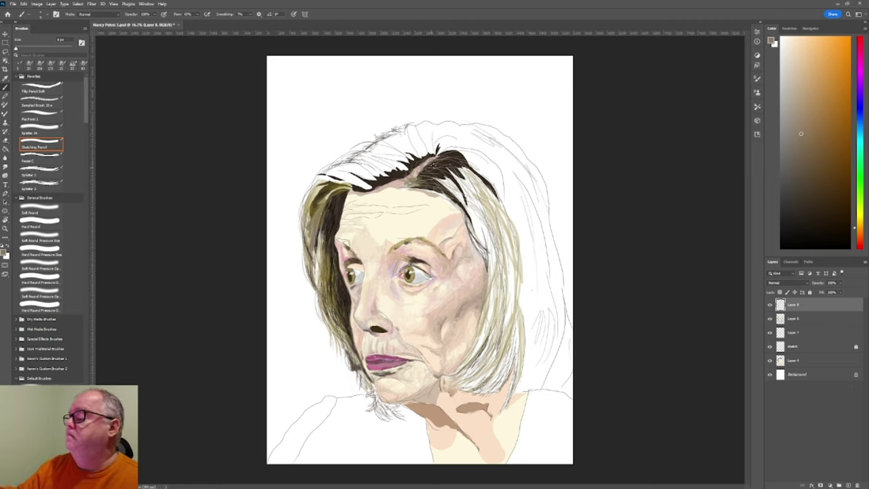
key("i")
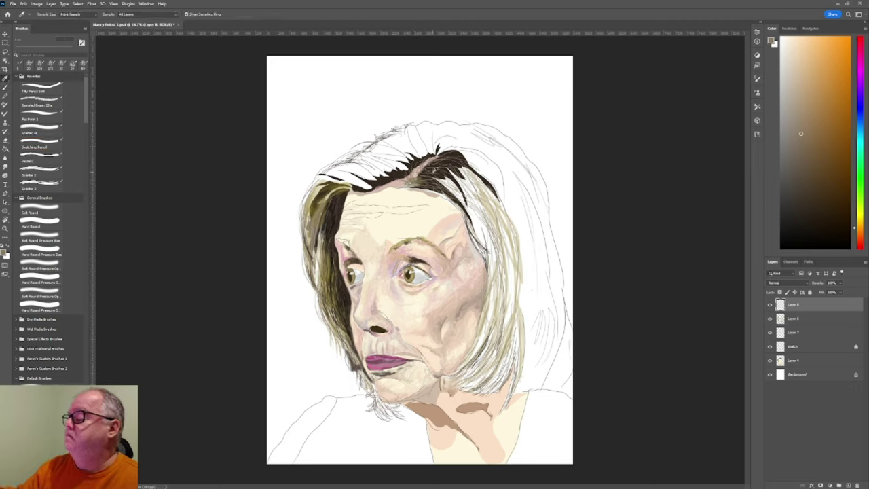
left_click(435, 171)
key("b")
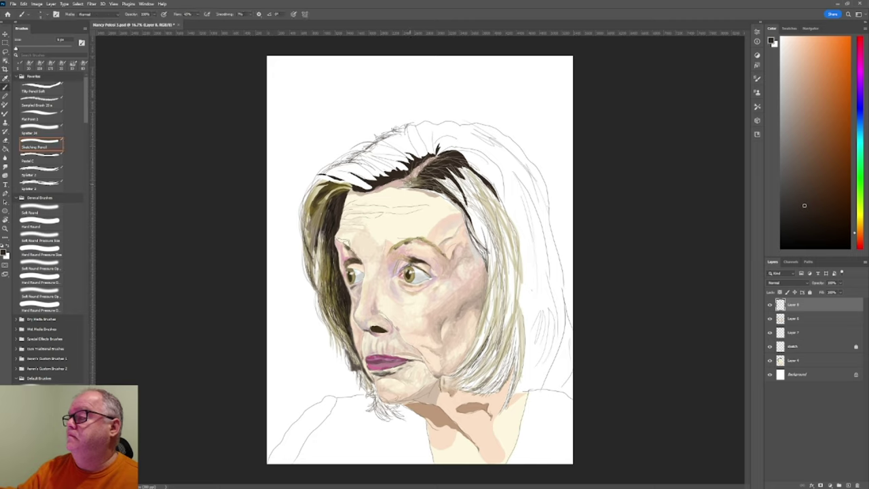
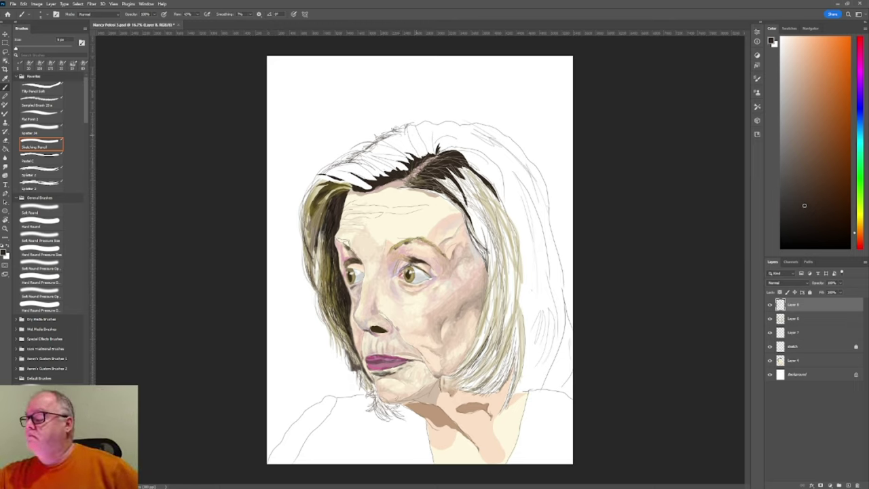
Sample the olive hair colour and sketch thin pencil strands and hatching along the top of the hair
key("i")
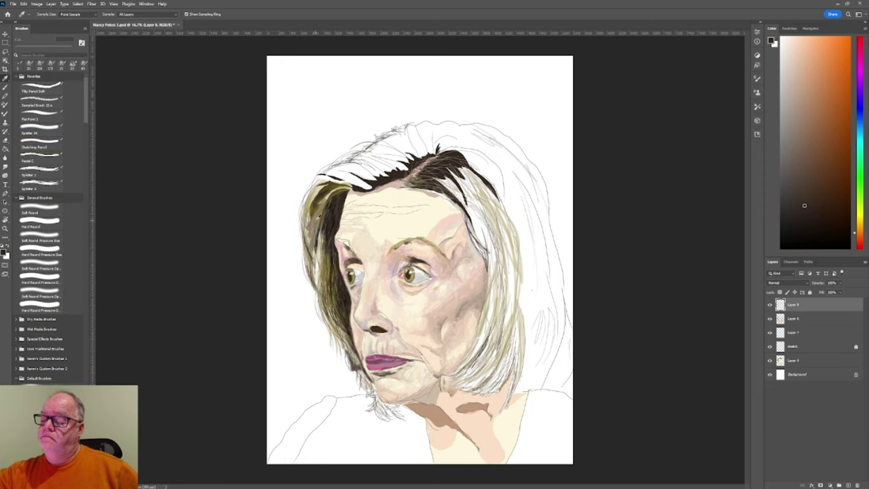
left_click(315, 218)
key("b")
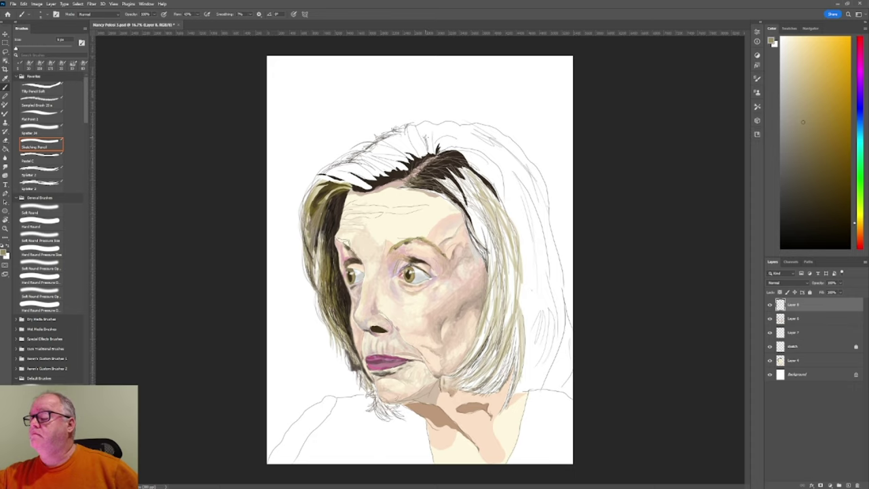
left_click_drag(432, 133, 430, 151)
left_click_drag(430, 132, 435, 151)
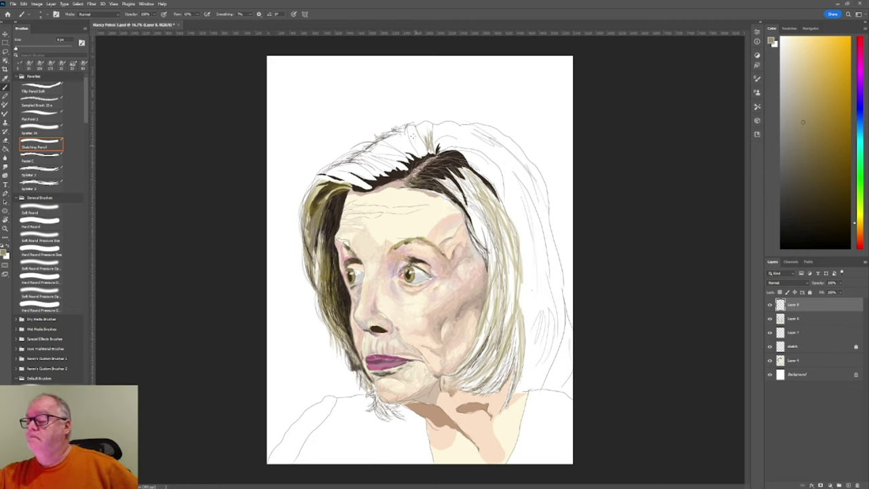
mouse_move(411, 135)
left_mouse_down()
mouse_move(421, 153)
mouse_move(401, 153)
left_mouse_up()
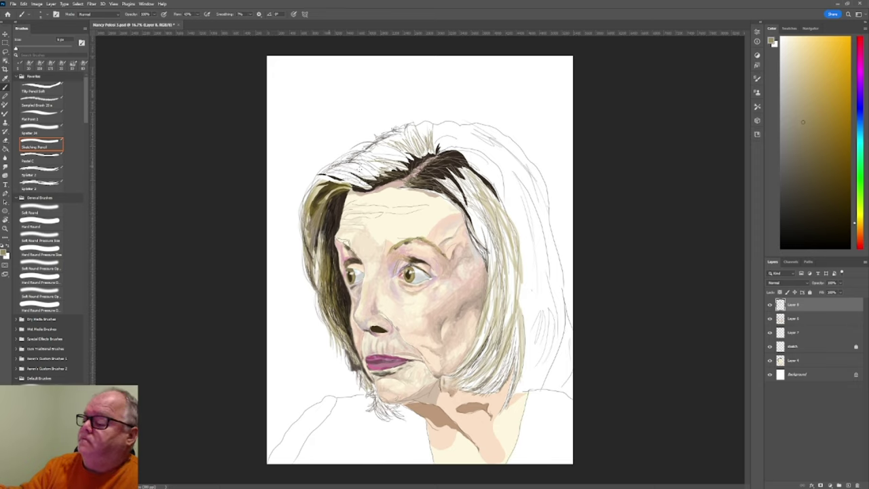
mouse_move(369, 167)
left_mouse_down()
mouse_move(351, 164)
mouse_move(389, 167)
mouse_move(360, 160)
mouse_move(393, 154)
mouse_move(370, 155)
mouse_move(367, 139)
mouse_move(414, 159)
mouse_move(390, 171)
mouse_move(406, 124)
mouse_move(429, 124)
left_mouse_up()
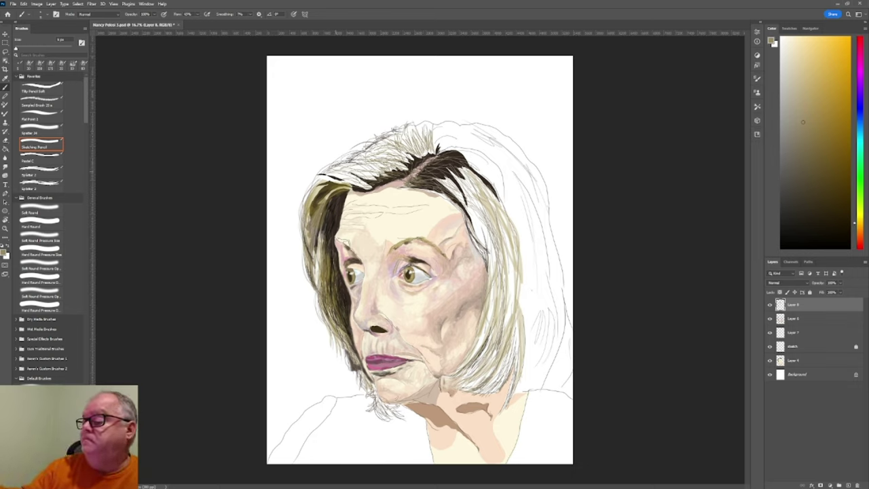
mouse_move(329, 178)
left_mouse_down()
mouse_move(354, 172)
mouse_move(363, 188)
mouse_move(368, 182)
mouse_move(324, 182)
mouse_move(348, 172)
left_mouse_up()
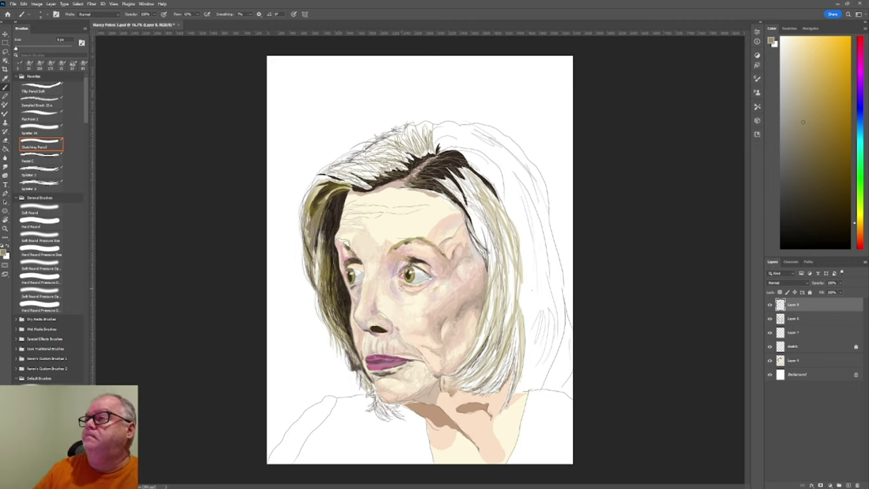
left_click(861, 136)
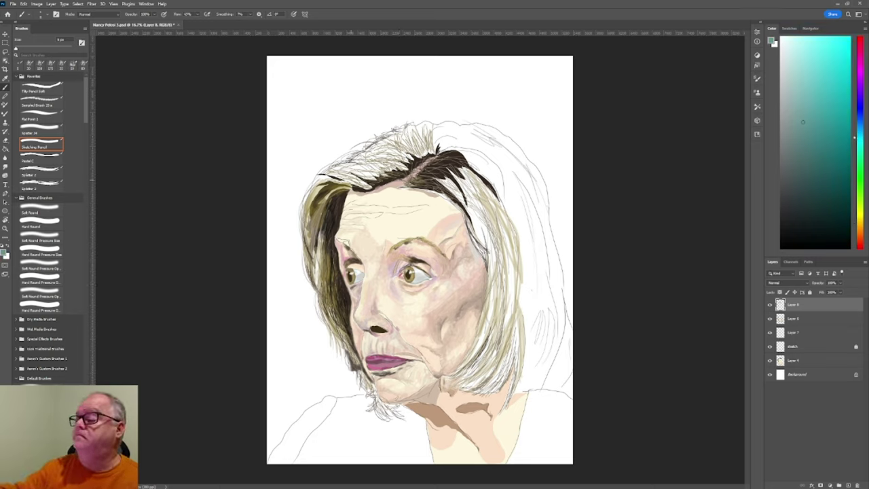
On Layer 6, dab teal over the hair top and pale green down its right side with an enlarged Spatter 24
left_click(800, 320)
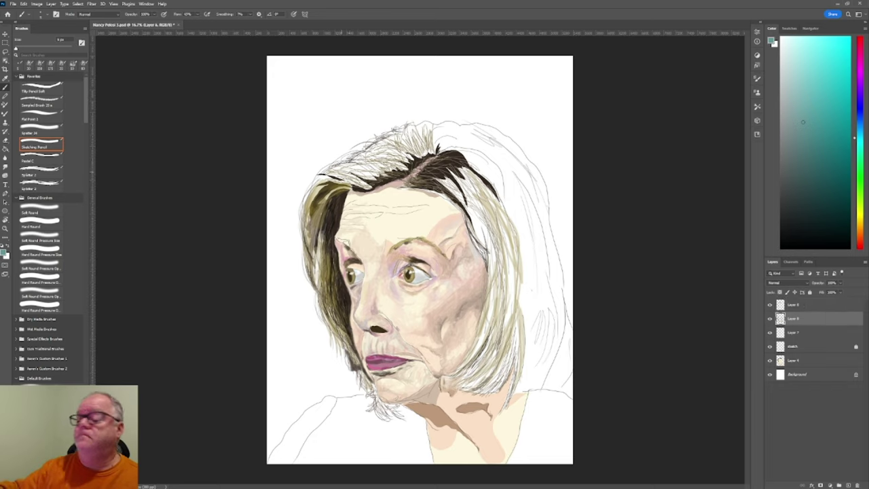
left_click(45, 127)
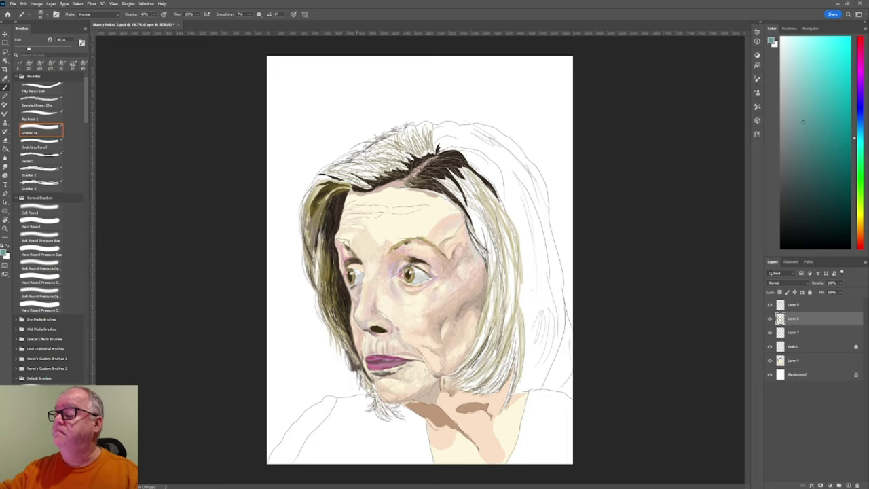
key("bracketright")
key("bracketright")
key("bracketright")
key("bracketright")
key("bracketright")
key("bracketright")
key("bracketright")
key("bracketright")
key("bracketright")
key("bracketright")
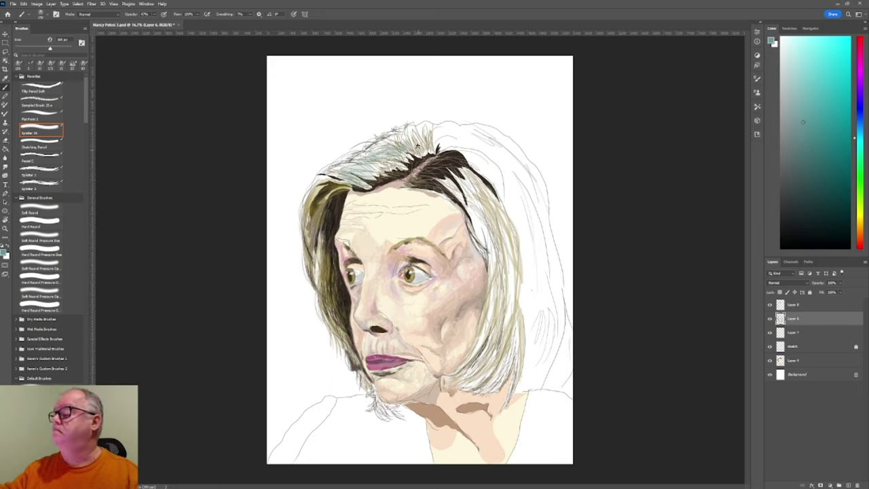
key("bracketright")
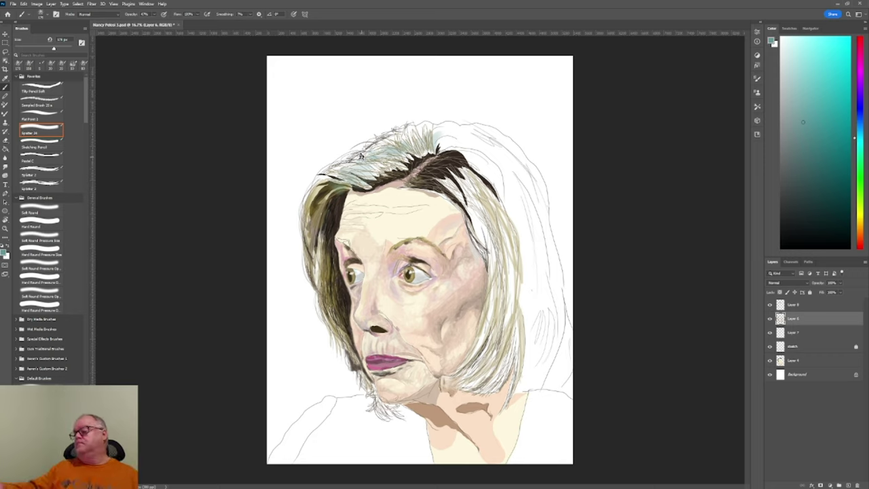
left_click_drag(436, 143, 466, 142)
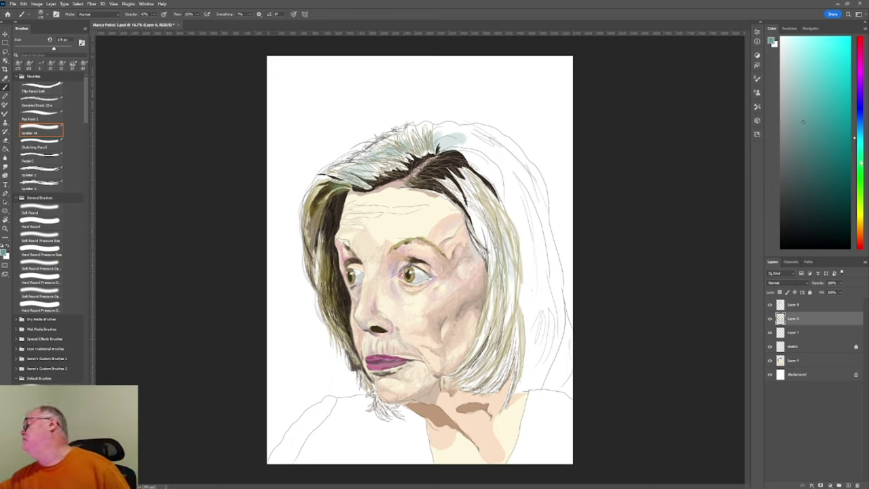
left_click(862, 157)
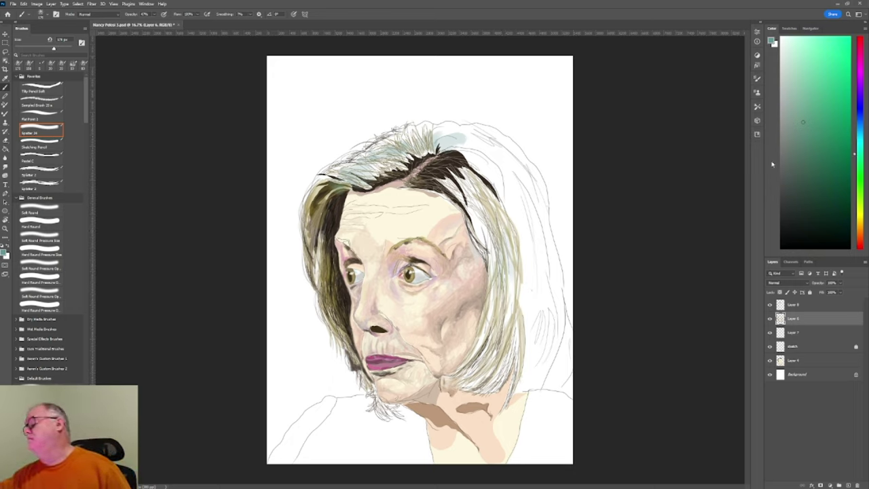
mouse_move(503, 215)
left_mouse_down()
mouse_move(516, 272)
mouse_move(528, 250)
mouse_move(520, 249)
mouse_move(532, 276)
mouse_move(542, 263)
mouse_move(535, 257)
mouse_move(532, 307)
mouse_move(504, 227)
mouse_move(495, 323)
left_mouse_up()
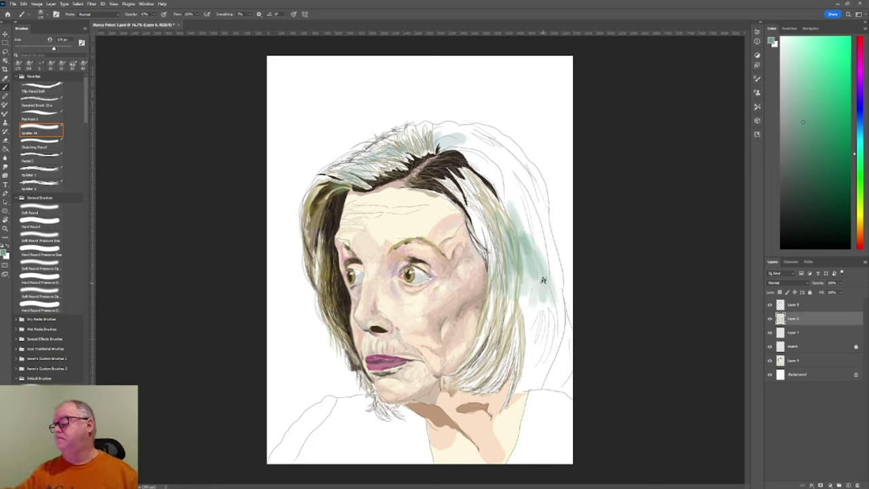
Sample a pale pink and wash it over the upper and lower right hair with the spatter brush
key("i")
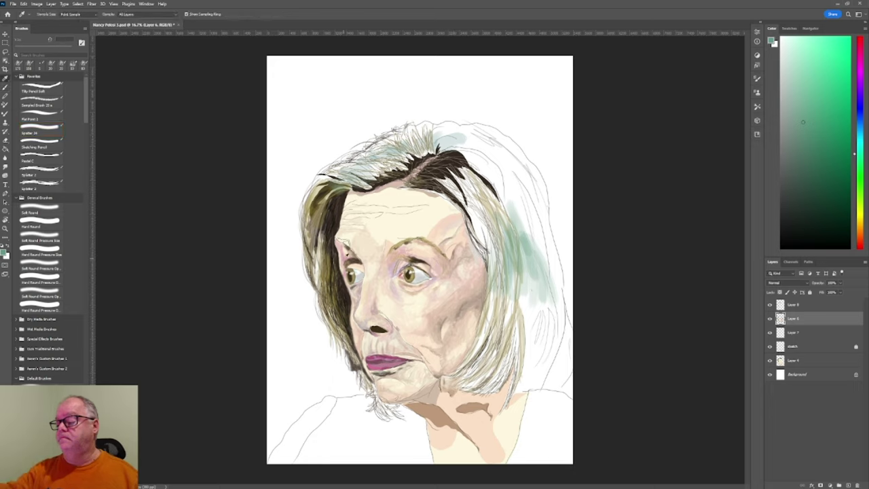
left_click(482, 148)
key("b")
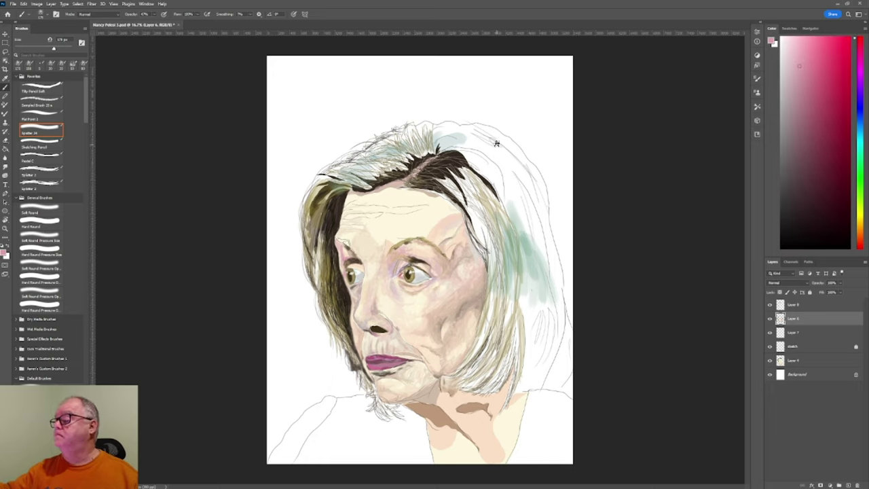
mouse_move(497, 143)
left_mouse_down()
mouse_move(522, 167)
mouse_move(496, 138)
mouse_move(526, 172)
mouse_move(493, 146)
mouse_move(520, 183)
mouse_move(490, 167)
mouse_move(511, 207)
left_mouse_up()
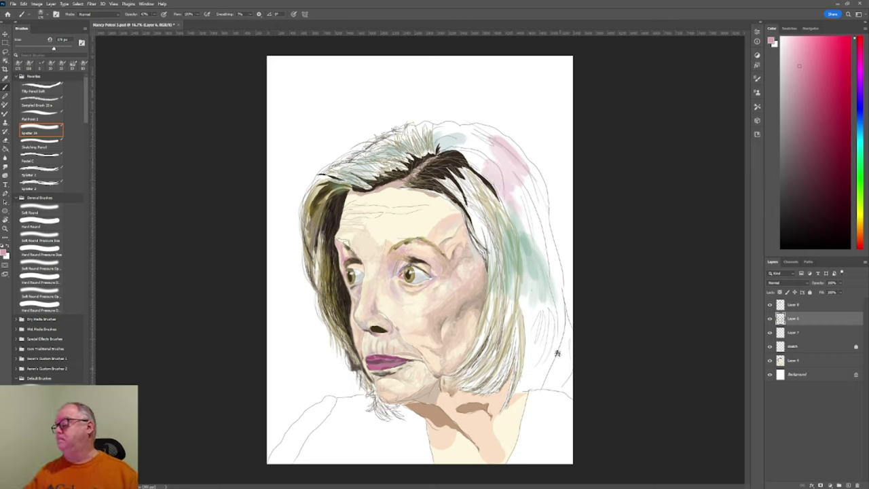
mouse_move(557, 353)
left_mouse_down()
mouse_move(544, 315)
mouse_move(538, 362)
mouse_move(562, 298)
mouse_move(570, 345)
mouse_move(564, 373)
mouse_move(560, 319)
mouse_move(551, 349)
mouse_move(543, 295)
mouse_move(531, 359)
mouse_move(519, 356)
mouse_move(525, 341)
mouse_move(516, 332)
mouse_move(488, 377)
mouse_move(510, 318)
mouse_move(489, 361)
mouse_move(498, 325)
mouse_move(492, 334)
mouse_move(494, 281)
mouse_move(525, 362)
mouse_move(536, 337)
mouse_move(530, 376)
left_mouse_up()
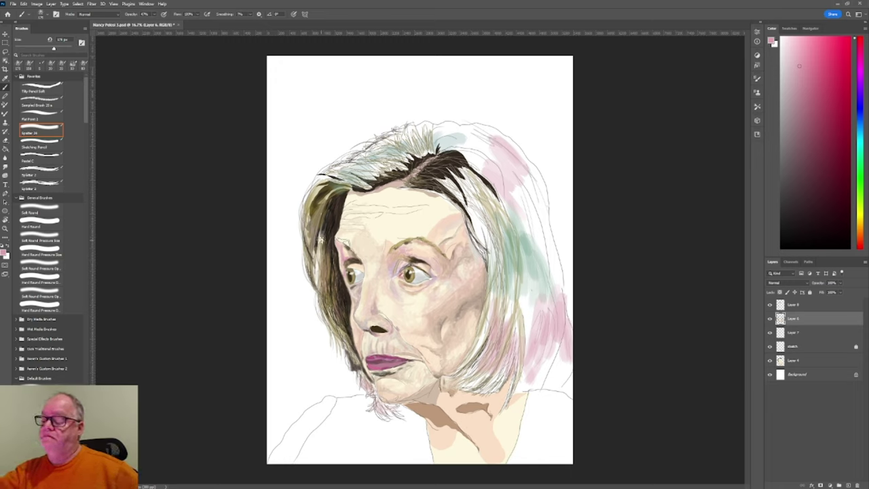
key("i")
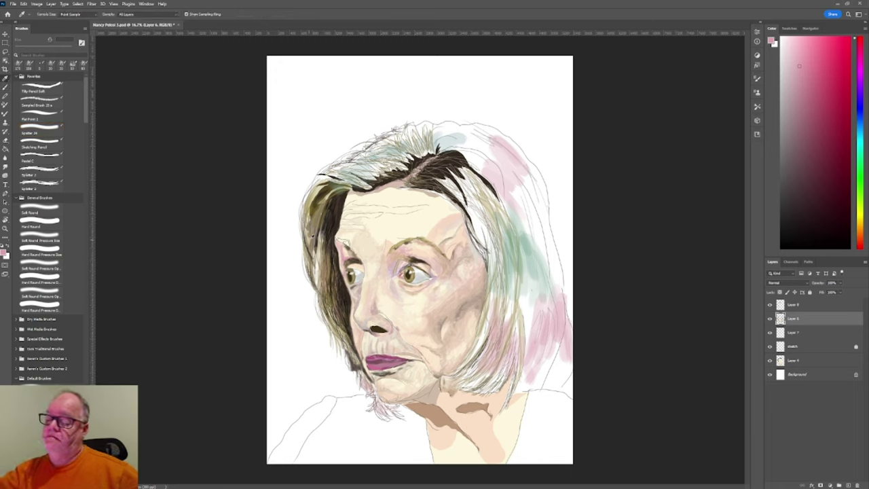
Sample a tan from the hair and select the Sketching Pencil brush
left_click(314, 228)
key("b")
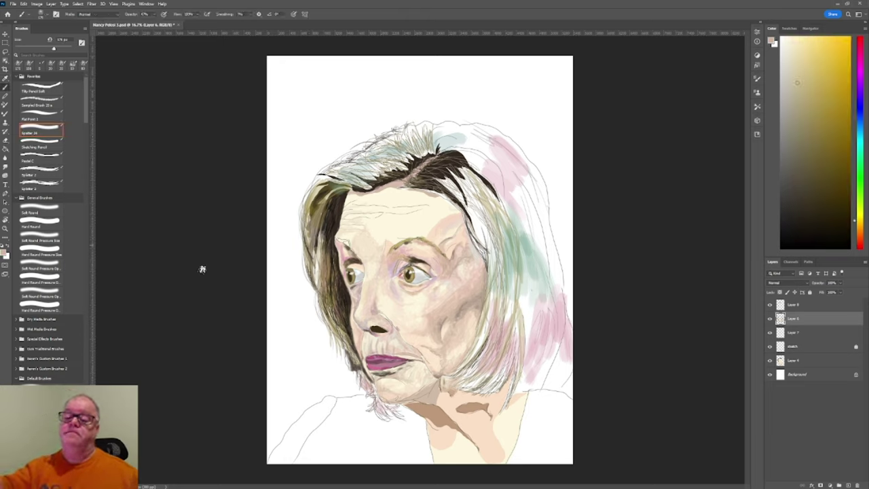
left_click(42, 146)
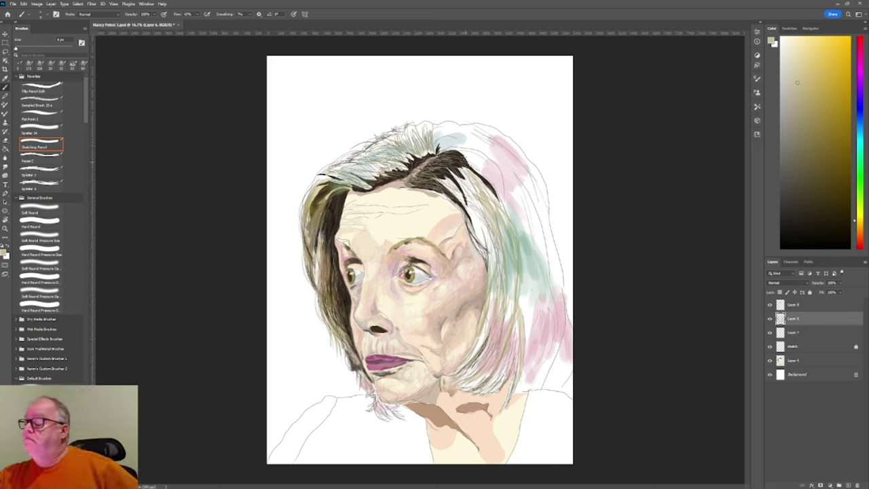
Sample dark brown and draw small pencil strokes through the dark hair strand beside the face
key("i")
left_click(462, 166)
key("b")
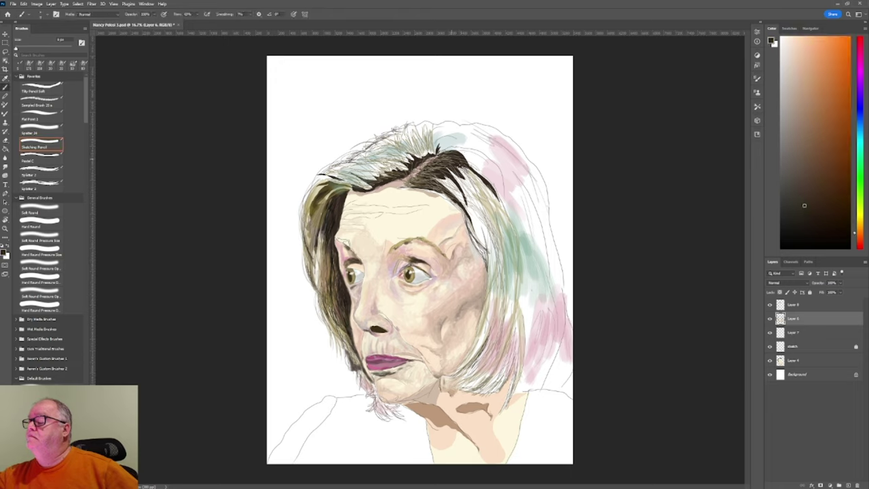
left_click_drag(468, 174, 490, 216)
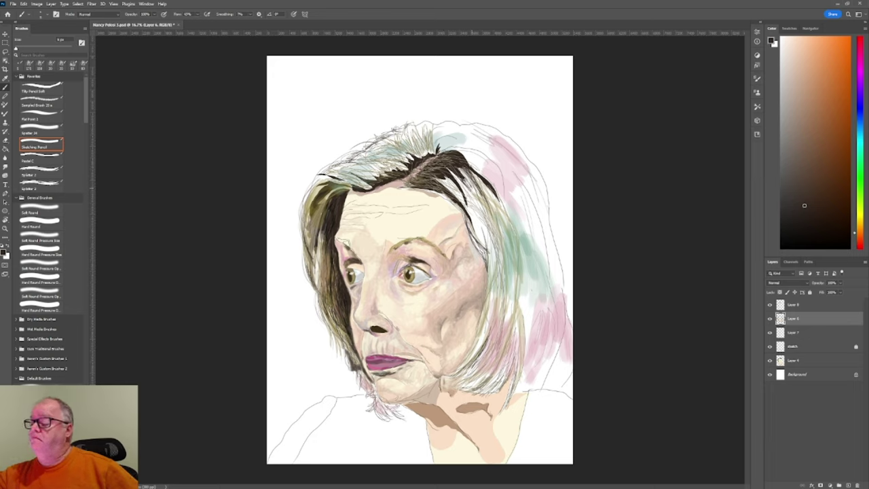
mouse_move(460, 169)
left_mouse_down()
mouse_move(469, 207)
mouse_move(456, 208)
left_mouse_up()
left_click_drag(468, 212, 478, 217)
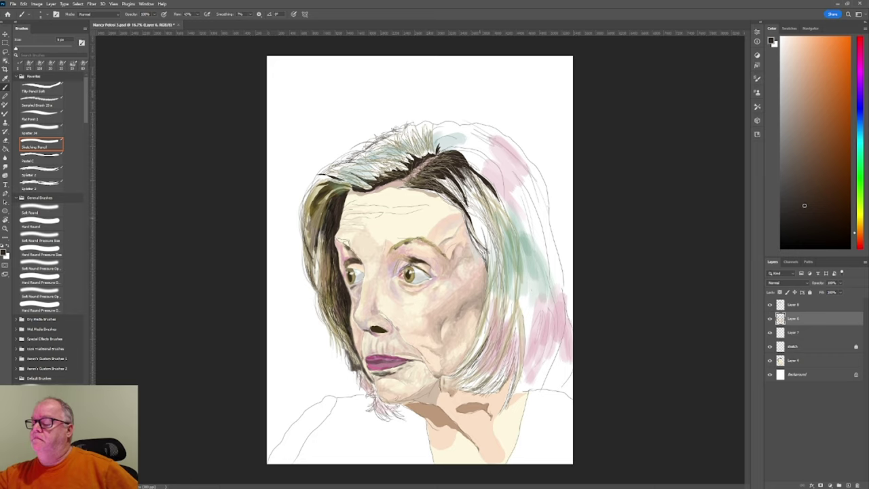
mouse_move(438, 193)
left_mouse_down()
mouse_move(452, 202)
mouse_move(424, 189)
mouse_move(462, 196)
mouse_move(450, 190)
mouse_move(461, 192)
mouse_move(455, 185)
left_mouse_up()
left_click_drag(452, 184, 460, 194)
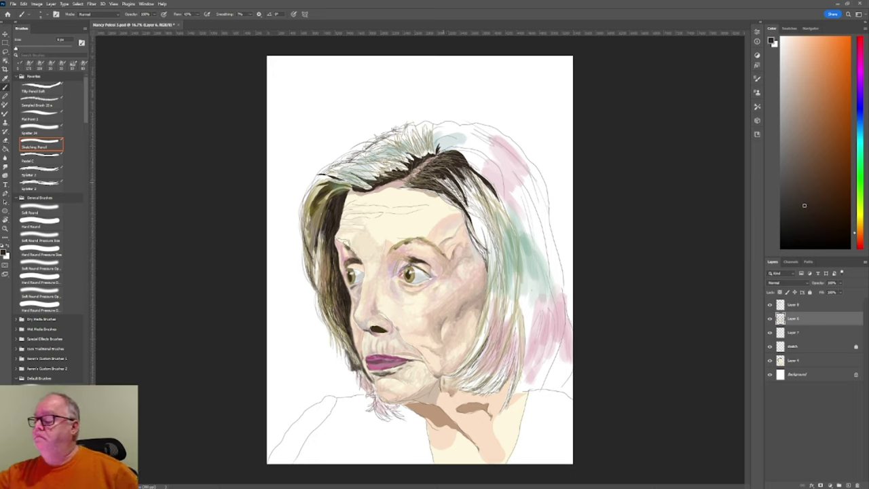
left_click(809, 307)
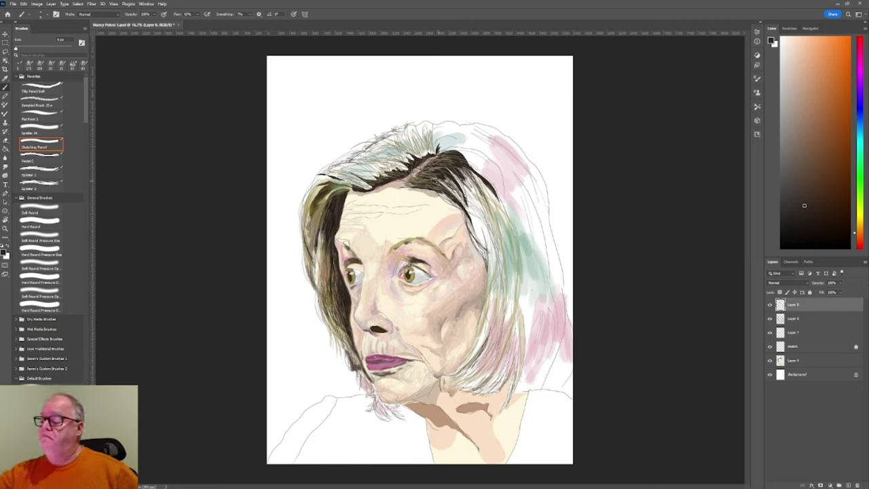
left_click(790, 320)
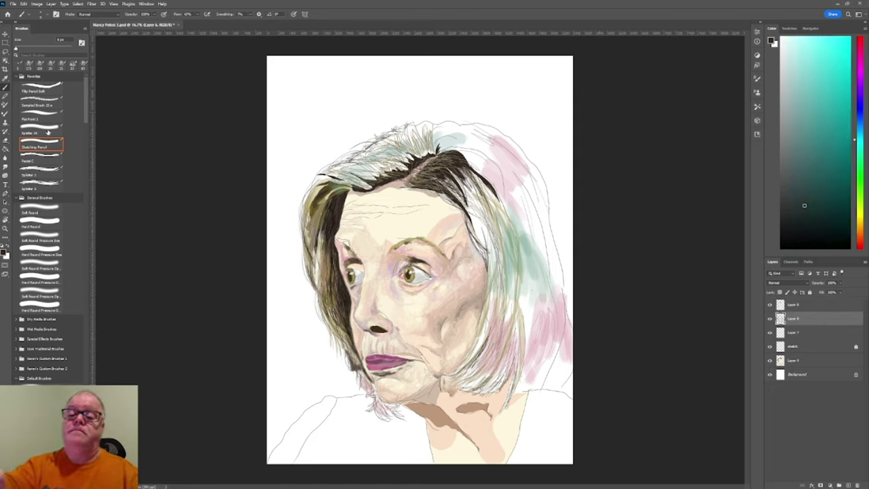
Select the Spatter 24 preset and enlarge it past 30 px with the ] key
left_click(46, 133)
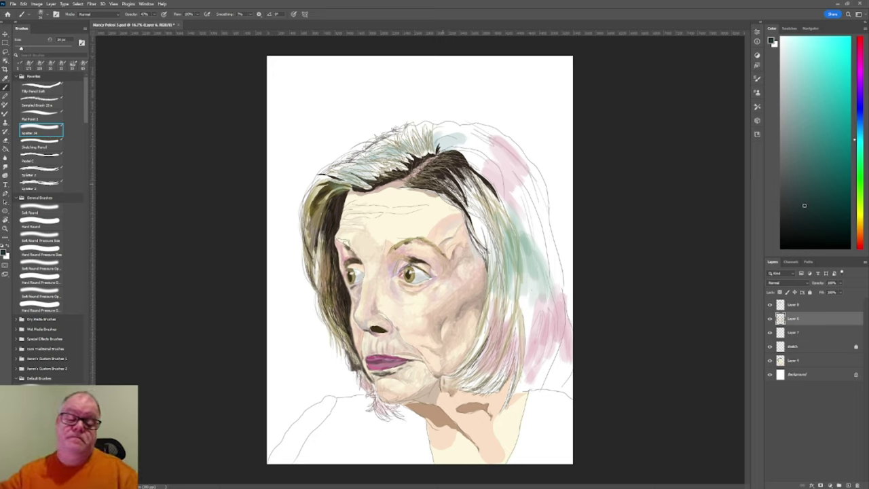
key("bracketright")
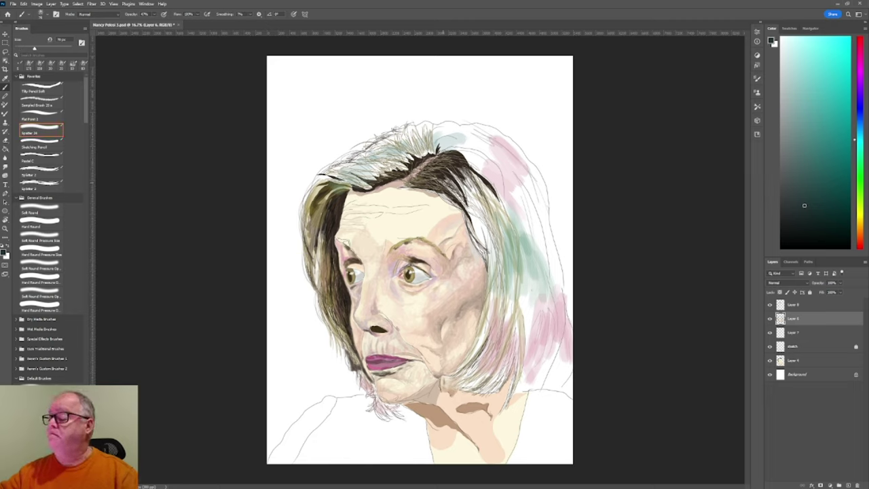
key("bracketright")
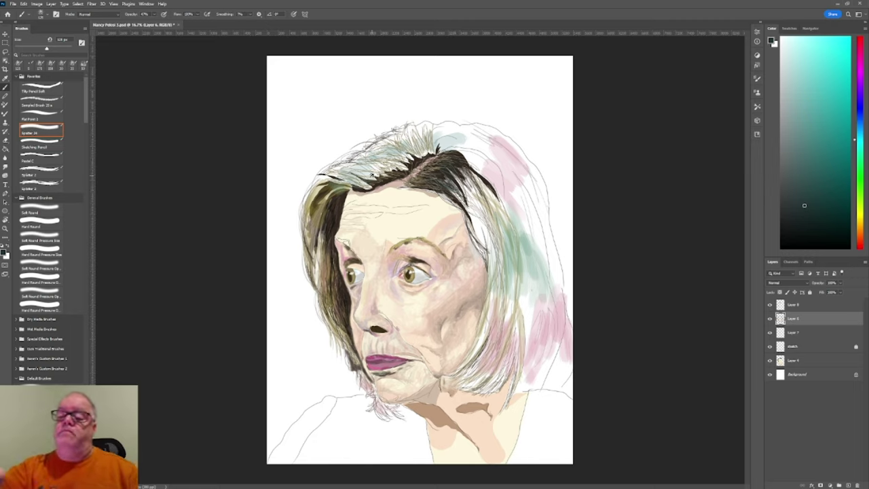
left_click(42, 144)
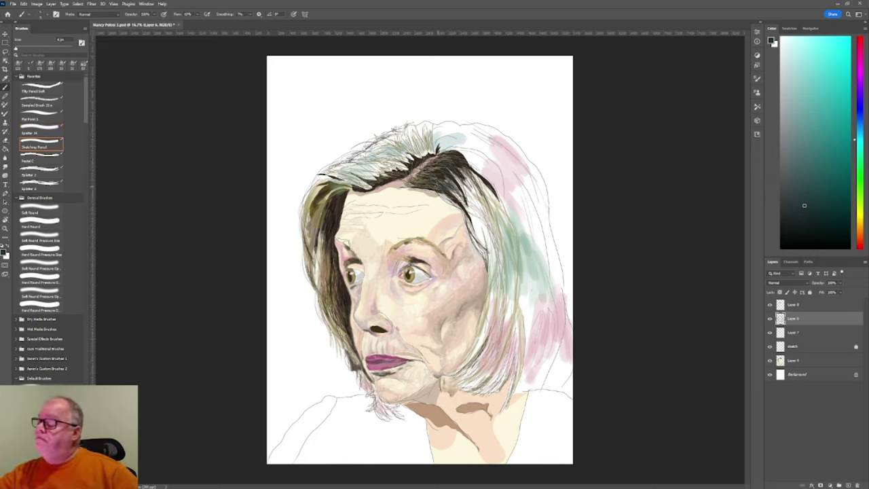
On Layer 8, draw a couple of fine dark pencil strands in the dark hair
left_click(806, 307)
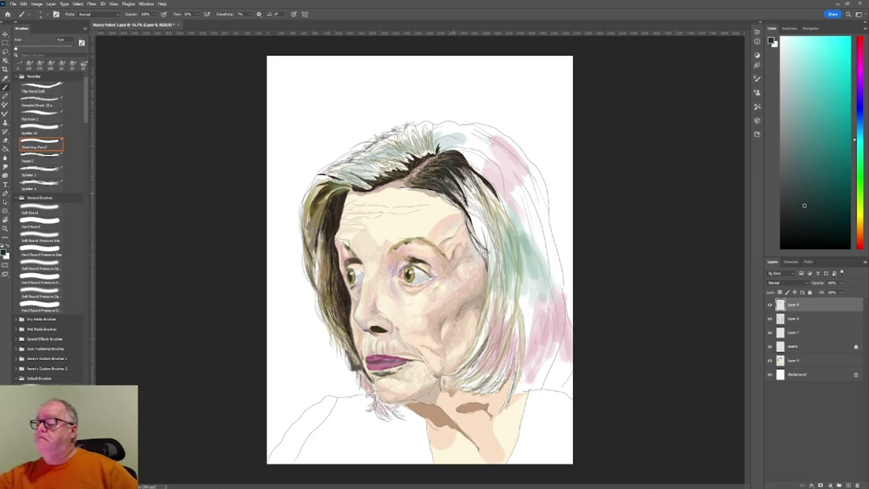
mouse_move(443, 178)
left_mouse_down()
mouse_move(462, 186)
mouse_move(480, 215)
left_mouse_up()
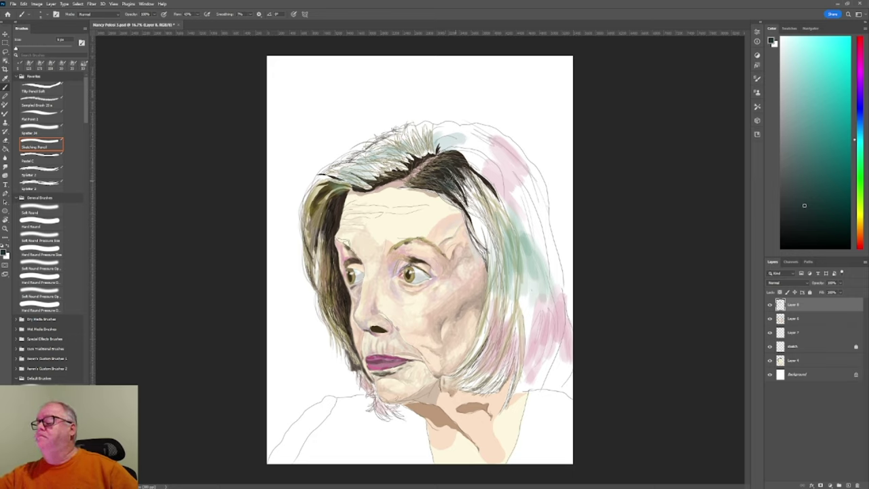
left_click_drag(450, 177, 457, 185)
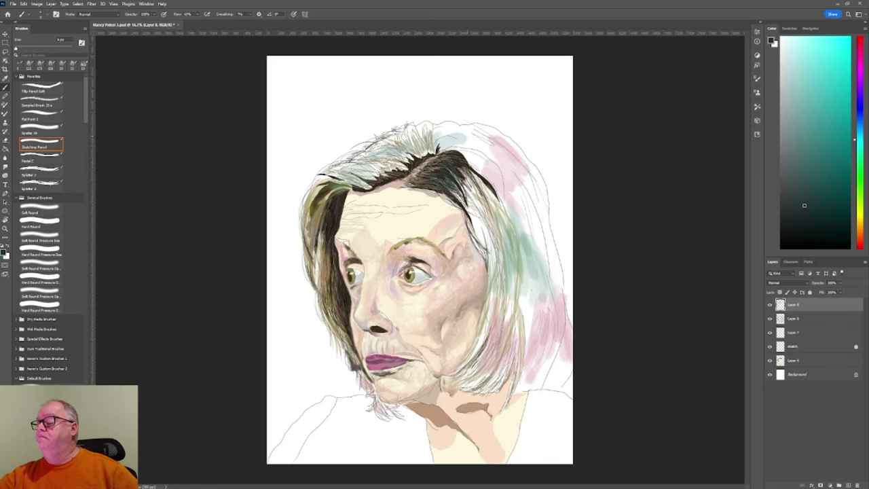
Sample a light colour, then an orange-brown, from the hair
key("i")
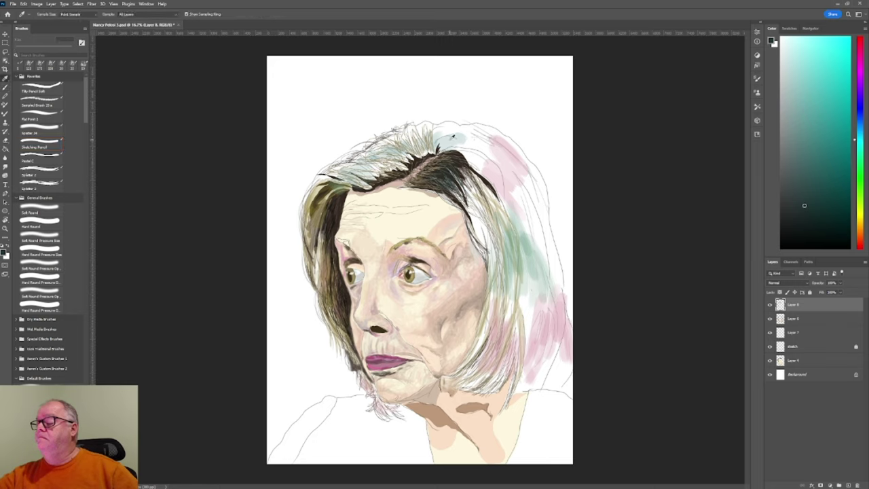
left_click(453, 136)
key("b")
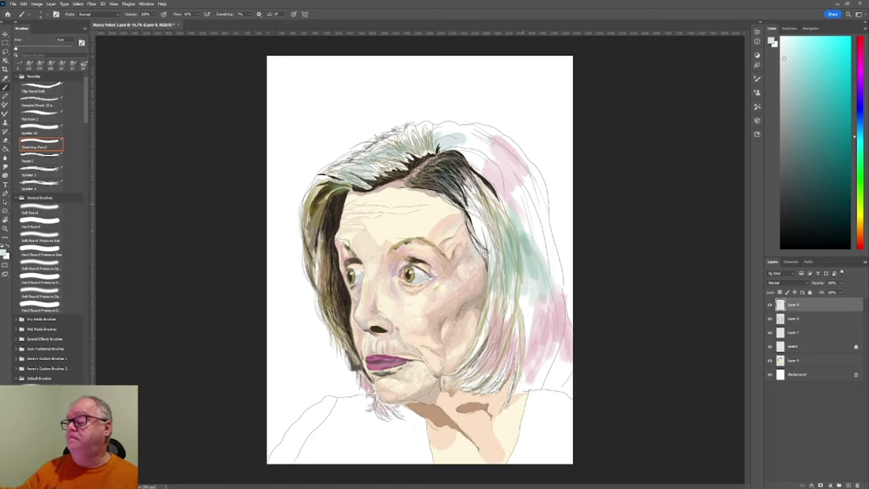
key("i")
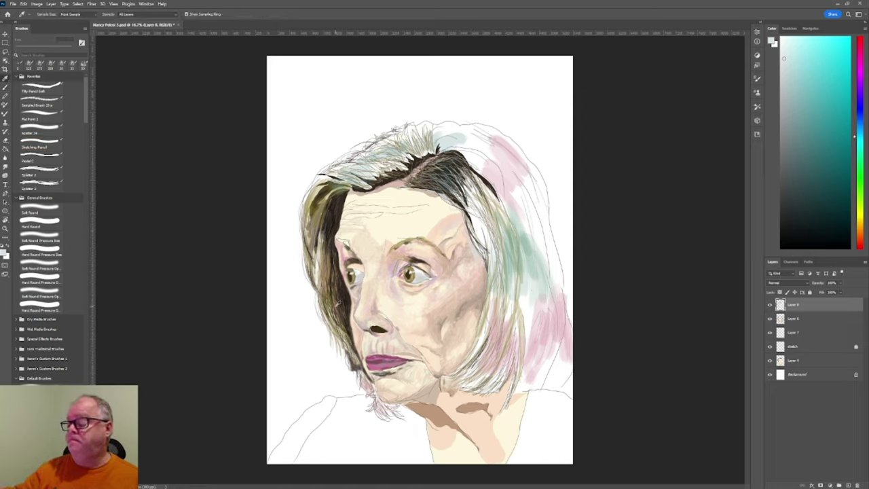
left_click(338, 303)
key("b")
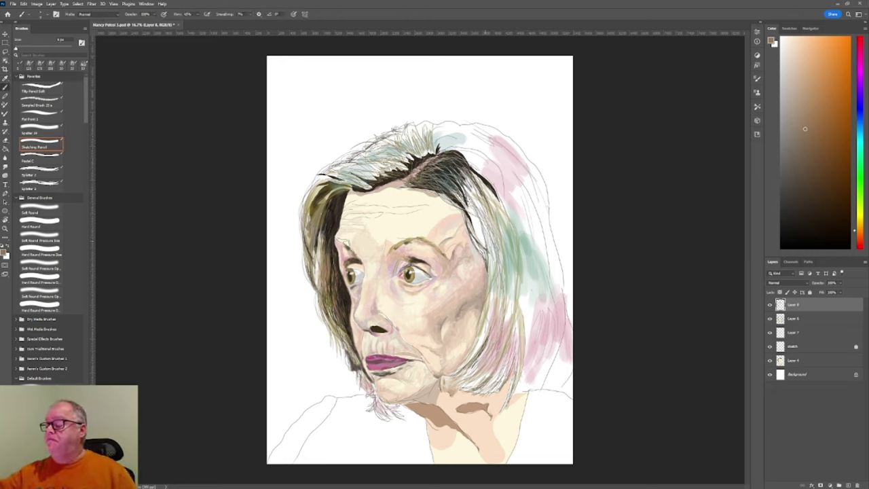
Draw fine orange-brown pencil strands down the right edge of the hair
mouse_move(474, 204)
left_mouse_down()
mouse_move(488, 235)
mouse_move(490, 313)
left_mouse_up()
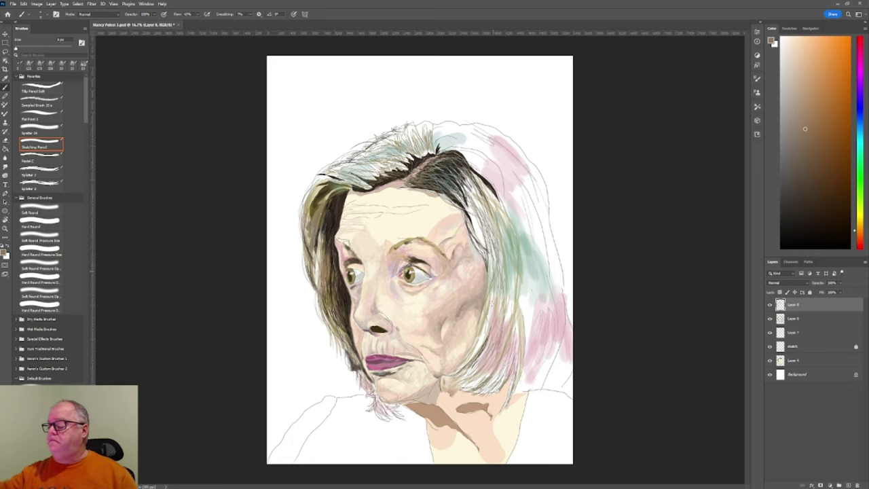
left_click_drag(489, 240, 497, 282)
left_click_drag(481, 203, 498, 252)
left_click_drag(484, 211, 495, 257)
left_click_drag(489, 221, 490, 242)
left_click_drag(463, 203, 485, 247)
left_click_drag(465, 186, 476, 207)
left_click_drag(474, 200, 482, 211)
left_click_drag(470, 182, 482, 217)
left_click_drag(488, 263, 491, 280)
left_click_drag(486, 311, 488, 329)
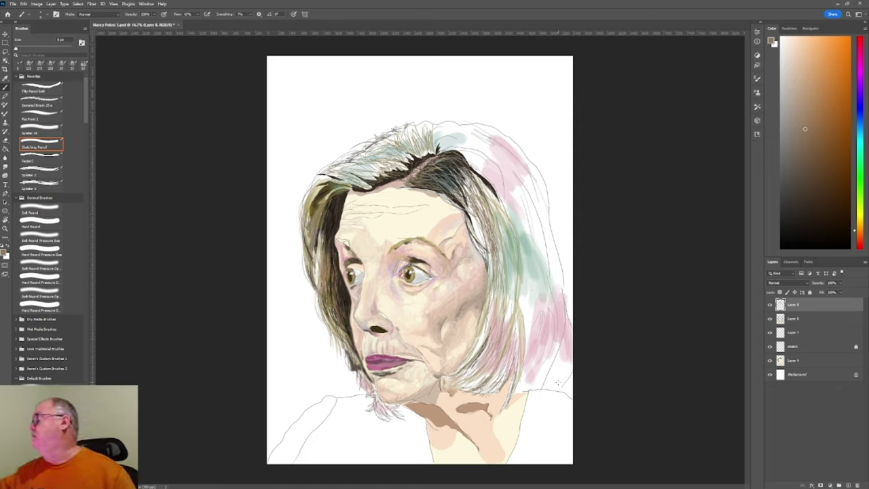
On Layer 6, paint yellow-olive spatter tones up the hair's right side with an enlarged Spatter 24
left_click(860, 213)
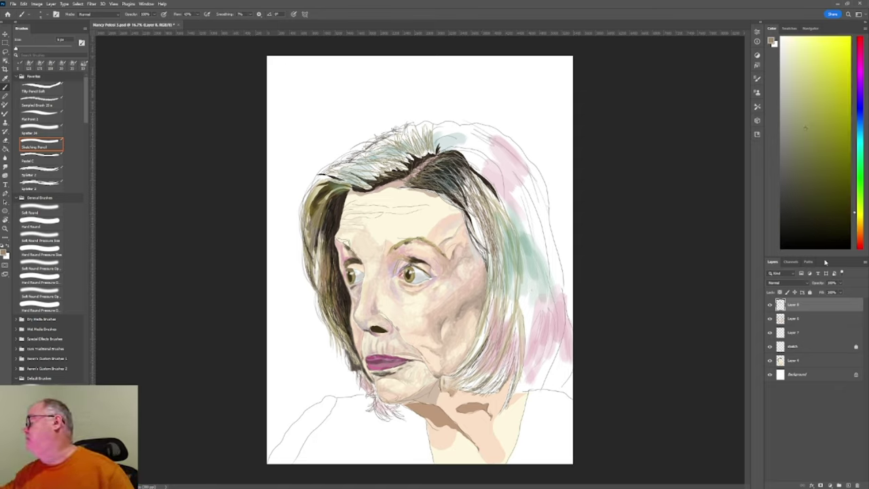
left_click(795, 318)
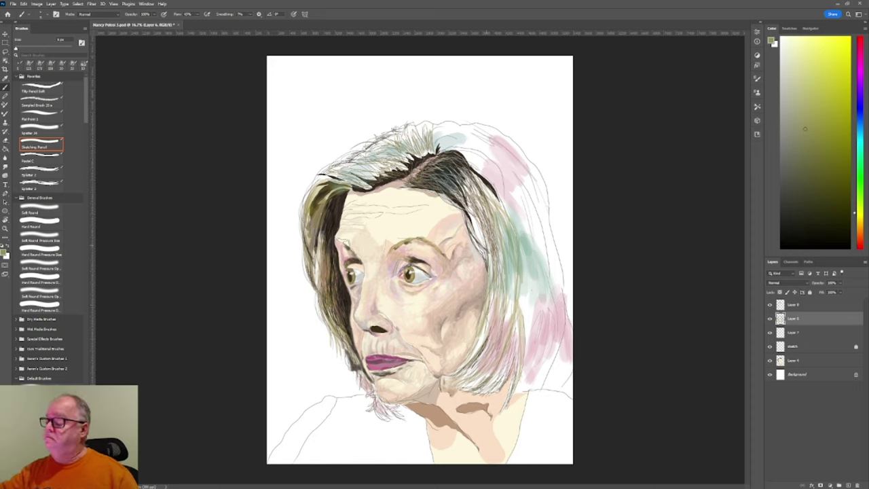
left_click_drag(485, 229, 490, 260)
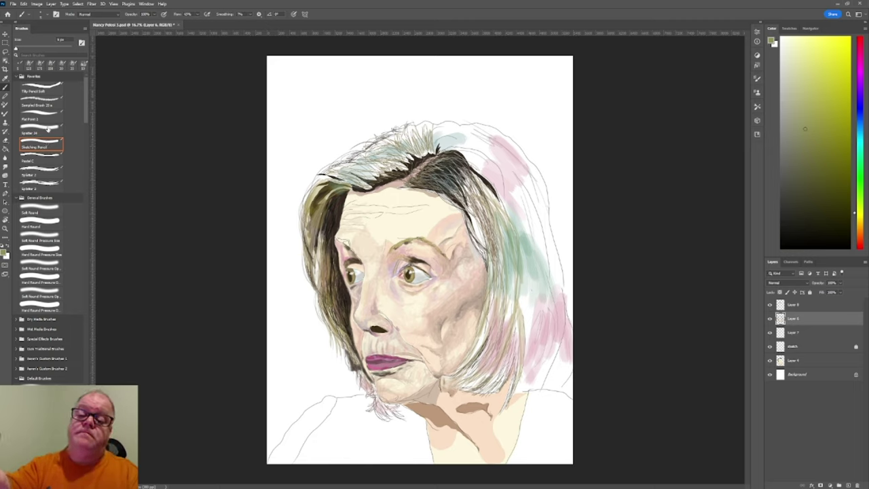
left_click(46, 129)
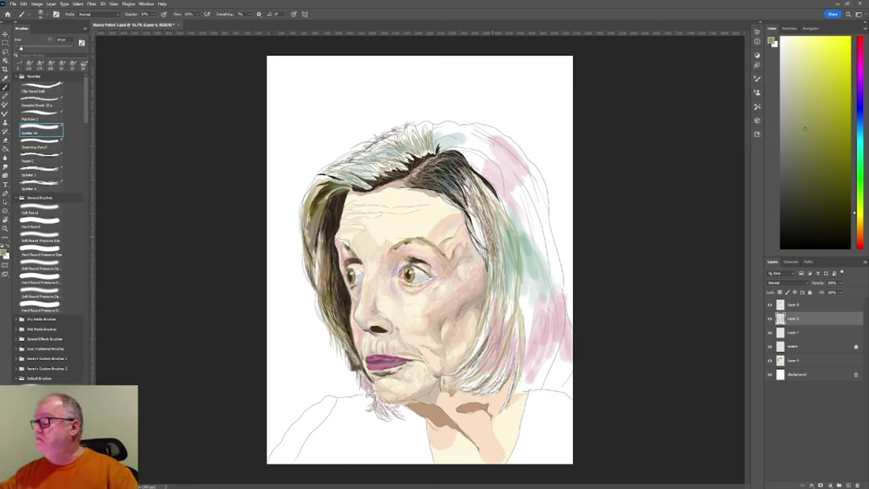
key("bracketright")
key("bracketright")
key("bracketright")
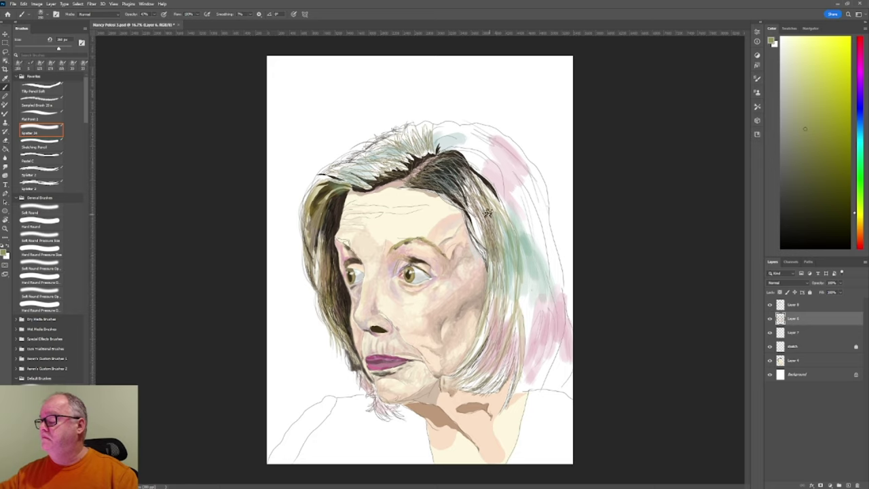
mouse_move(497, 253)
left_mouse_down()
mouse_move(477, 217)
mouse_move(478, 197)
mouse_move(466, 198)
mouse_move(469, 183)
mouse_move(516, 225)
mouse_move(475, 217)
mouse_move(513, 311)
mouse_move(493, 266)
mouse_move(500, 280)
left_mouse_up()
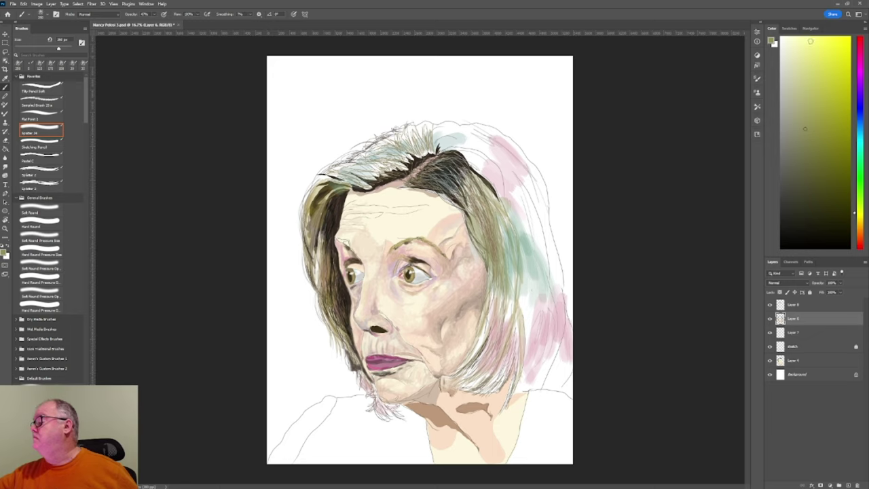
Wash pale yellow over the lower and upper right hair and the top-left hair
left_click(810, 44)
mouse_move(494, 295)
left_mouse_down()
mouse_move(481, 347)
mouse_move(492, 304)
mouse_move(508, 289)
mouse_move(513, 332)
left_mouse_up()
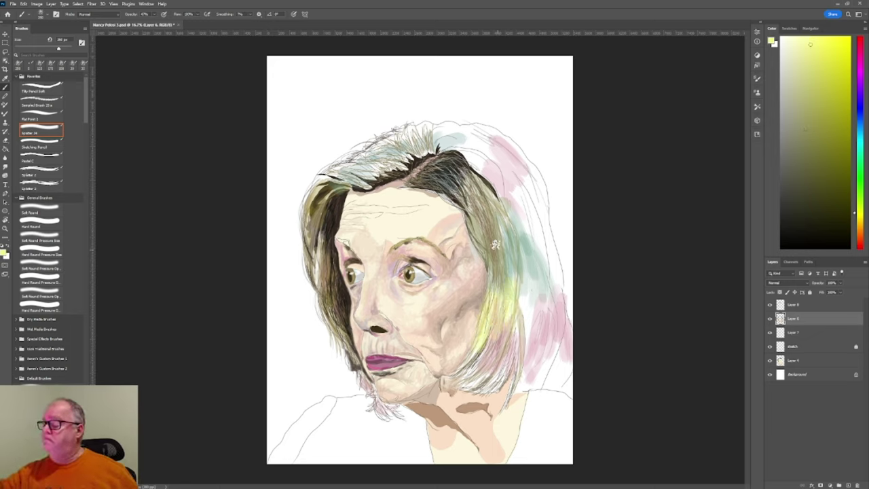
mouse_move(496, 244)
left_mouse_down()
mouse_move(473, 203)
mouse_move(492, 191)
mouse_move(467, 176)
mouse_move(476, 217)
mouse_move(464, 202)
mouse_move(507, 278)
mouse_move(492, 187)
mouse_move(521, 206)
mouse_move(516, 223)
mouse_move(518, 201)
mouse_move(534, 206)
mouse_move(556, 318)
mouse_move(532, 393)
mouse_move(535, 314)
mouse_move(519, 391)
mouse_move(553, 318)
mouse_move(543, 381)
mouse_move(527, 368)
mouse_move(513, 325)
mouse_move(486, 392)
mouse_move(511, 367)
mouse_move(507, 355)
mouse_move(459, 383)
mouse_move(503, 340)
mouse_move(540, 343)
left_mouse_up()
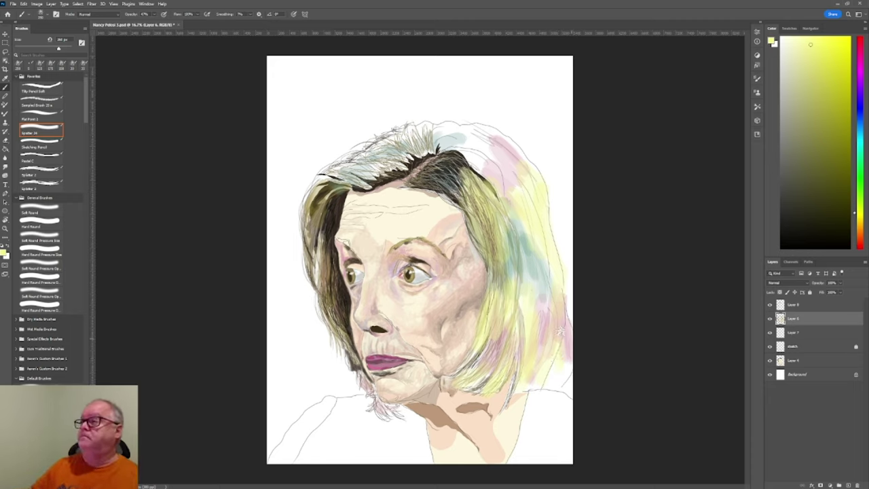
left_click_drag(334, 173, 407, 133)
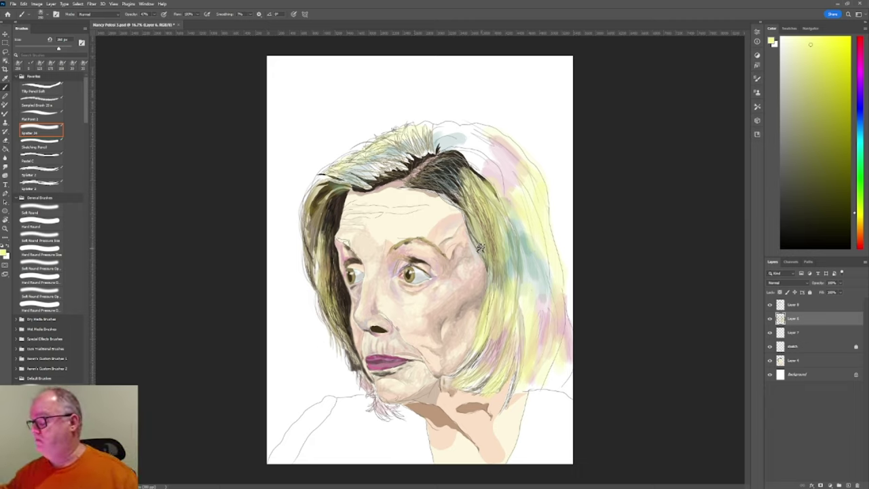
left_click(57, 141)
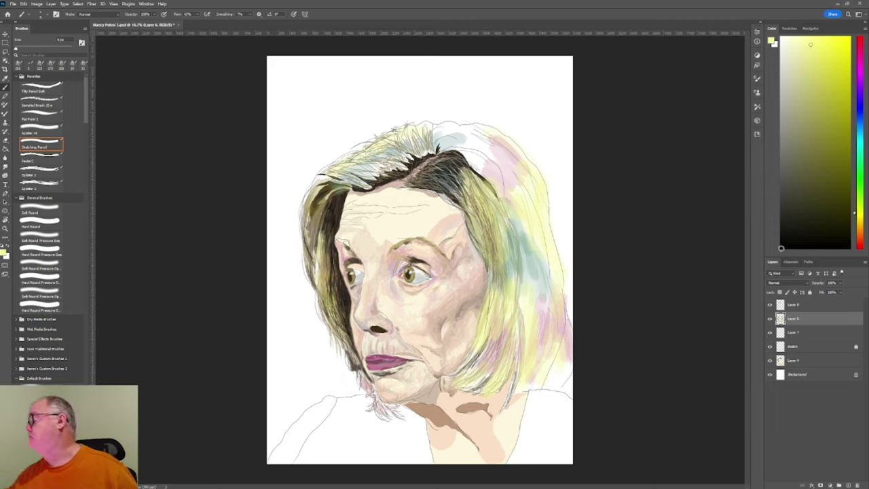
Set the foreground colour to black from the Color panel's bottom-left corner
left_click(781, 249)
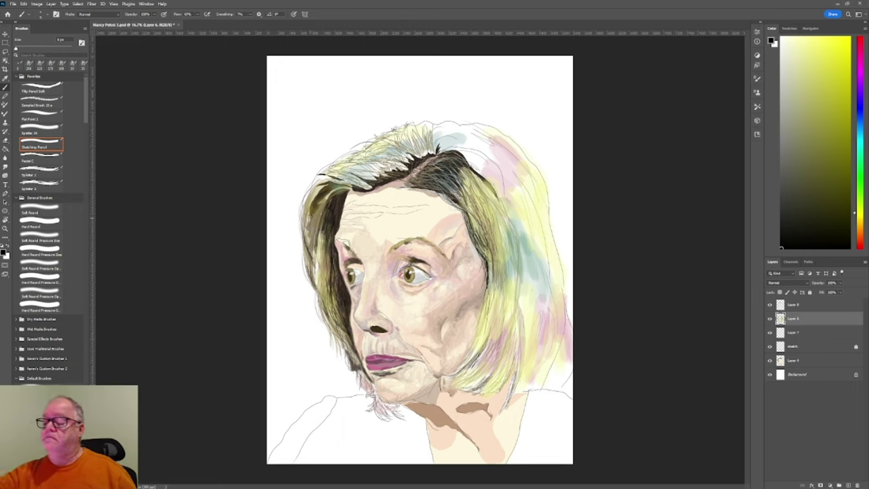
Sample a greyish-beige, pick near-white, then make Layer 8 active with a pale yellow colour
key("i")
left_click(401, 139)
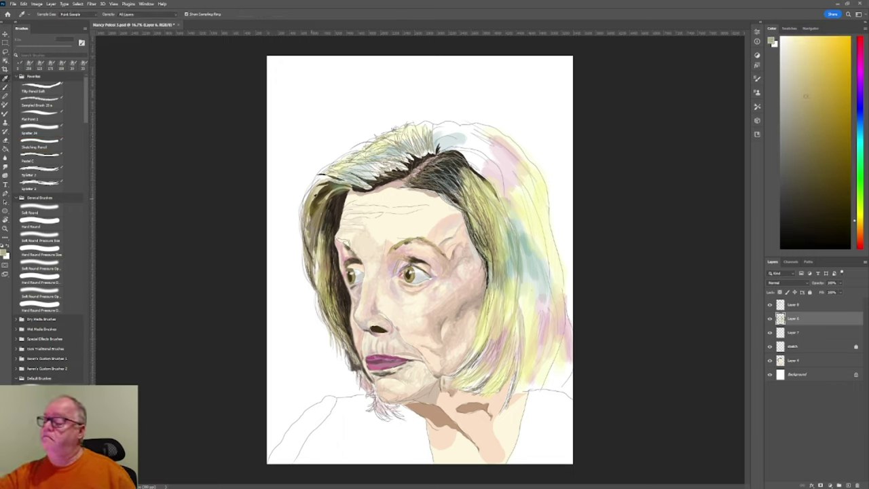
key("b")
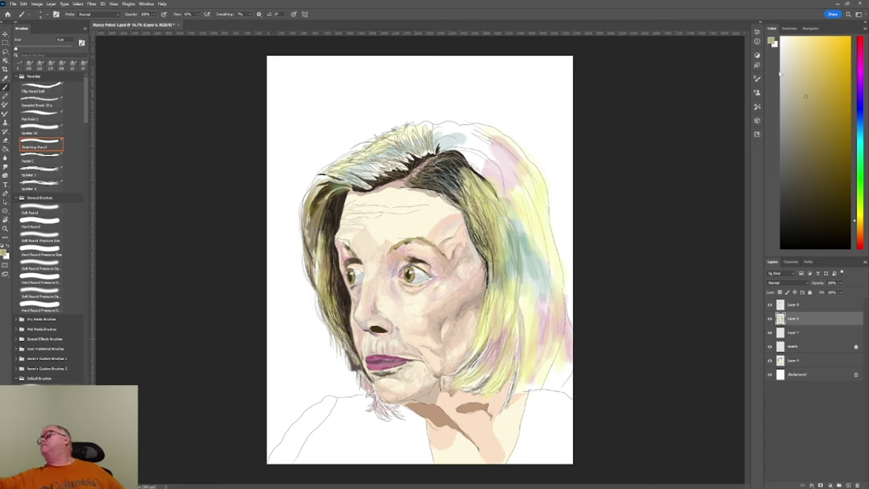
left_click(781, 66)
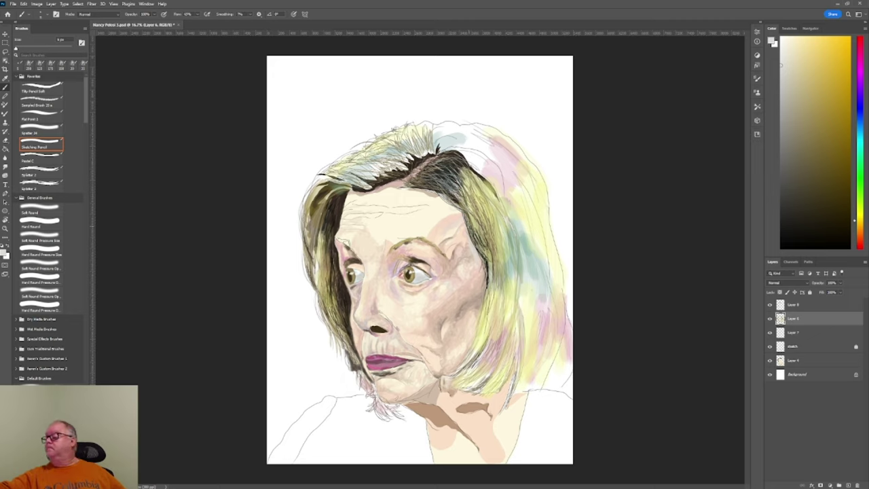
left_click(792, 307)
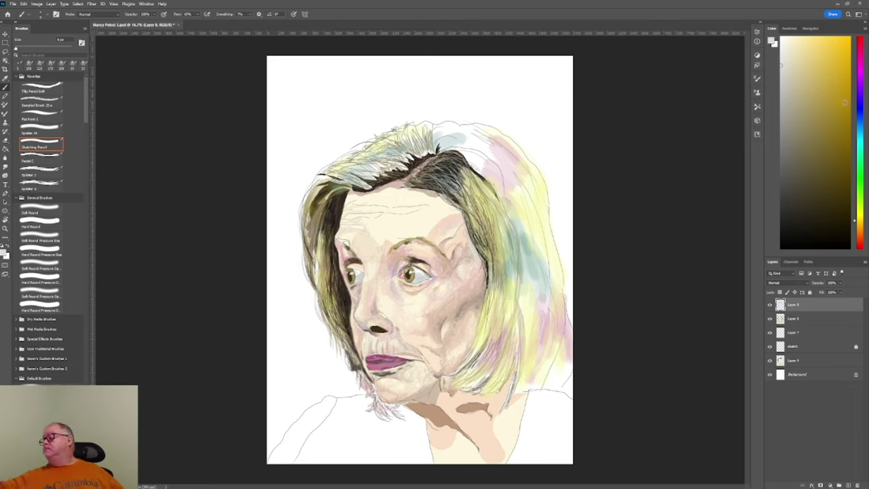
left_click(817, 63)
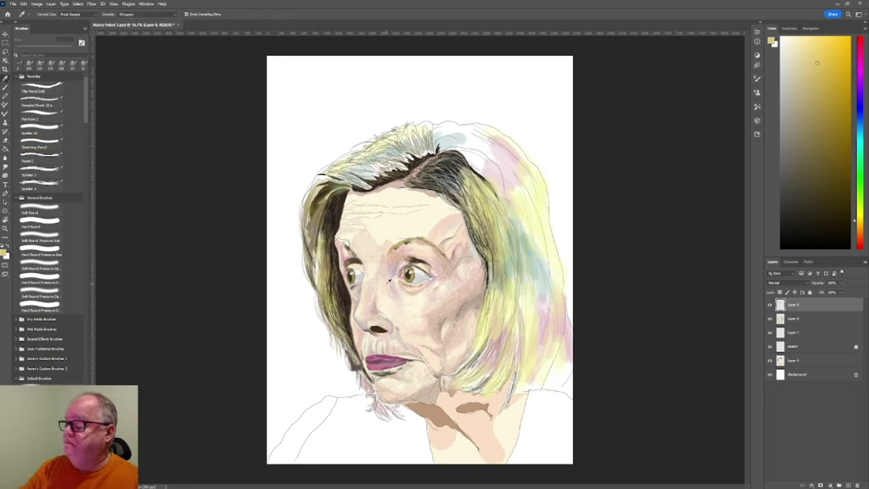
Sample a light peach from the face, load the Spatter 24 brush, then resample forehead and hair colours
left_click(423, 199, "alt")
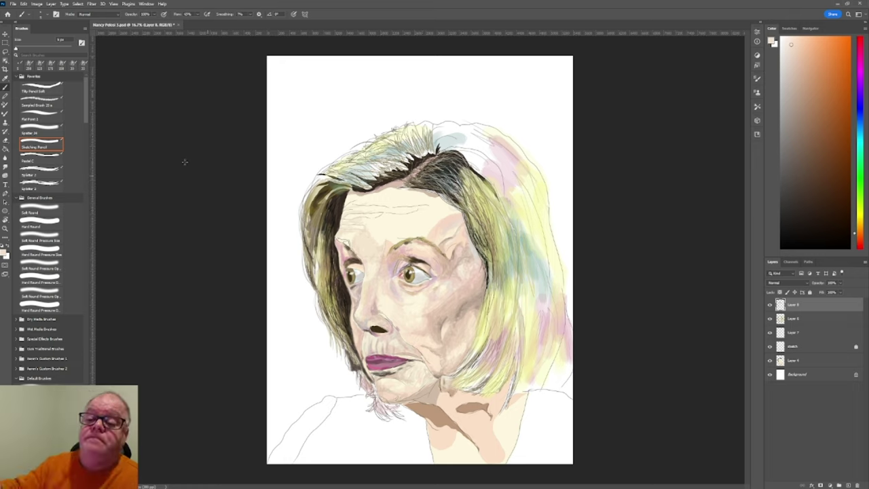
left_click(58, 127)
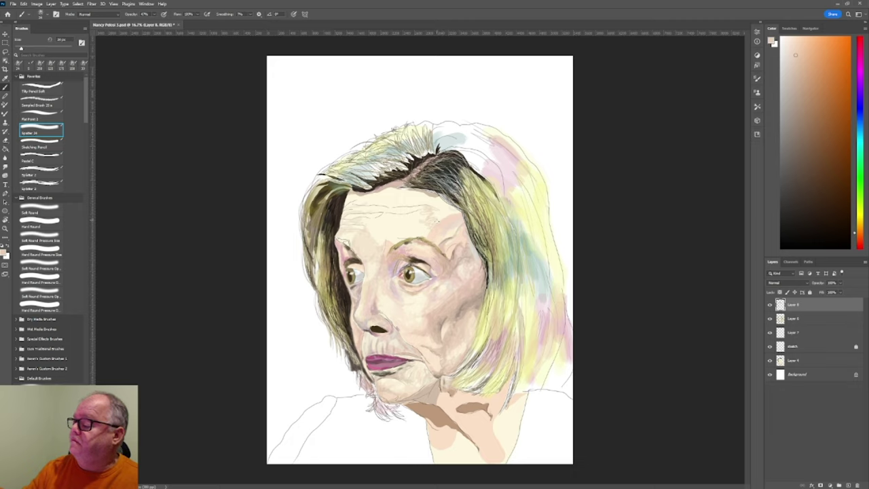
left_click(437, 222, "alt")
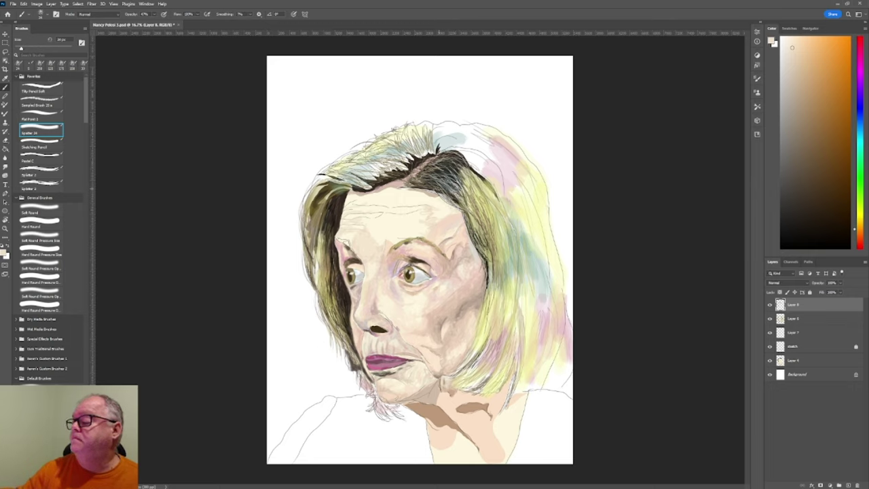
left_click(434, 195, "alt")
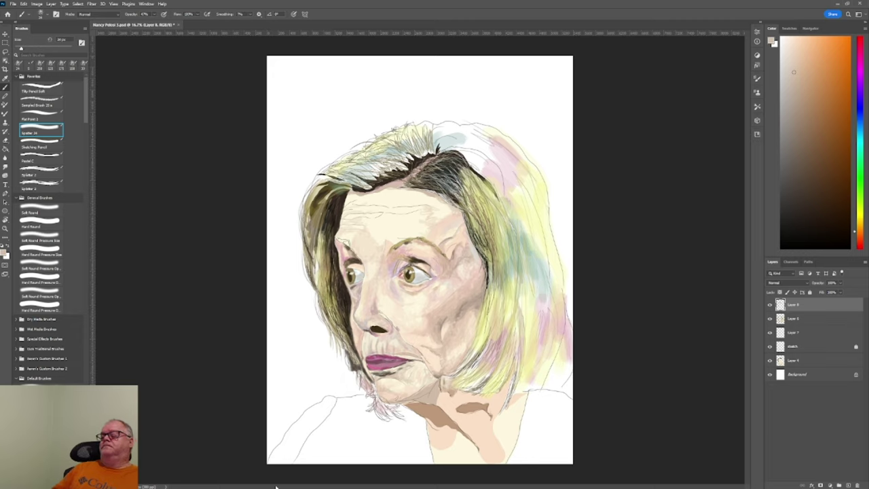
Paint the face with Spatter 24, sampling light pink, dark brown, beige and pale cream tones from the portrait
key("i")
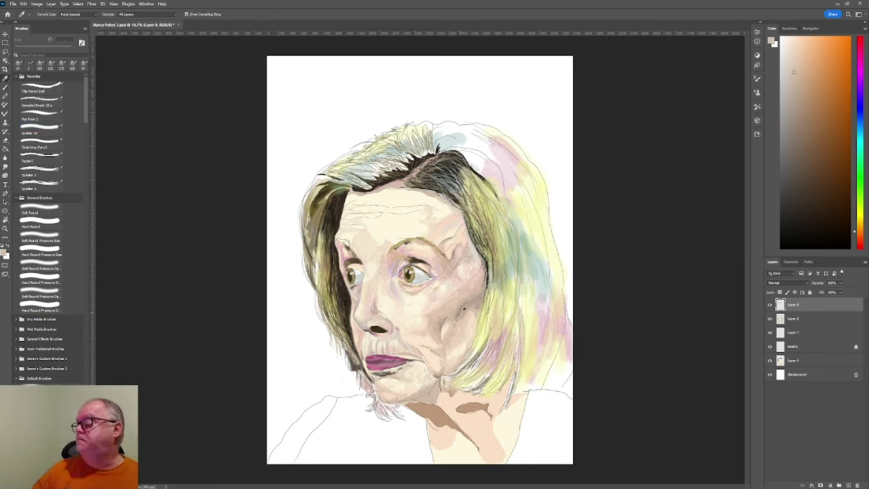
left_click(460, 311)
key("b")
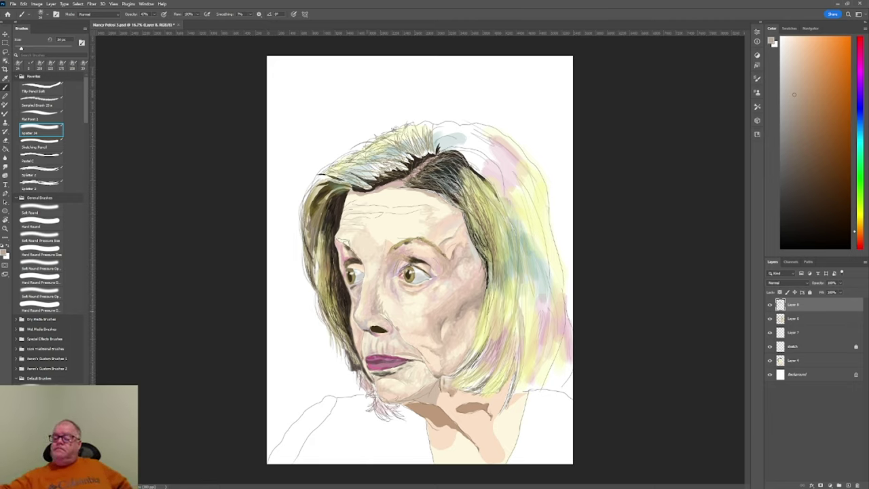
left_click(366, 310, "alt")
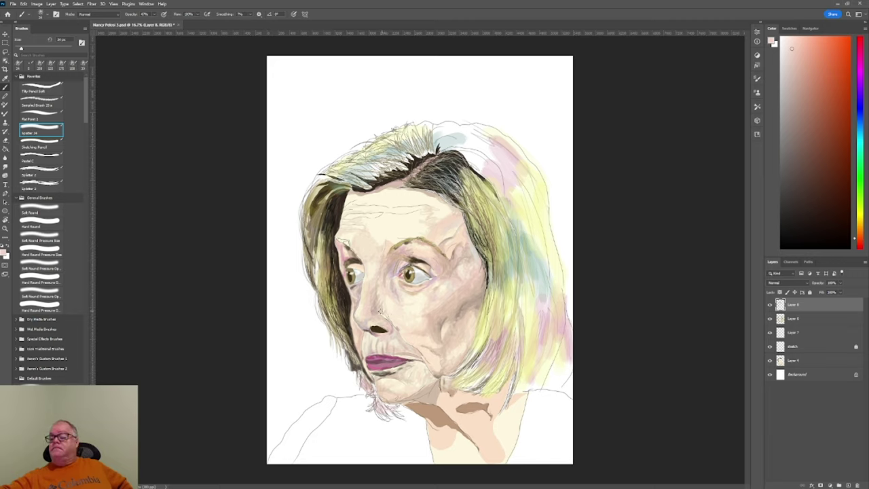
left_click(333, 217, "alt")
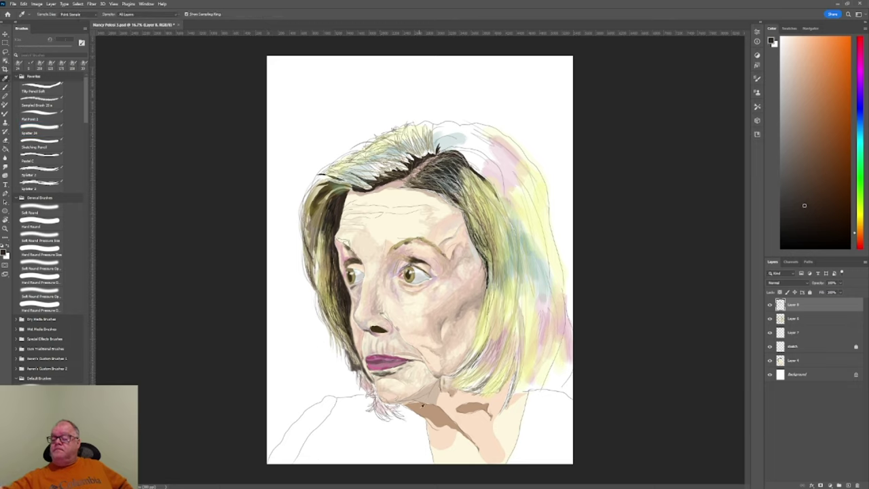
left_click(423, 407, "alt")
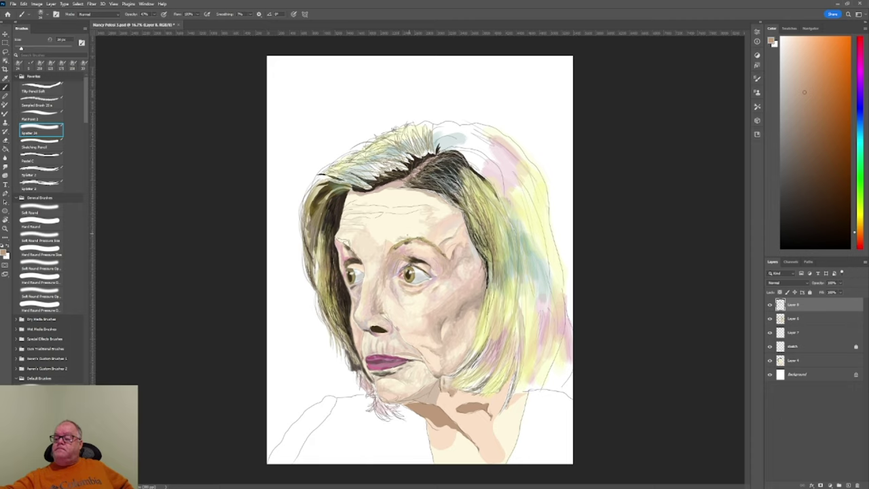
left_click(370, 251, "alt")
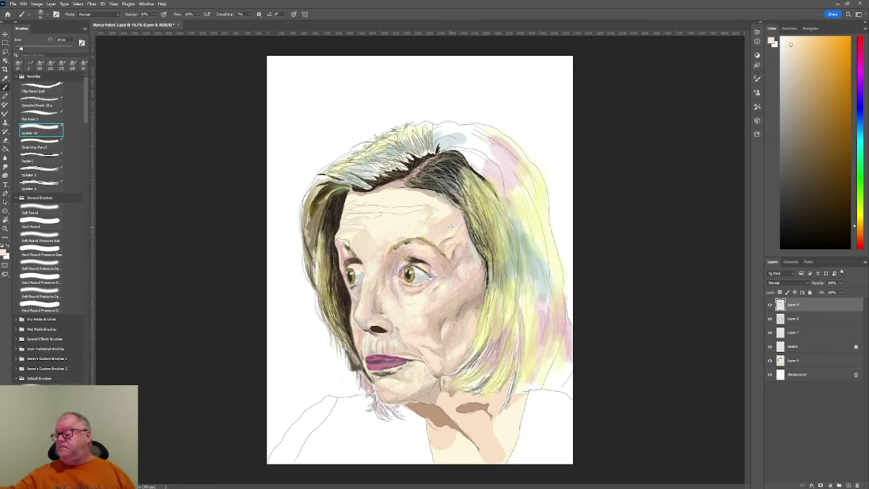
Paint the face with a darker skin tone and then a forehead tone, both sampled from the canvas
key("i")
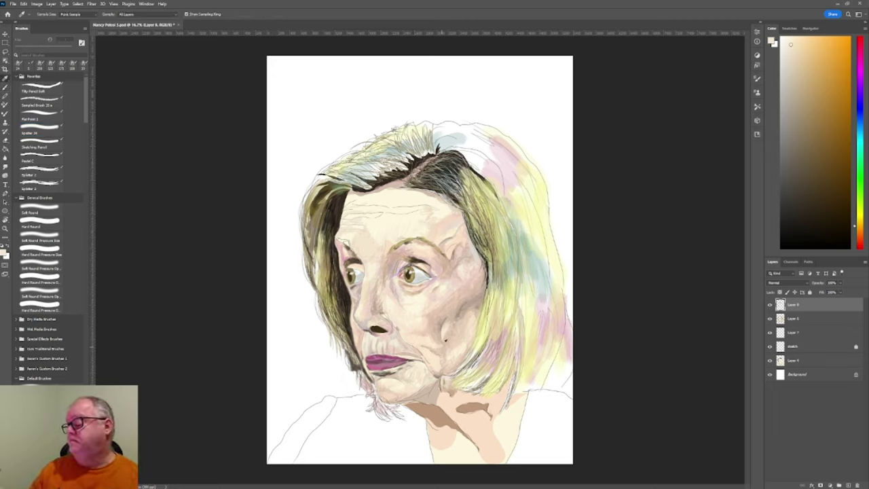
left_click(442, 329)
key("b")
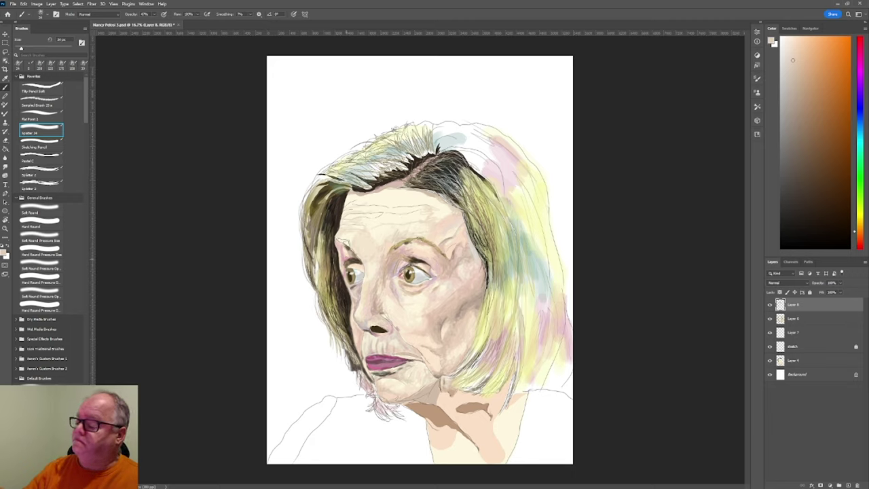
key("i")
left_click(416, 225)
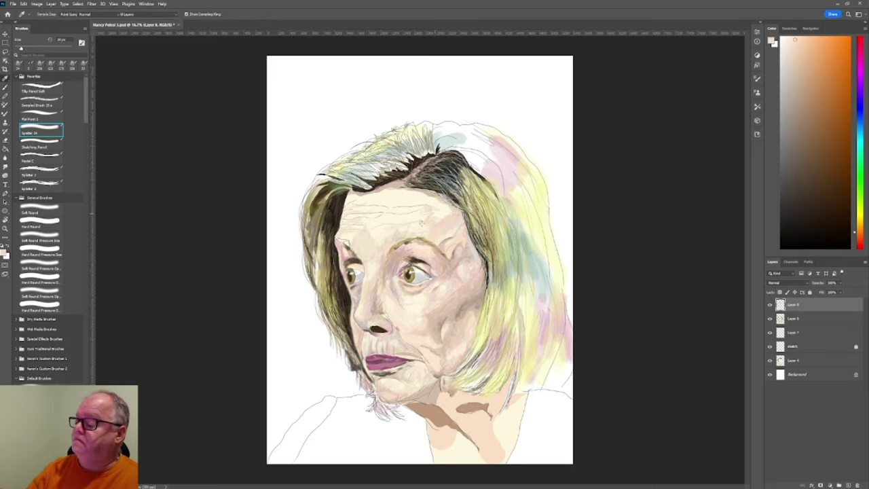
key("b")
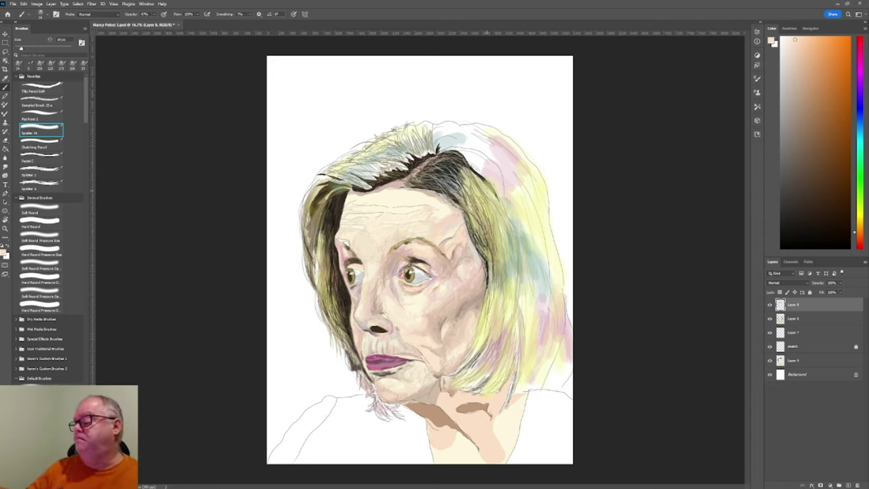
Sample a redder skin tone from the face and make the second layer from the top active
key("i")
left_click(365, 219)
key("b")
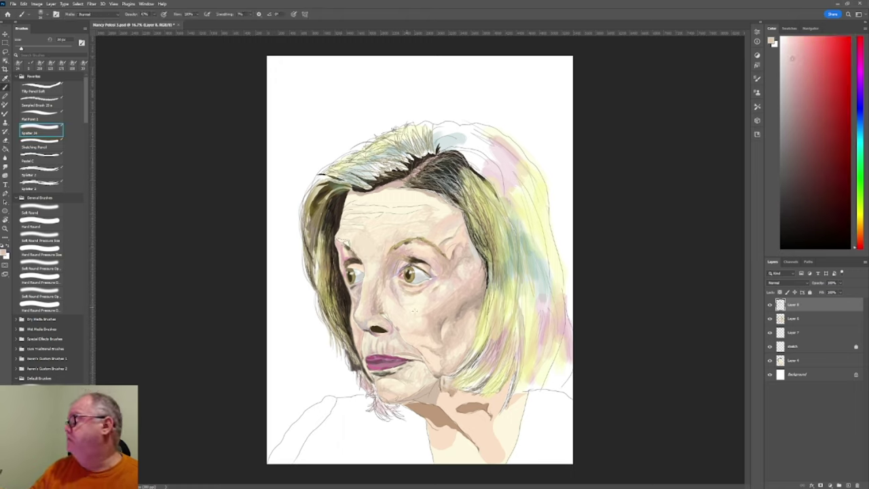
left_click(805, 319)
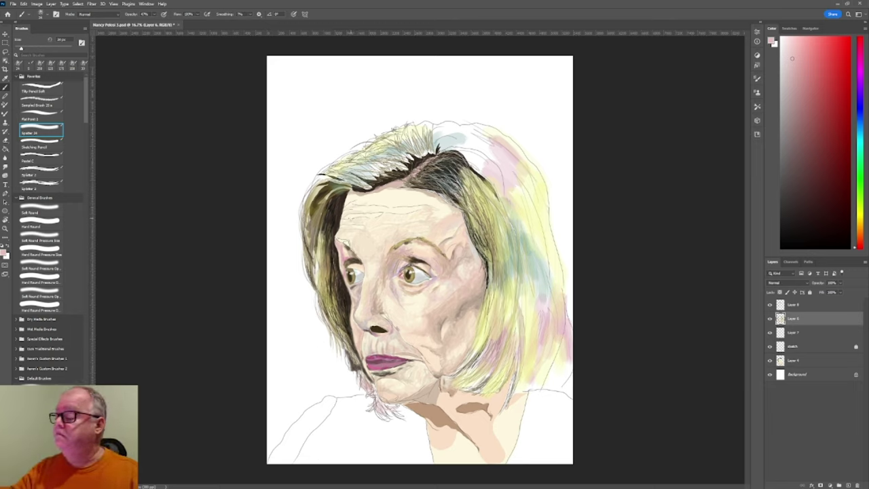
Enlarge the brush to about 80 px with the ] key
key("bracketright")
key("bracketright")
key("bracketright")
key("bracketright")
key("bracketright")
key("bracketright")
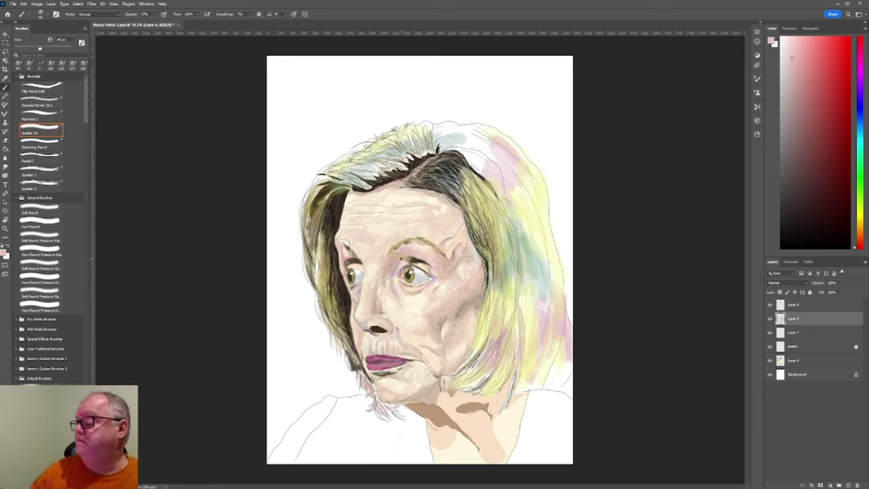
Darken the upper eyelid above the right eye with dark brown sampled from the eyebrow
key("i")
left_click(393, 263)
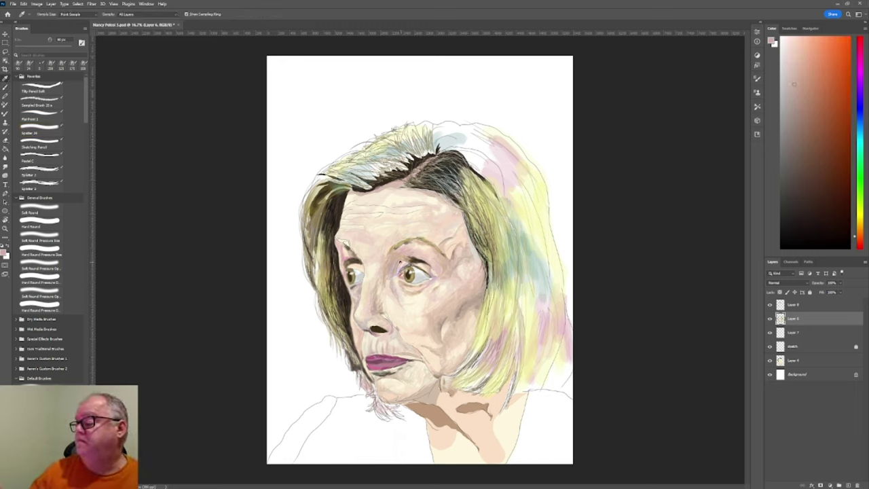
key("b")
key("i")
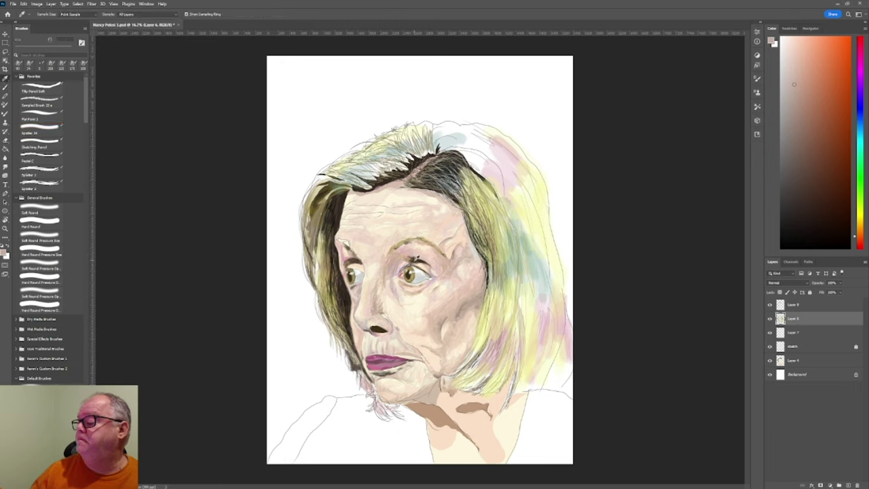
left_click(415, 258)
key("b")
left_click_drag(396, 258, 405, 263)
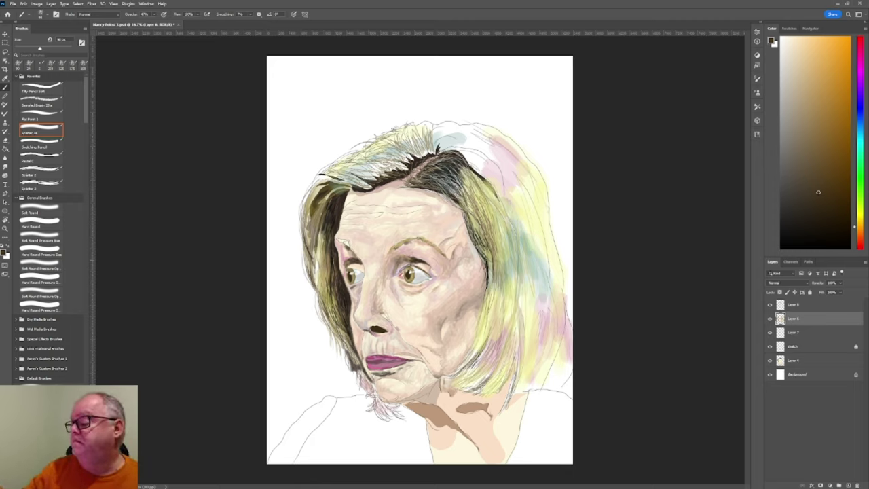
Sample a light beige from the face and select the Sketching Pencil brush
key("i")
left_click(380, 218)
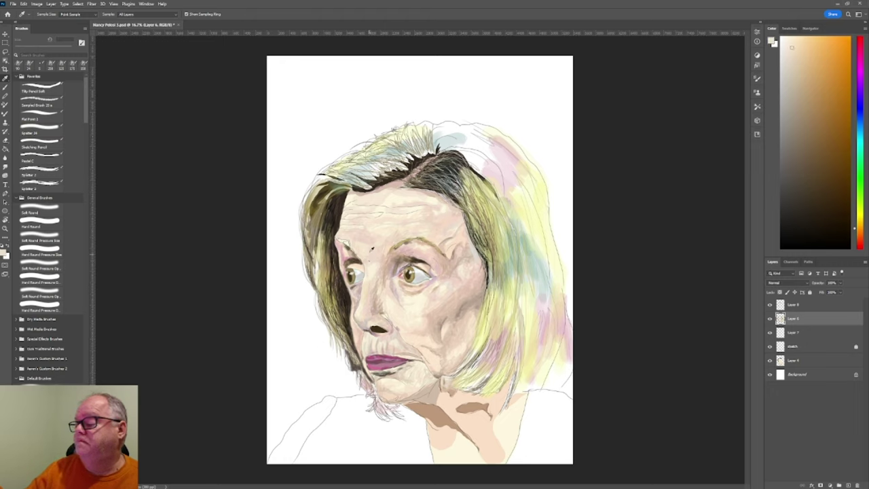
left_click(40, 145)
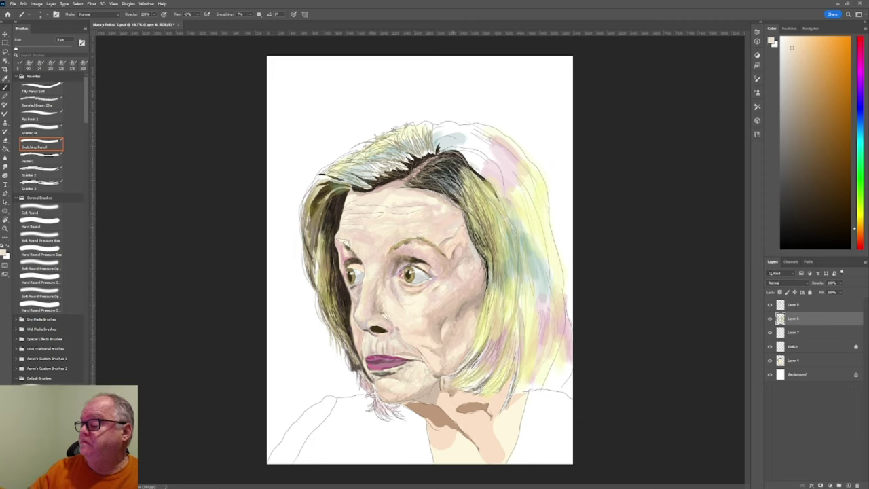
Paint fine Sketching Pencil strokes across the face in sampled skin, pale cream and pale peach colours
key("i")
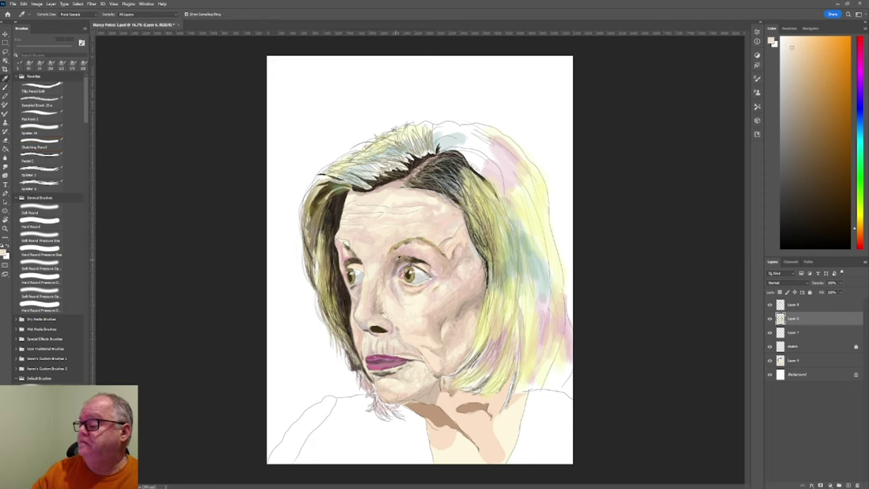
left_click(393, 267)
key("b")
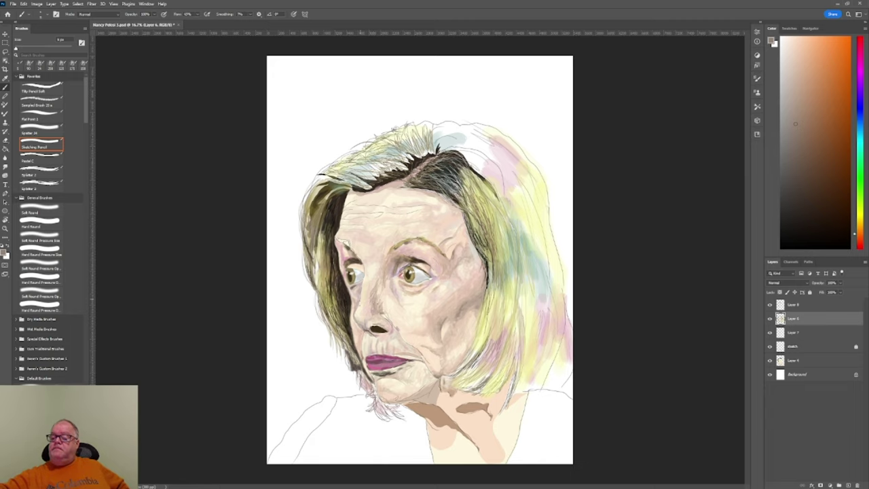
left_click(364, 300, "alt")
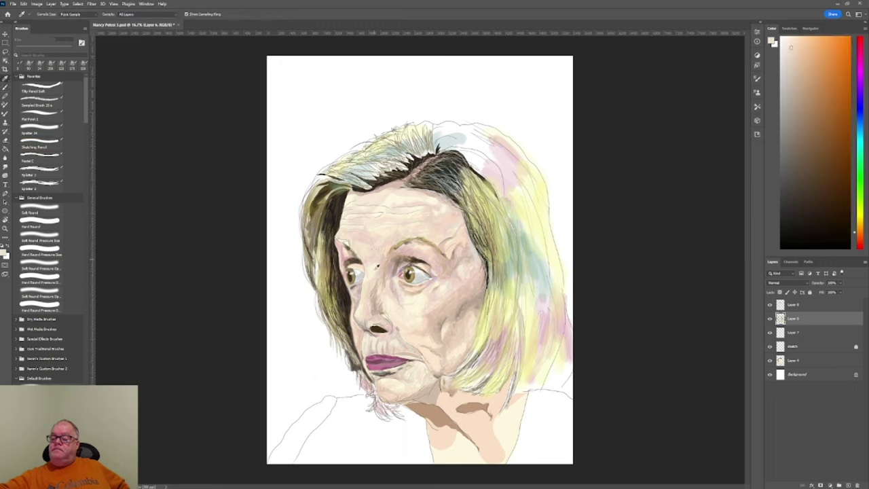
left_click(391, 309, "alt")
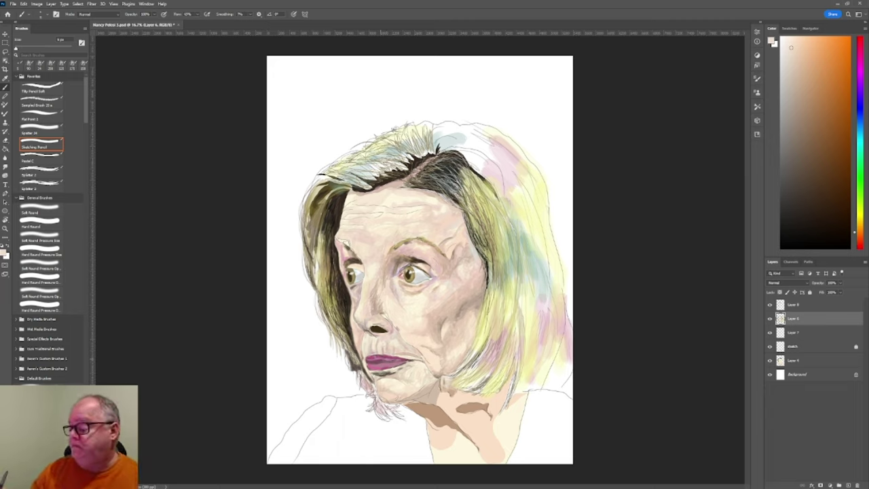
Sample the lips' pink, shift it to a darker muted pink, and return to the top layer
key("i")
left_click(376, 363)
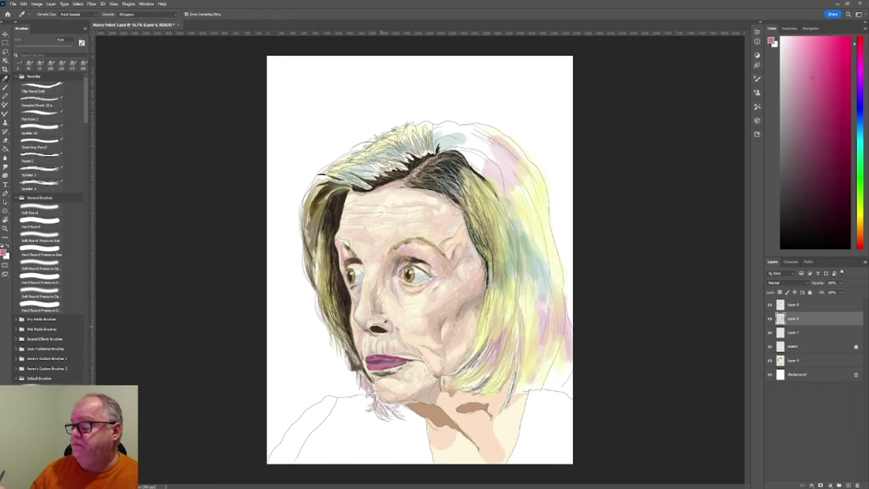
key("b")
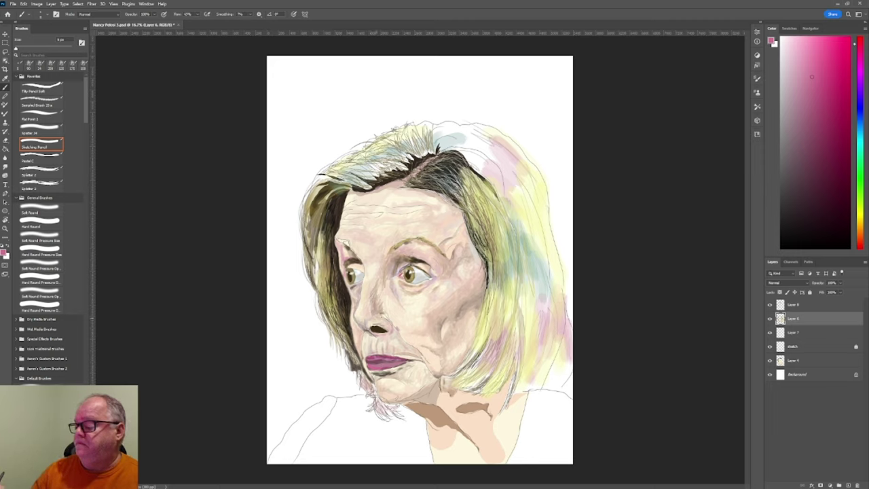
left_click(384, 363, "alt")
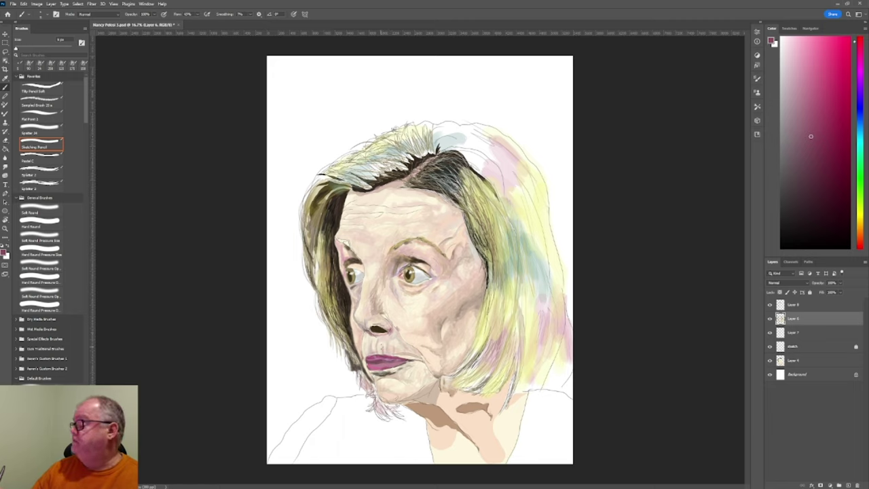
left_click(798, 305)
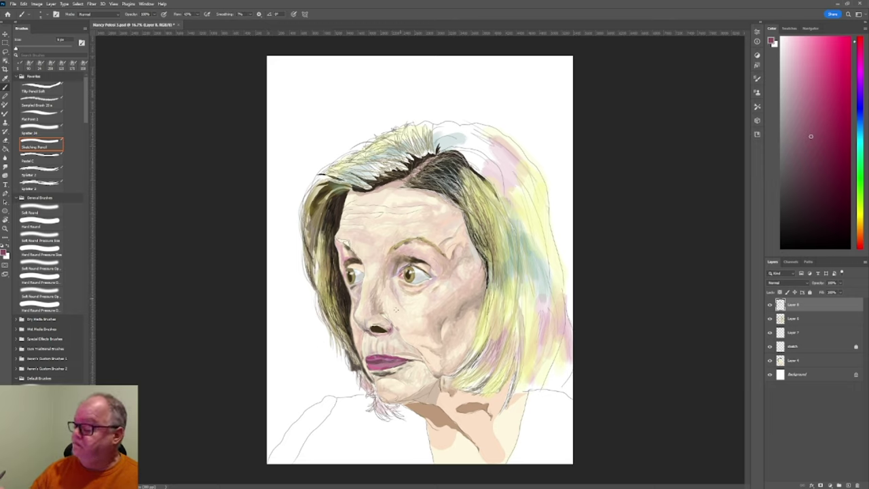
Sample a light skin tone from the cheek
left_click(361, 340, "alt")
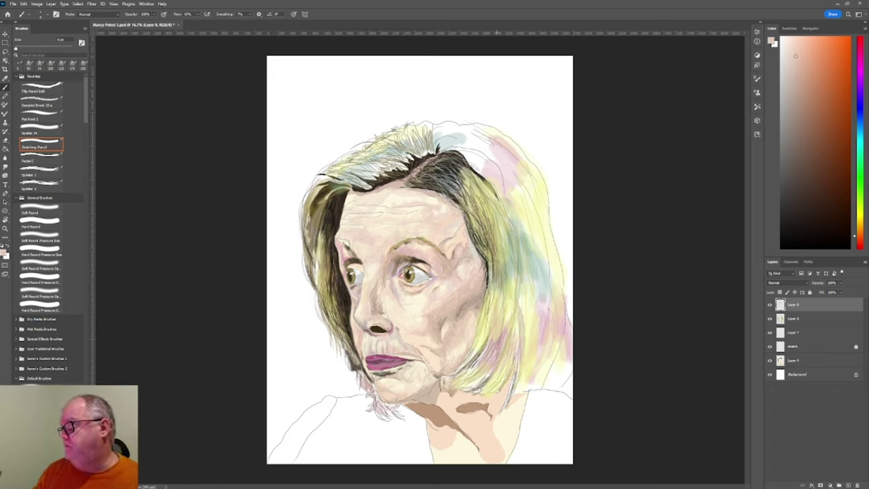
Sample the dark brown from the hair and stroke dark strands down the right side
key("alt")
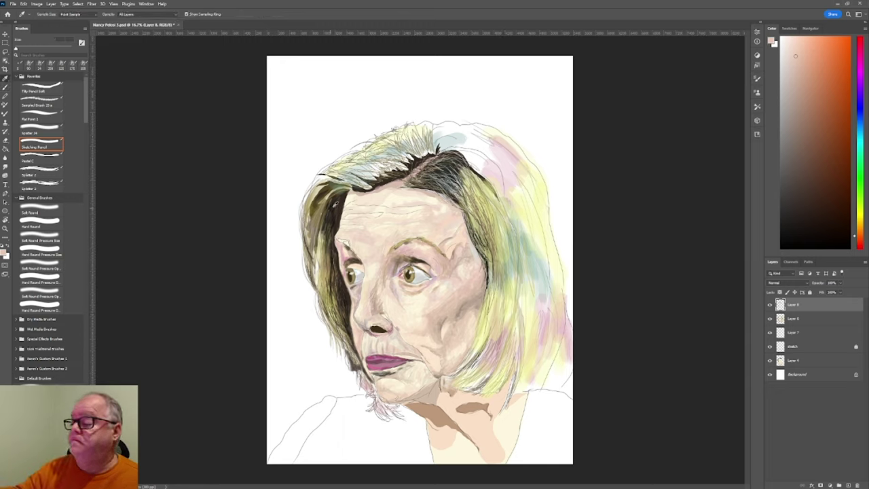
left_click(338, 207, "alt")
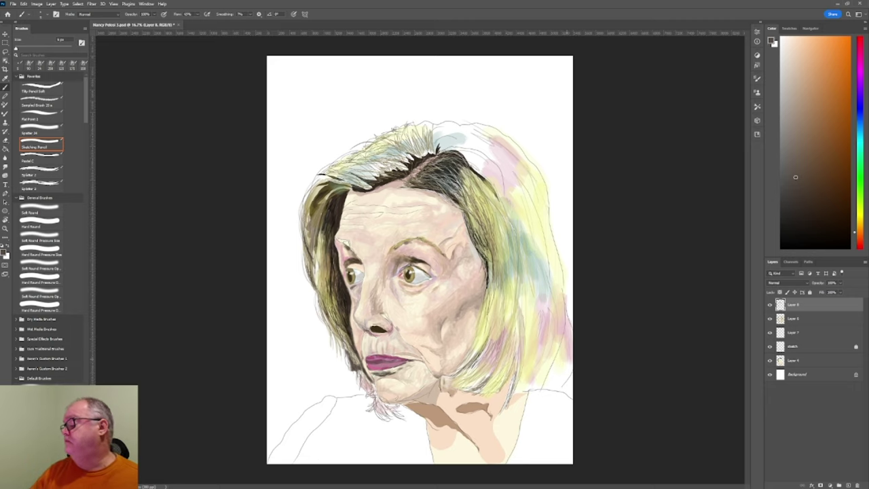
mouse_move(503, 350)
left_mouse_down()
mouse_move(508, 300)
mouse_move(506, 326)
left_mouse_up()
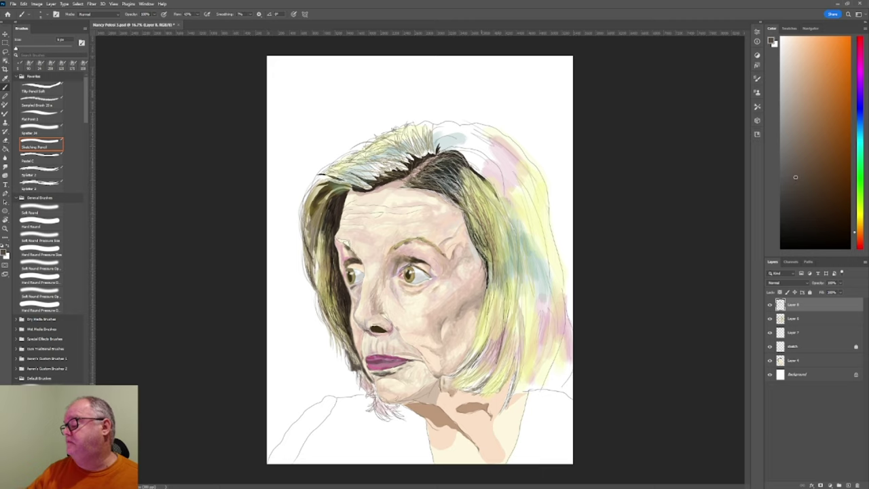
mouse_move(490, 367)
left_mouse_down()
mouse_move(507, 327)
mouse_move(513, 333)
left_mouse_up()
left_click_drag(493, 352, 470, 380)
left_click_drag(508, 325, 506, 333)
left_click_drag(498, 350, 471, 383)
mouse_move(505, 307)
left_mouse_down()
mouse_move(491, 354)
mouse_move(516, 337)
left_mouse_up()
left_click_drag(513, 341, 503, 377)
left_click_drag(513, 306, 500, 385)
left_click_drag(515, 310, 511, 354)
left_click_drag(501, 360, 479, 391)
mouse_move(507, 350)
left_mouse_down()
mouse_move(481, 391)
mouse_move(501, 381)
left_mouse_up()
left_click_drag(523, 336, 491, 391)
left_click_drag(524, 311, 523, 333)
left_click_drag(500, 363, 485, 382)
left_click_drag(515, 285, 516, 312)
left_click_drag(515, 316, 514, 337)
left_click_drag(527, 289, 519, 374)
left_click_drag(523, 296, 519, 346)
left_click_drag(521, 317, 521, 343)
left_click_drag(521, 348, 506, 395)
left_click_drag(511, 393, 503, 403)
left_click_drag(527, 333, 513, 389)
left_click_drag(527, 313, 523, 392)
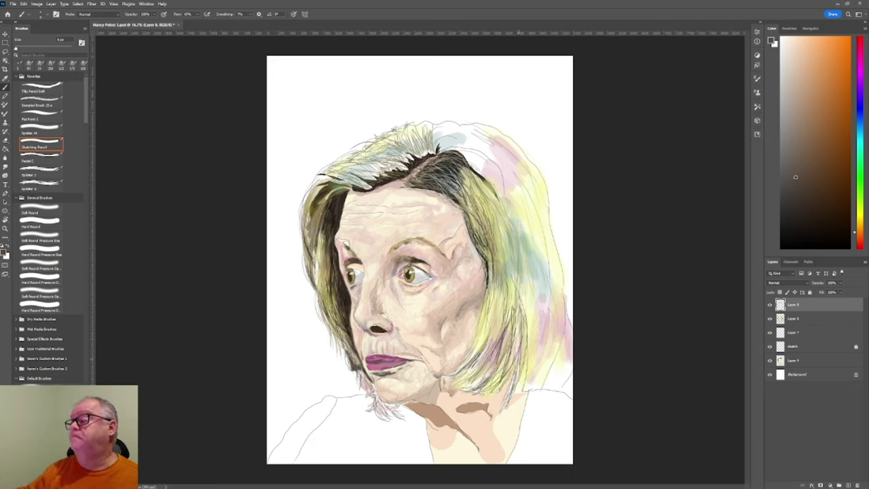
left_click_drag(522, 361, 516, 370)
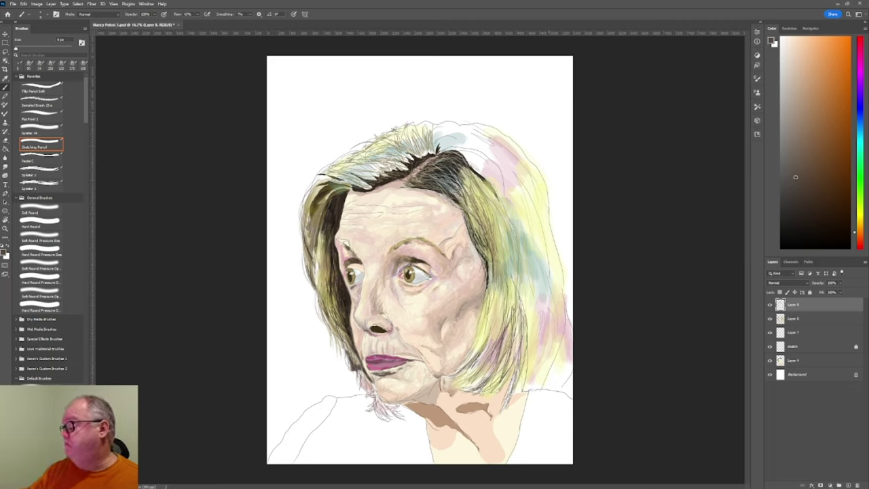
Add dark pencil strokes along the outer right edge of the hair
left_click_drag(570, 333, 557, 383)
left_click_drag(565, 313, 558, 325)
mouse_move(571, 327)
left_mouse_down()
mouse_move(556, 386)
mouse_move(553, 374)
left_mouse_up()
mouse_move(568, 308)
left_mouse_down()
mouse_move(546, 341)
mouse_move(561, 385)
left_mouse_up()
left_click_drag(563, 368, 551, 390)
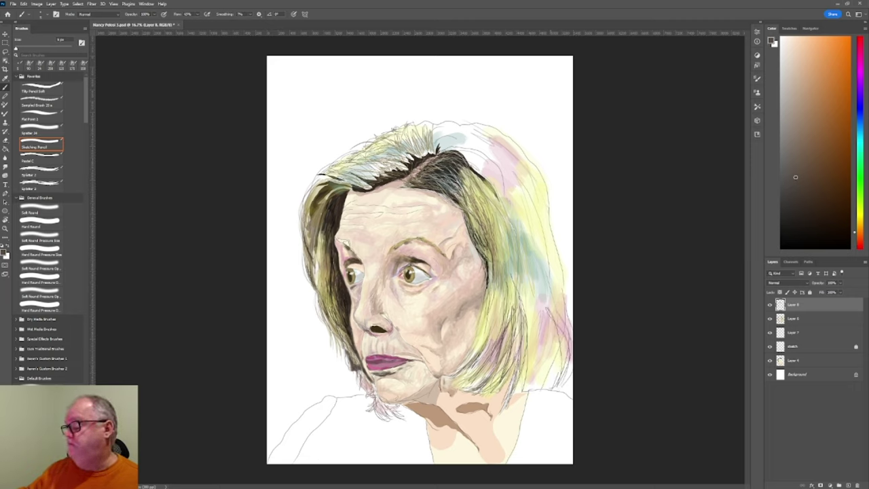
left_click_drag(562, 316, 555, 344)
left_click_drag(563, 348, 556, 378)
left_click_drag(554, 304, 534, 380)
left_click_drag(543, 363, 533, 386)
left_click_drag(559, 310, 548, 348)
left_click_drag(557, 323, 544, 361)
left_click_drag(539, 370, 527, 391)
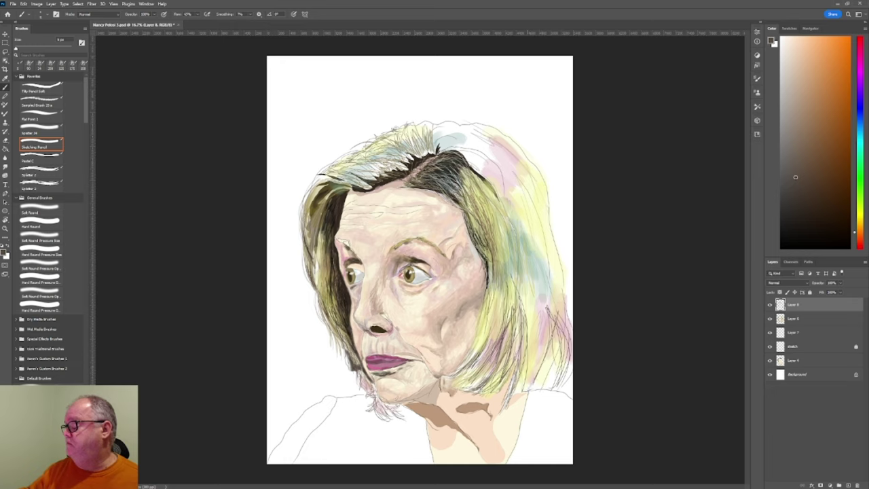
left_click_drag(553, 299, 549, 346)
mouse_move(553, 247)
left_mouse_down()
mouse_move(535, 299)
mouse_move(538, 331)
left_mouse_up()
left_click_drag(549, 342, 537, 385)
mouse_move(553, 242)
left_mouse_down()
mouse_move(533, 296)
mouse_move(544, 311)
left_mouse_up()
left_click_drag(543, 273, 537, 356)
left_click_drag(542, 366, 534, 398)
left_click_drag(541, 295, 529, 381)
left_click_drag(543, 267, 528, 368)
left_click_drag(538, 277, 527, 345)
left_click_drag(528, 349, 523, 376)
mouse_move(537, 230)
left_mouse_down()
mouse_move(524, 260)
mouse_move(520, 346)
mouse_move(529, 382)
left_mouse_up()
left_click_drag(526, 249, 511, 314)
left_click_drag(531, 273, 519, 330)
left_click_drag(522, 252, 498, 338)
Fill the inner right side of the hair with dark pencil strokes
left_click_drag(495, 347, 492, 364)
left_click_drag(502, 252, 499, 284)
left_click_drag(500, 288, 493, 326)
left_click_drag(498, 294, 482, 349)
left_click_drag(504, 261, 494, 322)
left_click_drag(497, 301, 482, 367)
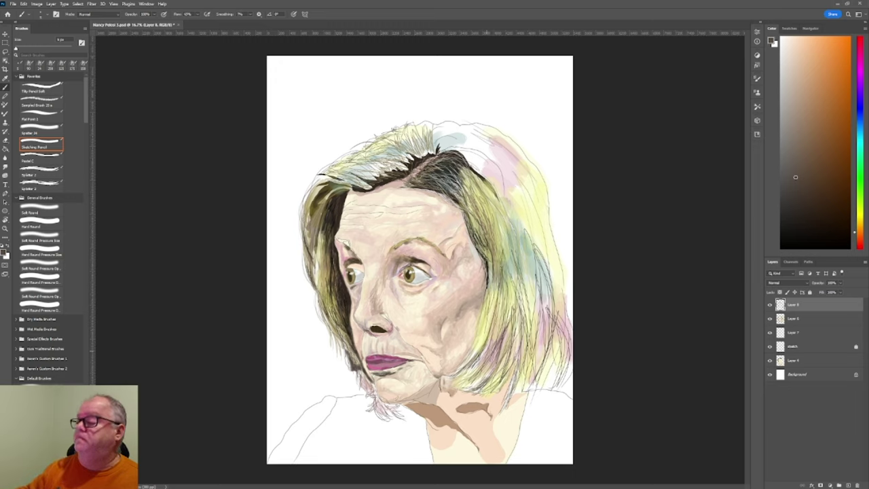
left_click_drag(493, 306, 465, 365)
left_click_drag(494, 284, 466, 362)
left_click_drag(490, 324, 478, 352)
left_click_drag(501, 289, 474, 356)
left_click_drag(482, 335, 480, 343)
left_click_drag(494, 290, 489, 321)
left_click_drag(486, 323, 483, 364)
left_click_drag(503, 293, 500, 307)
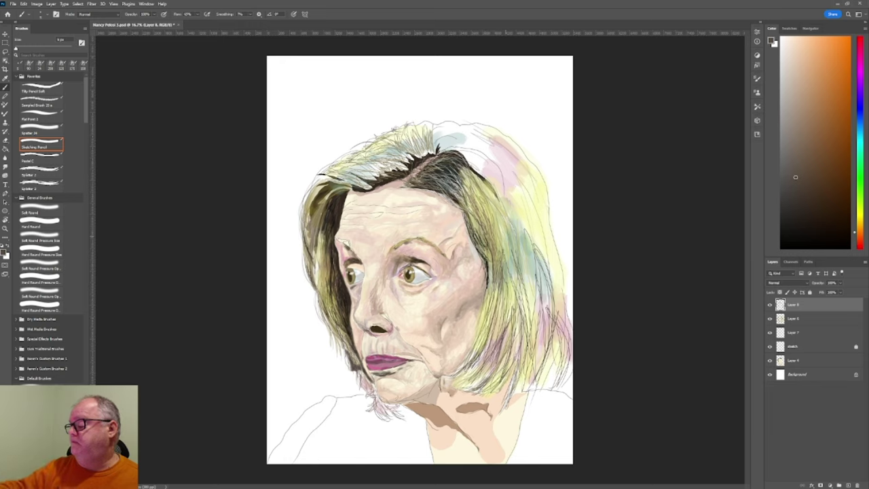
left_click_drag(509, 241, 503, 267)
mouse_move(521, 273)
left_mouse_down()
mouse_move(506, 326)
mouse_move(507, 288)
left_mouse_up()
left_click_drag(530, 291, 522, 312)
Hatch dark strokes into the upper right part of the hair
left_click_drag(512, 230, 502, 259)
left_click_drag(520, 270, 514, 295)
left_click_drag(509, 218, 496, 248)
left_click_drag(534, 286, 523, 304)
left_click_drag(501, 234, 496, 252)
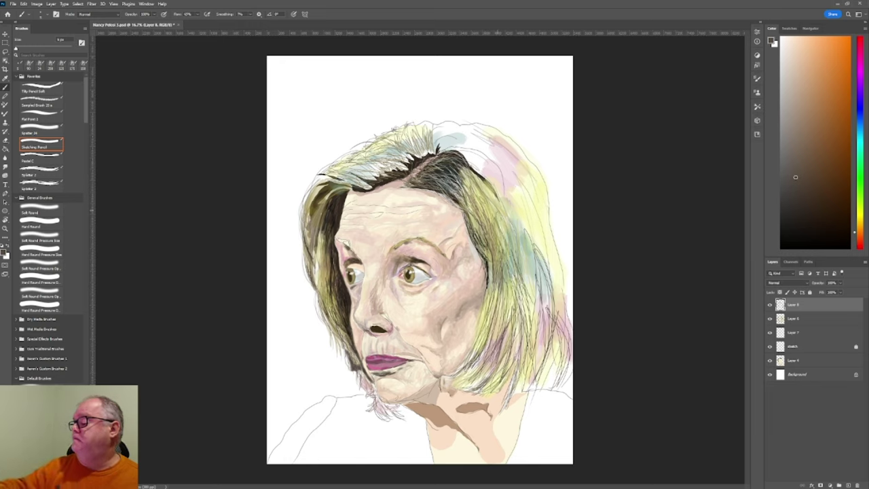
left_click_drag(511, 182, 504, 228)
left_click_drag(505, 143, 492, 182)
mouse_move(521, 156)
left_mouse_down()
mouse_move(497, 203)
mouse_move(520, 246)
mouse_move(493, 195)
left_mouse_up()
left_click_drag(546, 197, 530, 249)
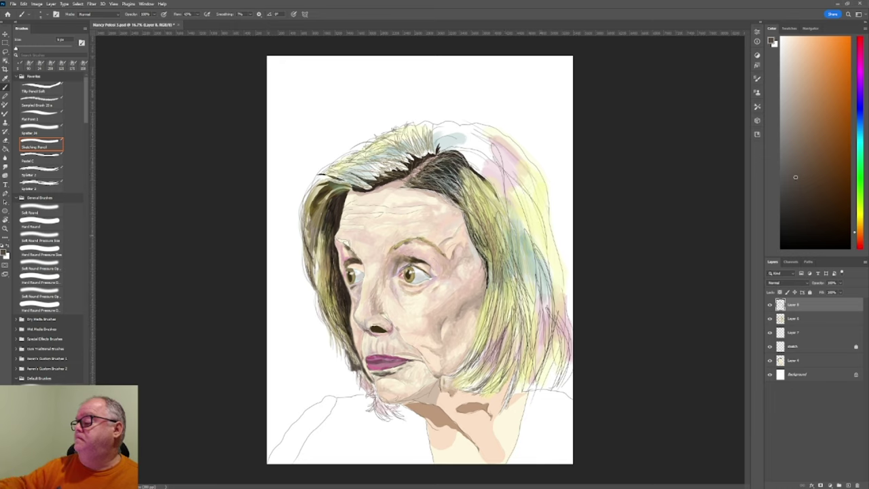
left_click_drag(517, 164, 497, 197)
left_click_drag(532, 203, 520, 221)
left_click_drag(547, 165, 497, 238)
left_click_drag(553, 237, 549, 290)
left_click_drag(545, 215, 525, 274)
left_click_drag(535, 175, 492, 217)
left_click_drag(551, 219, 535, 284)
left_click_drag(535, 181, 505, 240)
left_click_drag(552, 240, 541, 274)
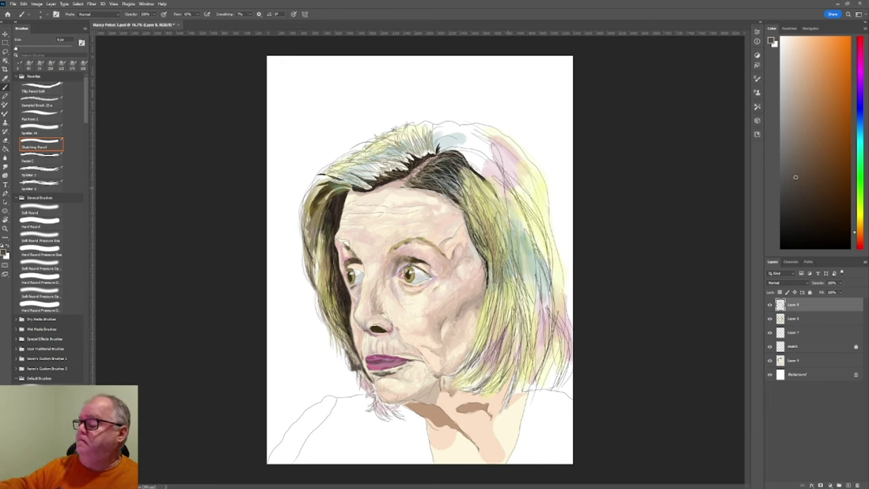
left_click_drag(536, 228, 522, 283)
left_click_drag(521, 190, 506, 249)
left_click_drag(534, 250, 525, 300)
left_click_drag(521, 192, 503, 250)
mouse_move(531, 236)
left_mouse_down()
mouse_move(517, 314)
mouse_move(519, 286)
left_mouse_up()
mouse_move(513, 209)
left_mouse_down()
mouse_move(505, 226)
mouse_move(525, 257)
left_mouse_up()
left_click_drag(522, 208, 512, 271)
mouse_move(547, 217)
left_mouse_down()
mouse_move(526, 272)
mouse_move(542, 268)
left_mouse_up()
Darken the outer right edge of the hair with short strokes
mouse_move(538, 228)
left_mouse_down()
mouse_move(531, 242)
mouse_move(539, 246)
left_mouse_up()
left_click_drag(559, 252, 553, 345)
left_click_drag(557, 299, 554, 323)
left_click_drag(572, 269, 556, 341)
left_click_drag(568, 342, 563, 359)
left_click_drag(558, 259, 550, 315)
left_click_drag(560, 318, 556, 341)
left_click_drag(556, 269, 550, 284)
mouse_move(564, 286)
left_mouse_down()
mouse_move(557, 348)
mouse_move(561, 318)
left_mouse_up()
left_click_drag(571, 318, 560, 345)
left_click_drag(557, 272, 549, 297)
mouse_move(563, 303)
left_mouse_down()
mouse_move(553, 318)
mouse_move(557, 311)
left_mouse_up()
left_click_drag(562, 266, 558, 282)
mouse_move(560, 245)
left_mouse_down()
mouse_move(546, 267)
mouse_move(552, 300)
left_mouse_up()
mouse_move(563, 234)
left_mouse_down()
mouse_move(546, 277)
mouse_move(554, 271)
left_mouse_up()
left_click_drag(553, 219, 538, 244)
left_click_drag(556, 229, 543, 251)
Reinforce the hatching at the top right of the hair and its edge
mouse_move(552, 196)
left_mouse_down()
mouse_move(544, 239)
mouse_move(540, 212)
left_mouse_up()
left_click_drag(548, 217, 546, 238)
mouse_move(541, 174)
left_mouse_down()
mouse_move(523, 188)
mouse_move(544, 215)
left_mouse_up()
left_click_drag(547, 159, 508, 201)
mouse_move(535, 156)
left_mouse_down()
mouse_move(503, 183)
mouse_move(532, 194)
left_mouse_up()
mouse_move(532, 144)
left_mouse_down()
mouse_move(504, 170)
mouse_move(520, 193)
left_mouse_up()
mouse_move(542, 162)
left_mouse_down()
mouse_move(506, 192)
mouse_move(507, 220)
left_mouse_up()
left_click_drag(537, 178, 528, 205)
left_click_drag(551, 187, 535, 229)
mouse_move(548, 199)
left_mouse_down()
mouse_move(537, 234)
mouse_move(540, 220)
left_mouse_up()
mouse_move(546, 189)
left_mouse_down()
mouse_move(539, 216)
mouse_move(530, 196)
left_mouse_up()
left_click_drag(542, 223, 538, 279)
left_click_drag(536, 177, 526, 201)
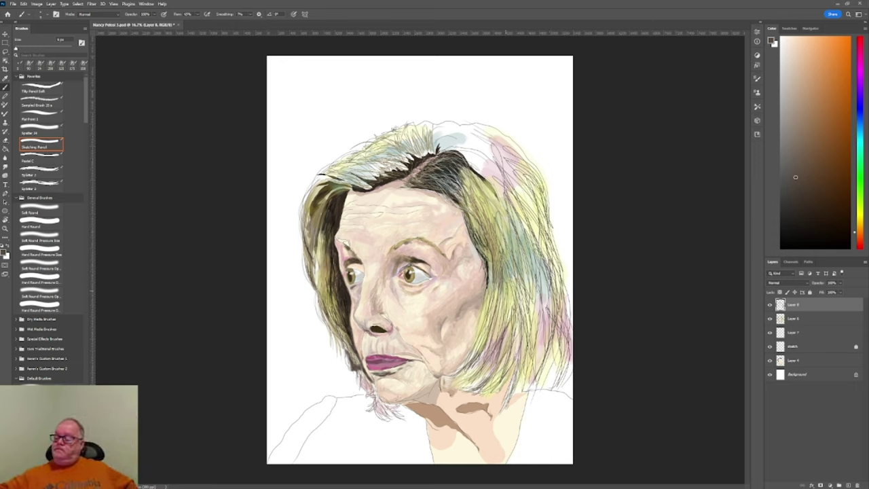
Add small dark hatch strokes in the lower right hair beside the face
left_click_drag(518, 310, 513, 357)
mouse_move(520, 323)
left_mouse_down()
mouse_move(507, 370)
mouse_move(467, 390)
left_mouse_up()
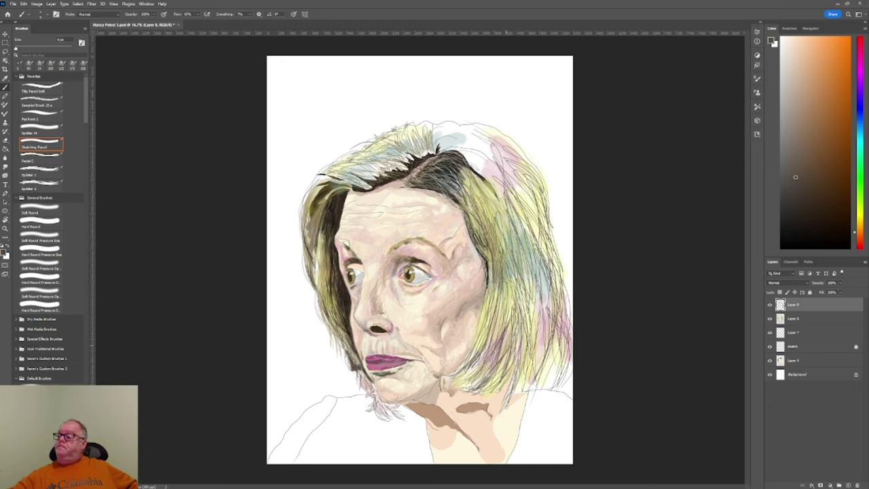
left_click_drag(499, 366, 489, 377)
left_click_drag(512, 350, 502, 360)
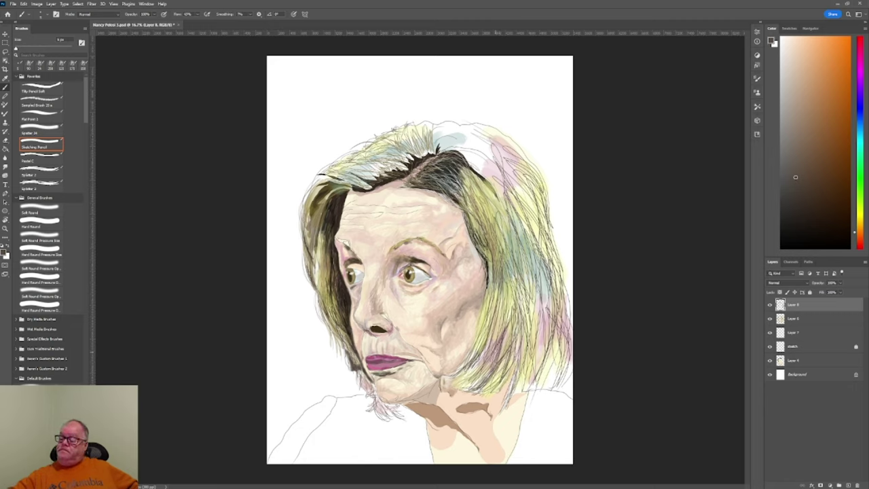
left_click_drag(489, 356, 483, 360)
left_click_drag(492, 338, 485, 352)
mouse_move(490, 342)
left_mouse_down()
mouse_move(485, 353)
mouse_move(489, 345)
left_mouse_up()
left_click_drag(496, 319, 489, 337)
left_click_drag(493, 323, 478, 364)
left_click_drag(477, 365, 469, 377)
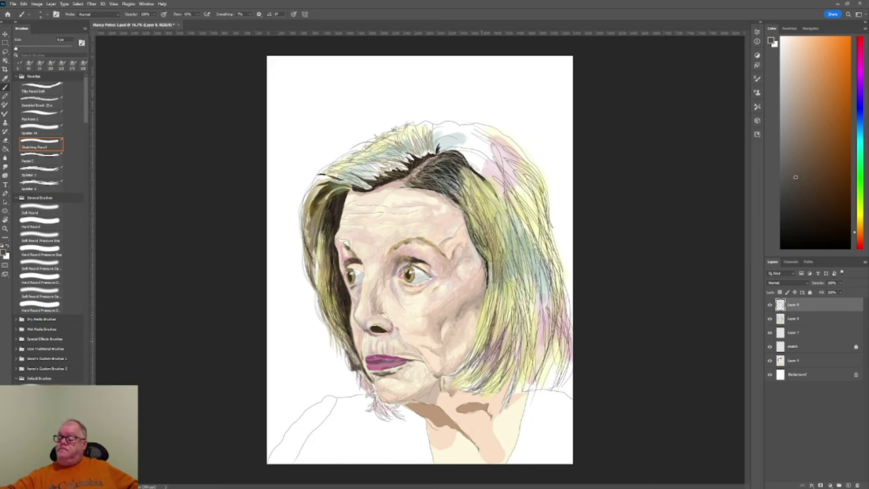
left_click_drag(491, 315, 481, 338)
left_click_drag(483, 337, 475, 350)
left_click_drag(486, 326, 480, 341)
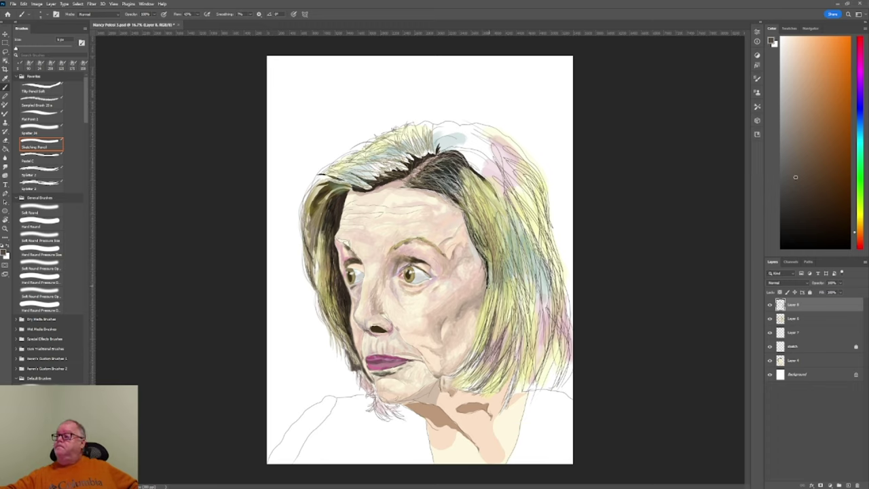
left_click_drag(484, 317, 477, 342)
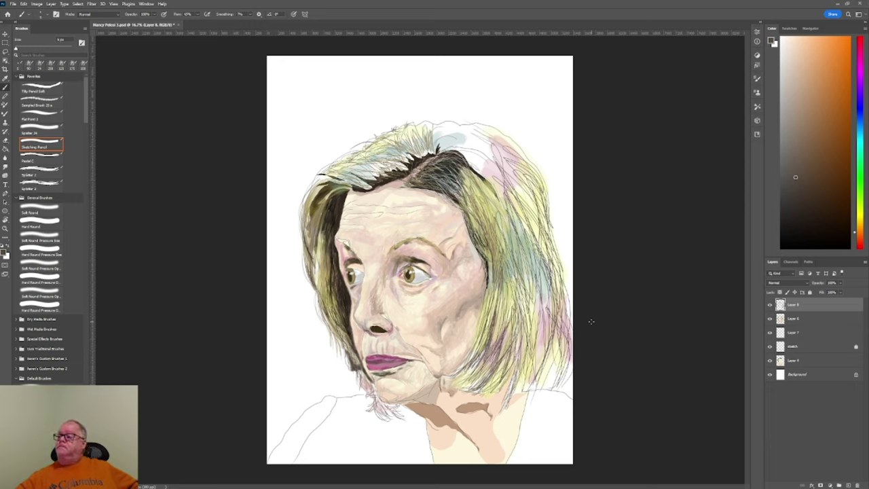
Sample a tan from the painting, paint a short tan stroke in the right hair, then choose pale yellow
left_click(472, 335, "alt")
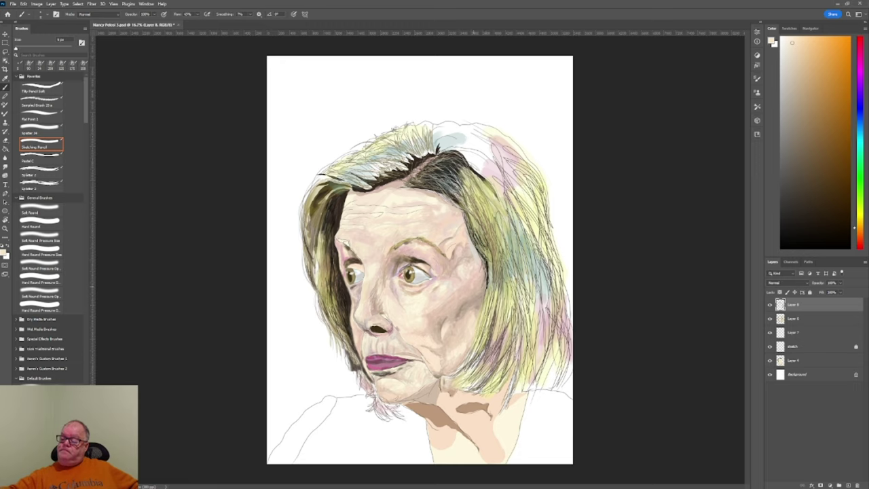
key("i")
left_click(481, 299)
key("b")
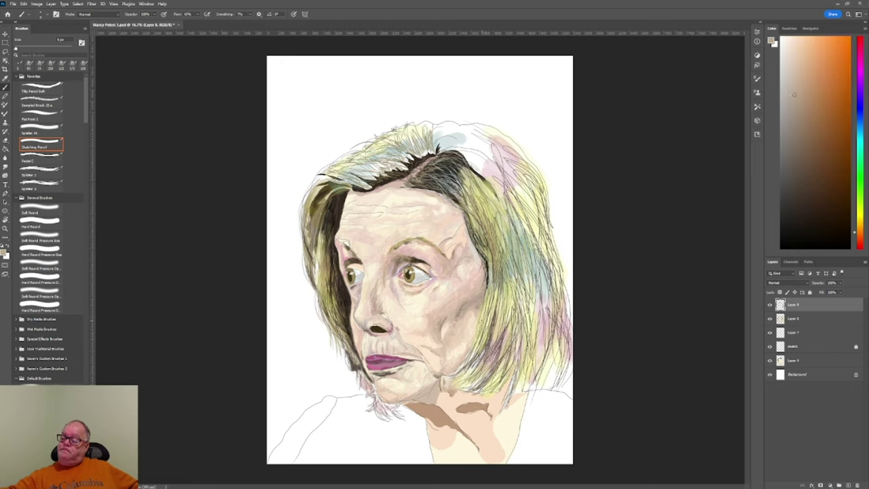
left_click_drag(487, 307, 480, 325)
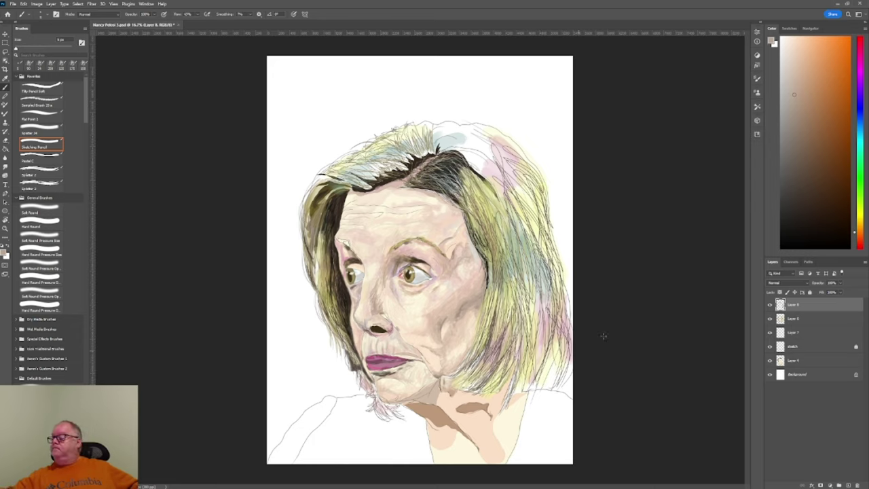
left_click(861, 222)
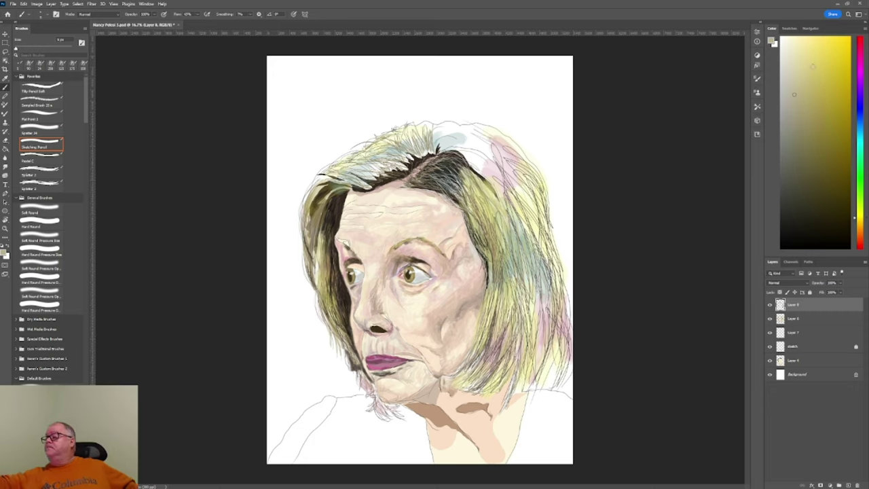
left_click(816, 62)
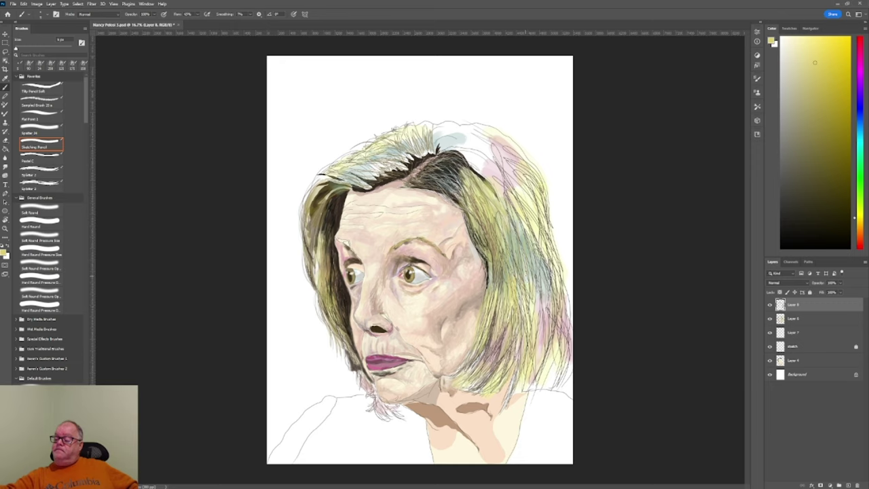
On Layer 6, resize the brush, pick a darker olive and hatch the right and lower-right hair
left_click(798, 319)
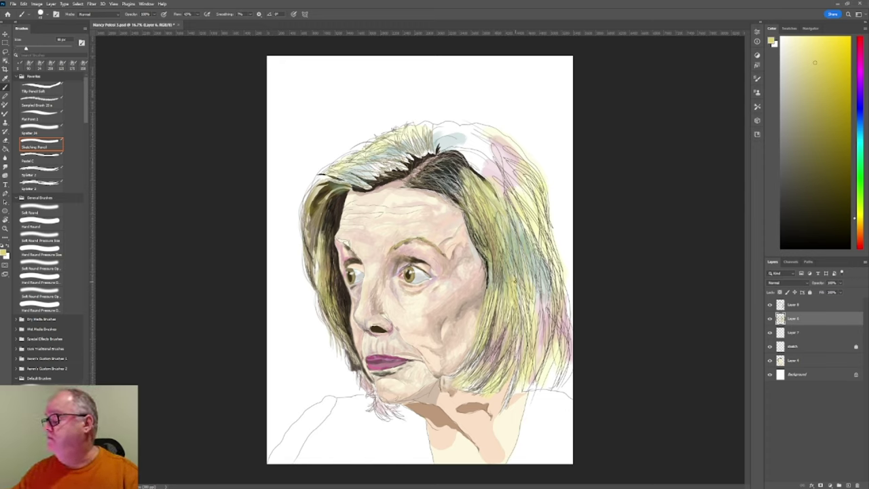
key("bracketright")
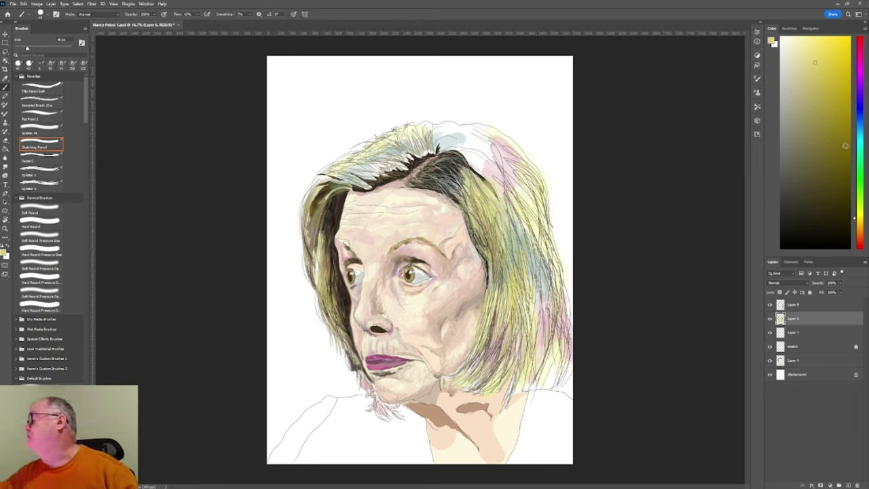
left_click(846, 146)
left_click_drag(498, 251, 504, 317)
left_click_drag(504, 267, 508, 316)
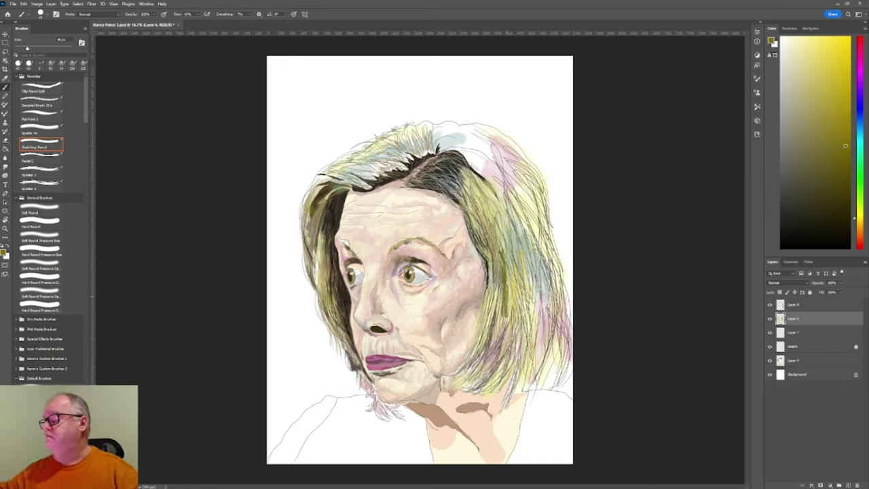
mouse_move(515, 235)
left_mouse_down()
mouse_move(517, 296)
mouse_move(526, 289)
left_mouse_up()
left_click_drag(527, 288, 519, 326)
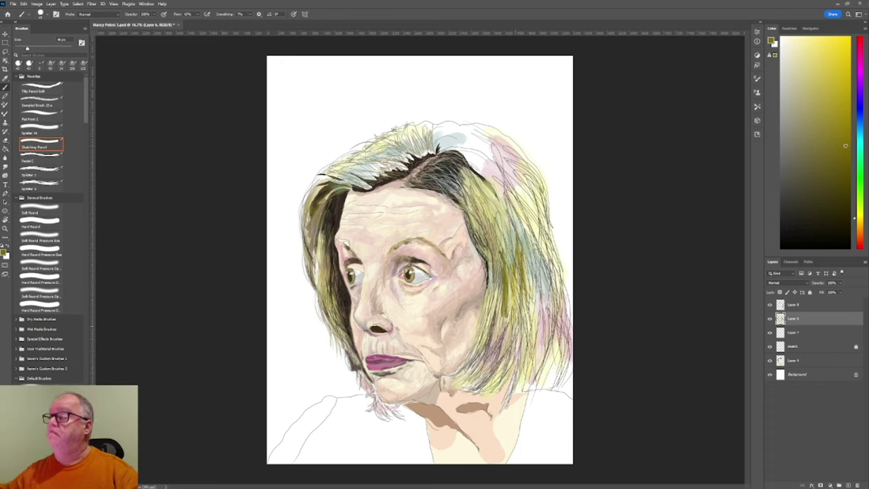
left_click_drag(518, 279, 509, 349)
mouse_move(513, 321)
left_mouse_down()
mouse_move(496, 368)
mouse_move(505, 351)
left_mouse_up()
left_click_drag(509, 317, 502, 362)
left_click_drag(506, 333, 501, 352)
left_click_drag(497, 358, 493, 375)
left_click_drag(495, 331, 489, 364)
left_click_drag(499, 312, 493, 331)
left_click_drag(497, 326, 489, 358)
left_click_drag(493, 306, 485, 334)
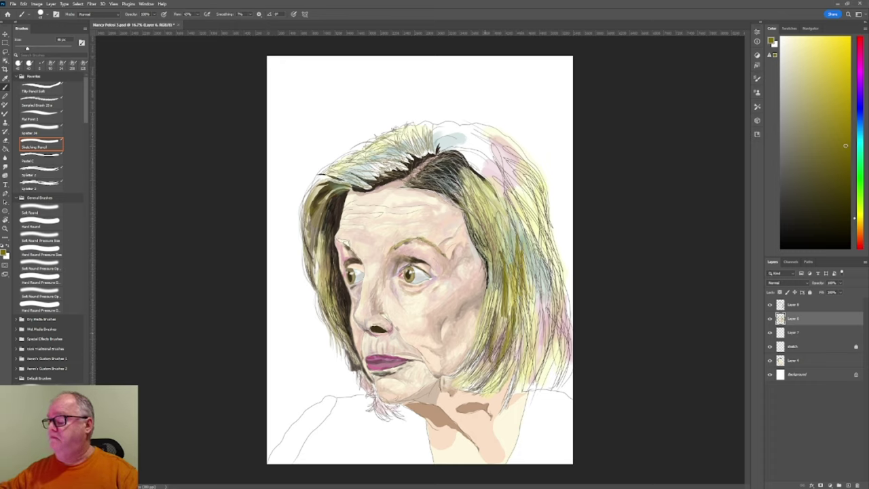
left_click_drag(499, 223, 492, 310)
left_click_drag(494, 218, 486, 310)
Hatch olive strokes into the upper right hair and near the parting
left_click_drag(498, 249, 492, 272)
left_click_drag(482, 199, 464, 231)
left_click_drag(485, 205, 469, 222)
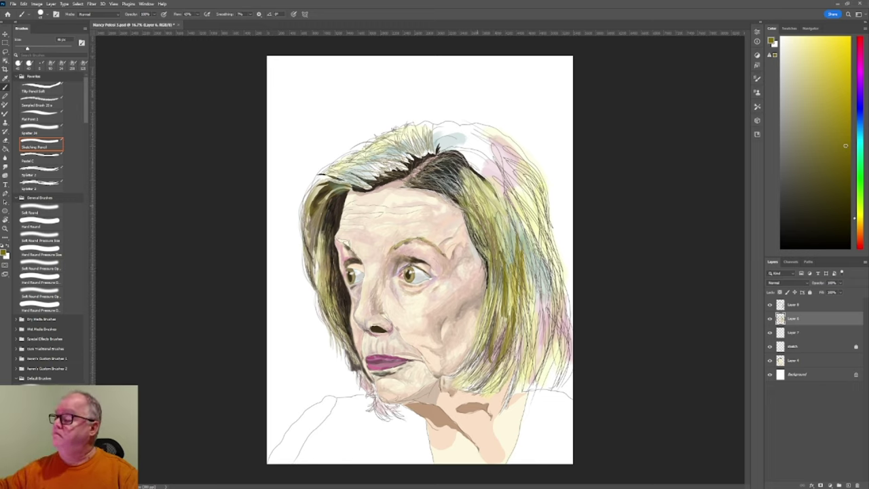
left_click_drag(470, 172, 472, 213)
left_click_drag(508, 211, 502, 227)
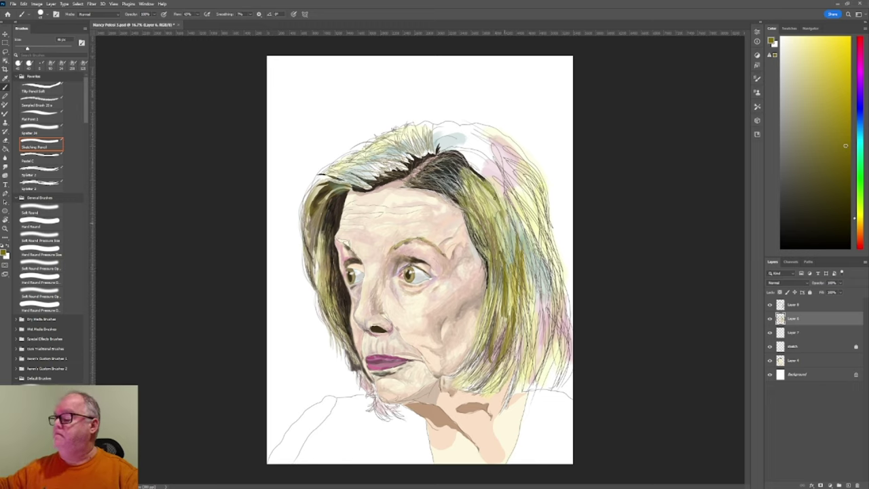
left_click_drag(494, 179, 481, 197)
left_click_drag(500, 201, 494, 210)
left_click_drag(497, 186, 479, 207)
left_click_drag(515, 213, 503, 254)
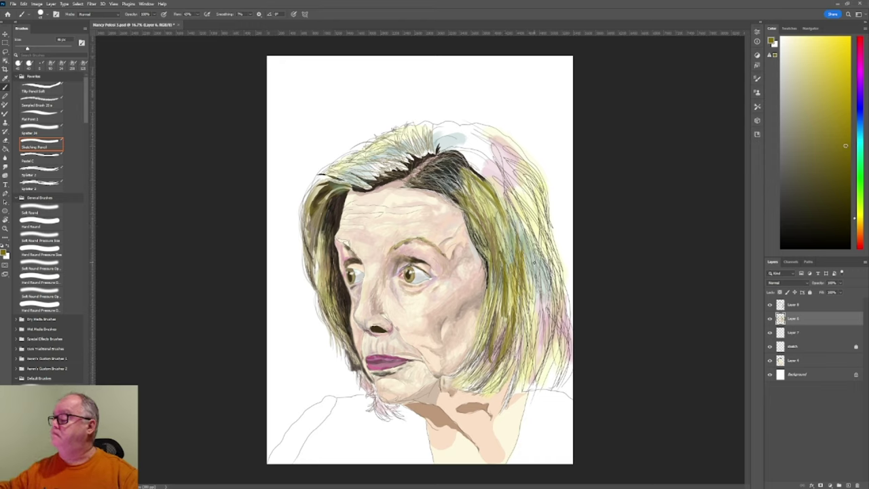
left_click_drag(534, 204, 524, 240)
left_click_drag(525, 179, 504, 205)
mouse_move(536, 182)
left_mouse_down()
mouse_move(507, 243)
mouse_move(510, 210)
mouse_move(518, 208)
left_mouse_up()
mouse_move(530, 173)
left_mouse_down()
mouse_move(509, 198)
mouse_move(531, 221)
left_mouse_up()
left_click_drag(536, 156, 509, 195)
left_click_drag(542, 212, 537, 226)
mouse_move(529, 159)
left_mouse_down()
mouse_move(506, 194)
mouse_move(502, 185)
mouse_move(523, 200)
left_mouse_up()
Hatch olive strokes down the hair's right side, darkening the lower right edge and hair
left_click_drag(546, 208, 542, 285)
mouse_move(542, 224)
left_mouse_down()
mouse_move(531, 259)
mouse_move(541, 300)
left_mouse_up()
left_click_drag(544, 244, 542, 313)
mouse_move(560, 314)
left_mouse_down()
mouse_move(554, 360)
mouse_move(542, 373)
left_mouse_up()
left_click_drag(552, 275, 535, 374)
left_click_drag(537, 374, 531, 379)
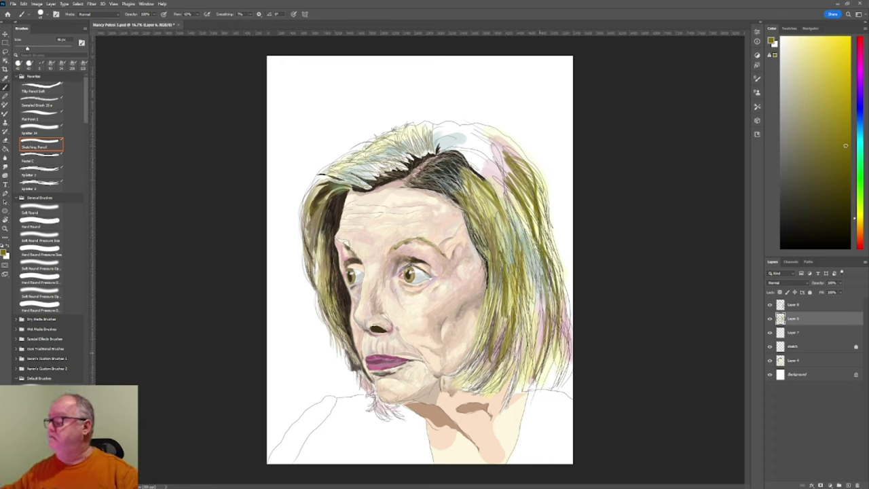
left_click_drag(551, 307, 544, 342)
mouse_move(564, 299)
left_mouse_down()
mouse_move(548, 336)
mouse_move(556, 334)
left_mouse_up()
left_click_drag(573, 303, 557, 356)
mouse_move(573, 286)
left_mouse_down()
mouse_move(558, 364)
mouse_move(555, 311)
left_mouse_up()
left_click_drag(573, 350, 562, 378)
left_click_drag(571, 313, 562, 369)
left_click_drag(571, 313, 554, 347)
left_click_drag(557, 345, 550, 364)
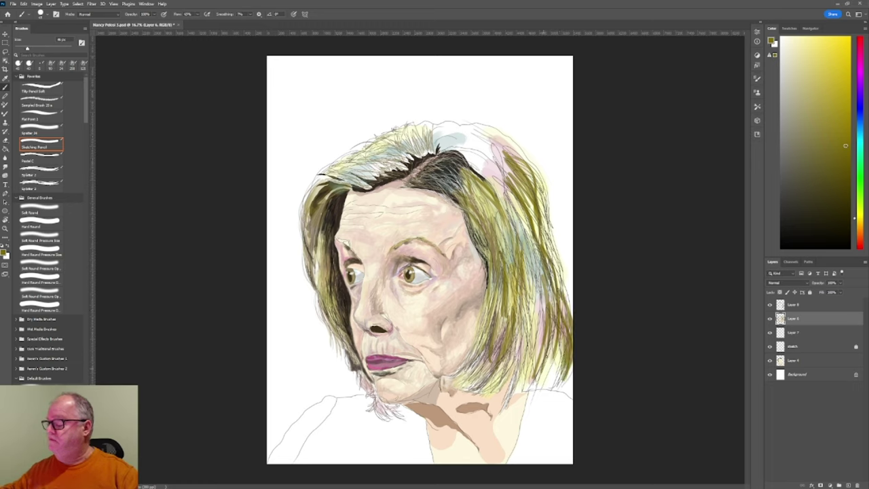
left_click_drag(556, 321, 543, 370)
left_click_drag(548, 317, 529, 371)
mouse_move(536, 339)
left_mouse_down()
mouse_move(519, 389)
mouse_move(507, 397)
mouse_move(516, 373)
left_mouse_up()
left_click_drag(527, 348, 512, 391)
left_click_drag(530, 306, 521, 352)
left_click_drag(527, 317, 497, 385)
left_click_drag(519, 353, 509, 368)
left_click_drag(508, 370, 488, 391)
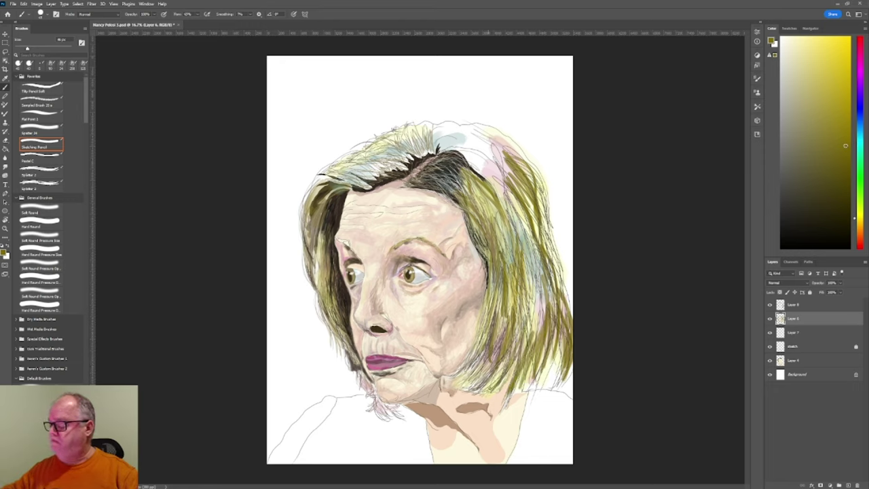
left_click_drag(515, 355, 487, 391)
mouse_move(507, 363)
left_mouse_down()
mouse_move(481, 393)
mouse_move(487, 386)
left_mouse_up()
left_click_drag(500, 357, 472, 380)
mouse_move(510, 331)
left_mouse_down()
mouse_move(489, 364)
mouse_move(466, 370)
left_mouse_up()
left_click_drag(507, 315, 496, 332)
left_click_drag(504, 294, 484, 344)
left_click_drag(504, 273, 491, 325)
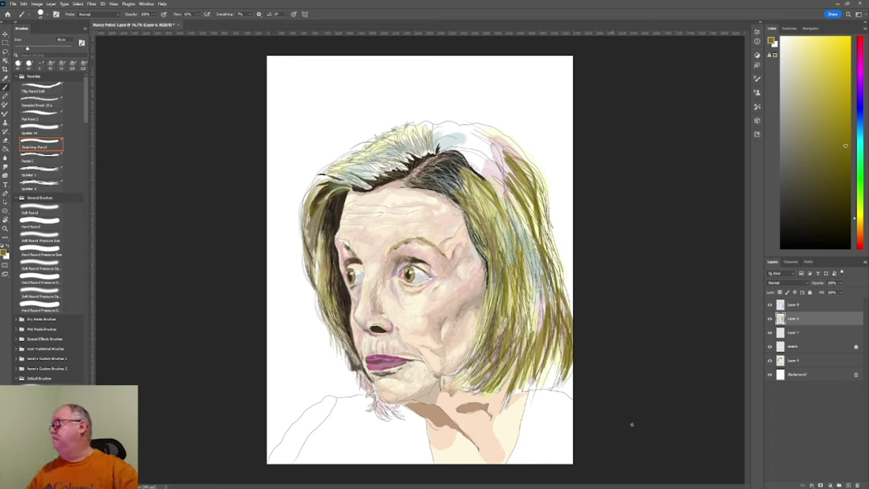
Pick a darker olive shade and add darker hatching to the lower right hair and right edge
left_click(844, 178)
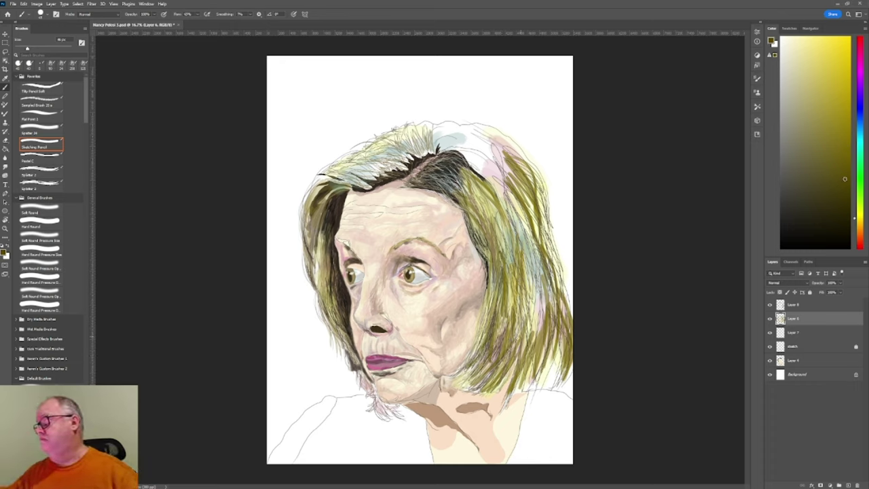
left_click_drag(522, 314, 508, 346)
left_click_drag(526, 299, 514, 349)
left_click_drag(528, 277, 518, 346)
left_click_drag(532, 306, 523, 335)
left_click_drag(534, 269, 525, 337)
left_click_drag(538, 279, 523, 352)
mouse_move(540, 261)
left_mouse_down()
mouse_move(535, 333)
mouse_move(540, 307)
mouse_move(549, 323)
left_mouse_up()
left_click_drag(552, 243, 554, 286)
mouse_move(549, 228)
left_mouse_down()
mouse_move(544, 276)
mouse_move(560, 306)
mouse_move(544, 251)
left_mouse_up()
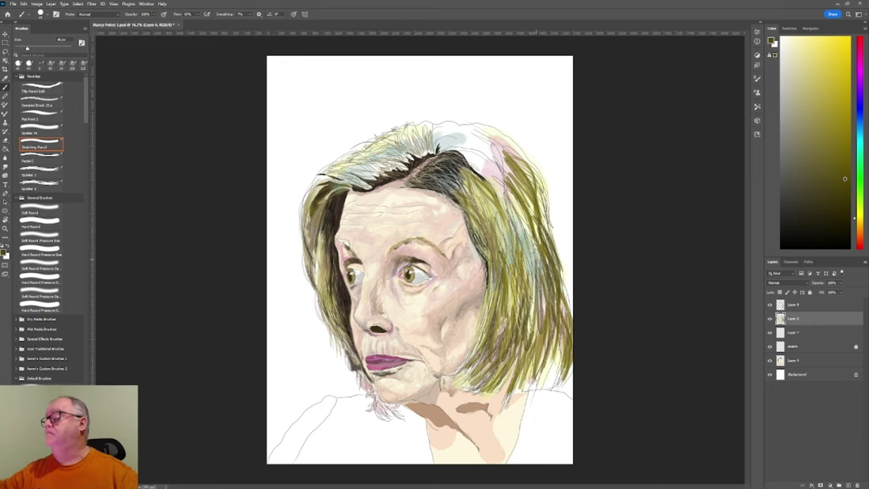
Add short dark green strokes around the parting, left of it and along the forehead hair
mouse_move(450, 168)
left_mouse_down()
mouse_move(470, 191)
mouse_move(459, 208)
mouse_move(493, 197)
left_mouse_up()
mouse_move(459, 149)
left_mouse_down()
mouse_move(485, 178)
mouse_move(465, 151)
mouse_move(481, 155)
left_mouse_up()
mouse_move(441, 148)
left_mouse_down()
mouse_move(465, 153)
mouse_move(480, 146)
mouse_move(475, 134)
mouse_move(463, 139)
mouse_move(474, 126)
left_mouse_up()
left_click_drag(436, 152, 454, 134)
left_click_drag(431, 154, 437, 131)
mouse_move(427, 157)
left_mouse_down()
mouse_move(432, 145)
mouse_move(410, 149)
left_mouse_up()
left_click_drag(402, 162, 418, 154)
mouse_move(409, 164)
left_mouse_down()
mouse_move(418, 157)
mouse_move(379, 151)
mouse_move(393, 161)
mouse_move(353, 179)
left_mouse_up()
left_click_drag(354, 182, 318, 184)
Darken the left hair strands with thin strokes from the hairline down to the tips
mouse_move(322, 179)
left_mouse_down()
mouse_move(304, 211)
mouse_move(320, 281)
mouse_move(322, 259)
mouse_move(326, 277)
left_mouse_up()
left_click_drag(332, 254, 326, 268)
mouse_move(329, 225)
left_mouse_down()
mouse_move(313, 258)
mouse_move(313, 239)
left_mouse_up()
left_click_drag(311, 214, 306, 261)
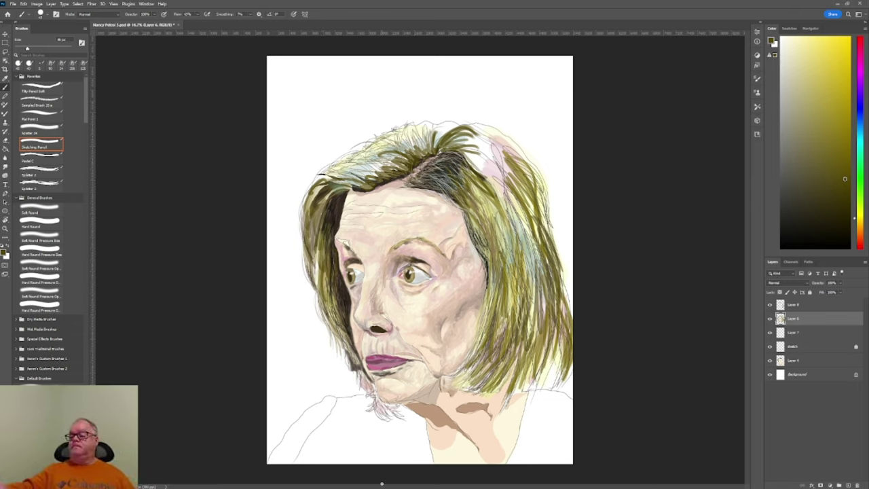
mouse_move(309, 205)
left_mouse_down()
mouse_move(302, 245)
mouse_move(316, 306)
left_mouse_up()
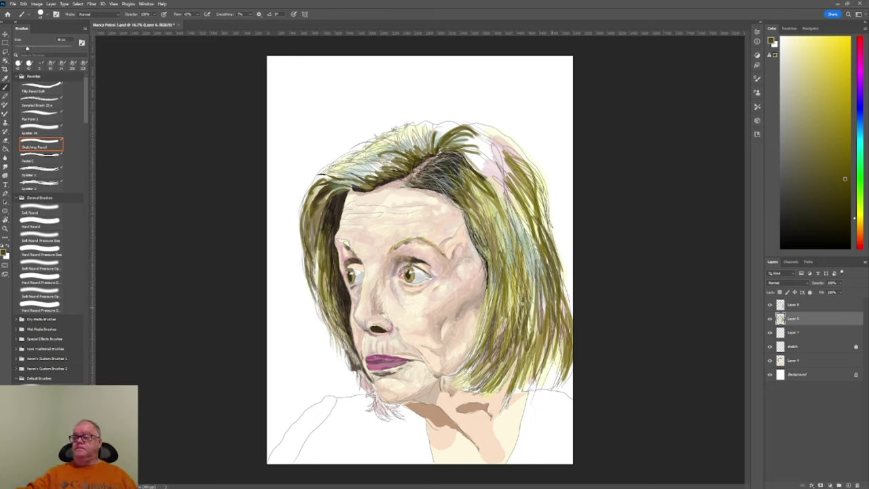
mouse_move(324, 277)
left_mouse_down()
mouse_move(316, 302)
mouse_move(340, 345)
left_mouse_up()
left_click_drag(319, 289, 340, 338)
left_click_drag(324, 267, 343, 342)
left_click_drag(334, 300, 352, 347)
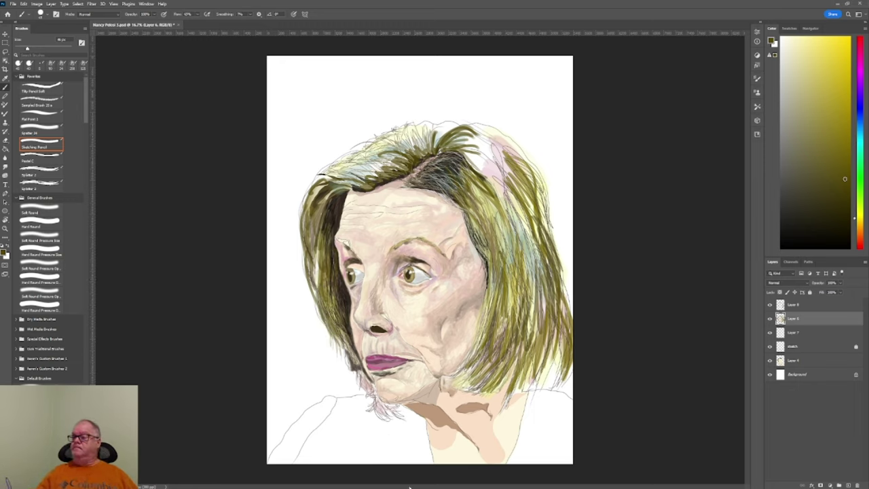
left_click_drag(335, 333, 345, 352)
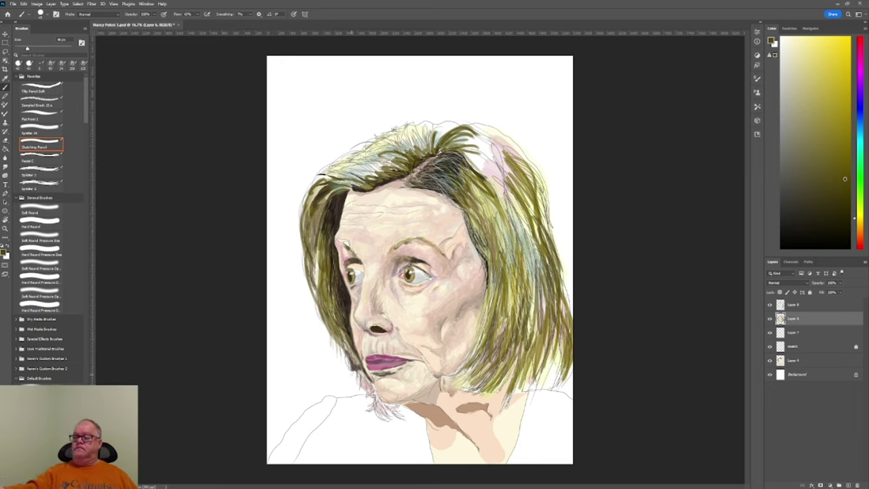
left_click_drag(344, 337, 351, 357)
left_click_drag(333, 295, 335, 321)
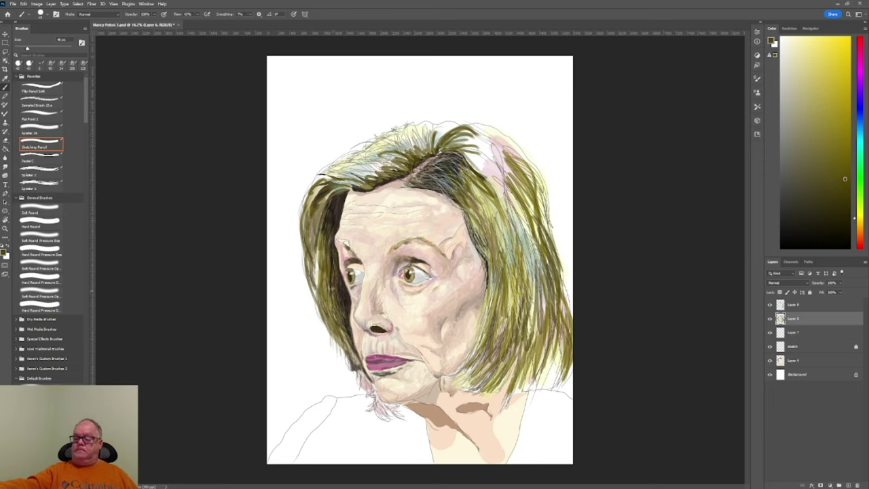
mouse_move(324, 210)
left_mouse_down()
mouse_move(315, 243)
mouse_move(318, 225)
left_mouse_up()
left_click_drag(333, 192, 319, 209)
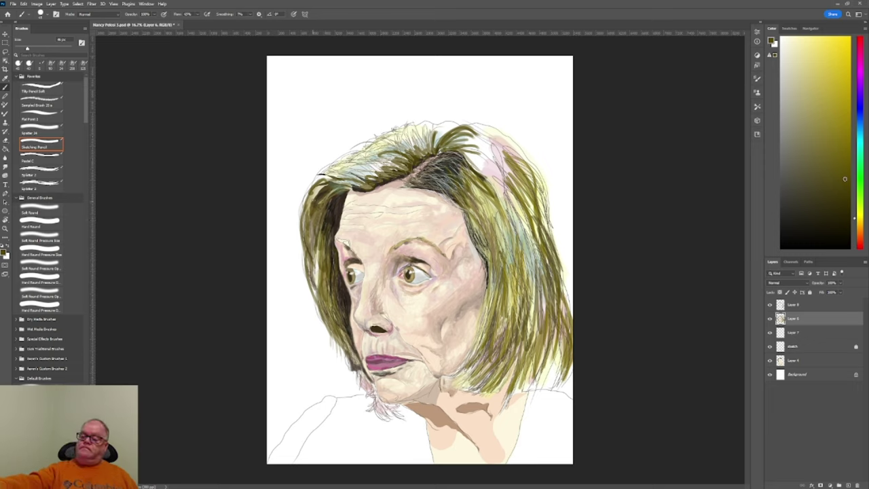
left_click_drag(333, 175, 312, 200)
left_click_drag(321, 186, 303, 219)
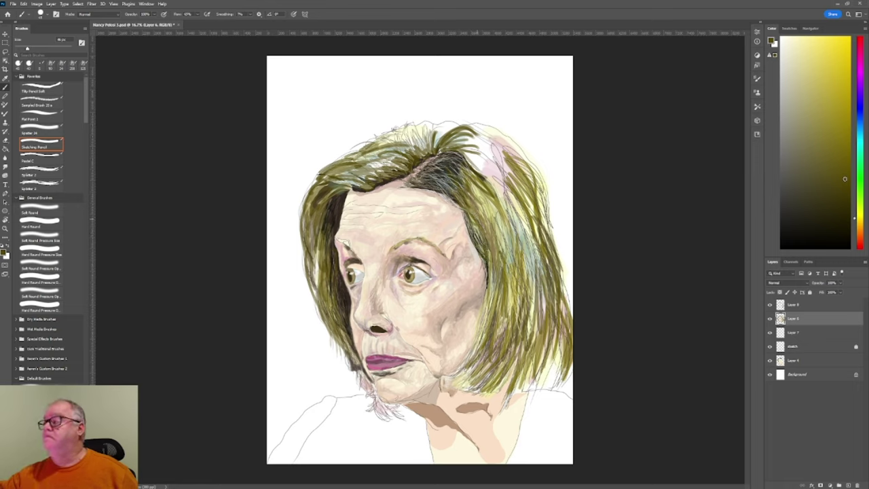
Hatch dark strokes down the right side of the hair beside the pink highlight
mouse_move(468, 192)
left_mouse_down()
mouse_move(504, 270)
mouse_move(502, 254)
left_mouse_up()
left_click_drag(484, 206, 506, 286)
left_click_drag(506, 242, 503, 258)
mouse_move(503, 284)
left_mouse_down()
mouse_move(496, 323)
mouse_move(496, 314)
left_mouse_up()
left_click_drag(508, 248, 501, 300)
left_click_drag(481, 204, 504, 248)
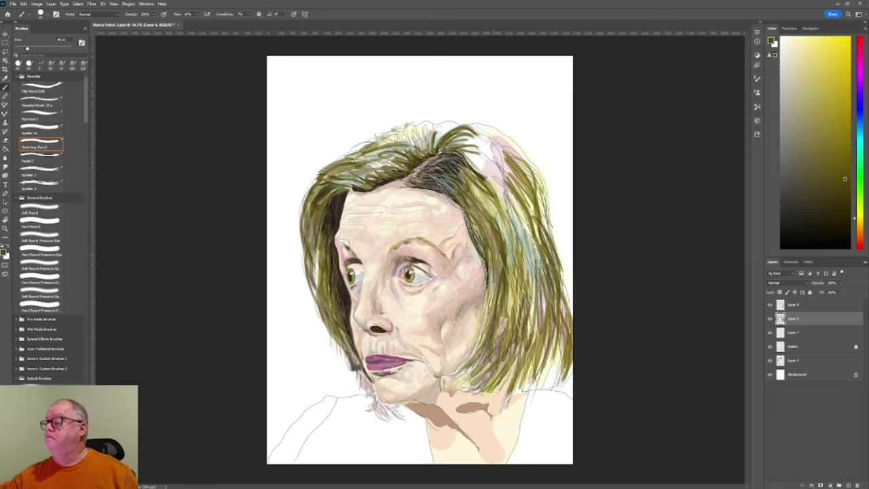
mouse_move(469, 172)
left_mouse_down()
mouse_move(500, 205)
mouse_move(493, 214)
mouse_move(475, 199)
mouse_move(508, 225)
mouse_move(519, 257)
left_mouse_up()
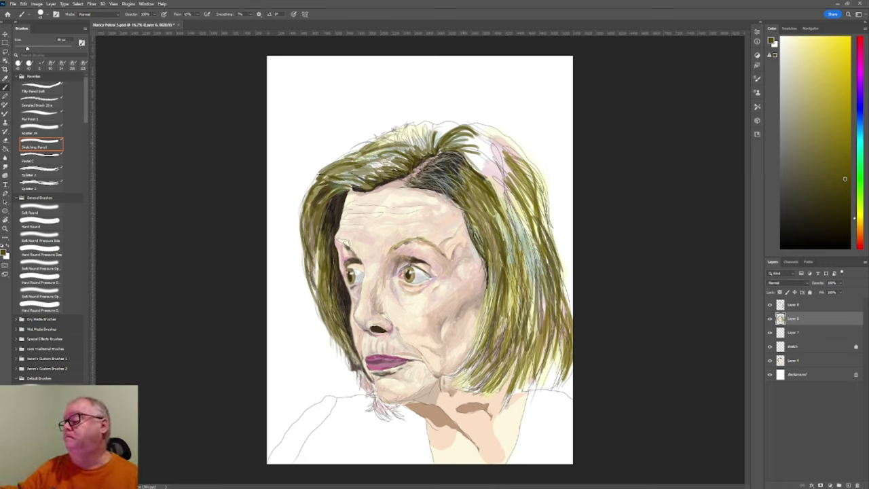
Add short dark strokes along the top and top-left of the hair
left_click_drag(442, 144, 488, 124)
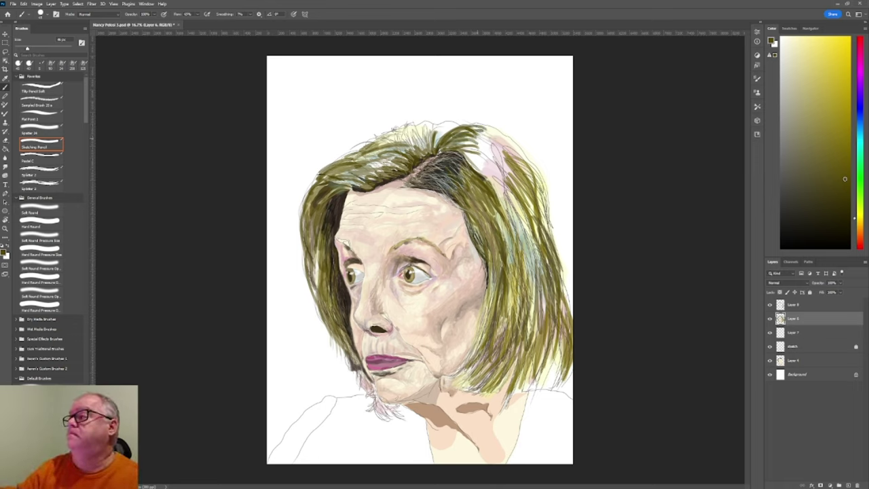
mouse_move(438, 139)
left_mouse_down()
mouse_move(458, 123)
mouse_move(386, 133)
mouse_move(358, 152)
mouse_move(371, 162)
mouse_move(364, 177)
mouse_move(337, 182)
mouse_move(342, 174)
left_mouse_up()
mouse_move(392, 162)
left_mouse_down()
mouse_move(368, 170)
mouse_move(395, 160)
left_mouse_up()
mouse_move(405, 164)
left_mouse_down()
mouse_move(391, 168)
mouse_move(396, 140)
mouse_move(405, 141)
left_mouse_up()
left_click_drag(397, 136, 378, 145)
left_click_drag(373, 151, 356, 163)
left_click_drag(348, 170, 333, 175)
mouse_move(367, 152)
left_mouse_down()
mouse_move(330, 169)
mouse_move(350, 156)
left_mouse_up()
left_click_drag(373, 143, 364, 148)
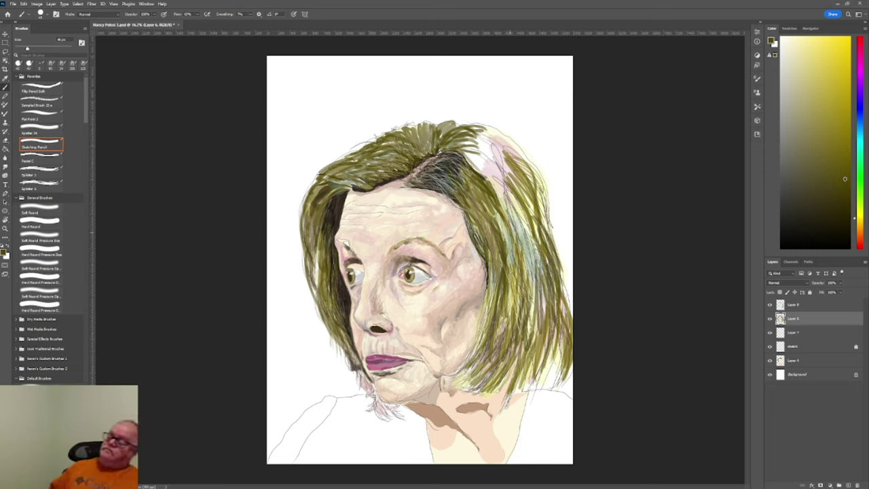
Hatch dark strokes across the top-right hair and down its right side
mouse_move(515, 134)
left_mouse_down()
mouse_move(498, 160)
mouse_move(527, 163)
mouse_move(517, 169)
mouse_move(537, 193)
left_mouse_up()
mouse_move(528, 161)
left_mouse_down()
mouse_move(546, 197)
mouse_move(542, 182)
mouse_move(550, 235)
left_mouse_up()
left_click_drag(540, 189, 539, 270)
left_click_drag(538, 220, 530, 274)
mouse_move(534, 222)
left_mouse_down()
mouse_move(528, 315)
mouse_move(526, 271)
mouse_move(520, 280)
left_mouse_up()
left_click_drag(522, 186, 522, 239)
mouse_move(521, 185)
left_mouse_down()
mouse_move(510, 225)
mouse_move(515, 256)
left_mouse_up()
left_click_drag(515, 192, 497, 256)
left_click_drag(513, 228, 509, 269)
left_click_drag(511, 204, 507, 223)
left_click_drag(510, 228, 505, 259)
left_click_drag(519, 194, 512, 225)
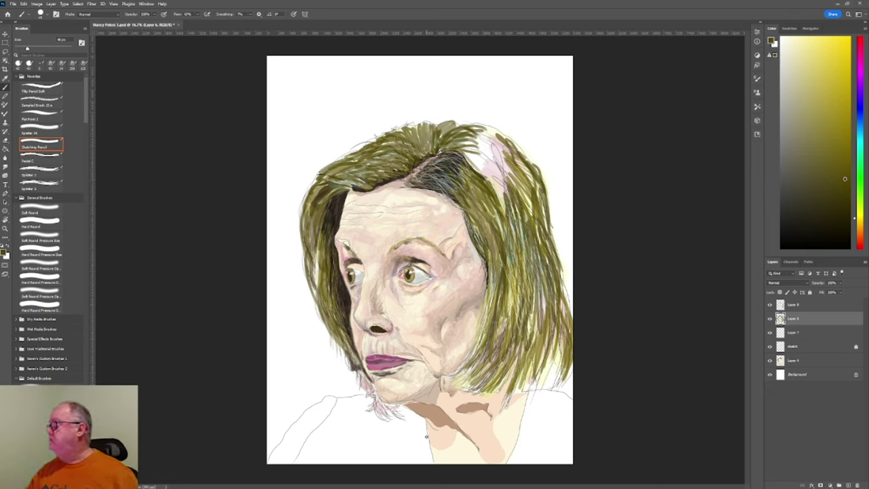
On Layer 8, choose a bright yellow and try a highlight stroke, then undo it
left_click(810, 308)
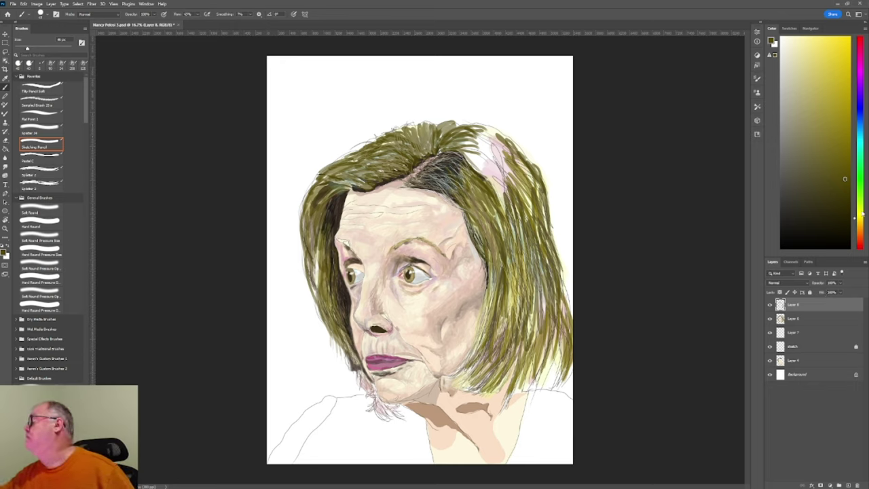
left_click_drag(864, 214, 864, 211)
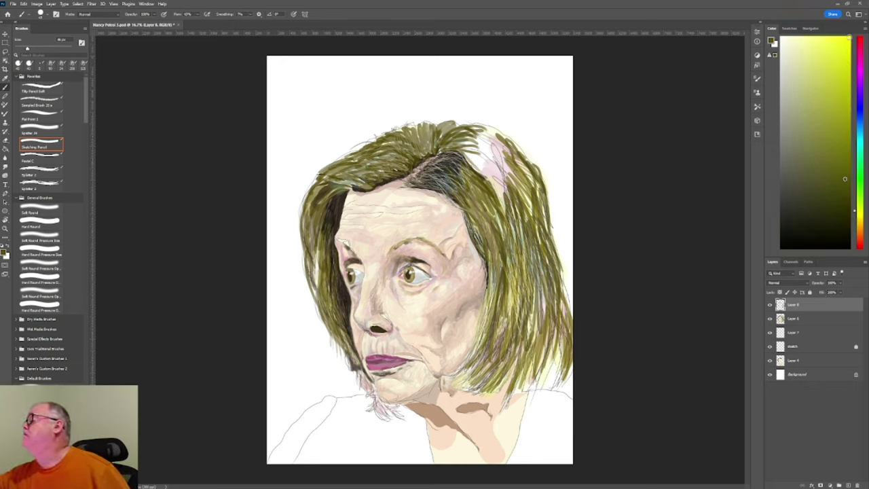
left_click(849, 38)
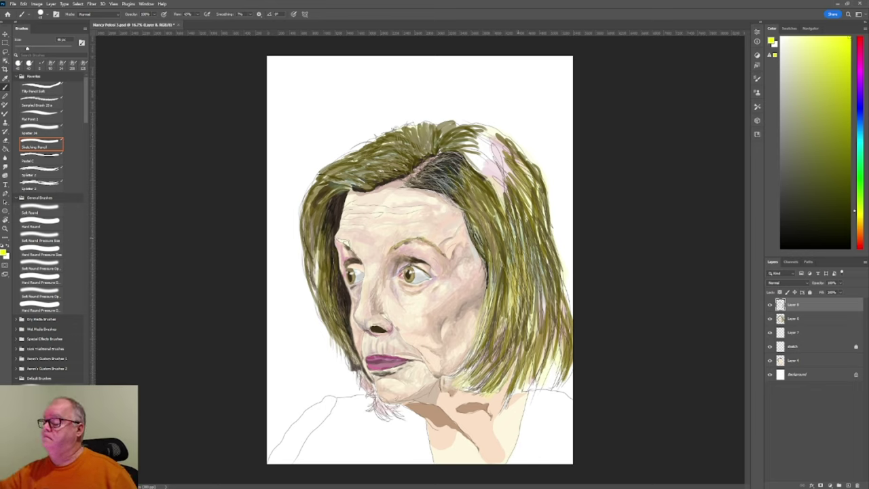
left_click_drag(510, 216, 519, 270)
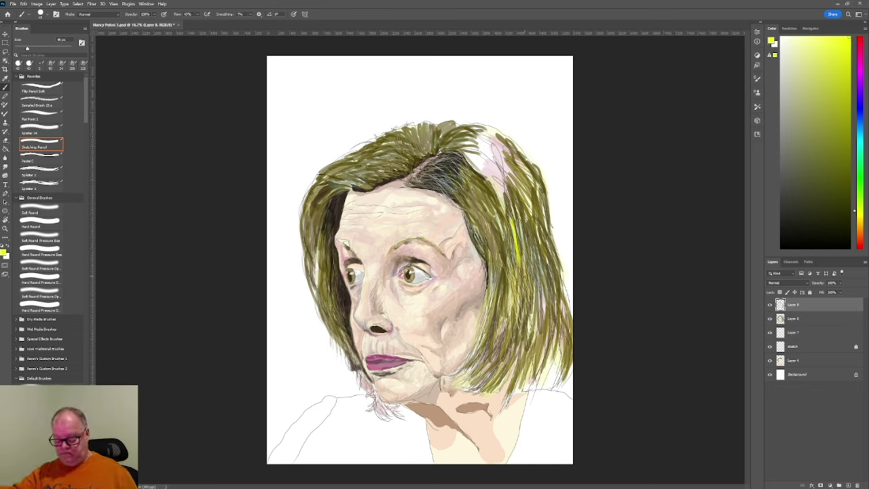
key("ctrl+z")
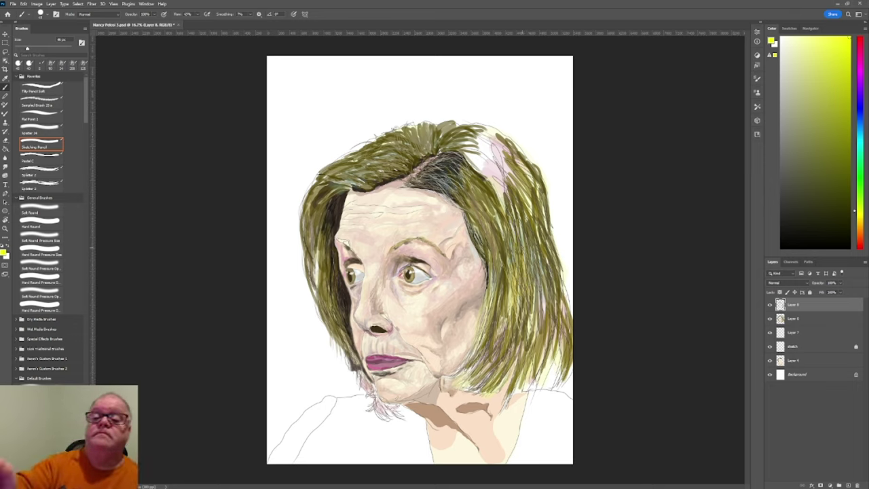
Hatch yellow highlight strokes down the right side of the hair with the Spatter 24 brush
left_click(41, 131)
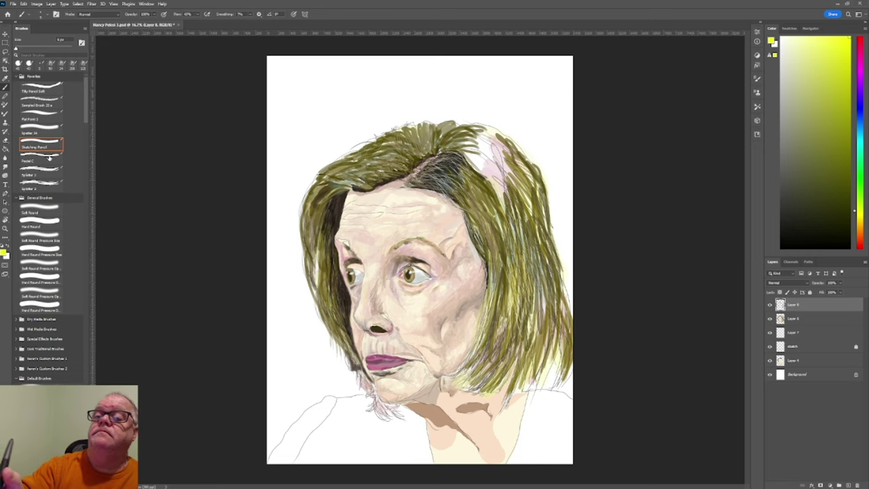
left_click_drag(520, 234, 520, 256)
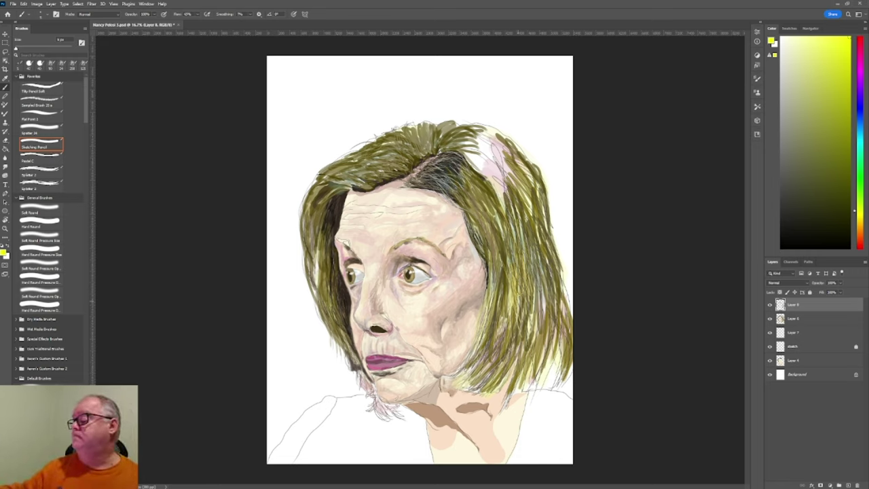
left_click_drag(520, 215, 521, 291)
left_click_drag(520, 266, 518, 294)
mouse_move(523, 231)
left_mouse_down()
mouse_move(523, 255)
mouse_move(534, 266)
left_mouse_up()
left_click_drag(503, 212, 511, 260)
left_click_drag(489, 203, 495, 213)
left_click_drag(497, 219, 497, 249)
left_click_drag(500, 250, 504, 262)
left_click_drag(483, 205, 490, 216)
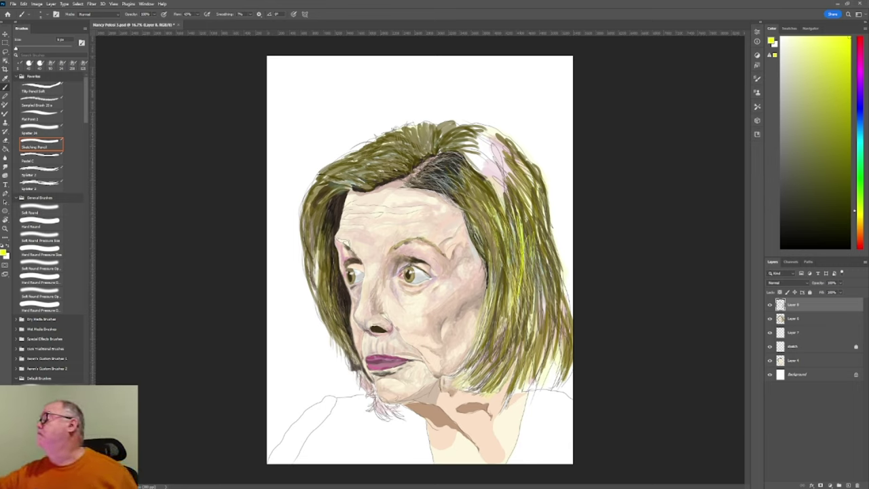
Add paler yellow-green highlights on the right hair and a faint one across the dark strands
left_click(815, 90)
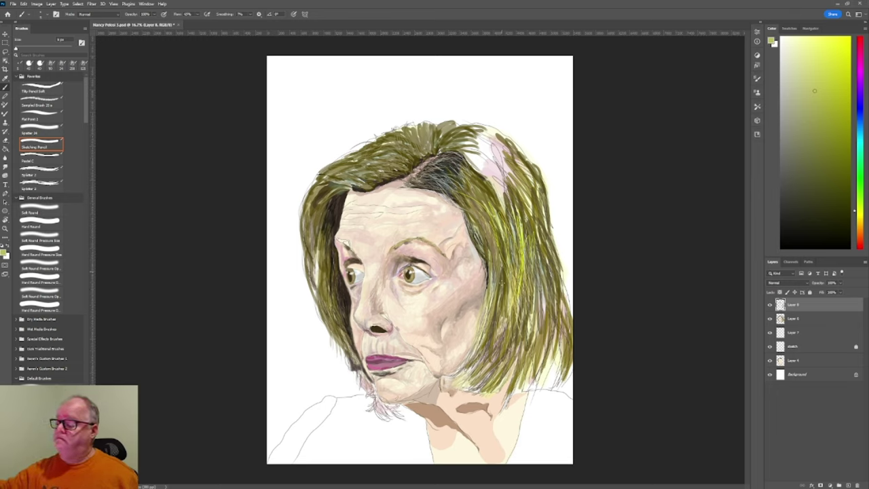
left_click_drag(494, 231, 499, 248)
left_click_drag(500, 266, 503, 289)
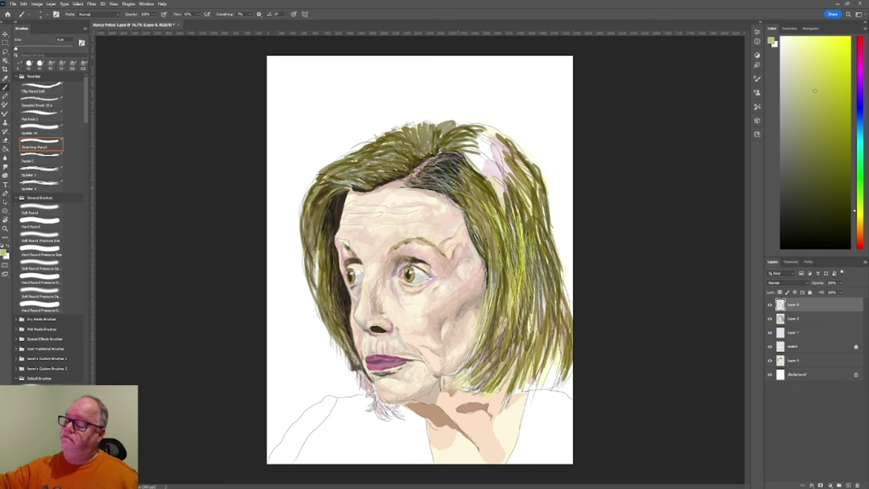
left_click_drag(428, 172, 466, 163)
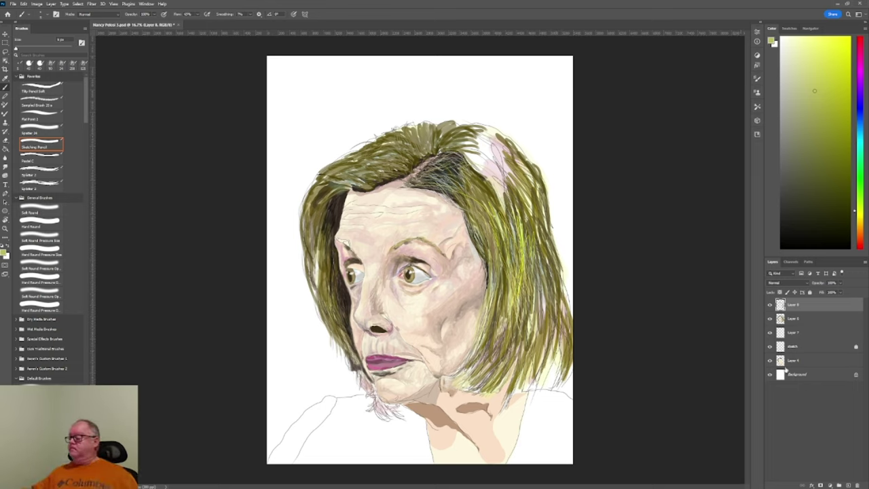
Smudge the yellow hair strokes on Layer 6 with the Smudge tool at 20% strength
left_click(808, 319)
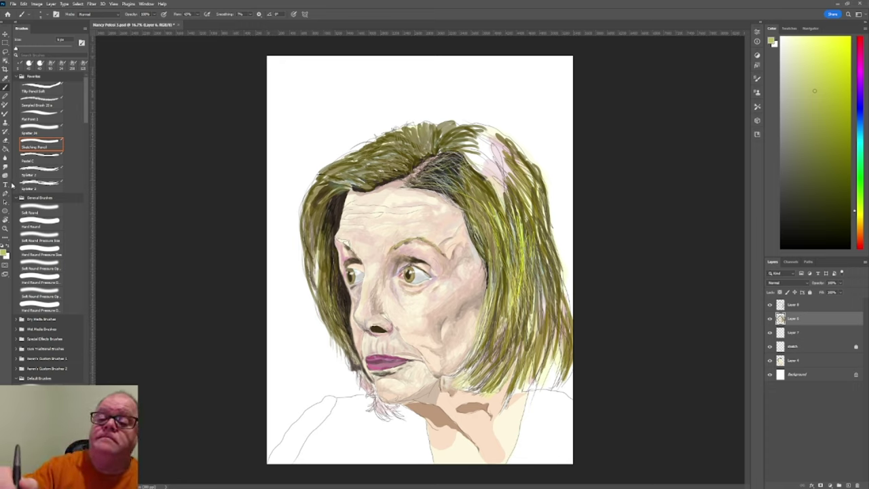
left_click(5, 167)
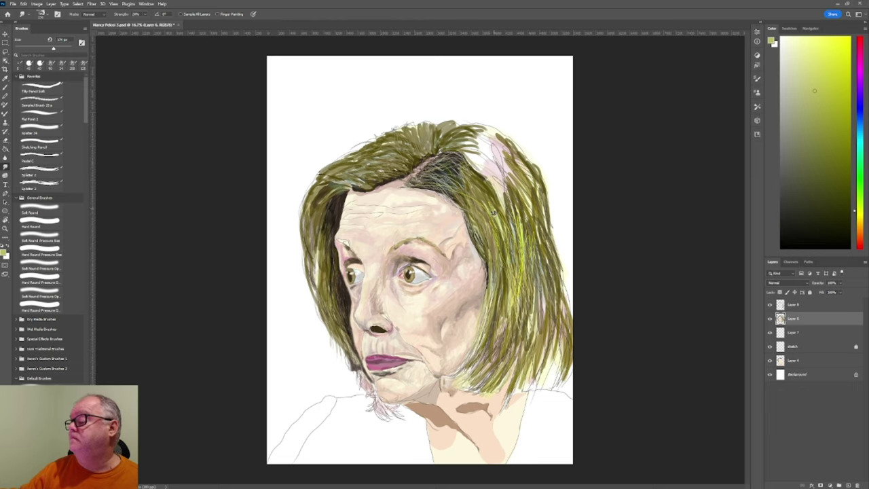
left_click_drag(501, 223, 503, 231)
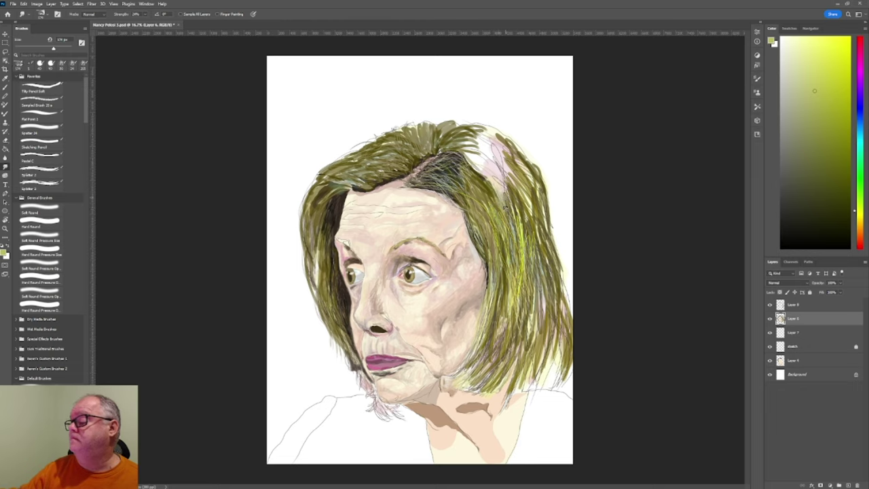
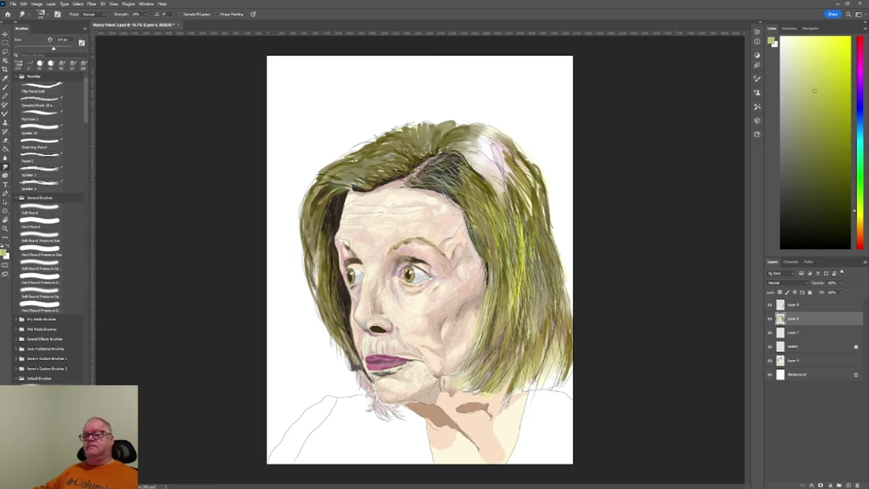
On Layer 7, sample a darker olive-yellow from the hair and load the spatter brush
key("b")
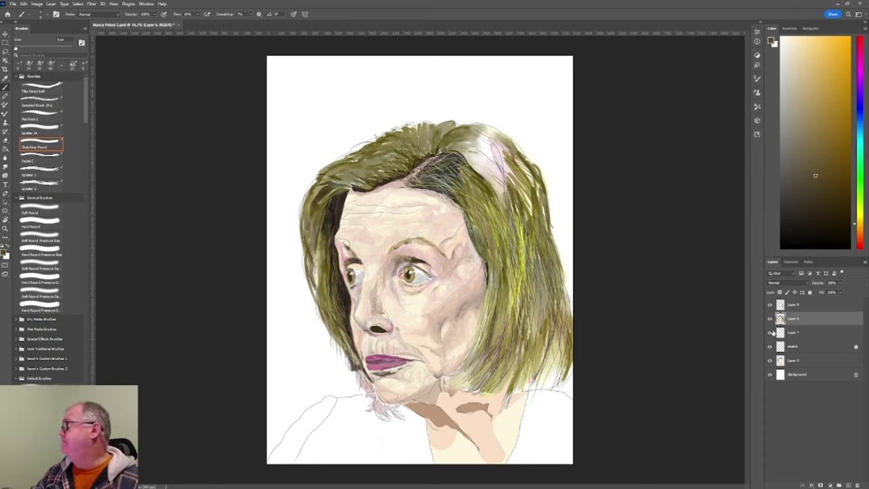
left_click(798, 333)
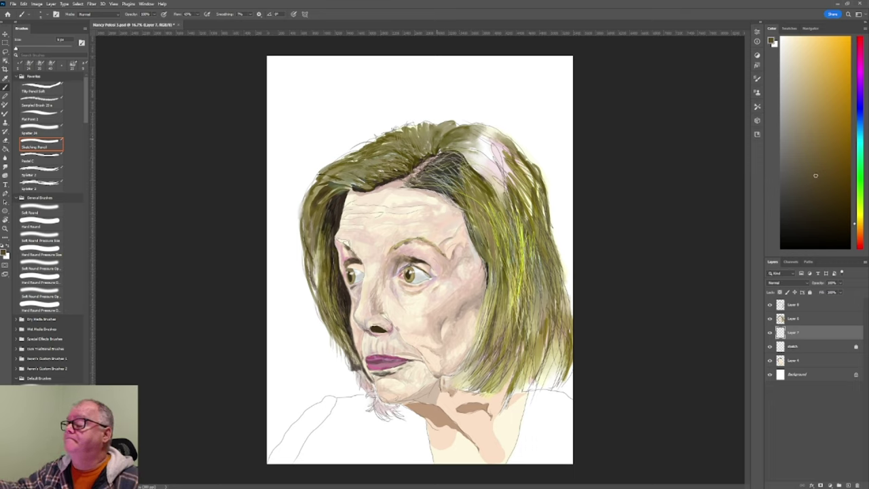
key("i")
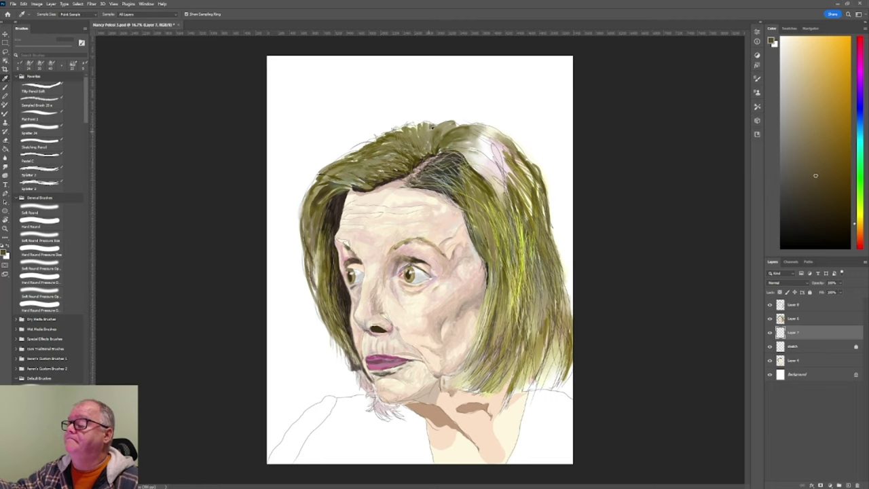
left_click(431, 127)
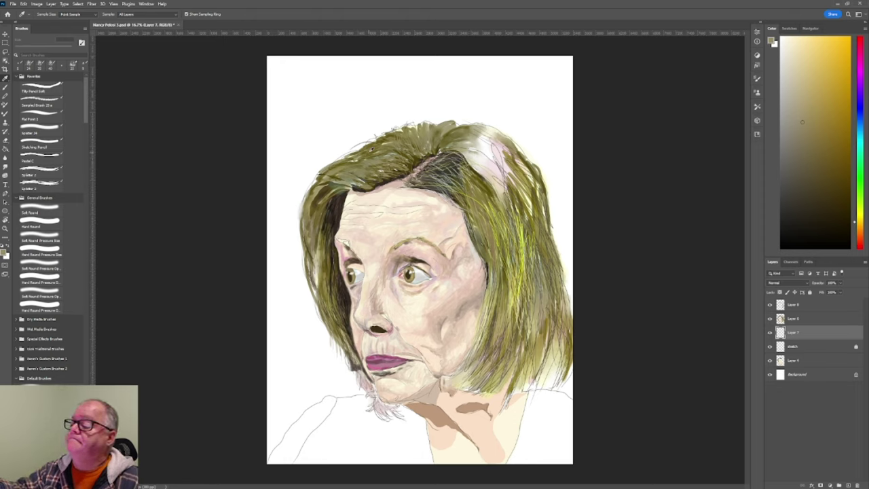
left_click(372, 151)
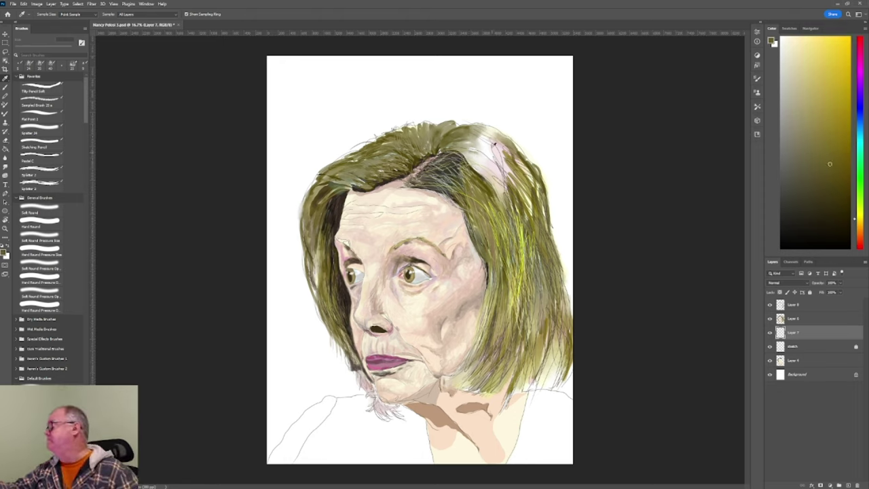
key("b")
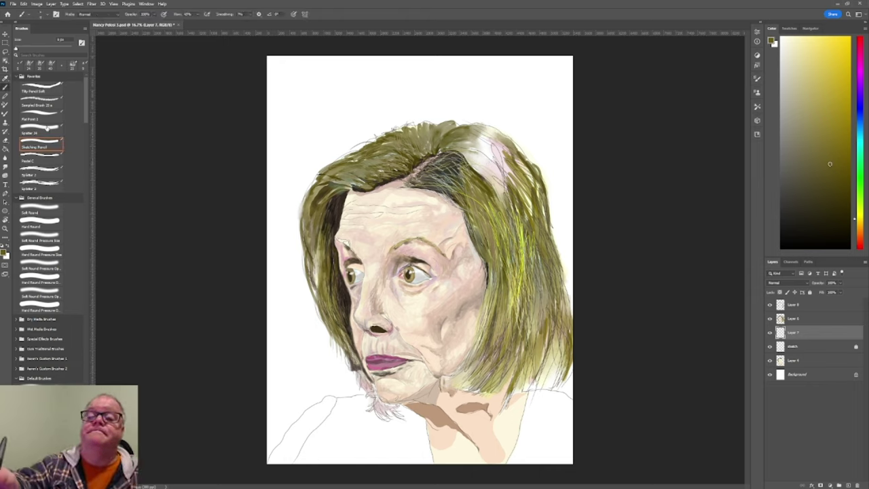
left_click(46, 127)
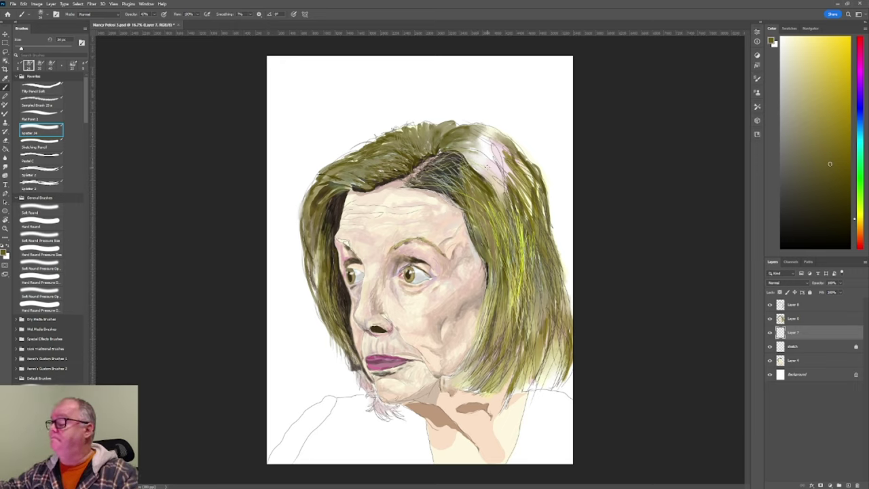
Resize the spatter brush and paint over the pink highlight in the hair
key("bracketright")
key("bracketright")
key("bracketright")
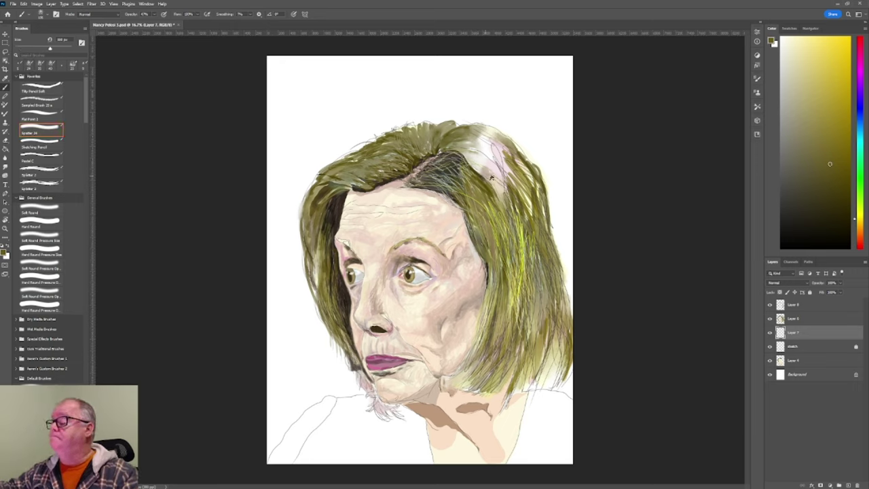
key("bracketleft")
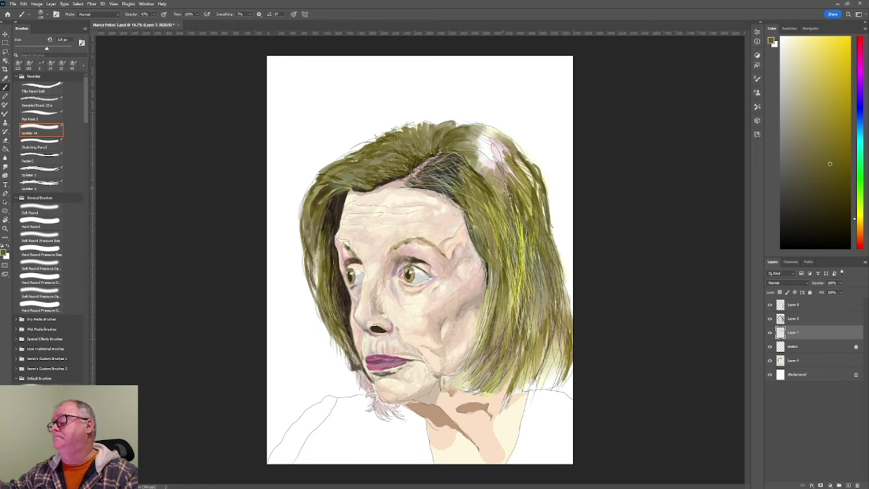
mouse_move(510, 192)
left_mouse_down()
mouse_move(499, 155)
mouse_move(515, 174)
mouse_move(506, 149)
mouse_move(535, 187)
mouse_move(486, 127)
mouse_move(479, 129)
mouse_move(513, 174)
mouse_move(493, 139)
mouse_move(481, 138)
mouse_move(502, 174)
mouse_move(478, 137)
mouse_move(496, 173)
mouse_move(480, 146)
mouse_move(484, 172)
mouse_move(479, 153)
mouse_move(481, 165)
mouse_move(484, 152)
mouse_move(491, 155)
mouse_move(490, 166)
mouse_move(480, 143)
mouse_move(489, 169)
mouse_move(480, 161)
mouse_move(484, 138)
mouse_move(494, 147)
mouse_move(485, 135)
mouse_move(504, 150)
mouse_move(485, 142)
mouse_move(499, 153)
mouse_move(490, 146)
mouse_move(494, 174)
mouse_move(485, 139)
mouse_move(508, 152)
mouse_move(479, 171)
left_mouse_up()
With a larger brush, paint dark textured strands down the right side and lower-right ends of the hair
key("bracketright")
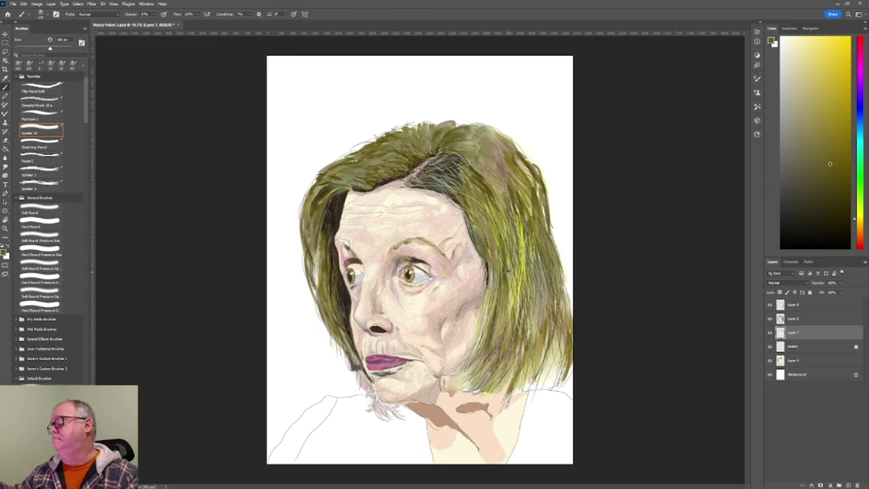
key("bracketright")
left_click_drag(542, 244, 537, 319)
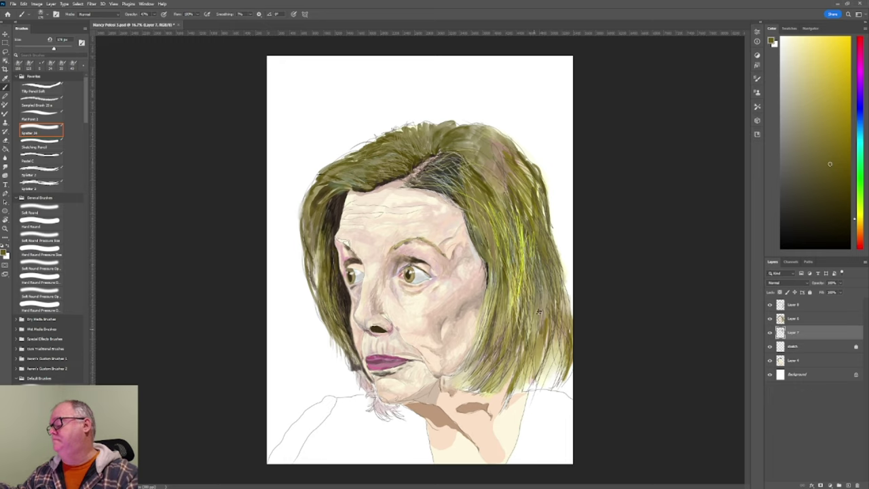
mouse_move(548, 284)
left_mouse_down()
mouse_move(549, 359)
mouse_move(536, 367)
left_mouse_up()
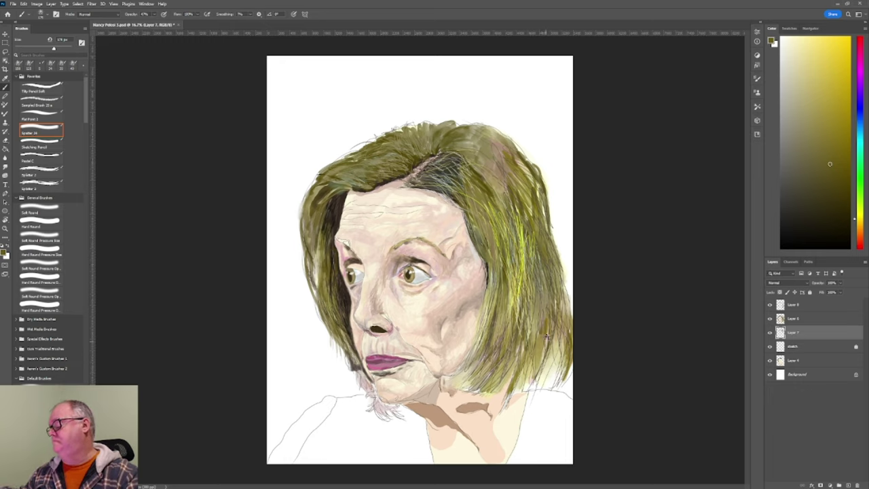
left_click_drag(555, 338, 562, 361)
mouse_move(523, 341)
left_mouse_down()
mouse_move(511, 369)
mouse_move(500, 368)
left_mouse_up()
left_click_drag(509, 319, 494, 348)
left_click_drag(498, 308, 483, 368)
mouse_move(486, 332)
left_mouse_down()
mouse_move(476, 360)
mouse_move(450, 381)
left_mouse_up()
mouse_move(512, 343)
left_mouse_down()
mouse_move(490, 370)
mouse_move(494, 391)
left_mouse_up()
mouse_move(519, 349)
left_mouse_down()
mouse_move(496, 389)
mouse_move(509, 385)
left_mouse_up()
left_click_drag(528, 355, 531, 380)
mouse_move(545, 331)
left_mouse_down()
mouse_move(543, 377)
mouse_move(548, 361)
mouse_move(547, 384)
mouse_move(563, 366)
mouse_move(544, 387)
left_mouse_up()
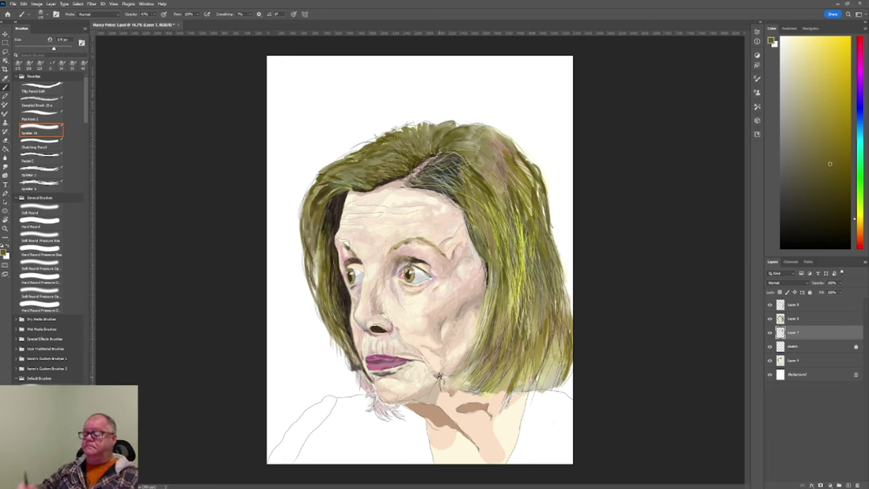
Darken the edge under the chin with smaller spatter marks, then move to Layer 6
left_click_drag(381, 410, 390, 415)
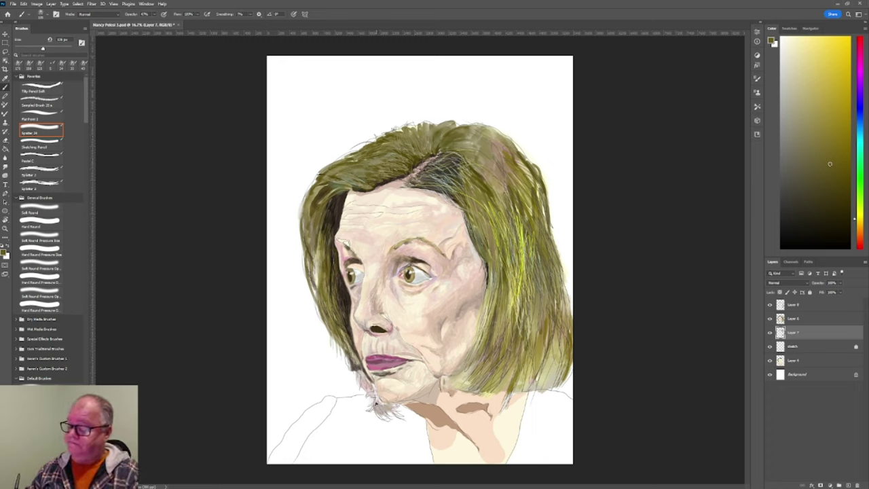
key("bracketleft")
key("bracketleft")
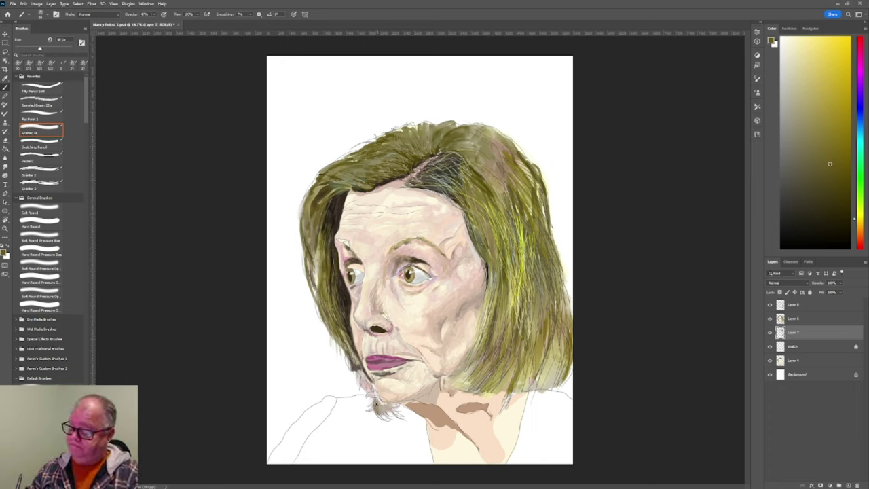
mouse_move(393, 405)
left_mouse_down()
mouse_move(398, 416)
mouse_move(374, 402)
mouse_move(360, 369)
mouse_move(365, 385)
left_mouse_up()
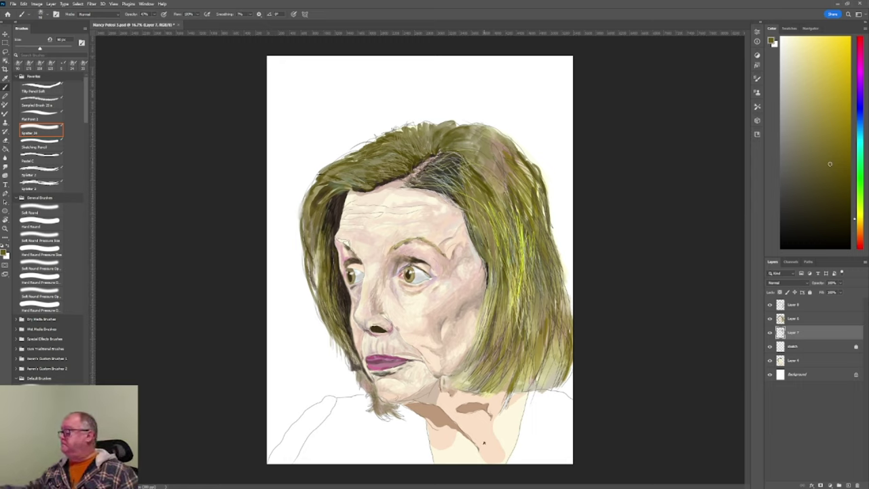
key("alt+]")
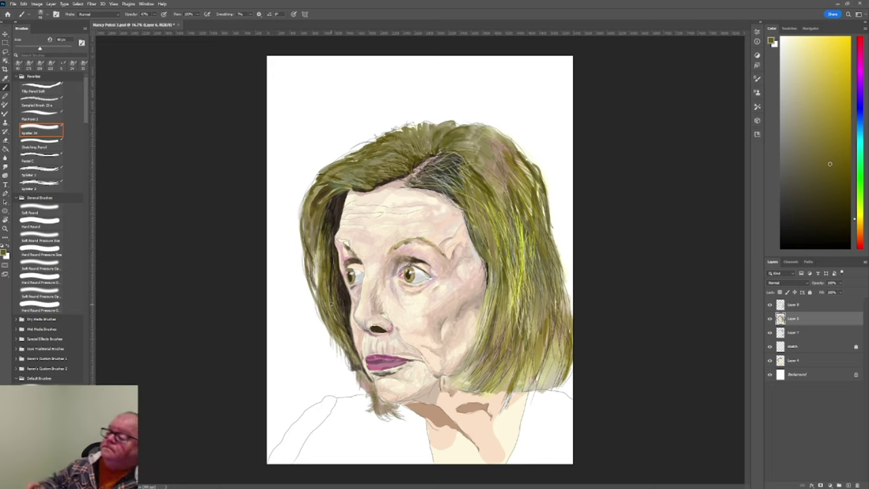
Add short dark strokes on the hair's left edge, then line the cheek edge in light pink
left_click_drag(318, 248, 314, 265)
mouse_move(316, 234)
left_mouse_down()
mouse_move(311, 282)
mouse_move(312, 261)
left_mouse_up()
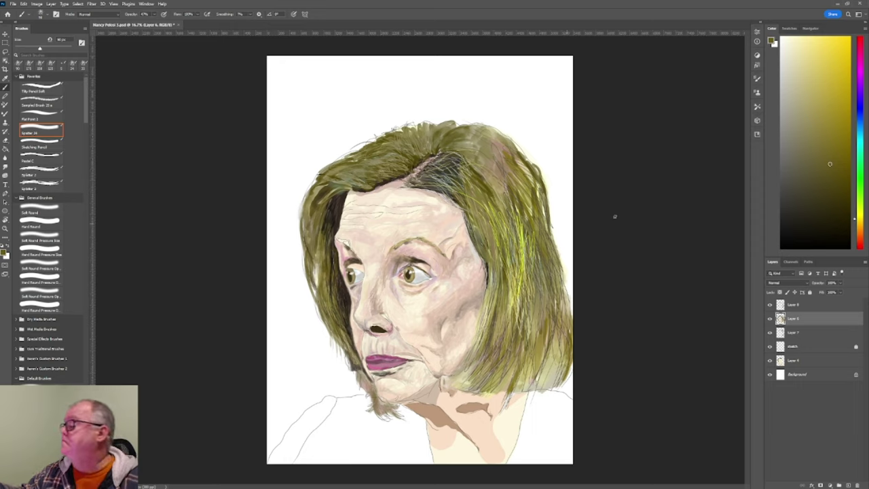
left_click(861, 57)
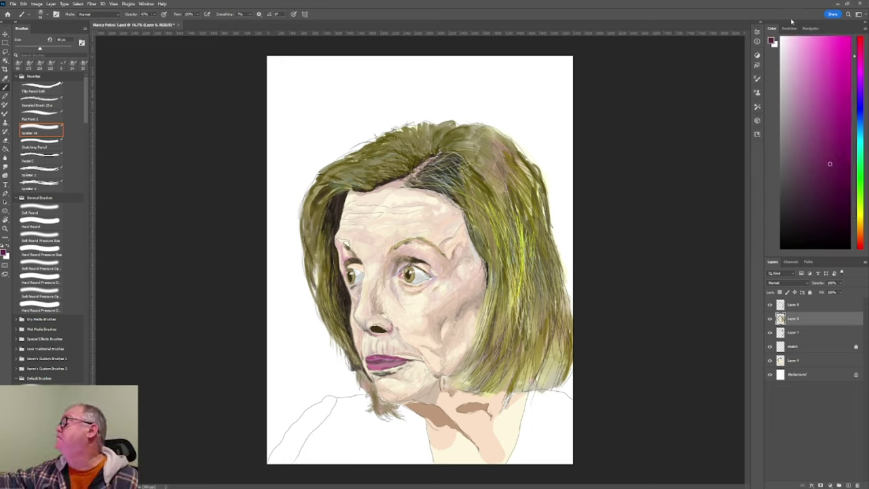
left_click(861, 42)
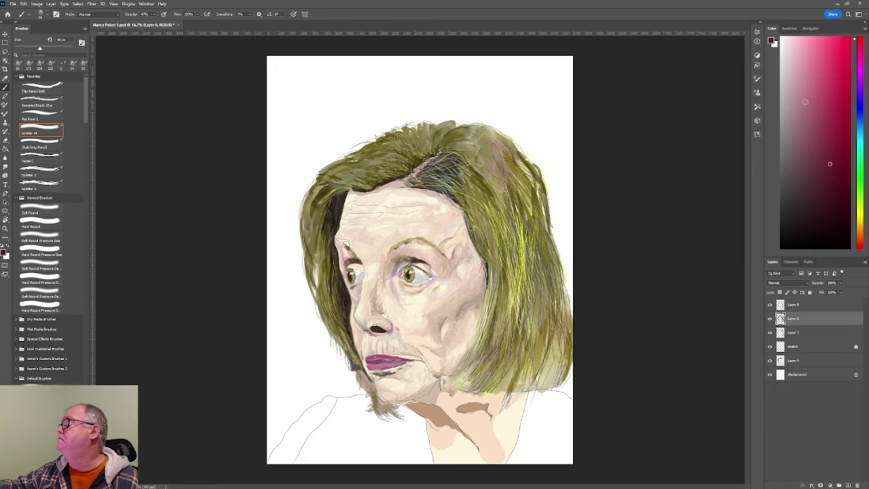
left_click(805, 101)
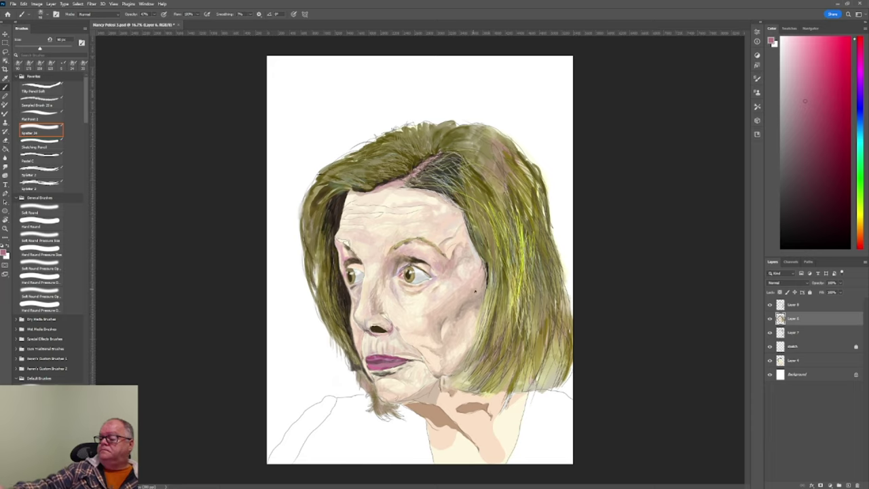
left_click_drag(480, 282, 485, 272)
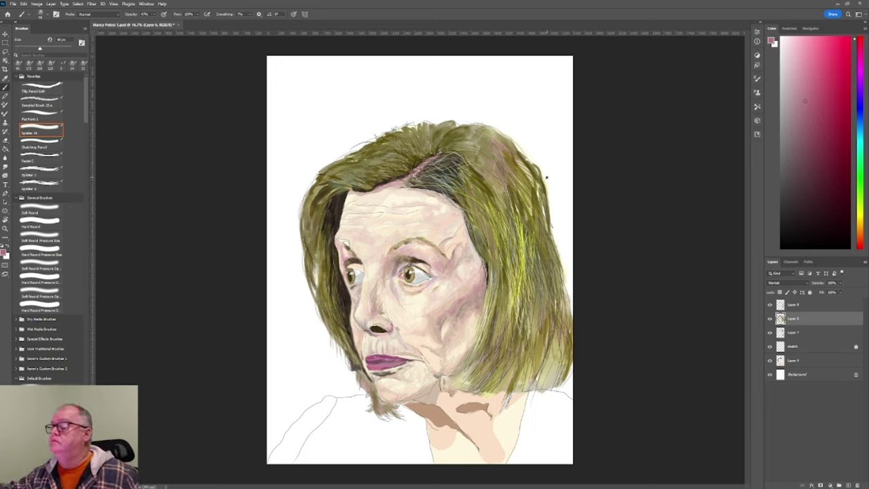
left_click(860, 136)
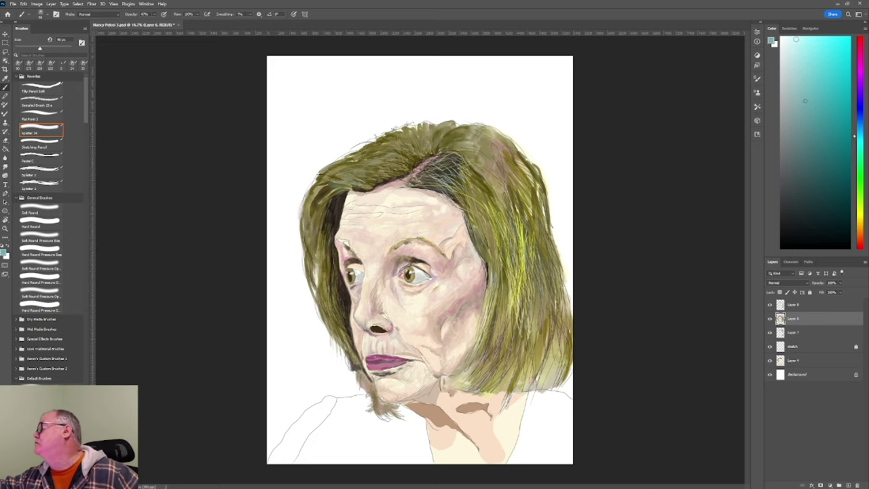
Pick a very pale cyan, load the Sketching Pencil brush and select Layer 8
left_click(796, 39)
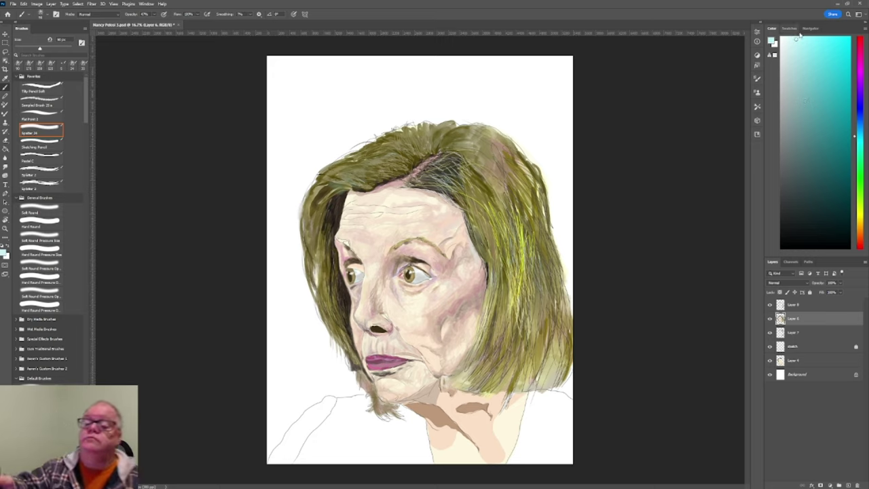
left_click(46, 147)
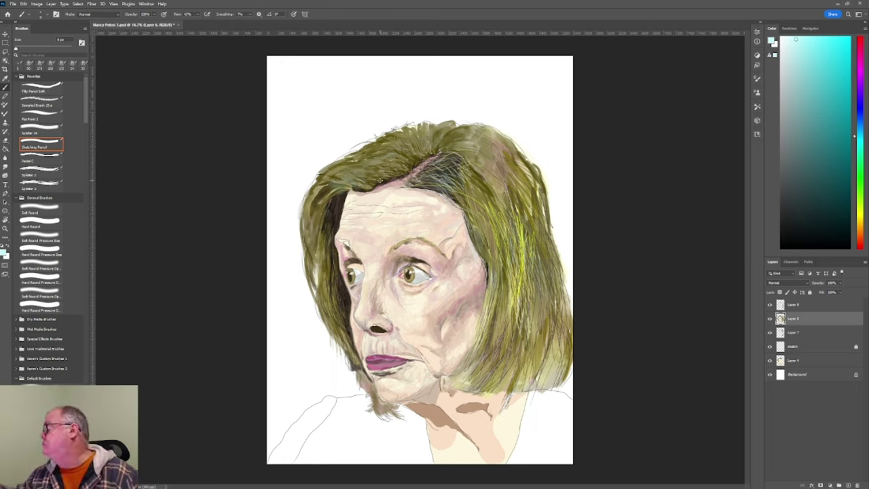
left_click(804, 306)
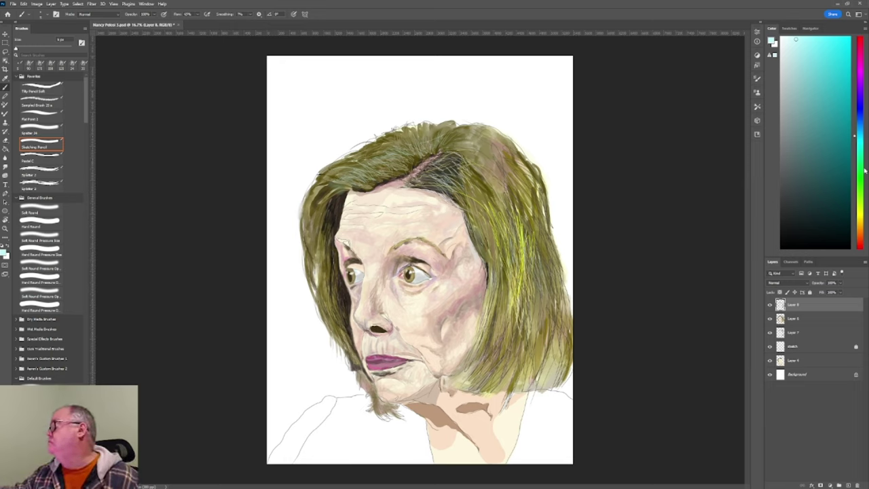
Add a faint orange-yellow stroke along the hair's left edge, then sample a dark brown from the hair
left_click(861, 223)
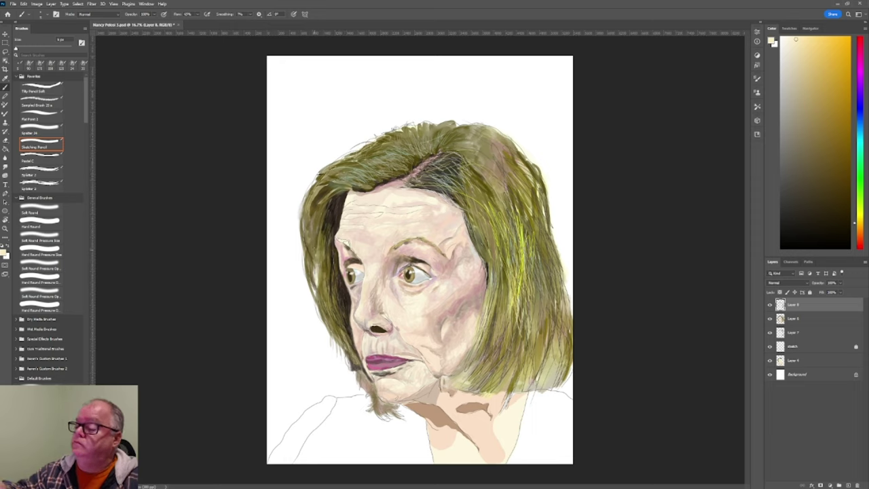
left_click_drag(313, 240, 319, 219)
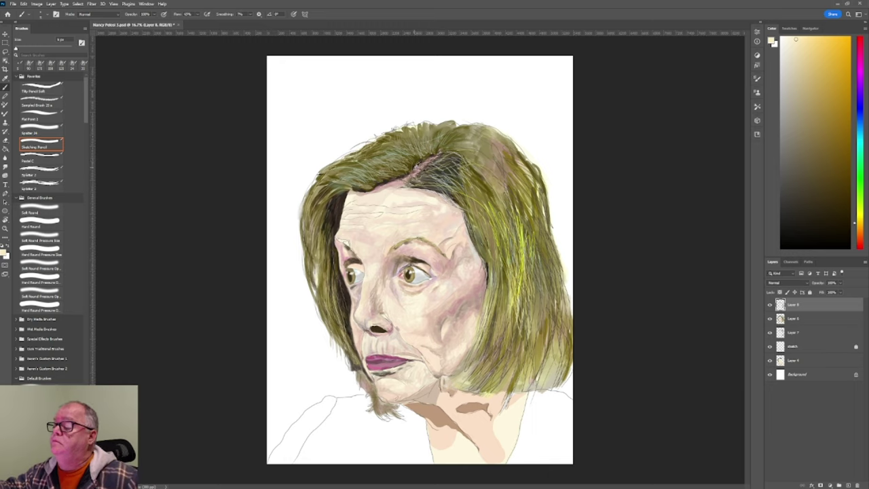
left_click(417, 163, "alt")
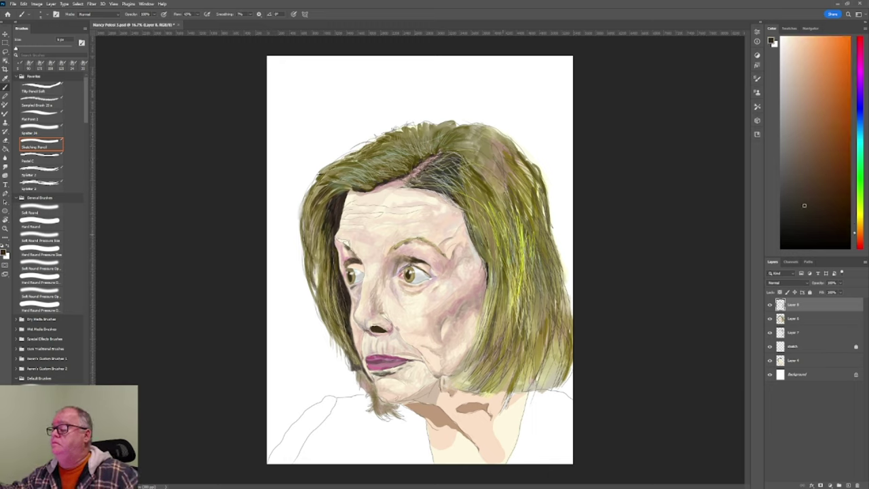
Paint thin dark-brown strands through the middle and right of the hair
left_click_drag(504, 273, 506, 289)
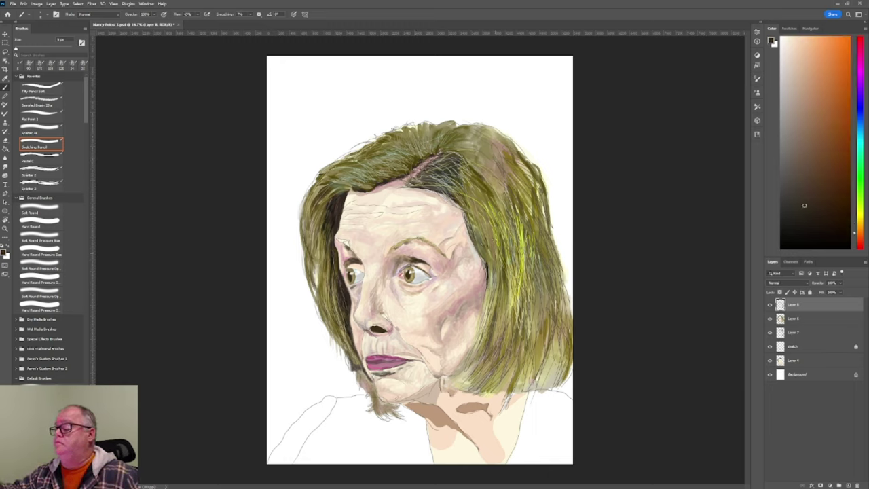
left_click_drag(493, 222, 494, 254)
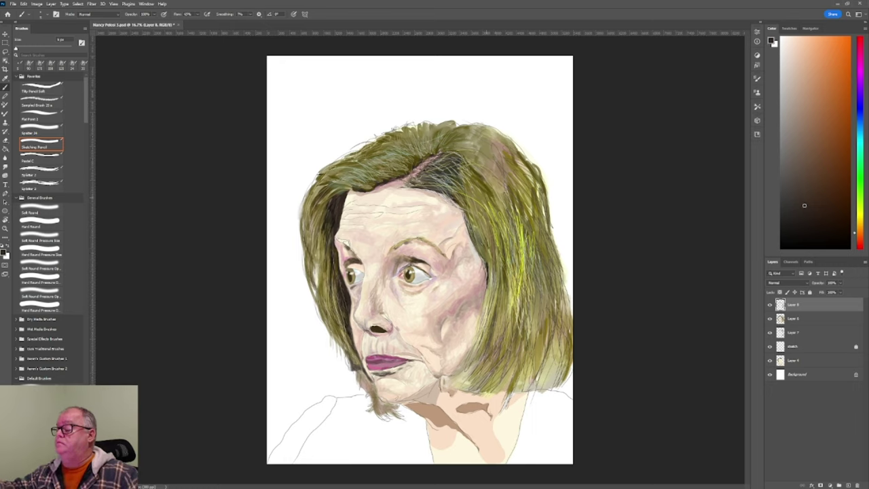
left_click_drag(505, 254, 507, 268)
left_click_drag(498, 225, 500, 244)
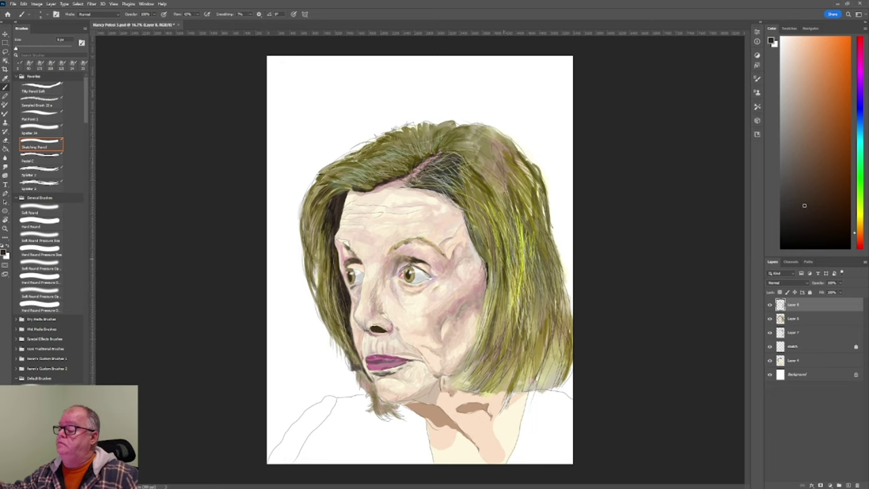
left_click_drag(510, 309, 508, 265)
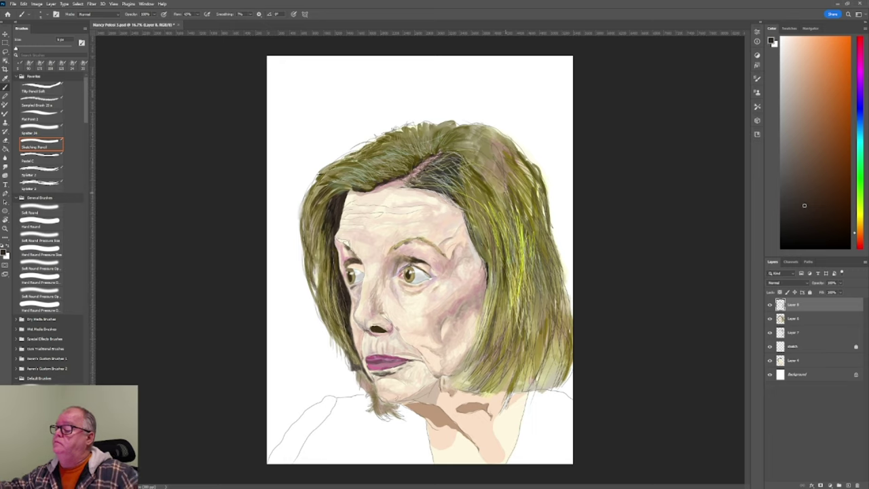
mouse_move(501, 174)
left_mouse_down()
mouse_move(494, 186)
mouse_move(503, 201)
left_mouse_up()
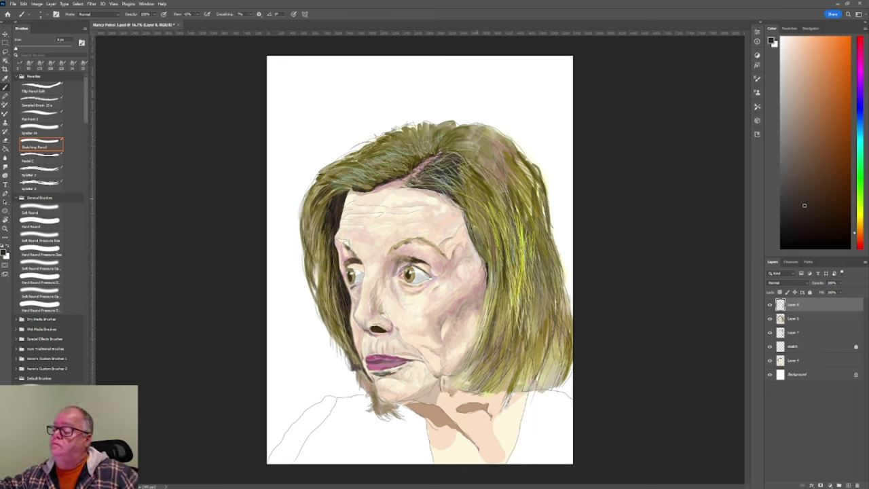
left_click_drag(472, 197, 482, 203)
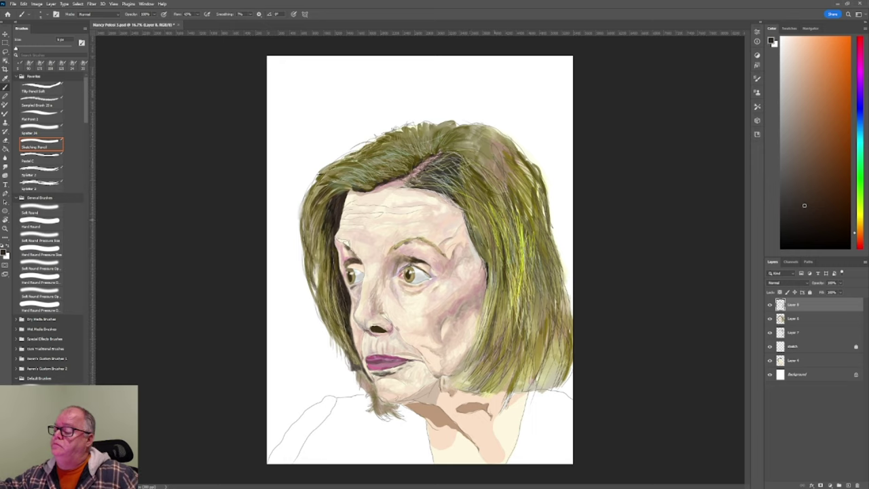
left_click_drag(502, 238, 520, 287)
left_click_drag(522, 226, 520, 268)
left_click_drag(523, 237, 518, 306)
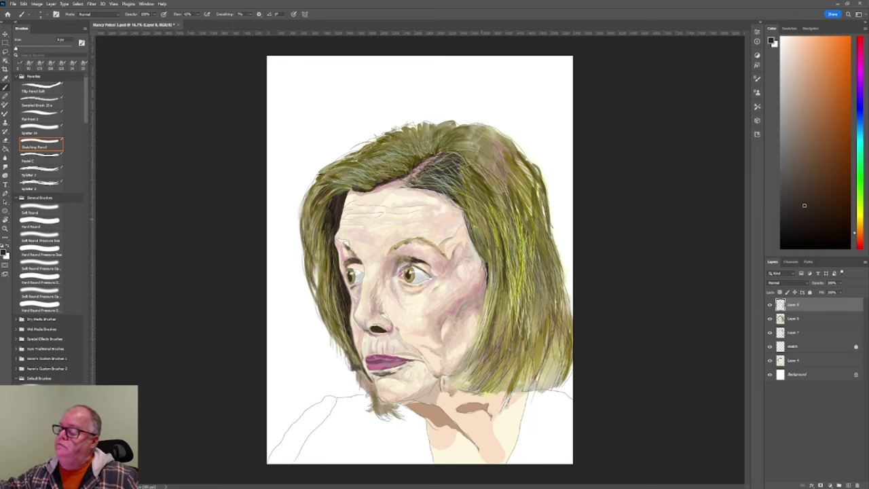
left_click_drag(485, 226, 490, 259)
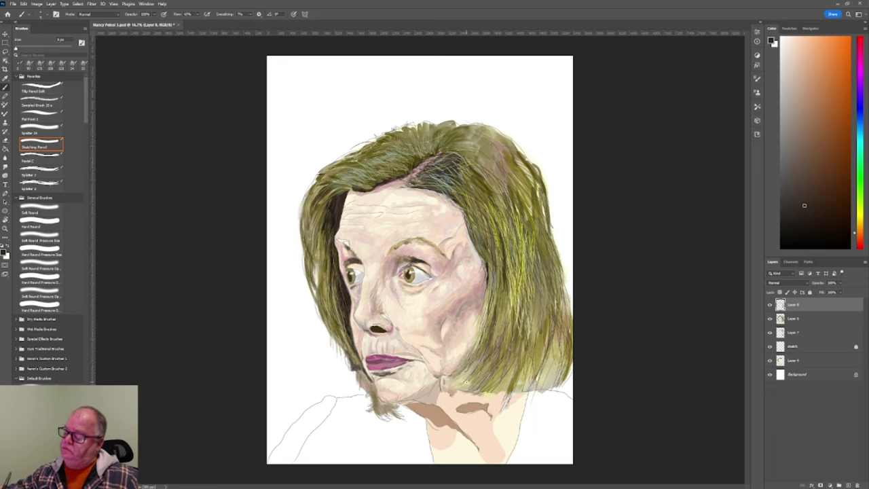
Darken the hair's right edge with more strands, nudging the hue toward yellow-orange
left_click_drag(521, 343, 527, 362)
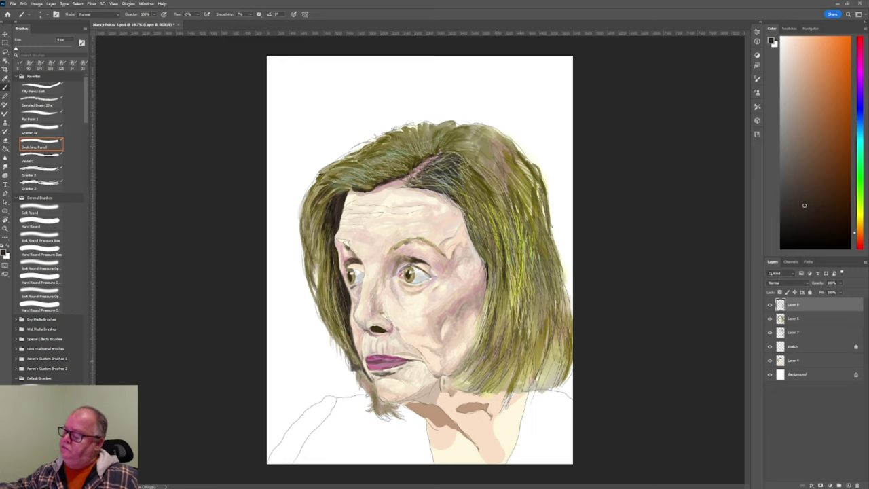
left_click_drag(530, 314, 537, 343)
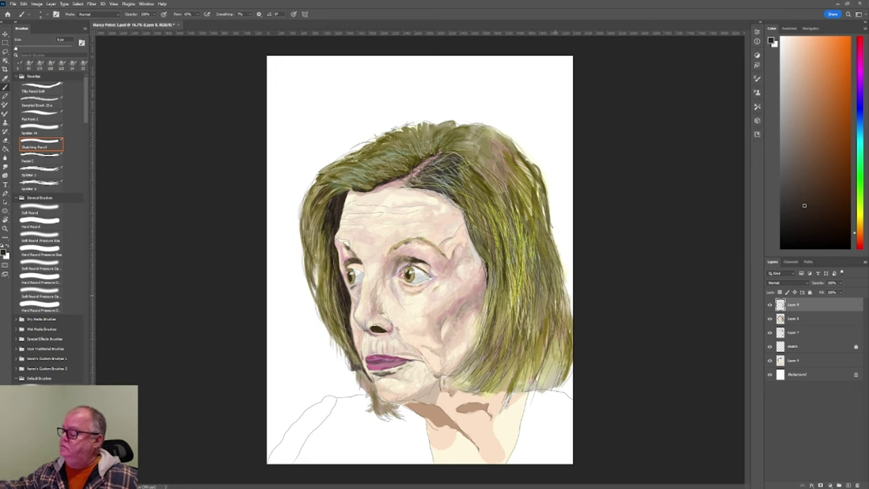
left_click_drag(575, 321, 559, 277)
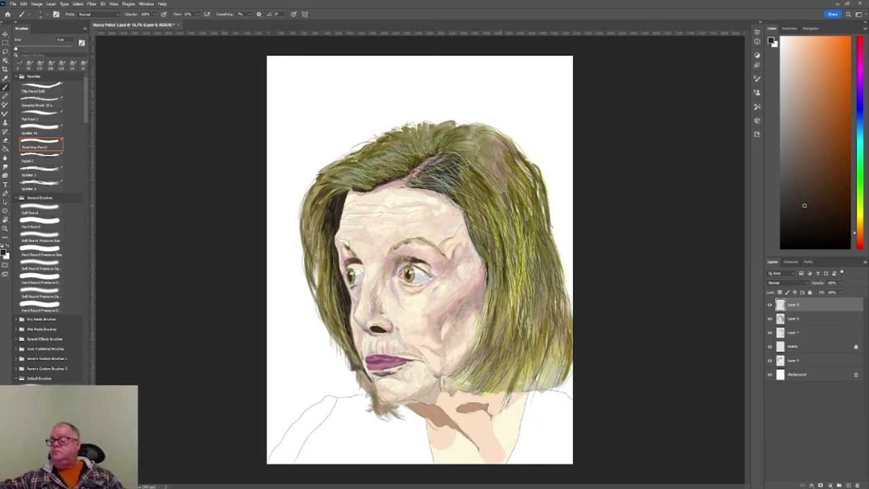
mouse_move(520, 219)
left_mouse_down()
mouse_move(532, 263)
mouse_move(524, 255)
left_mouse_up()
left_click_drag(526, 283, 532, 297)
left_click_drag(515, 228, 521, 238)
left_click_drag(521, 266, 526, 296)
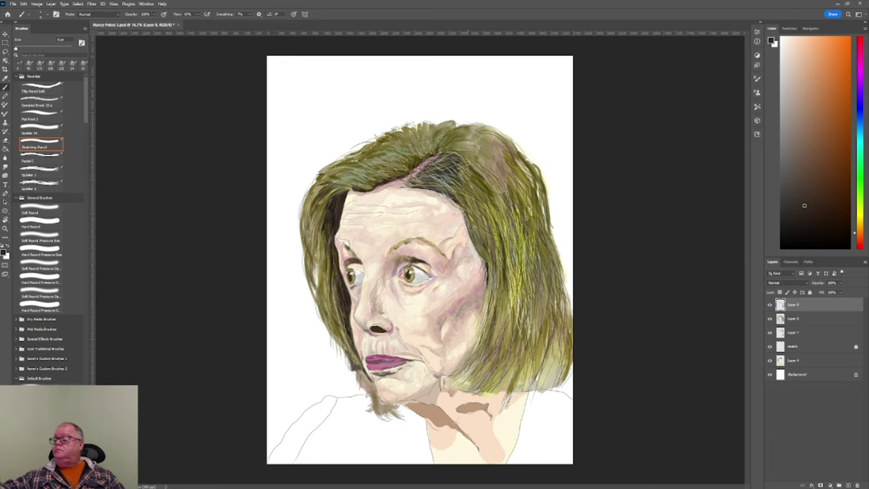
left_click(860, 225)
mouse_move(518, 256)
left_mouse_down()
mouse_move(523, 294)
mouse_move(511, 305)
left_mouse_up()
left_click_drag(511, 272, 504, 337)
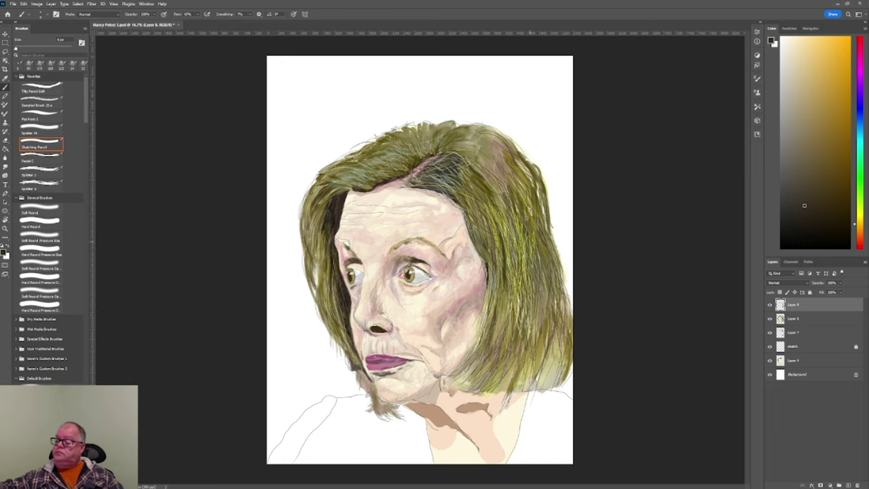
Add small dark strands across the right hair and down its right edge
mouse_move(535, 236)
left_mouse_down()
mouse_move(516, 252)
mouse_move(497, 231)
left_mouse_up()
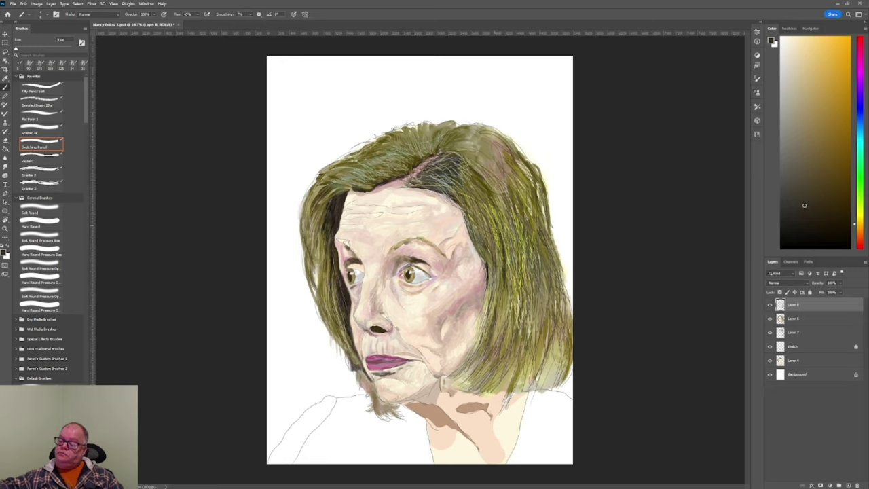
mouse_move(496, 291)
left_mouse_down()
mouse_move(493, 309)
mouse_move(530, 335)
left_mouse_up()
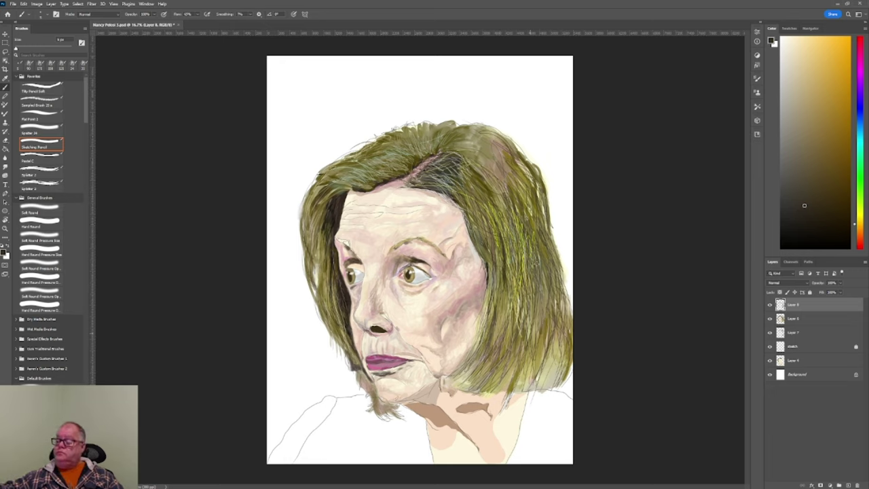
left_click_drag(541, 286, 537, 320)
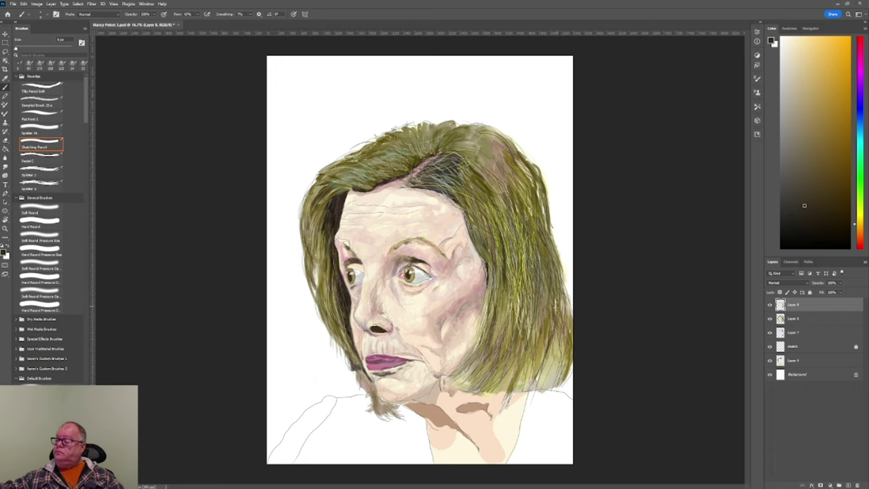
left_click_drag(555, 309, 548, 370)
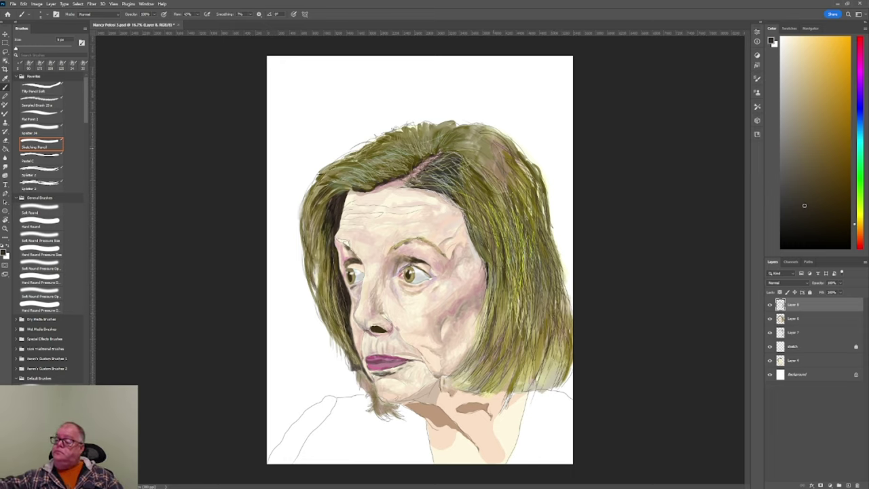
Add fine dark strokes to the top and upper right of the hair
mouse_move(502, 184)
left_mouse_down()
mouse_move(492, 160)
mouse_move(467, 150)
left_mouse_up()
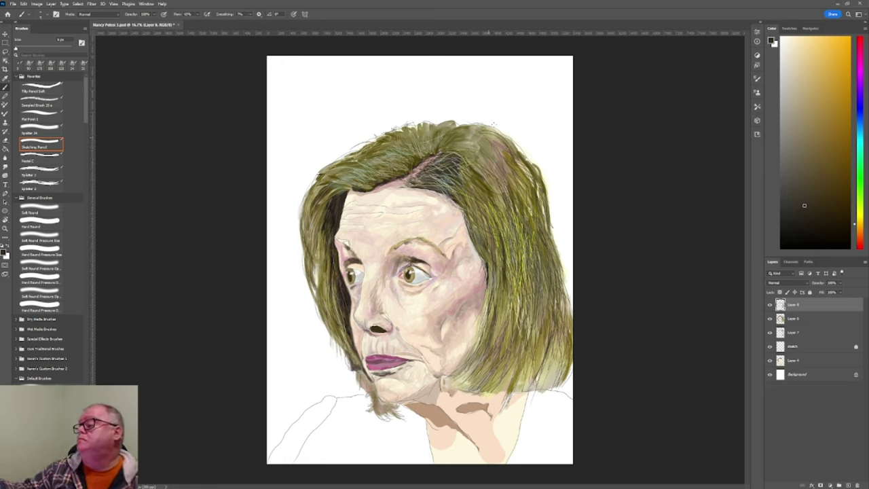
mouse_move(505, 137)
left_mouse_down()
mouse_move(468, 156)
mouse_move(493, 157)
left_mouse_up()
mouse_move(492, 157)
left_mouse_down()
mouse_move(472, 159)
mouse_move(482, 152)
mouse_move(464, 147)
mouse_move(478, 144)
mouse_move(457, 142)
mouse_move(486, 146)
mouse_move(462, 165)
left_mouse_up()
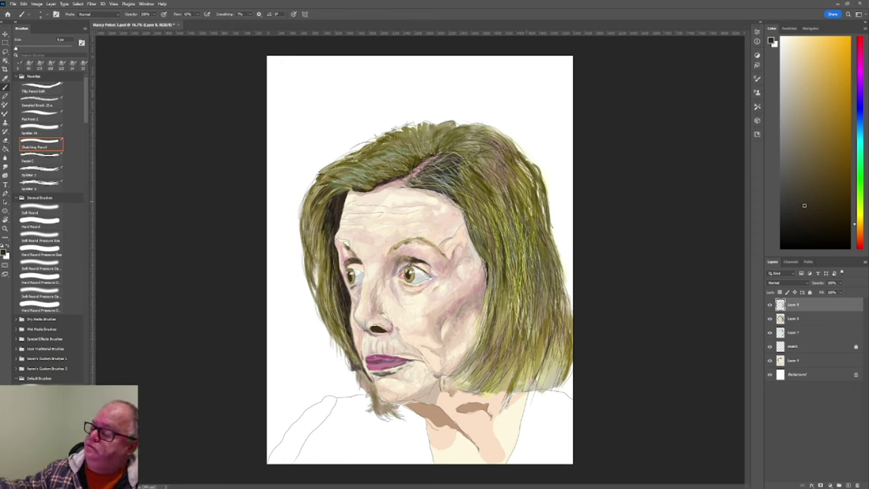
left_click_drag(526, 186, 528, 220)
left_click_drag(507, 156, 511, 164)
left_click_drag(527, 179, 535, 200)
left_click_drag(515, 162, 530, 194)
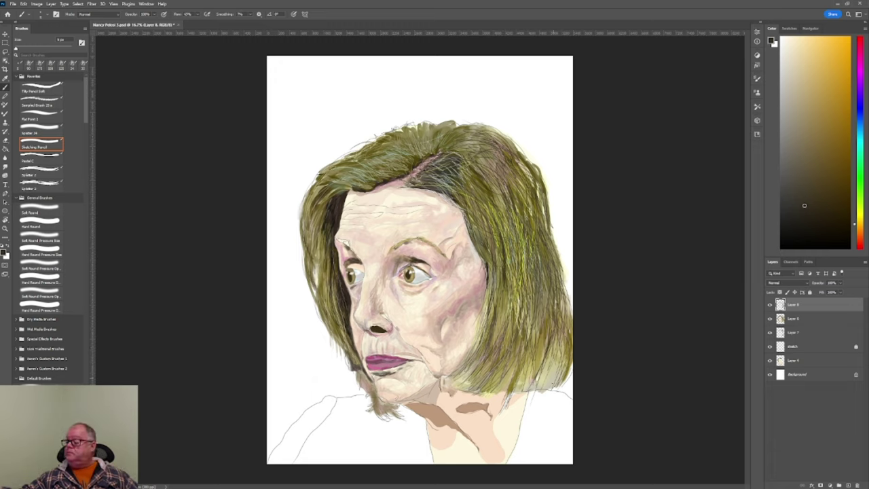
Stroke thin dark strands along the lower-right hair ends and the right edge
mouse_move(555, 348)
left_mouse_down()
mouse_move(558, 370)
mouse_move(557, 358)
mouse_move(543, 360)
left_mouse_up()
left_click_drag(531, 379, 521, 398)
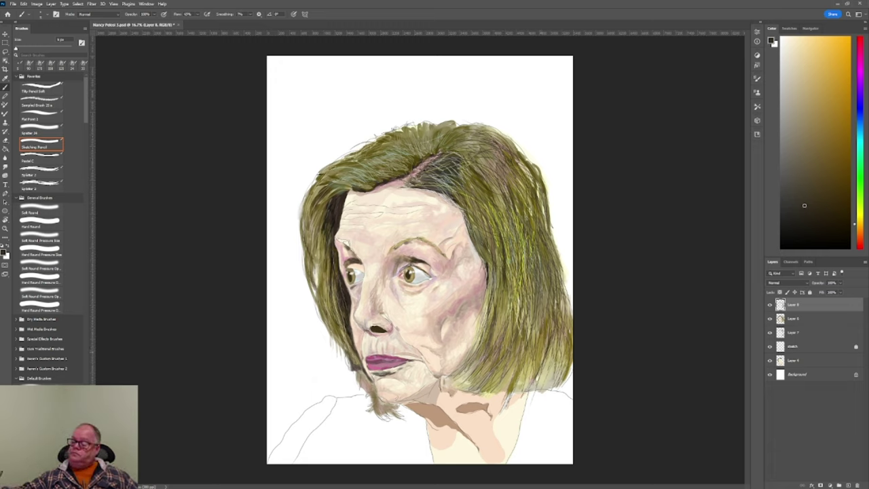
left_click_drag(541, 353, 523, 384)
mouse_move(537, 361)
left_mouse_down()
mouse_move(533, 371)
mouse_move(544, 374)
left_mouse_up()
mouse_move(547, 367)
left_mouse_down()
mouse_move(539, 392)
mouse_move(548, 374)
mouse_move(548, 383)
left_mouse_up()
left_click_drag(556, 337, 553, 370)
left_click_drag(556, 371, 550, 386)
left_click_drag(560, 353, 551, 386)
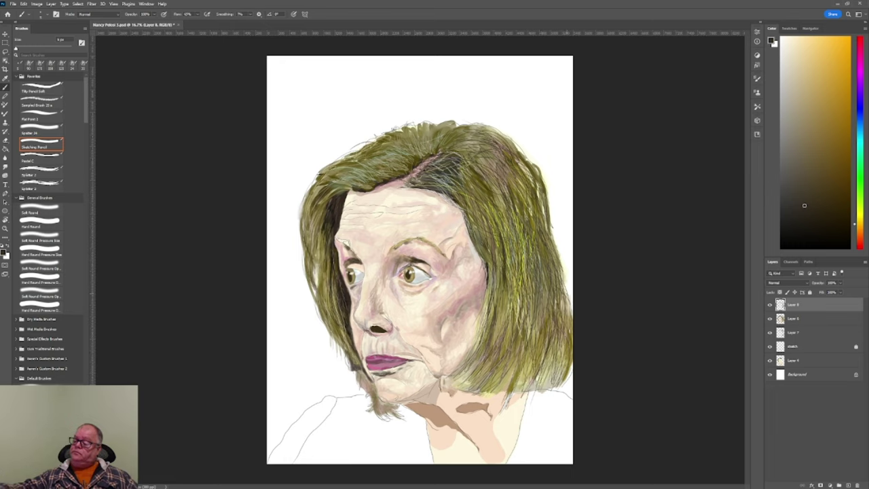
left_click_drag(568, 296, 567, 318)
left_click_drag(566, 320, 564, 334)
left_click_drag(569, 285, 565, 292)
left_click_drag(572, 316, 568, 326)
mouse_move(569, 273)
left_mouse_down()
mouse_move(561, 305)
mouse_move(527, 338)
left_mouse_up()
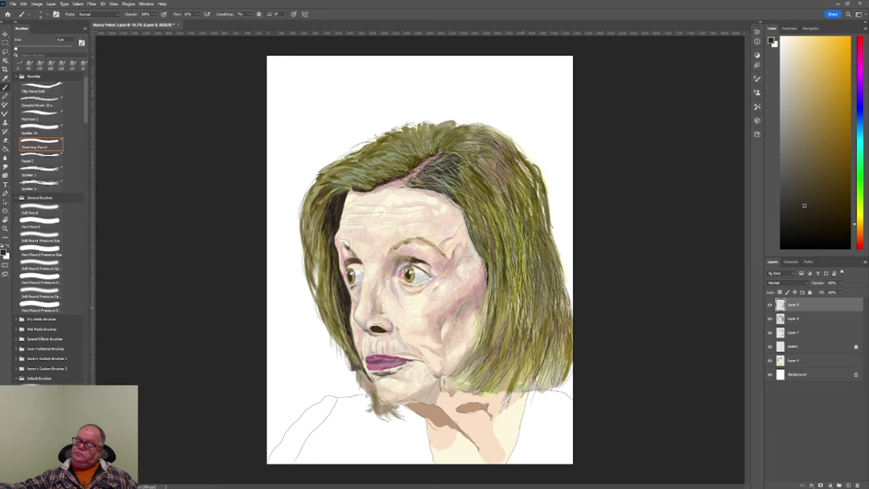
Add small dark strokes through the right and lower-right hair
mouse_move(523, 298)
left_mouse_down()
mouse_move(515, 322)
mouse_move(504, 311)
left_mouse_up()
mouse_move(500, 321)
left_mouse_down()
mouse_move(476, 374)
mouse_move(490, 370)
left_mouse_up()
mouse_move(498, 357)
left_mouse_down()
mouse_move(480, 378)
mouse_move(493, 362)
mouse_move(501, 385)
mouse_move(516, 379)
left_mouse_up()
left_click_drag(515, 381, 506, 398)
left_click_drag(532, 349, 519, 383)
left_click_drag(532, 362, 530, 396)
left_click_drag(543, 390, 537, 396)
Fill in more thin dark strokes in the mid-right hair and lower-right ends
left_click_drag(542, 327, 538, 341)
mouse_move(539, 308)
left_mouse_down()
mouse_move(521, 325)
mouse_move(518, 307)
left_mouse_up()
mouse_move(522, 307)
left_mouse_down()
mouse_move(515, 326)
mouse_move(508, 308)
left_mouse_up()
left_click_drag(508, 291, 504, 307)
left_click_drag(504, 313, 499, 334)
left_click_drag(503, 299, 501, 316)
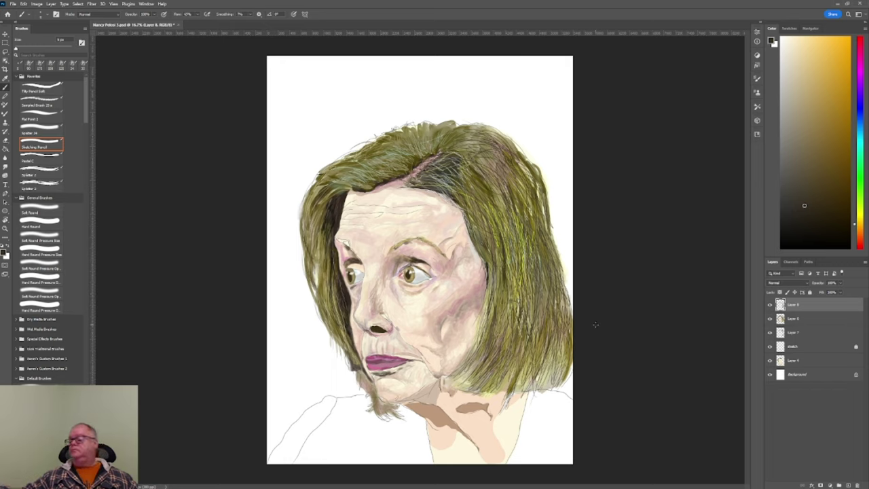
left_click_drag(547, 374, 542, 386)
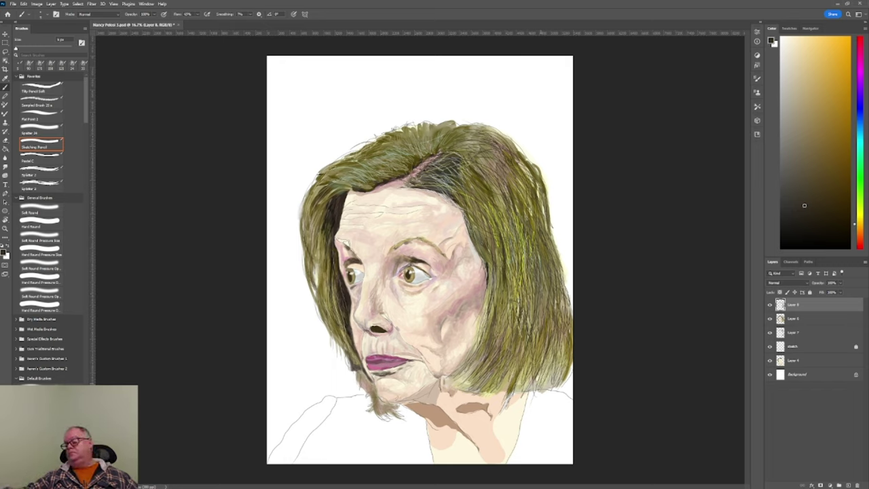
left_click_drag(556, 354, 550, 379)
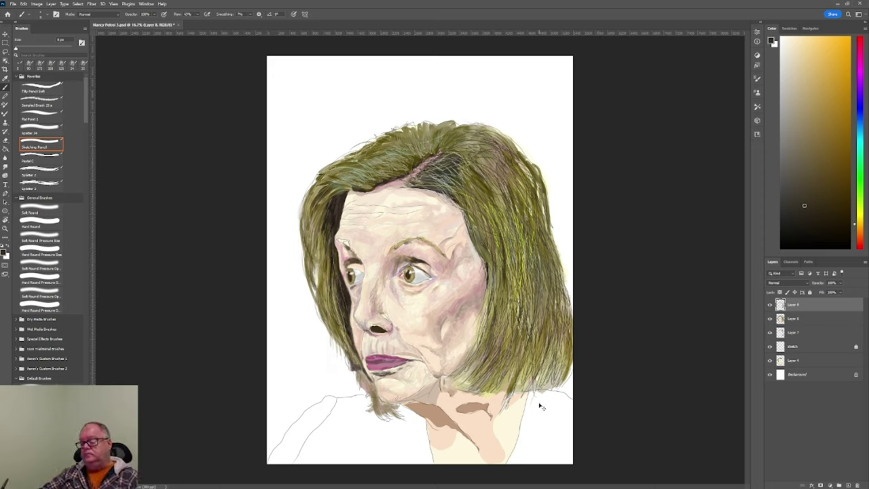
Save the portrait, then sample an orange-brown from the hair for the pencil brush
key("ctrl+s")
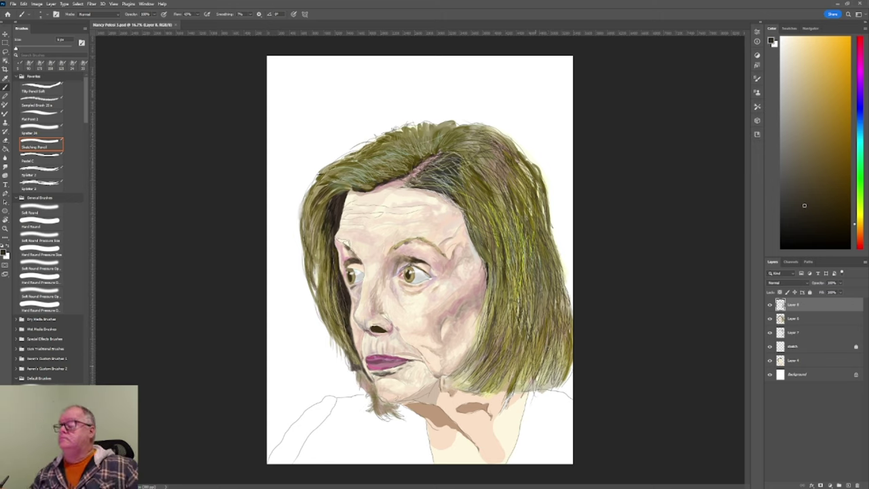
key("i")
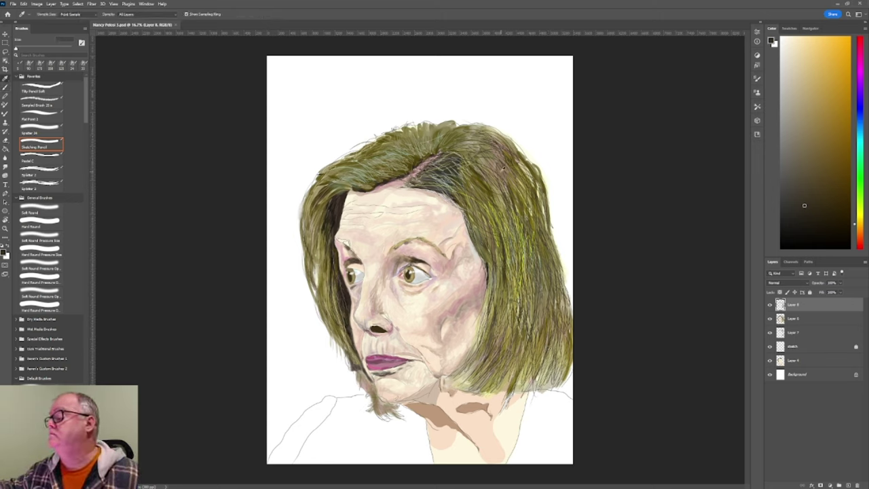
left_click(501, 166)
key("b")
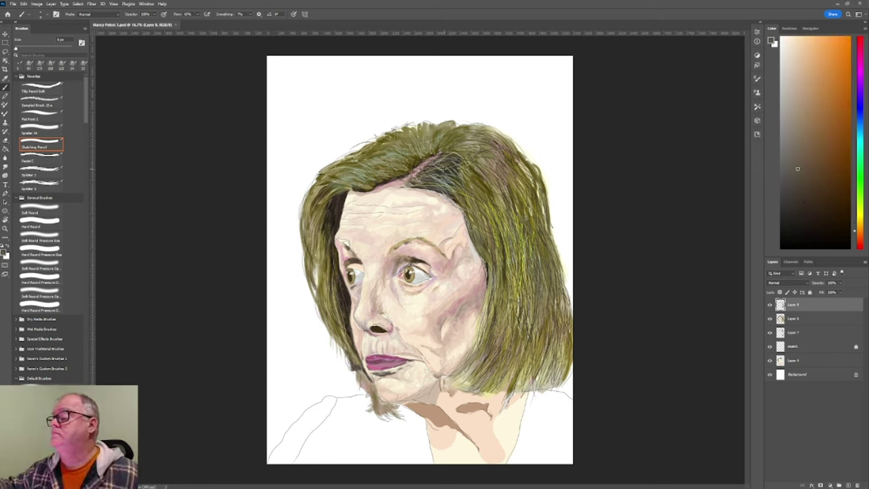
left_click(435, 173)
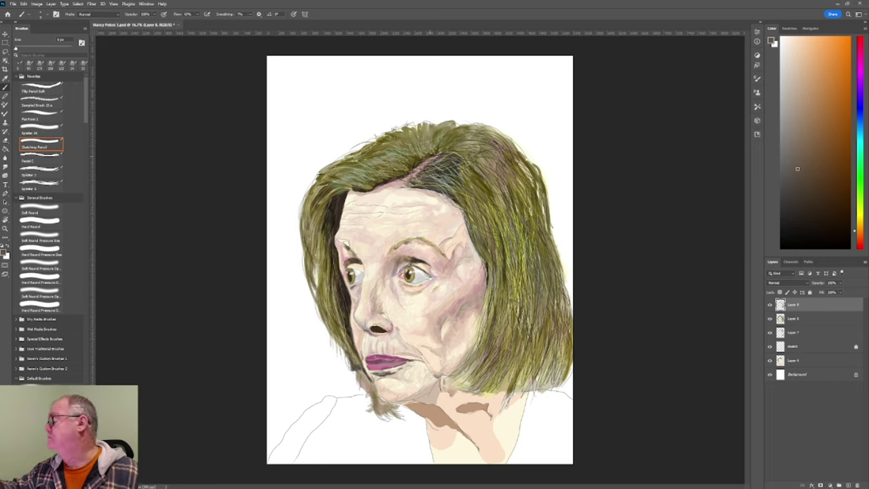
On Layer 6, sample a lighter tone from the hair and return to the pencil brush
left_click(796, 319)
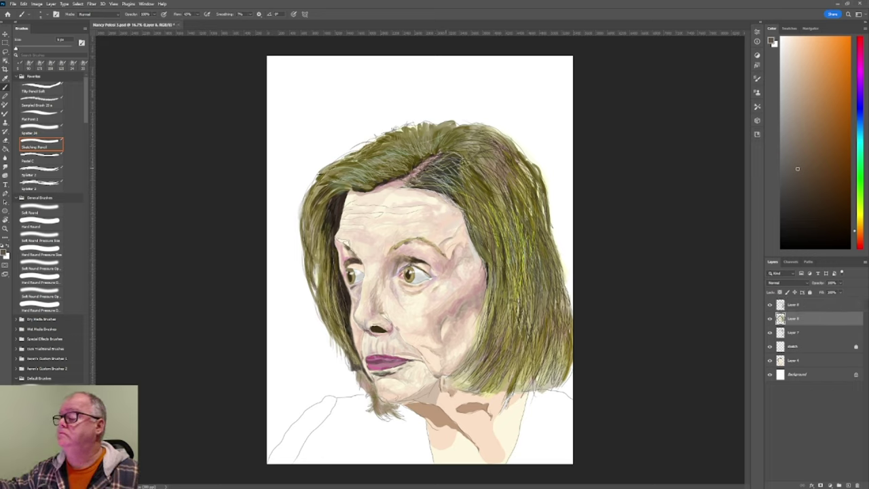
key("i")
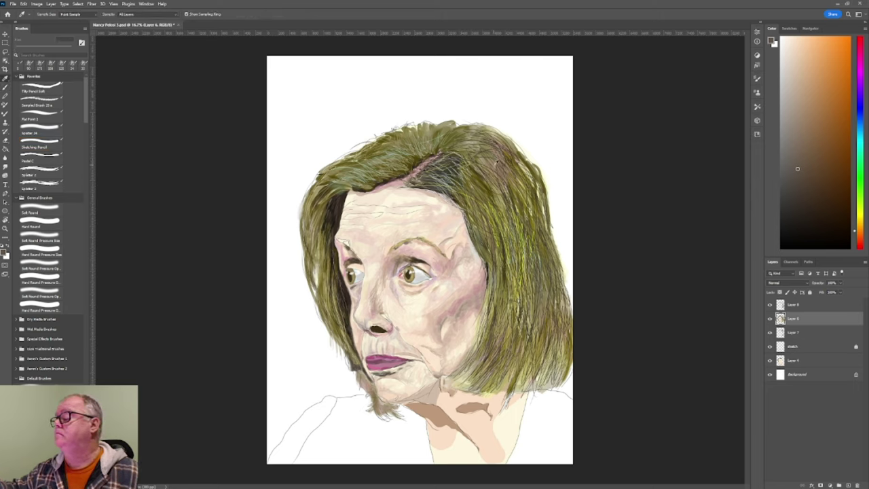
left_click(498, 162)
key("b")
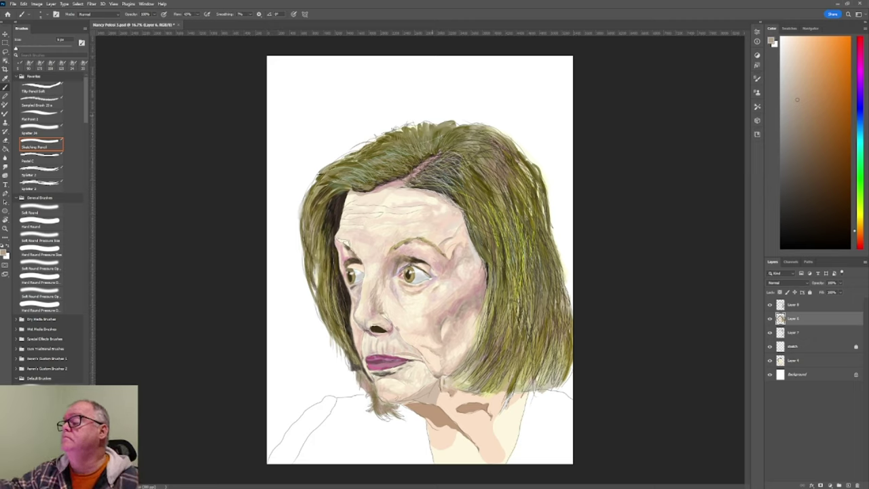
Move the painting colour from light blue through darker shades to black, then select Layer 7
left_click(862, 114)
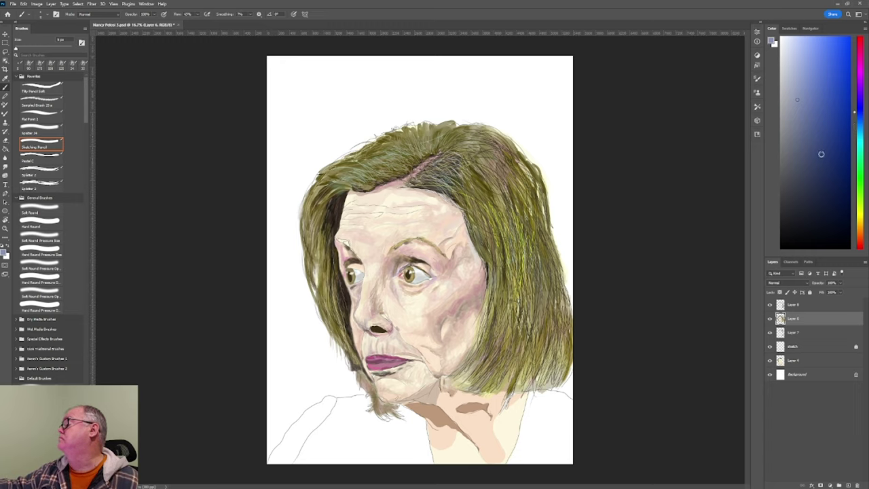
left_click(809, 148)
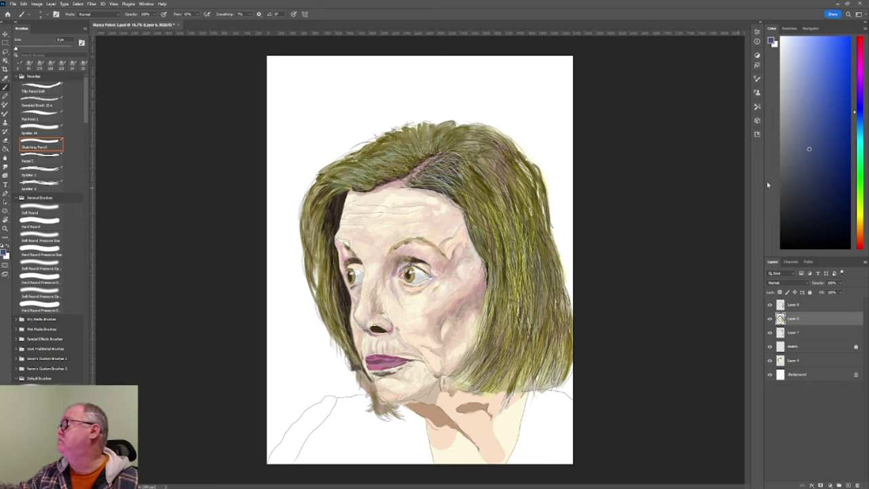
left_click(803, 190)
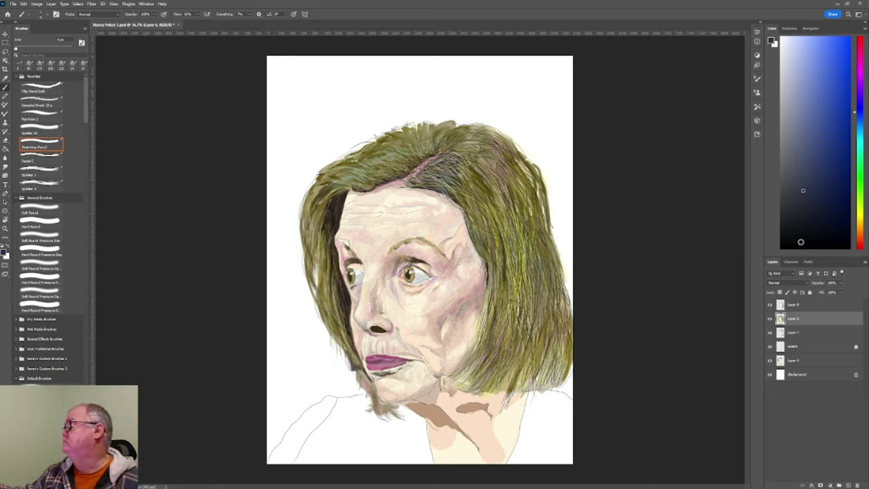
left_click(782, 248)
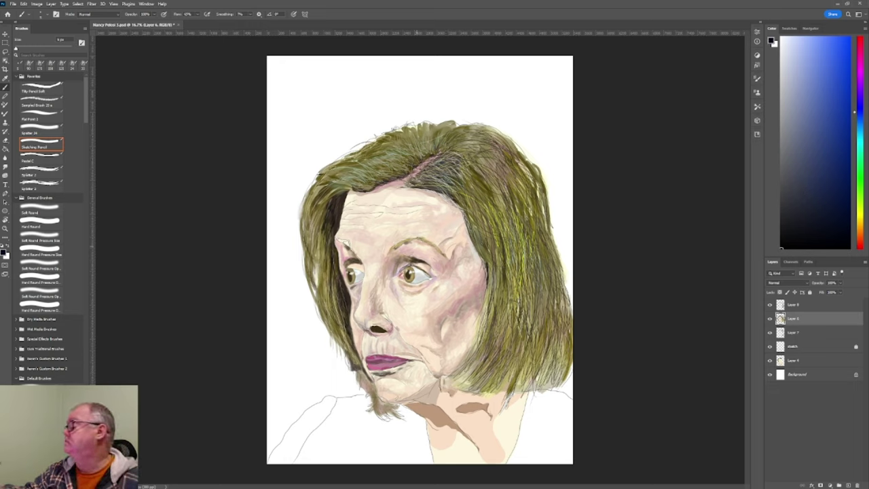
left_click(803, 335)
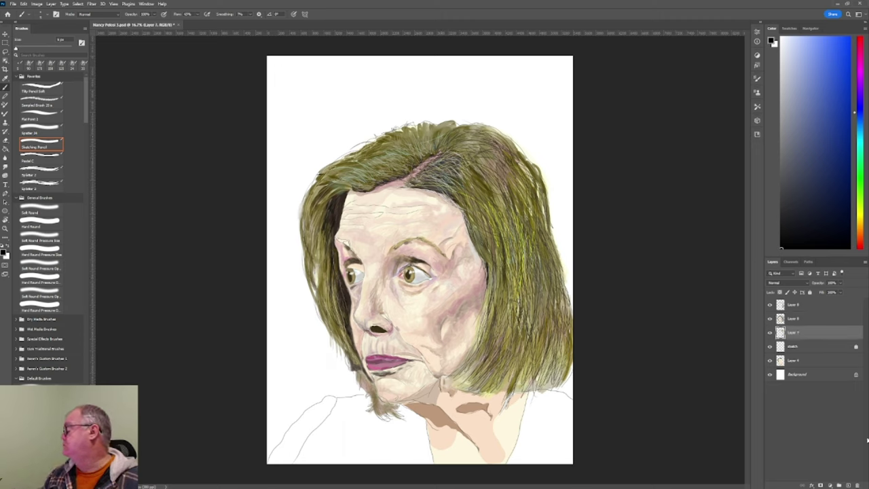
left_click(770, 333)
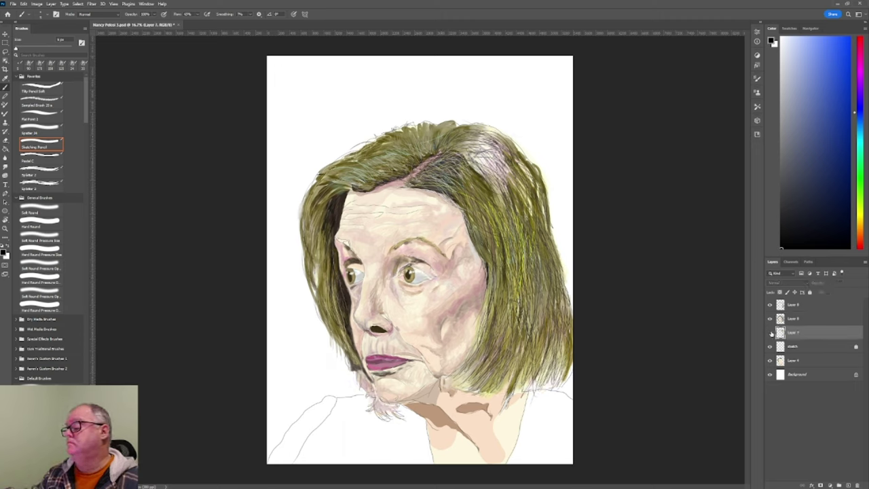
left_click(770, 333)
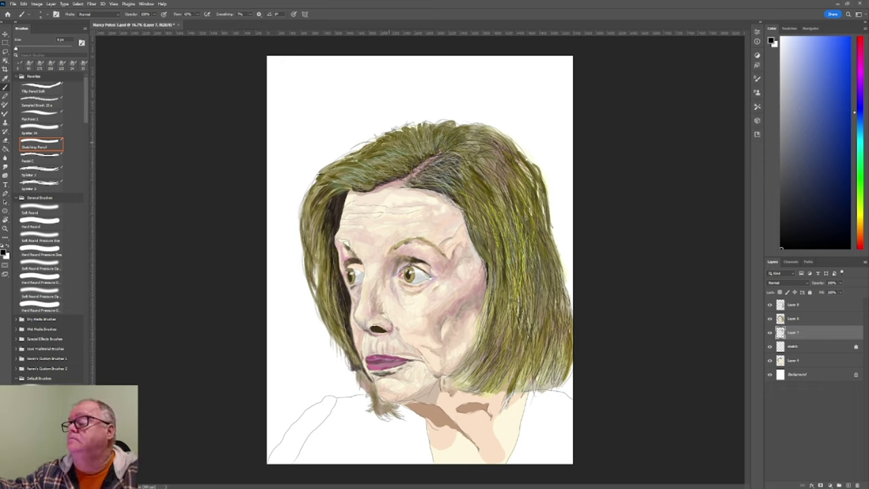
On Layer 8, paint short black strands down the right and lower-right hair
left_click(799, 307)
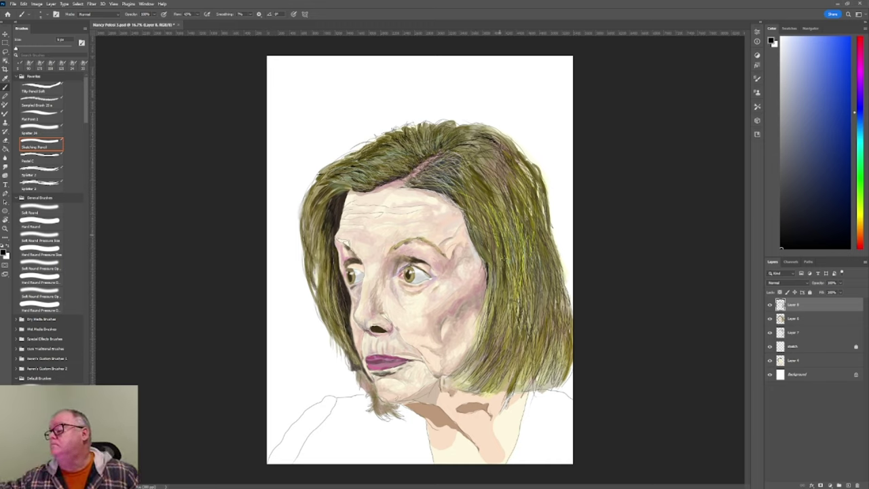
left_click_drag(502, 239, 503, 251)
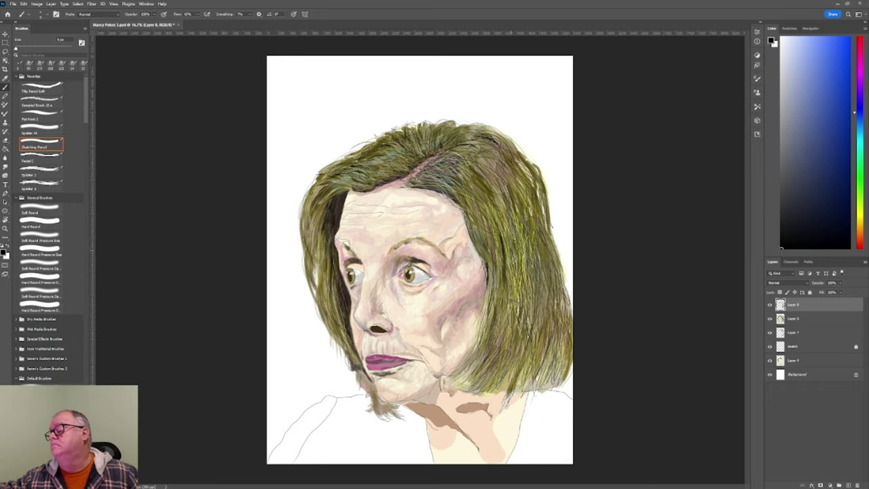
mouse_move(513, 260)
left_mouse_down()
mouse_move(525, 280)
mouse_move(524, 261)
mouse_move(531, 264)
mouse_move(533, 252)
mouse_move(539, 261)
mouse_move(536, 315)
left_mouse_up()
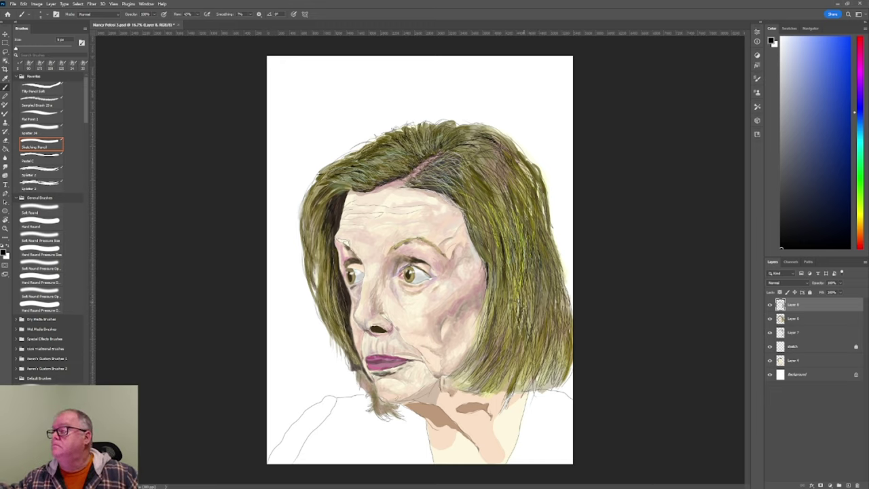
mouse_move(509, 328)
left_mouse_down()
mouse_move(505, 347)
mouse_move(514, 337)
mouse_move(503, 314)
mouse_move(498, 355)
left_mouse_up()
left_click_drag(496, 343, 496, 354)
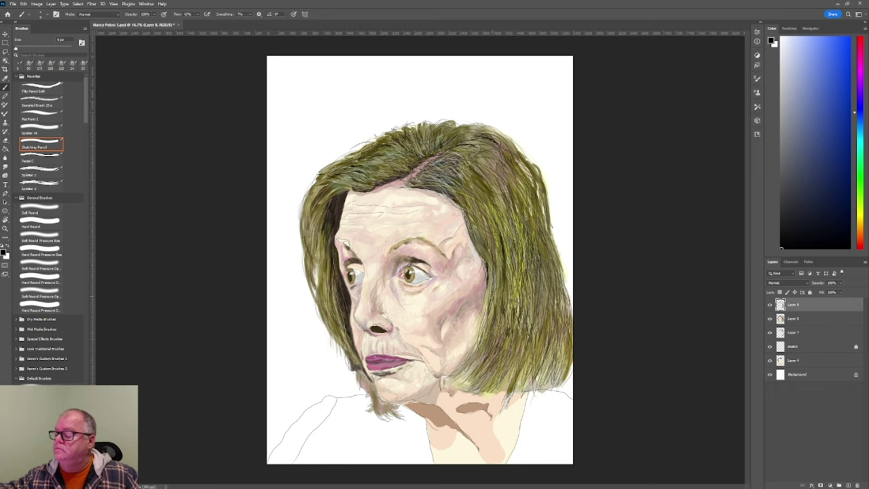
left_click_drag(484, 310, 480, 331)
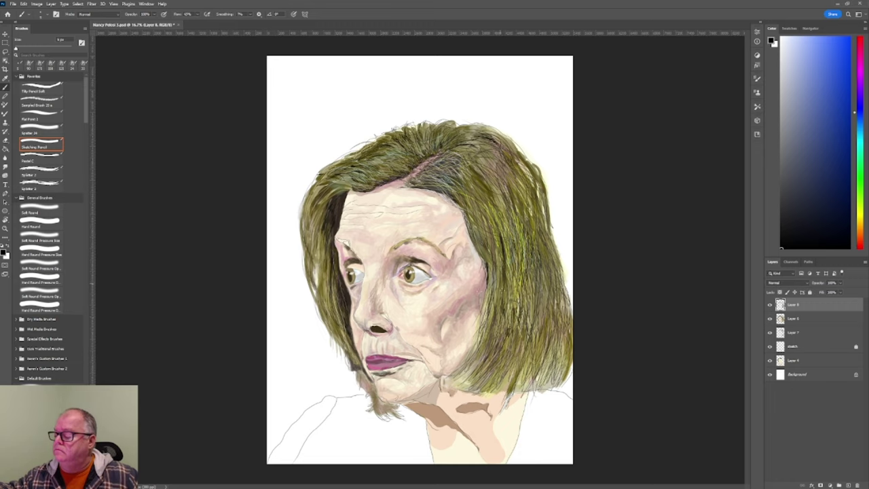
left_click_drag(497, 293, 493, 303)
mouse_move(501, 275)
left_mouse_down()
mouse_move(495, 287)
mouse_move(497, 276)
left_mouse_up()
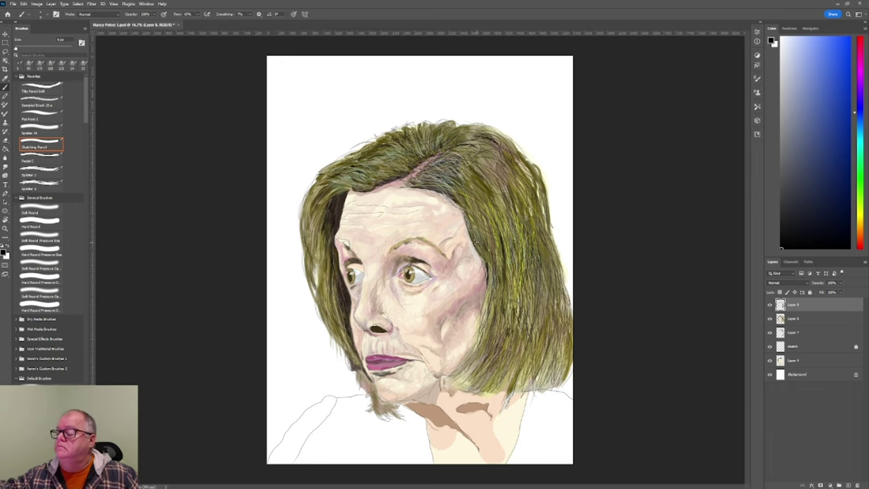
Add black strands up the right side into the upper right of the hair
mouse_move(493, 235)
left_mouse_down()
mouse_move(484, 247)
mouse_move(497, 251)
left_mouse_up()
left_click_drag(500, 212, 496, 230)
mouse_move(507, 220)
left_mouse_down()
mouse_move(497, 240)
mouse_move(504, 233)
left_mouse_up()
mouse_move(506, 201)
left_mouse_down()
mouse_move(498, 214)
mouse_move(491, 198)
left_mouse_up()
mouse_move(505, 202)
left_mouse_down()
mouse_move(496, 205)
mouse_move(503, 199)
mouse_move(487, 178)
left_mouse_up()
left_click_drag(493, 158, 490, 171)
mouse_move(498, 161)
left_mouse_down()
mouse_move(488, 169)
mouse_move(505, 187)
left_mouse_up()
mouse_move(501, 163)
left_mouse_down()
mouse_move(494, 175)
mouse_move(502, 178)
left_mouse_up()
left_click_drag(518, 176, 511, 191)
left_click_drag(507, 165, 500, 174)
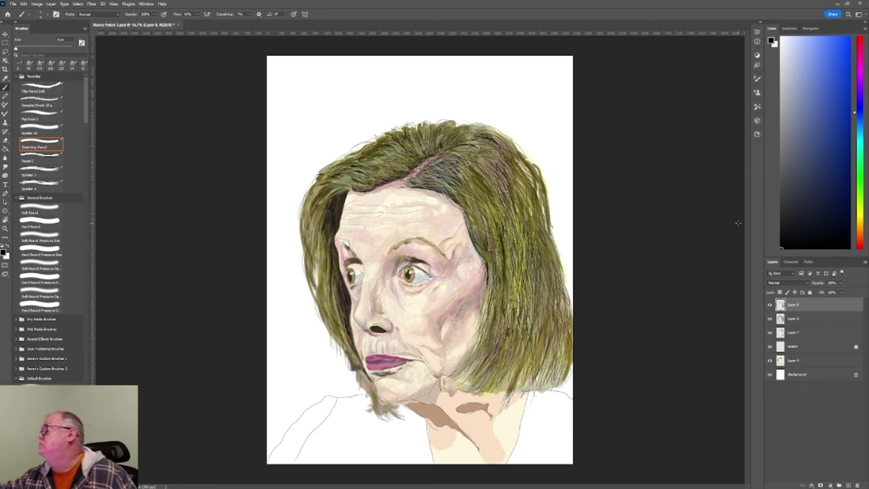
Pick a tan-yellow colour and paint yellowish strands on the hair's right side
left_click(862, 224)
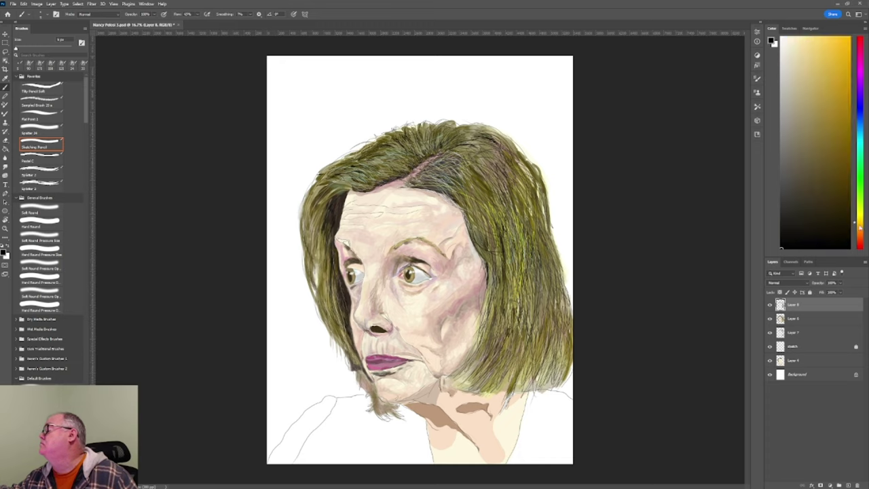
left_click(860, 230)
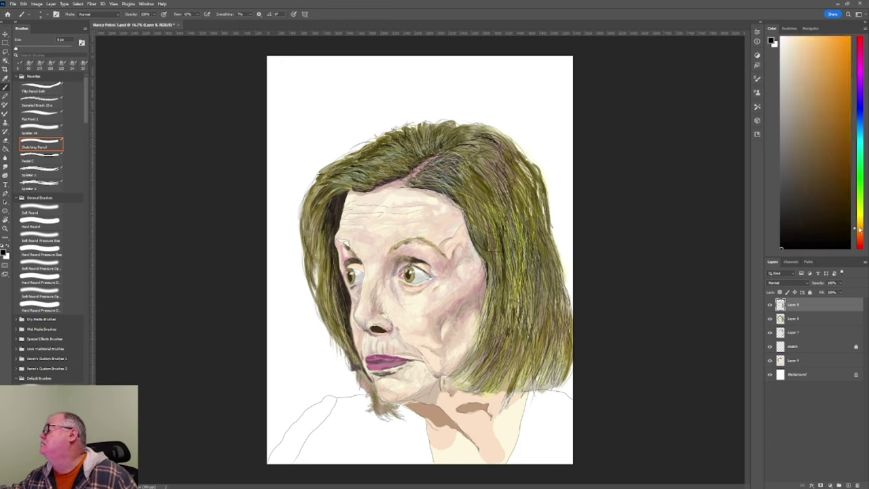
left_click(823, 87)
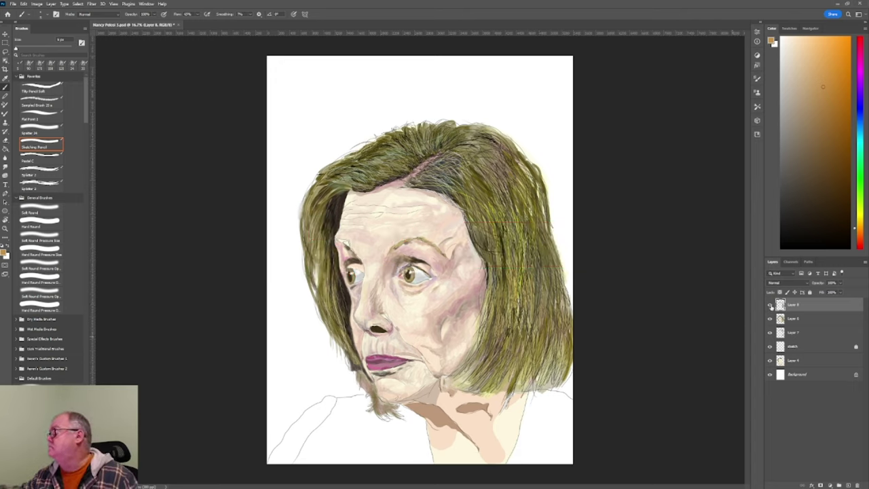
left_click_drag(863, 219, 863, 213)
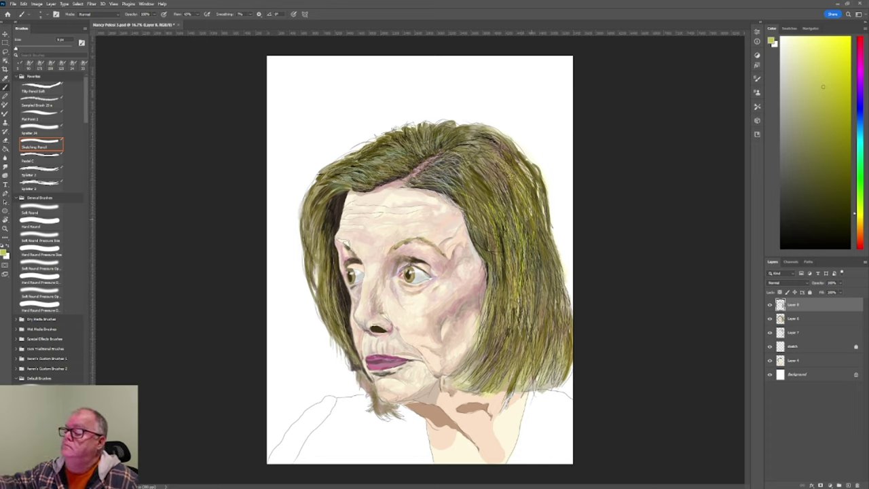
left_click_drag(507, 167, 510, 182)
left_click_drag(526, 246, 526, 262)
left_click_drag(531, 225, 535, 240)
left_click_drag(538, 251, 541, 265)
left_click_drag(526, 211, 529, 227)
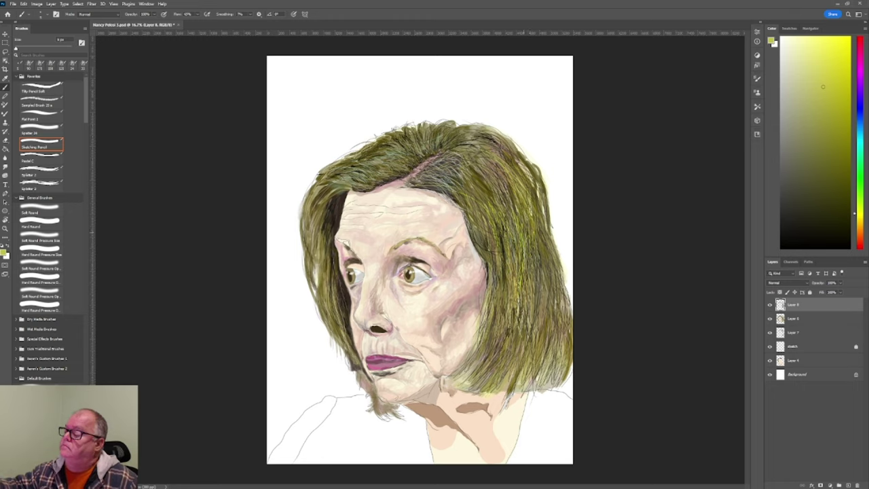
Switch to bright yellow and paint highlight strands down the hair's right side
left_click(850, 39)
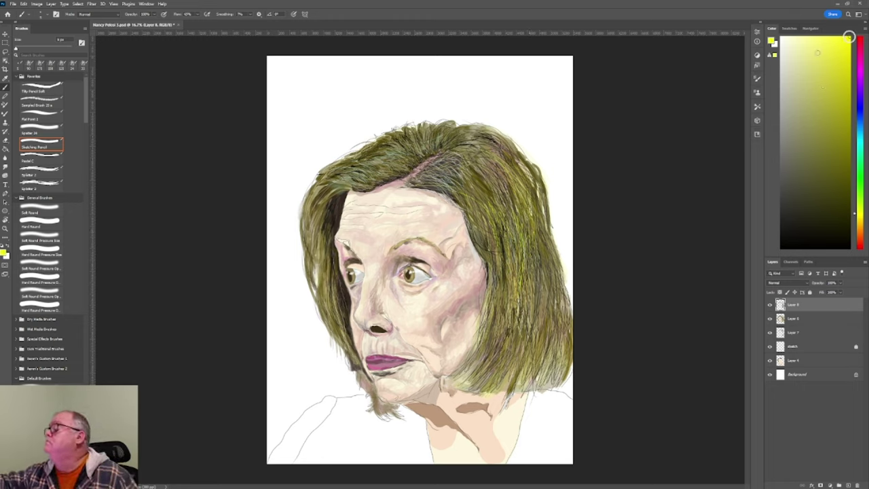
left_click_drag(503, 161, 525, 208)
left_click_drag(527, 217, 530, 236)
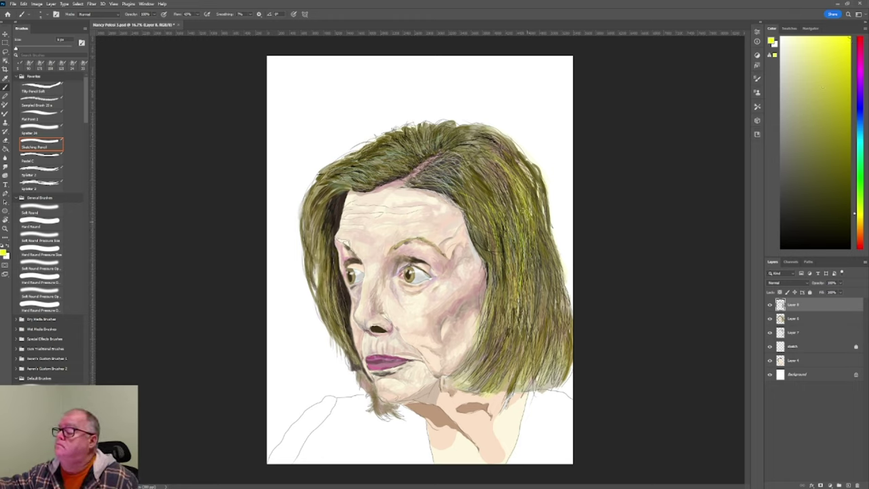
left_click_drag(515, 186, 527, 218)
left_click_drag(524, 220, 504, 311)
left_click_drag(506, 265, 506, 306)
left_click_drag(506, 251, 507, 279)
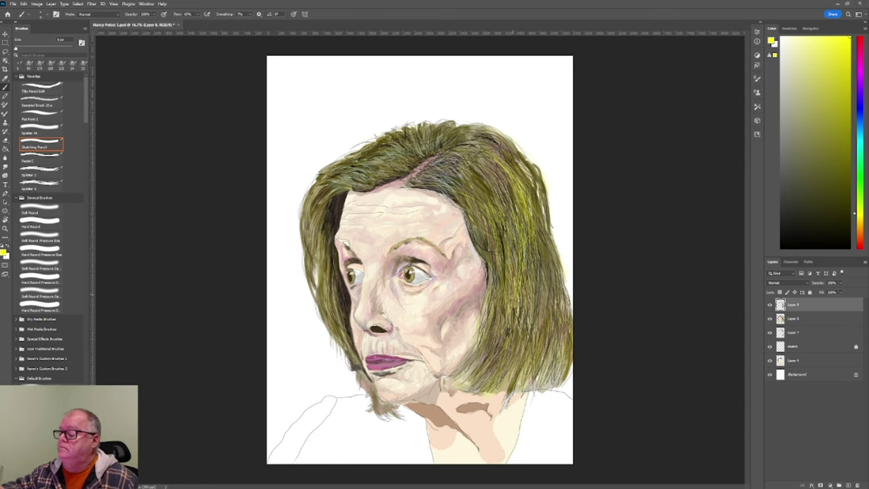
left_click_drag(491, 350, 499, 377)
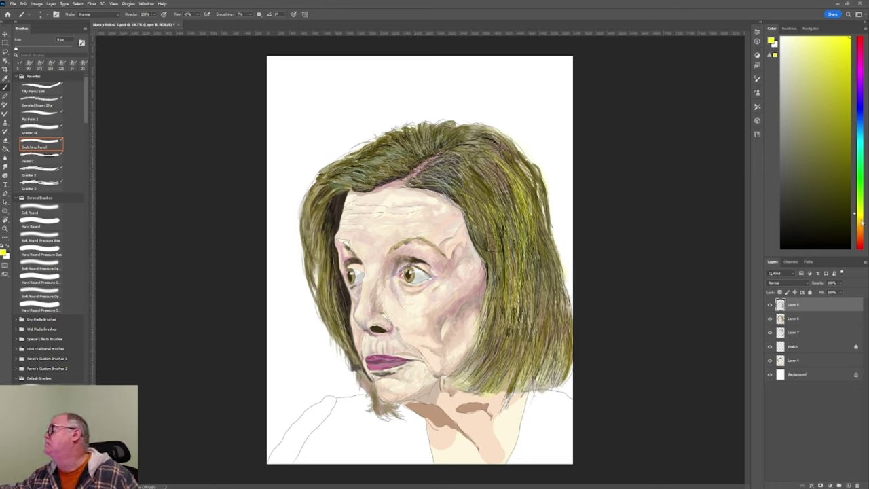
Pick a pale light yellow and add faint strands over the right side of the hair
left_click(862, 220)
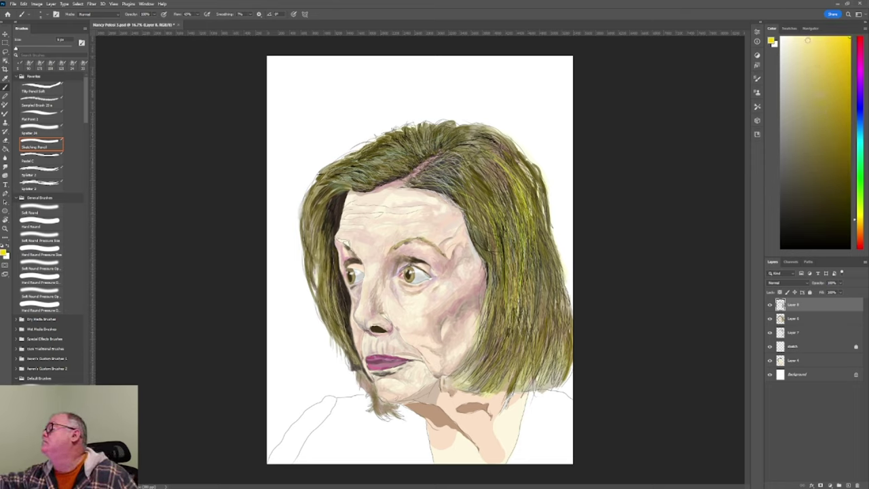
left_click(811, 40)
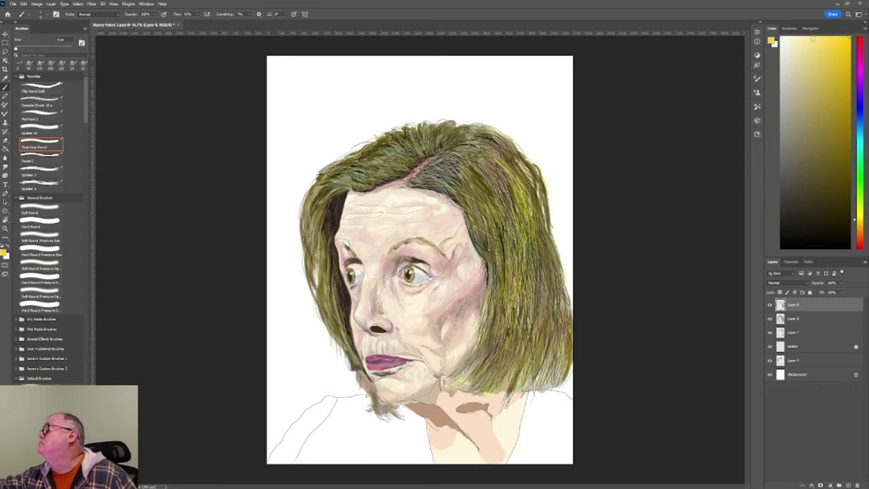
left_click(813, 40)
mouse_move(499, 272)
left_mouse_down()
mouse_move(499, 245)
mouse_move(522, 196)
left_mouse_up()
left_click_drag(525, 216, 522, 199)
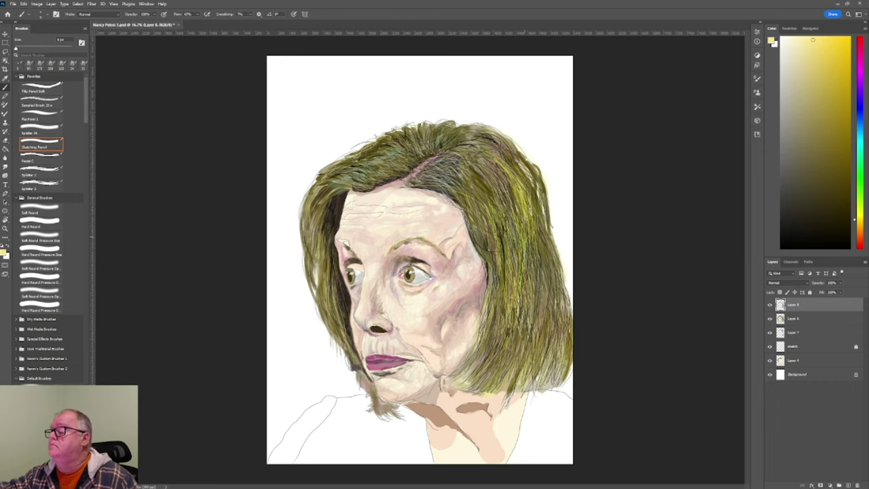
left_click_drag(528, 288, 526, 264)
left_click_drag(530, 225, 528, 206)
left_click_drag(522, 277, 522, 257)
mouse_move(519, 313)
left_mouse_down()
mouse_move(523, 288)
mouse_move(509, 299)
mouse_move(508, 269)
left_mouse_up()
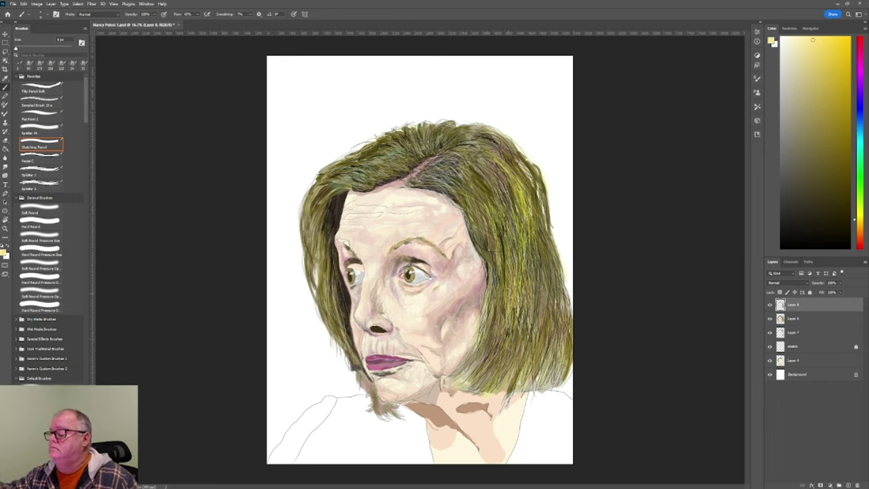
left_click_drag(529, 343, 529, 316)
mouse_move(499, 161)
left_mouse_down()
mouse_move(489, 144)
mouse_move(505, 163)
left_mouse_up()
left_click_drag(496, 152, 489, 146)
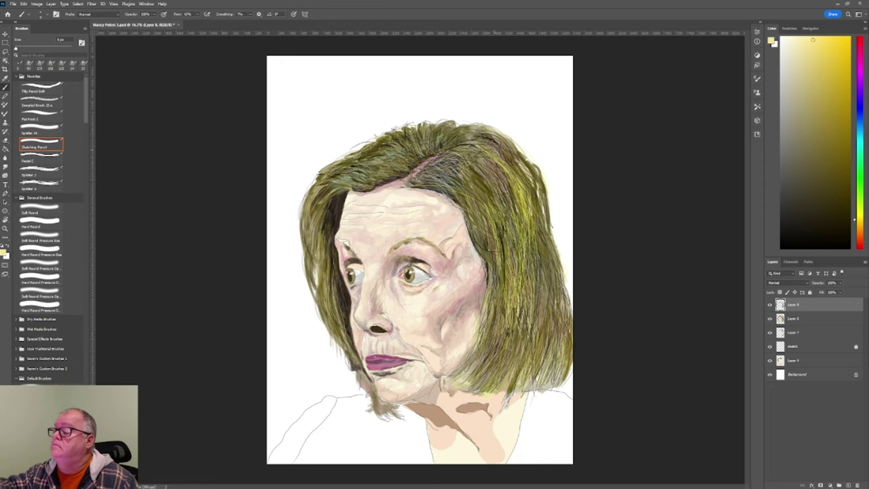
left_click(795, 319)
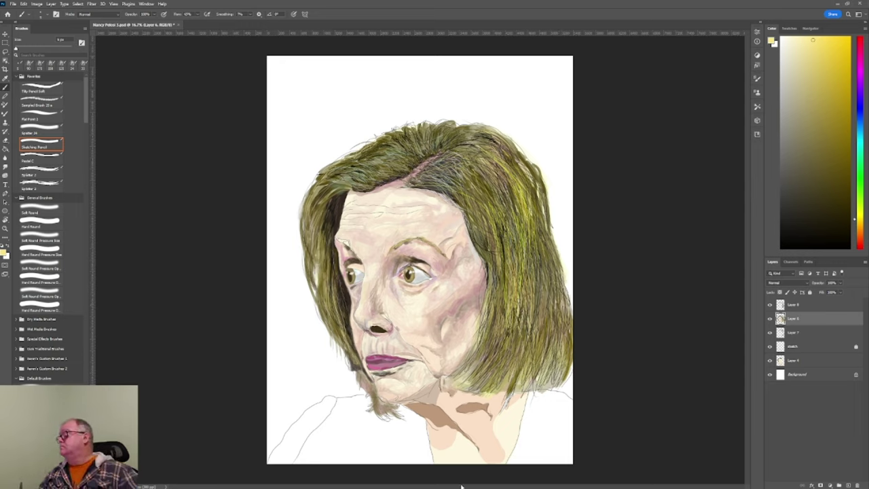
left_click(805, 332)
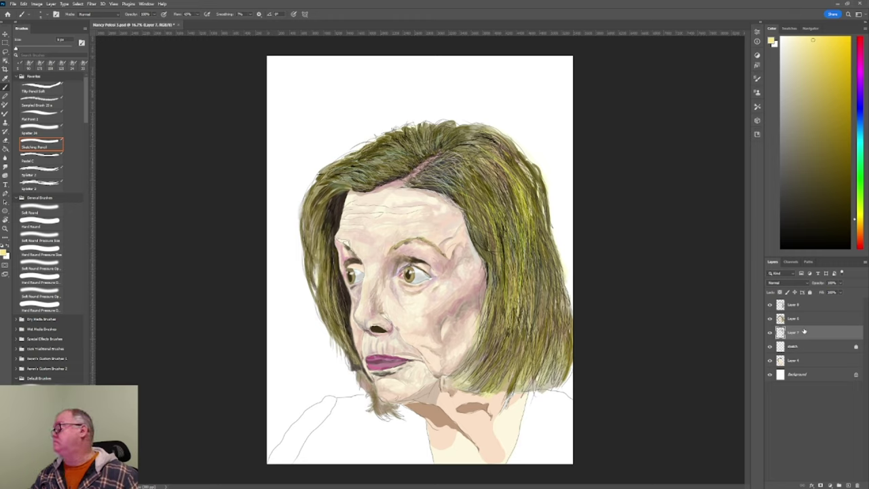
left_click(803, 307)
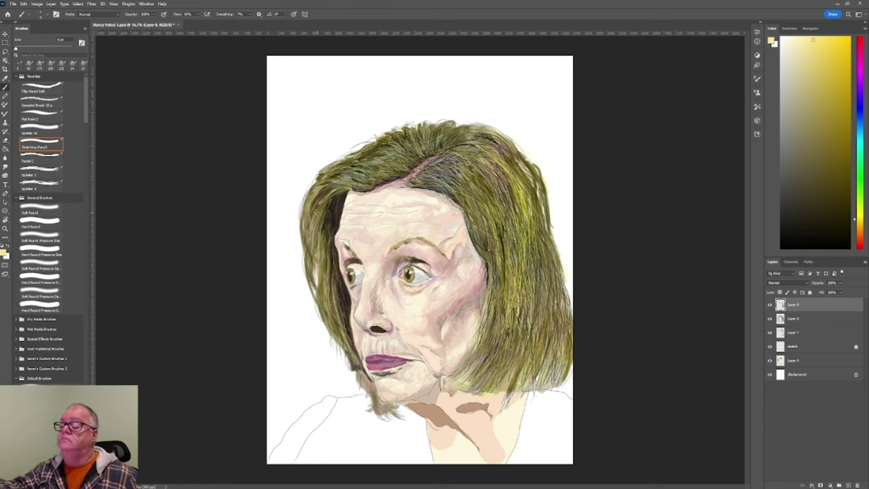
Sample an olive-tan hair colour, select Layer 6, and pick a larger hair-strand brush
key("i")
left_click(313, 214)
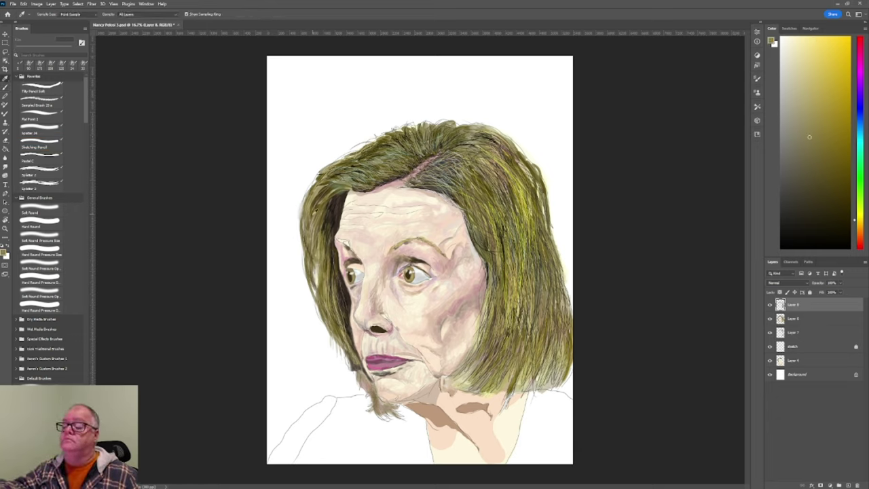
left_click(799, 320)
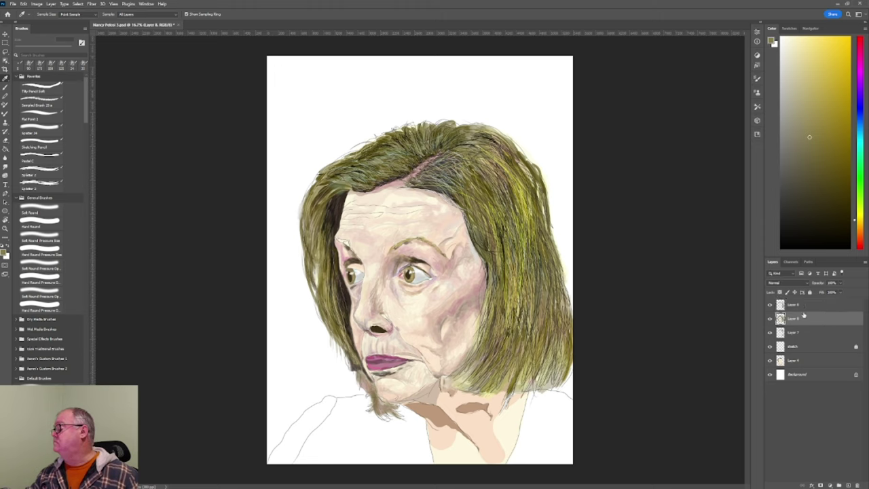
key("b")
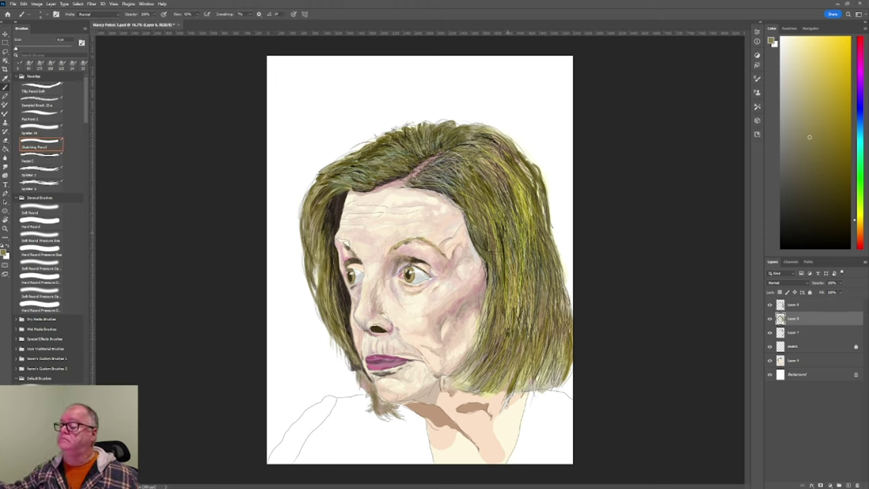
left_click(39, 130)
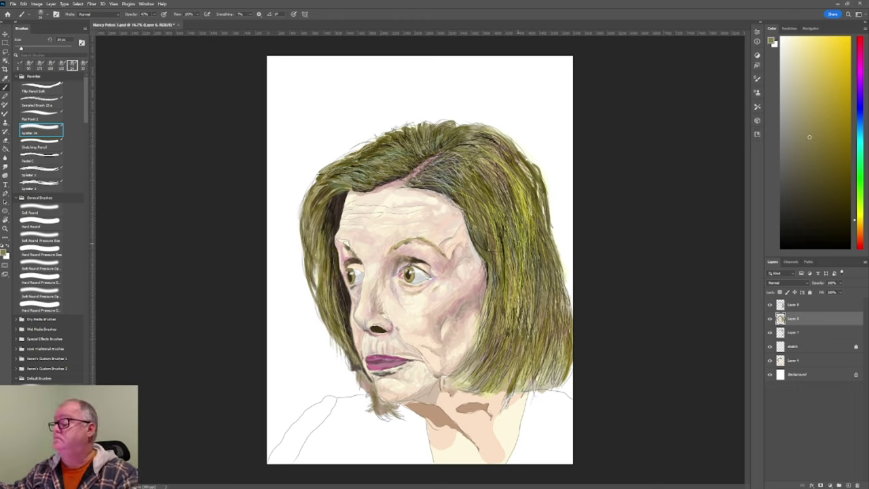
key("bracketright")
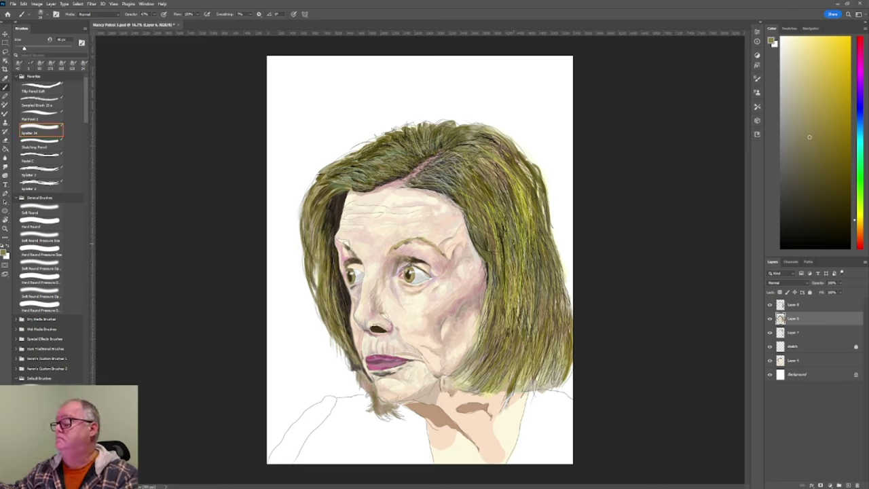
key("bracketright")
key("bracketright")
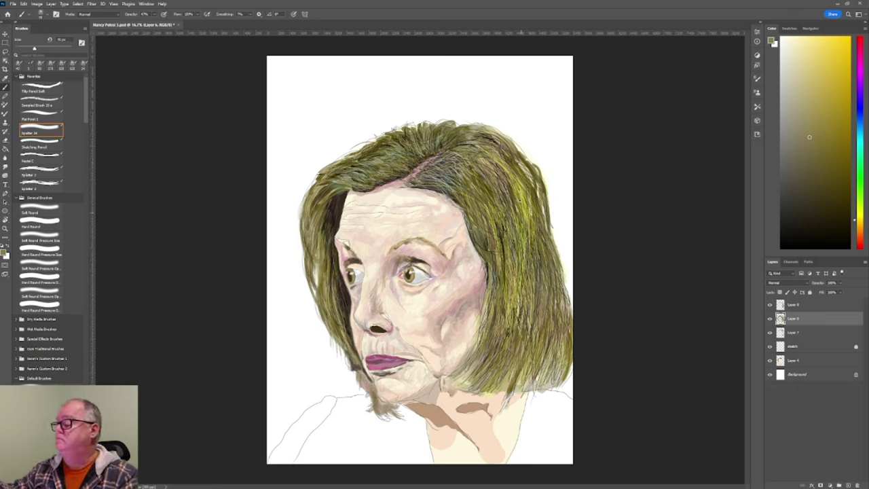
key("bracketright")
key("bracketright")
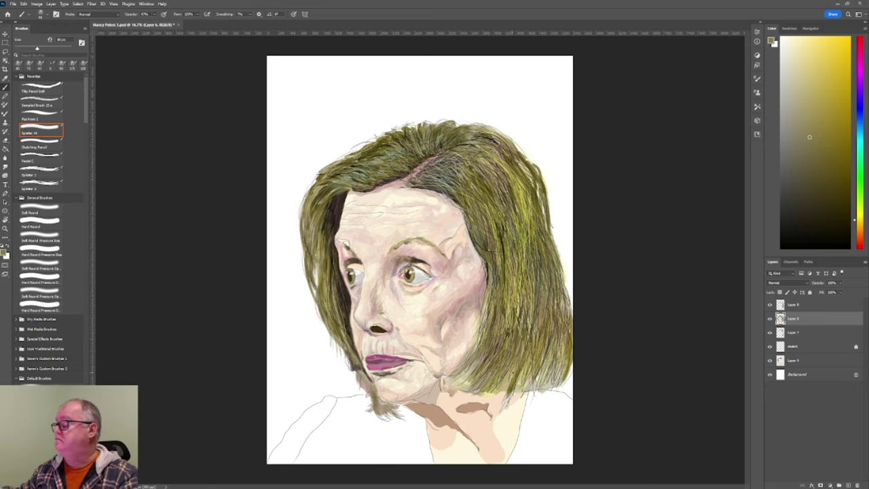
Choose a slightly darker shade and paint dark strands on the hair's right side and top
left_click_drag(830, 148, 824, 166)
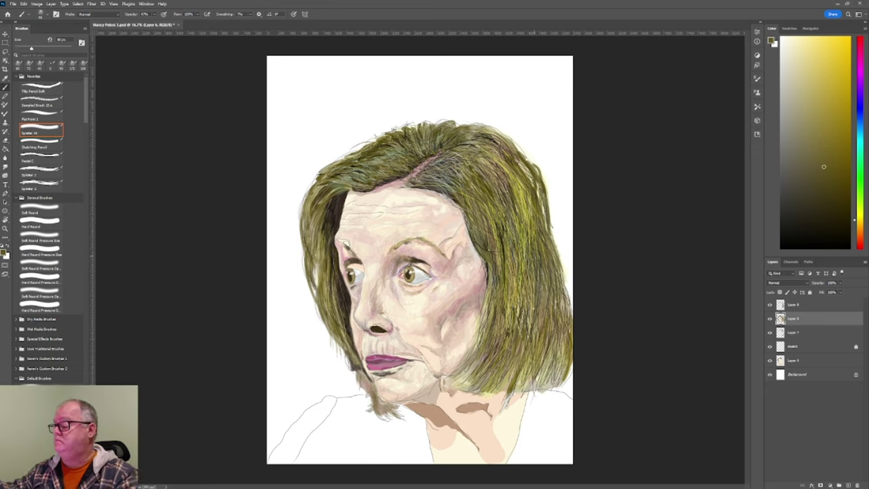
mouse_move(537, 300)
left_mouse_down()
mouse_move(539, 336)
mouse_move(561, 361)
mouse_move(560, 295)
mouse_move(552, 326)
mouse_move(553, 310)
mouse_move(529, 332)
left_mouse_up()
mouse_move(523, 309)
left_mouse_down()
mouse_move(523, 330)
mouse_move(503, 330)
mouse_move(488, 369)
left_mouse_up()
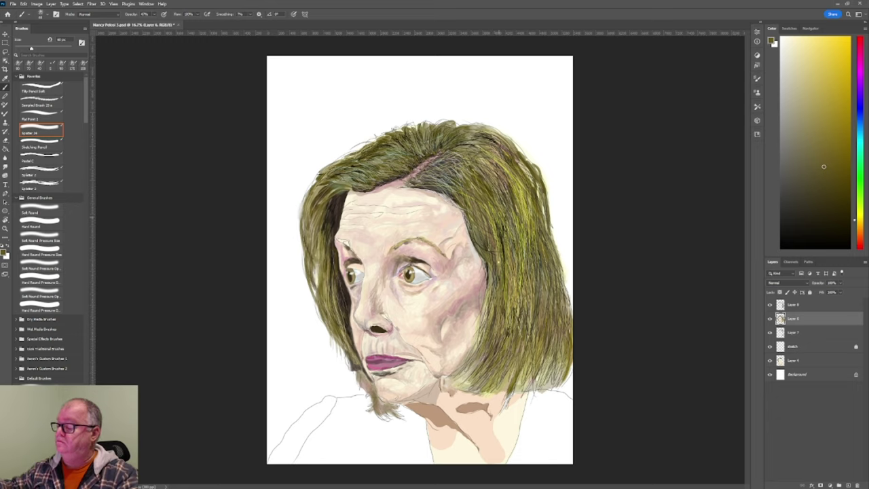
left_click_drag(529, 187, 530, 211)
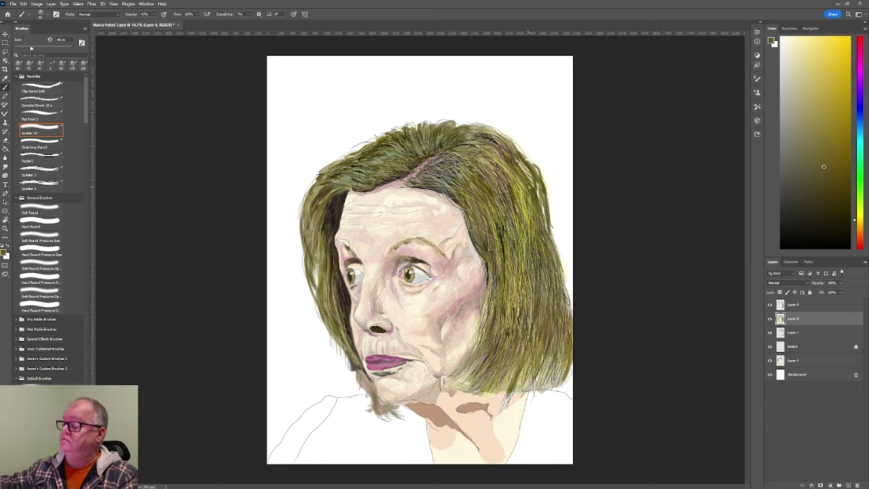
left_click_drag(471, 149, 493, 167)
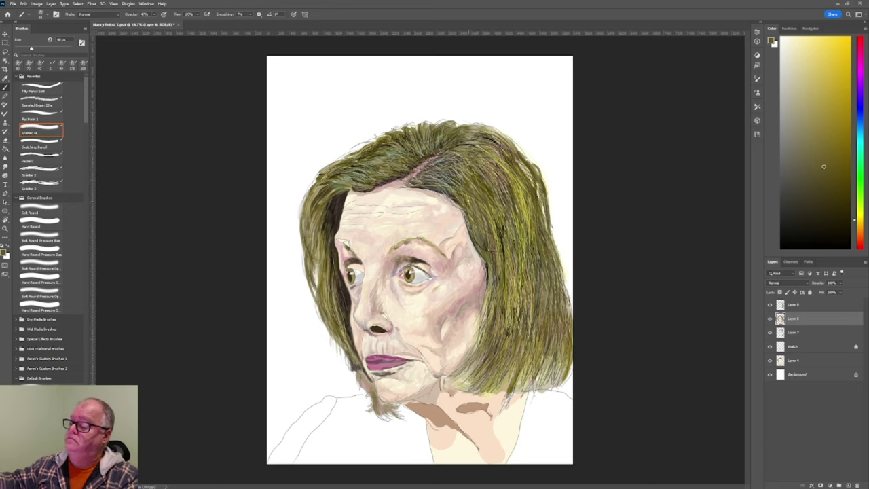
left_click_drag(479, 162, 494, 172)
mouse_move(474, 135)
left_mouse_down()
mouse_move(468, 143)
mouse_move(472, 133)
mouse_move(480, 137)
left_mouse_up()
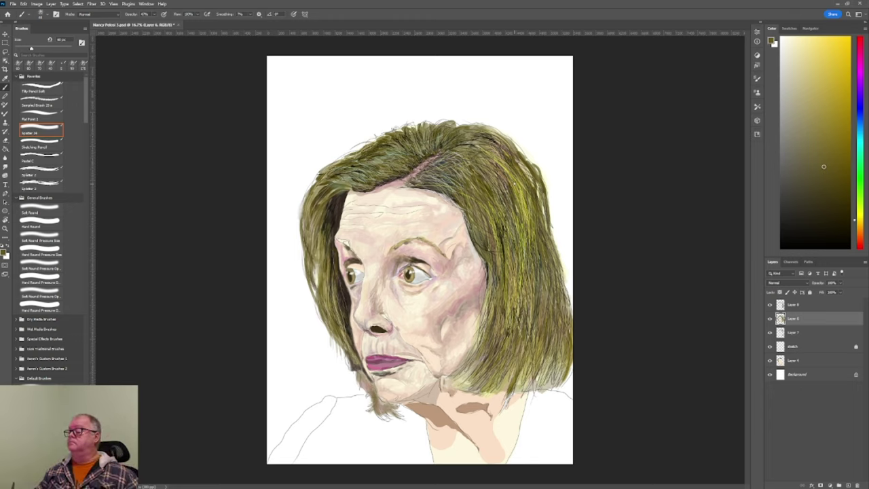
On Layer 8, paint thin dark strands down the right side of the hair
left_click(807, 307)
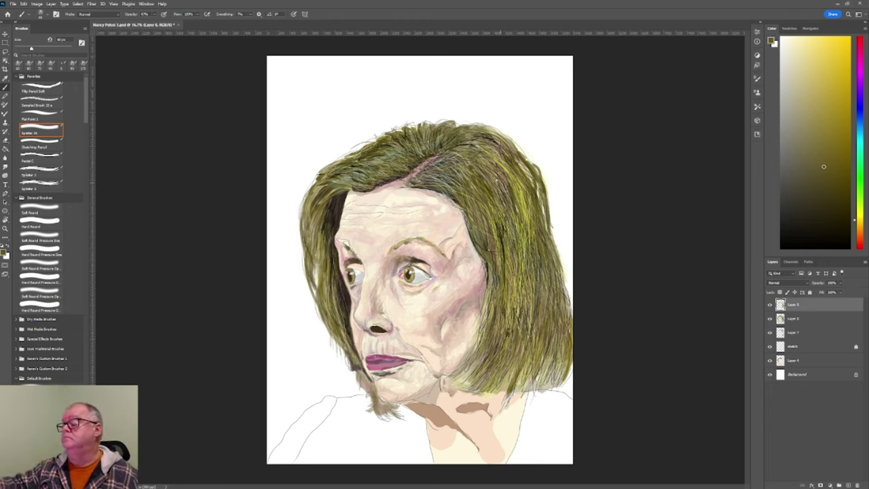
left_click_drag(514, 182, 526, 210)
mouse_move(495, 154)
left_mouse_down()
mouse_move(528, 227)
mouse_move(525, 251)
left_mouse_up()
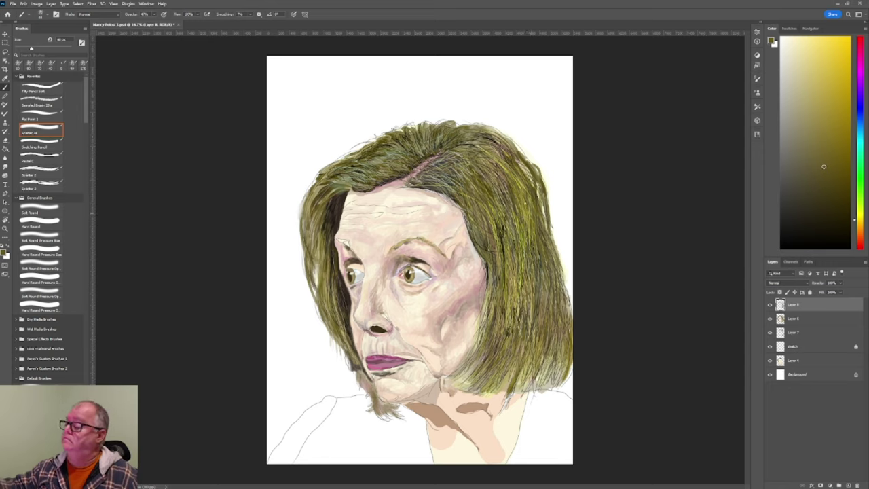
left_click_drag(517, 255, 519, 315)
left_click_drag(510, 287, 508, 316)
mouse_move(511, 259)
left_mouse_down()
mouse_move(514, 300)
mouse_move(527, 303)
mouse_move(522, 319)
left_mouse_up()
left_click_drag(528, 295, 527, 313)
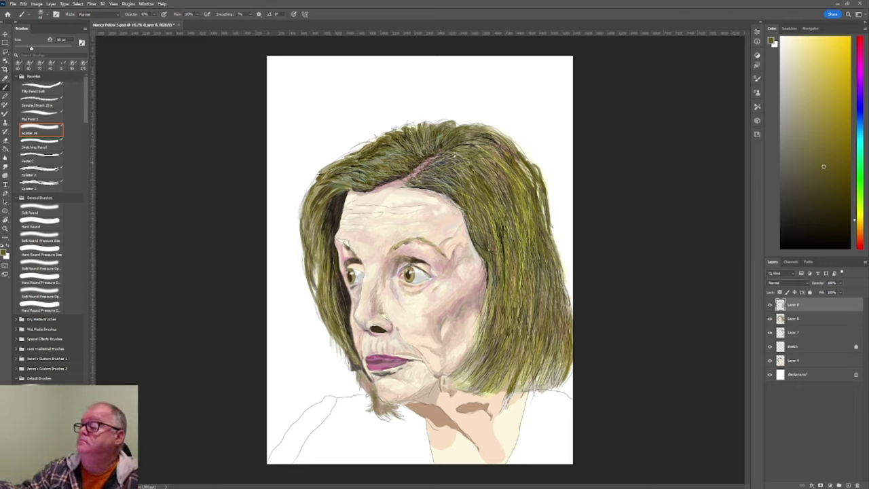
Paint short darker strands along the hair's right edge on Layer 8, then save with Ctrl+S
left_click(836, 205)
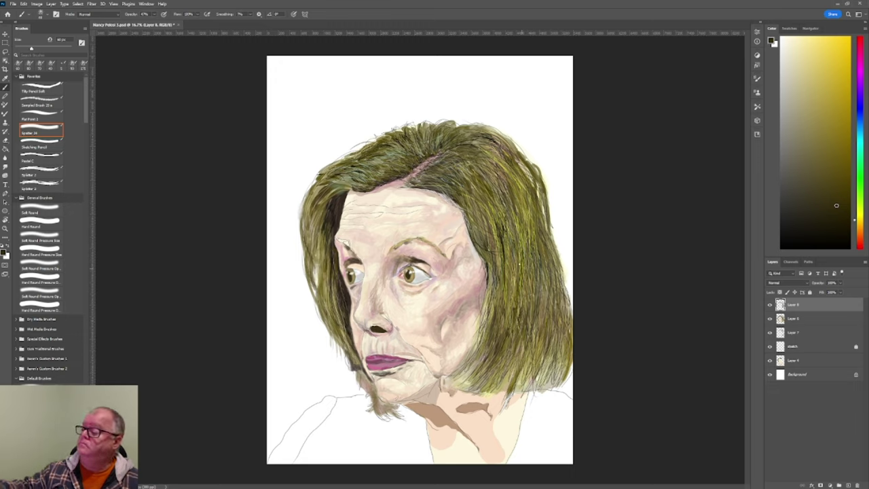
mouse_move(519, 216)
left_mouse_down()
mouse_move(520, 275)
mouse_move(539, 345)
left_mouse_up()
mouse_move(542, 291)
left_mouse_down()
mouse_move(550, 339)
mouse_move(555, 328)
mouse_move(566, 343)
mouse_move(564, 364)
left_mouse_up()
mouse_move(563, 314)
left_mouse_down()
mouse_move(566, 370)
mouse_move(567, 339)
left_mouse_up()
left_click_drag(565, 292, 568, 326)
left_click_drag(557, 276, 564, 303)
left_click_drag(551, 269, 554, 281)
left_click_drag(525, 216, 528, 230)
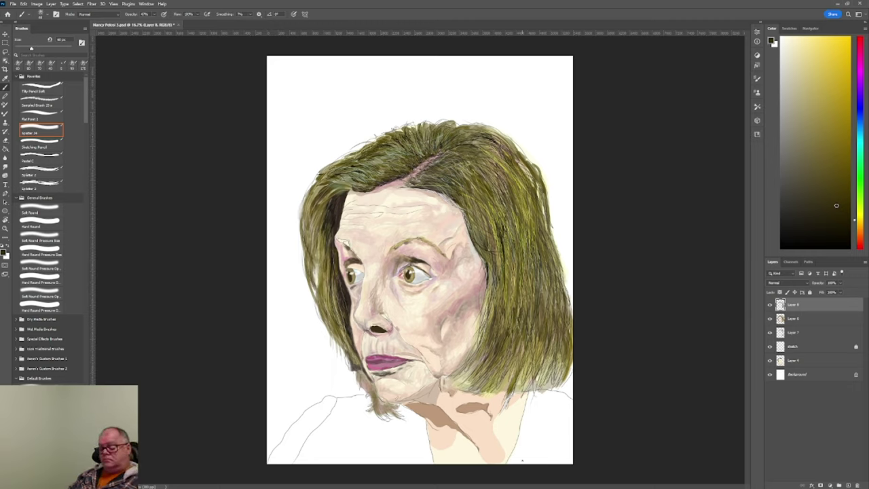
key("ctrl+s")
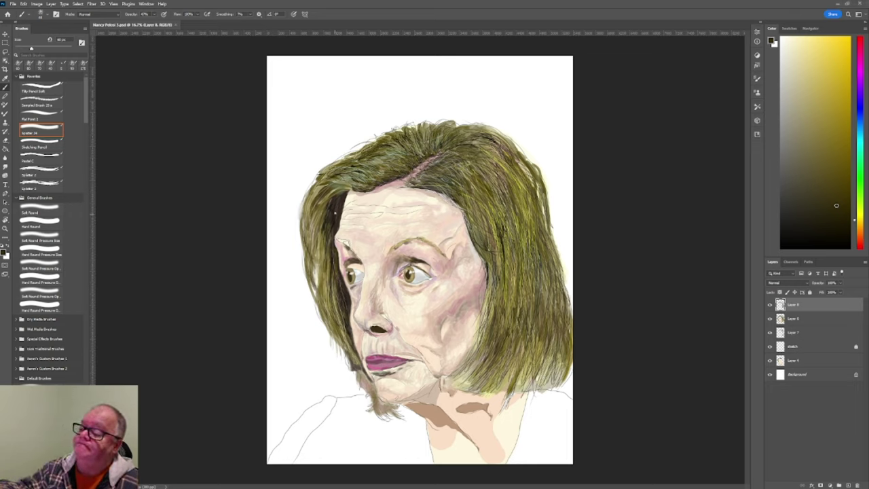
Sample the orange-brown hair colour and paint a stroke at the hair's lower-right tip on Layer 7
left_click(334, 217)
key("i")
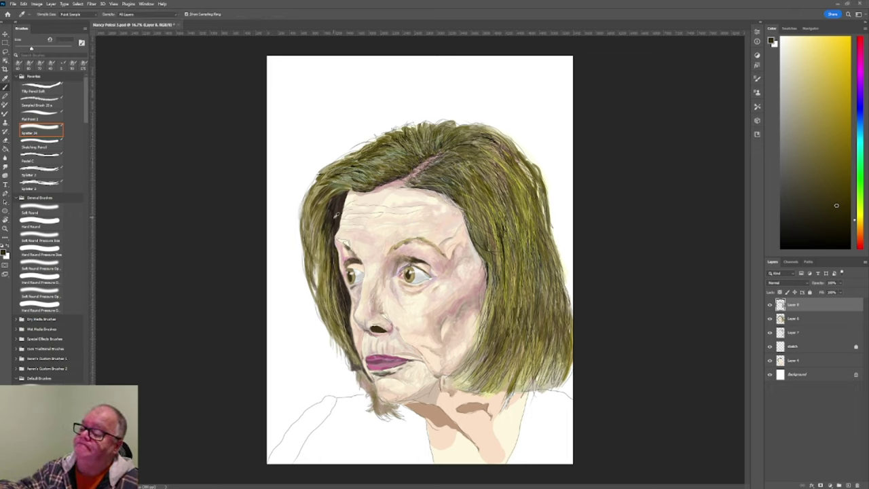
left_click(336, 217)
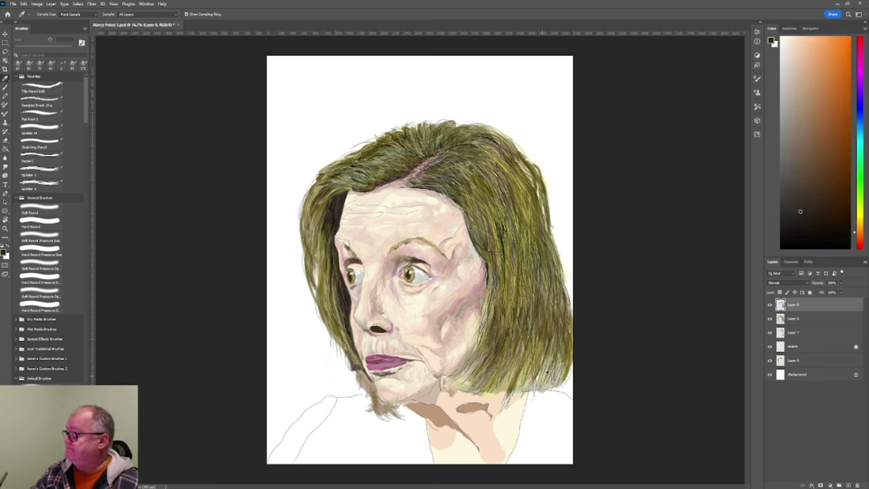
key("b")
left_click(800, 332)
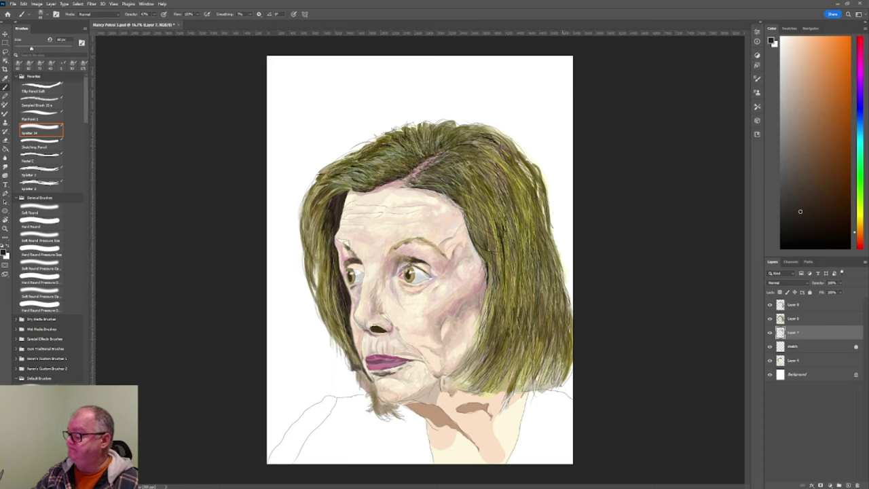
left_click_drag(559, 390, 574, 390)
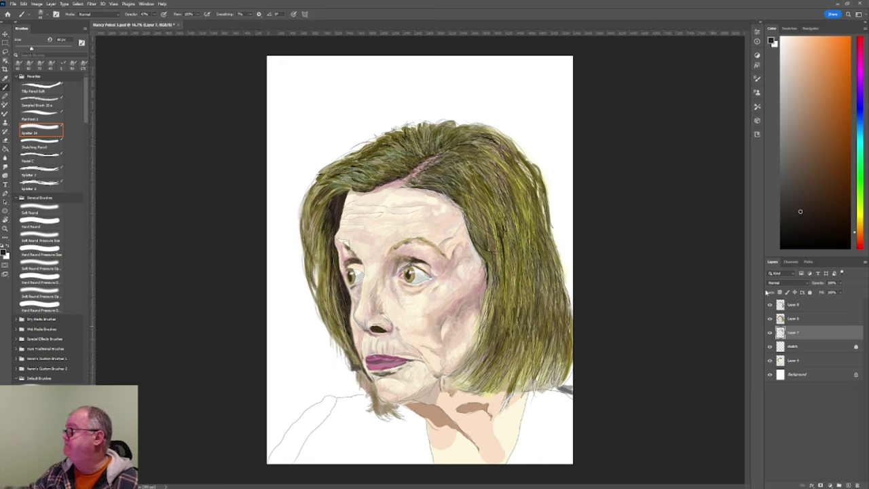
Switch to a very dark grey and add near-black marks at the hair's lower-right tip
key("d")
left_click_drag(836, 226, 830, 235)
mouse_move(554, 384)
left_mouse_down()
mouse_move(570, 390)
mouse_move(559, 391)
left_mouse_up()
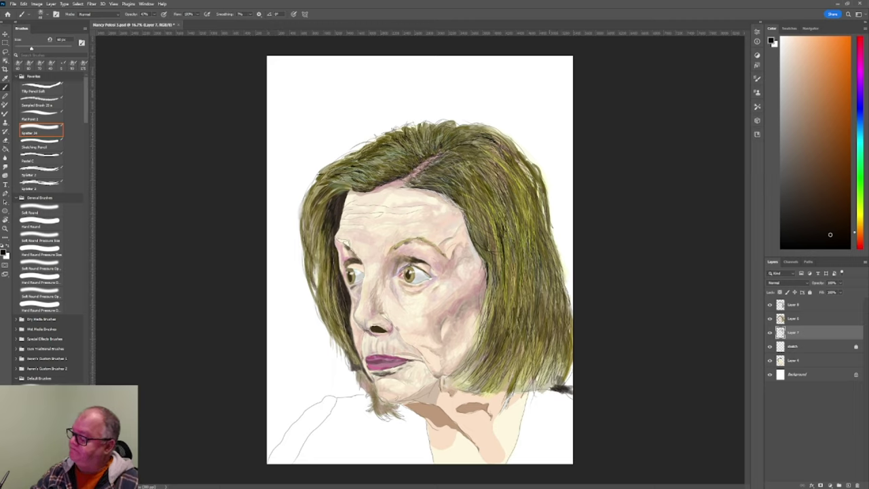
mouse_move(530, 388)
left_mouse_down()
mouse_move(539, 391)
mouse_move(526, 389)
left_mouse_up()
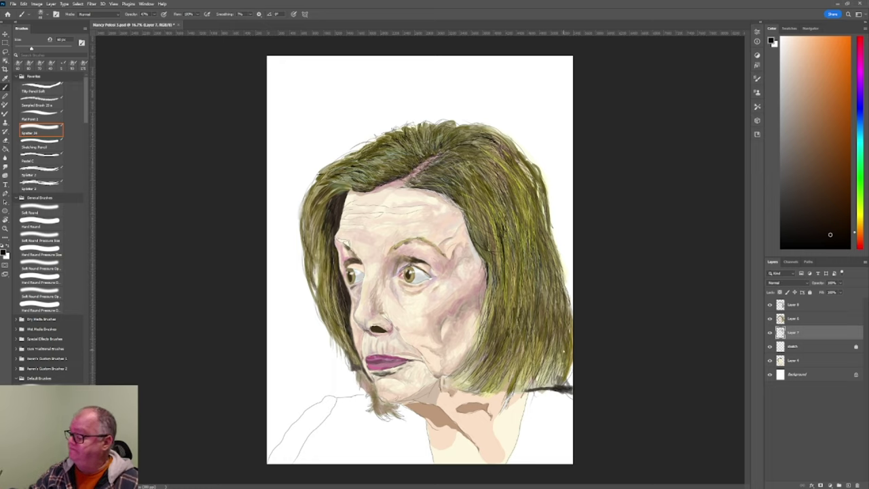
mouse_move(567, 374)
left_mouse_down()
mouse_move(565, 390)
mouse_move(562, 361)
mouse_move(562, 387)
mouse_move(561, 371)
mouse_move(549, 386)
left_mouse_up()
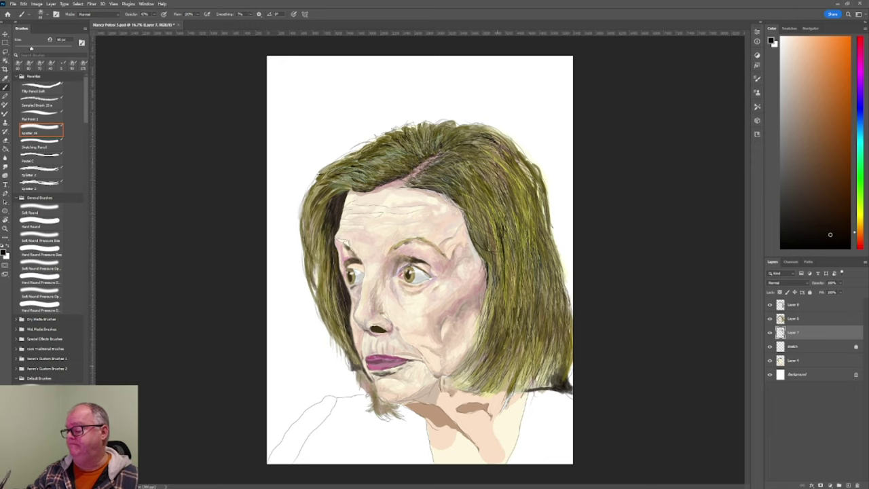
On Layer 6, hatch short dark strokes into the lower right of the hair
left_click(800, 321)
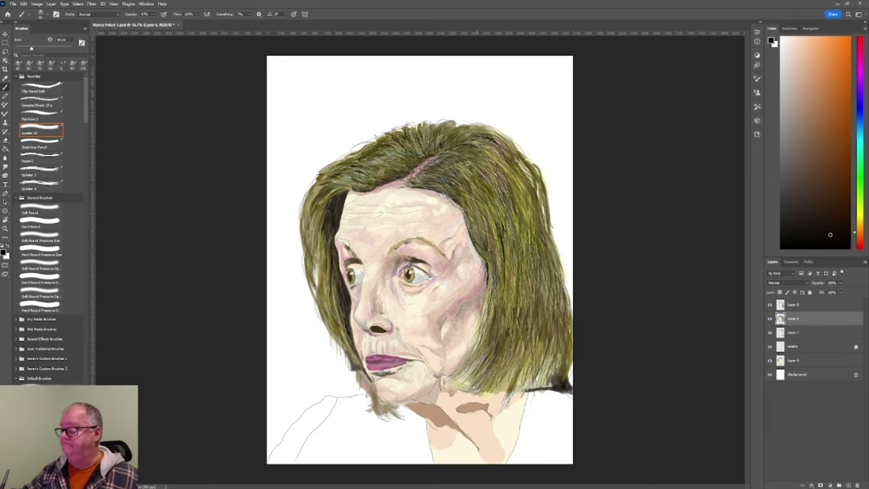
mouse_move(470, 382)
left_mouse_down()
mouse_move(495, 355)
mouse_move(489, 361)
left_mouse_up()
mouse_move(489, 362)
left_mouse_down()
mouse_move(484, 369)
mouse_move(493, 349)
left_mouse_up()
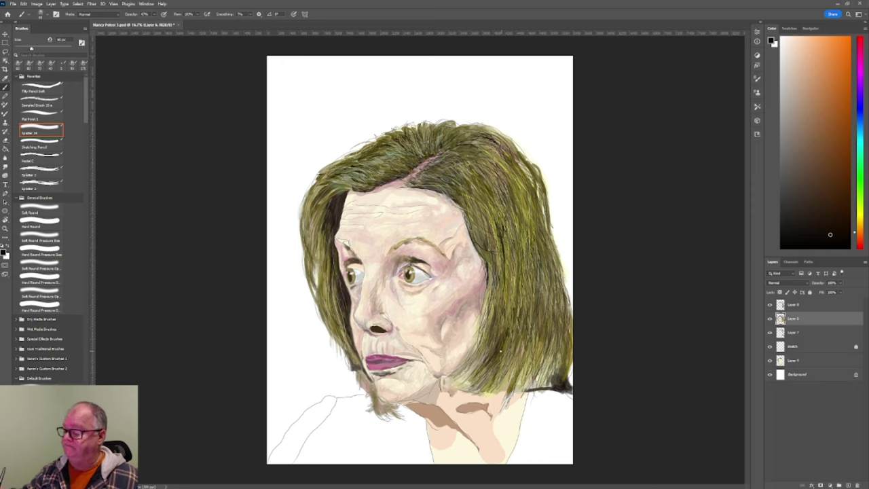
mouse_move(494, 385)
left_mouse_down()
mouse_move(485, 371)
mouse_move(495, 363)
mouse_move(485, 372)
mouse_move(493, 357)
mouse_move(484, 370)
mouse_move(493, 350)
left_mouse_up()
left_click_drag(470, 382, 483, 365)
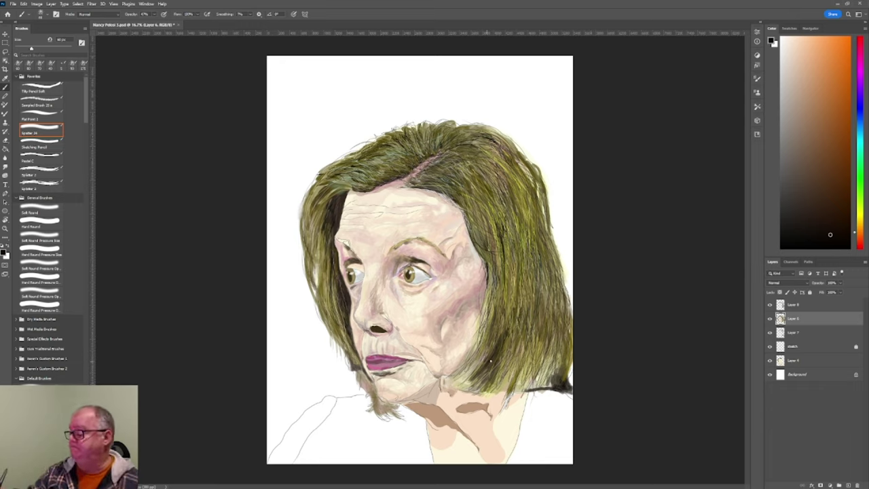
left_click_drag(497, 362, 501, 352)
left_click_drag(493, 380, 497, 370)
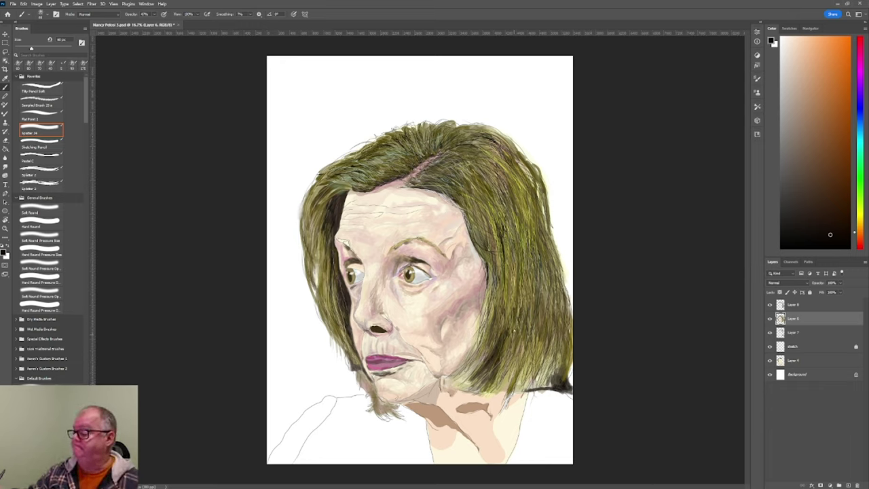
mouse_move(507, 360)
left_mouse_down()
mouse_move(514, 344)
mouse_move(507, 363)
left_mouse_up()
left_click_drag(497, 383, 517, 335)
Add short dark strands across the lower right hair and along its right edge
left_click_drag(516, 340, 517, 375)
left_click_drag(523, 346, 514, 370)
mouse_move(520, 338)
left_mouse_down()
mouse_move(512, 383)
mouse_move(520, 368)
left_mouse_up()
left_click_drag(523, 370, 517, 381)
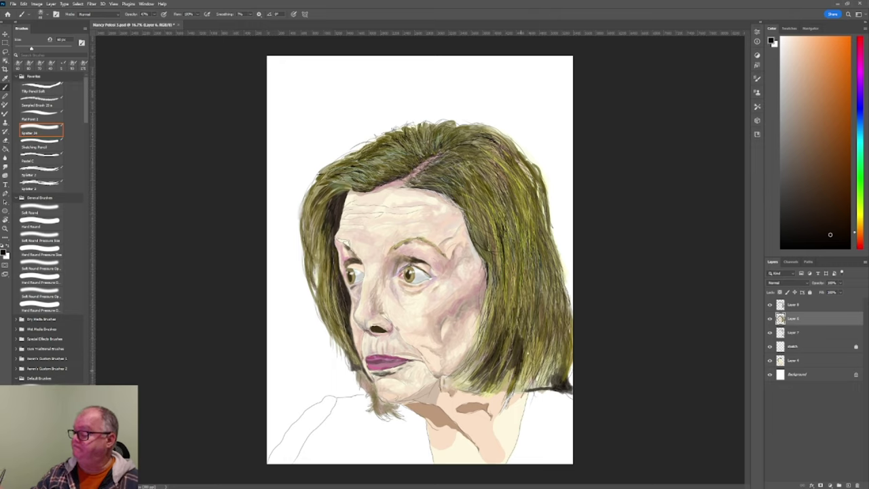
mouse_move(529, 350)
left_mouse_down()
mouse_move(520, 378)
mouse_move(528, 370)
left_mouse_up()
left_click_drag(546, 348, 537, 367)
left_click_drag(555, 324, 550, 354)
left_click_drag(551, 353, 546, 380)
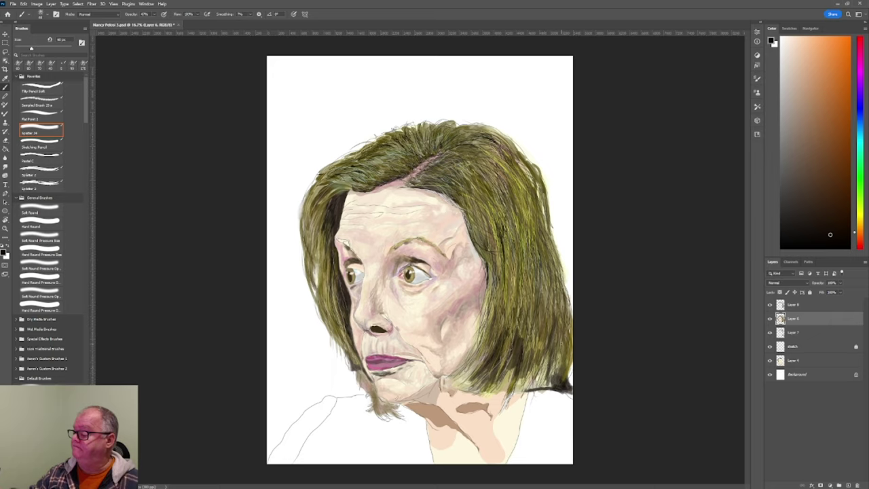
left_click_drag(563, 343, 557, 375)
left_click_drag(560, 373, 554, 382)
left_click_drag(563, 348, 557, 372)
mouse_move(559, 357)
left_mouse_down()
mouse_move(553, 382)
mouse_move(557, 361)
mouse_move(548, 380)
mouse_move(537, 379)
left_mouse_up()
Finish with small dark strands at the hair's lower-right edge
mouse_move(541, 359)
left_mouse_down()
mouse_move(534, 377)
mouse_move(538, 359)
left_mouse_up()
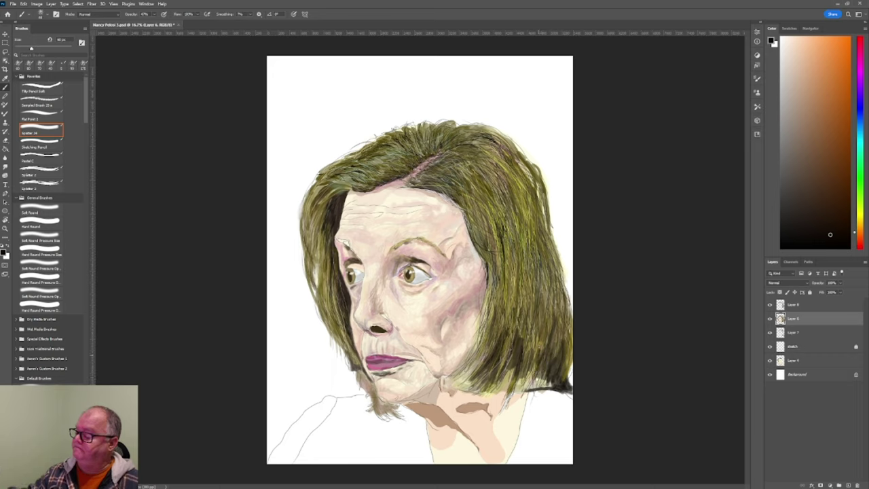
mouse_move(547, 317)
left_mouse_down()
mouse_move(531, 379)
mouse_move(522, 374)
mouse_move(516, 385)
mouse_move(523, 382)
left_mouse_up()
mouse_move(536, 364)
left_mouse_down()
mouse_move(531, 373)
mouse_move(544, 370)
mouse_move(546, 388)
mouse_move(556, 385)
mouse_move(549, 381)
left_mouse_up()
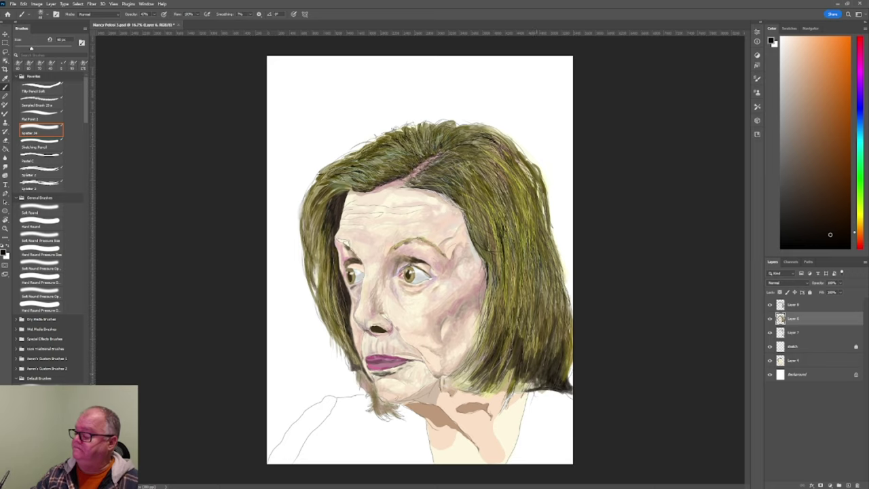
left_click_drag(549, 379, 546, 386)
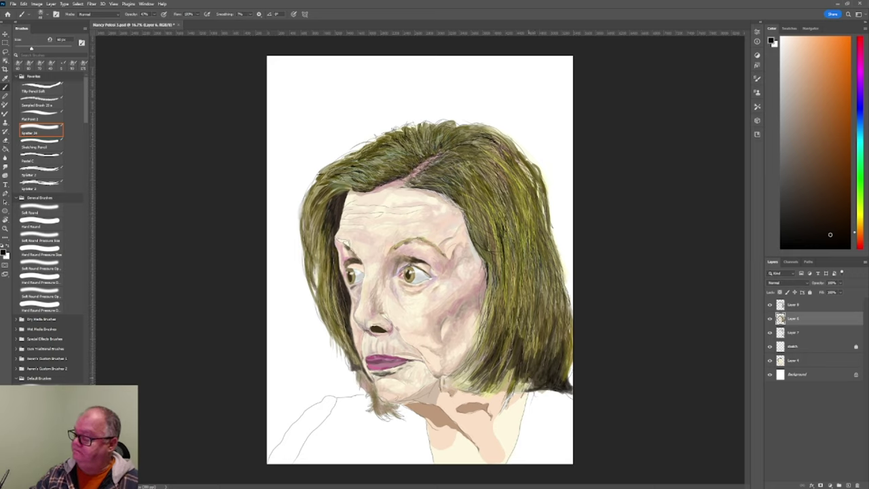
mouse_move(534, 377)
left_mouse_down()
mouse_move(518, 401)
mouse_move(520, 388)
mouse_move(495, 378)
left_mouse_up()
left_click_drag(503, 364, 495, 375)
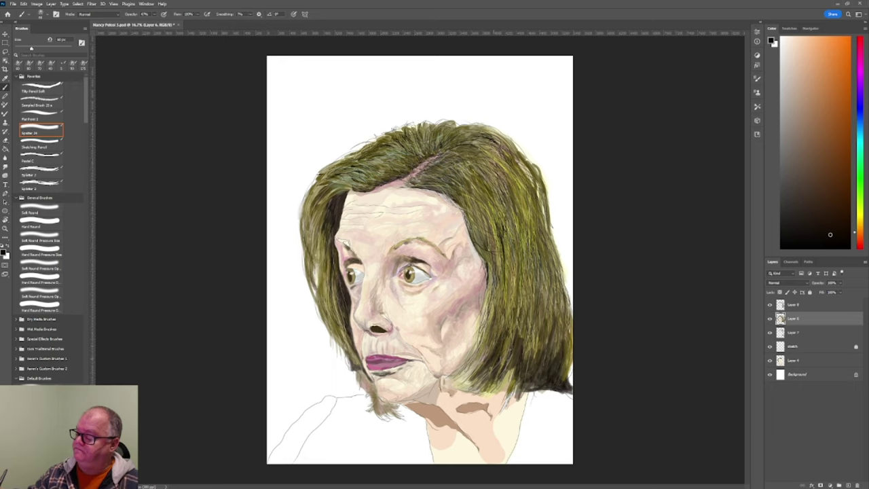
left_click_drag(487, 364, 481, 383)
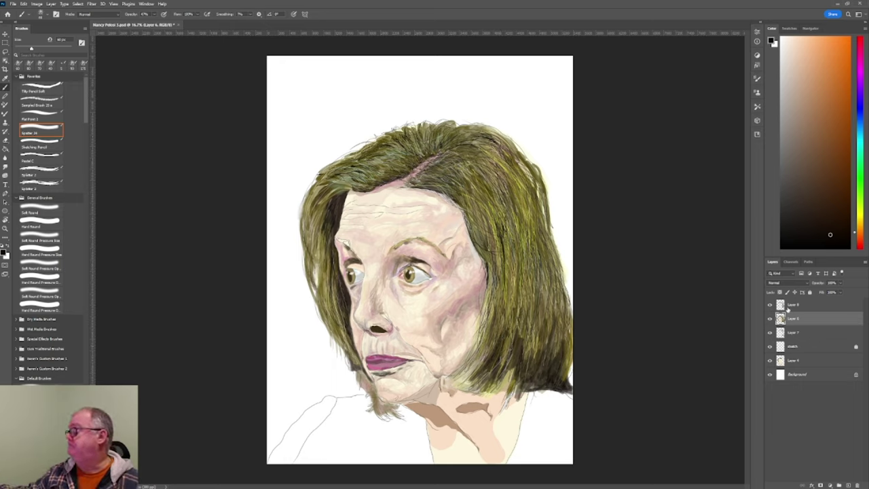
On Layer 8, paint thin dark strands over the lower right of the hair
left_click(808, 304)
left_click_drag(496, 354, 500, 343)
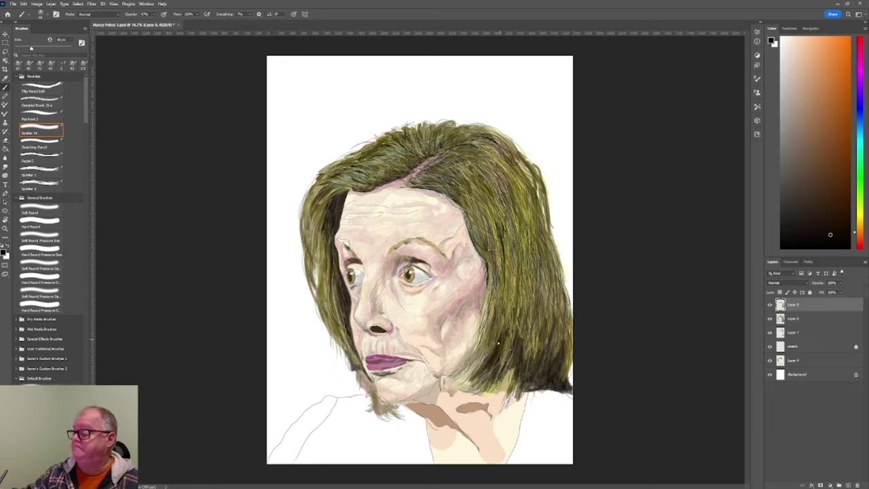
mouse_move(483, 374)
left_mouse_down()
mouse_move(516, 334)
mouse_move(516, 342)
left_mouse_up()
mouse_move(514, 372)
left_mouse_down()
mouse_move(512, 350)
mouse_move(516, 372)
mouse_move(527, 355)
mouse_move(532, 369)
mouse_move(539, 348)
mouse_move(523, 381)
left_mouse_up()
mouse_move(514, 374)
left_mouse_down()
mouse_move(507, 338)
mouse_move(502, 345)
mouse_move(524, 342)
mouse_move(534, 320)
left_mouse_up()
left_click_drag(532, 357, 539, 332)
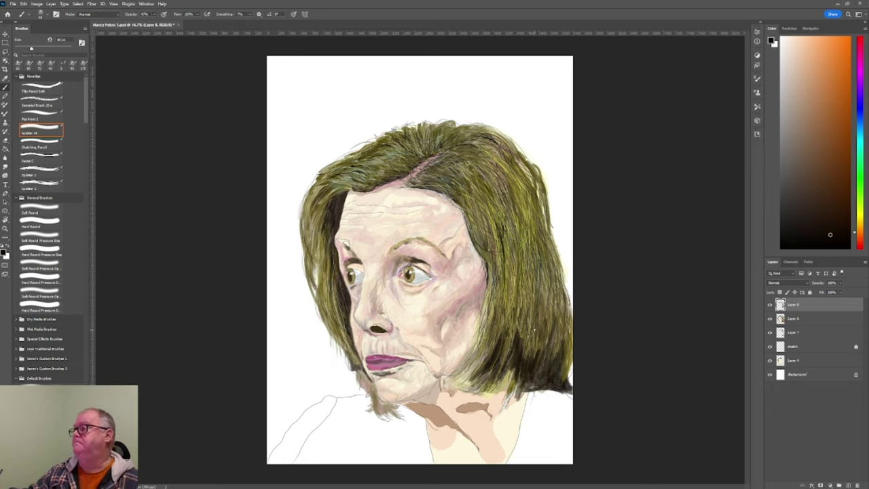
mouse_move(534, 352)
left_mouse_down()
mouse_move(547, 297)
mouse_move(543, 308)
left_mouse_up()
mouse_move(550, 360)
left_mouse_down()
mouse_move(548, 333)
mouse_move(554, 343)
mouse_move(564, 313)
left_mouse_up()
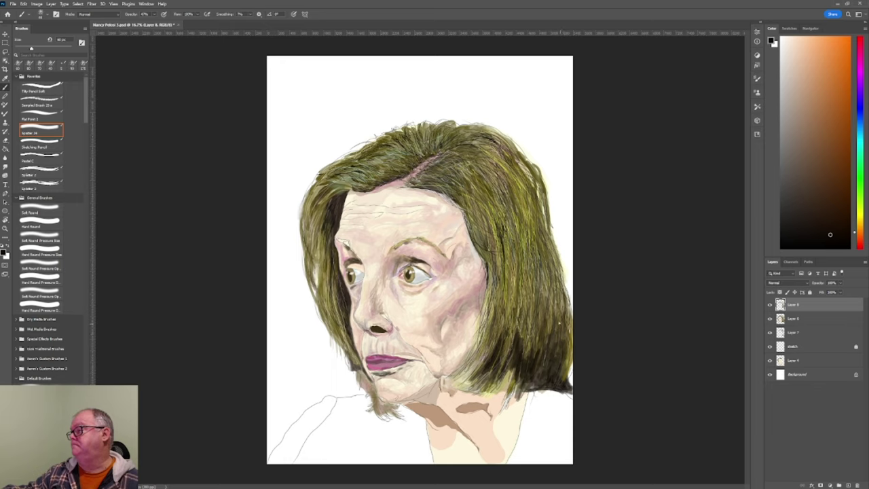
mouse_move(570, 355)
left_mouse_down()
mouse_move(569, 338)
mouse_move(568, 348)
left_mouse_up()
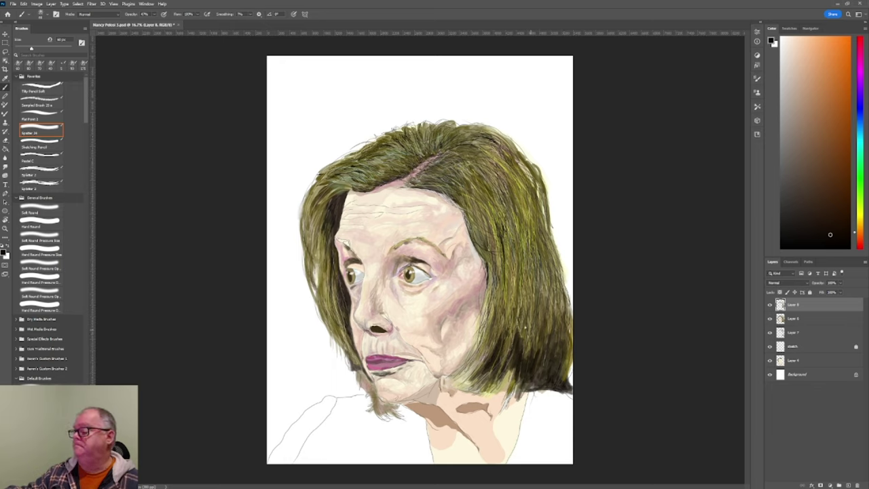
Extend thin dark strands higher up the hair's right side
mouse_move(506, 332)
left_mouse_down()
mouse_move(501, 310)
mouse_move(496, 318)
mouse_move(499, 301)
left_mouse_up()
left_click_drag(499, 334, 496, 279)
mouse_move(496, 335)
left_mouse_down()
mouse_move(499, 279)
mouse_move(495, 348)
mouse_move(532, 268)
mouse_move(530, 231)
left_mouse_up()
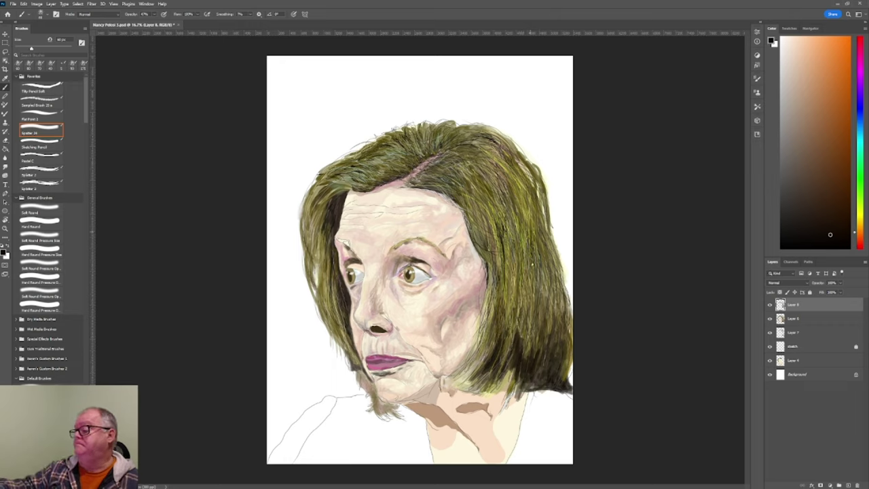
mouse_move(536, 261)
left_mouse_down()
mouse_move(532, 225)
mouse_move(537, 279)
mouse_move(538, 262)
left_mouse_up()
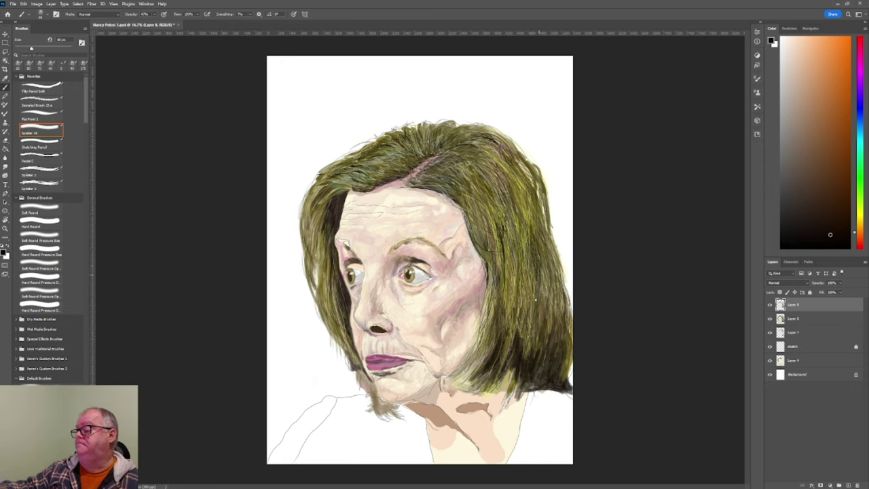
left_click_drag(538, 301, 537, 286)
left_click_drag(532, 324, 539, 271)
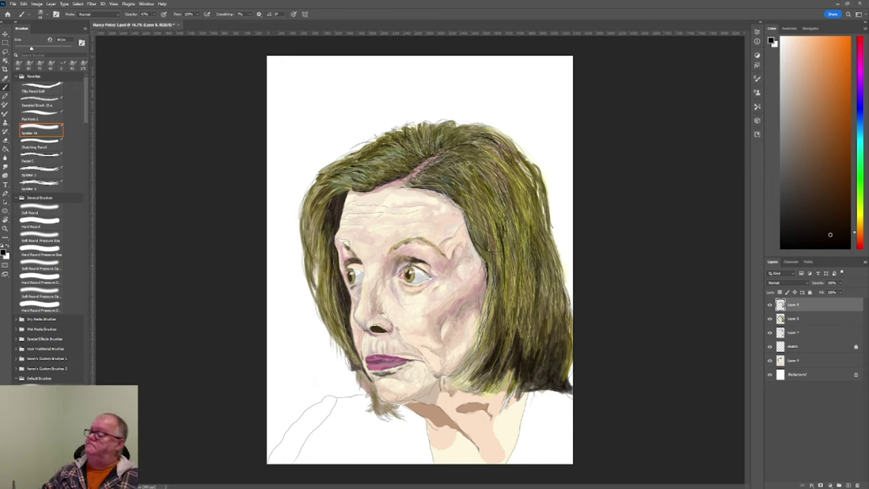
On Layer 6, add short dark strands along the hair's right edge
left_click(799, 323)
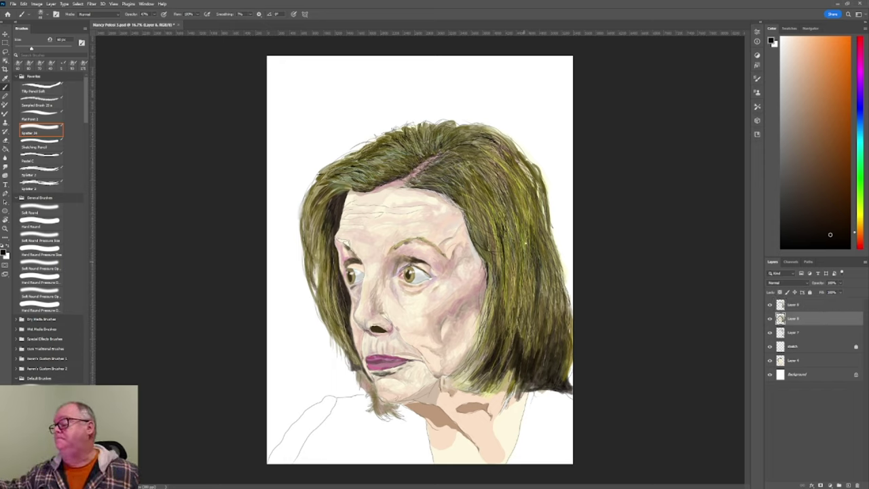
left_click_drag(525, 266, 523, 254)
left_click_drag(518, 216, 516, 207)
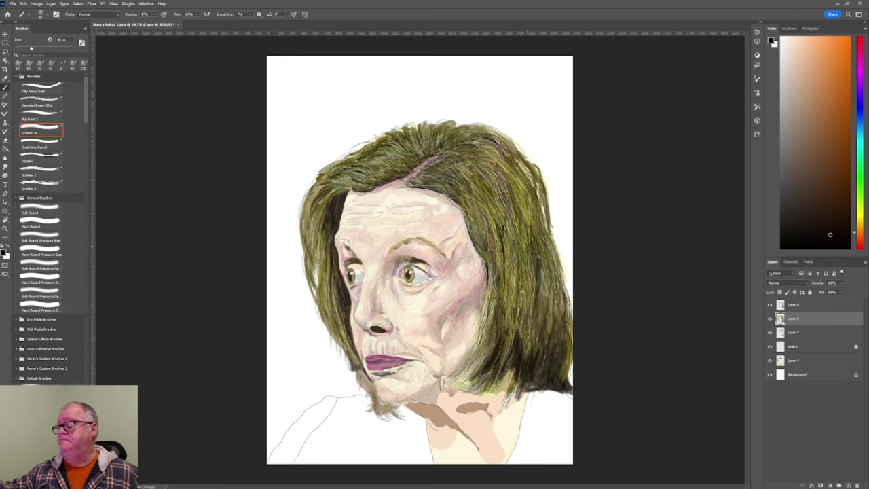
left_click_drag(531, 277, 530, 268)
mouse_move(547, 299)
left_mouse_down()
mouse_move(544, 270)
mouse_move(541, 283)
mouse_move(547, 273)
mouse_move(550, 280)
left_mouse_up()
left_click_drag(554, 299, 557, 253)
left_click_drag(558, 298, 547, 270)
left_click_drag(561, 313, 559, 301)
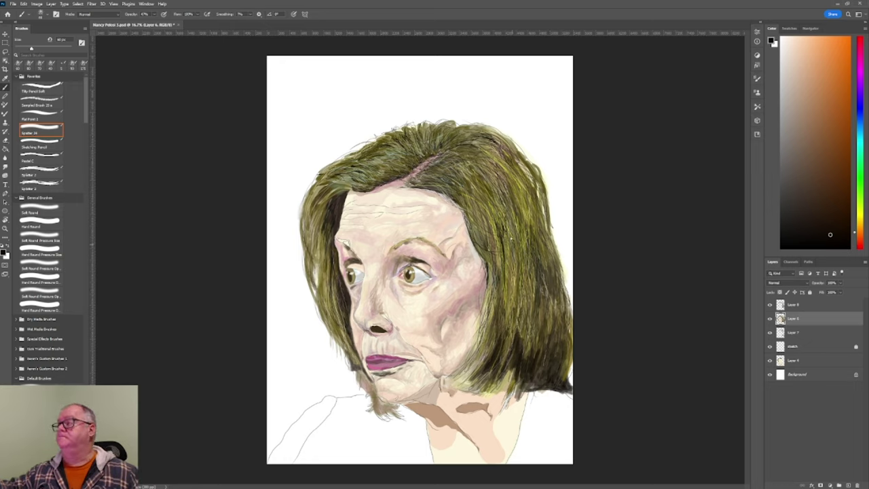
Paint dark strands at the crown and thin strands lower down the right side
left_click_drag(494, 202, 456, 147)
left_click_drag(470, 150, 455, 137)
mouse_move(469, 166)
left_mouse_down()
mouse_move(437, 166)
mouse_move(457, 182)
left_mouse_up()
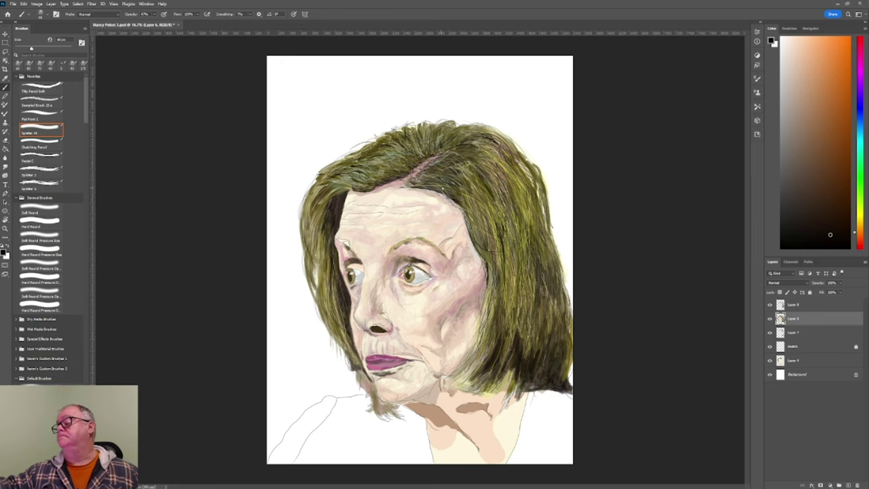
mouse_move(477, 211)
left_mouse_down()
mouse_move(473, 246)
mouse_move(470, 228)
mouse_move(503, 252)
mouse_move(501, 229)
mouse_move(511, 239)
left_mouse_up()
left_click_drag(494, 210, 515, 266)
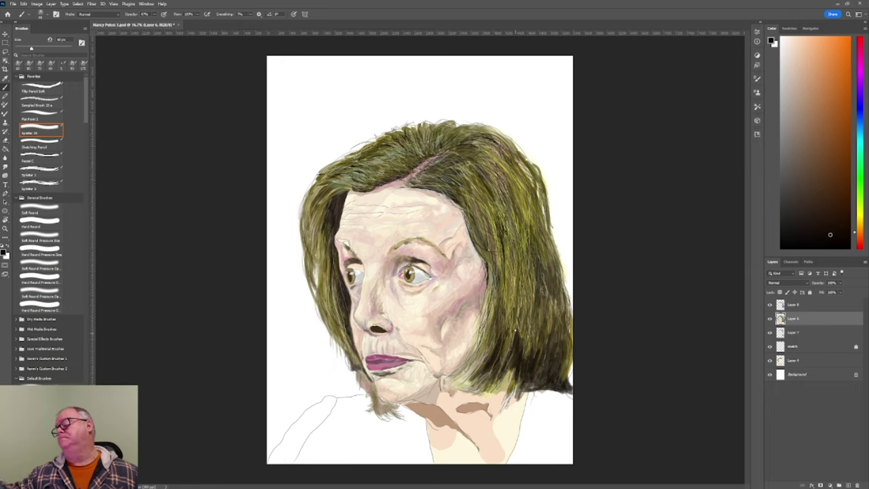
left_click_drag(504, 298, 506, 310)
left_click_drag(509, 272, 494, 313)
left_click_drag(496, 300, 490, 320)
mouse_move(494, 288)
left_mouse_down()
mouse_move(463, 374)
mouse_move(476, 364)
left_mouse_up()
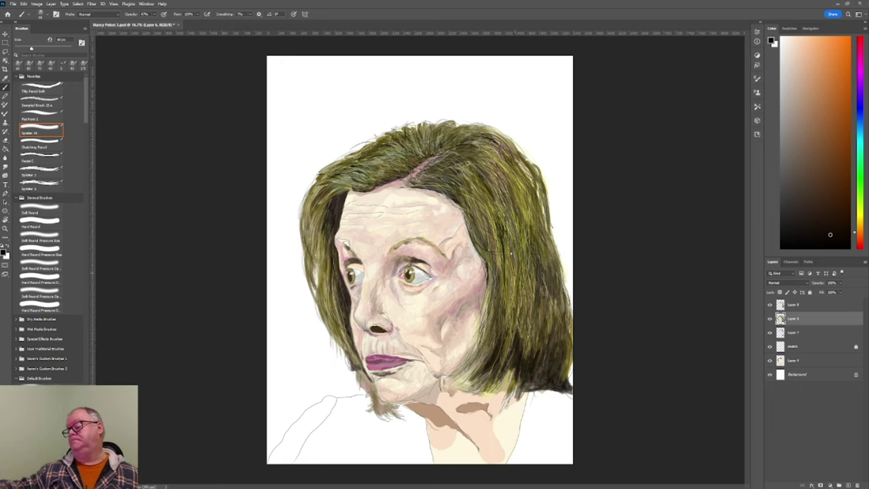
Add a few thin dark strands to the hair's right side on Layer 8
left_click(795, 307)
left_click_drag(514, 270, 514, 332)
left_click_drag(510, 274, 513, 284)
left_click_drag(506, 246, 510, 271)
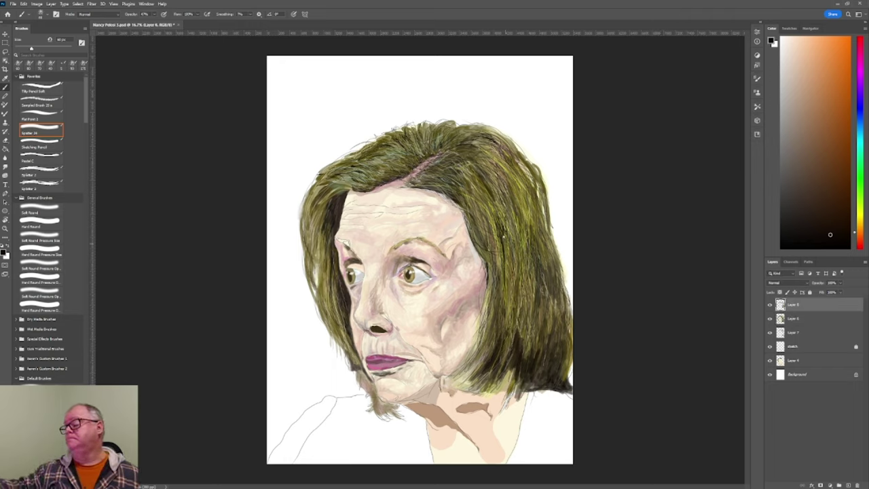
Pick a dark olive colour and extend a strand down the hair's right side on Layer 6
left_click(864, 222)
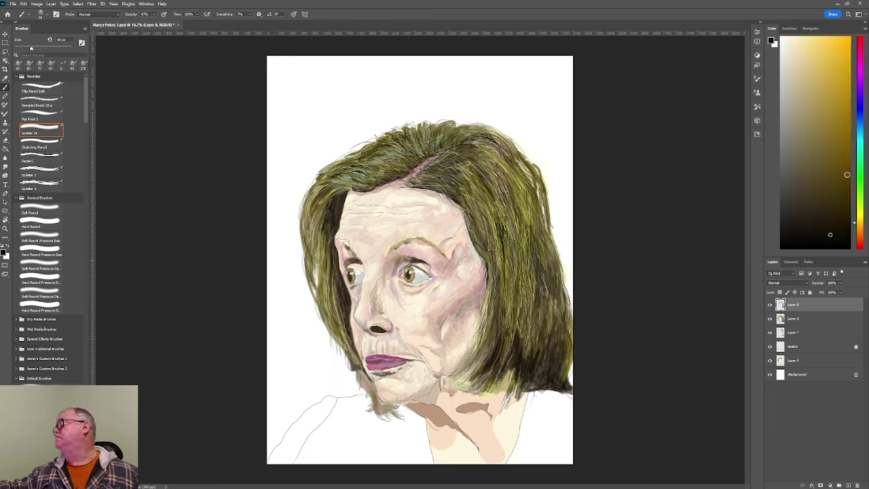
left_click(847, 168)
left_click(844, 164)
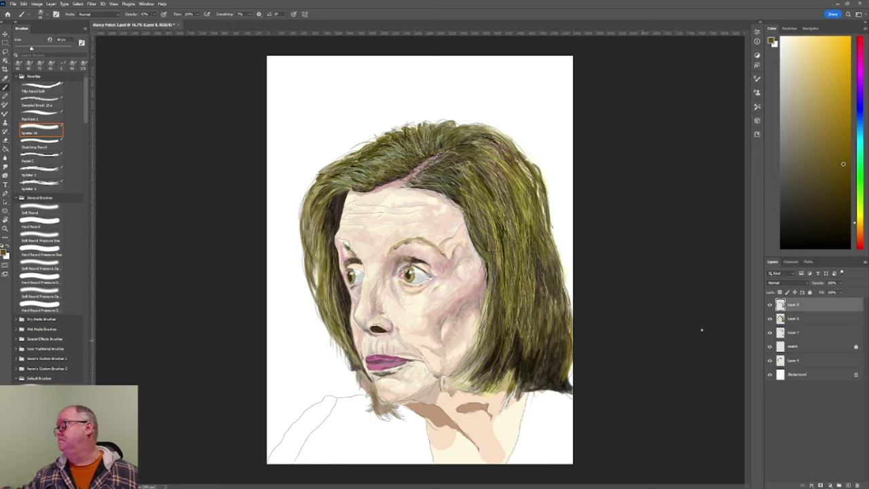
left_click(534, 326, "ctrl")
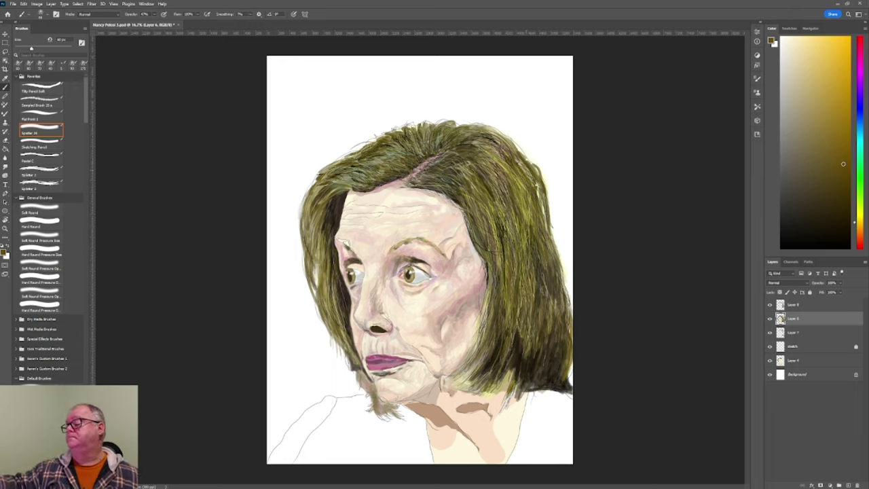
left_click_drag(538, 189, 546, 227)
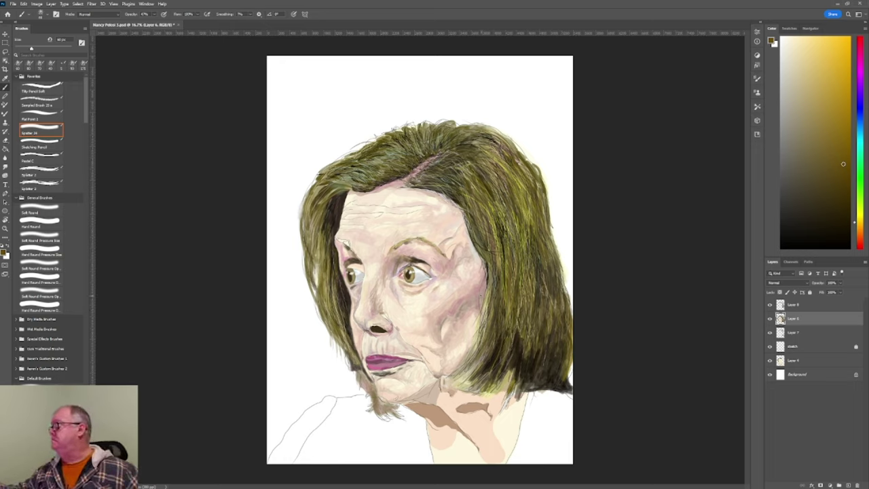
On Layer 7, paint dark strands along the hair's right edge, crown and tips below the chin
left_click(792, 333)
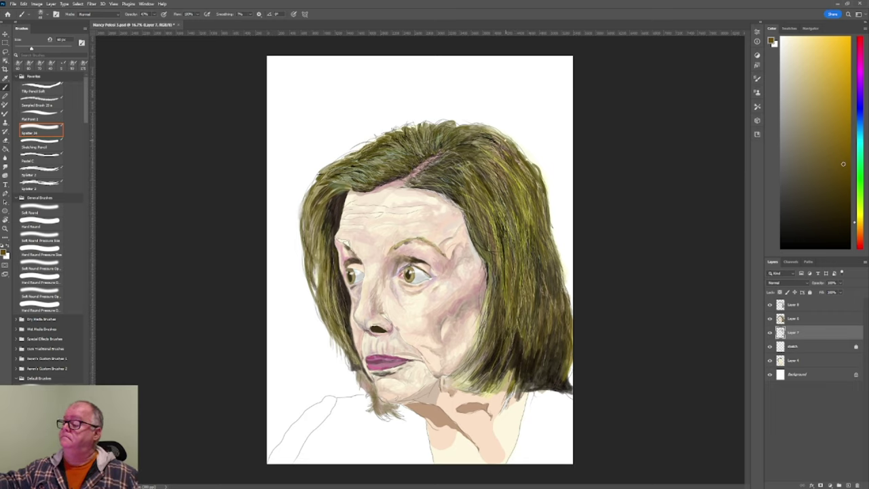
left_click_drag(504, 140, 540, 177)
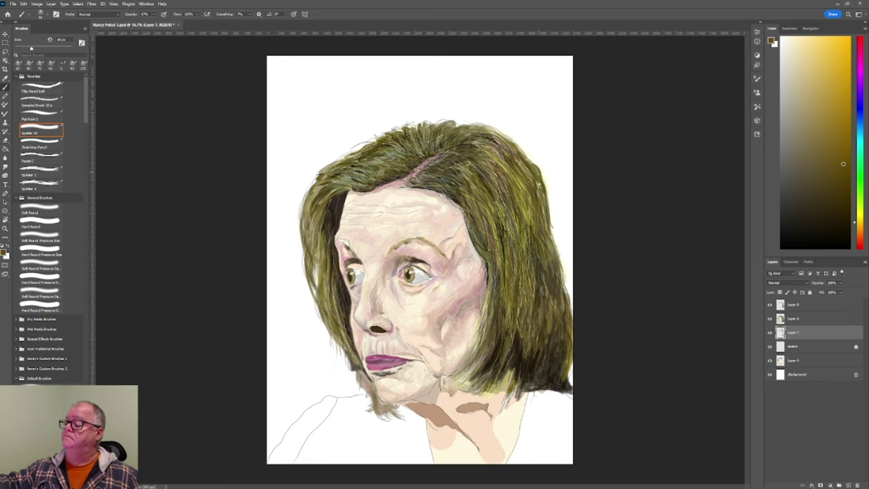
left_click_drag(543, 197, 573, 319)
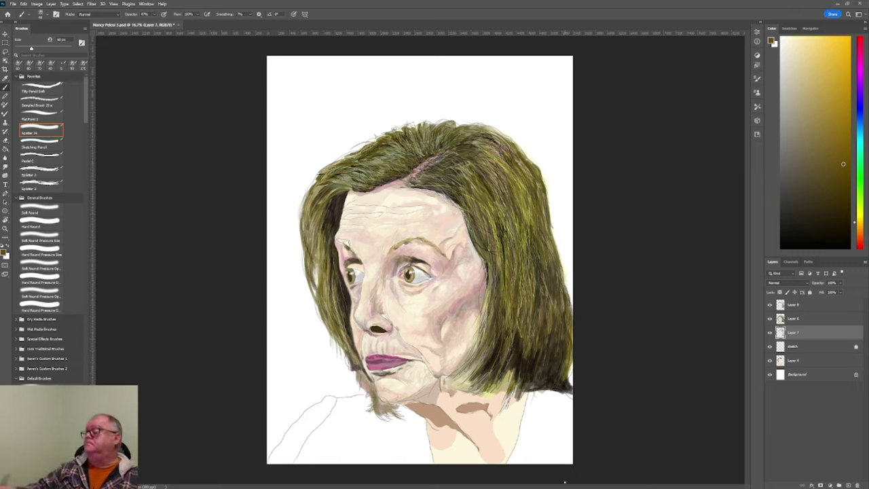
mouse_move(519, 151)
left_mouse_down()
mouse_move(484, 126)
mouse_move(421, 127)
left_mouse_up()
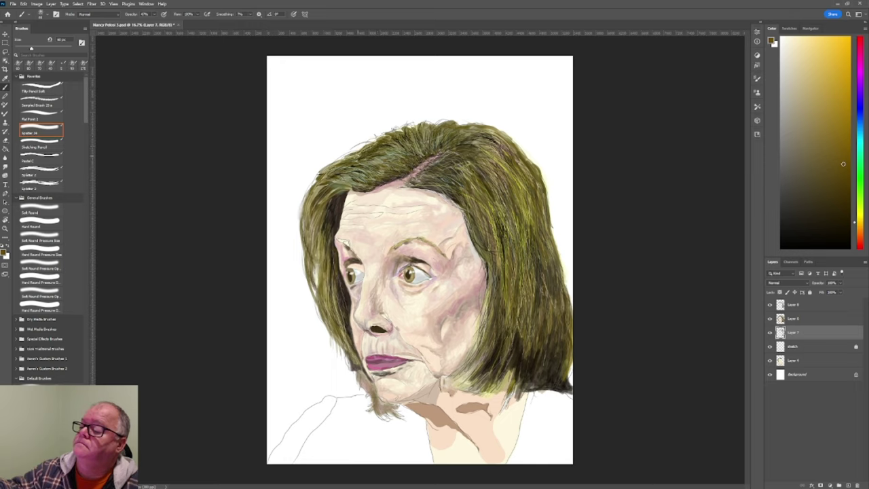
left_click_drag(359, 161, 351, 163)
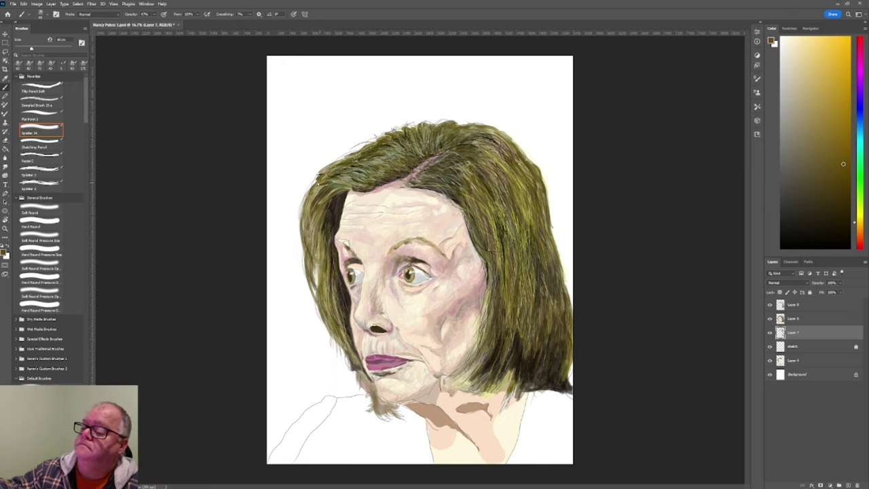
mouse_move(317, 193)
left_mouse_down()
mouse_move(326, 183)
mouse_move(310, 218)
left_mouse_up()
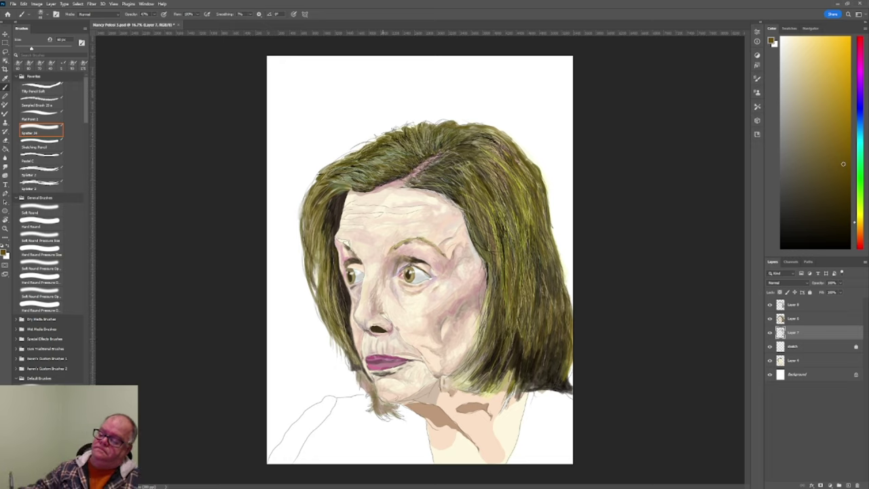
left_click_drag(367, 395, 360, 372)
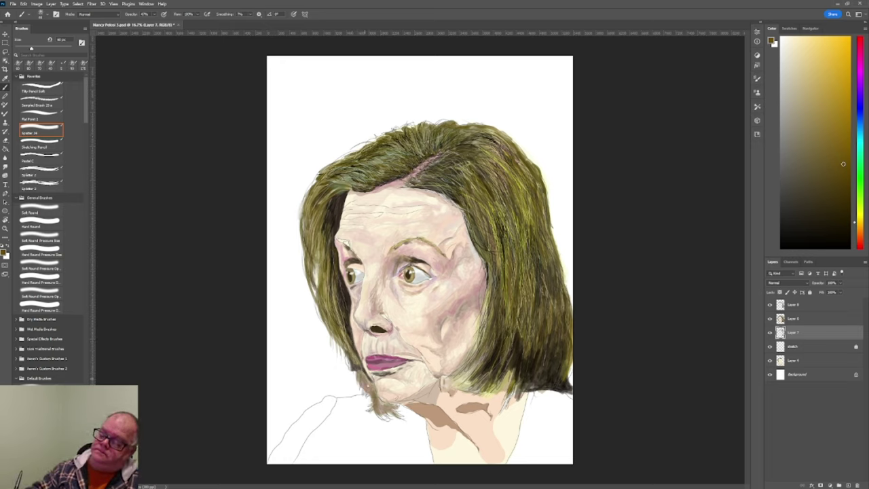
left_click_drag(382, 407, 384, 402)
left_click_drag(397, 408, 393, 404)
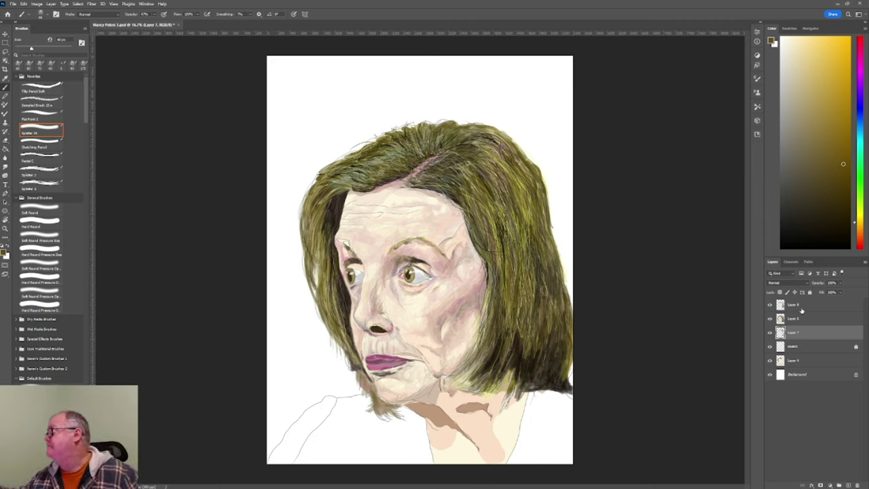
On Layer 8, add thin dark strands down the right side of the hair
left_click(802, 307)
mouse_move(485, 145)
left_mouse_down()
mouse_move(493, 171)
mouse_move(496, 163)
mouse_move(510, 172)
mouse_move(494, 152)
mouse_move(521, 190)
mouse_move(499, 188)
mouse_move(496, 231)
left_mouse_up()
left_click_drag(478, 203, 486, 214)
left_click_drag(464, 170, 474, 178)
mouse_move(527, 207)
left_mouse_down()
mouse_move(525, 225)
mouse_move(497, 250)
mouse_move(504, 271)
left_mouse_up()
left_click_drag(506, 266, 510, 314)
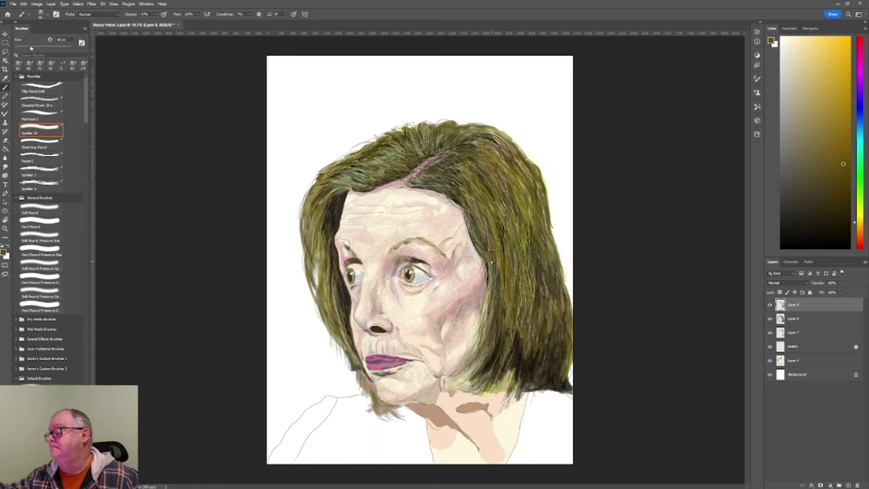
left_click_drag(488, 288, 480, 350)
left_click_drag(475, 309, 481, 341)
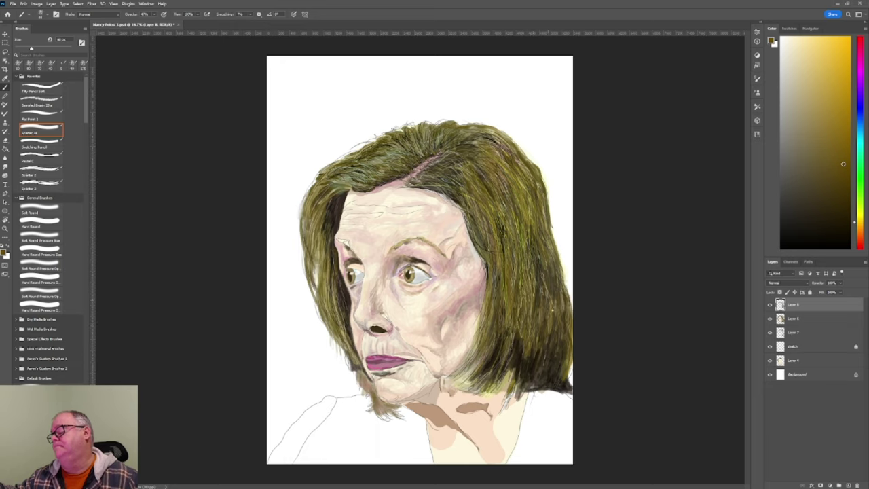
left_click_drag(520, 178, 531, 214)
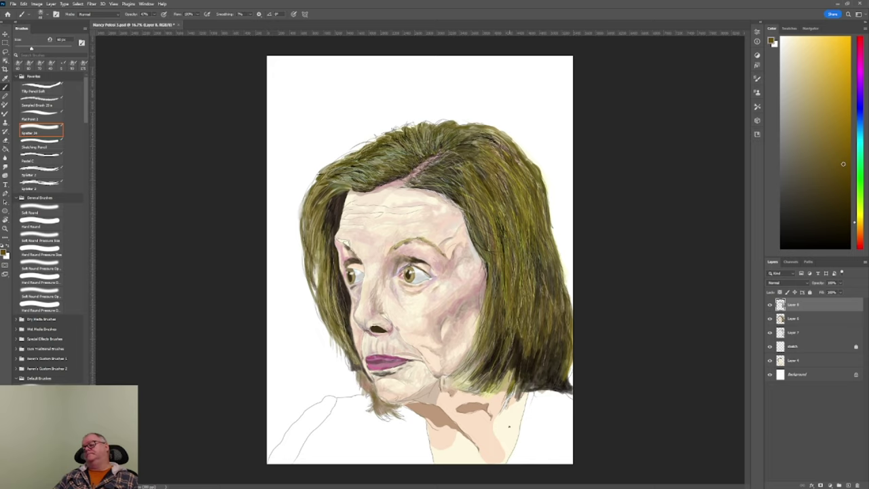
left_click(771, 305)
left_click(771, 305)
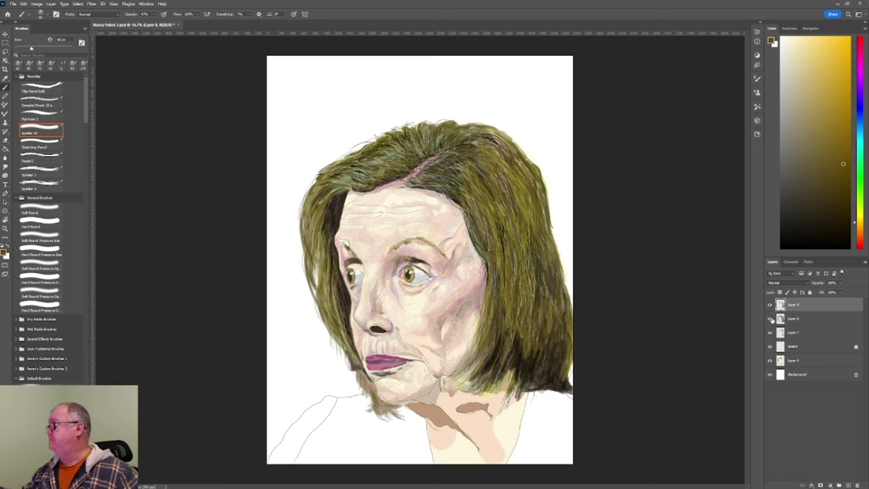
left_click(771, 319)
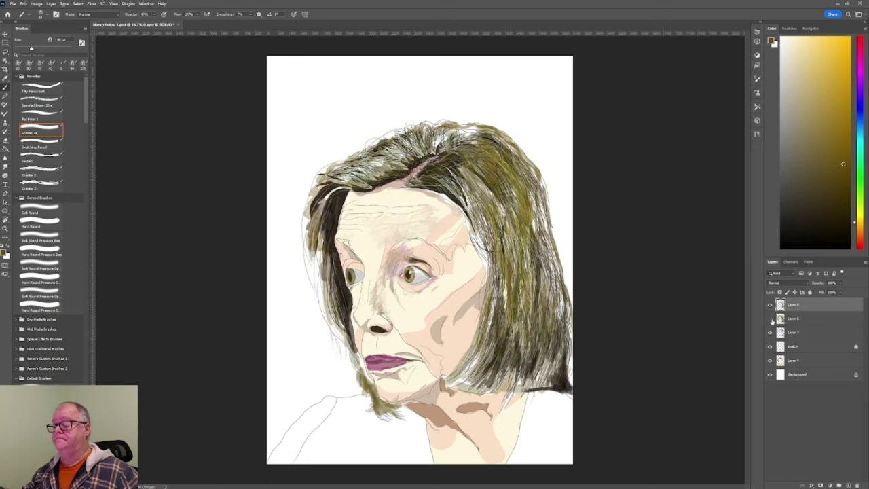
left_click(770, 318)
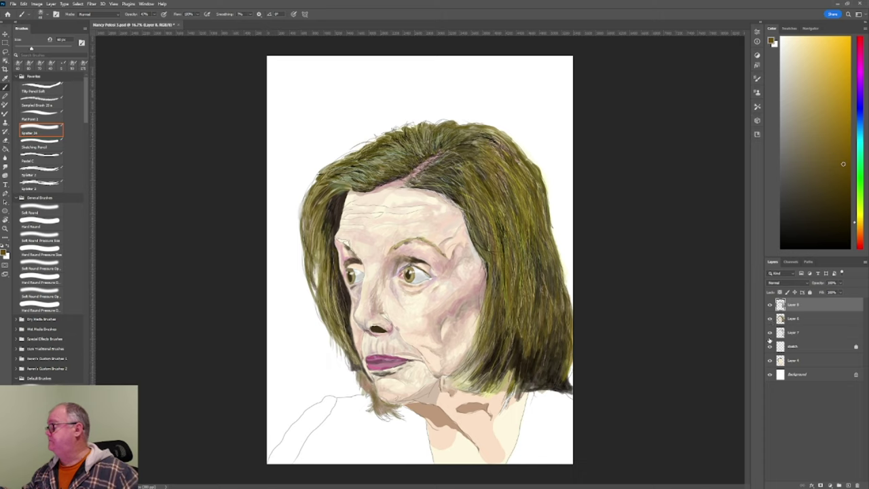
left_click(771, 333)
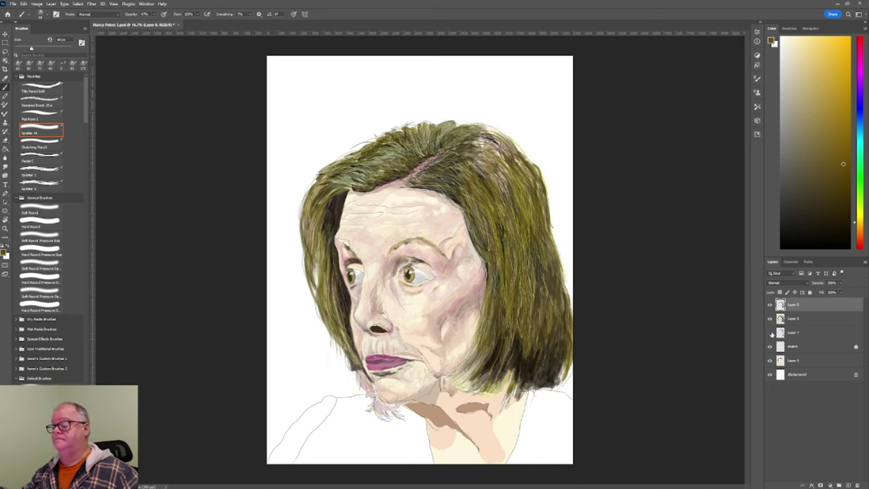
left_click(771, 333)
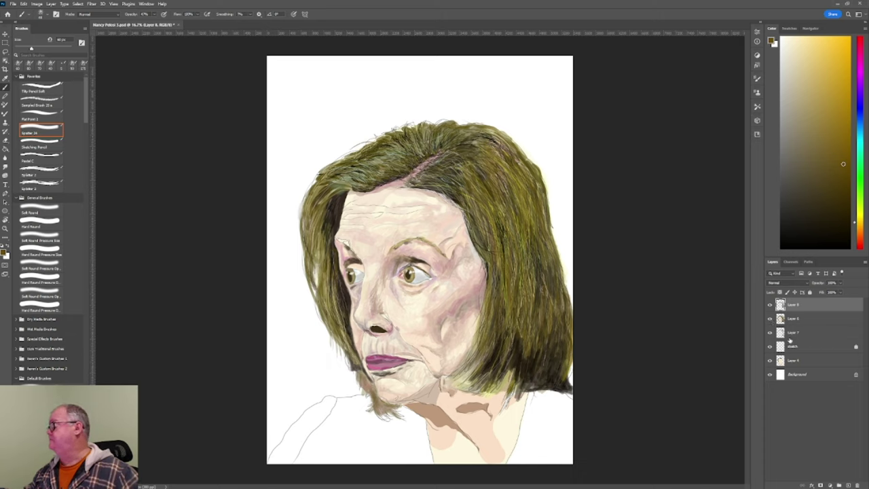
left_click(771, 347)
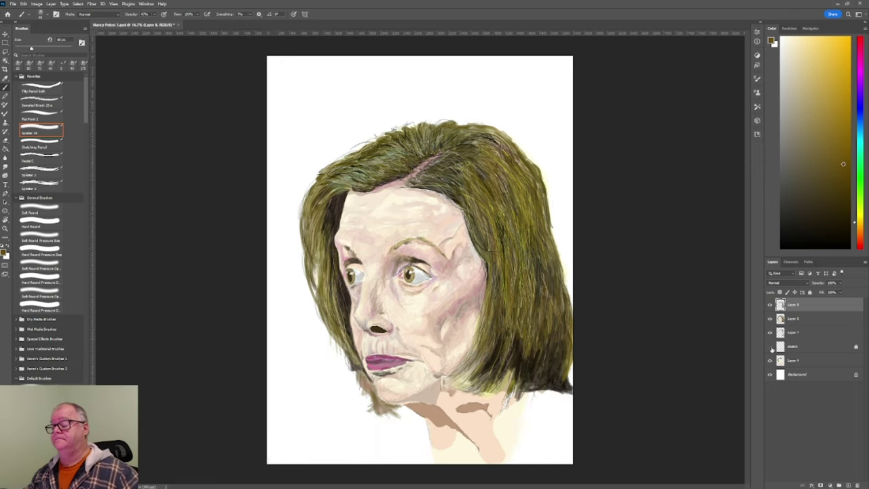
left_click(772, 347)
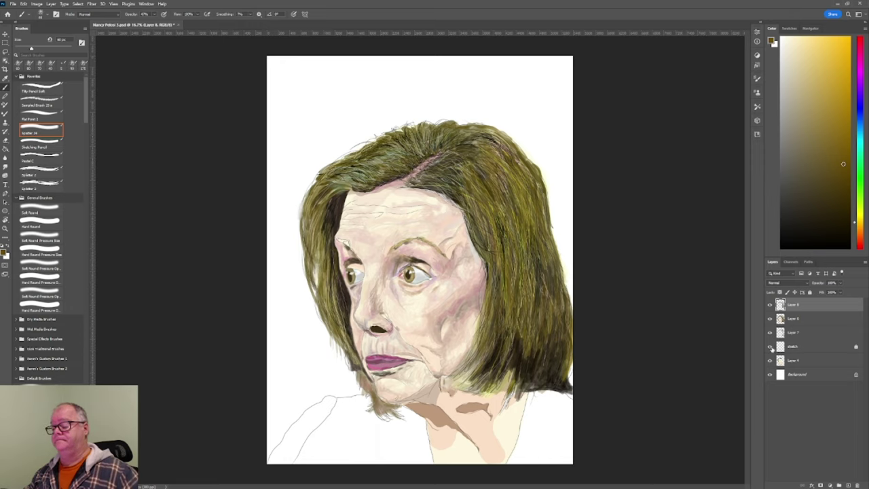
left_click(771, 347)
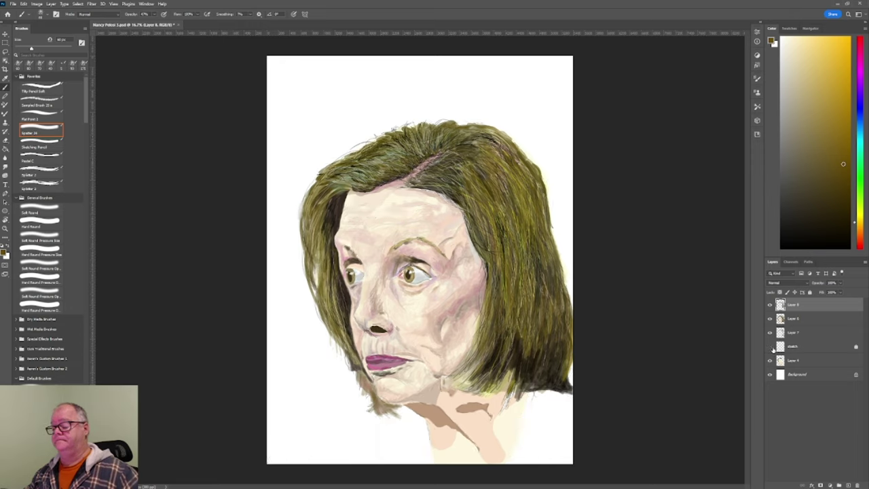
left_click(772, 347)
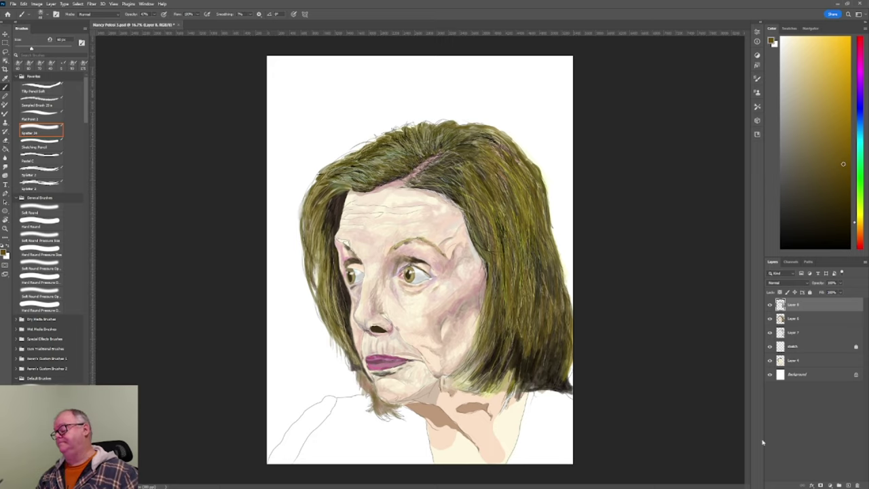
Sample the hair-edge colour and darken the hair's lower right edge on Layer 7
key("i")
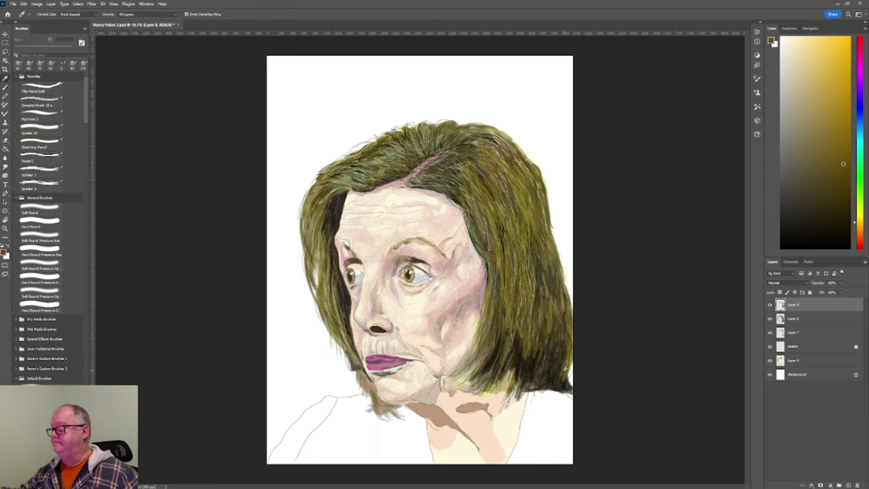
left_click(566, 368)
key("b")
left_click(791, 333)
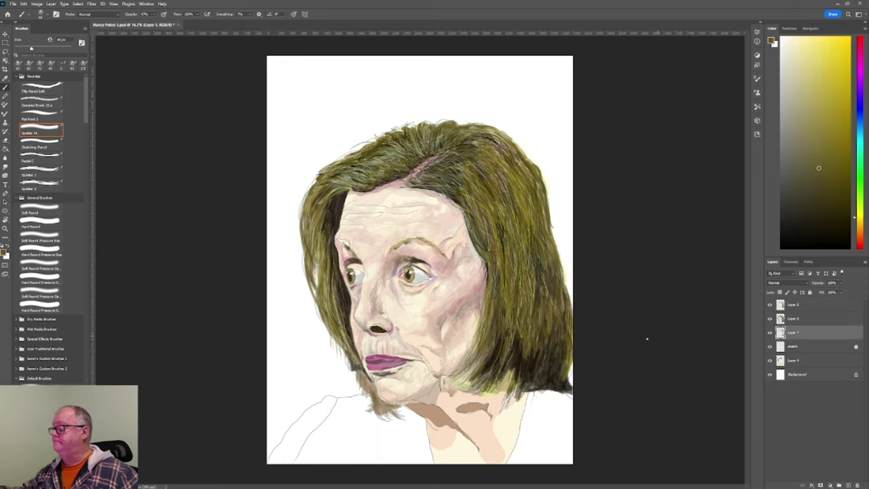
mouse_move(571, 368)
left_mouse_down()
mouse_move(570, 382)
mouse_move(572, 367)
left_mouse_up()
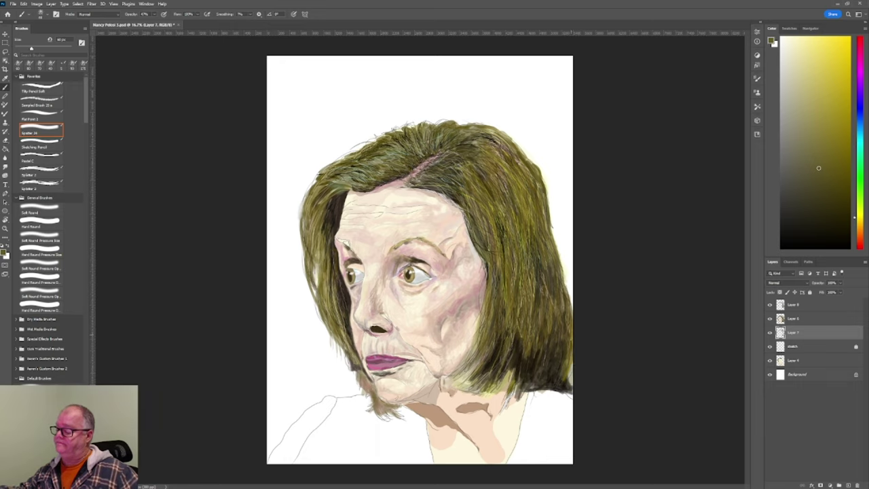
Sample a dark brown from the hair, stroke the right edge, then pick a darker hair tone
key("i")
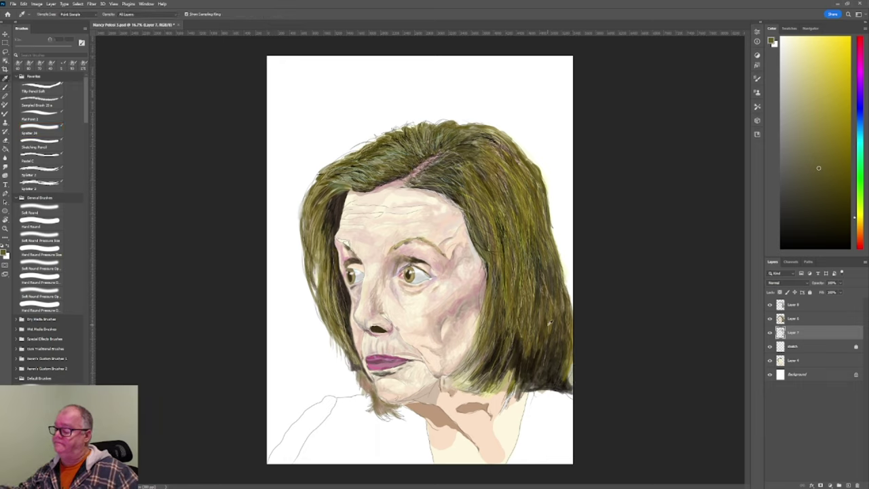
left_click(552, 321)
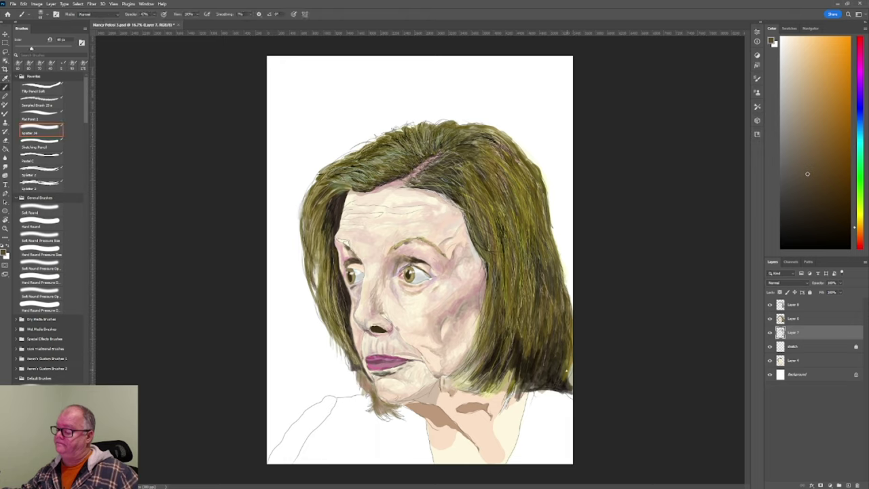
key("b")
left_click_drag(571, 368, 571, 384)
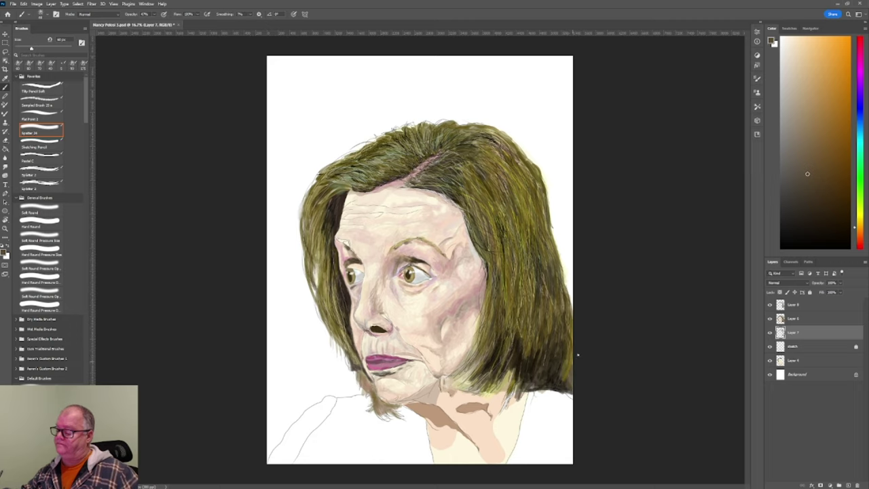
left_click(521, 359, "alt")
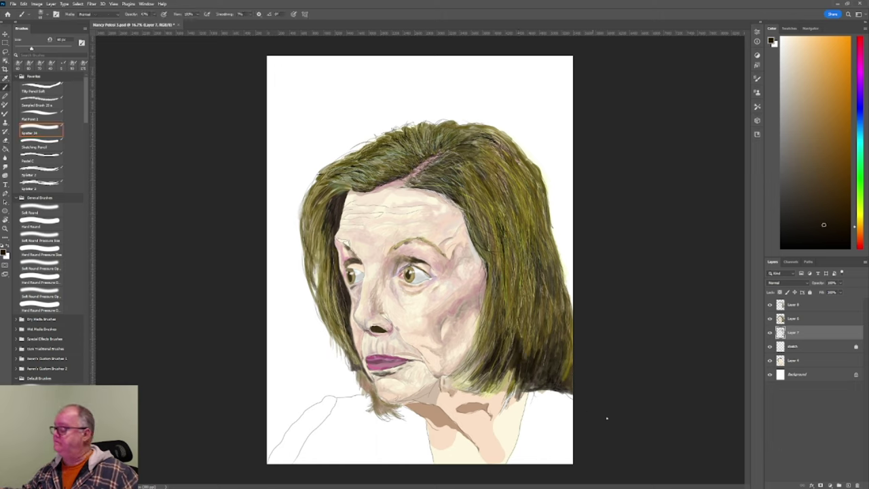
On Layer 6, paint short dark marks and faint strands at the hair's lower right edge
left_click(792, 317)
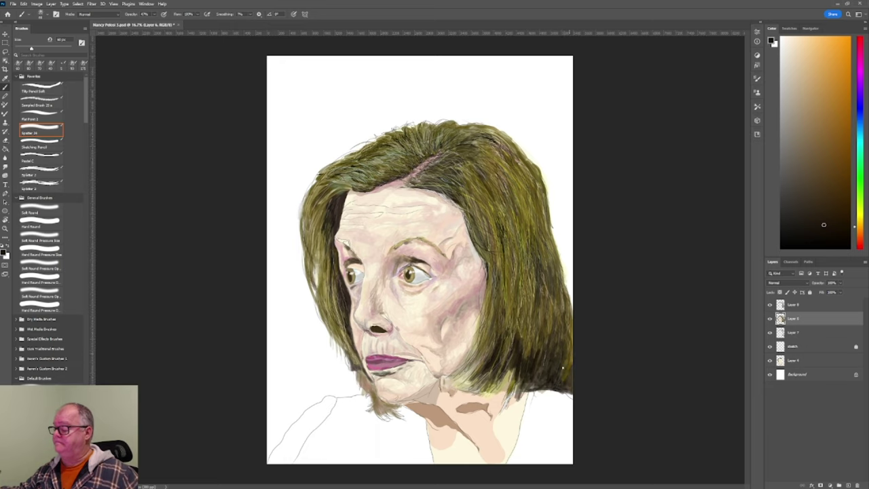
left_click_drag(569, 370, 574, 370)
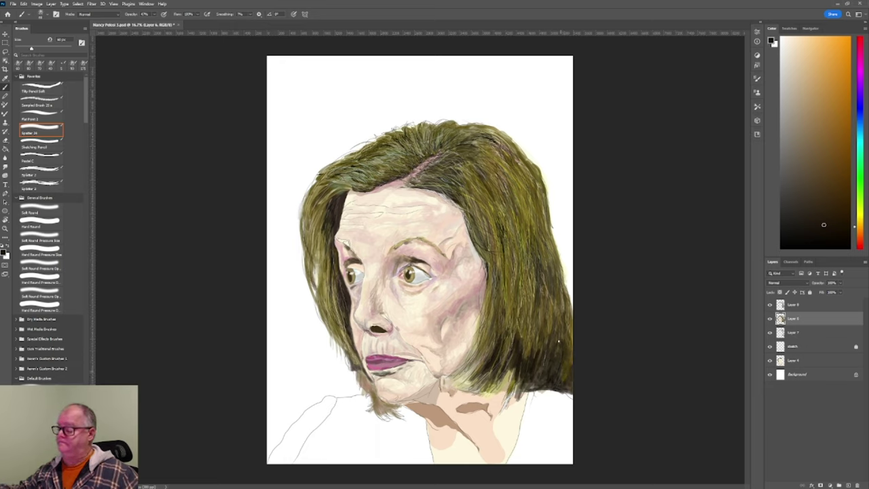
left_click_drag(561, 384, 574, 389)
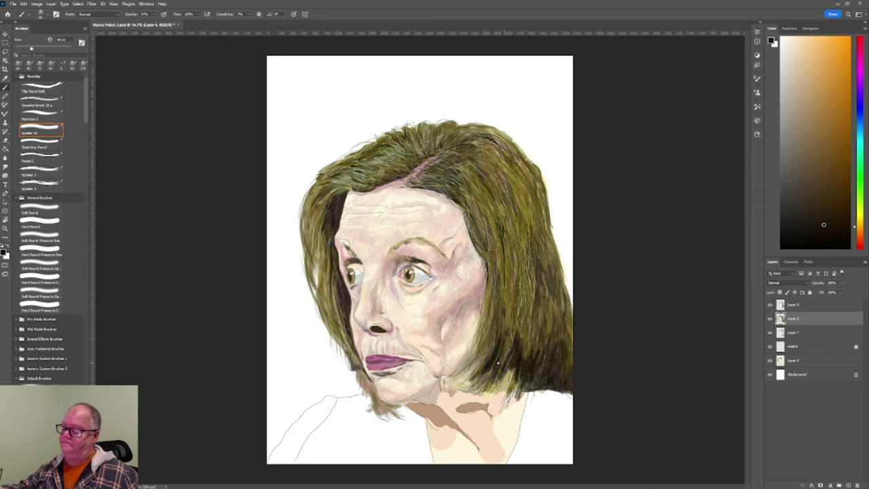
left_click_drag(479, 379, 481, 352)
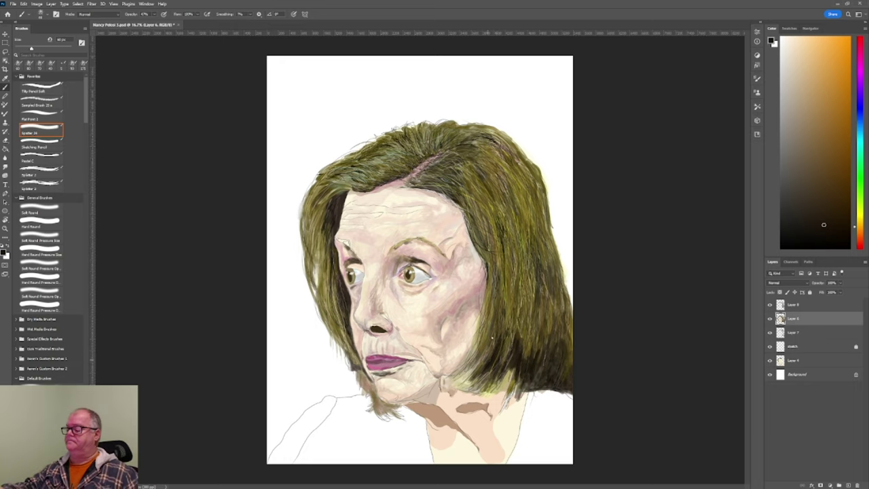
left_click_drag(511, 331, 511, 352)
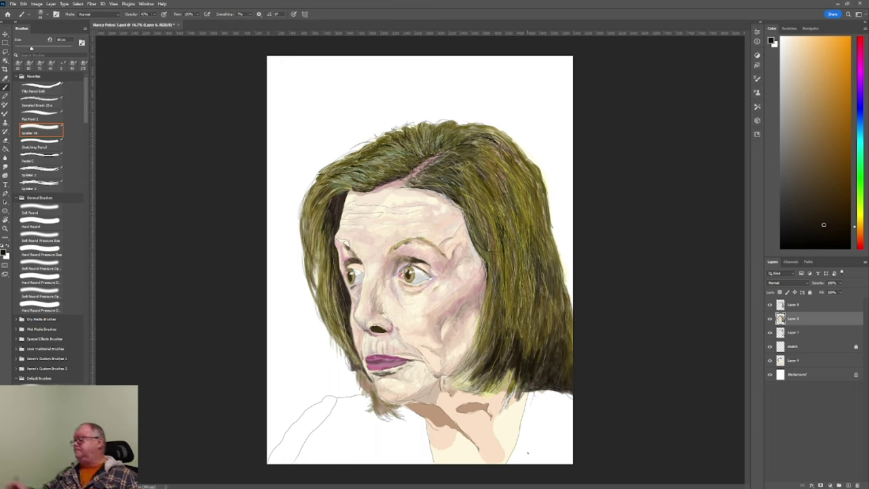
On Layer 8, paint dark strands over the middle of the hair's right side
left_click(796, 305)
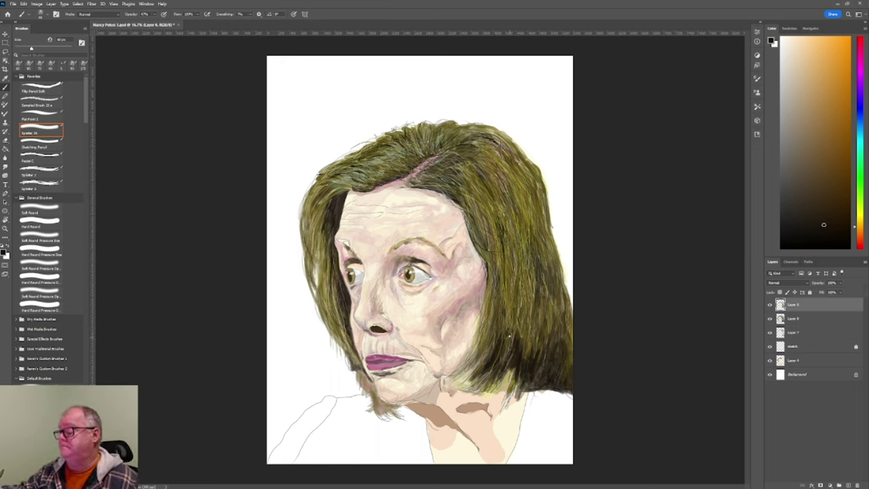
mouse_move(509, 334)
left_mouse_down()
mouse_move(507, 361)
mouse_move(511, 346)
left_mouse_up()
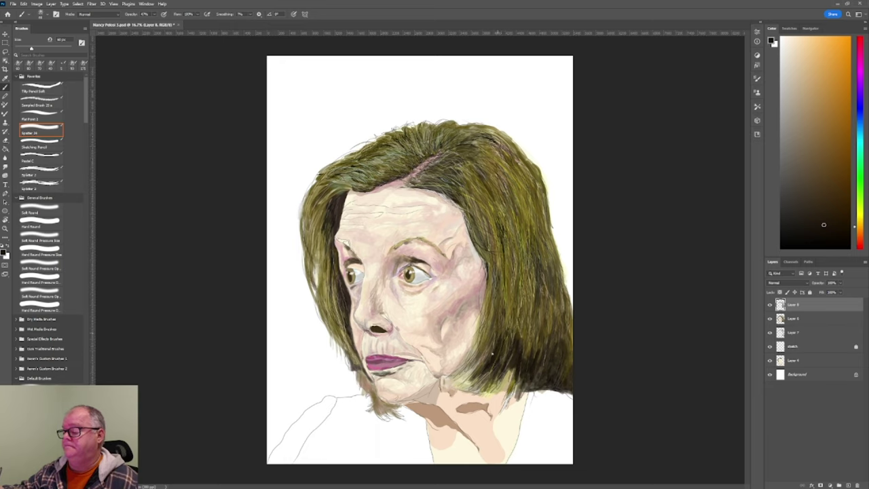
left_click_drag(507, 304, 515, 333)
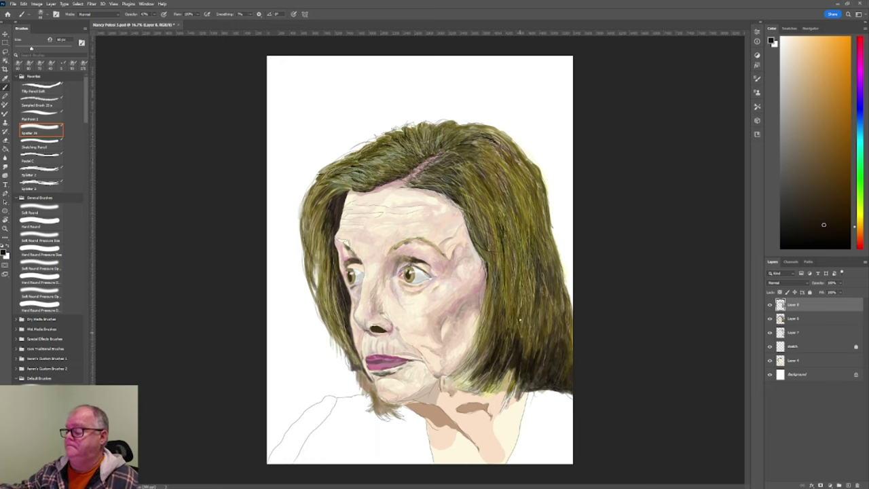
mouse_move(530, 282)
left_mouse_down()
mouse_move(525, 310)
mouse_move(513, 271)
mouse_move(517, 288)
left_mouse_up()
left_click_drag(520, 295, 516, 326)
left_click_drag(552, 287, 550, 307)
mouse_move(553, 303)
left_mouse_down()
mouse_move(555, 328)
mouse_move(555, 316)
left_mouse_up()
mouse_move(550, 314)
left_mouse_down()
mouse_move(549, 327)
mouse_move(540, 327)
left_mouse_up()
left_click_drag(543, 291, 542, 311)
left_click_drag(544, 275, 543, 283)
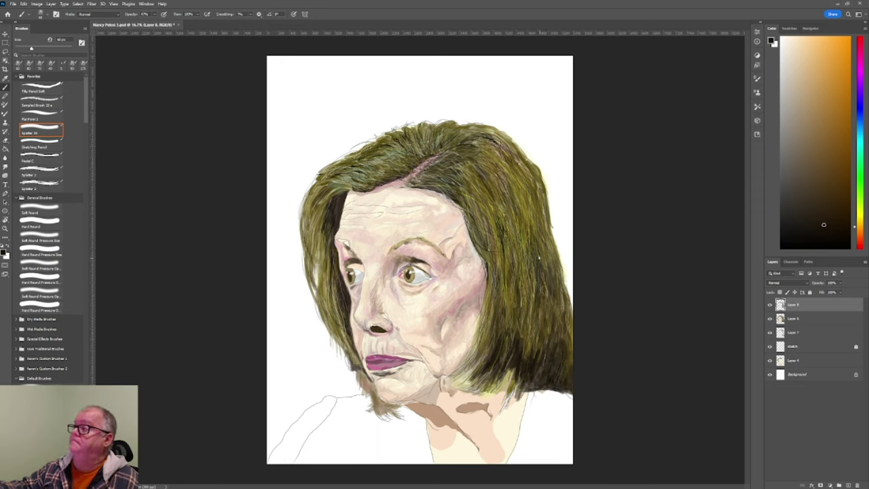
Work short dark strands up the right edge to the top-right hair, then save the file
left_click_drag(546, 233, 556, 271)
mouse_move(547, 243)
left_mouse_down()
mouse_move(552, 261)
mouse_move(542, 235)
left_mouse_up()
left_click_drag(537, 218, 539, 228)
mouse_move(537, 196)
left_mouse_down()
mouse_move(546, 231)
mouse_move(545, 208)
left_mouse_up()
left_click_drag(537, 178, 541, 196)
mouse_move(523, 164)
left_mouse_down()
mouse_move(533, 175)
mouse_move(525, 172)
left_mouse_up()
mouse_move(512, 156)
left_mouse_down()
mouse_move(519, 163)
mouse_move(513, 160)
left_mouse_up()
left_click_drag(513, 163, 527, 183)
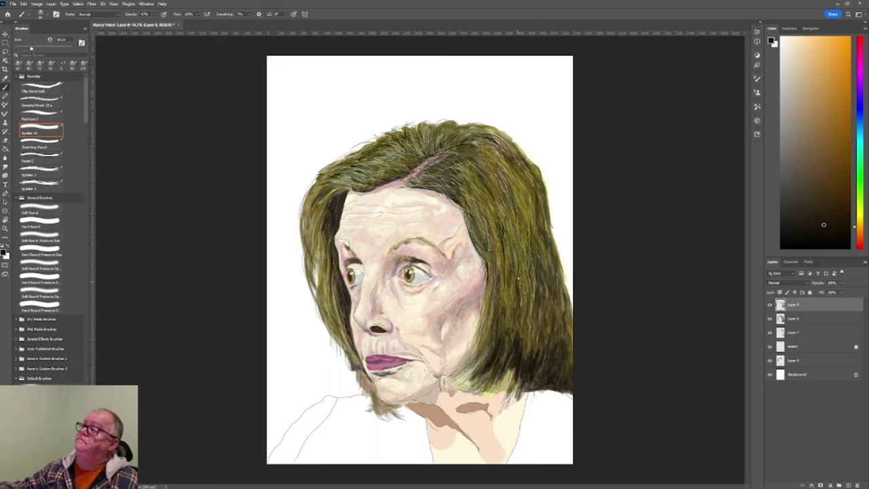
left_click_drag(493, 159, 510, 198)
left_click_drag(511, 199, 520, 216)
left_click_drag(520, 217, 525, 227)
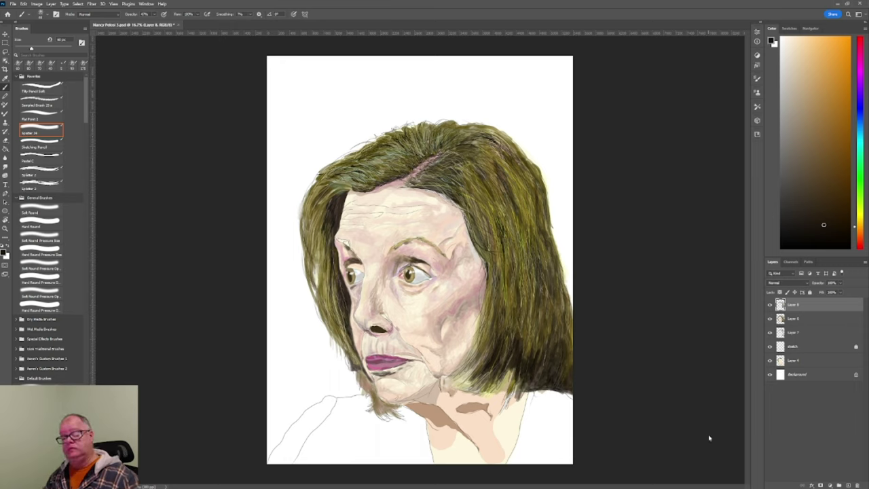
key("ctrl+s")
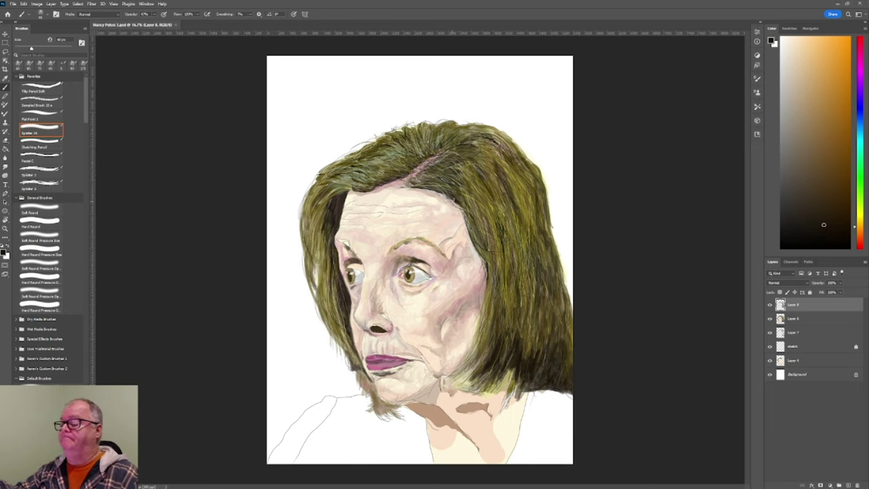
Sample a light skin tone from the face and brush faint strokes across the forehead
key("i")
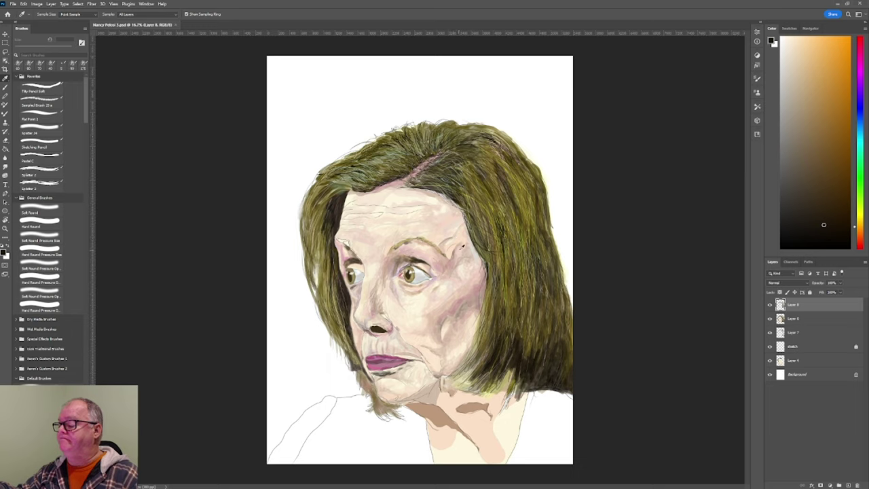
left_click(346, 242)
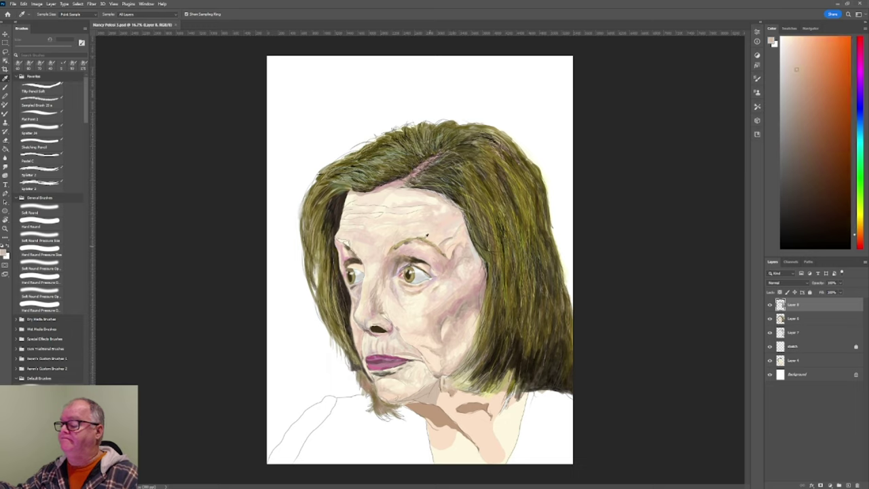
key("b")
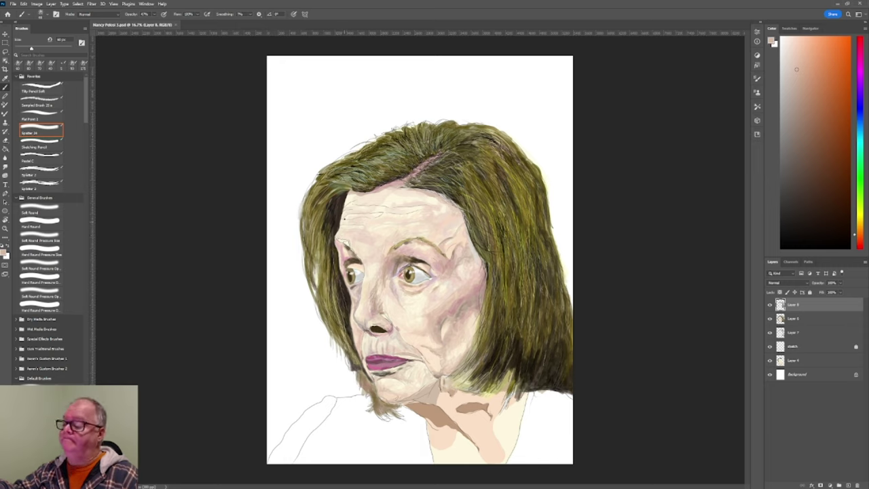
left_click_drag(344, 233, 349, 218)
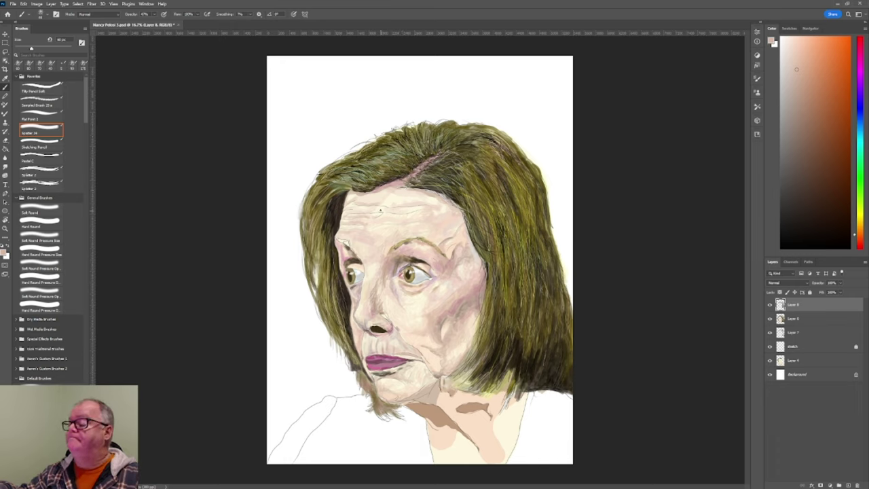
left_click_drag(384, 212, 411, 212)
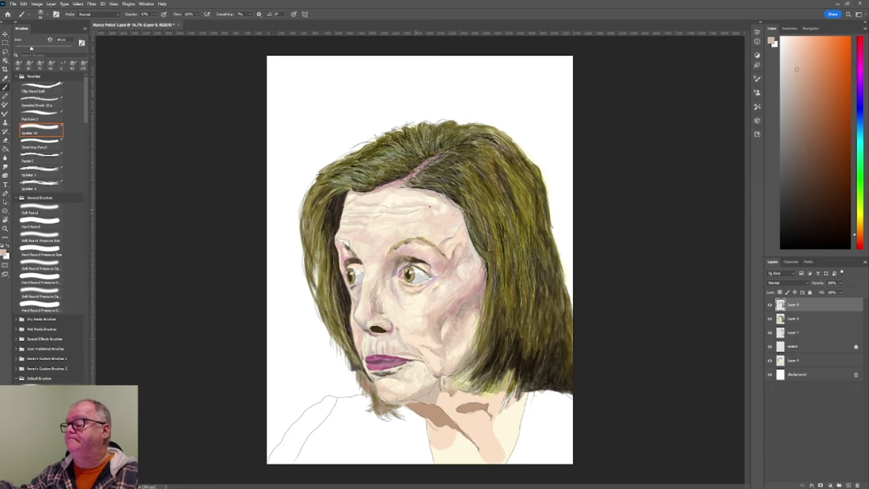
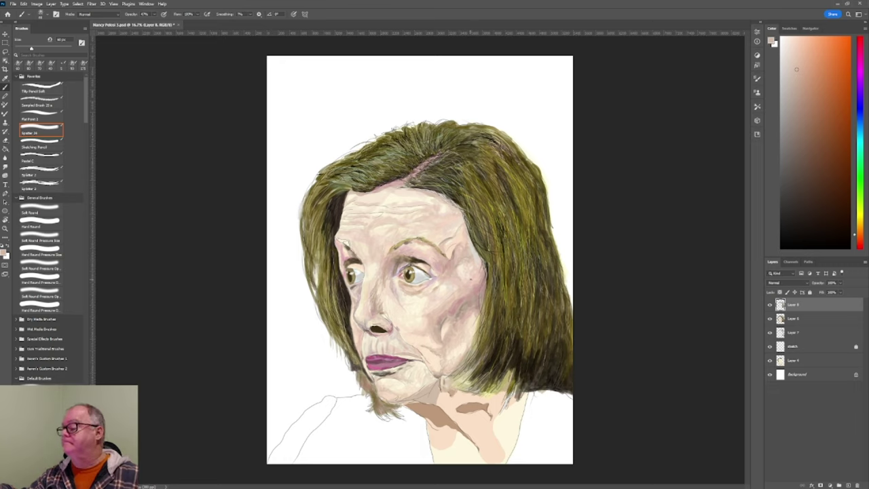
Sample lighter skin tones from the face and make the spatter brush slightly smaller
left_click(464, 270, "alt")
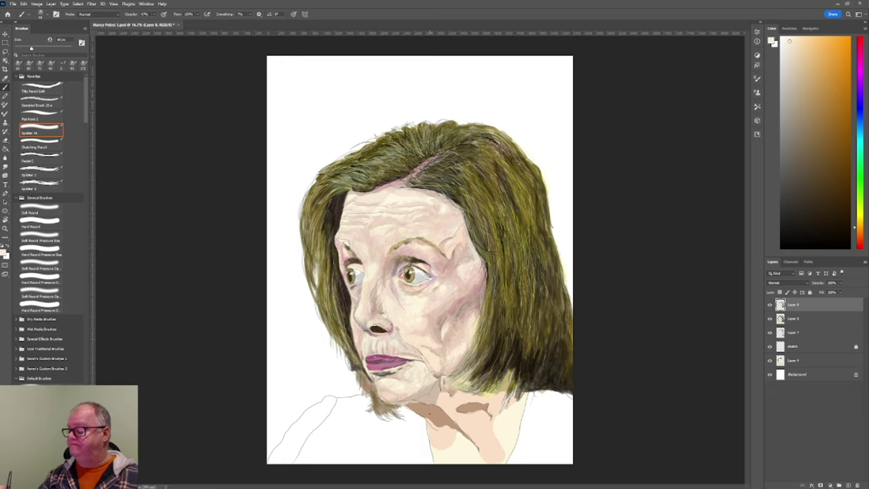
left_click(433, 410, "alt")
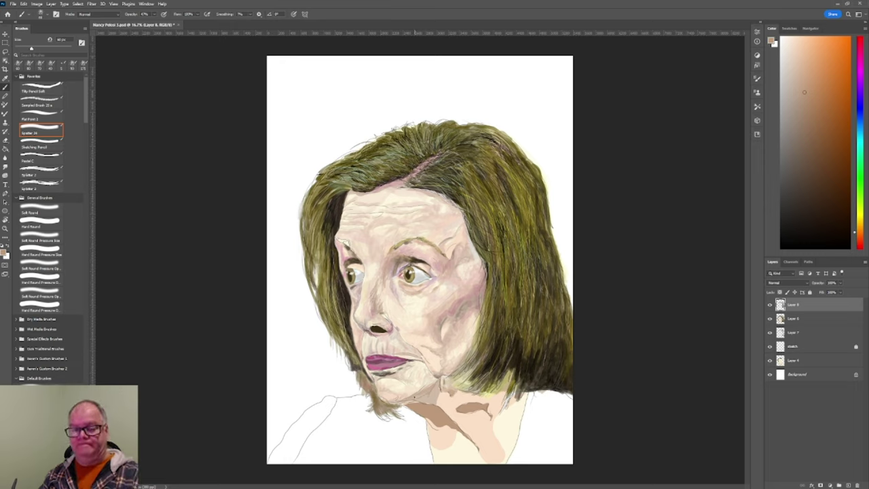
key("bracketleft")
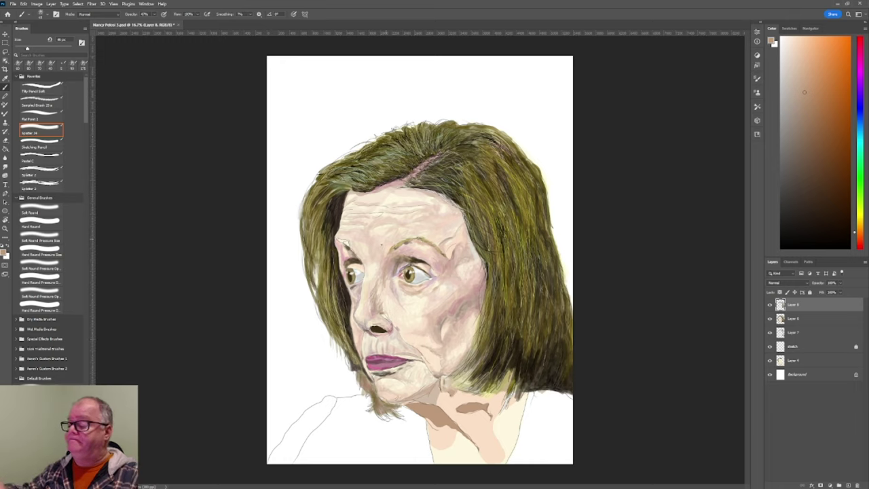
Sample a darker brown, resize the Spatter 24 brush, dab the hair-neck edge, then resample light skin
key("i")
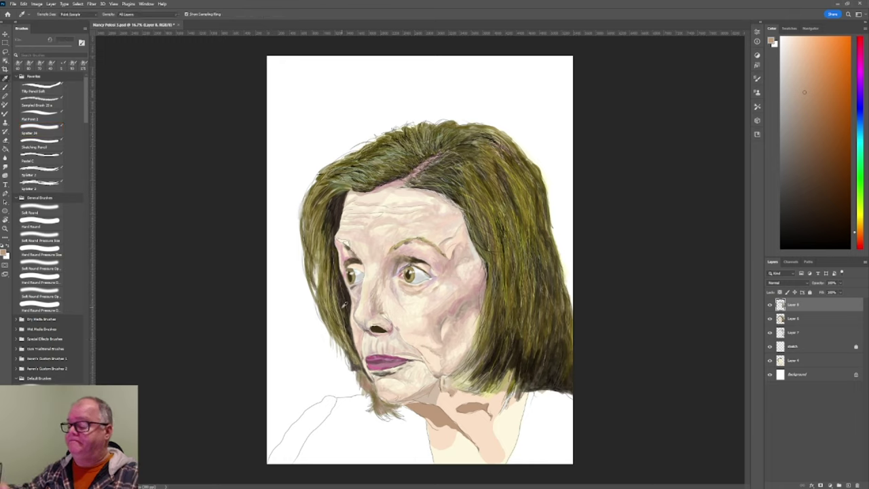
left_click(344, 304)
key("b")
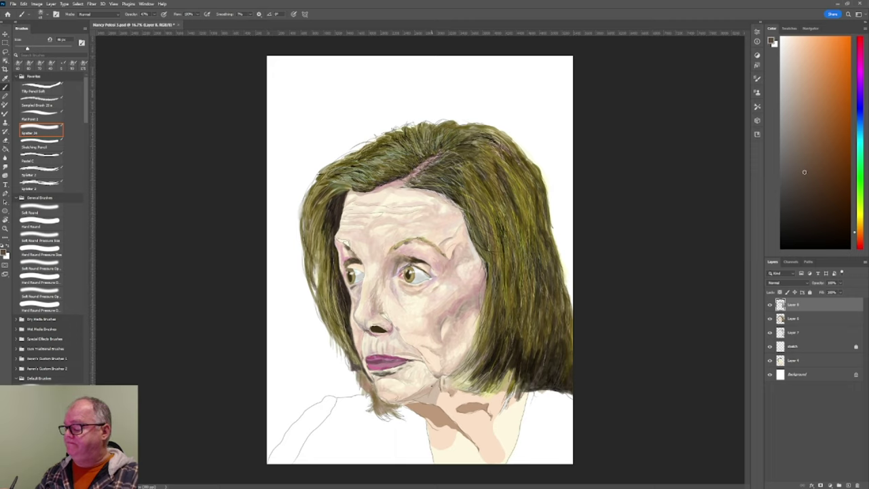
key("bracketleft")
key("bracketleft")
key("bracketleft")
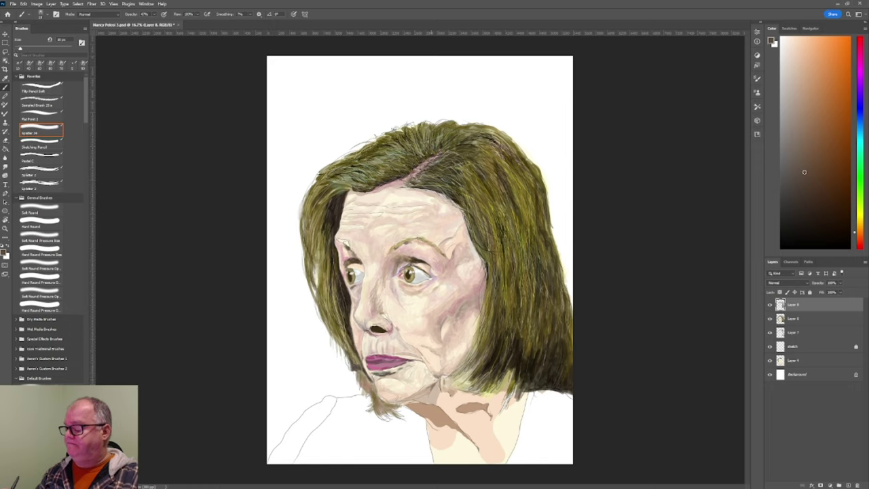
key("bracketright")
key("bracketright")
key("bracketright")
key("bracketright")
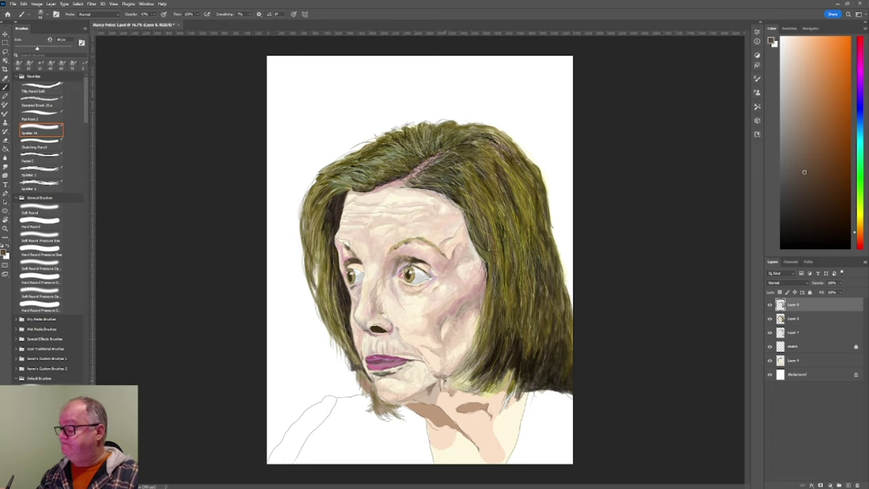
key("bracketleft")
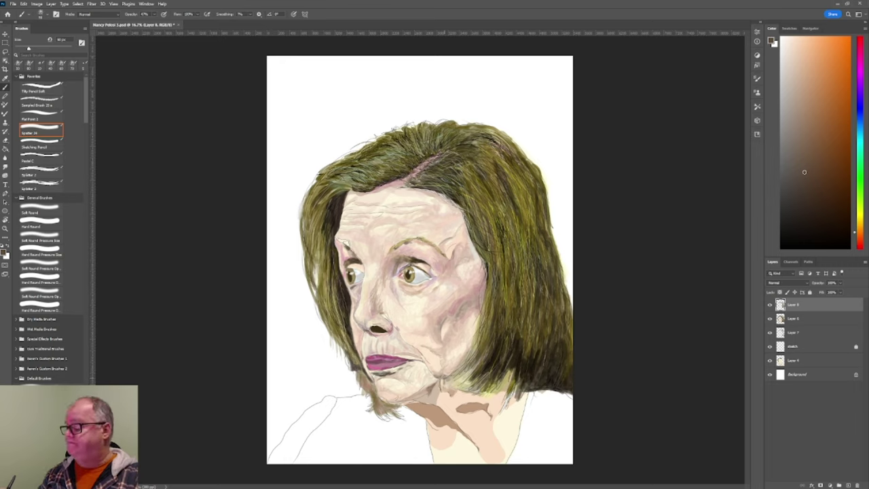
left_click_drag(449, 386, 456, 389)
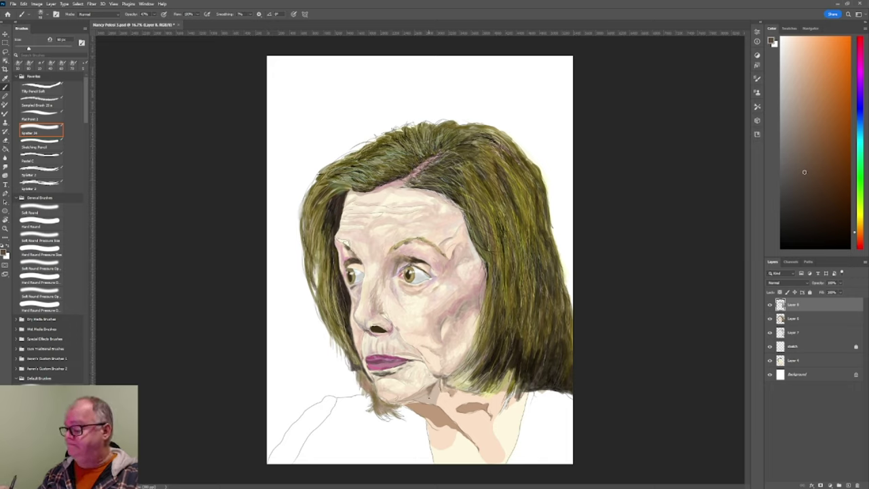
left_click(408, 224, "alt")
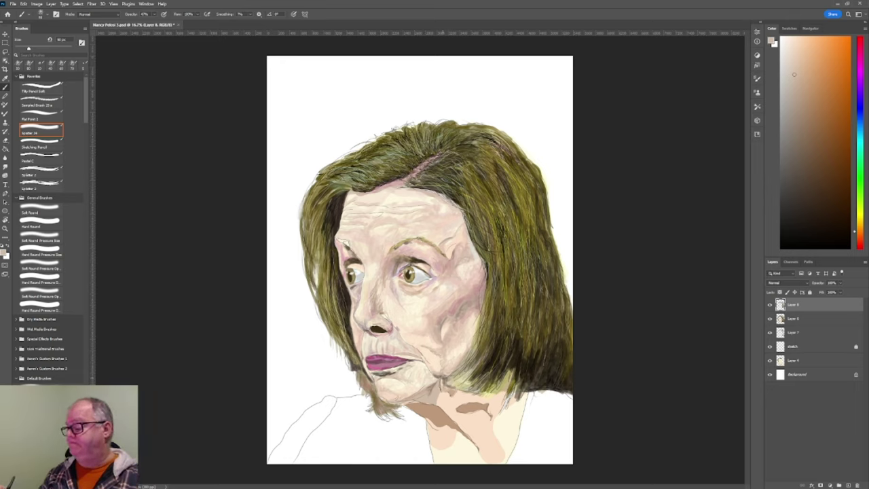
key("i")
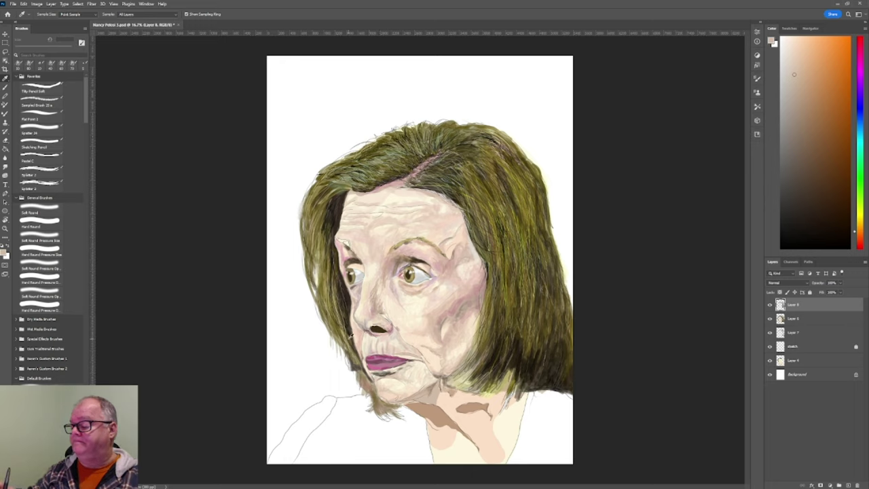
Sample olive-brown from the hair edge and return to the Spatter 24 brush
left_click(352, 337)
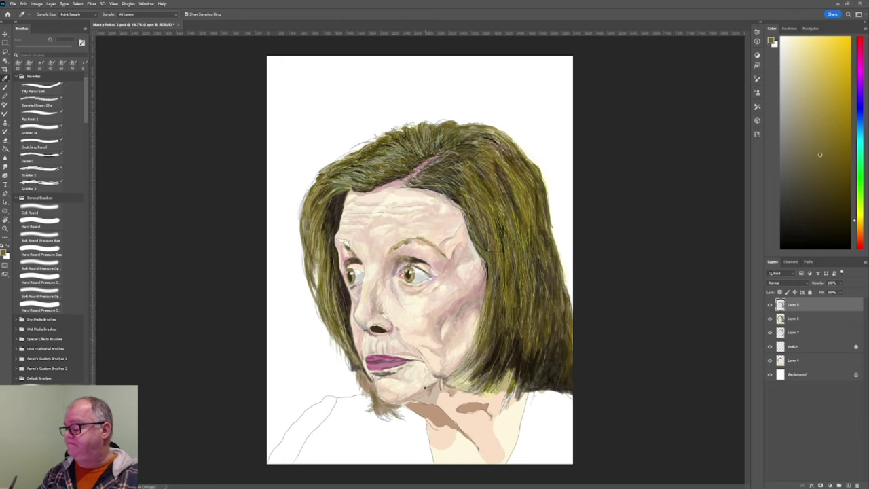
key("b")
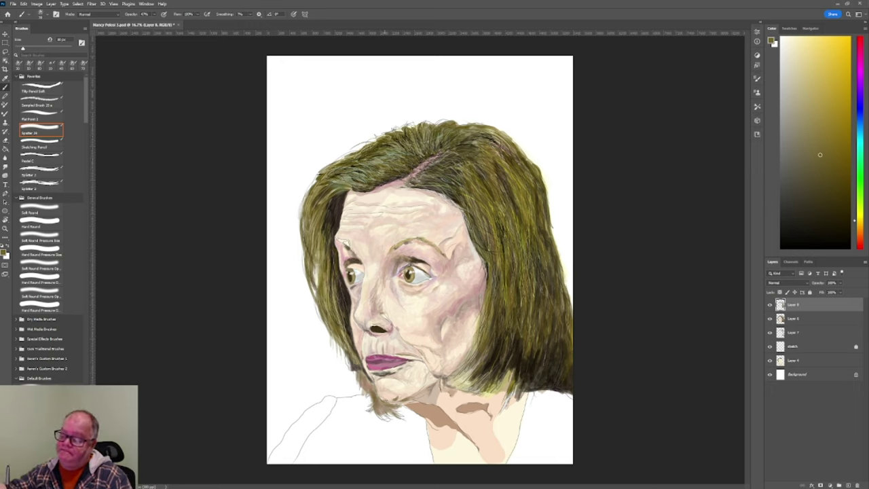
Sample dark brown, then light skin and a darker tan near the chin for jaw texture
key("i")
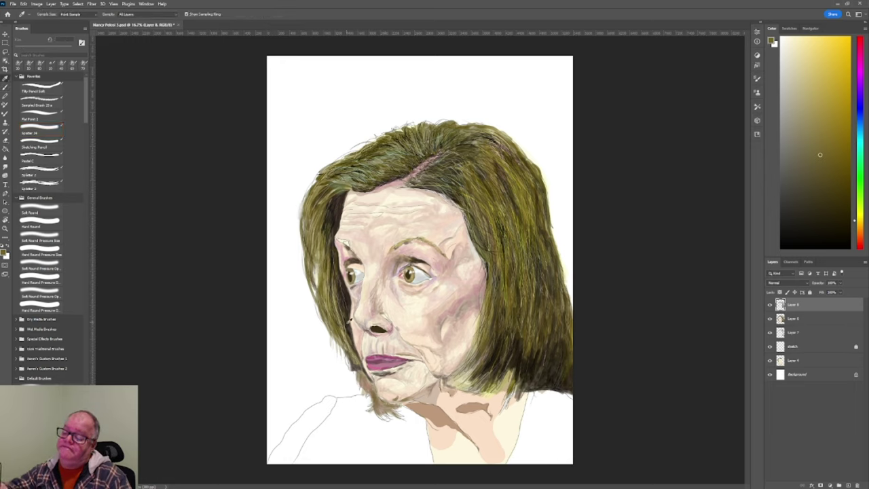
left_click(350, 322)
left_click(40, 131)
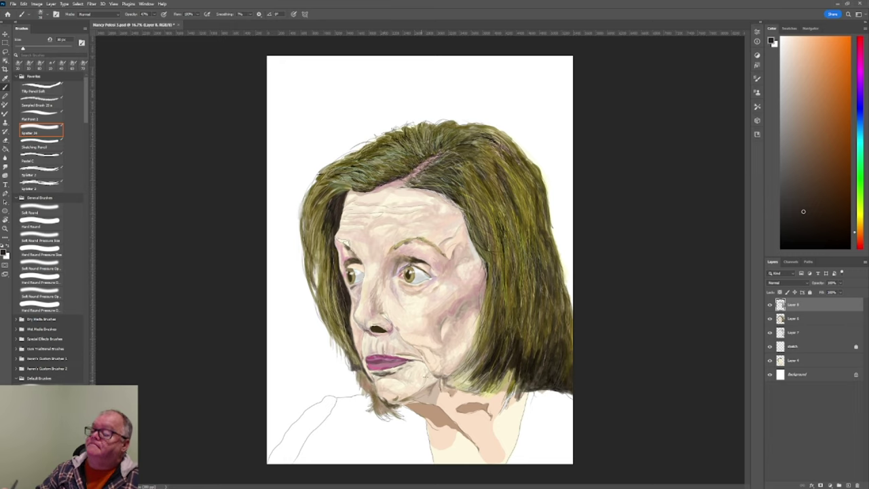
left_click(426, 394, "alt")
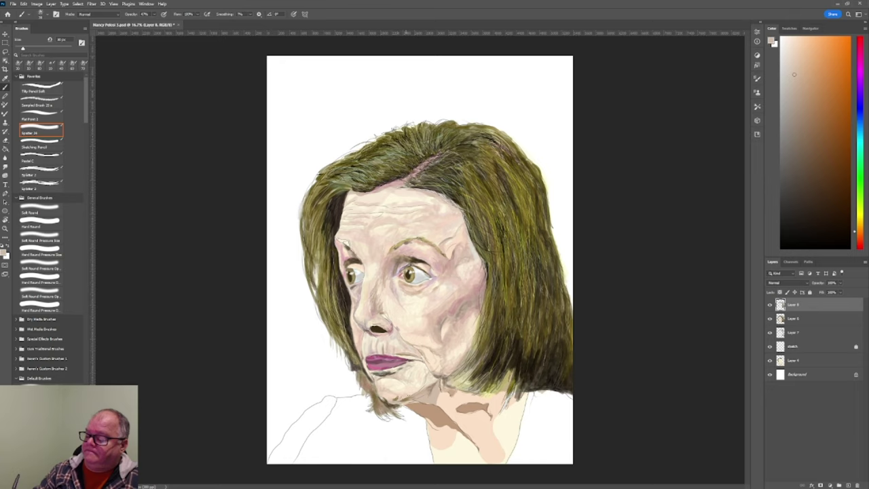
left_click(408, 399, "alt")
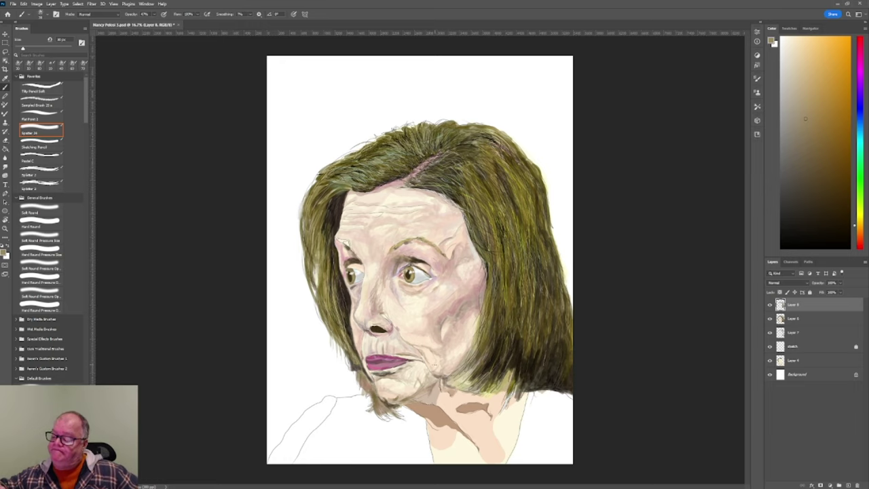
key("alt")
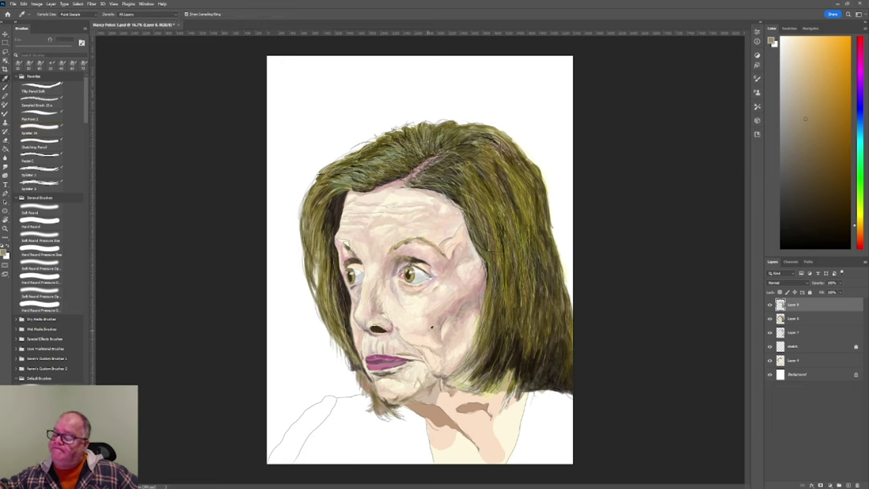
Sample a fresh skin colour from the face for the lower-face texture
left_click(432, 327, "alt")
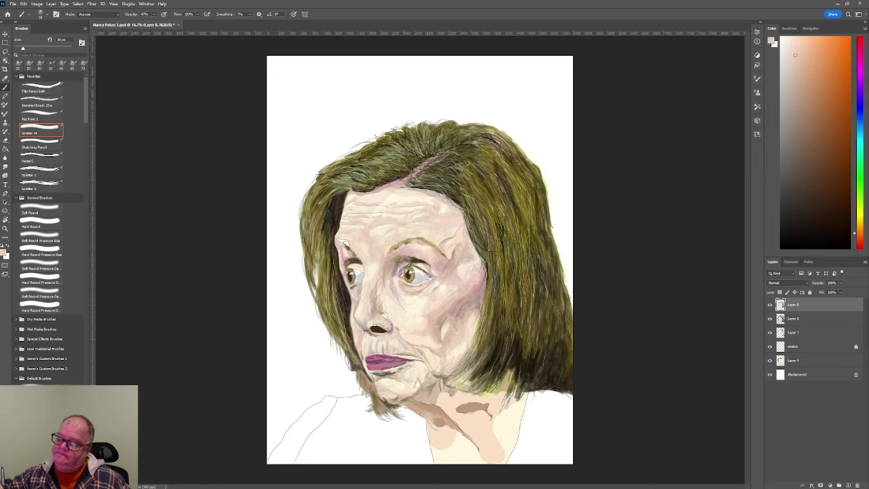
Sample a darker tone and pale cream, move painting onto Layer 6, and swap to the dark colour
key("i")
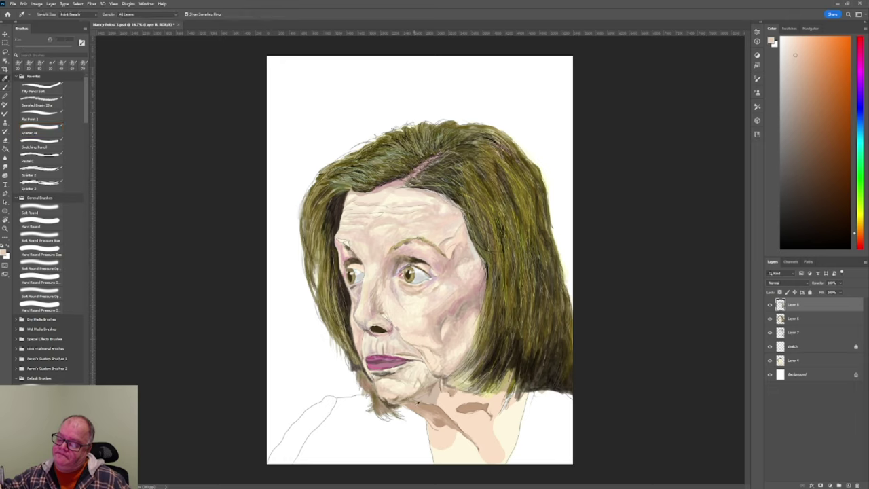
left_click(417, 403)
key("b")
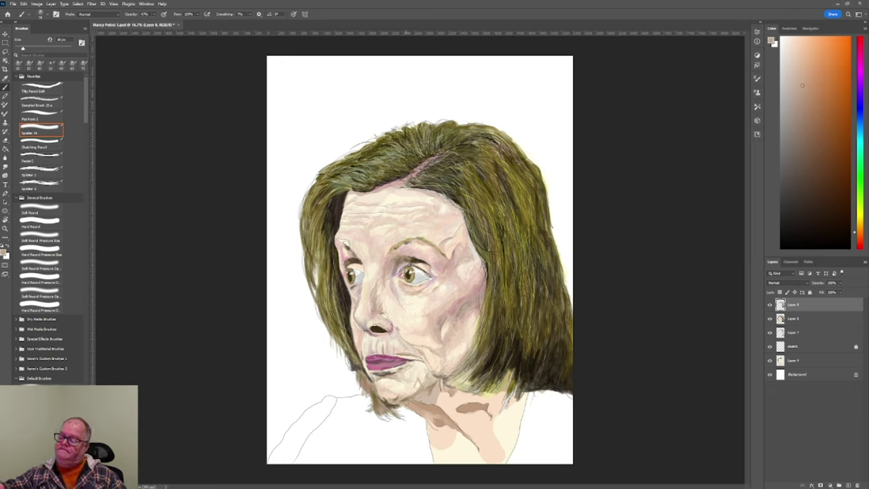
key("i")
left_click(367, 309)
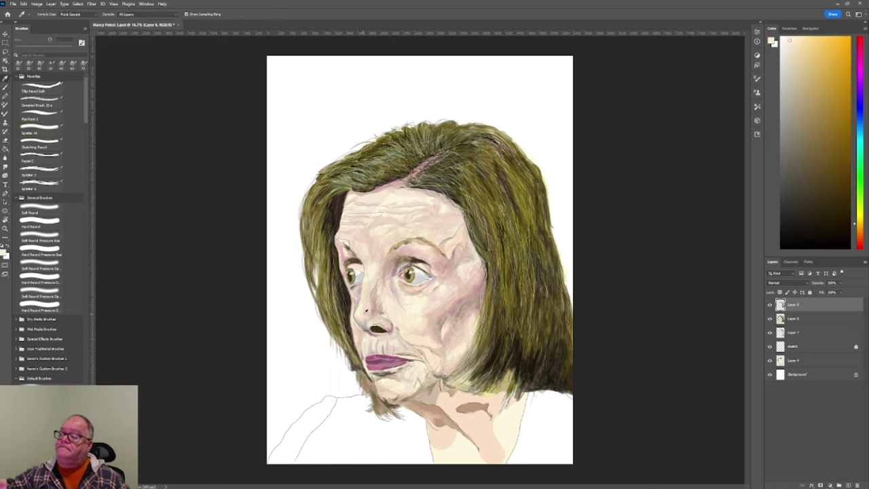
key("b")
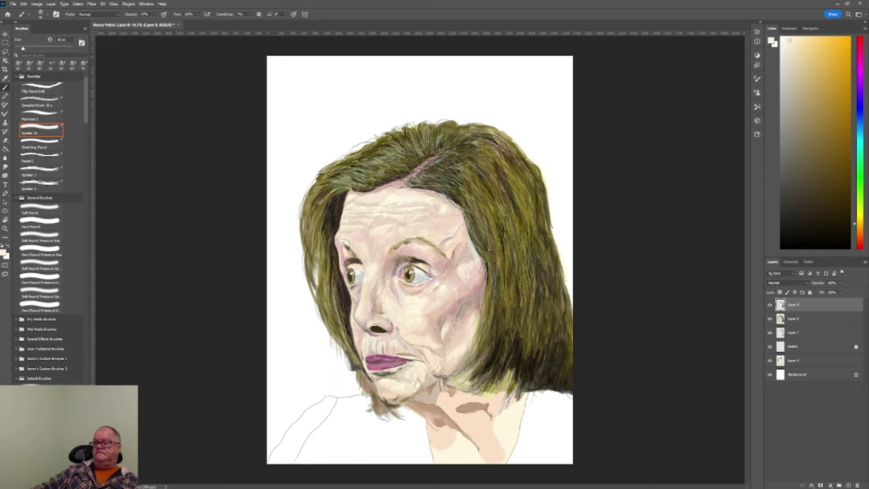
key("alt+bracketleft")
key("alt+bracketleft")
key("x")
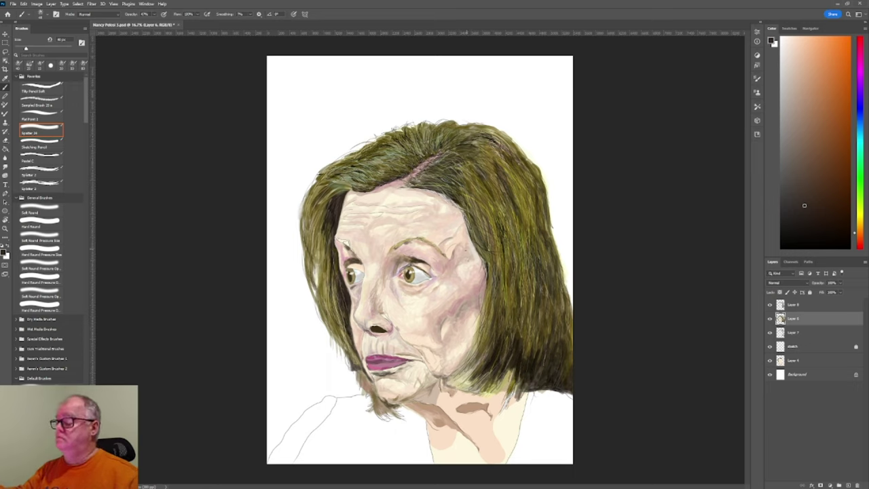
Pick up light beige, warmer reddish and paler pinkish skin tones from the face
key("i")
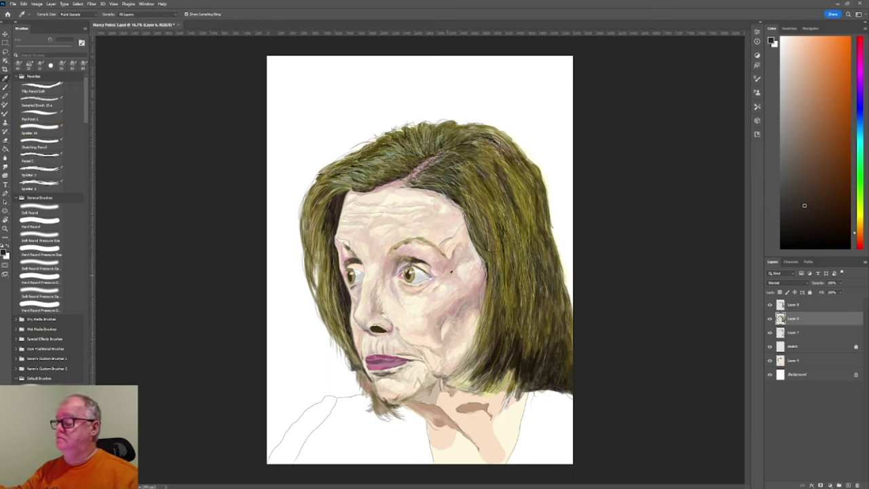
left_click(452, 254)
key("b")
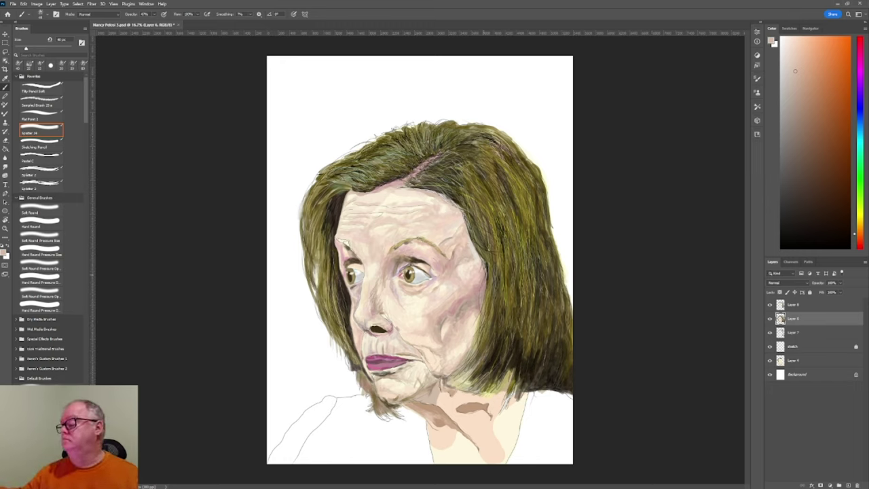
left_click(478, 273, "alt")
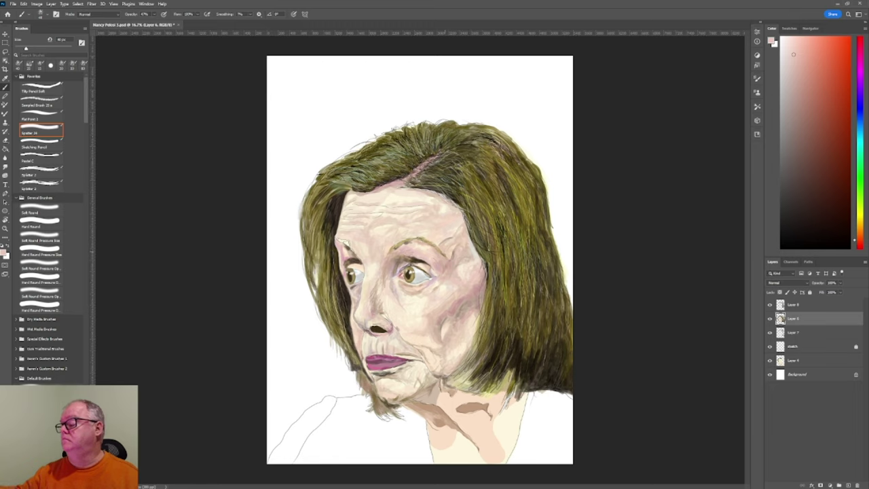
left_click(478, 273, "alt")
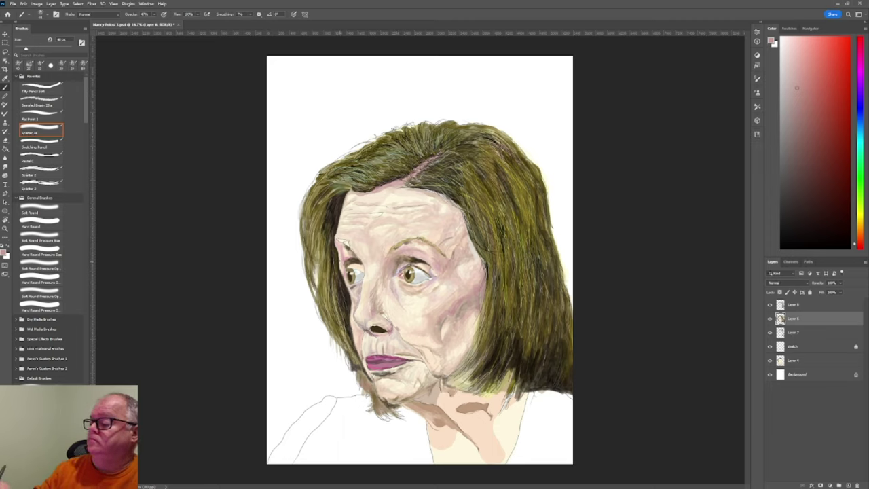
Sample magenta pink and orange skin tones, enlarge the brush, and paint a dark forehead wrinkle
key("i")
left_click(350, 256)
key("b")
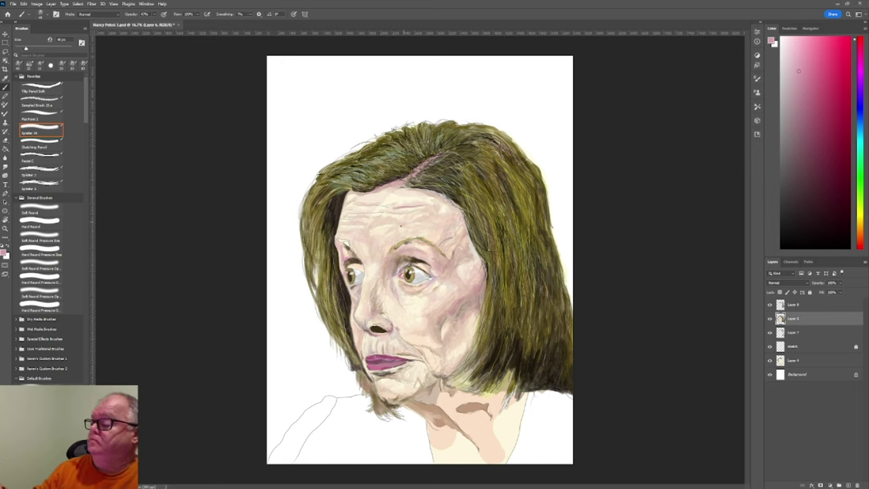
left_click(409, 240, "alt")
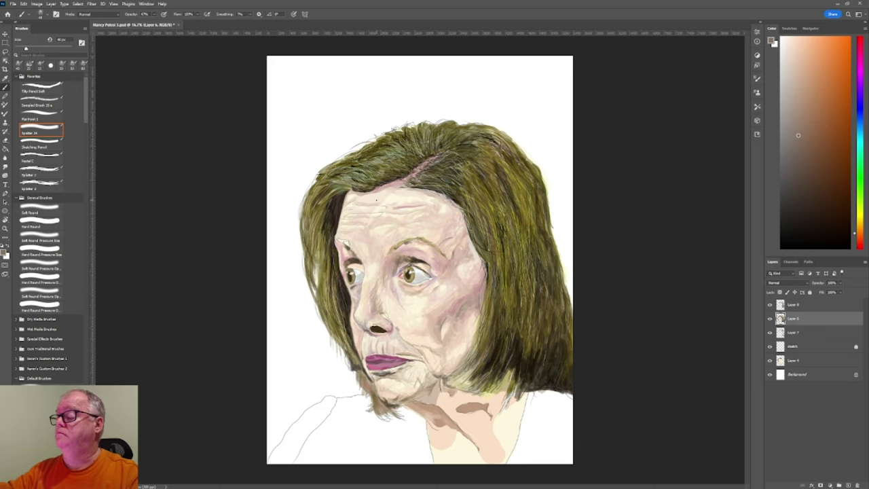
key("bracketright")
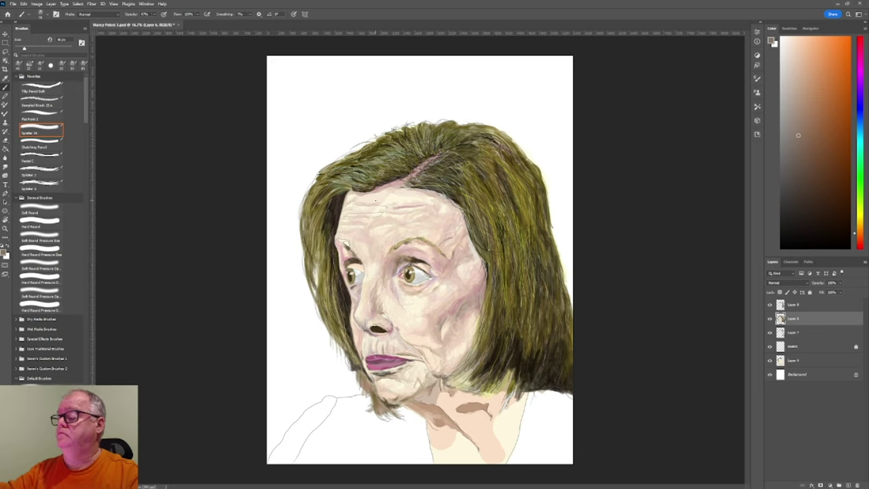
key("bracketright")
key("bracketright")
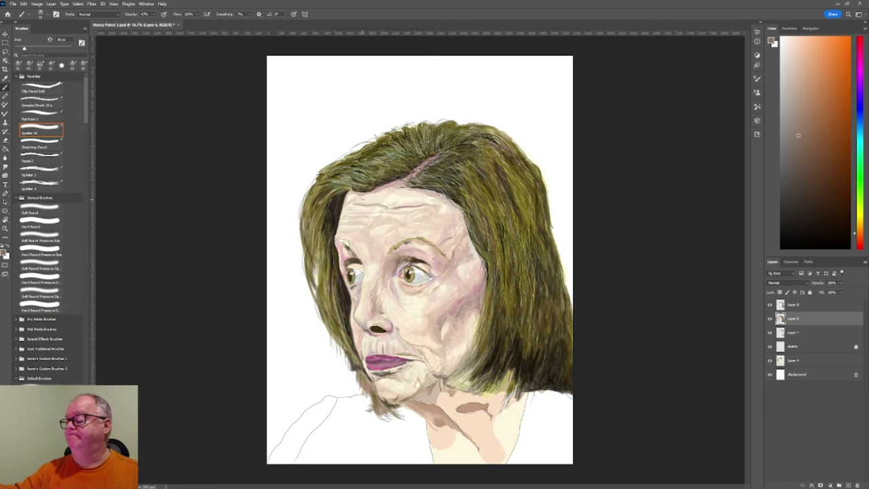
left_click_drag(390, 200, 400, 200)
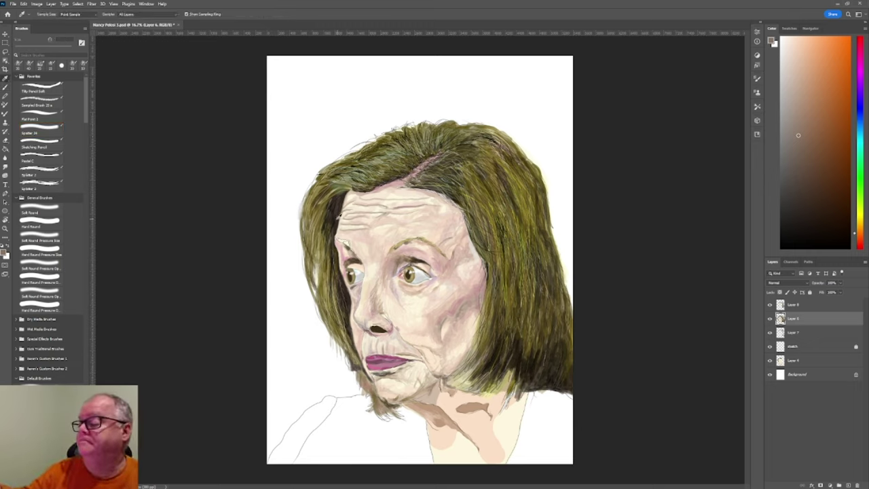
Sample the hair colour, a light skin tone and the pink lip colour for the spatter brush
left_click(334, 218, "alt")
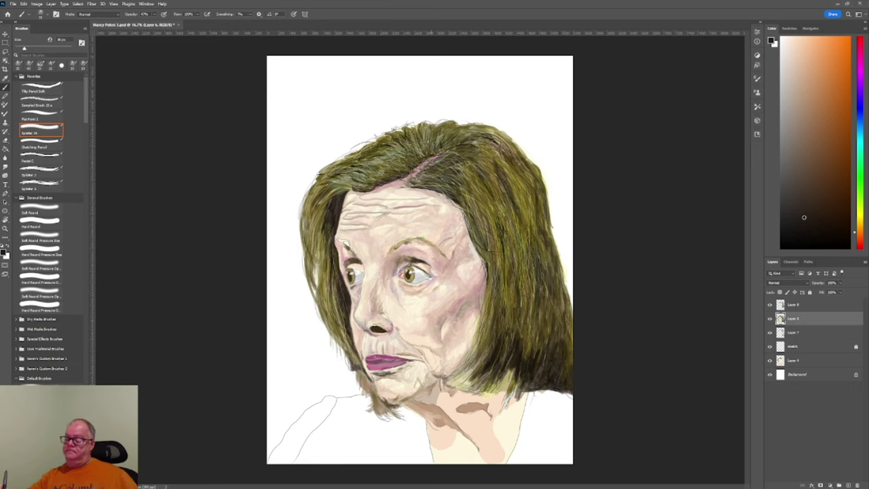
left_click(436, 393, "alt")
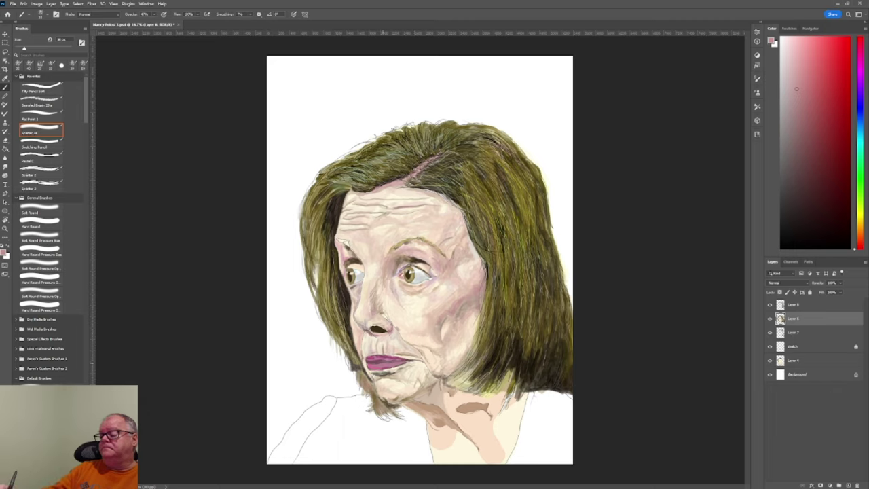
key("i")
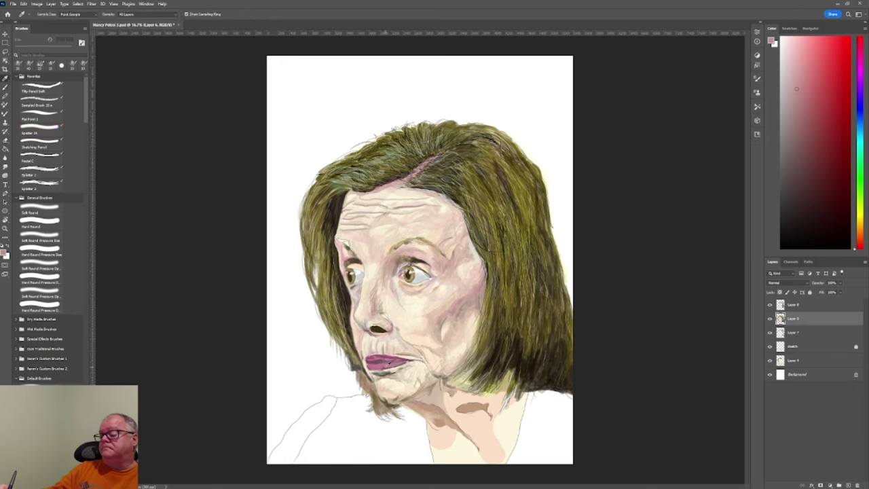
left_click(389, 365)
key("b")
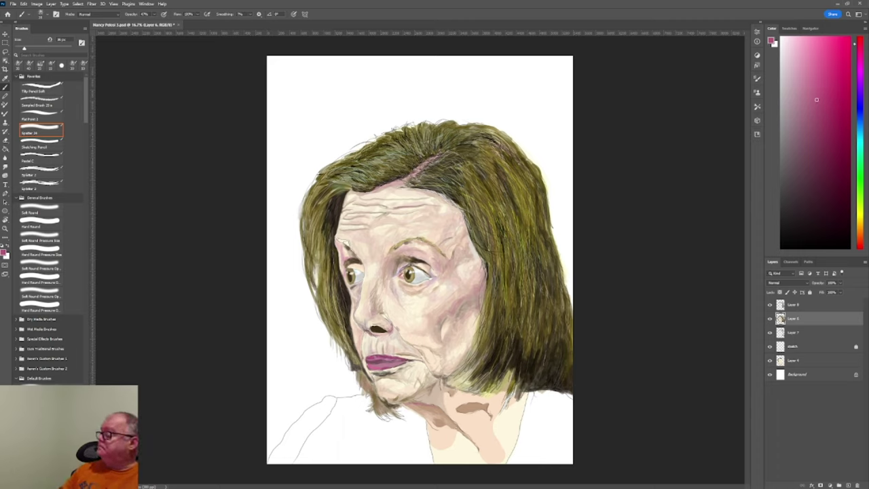
left_click(771, 361)
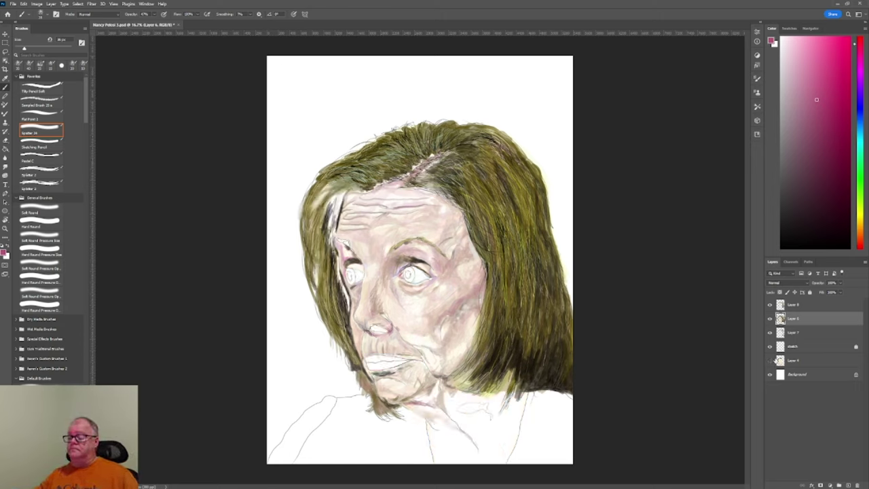
left_click(778, 361)
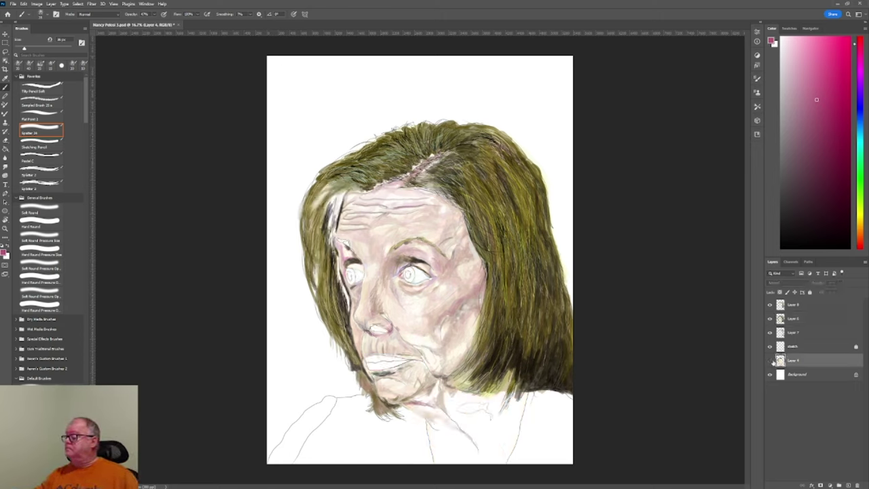
left_click(771, 361)
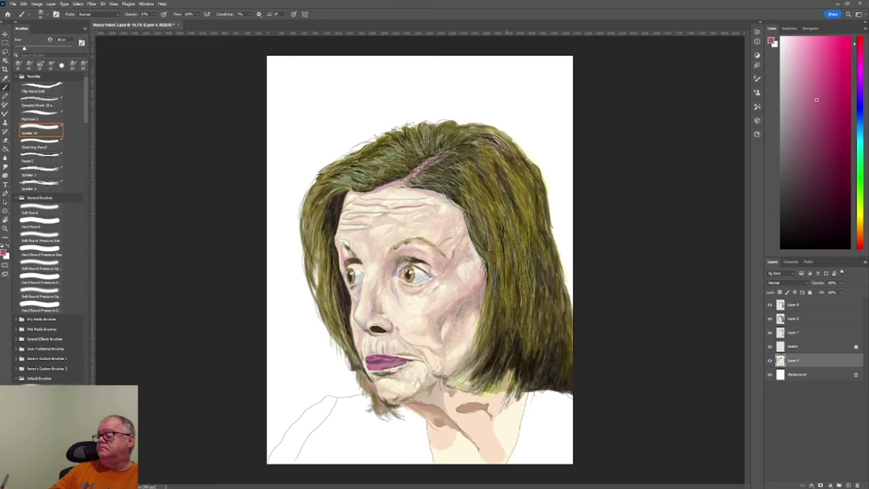
Set the paint colour to white
left_click(781, 73)
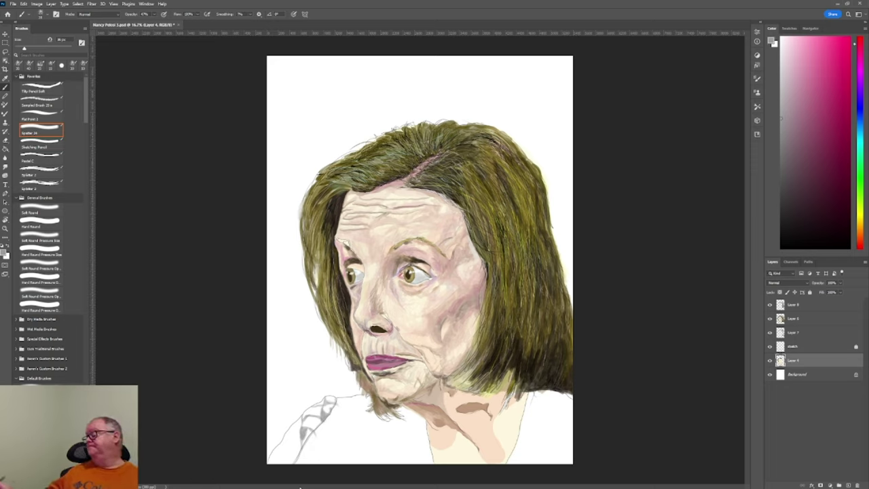
Unlock and select the sketch layer to fade its lower-left lines, then lock it again
left_click(855, 347)
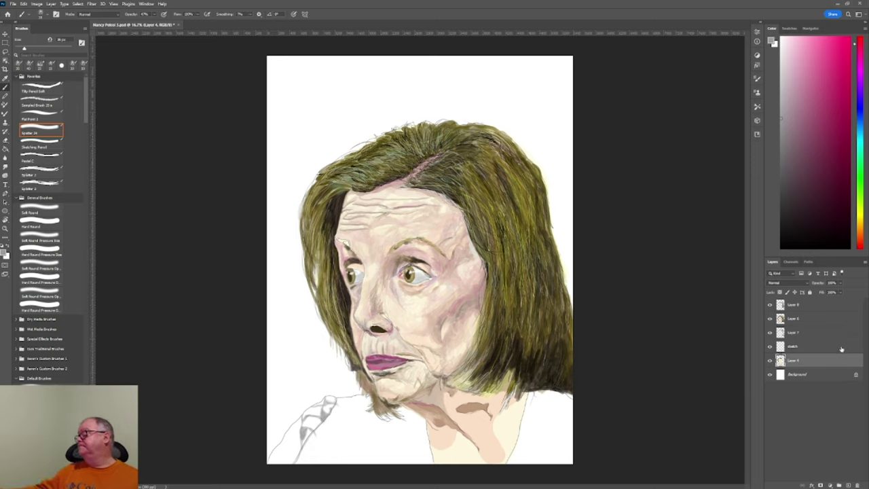
left_click(841, 348)
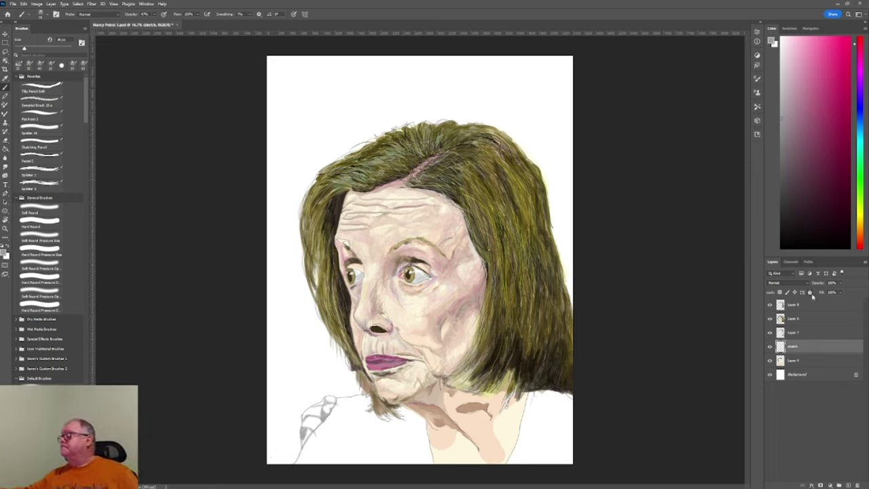
left_click(810, 293)
Step through Layers 8, 6 and 7, ending back on Layer 4
left_click(812, 309)
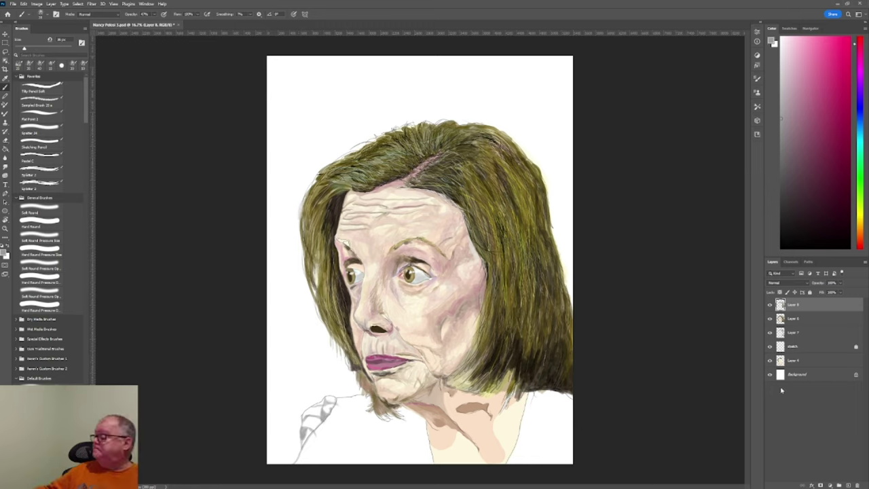
left_click(801, 319)
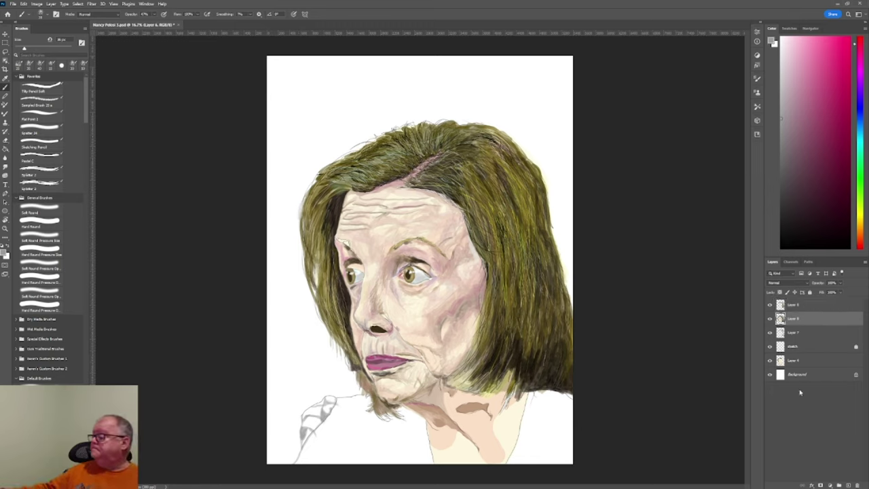
left_click(804, 333)
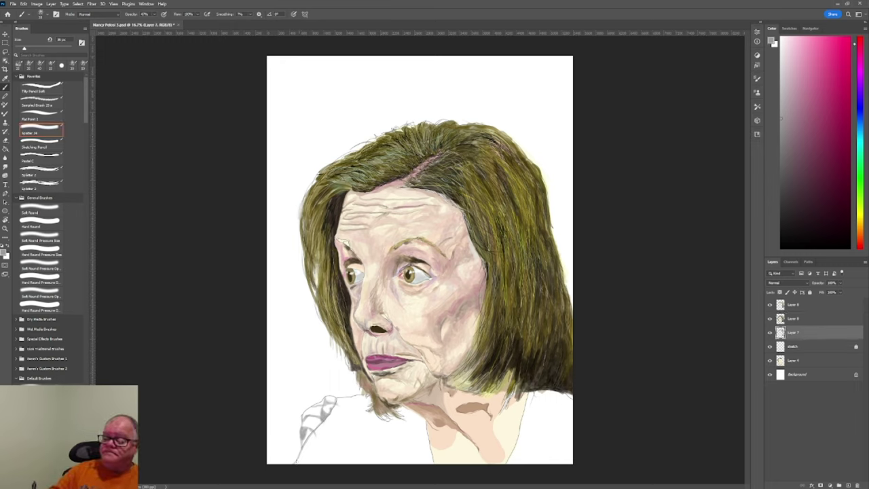
left_click(803, 365)
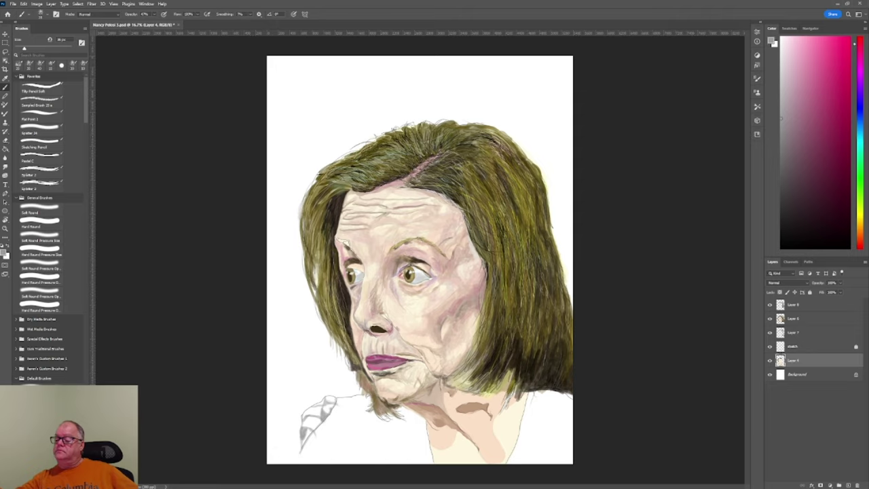
Sample the dark olive hair colour, return to Spatter 24 on Layer 8, then pick a light orange tone
key("i")
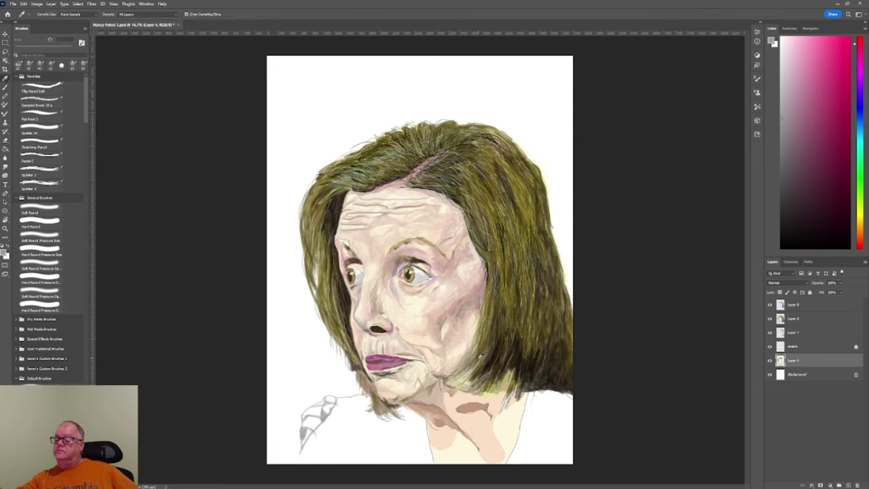
left_click(481, 355)
left_click(40, 130)
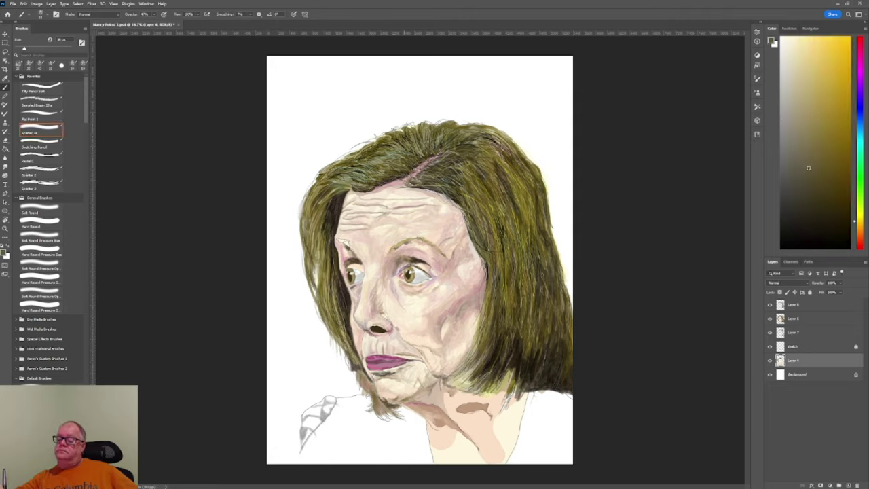
left_click(799, 306)
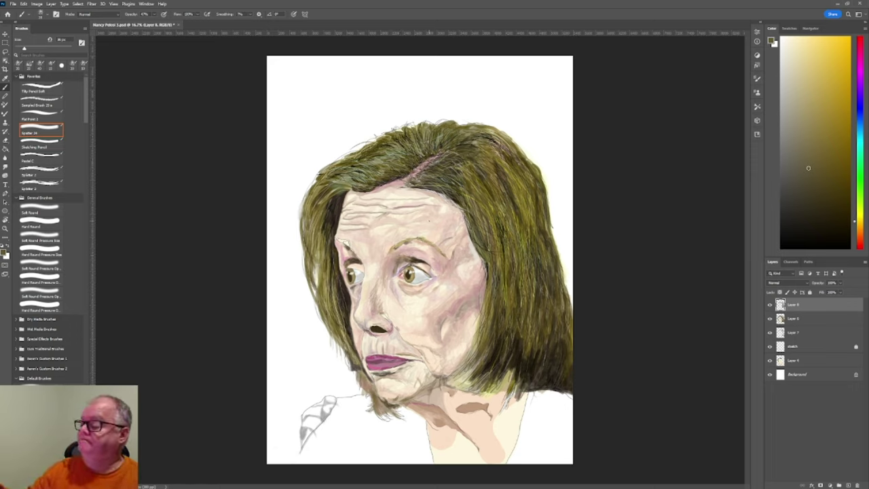
key("i")
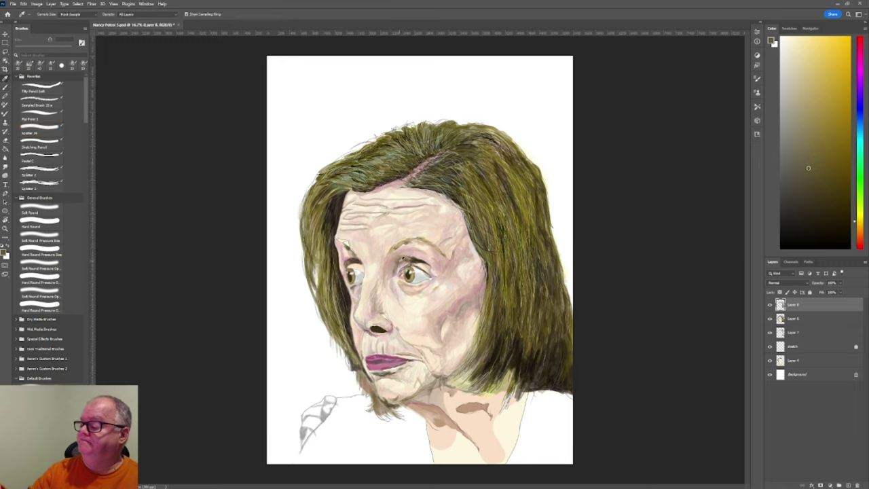
key("b")
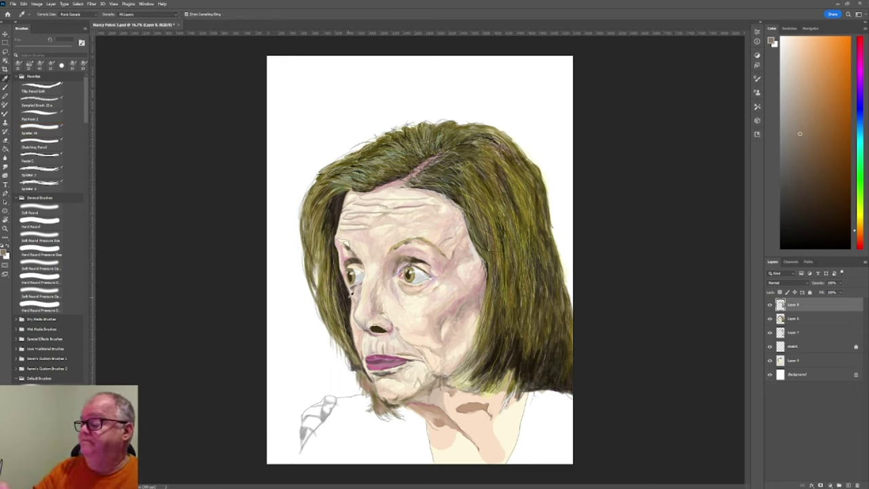
Sample the dark brown near the left eye and switch to the Sketching Pencil brush
left_click(349, 286, "alt")
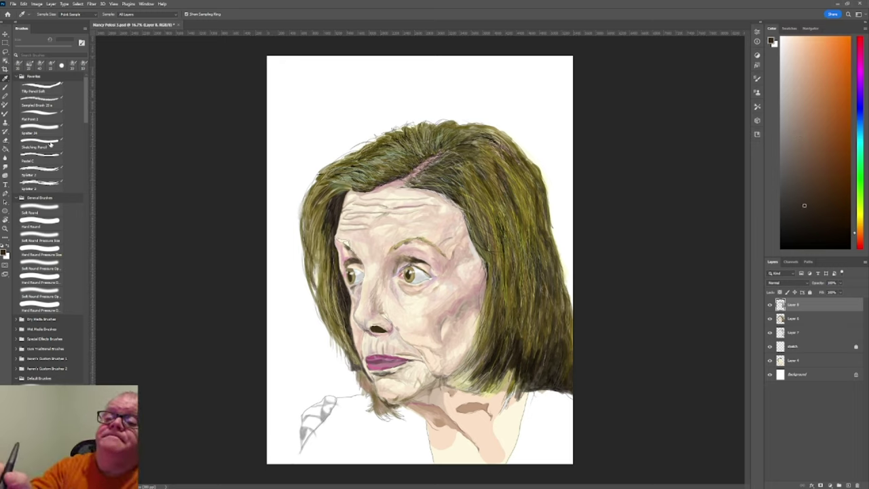
left_click(43, 145)
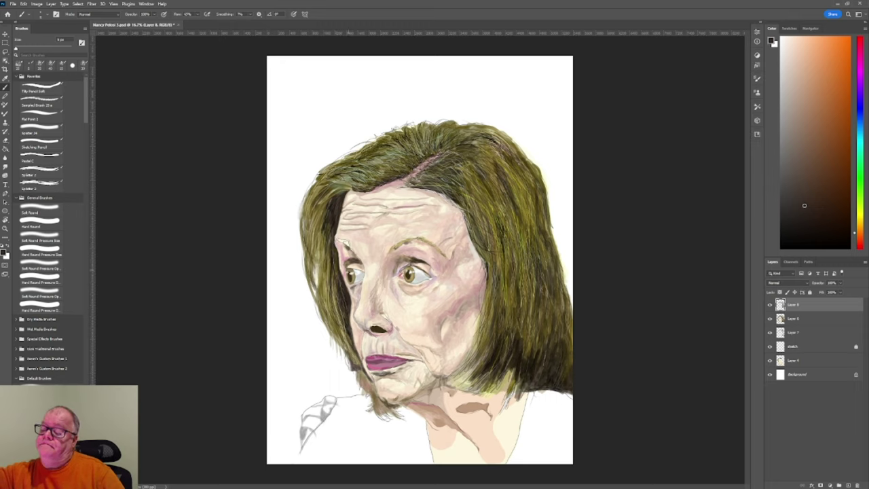
left_click(40, 147)
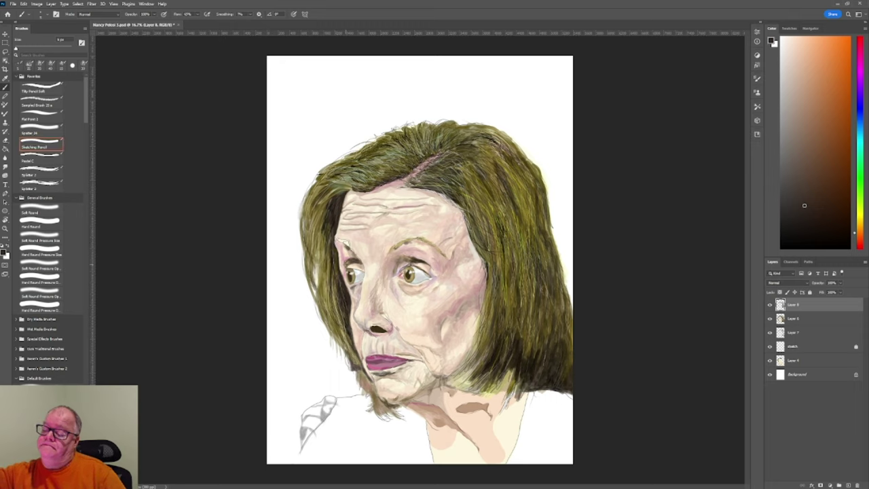
Sample a skin colour from the face and go back to the Spatter 24 brush
key("i")
left_click(359, 259)
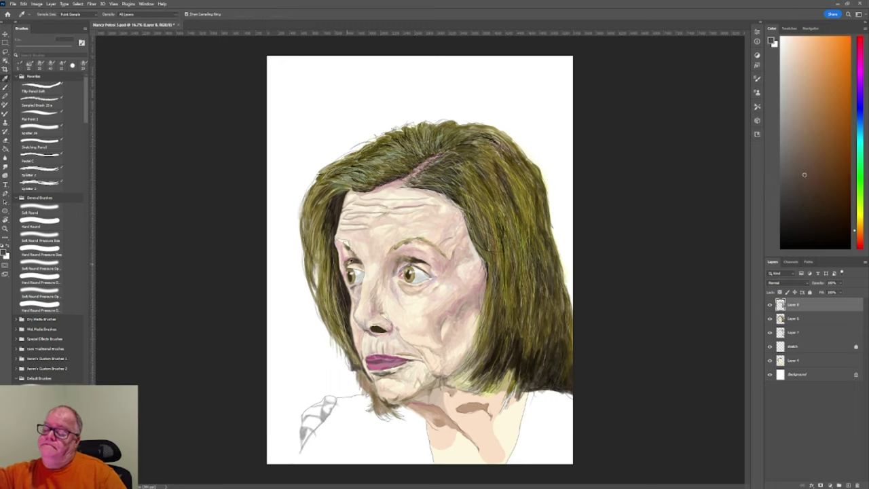
key("b")
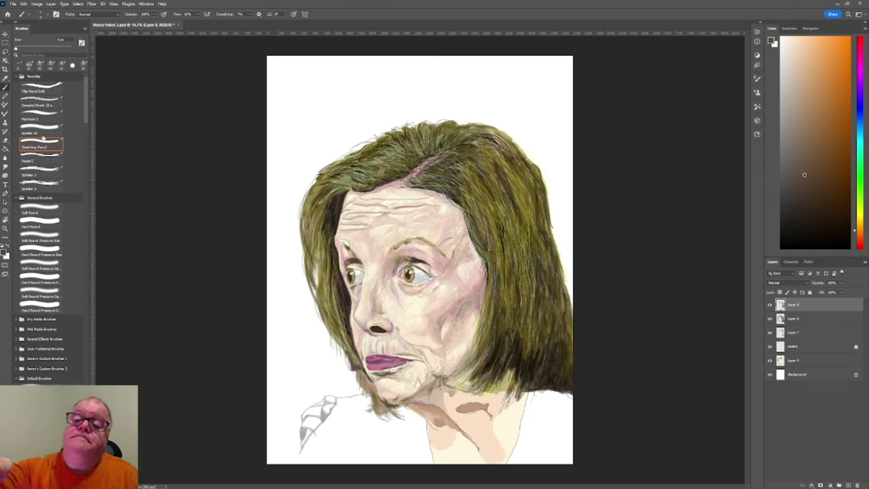
left_click(40, 129)
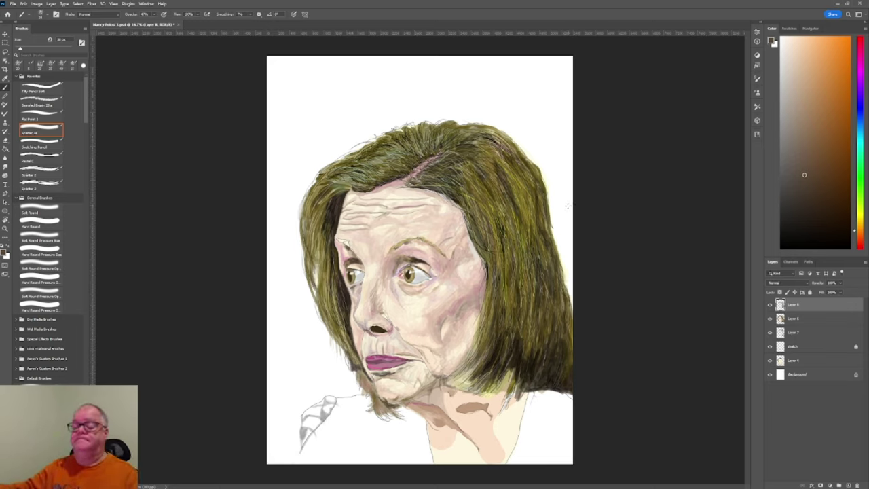
left_click(114, 4)
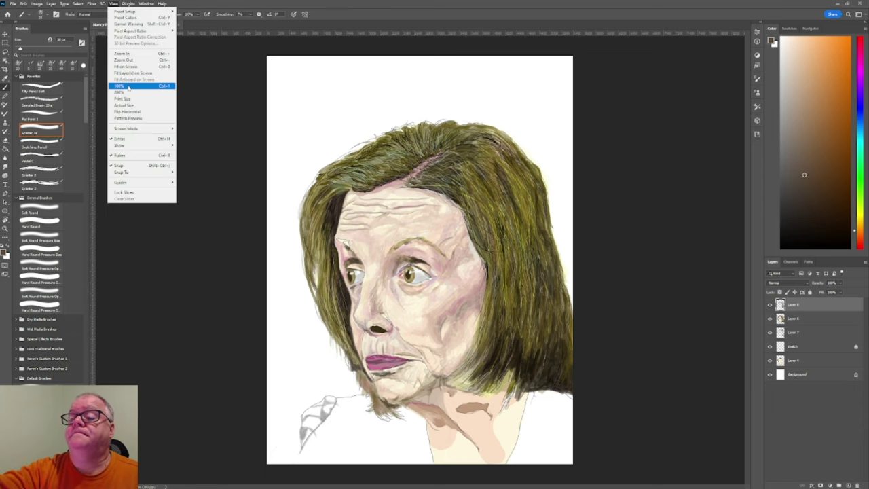
View the left eye beside the hair at 100%, briefly selecting the sketch layer before returning to Layer 8
left_click(128, 86)
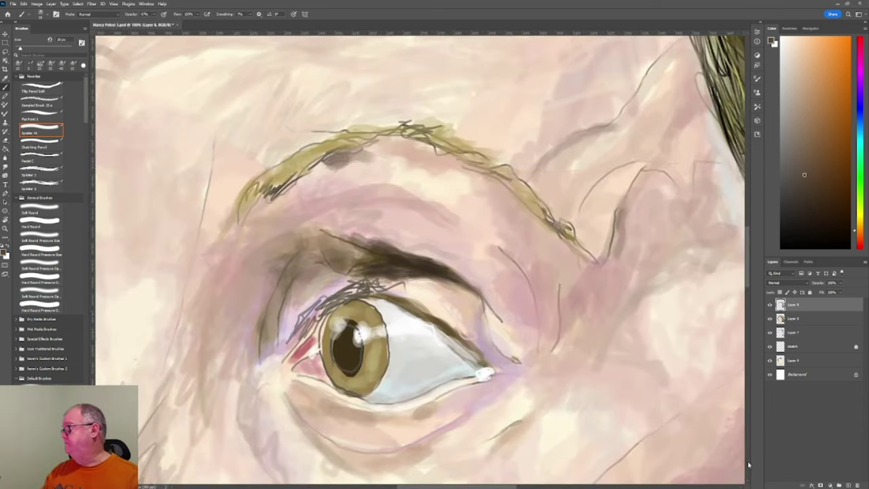
left_click_drag(496, 487, 423, 482)
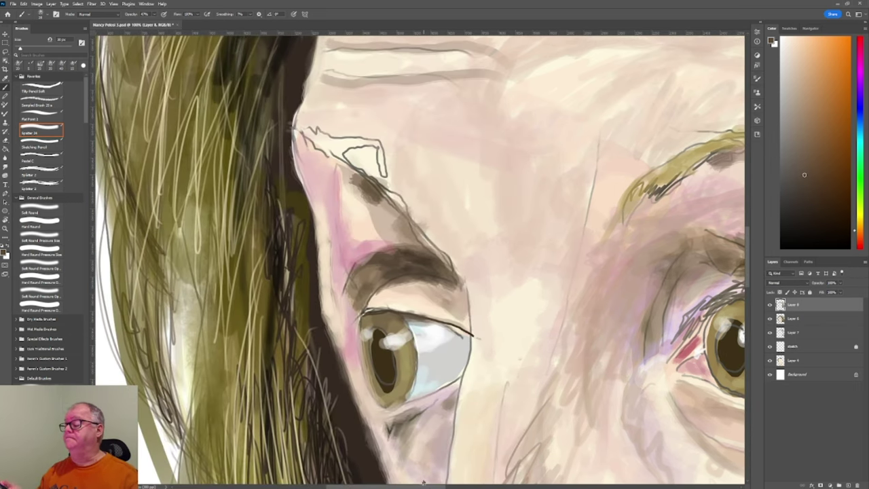
left_click(803, 348)
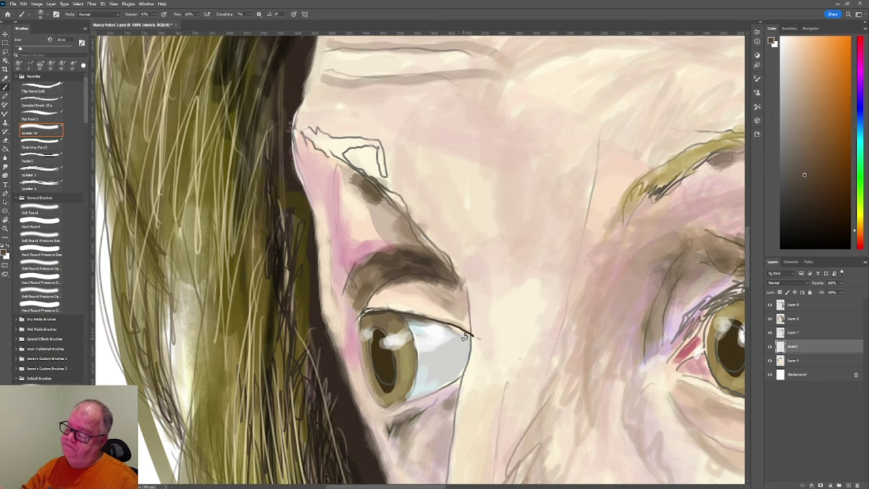
key("]")
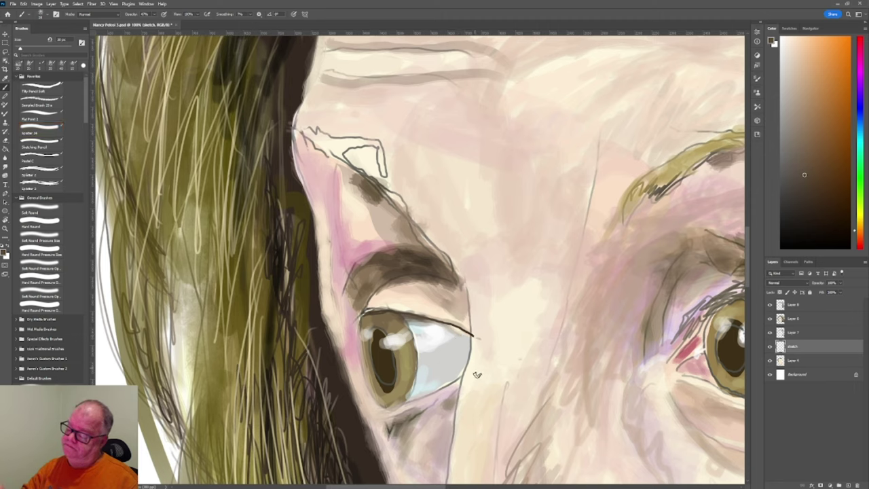
left_click(798, 307)
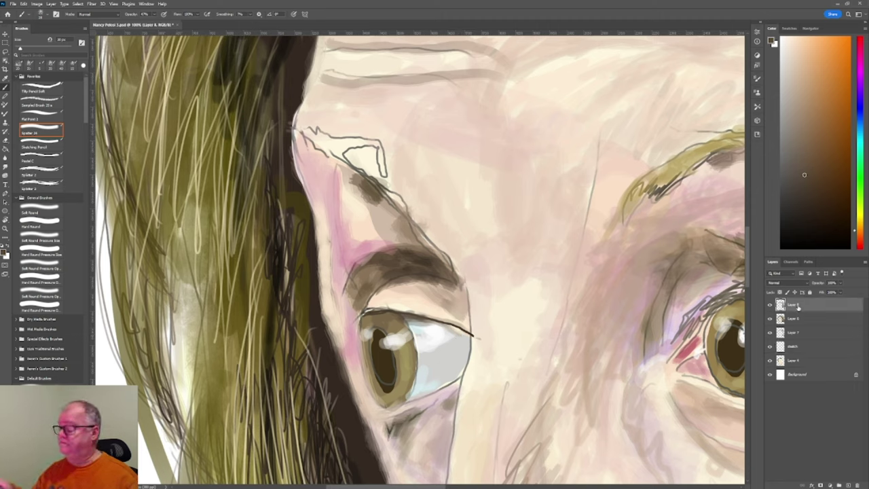
Sample the light skin tone beside the eye corner and make Layer 7 the active layer
key("alt")
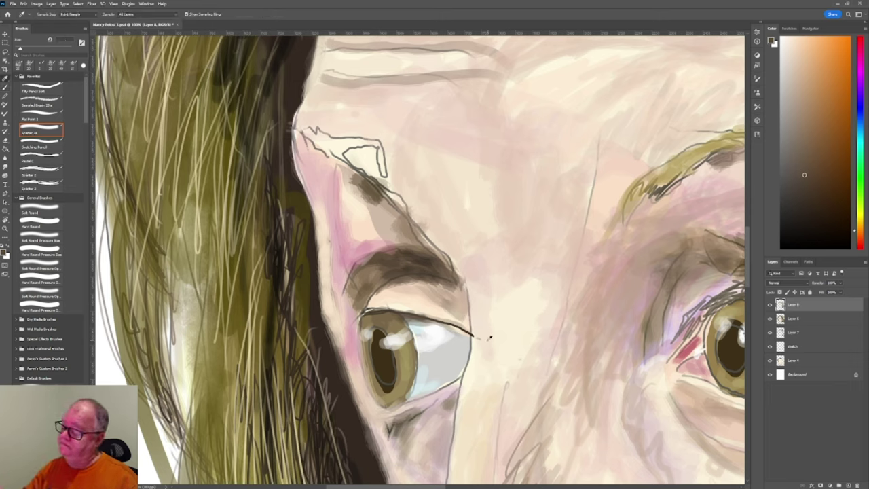
left_click(485, 336, "alt")
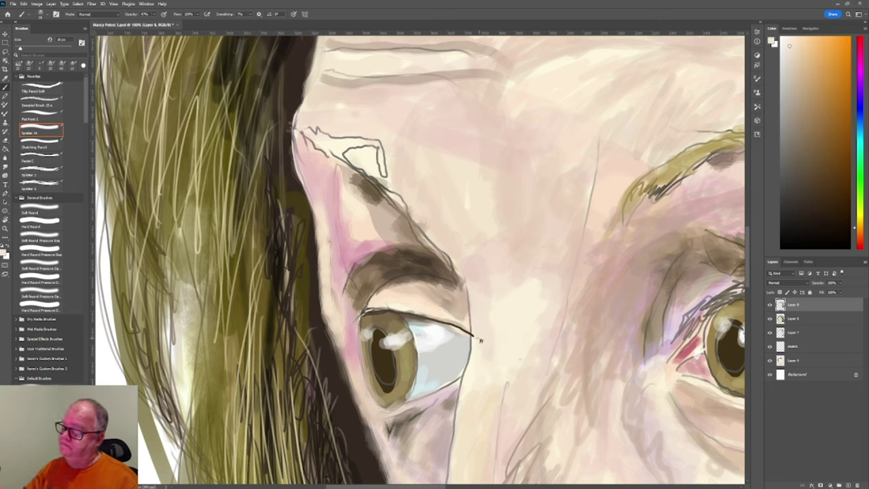
left_click(800, 347)
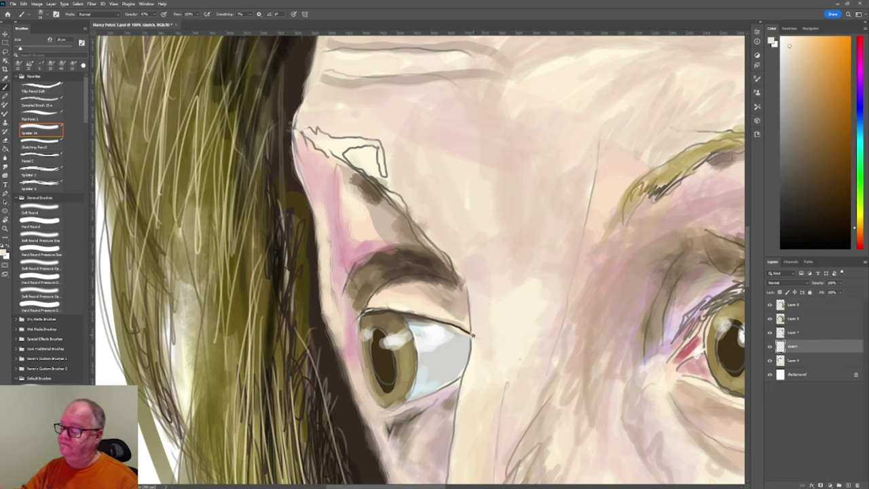
left_click(802, 333)
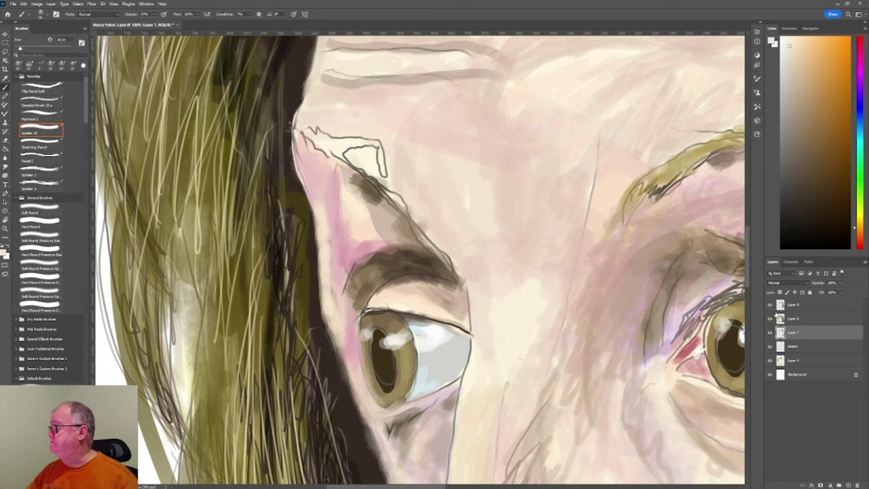
left_click(770, 318)
left_click(771, 319)
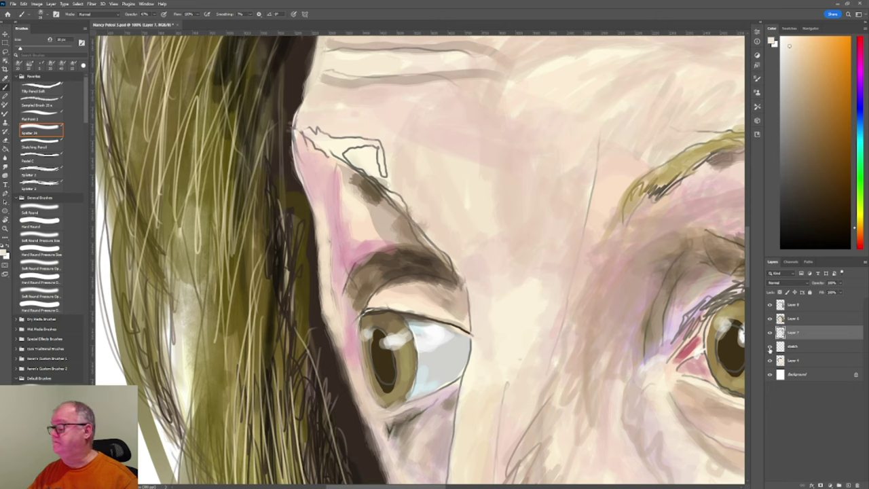
left_click(770, 346)
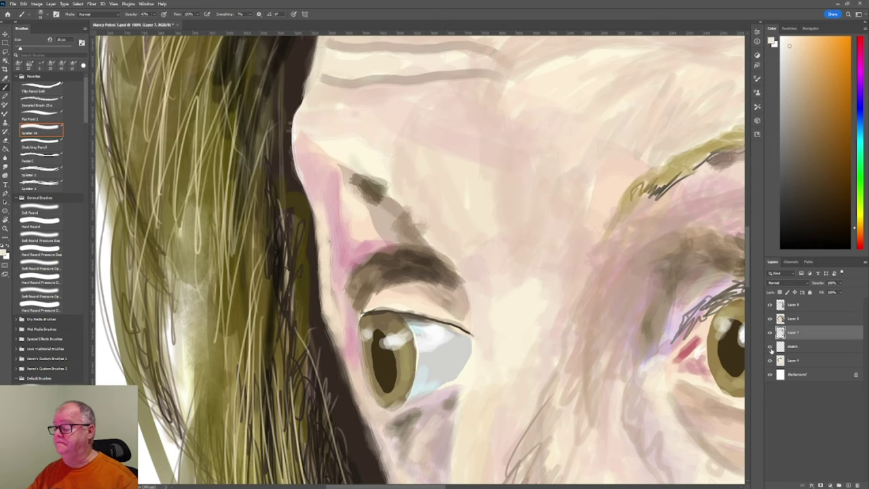
left_click(770, 347)
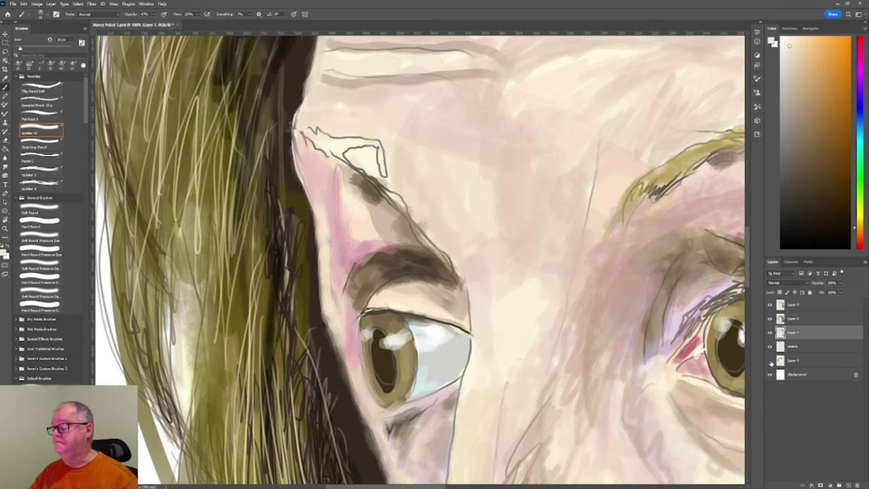
left_click(770, 361)
left_click(770, 362)
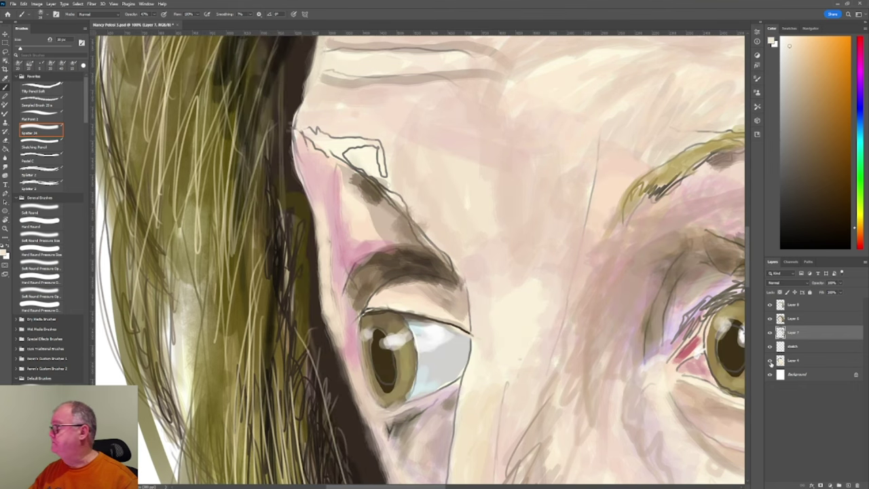
left_click(770, 306)
left_click(770, 306)
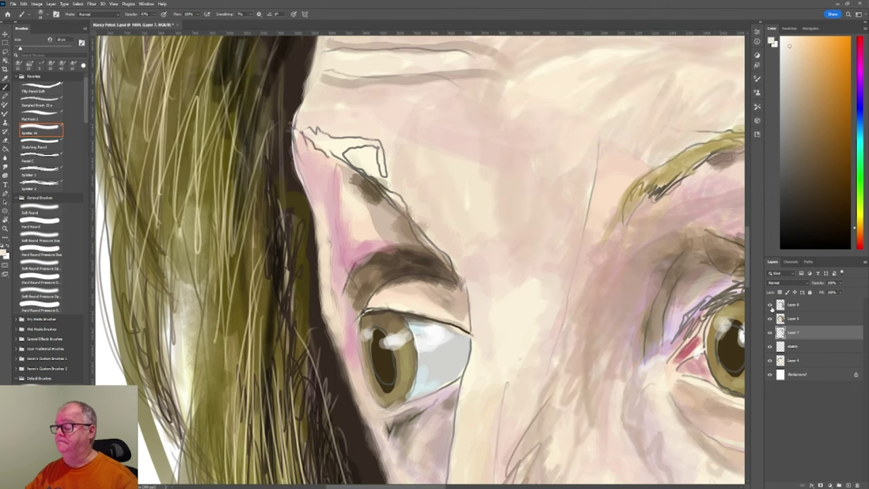
left_click(802, 307)
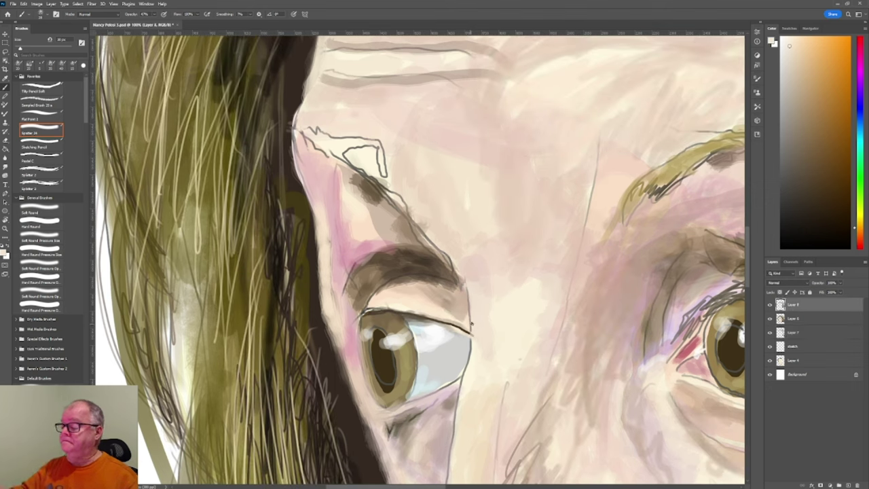
key("i")
key("b")
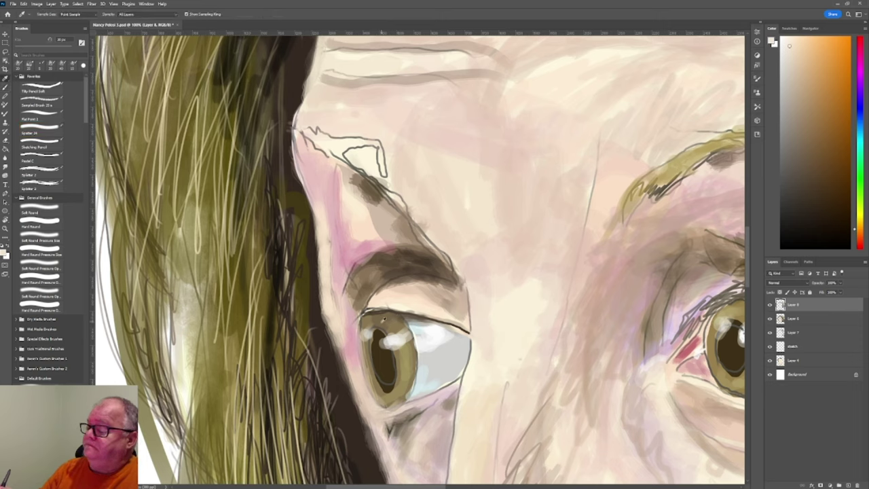
Paint over the upper eyelid line of the left eye with brown sampled from the iris
left_click(379, 330, "alt")
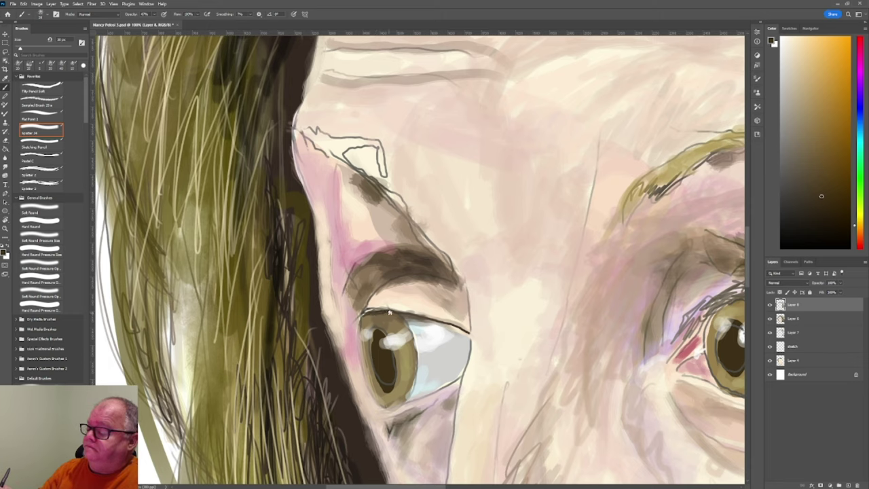
left_click_drag(401, 313, 455, 328)
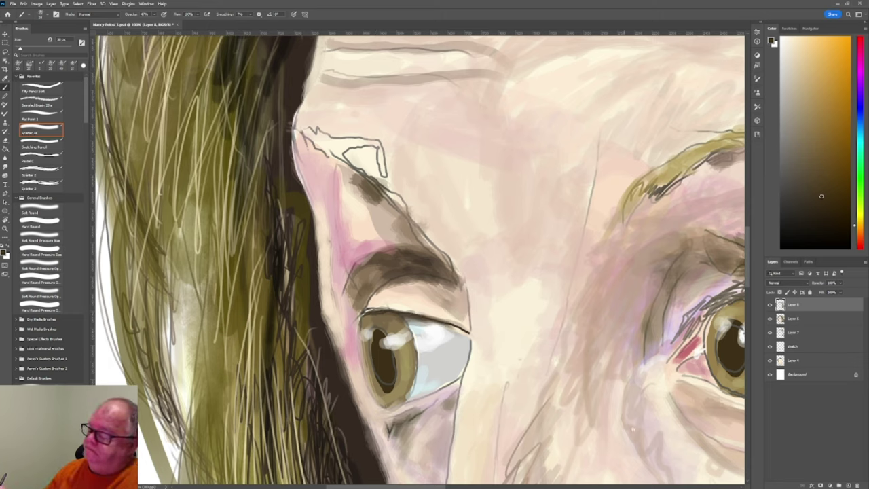
left_click_drag(399, 317, 476, 328)
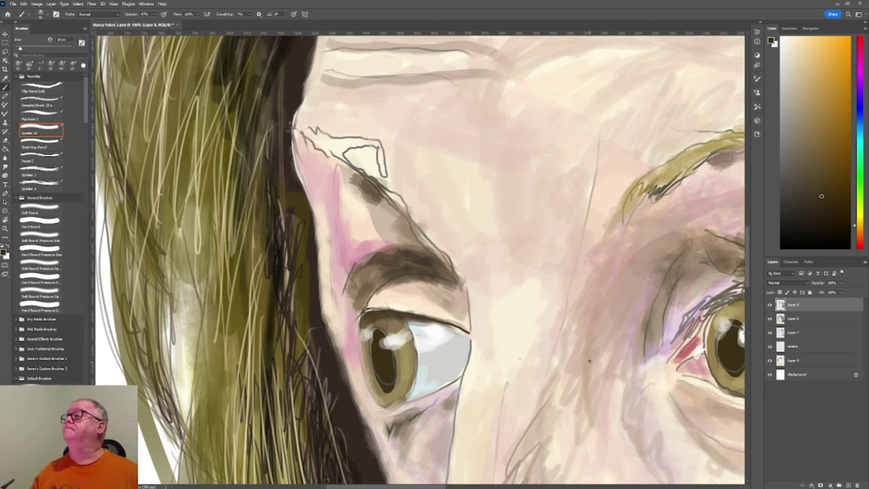
Sample the pale eye-white colours and a pale yellow at the eye's edge
key("i")
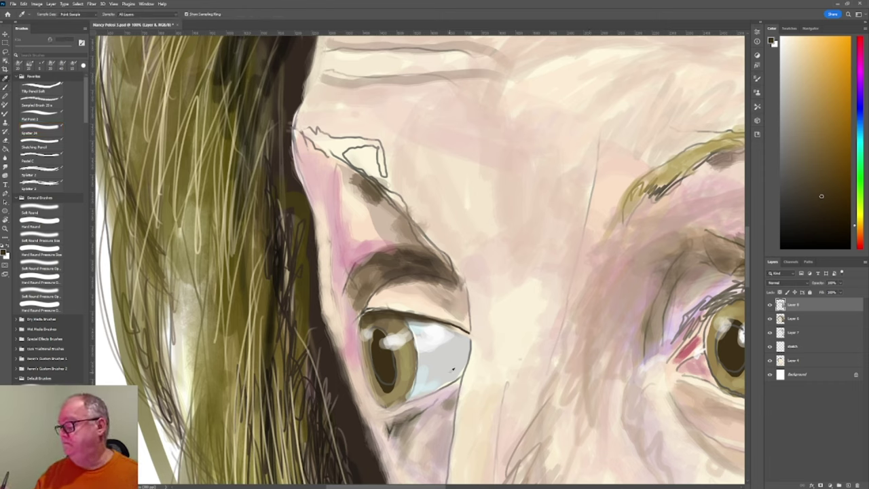
left_click(453, 369)
key("b")
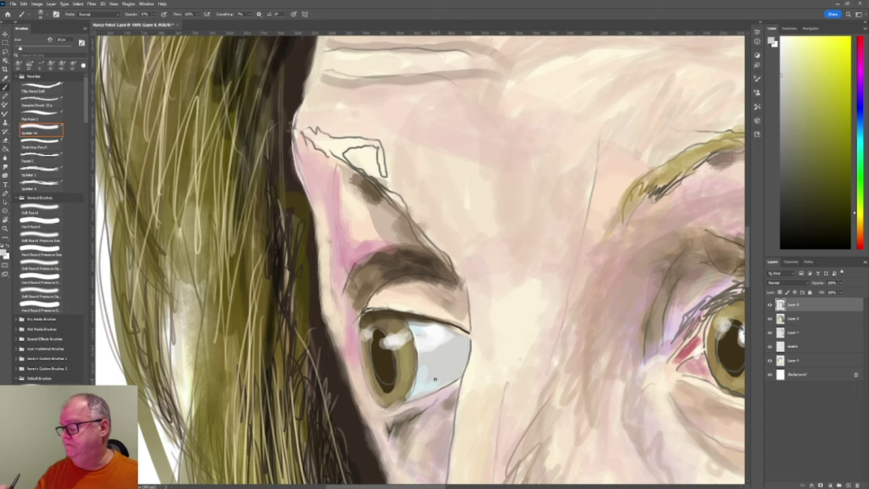
key("i")
left_click(435, 386)
key("b")
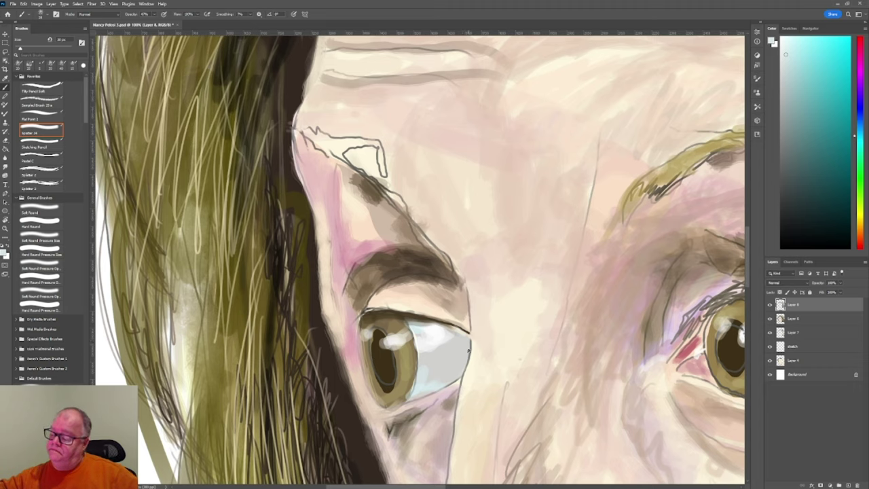
left_click(466, 348, "alt")
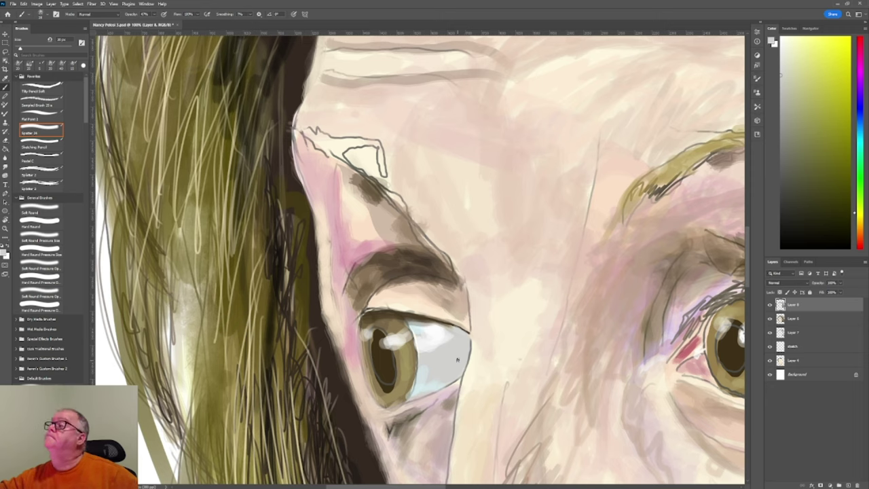
With dark brown and an 8 px brush, stroke the outer upper eyelid and the socket edge
key("i")
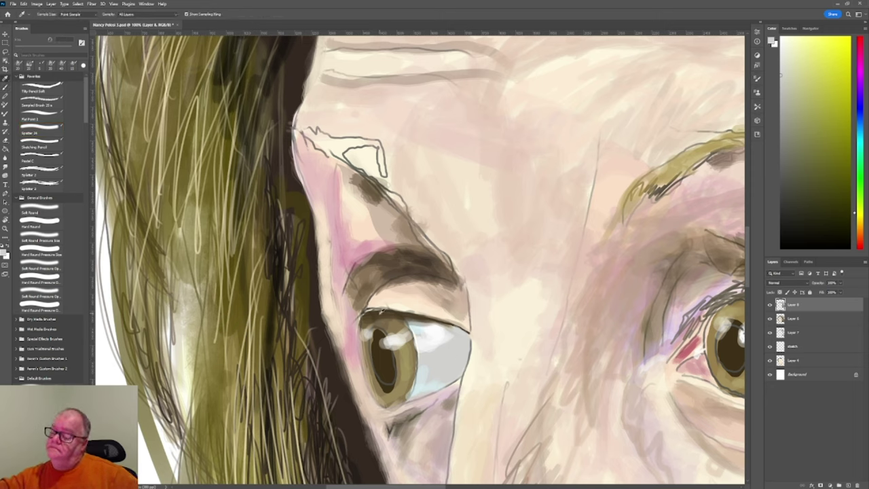
left_click(381, 312)
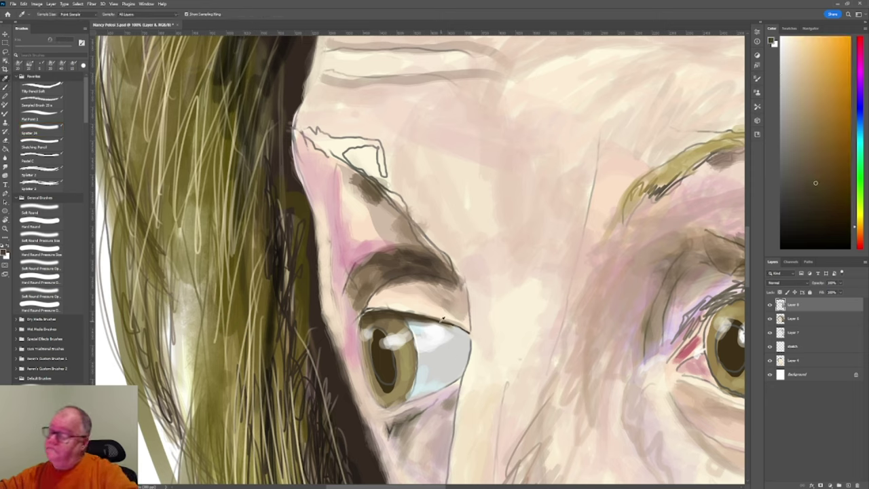
key("b")
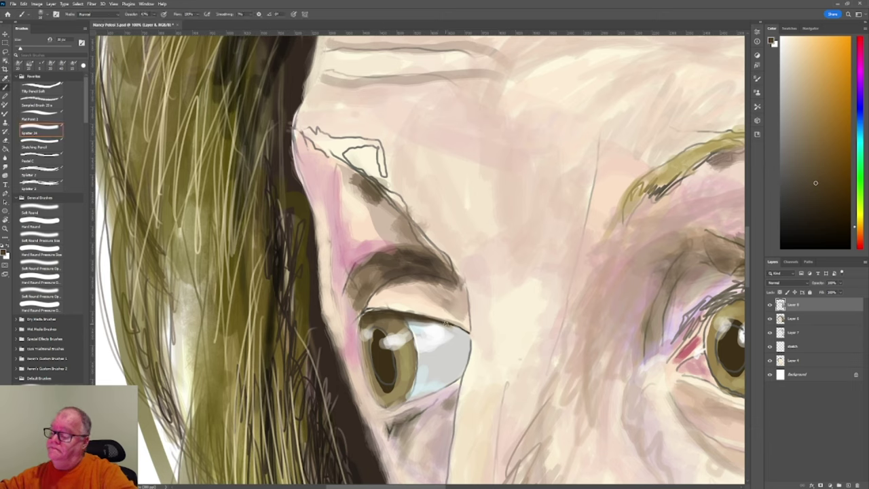
key("bracketleft")
key("bracketleft")
key("bracketleft")
key("bracketleft")
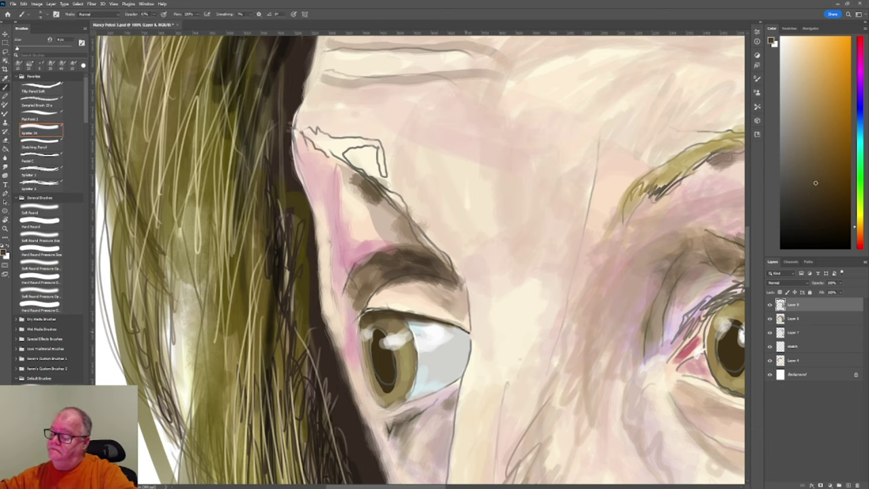
left_click_drag(451, 325, 463, 331)
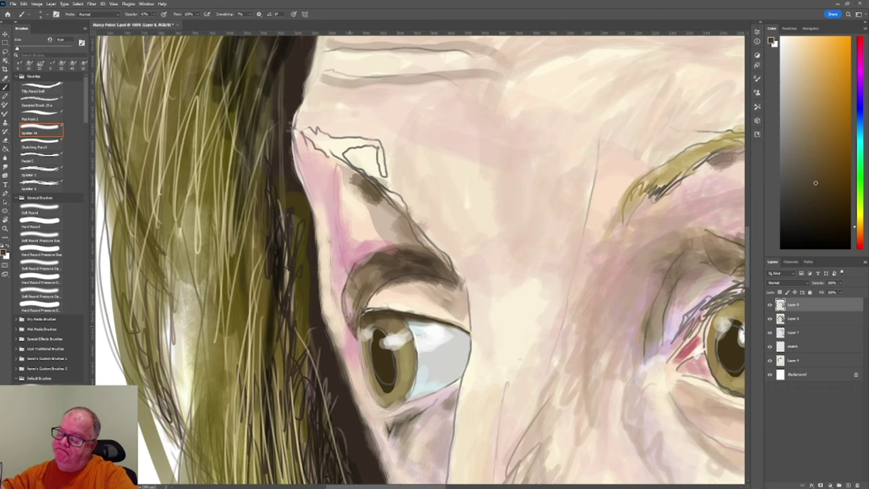
left_click_drag(347, 315, 346, 290)
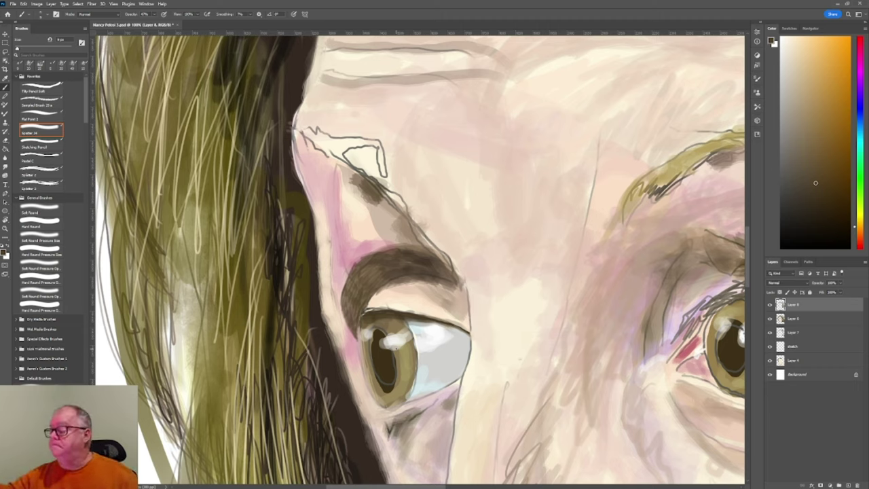
key("i")
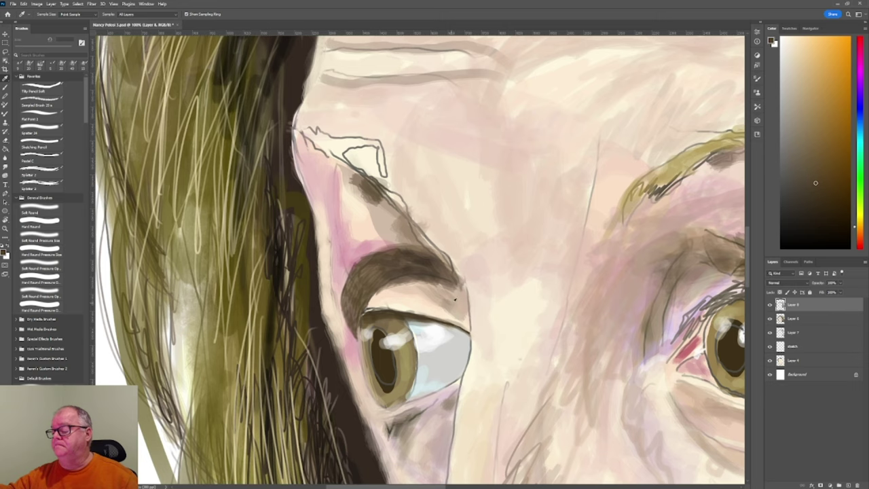
Paint under the left eyebrow with sampled light skin, pink and pale cream at about 10 px
left_click(453, 301)
key("b")
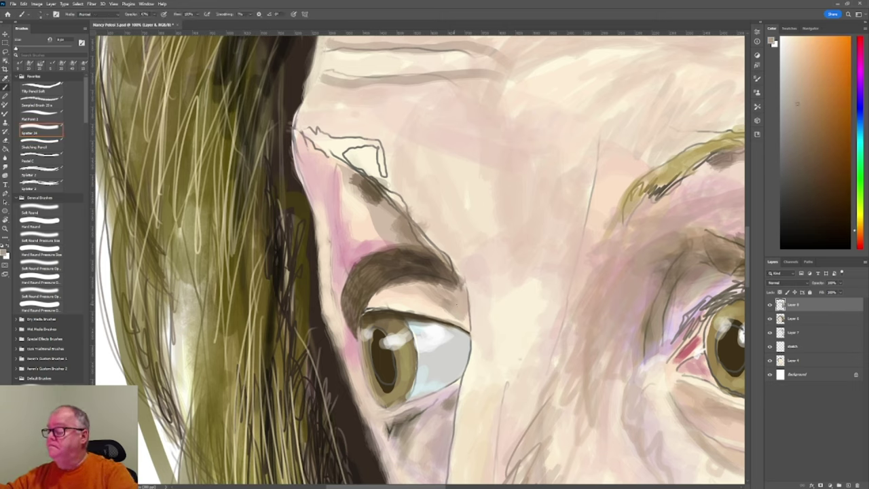
key("bracketright")
key("bracketright")
key("bracketright")
key("bracketright")
key("bracketright")
key("bracketright")
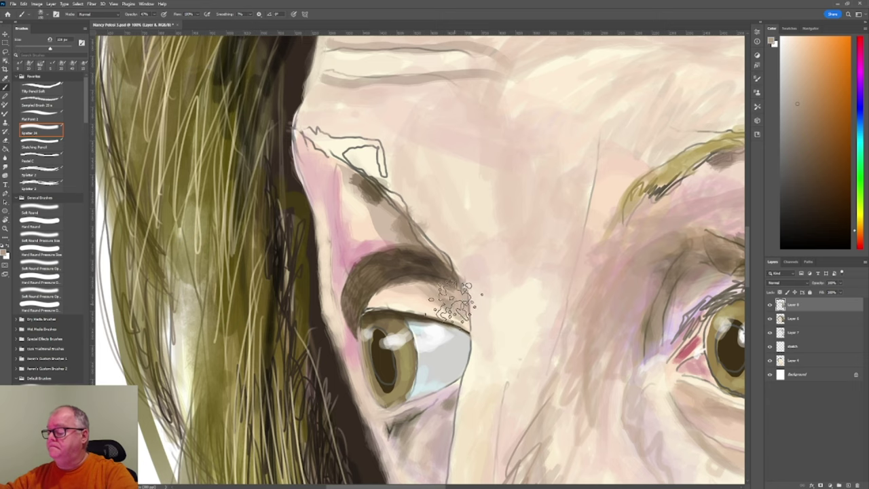
key("bracketleft")
key("bracketleft")
key("bracketleft")
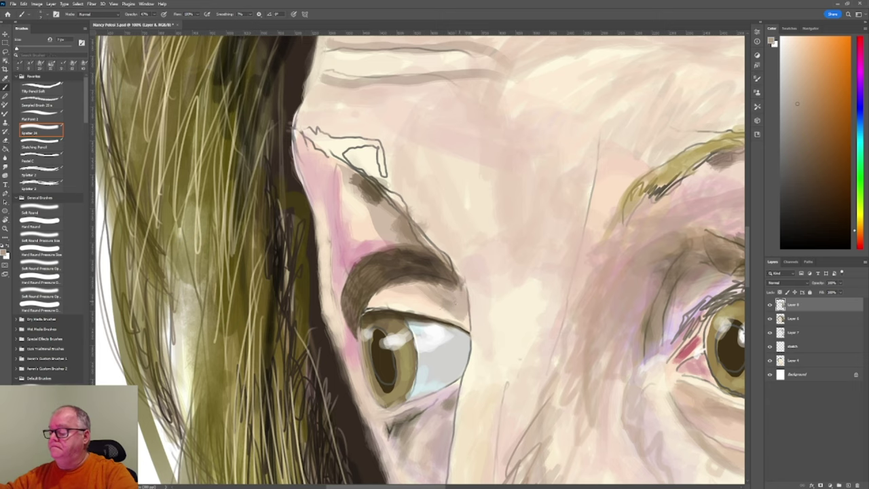
key("bracketright")
key("bracketright")
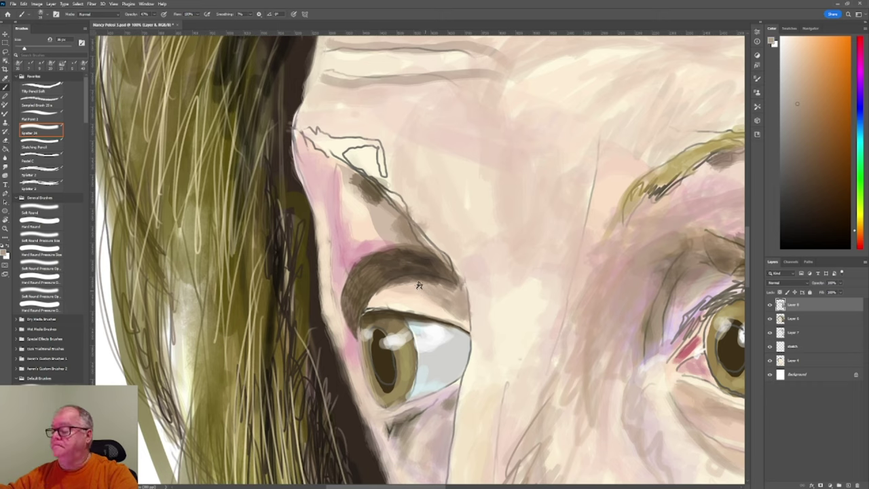
key("i")
left_click(321, 184)
key("b")
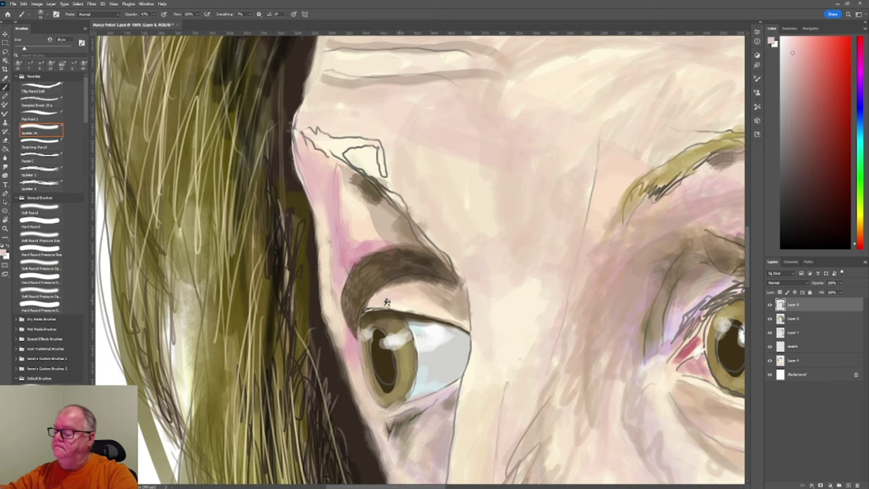
left_click(415, 302, "alt")
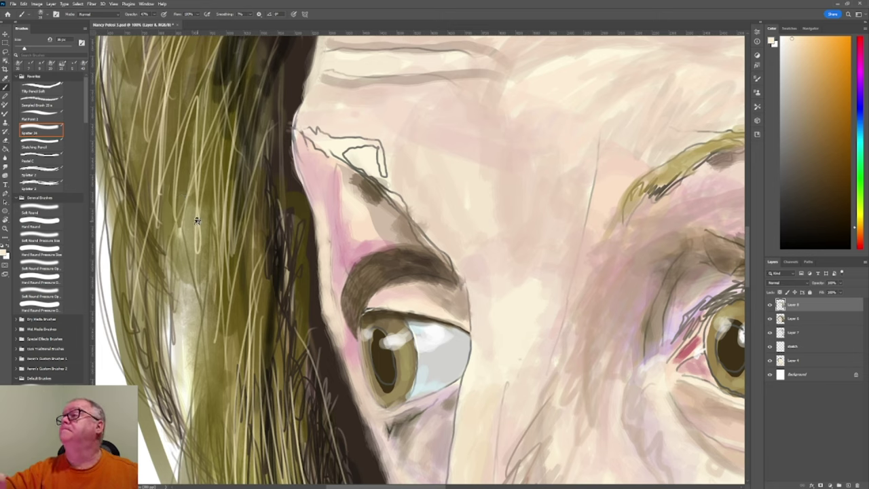
Paint the olive hair colour over the eyebrow sketch lines
key("i")
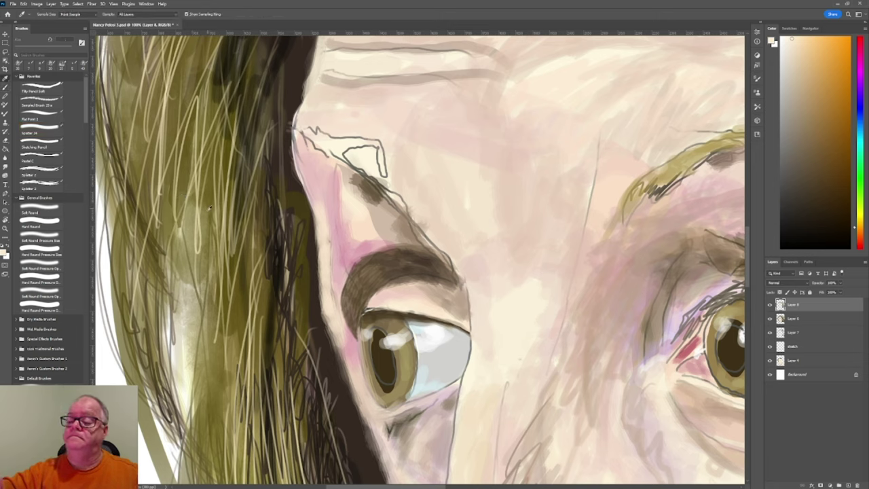
left_click(207, 210)
key("b")
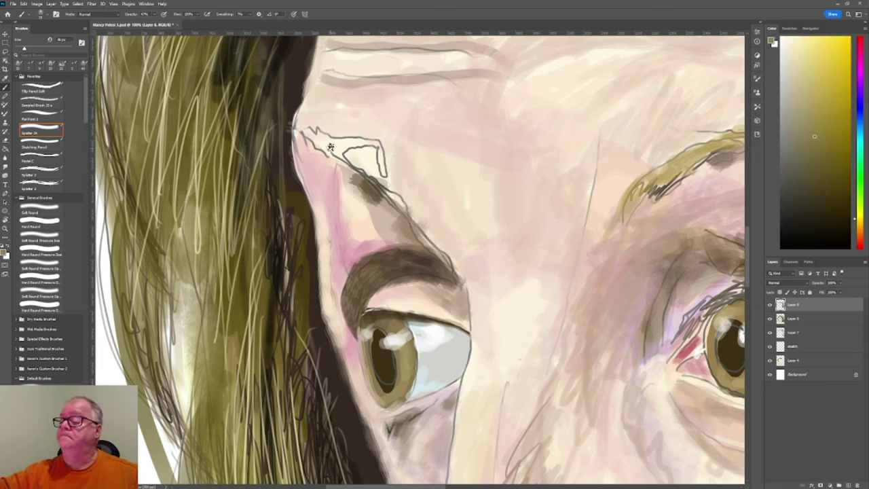
mouse_move(332, 147)
left_mouse_down()
mouse_move(281, 126)
mouse_move(335, 145)
mouse_move(337, 153)
mouse_move(339, 142)
mouse_move(376, 143)
mouse_move(383, 174)
mouse_move(376, 140)
left_mouse_up()
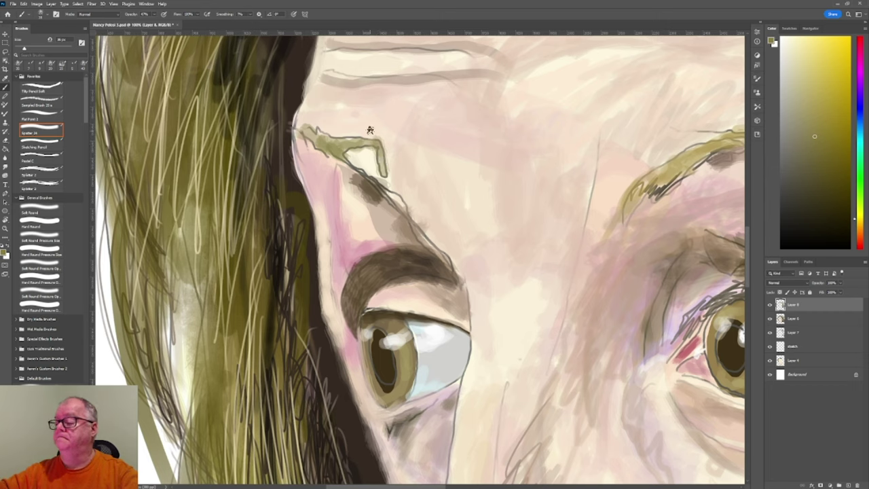
Sample a light skin tone, then the dark hair tone, as the Spatter brush colour
key("i")
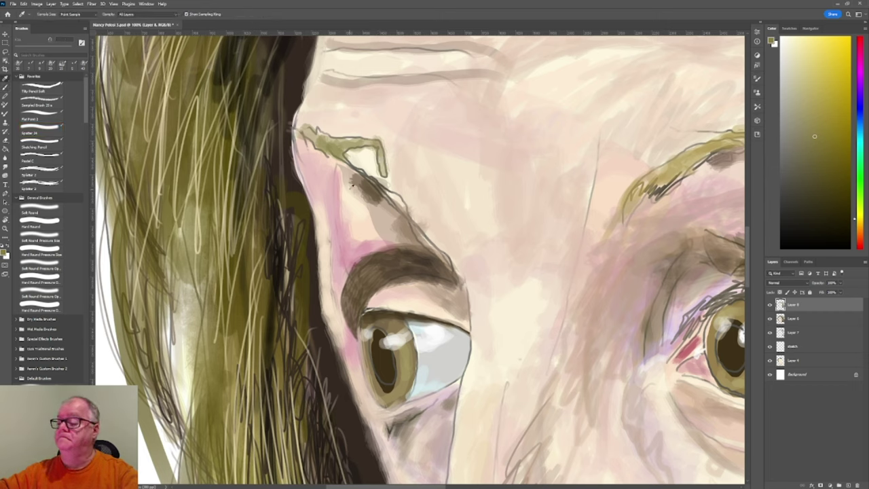
left_click(348, 178)
key("b")
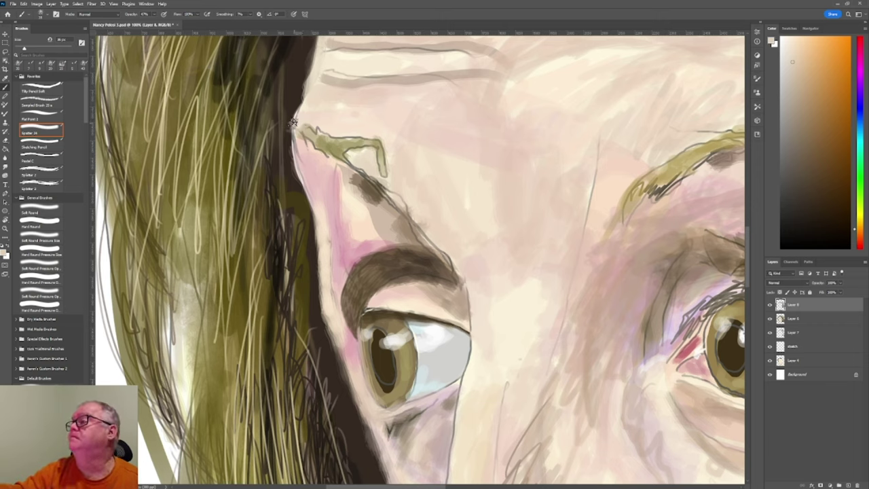
key("i")
left_click(277, 171)
key("b")
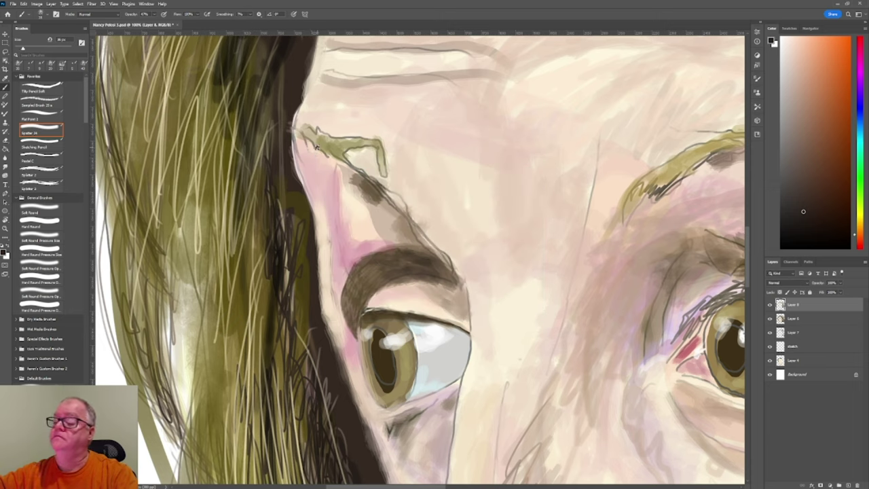
With a smaller brush, add dark strokes to the brow, eyebrow, eyelid crease and forehead hair edge
key("bracketleft")
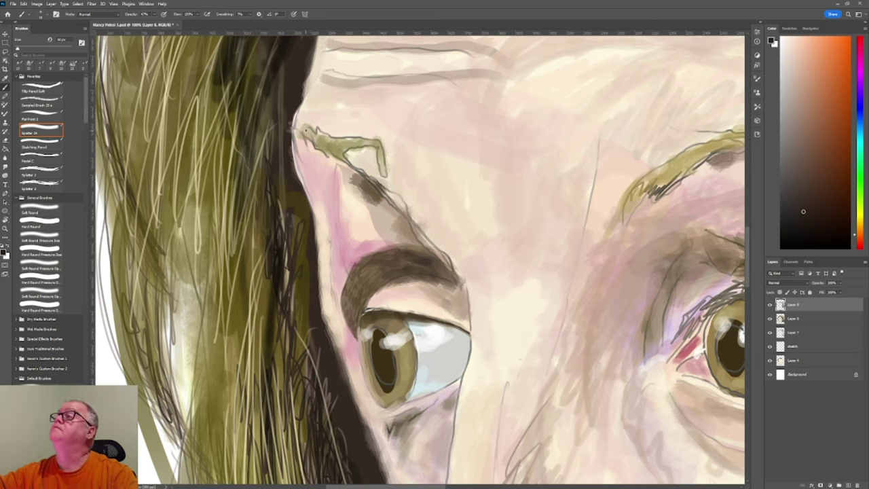
left_click_drag(306, 122, 319, 149)
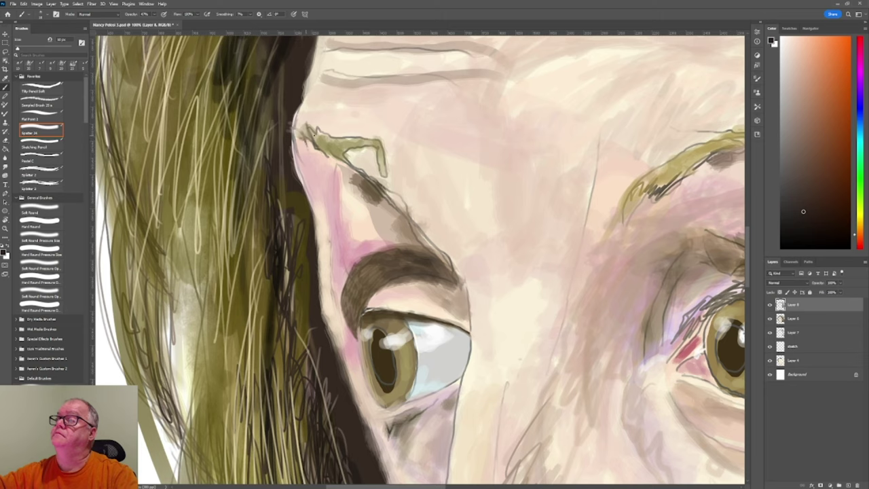
left_click_drag(362, 146, 341, 143)
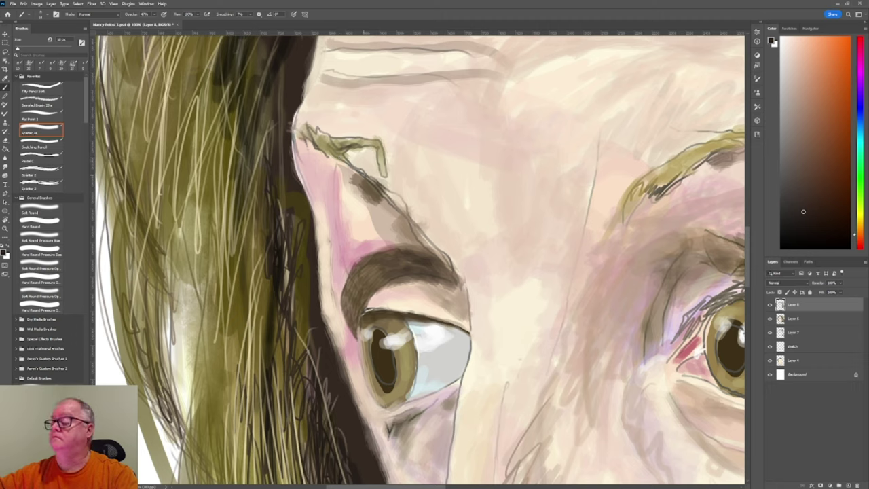
mouse_move(363, 175)
left_mouse_down()
mouse_move(382, 183)
mouse_move(367, 178)
mouse_move(398, 209)
left_mouse_up()
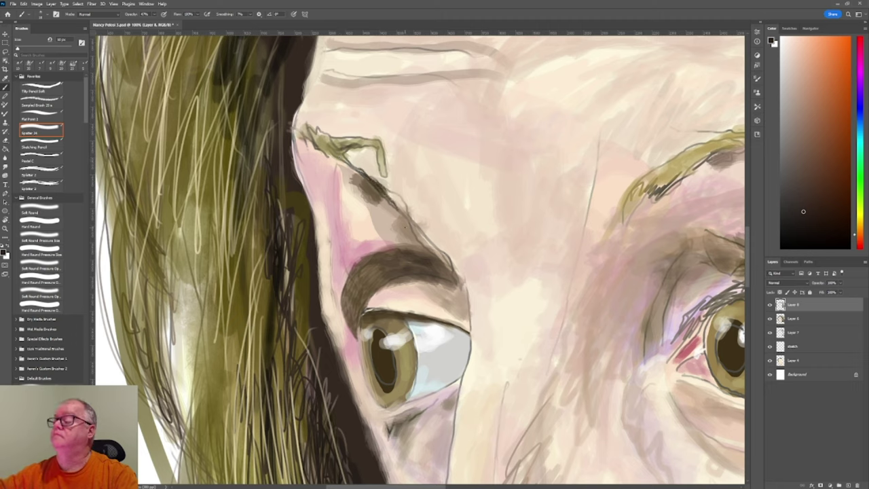
mouse_move(419, 235)
left_mouse_down()
mouse_move(436, 251)
mouse_move(394, 194)
mouse_move(410, 216)
left_mouse_up()
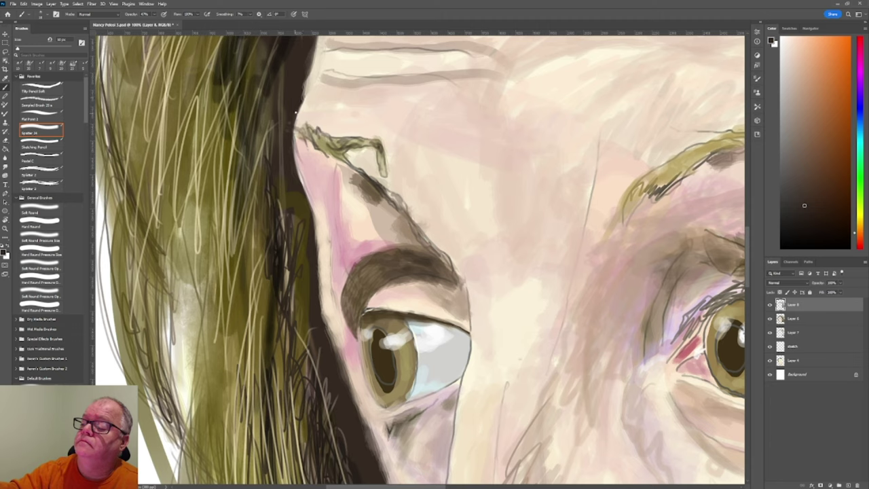
left_click_drag(296, 110, 305, 79)
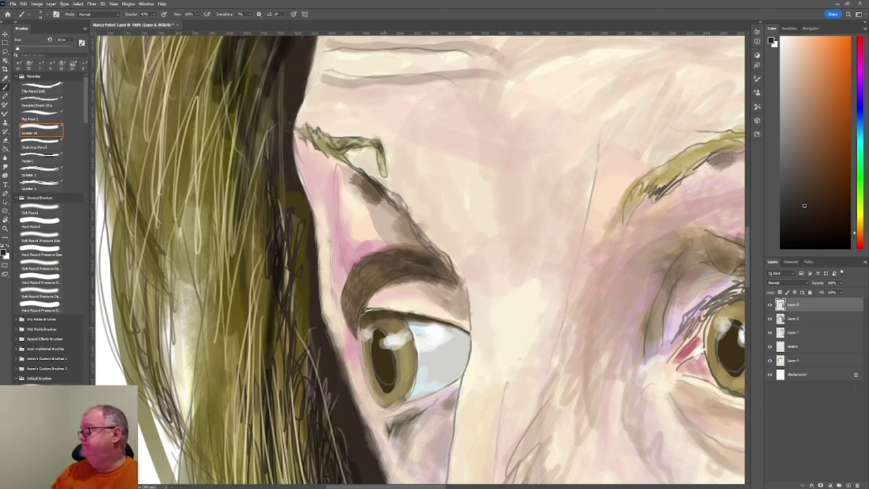
Lock the sketch layer and reselect the top painting layer
left_click(803, 348)
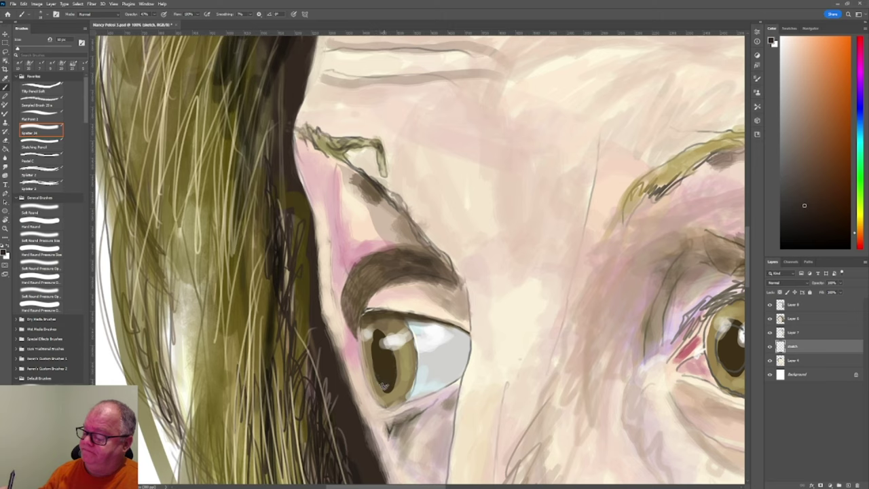
key("]")
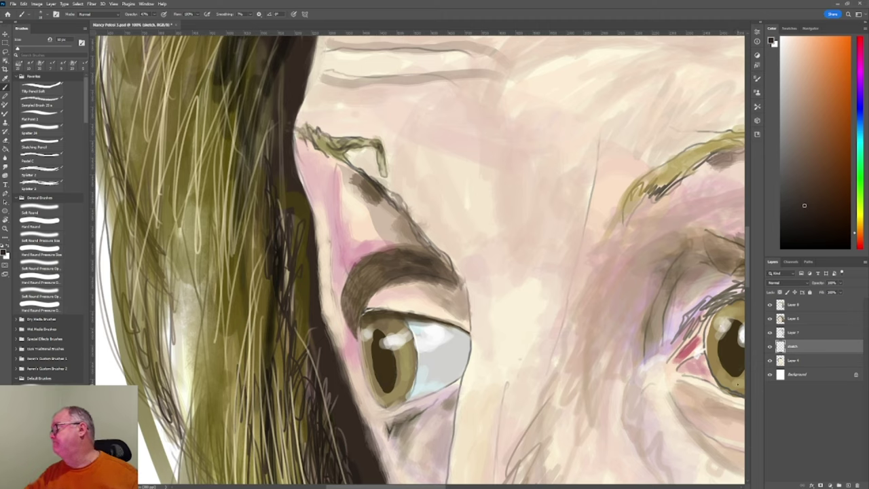
left_click(810, 293)
left_click(814, 307)
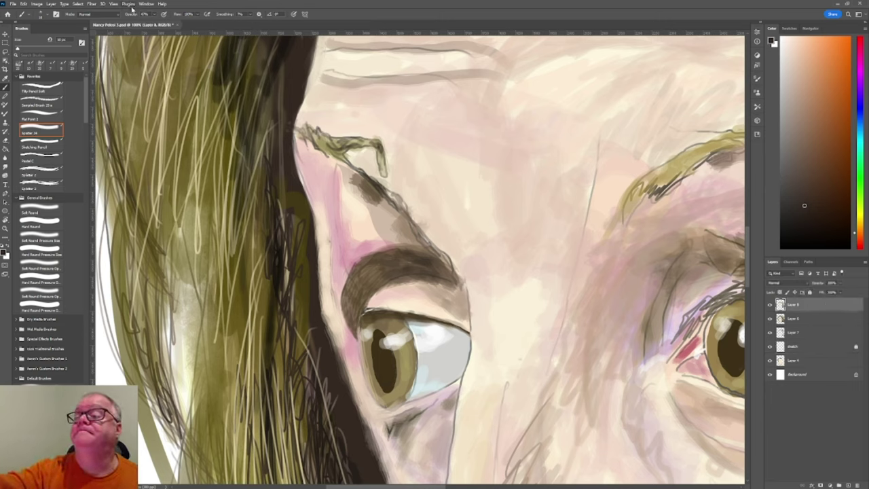
Fit the whole portrait on screen and pick a light pinkish skin tone
left_click(114, 4)
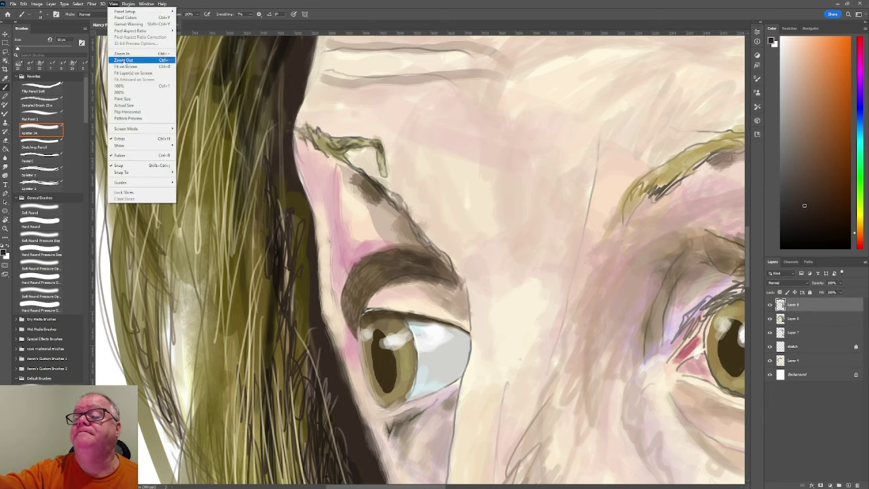
left_click(127, 67)
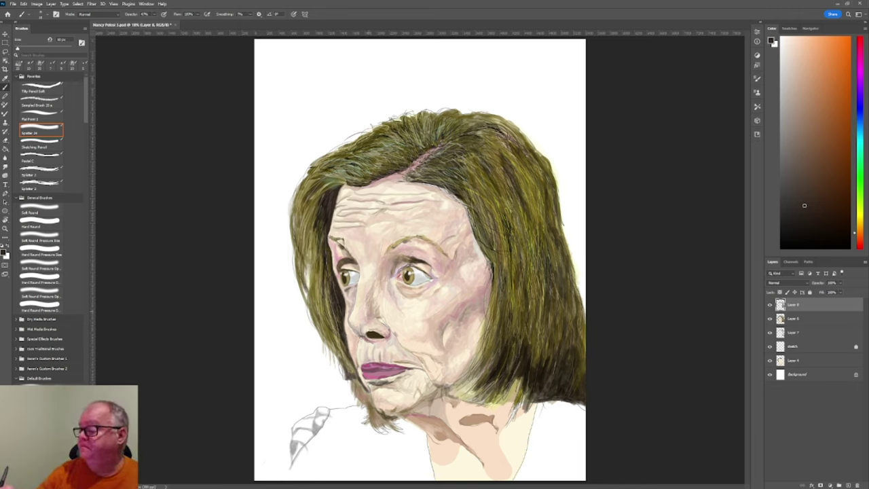
left_click(358, 338, "alt")
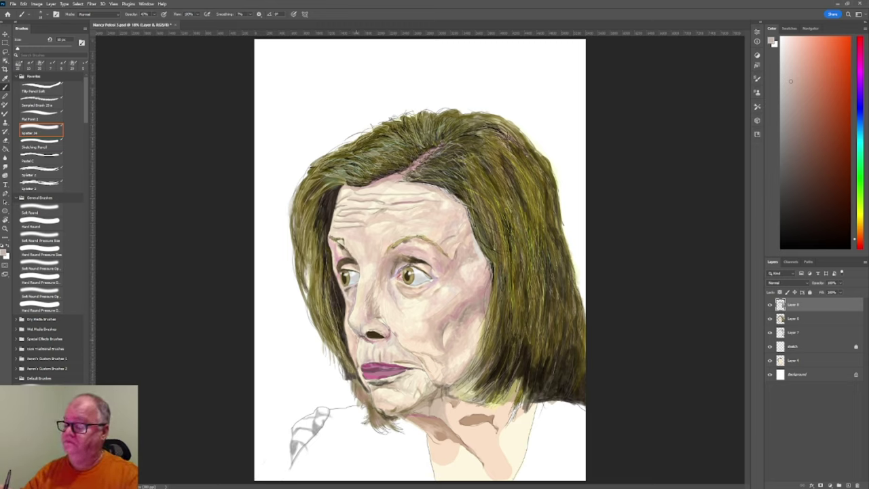
Enlarge the brush twice and sample the dark brown near the nose
key("bracketright")
key("bracketright")
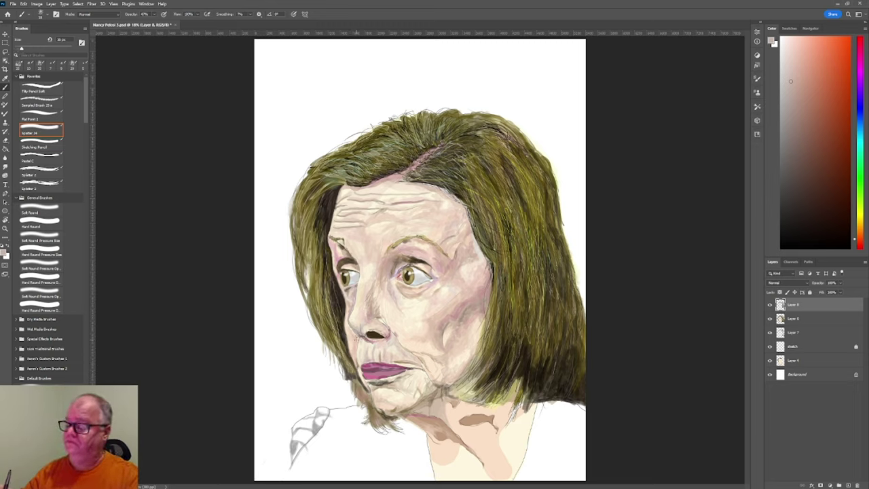
key("bracketright")
key("bracketright")
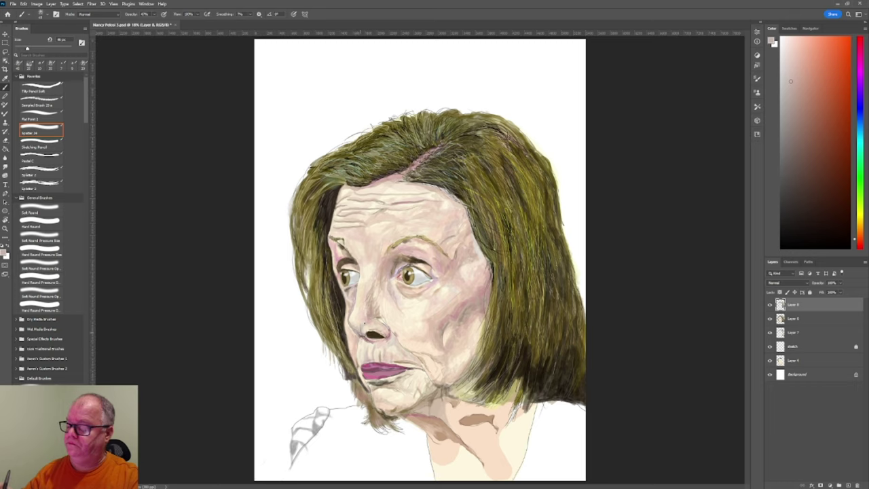
left_click(344, 332, "alt")
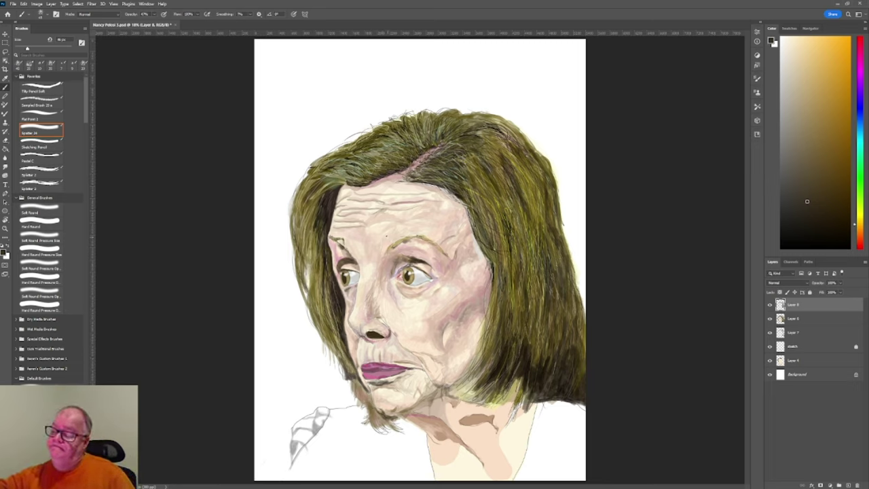
Sample a light skin pink, then a warmer skin tone from the face, as the brush colour
key("i")
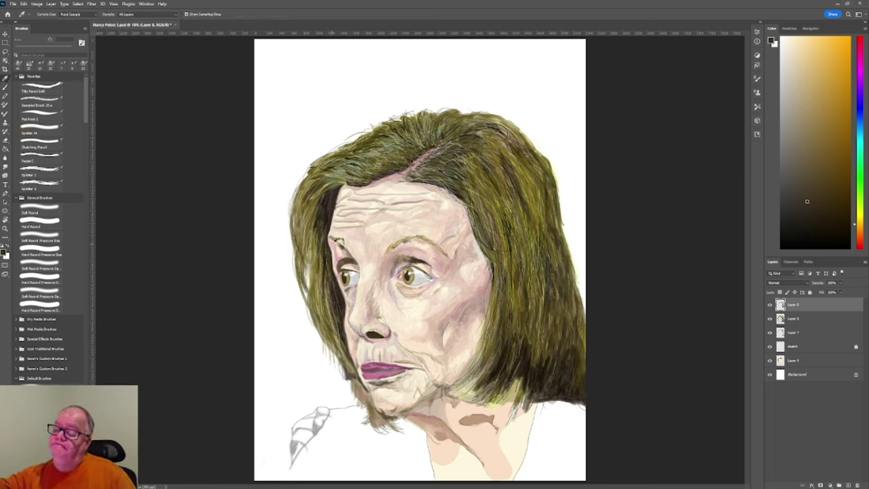
left_click(384, 318)
key("b")
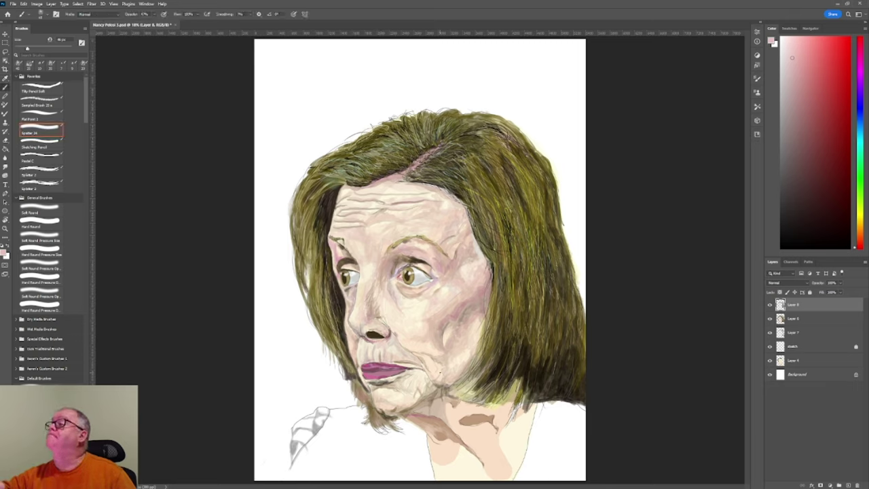
key("i")
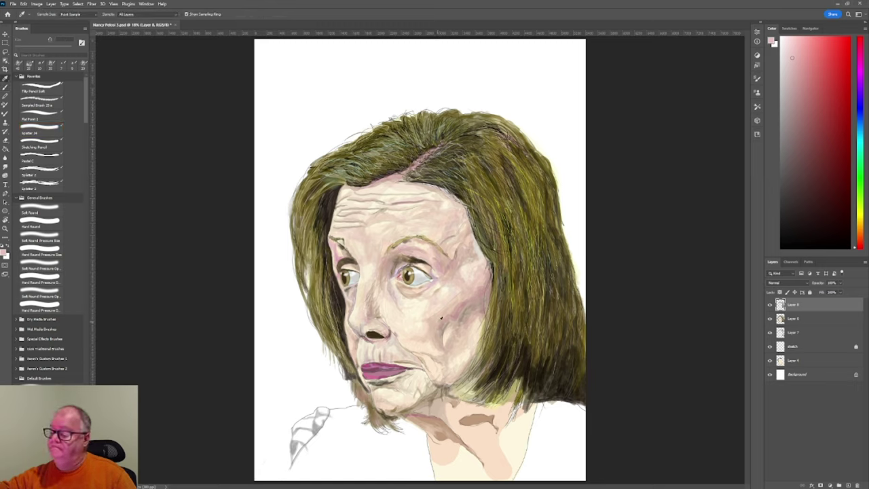
left_click(441, 318)
key("b")
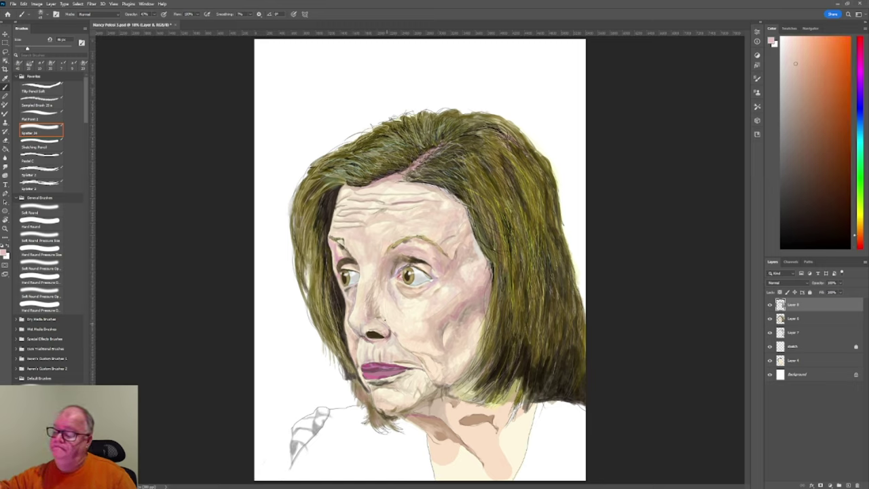
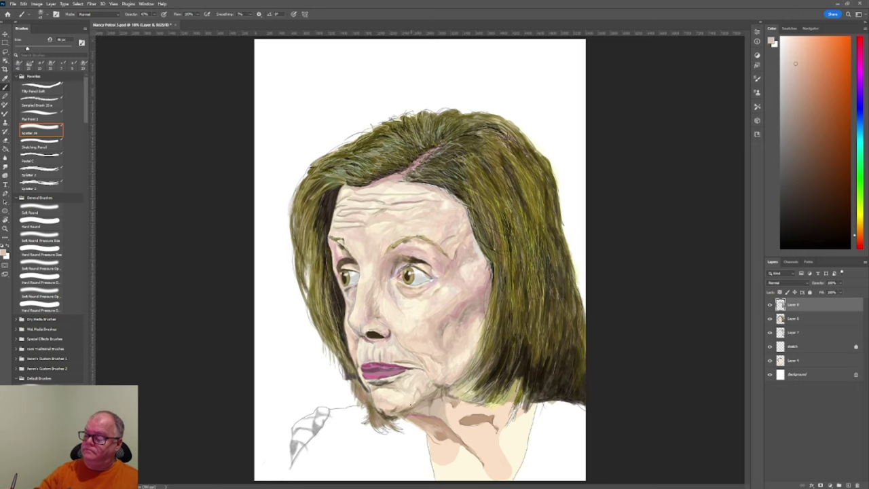
Sample a lighter peach tone from the face and go back to the Brush
key("i")
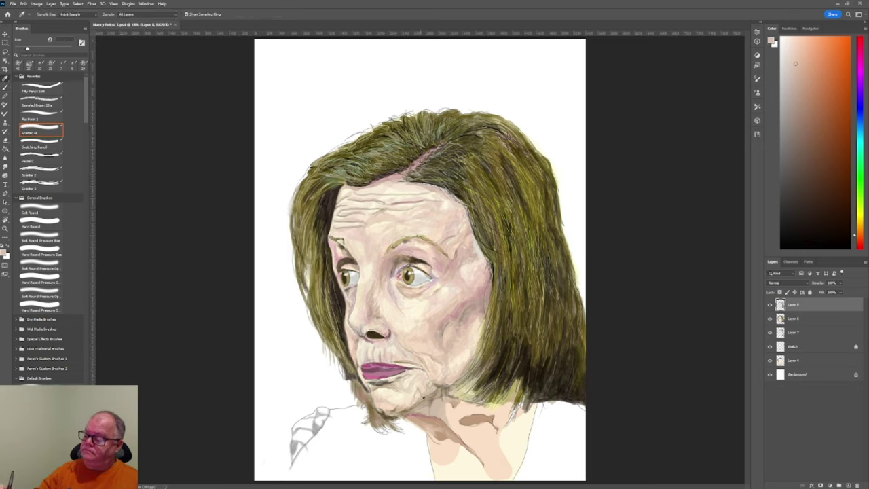
left_click(411, 411)
key("b")
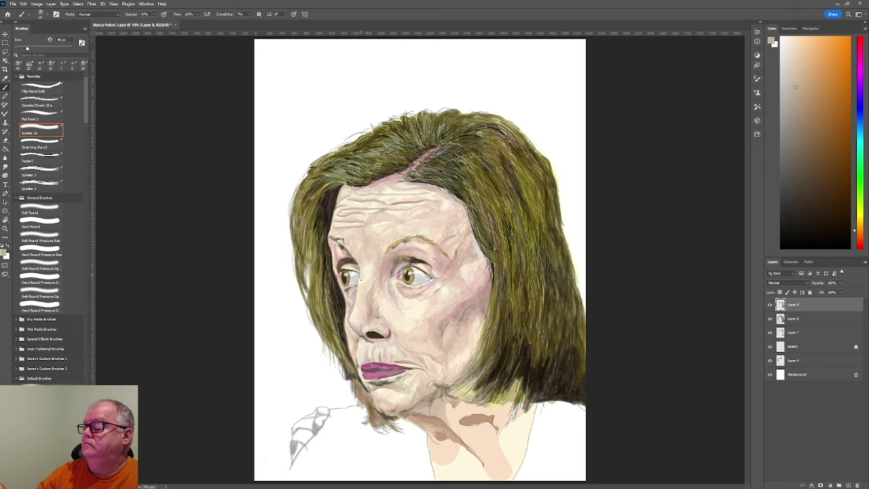
Sample a light skin tone, then a redder skin tone, from the portrait
key("i")
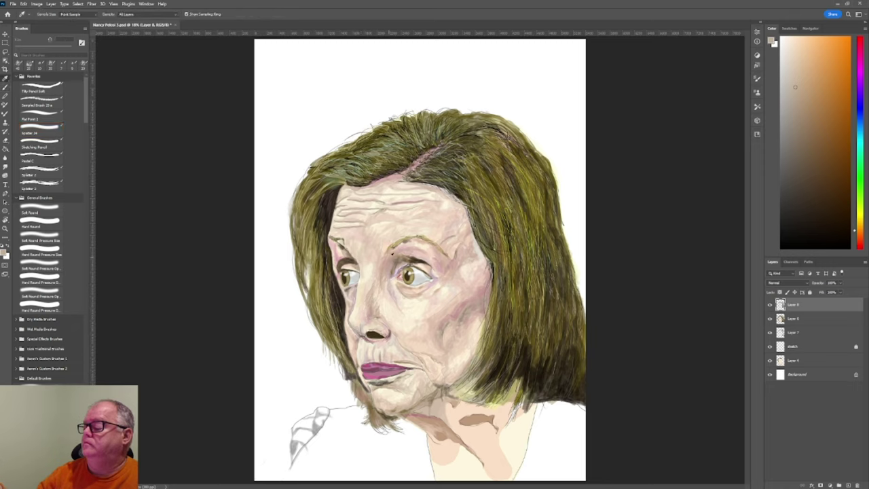
left_click(389, 256)
key("b")
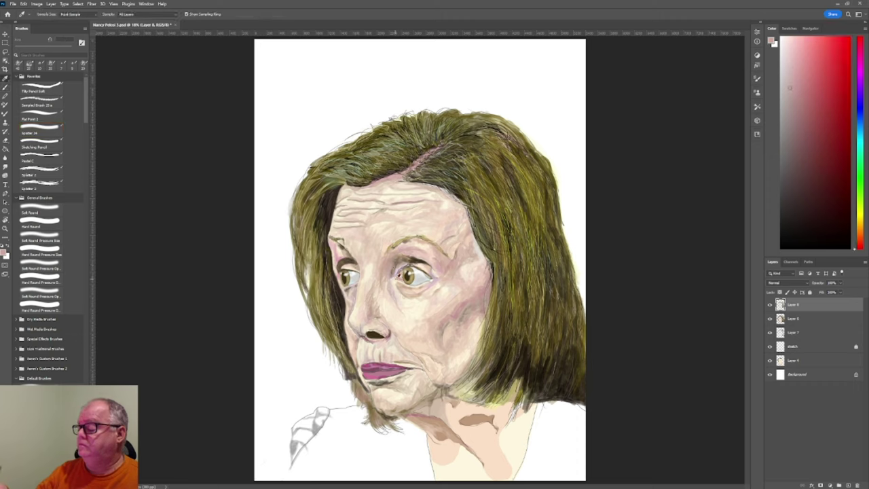
left_click(431, 410, "alt")
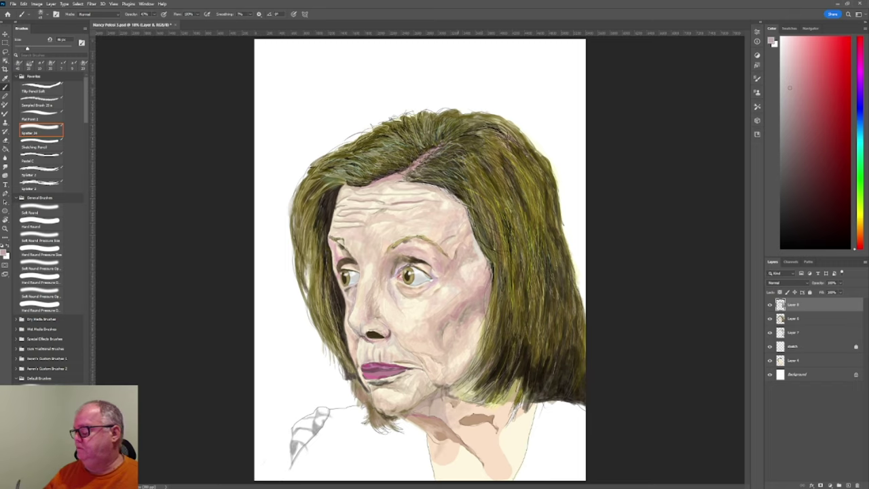
Hatch brown shading strokes across the neck and lower neck
left_click_drag(463, 439, 497, 410)
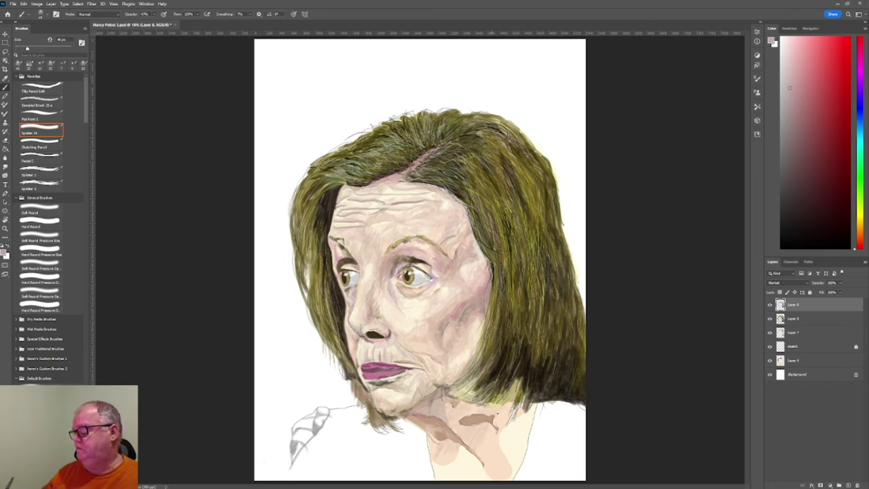
mouse_move(483, 455)
left_mouse_down()
mouse_move(495, 435)
mouse_move(486, 471)
left_mouse_up()
left_click_drag(497, 440, 506, 469)
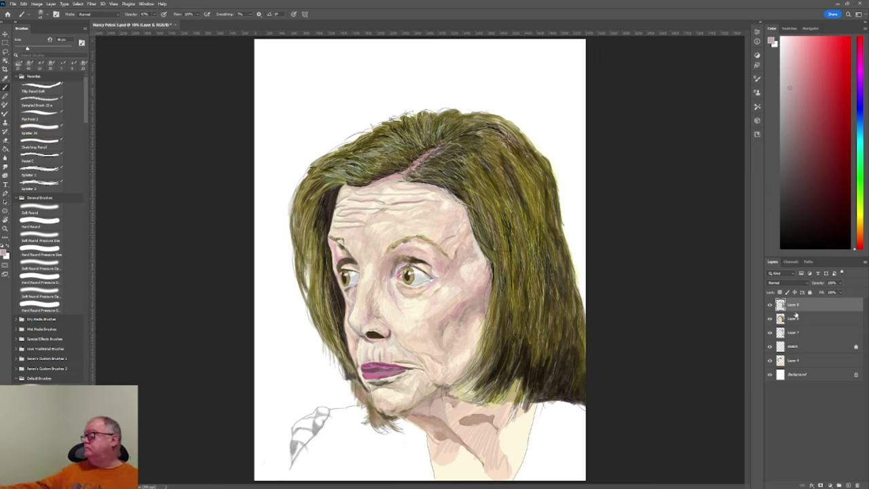
Settle on Layer 4 after trying Layer 7 and Background, then sketch collar lines below the neck
left_click(797, 334)
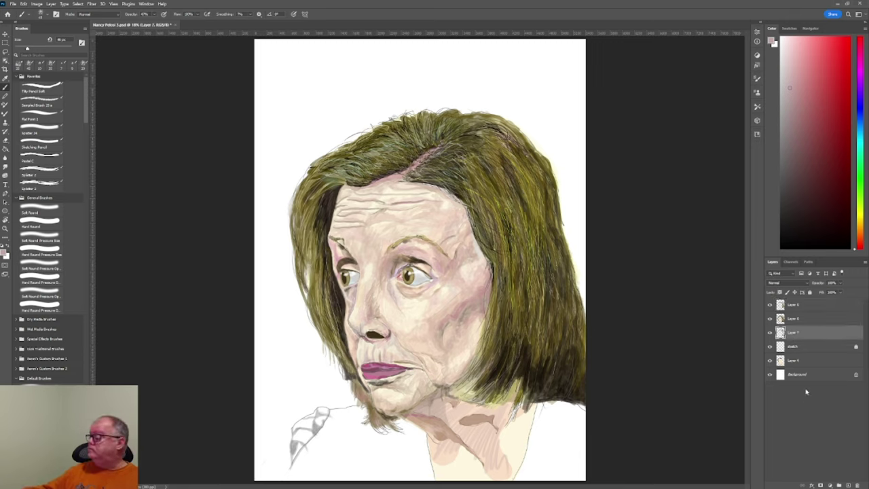
left_click(798, 361)
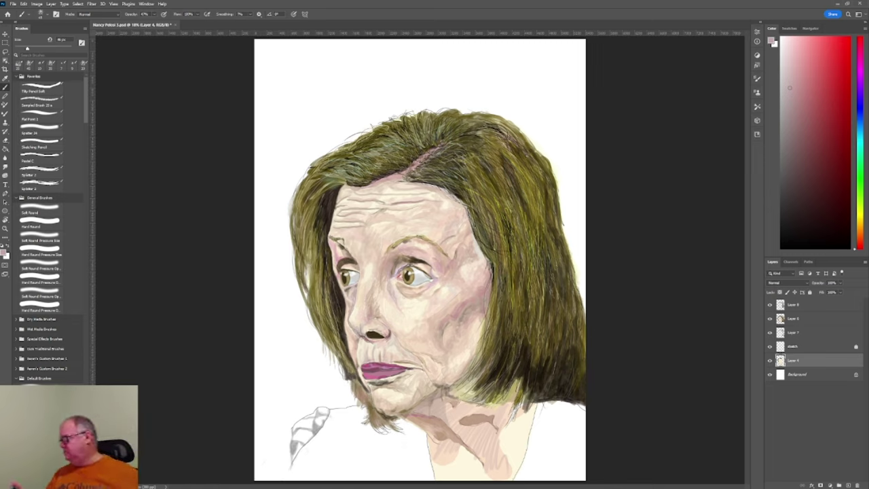
left_click(806, 376)
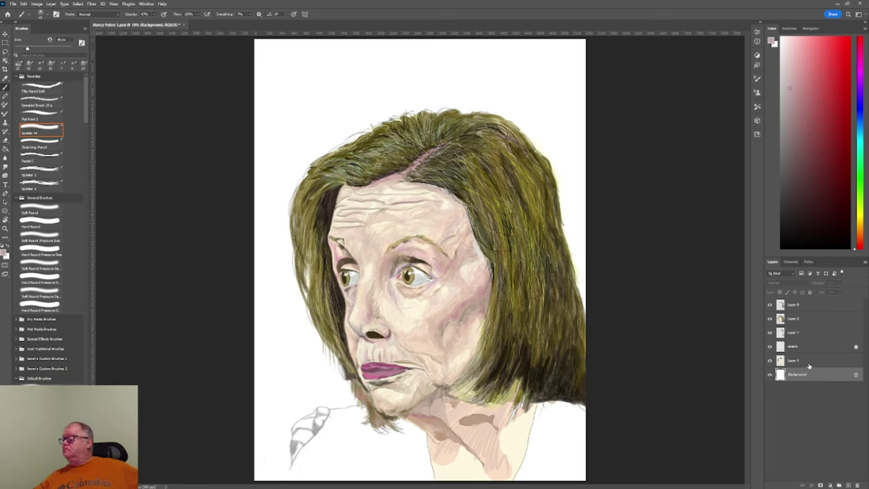
left_click(809, 365)
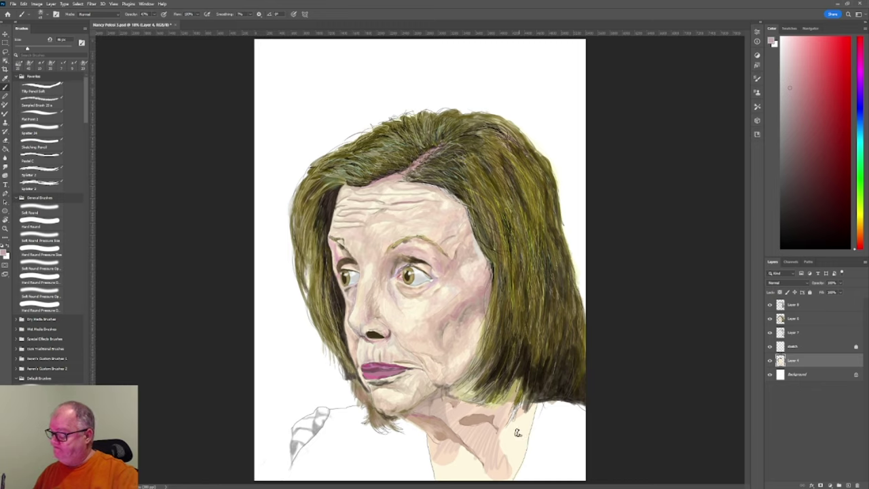
mouse_move(518, 433)
left_mouse_down()
mouse_move(510, 428)
mouse_move(534, 453)
left_mouse_up()
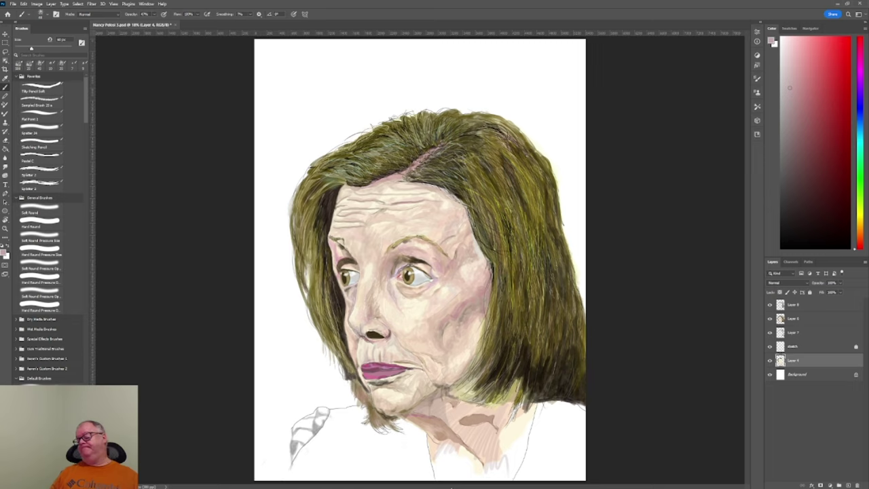
Unlock the sketch layer, undo a test scribble, and save the portrait
left_click(837, 347)
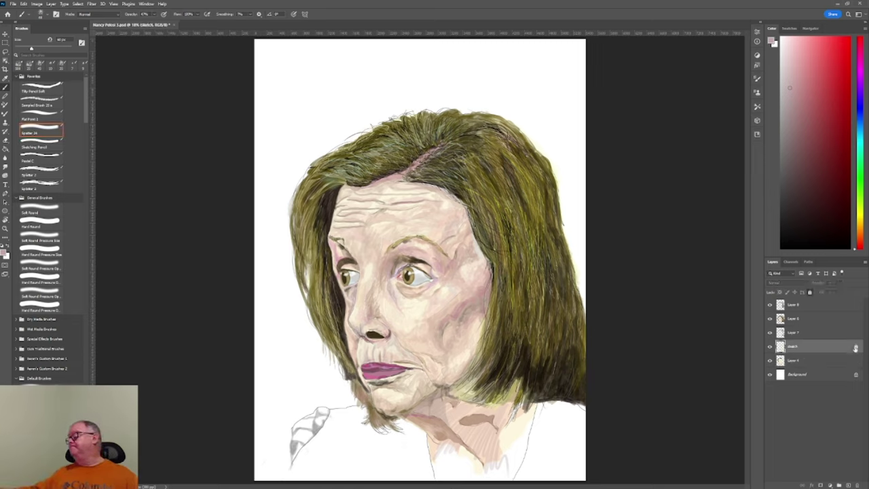
left_click(857, 347)
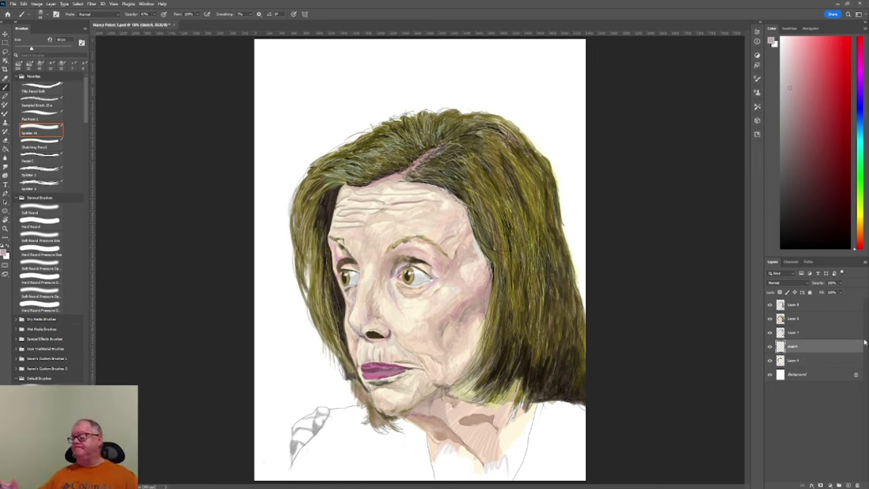
mouse_move(426, 468)
left_mouse_down()
mouse_move(420, 462)
mouse_move(422, 468)
left_mouse_up()
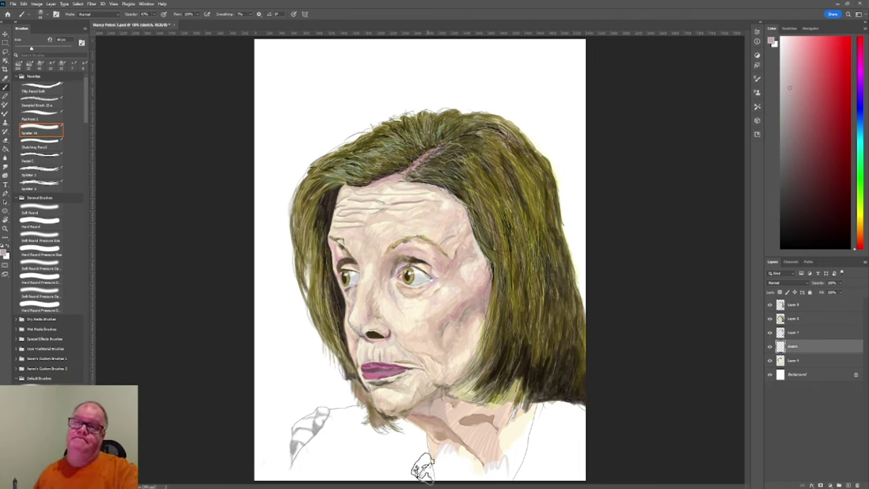
key("ctrl+z")
key("ctrl+z")
key("ctrl+z")
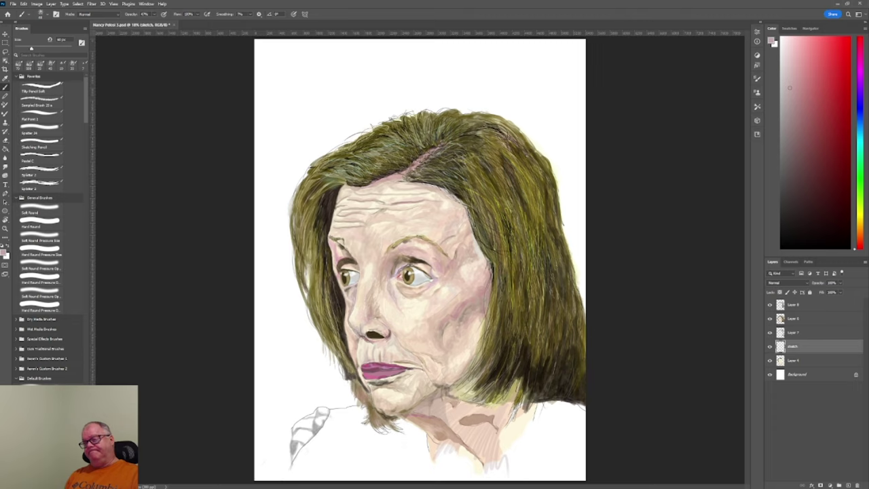
key("ctrl+s")
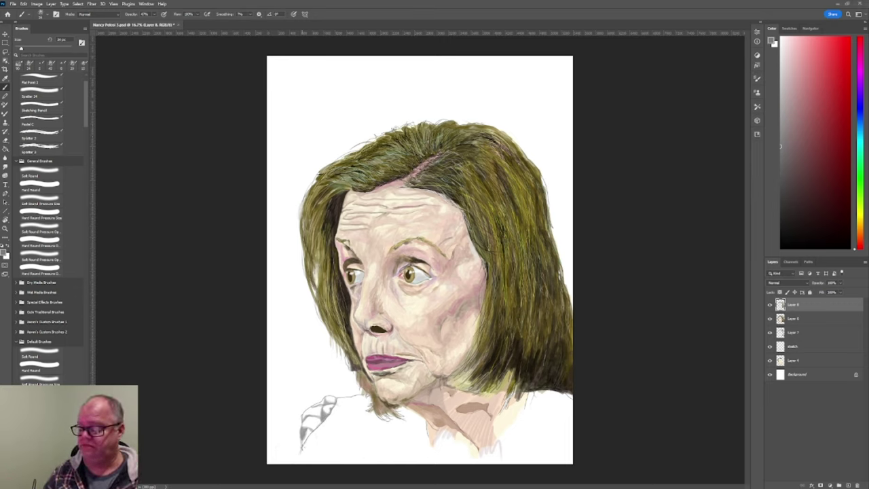
Extend the shoulder sketch lines down-left with the Splatter 24 brush and draw the shoulder outline
left_click_drag(301, 446, 296, 461)
left_click(39, 94)
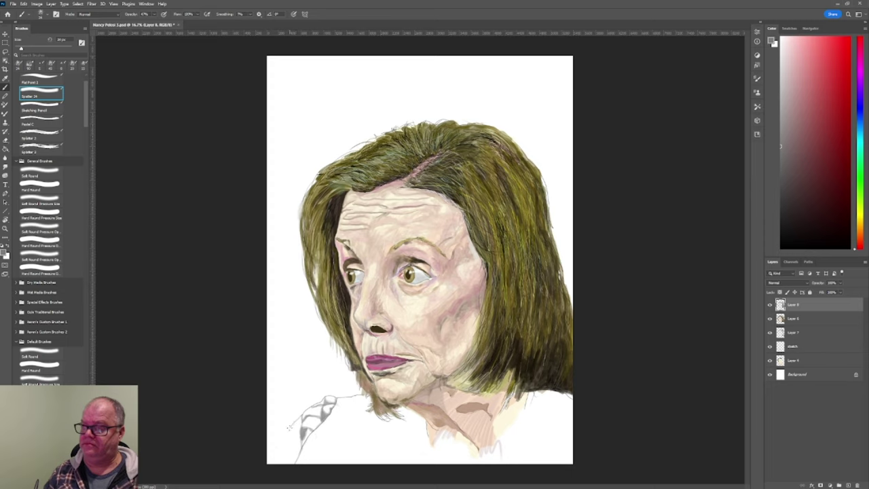
left_click_drag(286, 433, 265, 467)
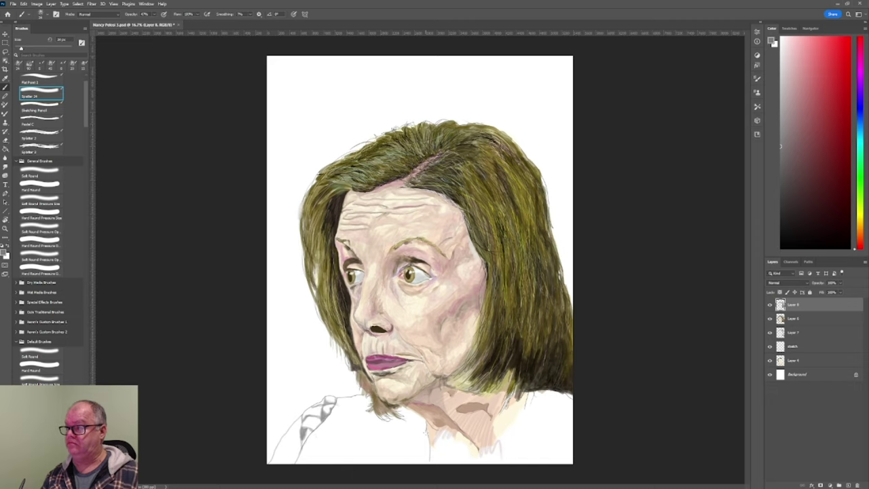
left_click_drag(426, 433, 410, 474)
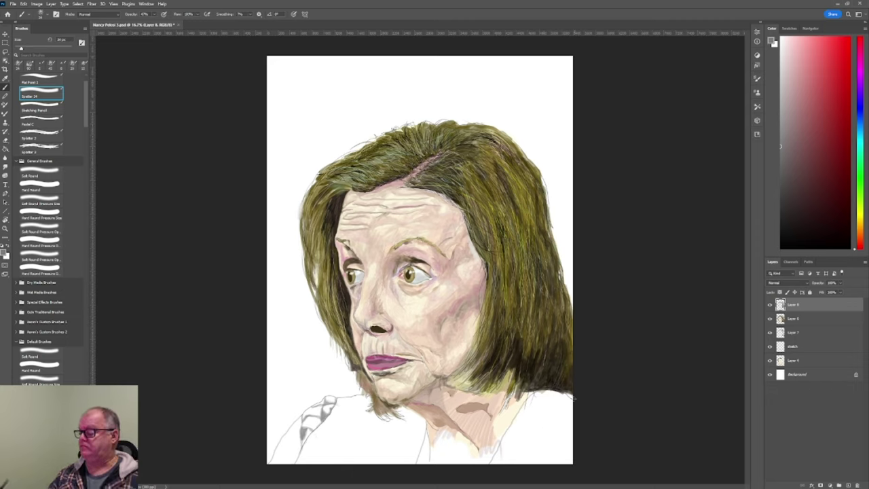
Pick up the dark brown from the hair and return to the Brush
key("i")
left_click(521, 362)
key("b")
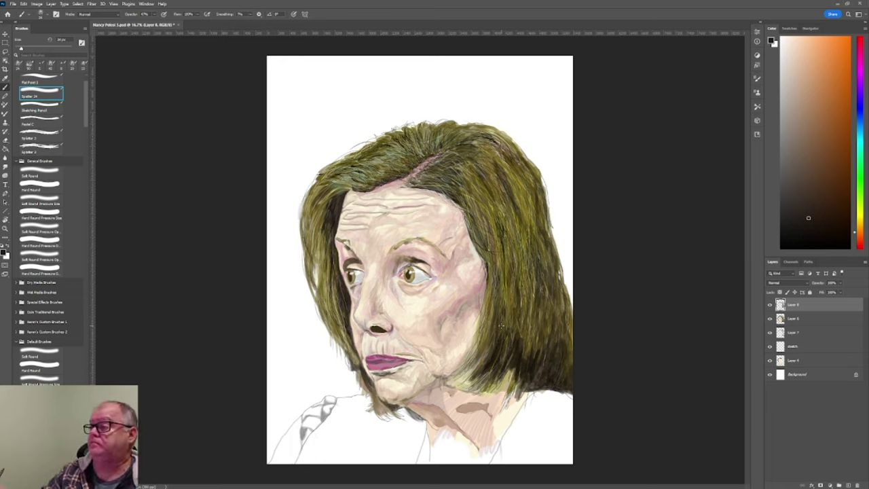
Sample the olive hair and neck skin, shift the hue to blue, and resume the spatter brush
key("alt")
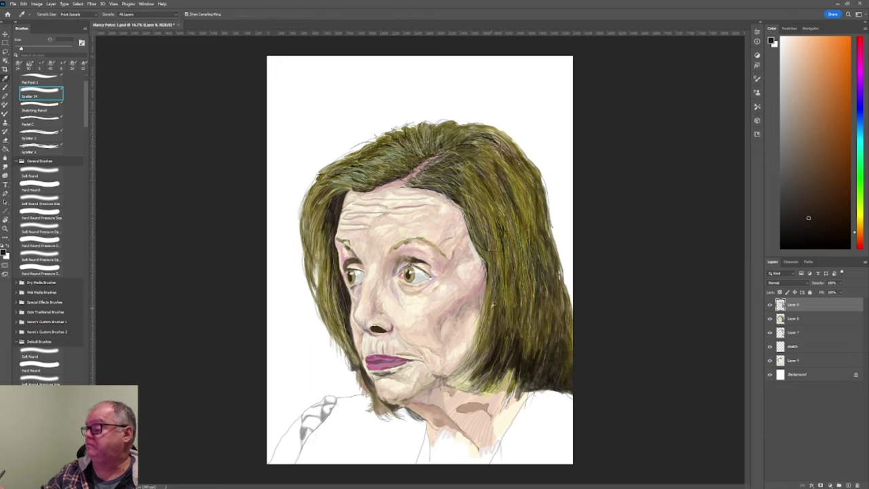
left_click(492, 305, "alt")
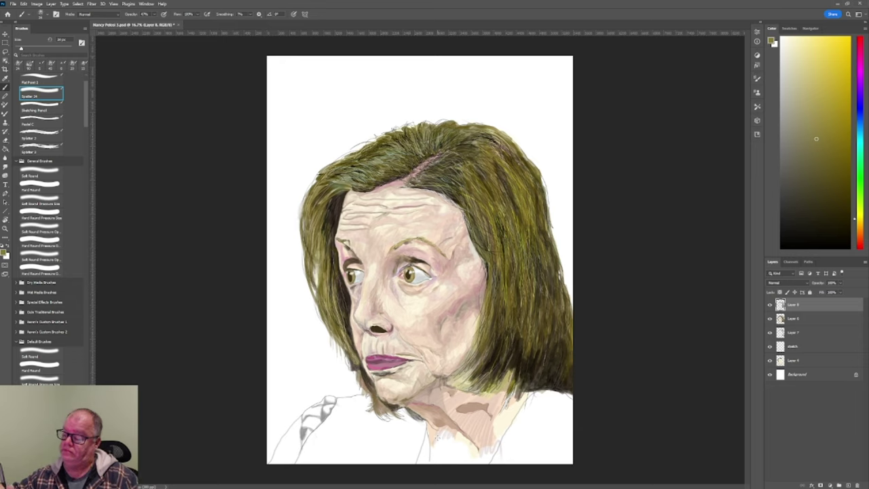
key("alt")
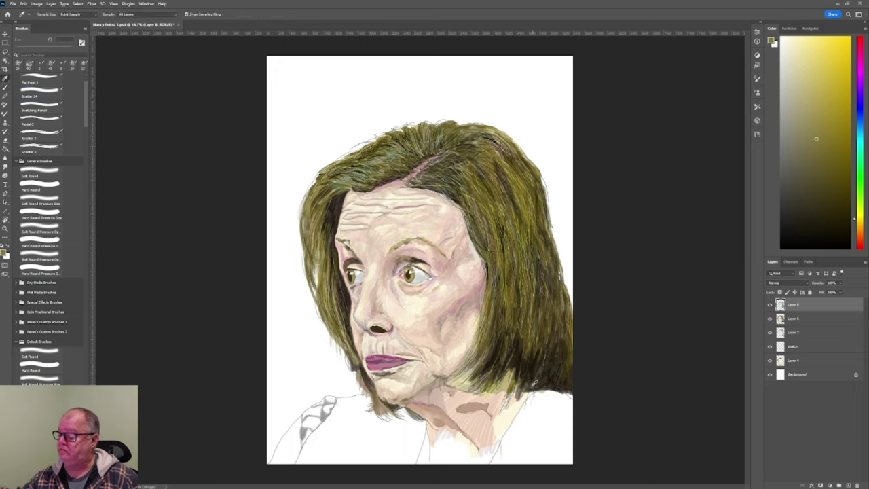
left_click(529, 379, "alt")
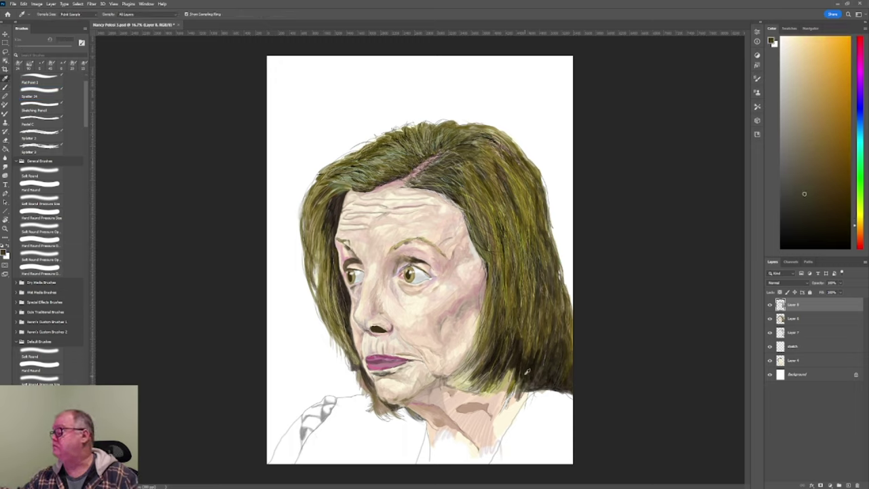
left_click(862, 123)
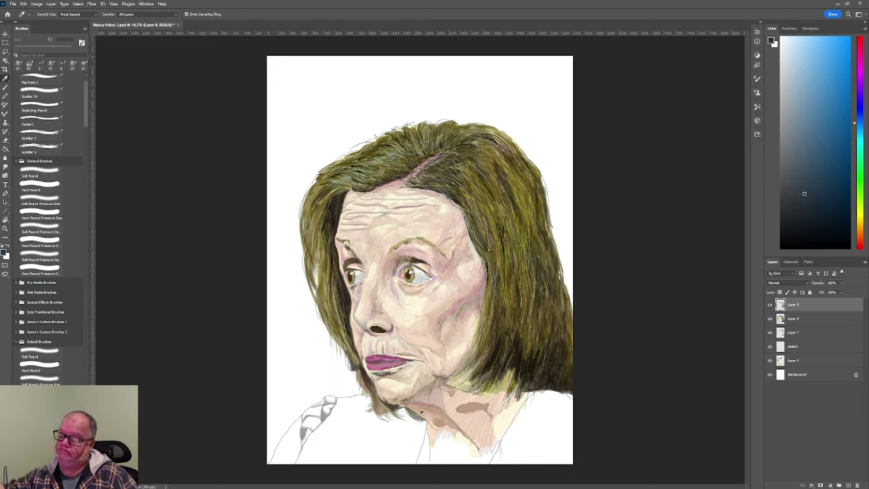
key("b")
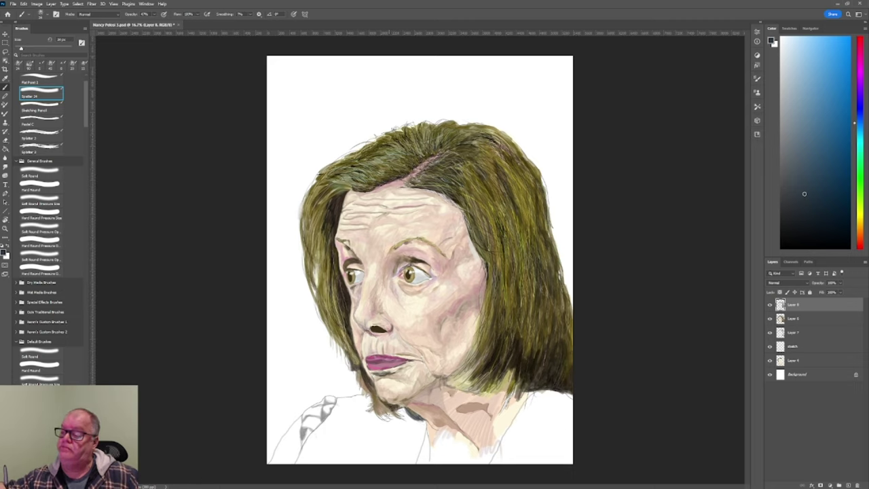
Pick up pale beige from the hair and keep painting with the spatter brush
key("i")
left_click(320, 227)
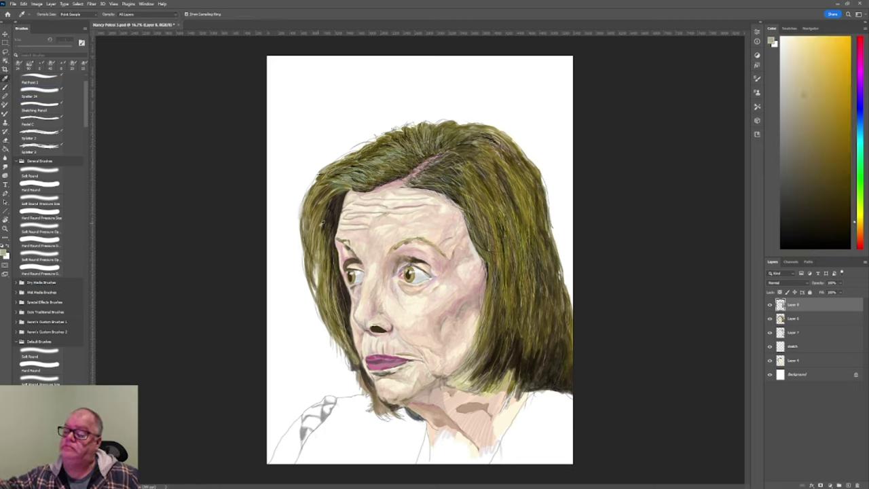
key("b")
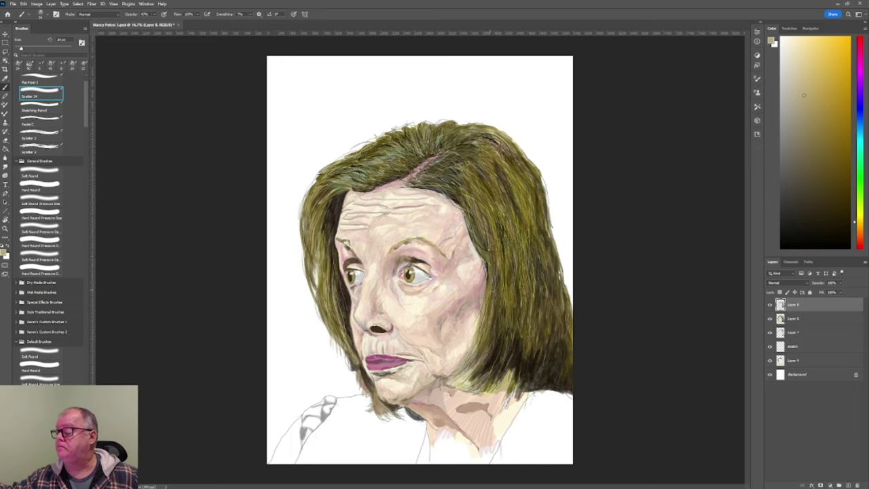
Sample a yellower olive, then dark olive-brown from the hair, and resume the spatter brush
key("alt")
left_click(489, 293, "alt")
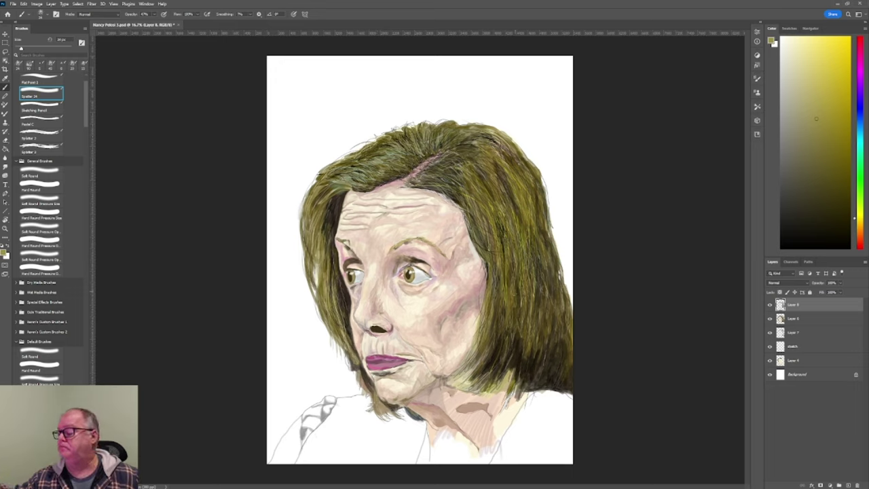
key("i")
left_click(501, 328)
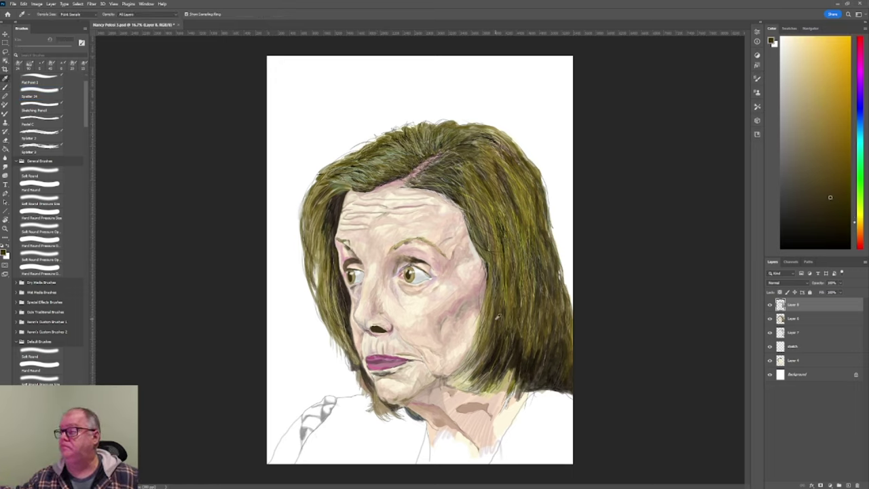
key("b")
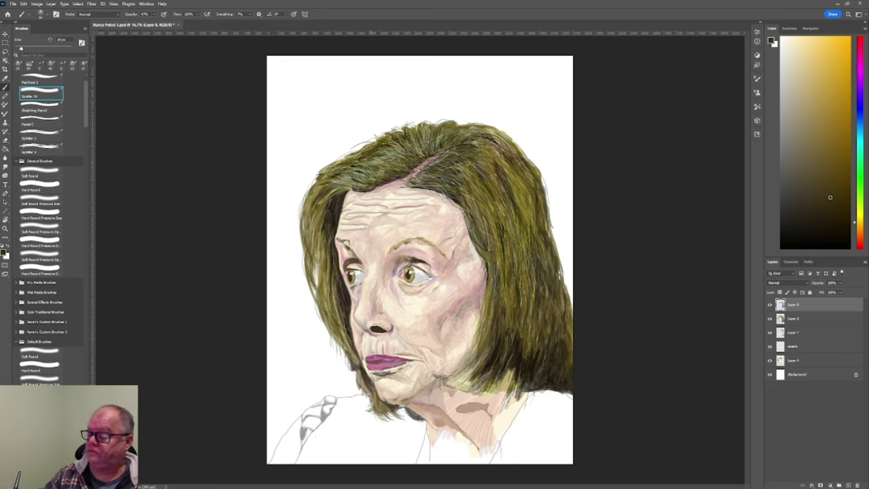
Darken the chin shadow with sampled orange-brown, then set light yellow and the Sketching Pencil brush
left_click(366, 372, "alt")
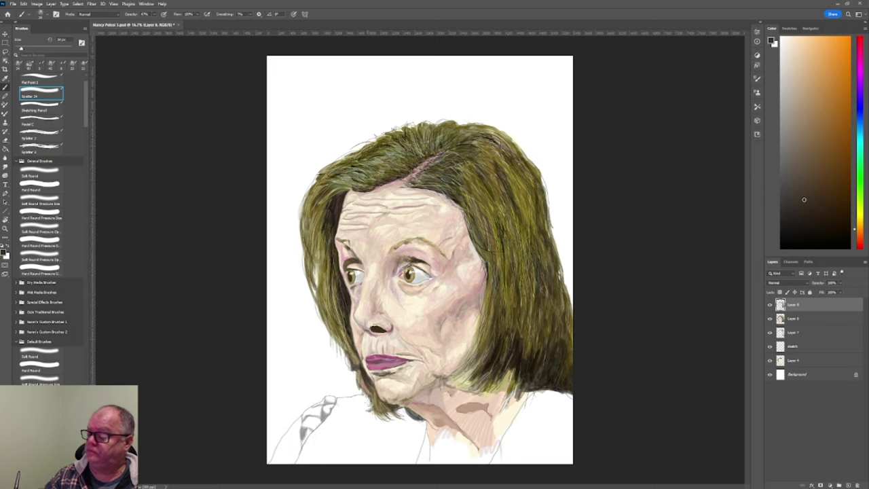
left_click_drag(367, 400, 368, 403)
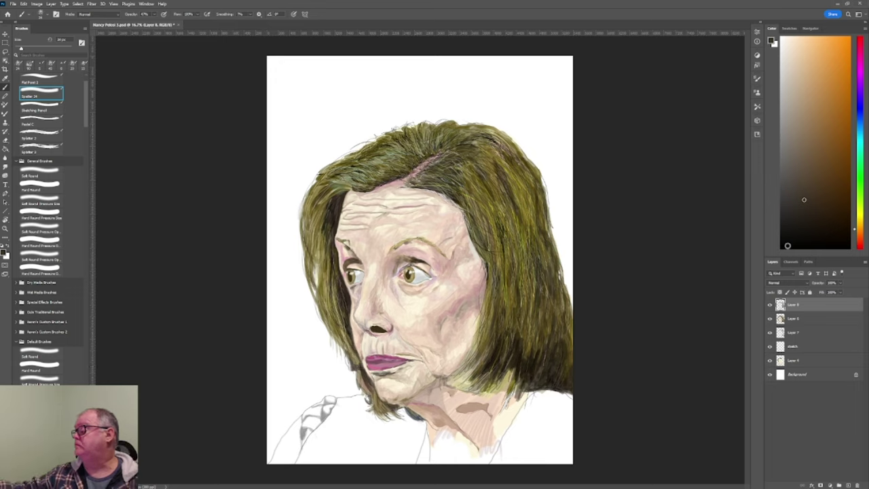
left_click(783, 246)
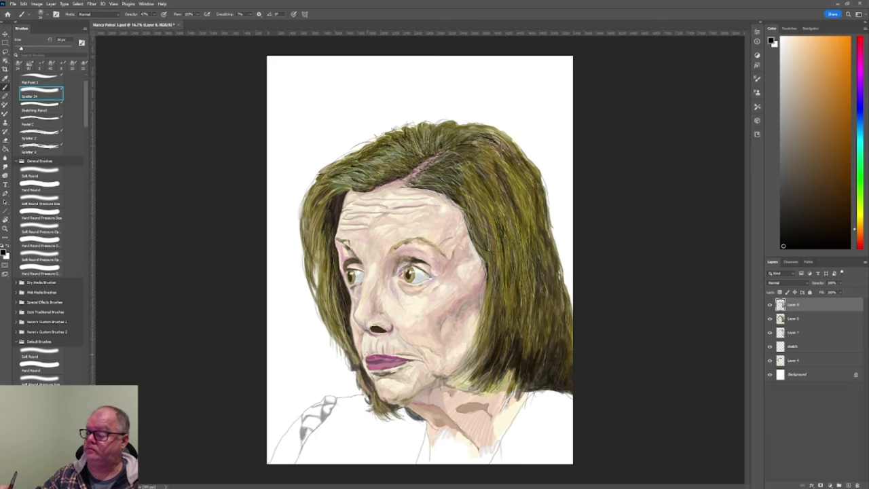
left_click_drag(860, 229, 860, 217)
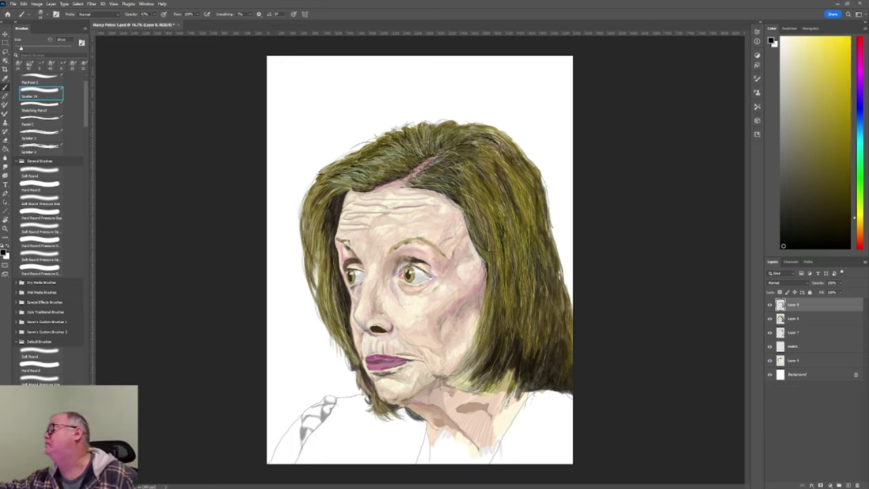
left_click(809, 92)
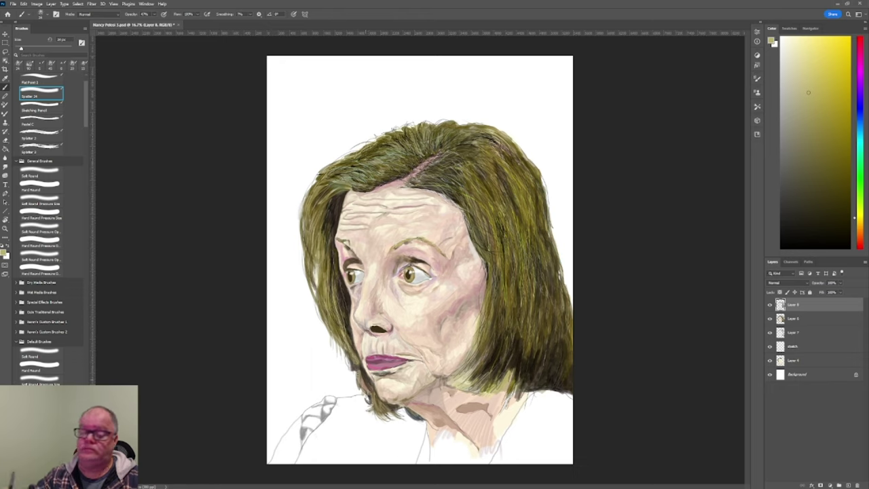
left_click(41, 111)
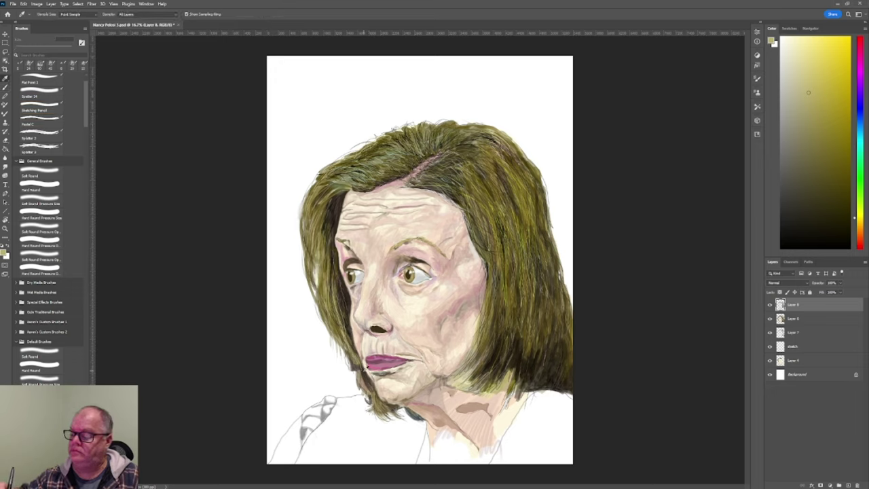
Sample dark brown, then yellow-olive tones from the face for the Sketching Pencil
left_click(370, 415, "alt")
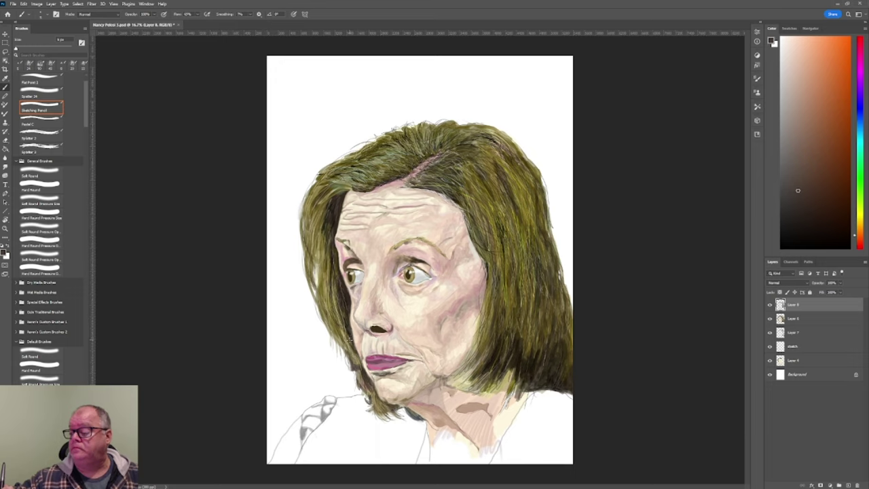
key("i")
left_click(351, 336)
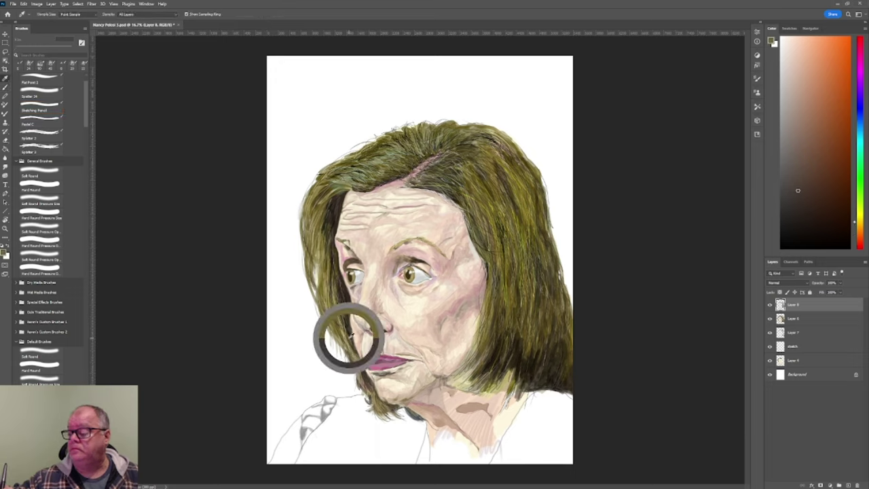
key("b")
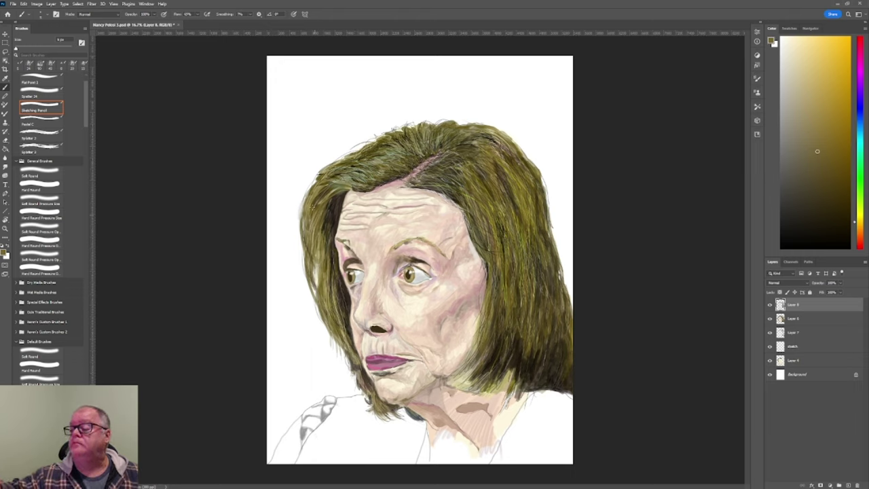
key("i")
left_click(353, 347)
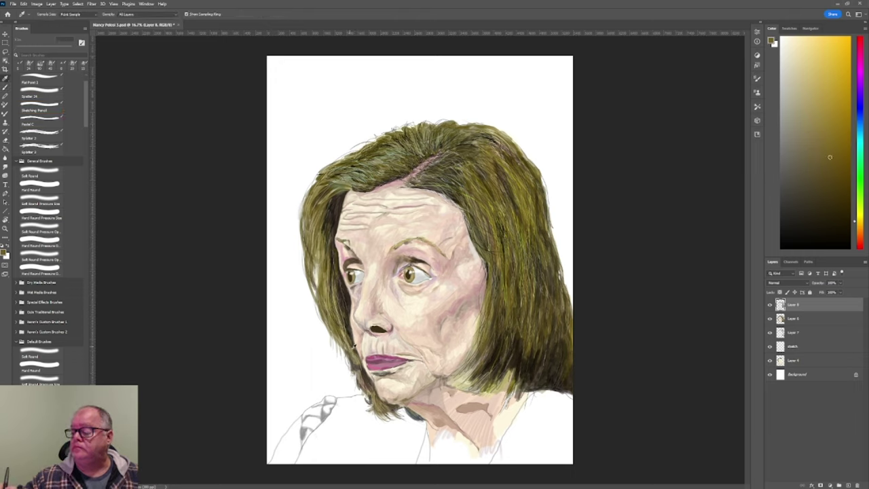
key("b")
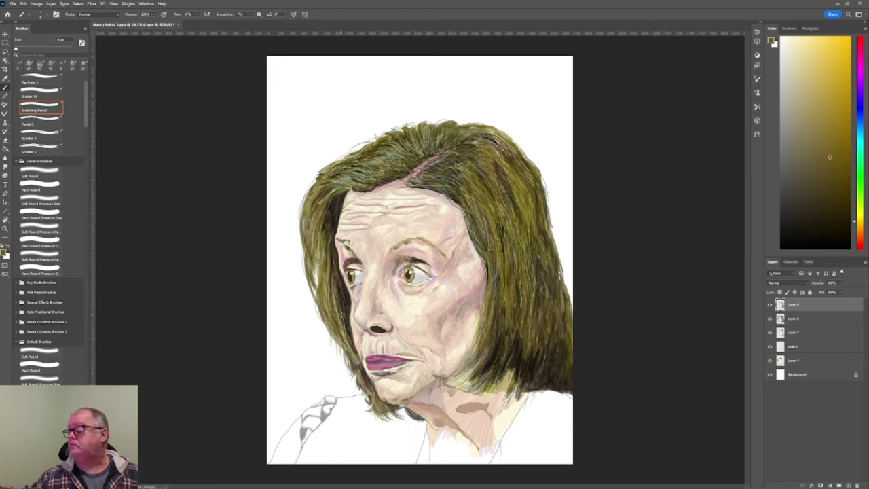
Paint with a pale beige-yellow skin tone, then pick up the hair's olive colour
key("i")
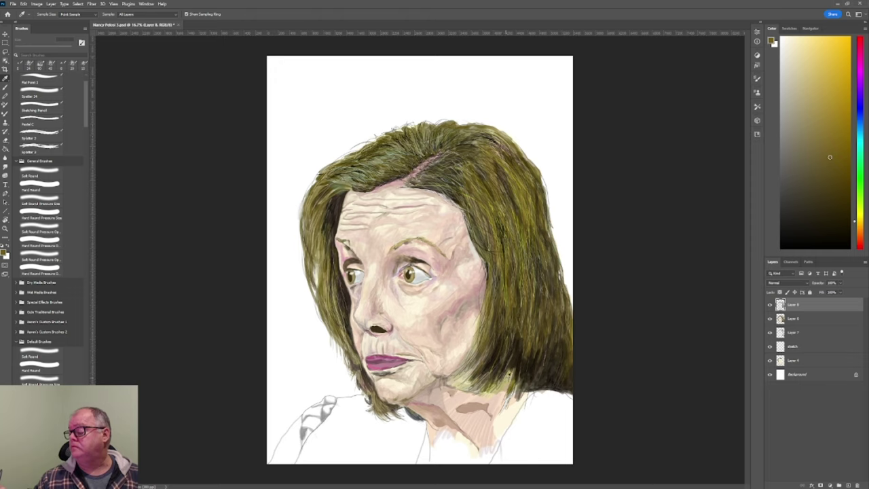
left_click(510, 373)
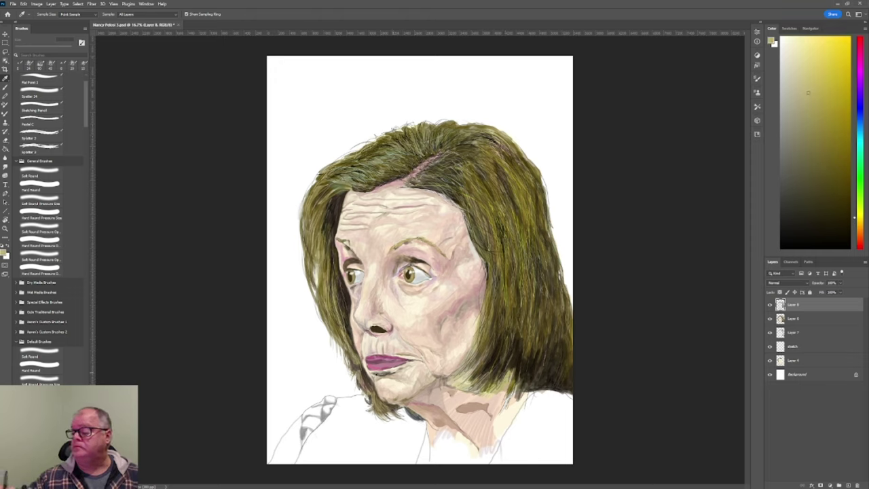
key("b")
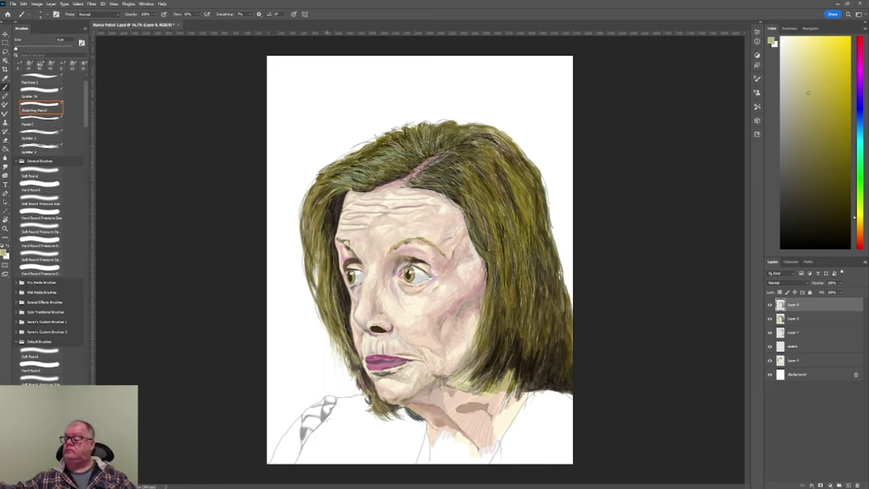
key("i")
left_click(512, 271)
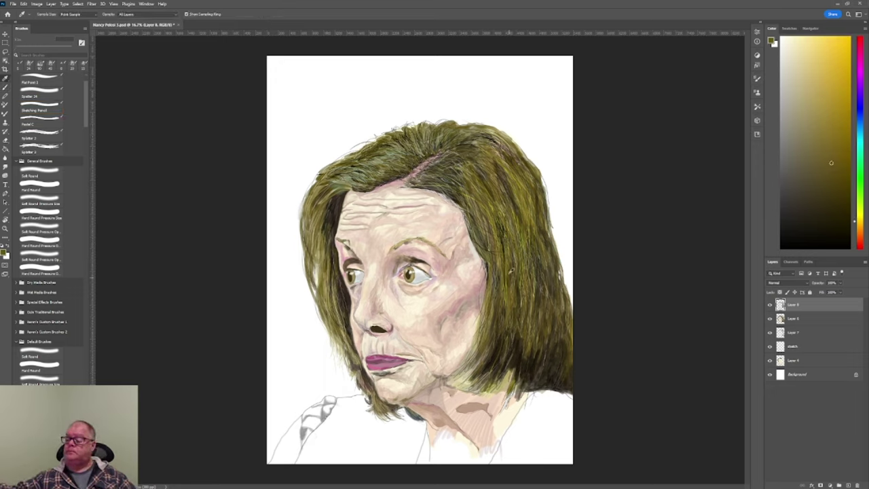
Resume the Sketching Pencil on Layer 6 and sample a warm orange tone from the portrait
key("b")
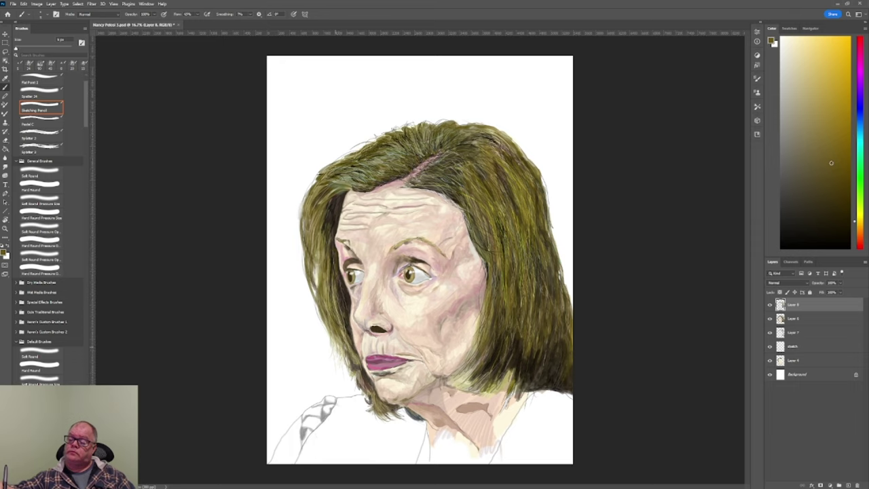
left_click(798, 323)
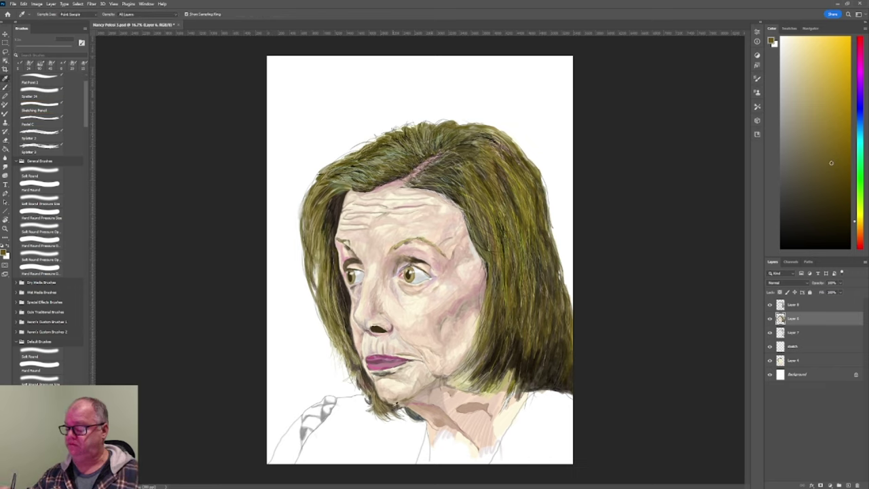
left_click(404, 411, "alt")
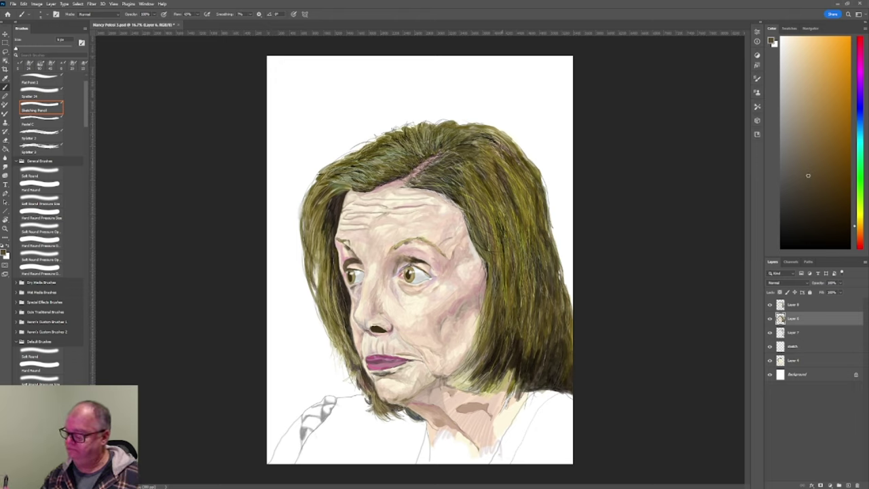
Check Layers 7, 4 and 8, then return to the Sketching Pencil on Layer 6
left_click(795, 335)
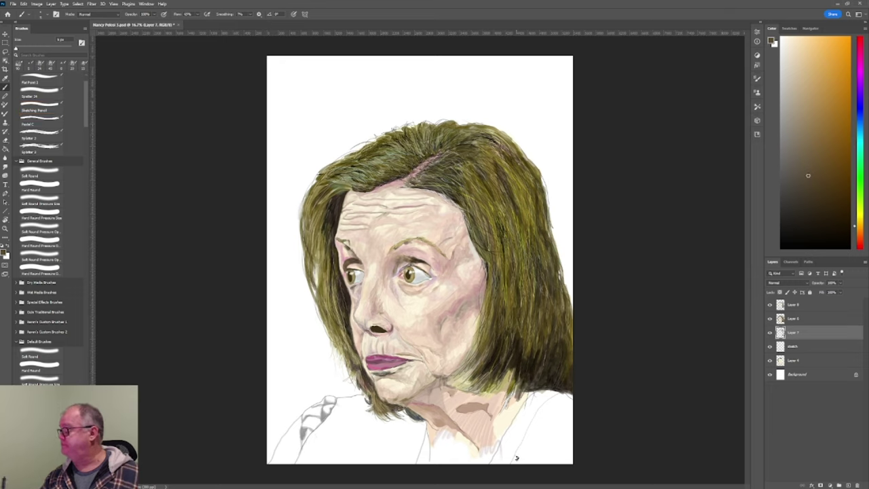
left_click(798, 361)
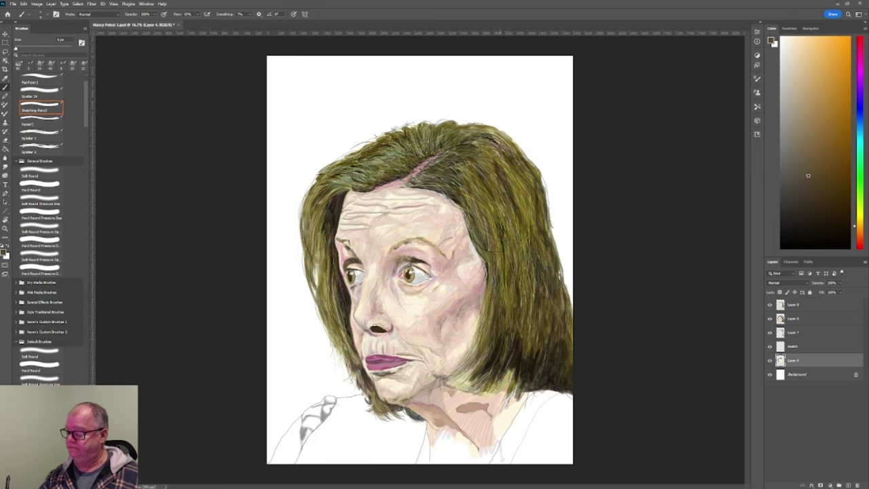
left_click(803, 307)
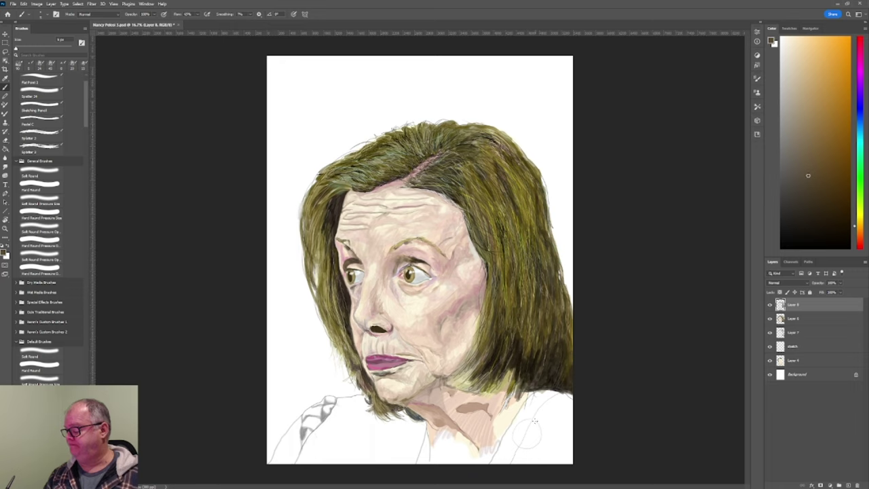
key("period")
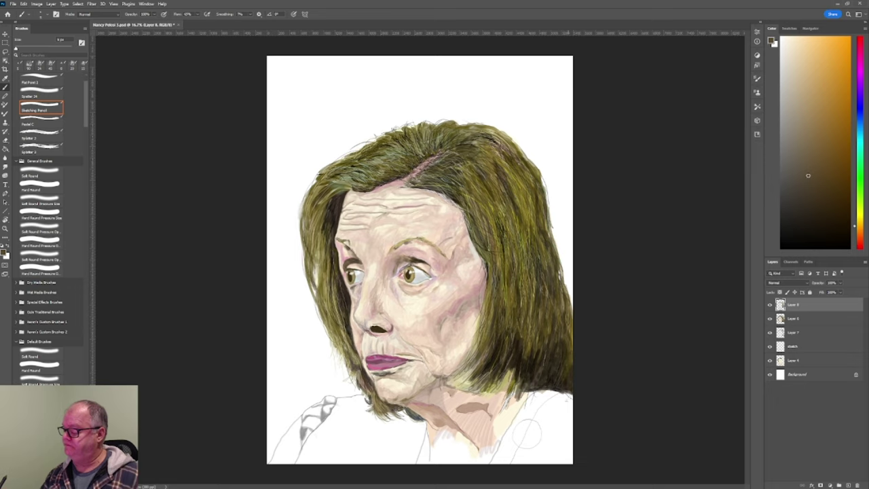
left_click(798, 319)
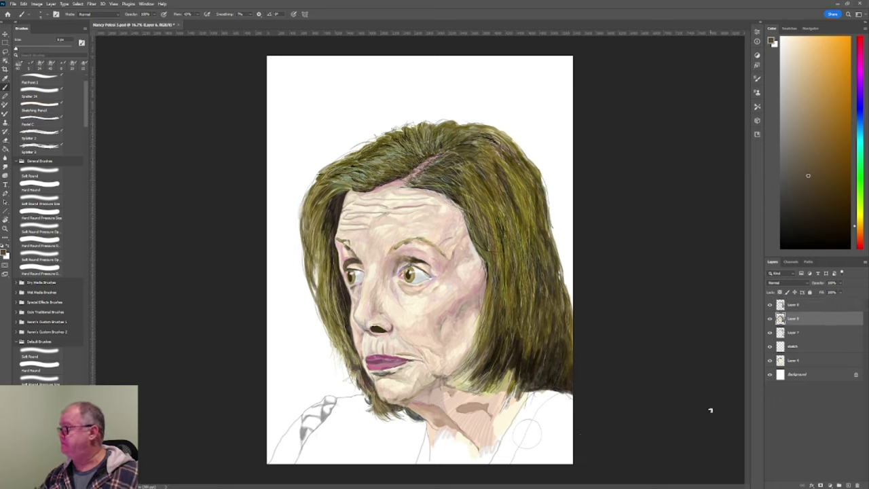
Apply Lock all to the sketch layer, then make Layer 8 active again
left_click(801, 347)
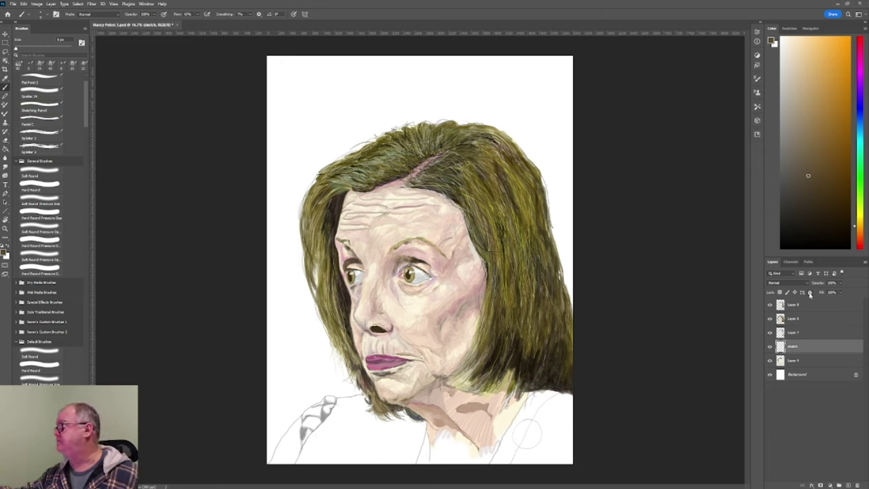
left_click(810, 293)
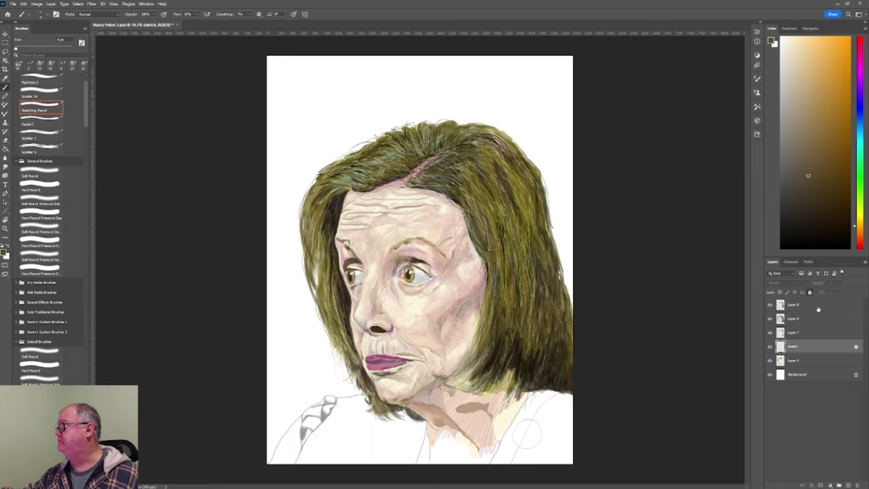
left_click(821, 309)
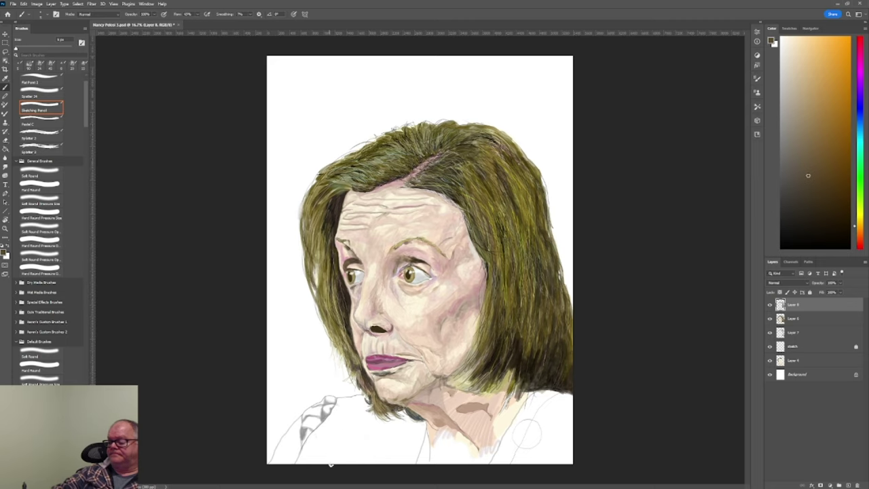
Darken the hair ends above the neck with a sampled brown, then set a yellow-olive colour
key("]")
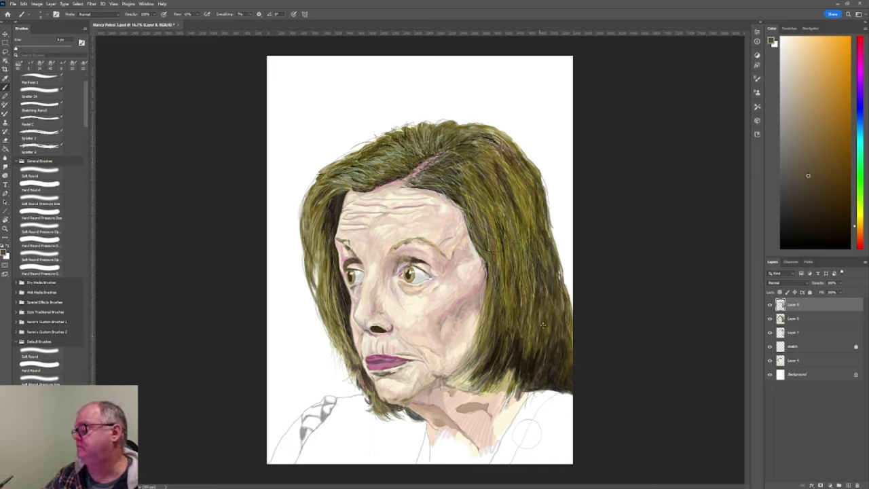
left_click(535, 364, "alt")
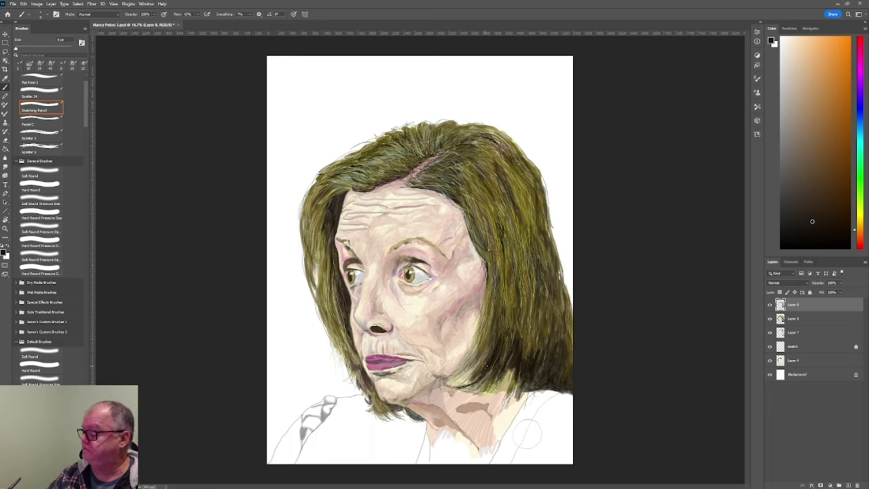
mouse_move(459, 388)
left_mouse_down()
mouse_move(481, 383)
mouse_move(474, 385)
left_mouse_up()
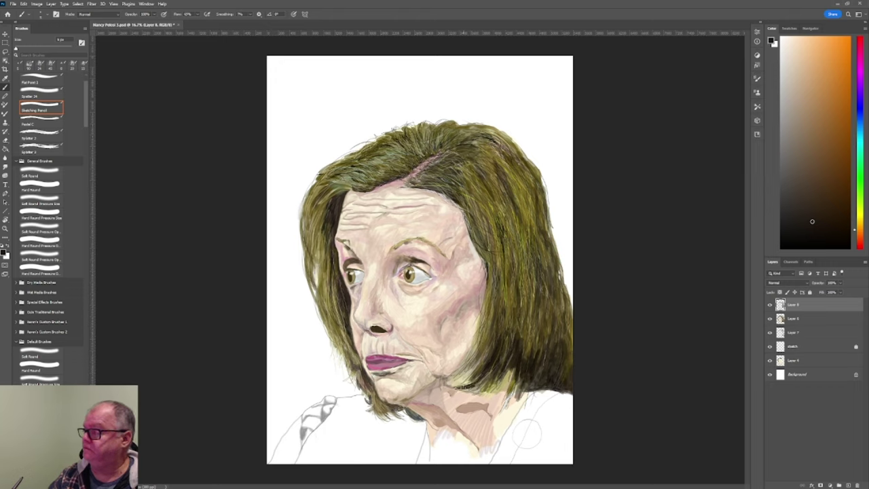
left_click_drag(455, 389, 464, 386)
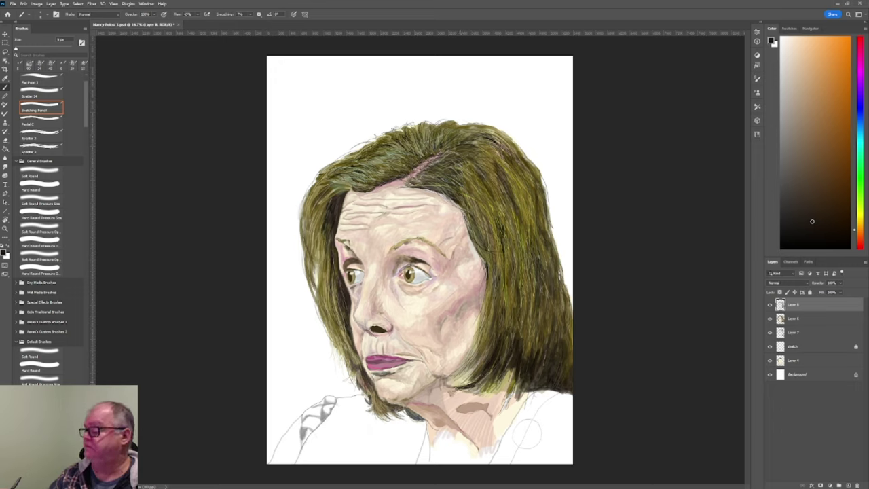
left_click(500, 329, "alt")
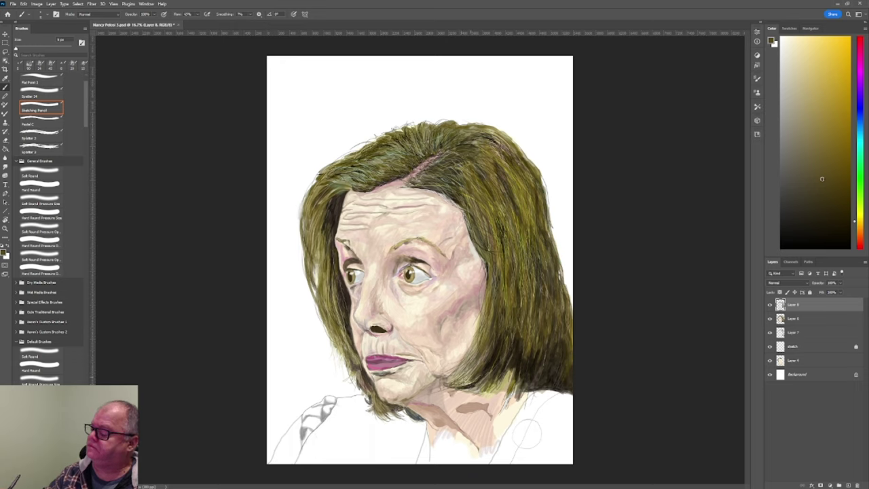
left_click_drag(851, 116, 836, 85)
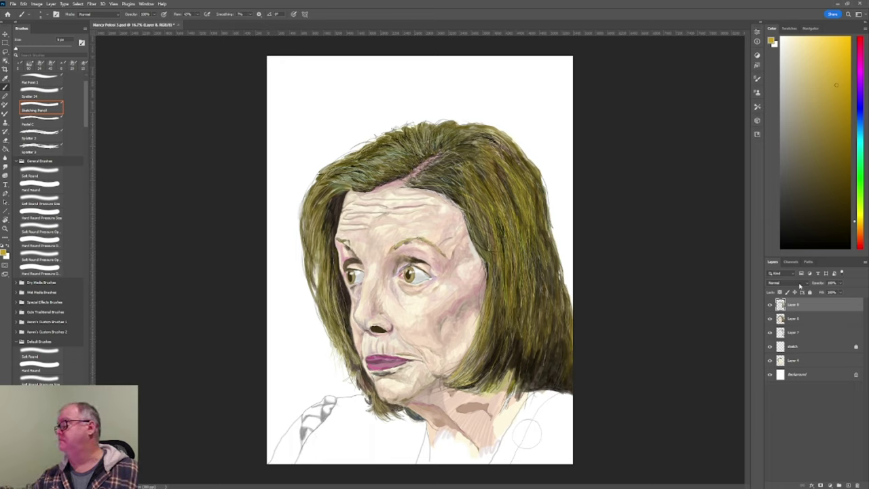
Pick a dark brown in the Color field and end on Layer 8 after visiting Layer 6
left_click(800, 203)
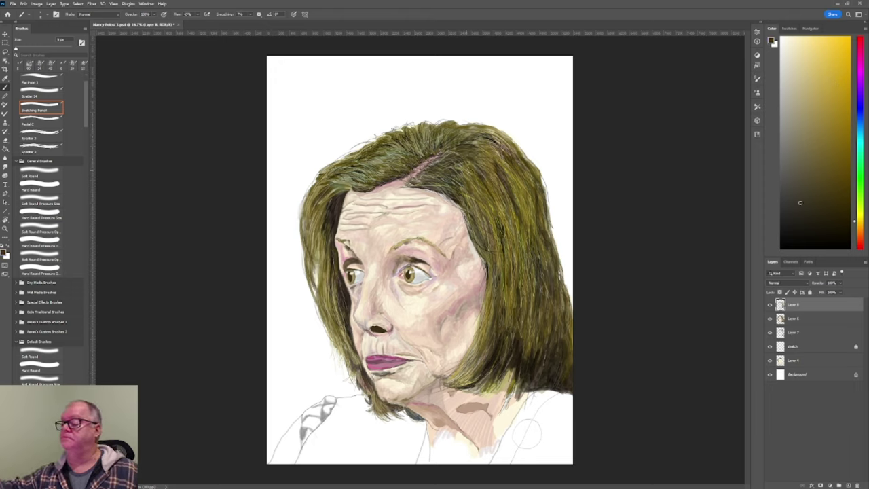
left_click(795, 323)
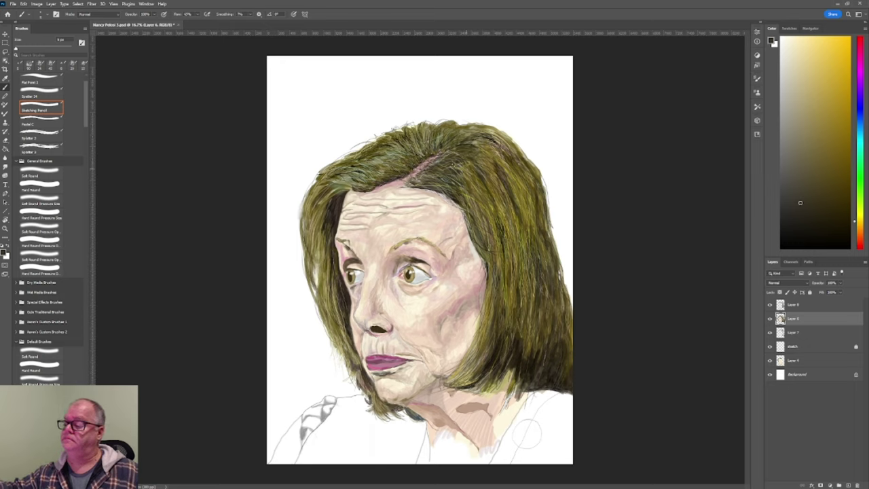
left_click(805, 305)
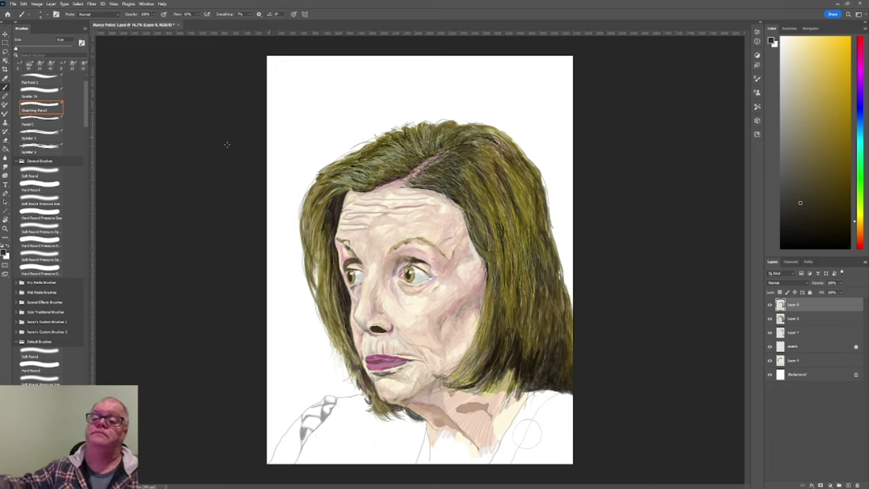
Load an enlarged Spatter 24 brush on Layer 6 with a darker painting colour
left_click(55, 99)
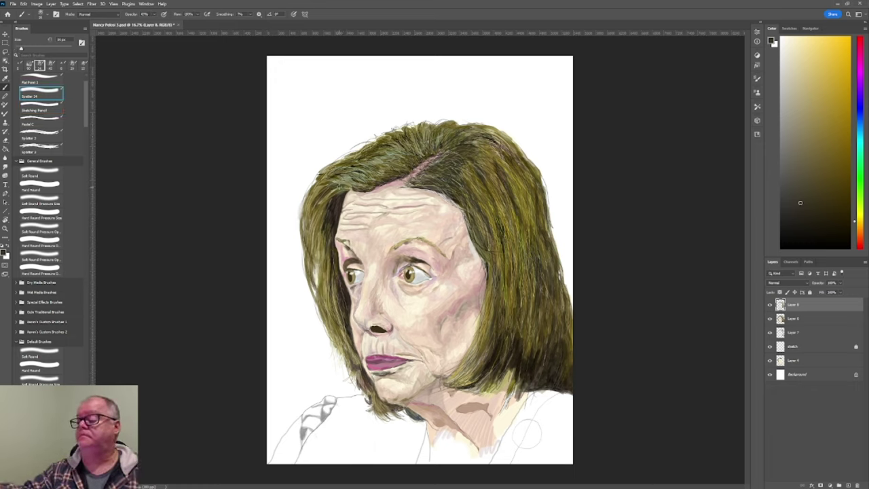
left_click(806, 319)
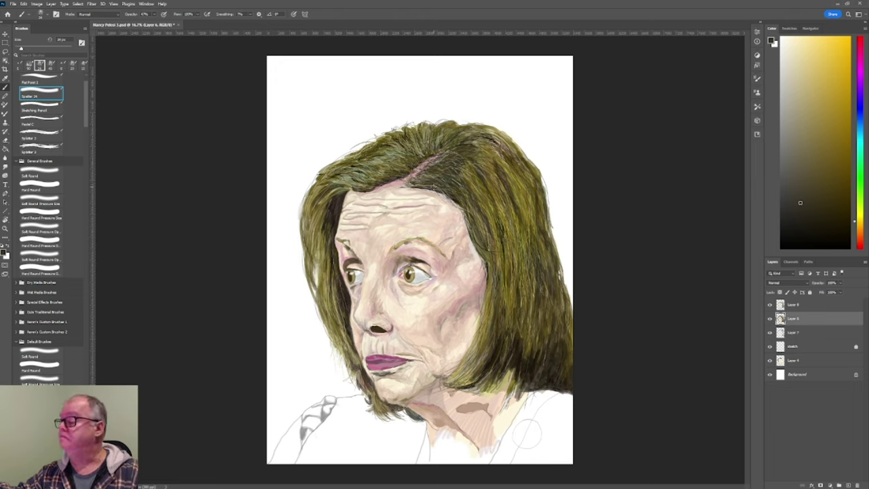
key("bracketright")
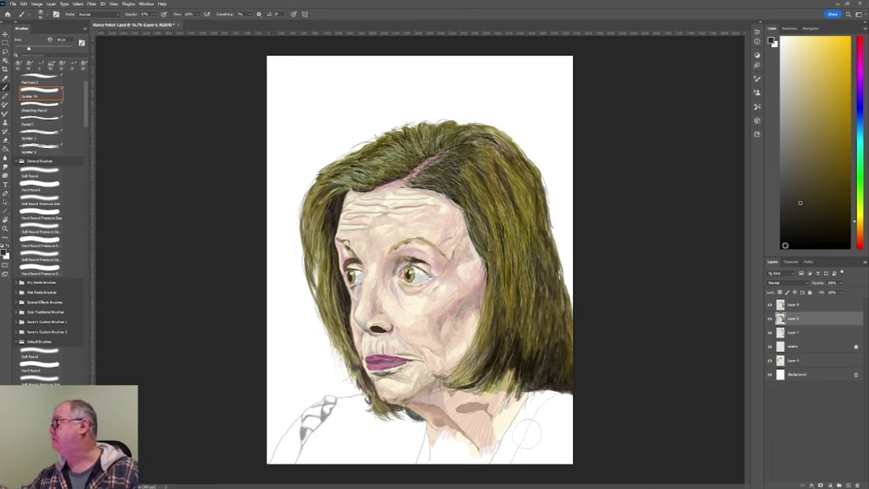
left_click_drag(810, 223, 836, 219)
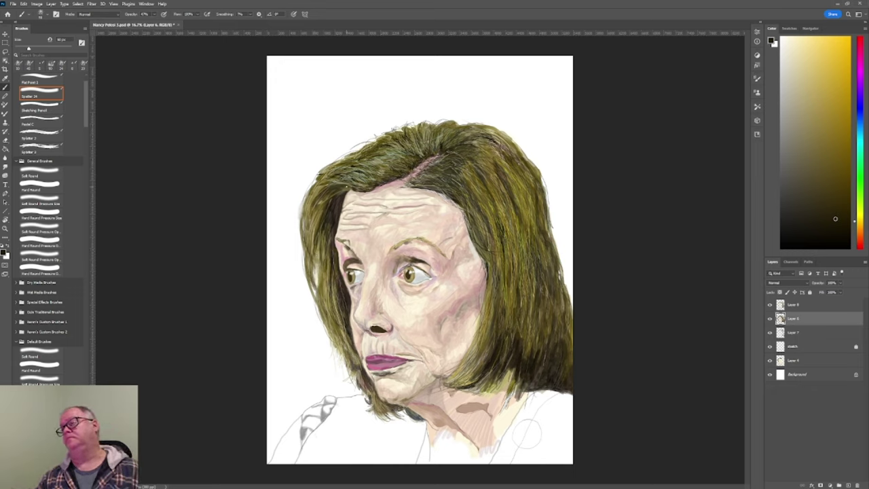
Paint dark spatter strands along the hair's left edge and beside the jaw
left_click_drag(323, 313, 326, 281)
left_click_drag(328, 319, 325, 274)
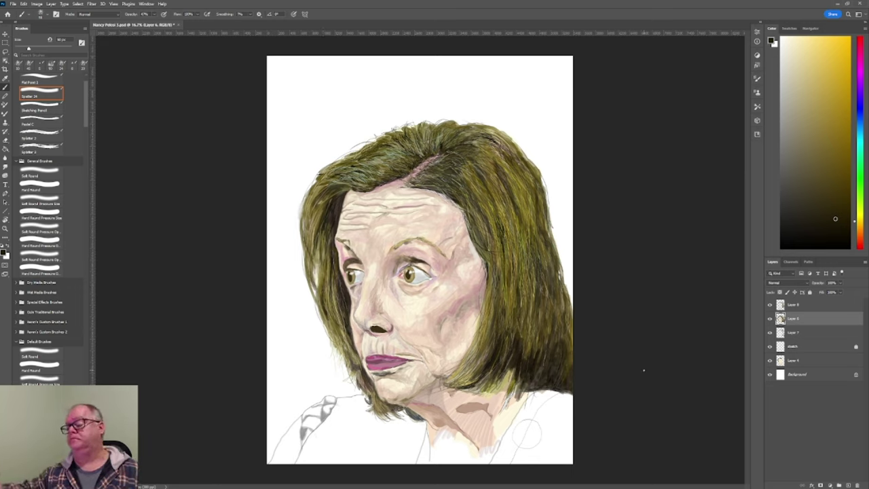
left_click_drag(330, 336, 326, 317)
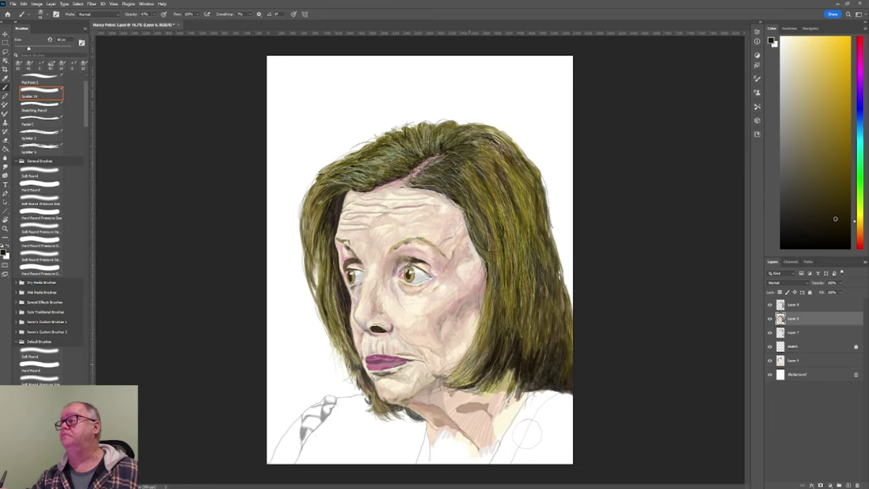
left_click_drag(479, 368, 465, 355)
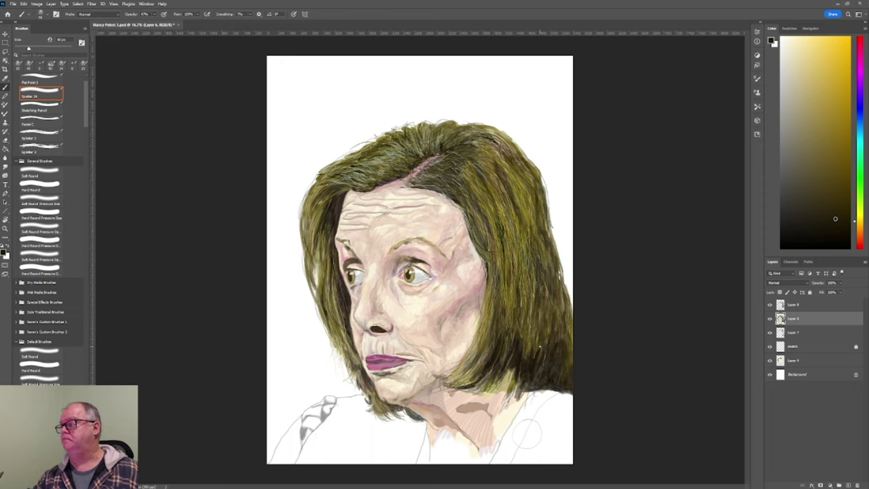
Darken the lower-right hair ends and add dark strands to the top right of the hair
mouse_move(513, 373)
left_mouse_down()
mouse_move(509, 389)
mouse_move(500, 387)
mouse_move(522, 395)
left_mouse_up()
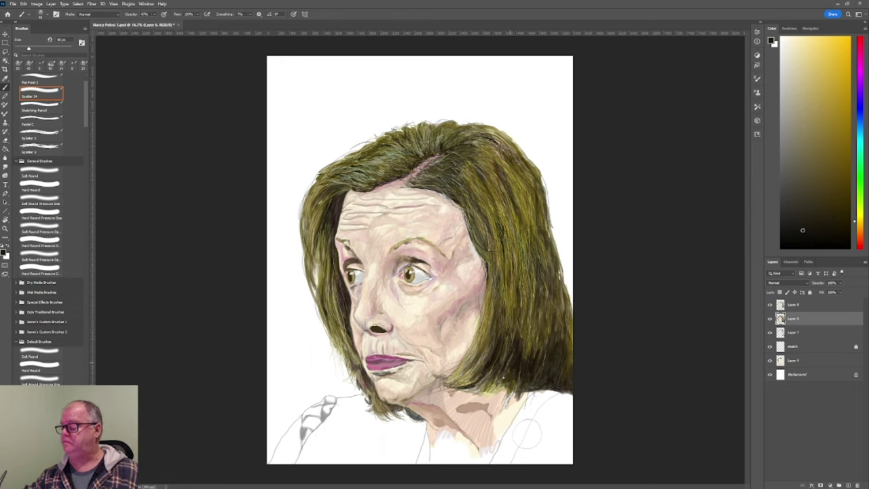
left_click_drag(497, 386, 493, 375)
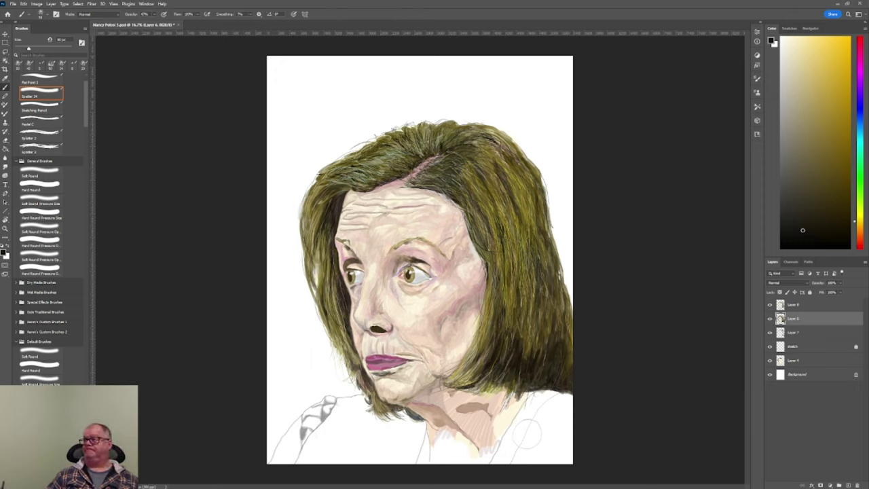
mouse_move(475, 142)
left_mouse_down()
mouse_move(483, 138)
mouse_move(520, 170)
mouse_move(490, 132)
mouse_move(474, 128)
mouse_move(517, 155)
mouse_move(496, 133)
left_mouse_up()
mouse_move(488, 133)
left_mouse_down()
mouse_move(463, 129)
mouse_move(474, 151)
left_mouse_up()
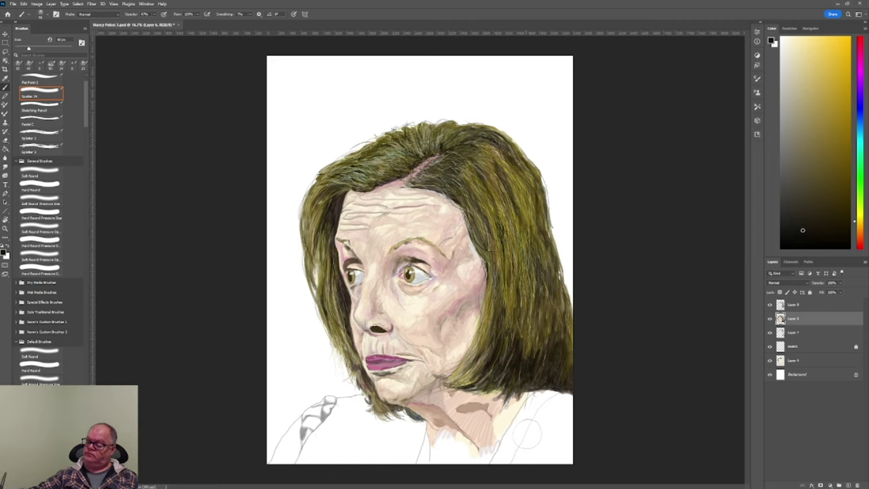
left_click_drag(528, 406, 524, 410)
mouse_move(527, 391)
left_mouse_down()
mouse_move(519, 409)
mouse_move(533, 390)
mouse_move(516, 406)
mouse_move(497, 394)
left_mouse_up()
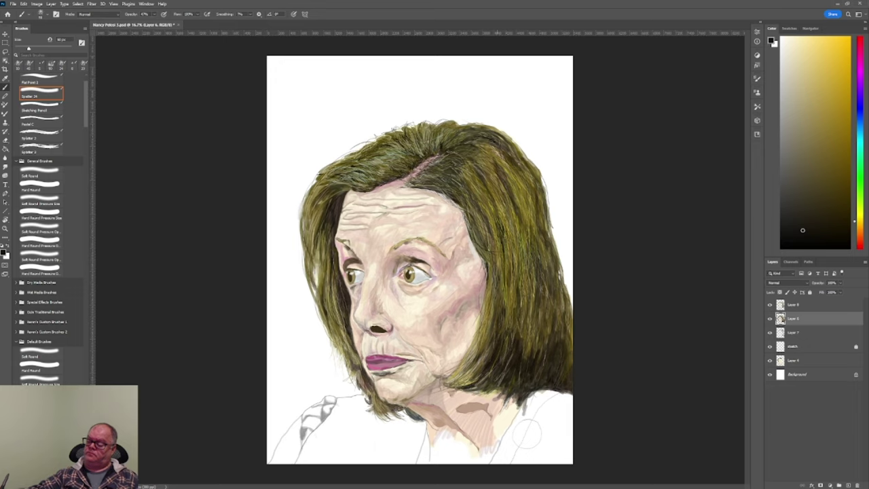
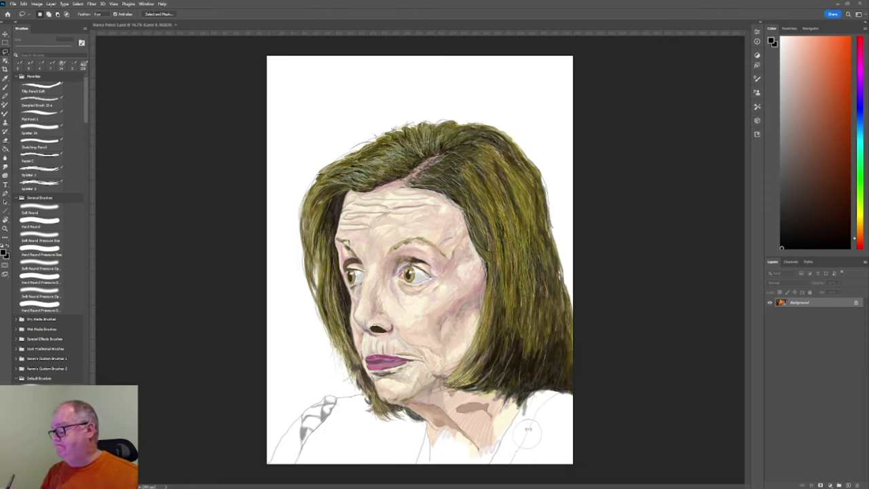
Undo the flatten to restore the separate painting layers and select the Spatter 24 brush
key("ctrl+z")
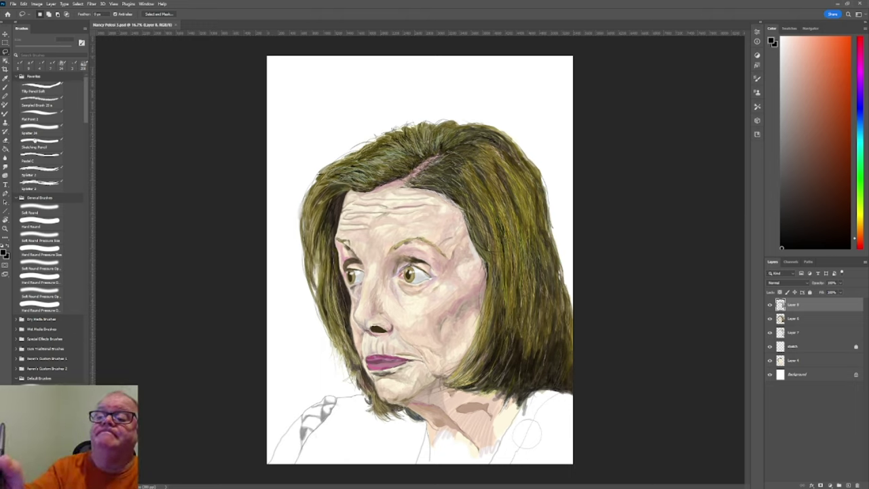
left_click(39, 129)
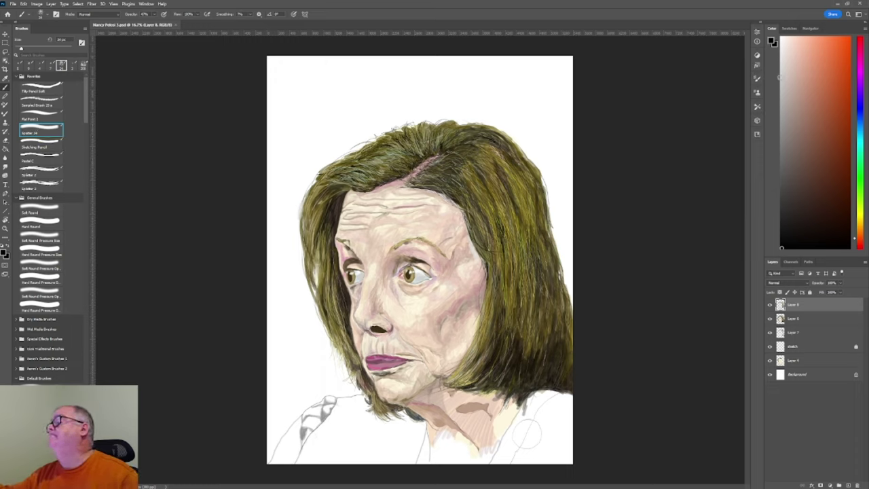
Pick a near-white colour and size the brush for painting inside the round blouse pin
left_click(781, 79)
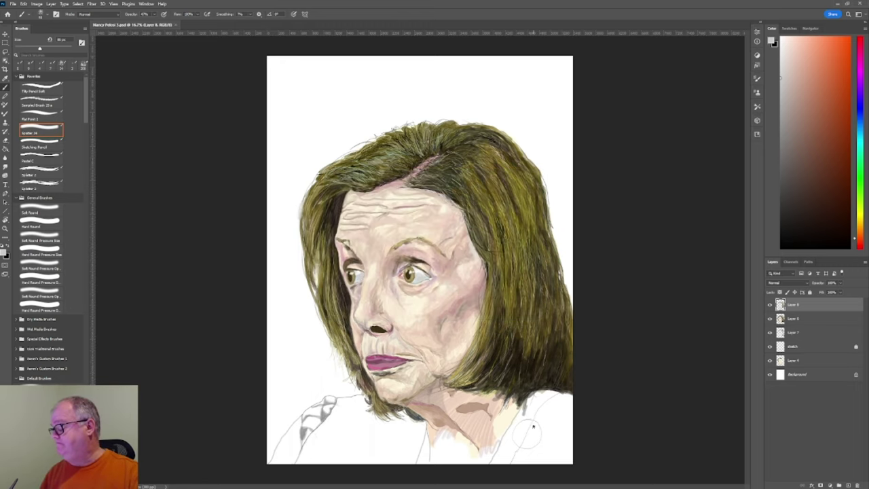
key("bracketleft")
key("bracketleft")
key("bracketleft")
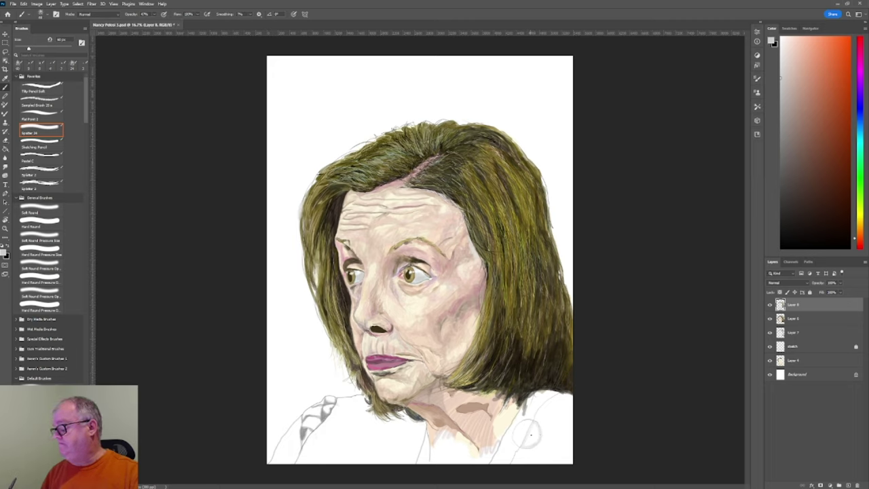
key("bracketright")
key("bracketright")
key("bracketleft")
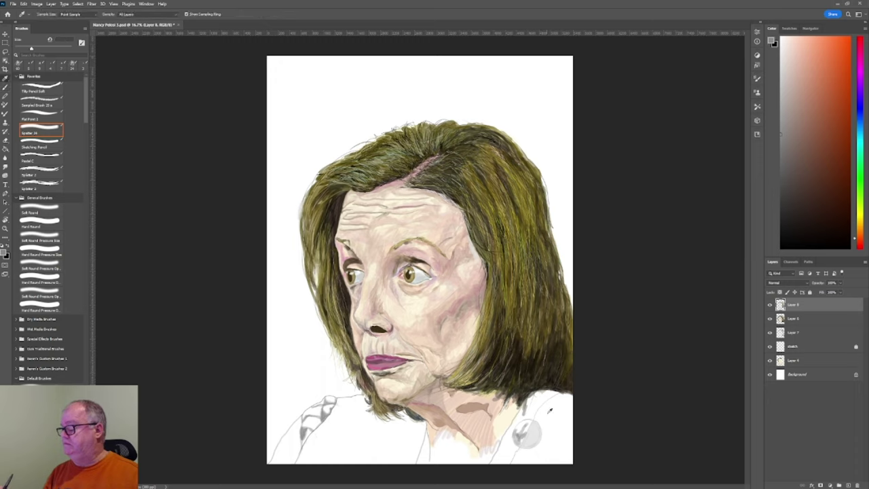
Shade the round pin with white and greys sampled from the painting so it looks rounded
key("x")
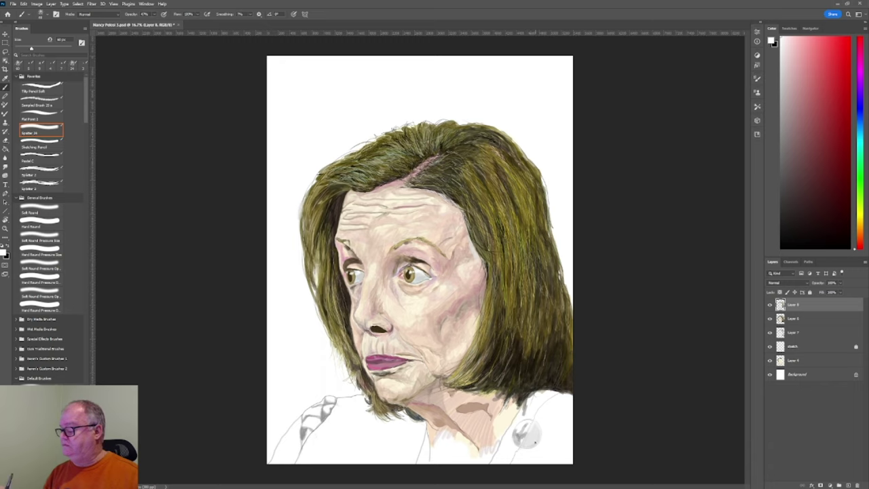
key("i")
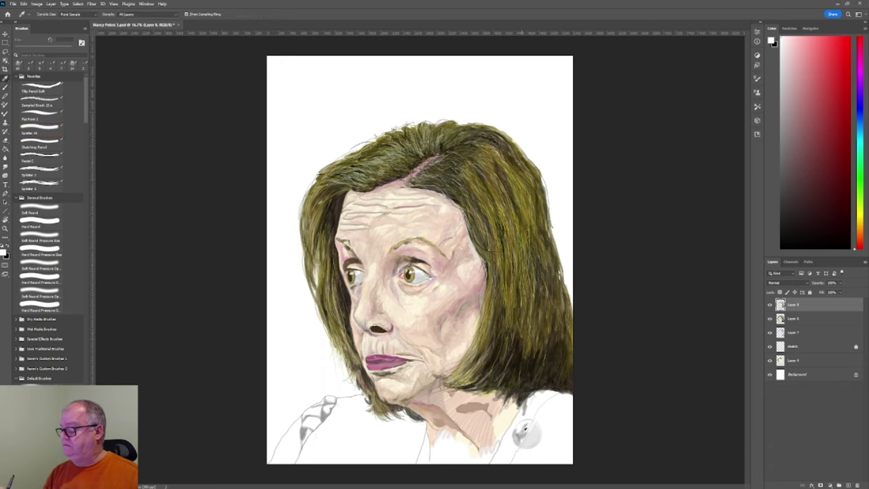
left_click(525, 428)
key("b")
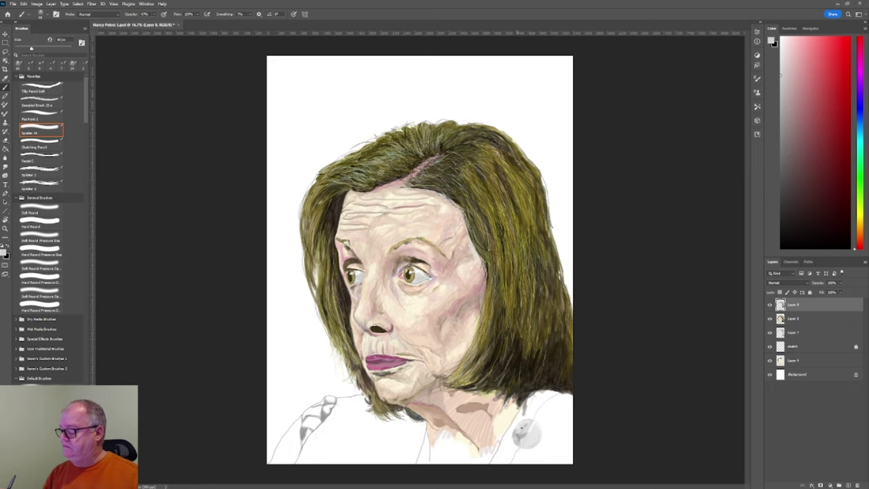
key("i")
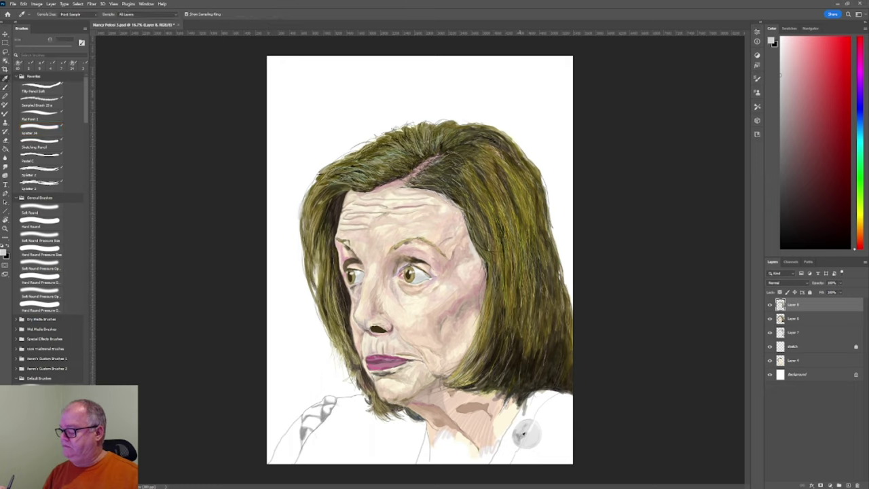
key("b")
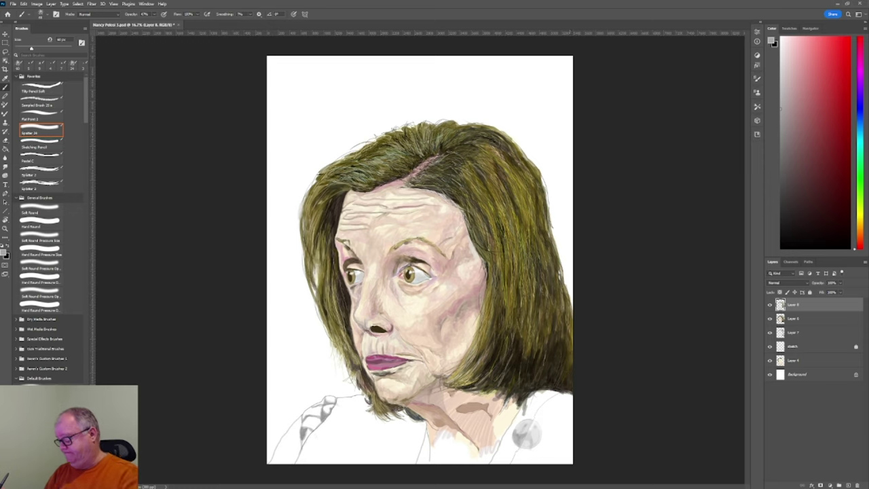
key("l")
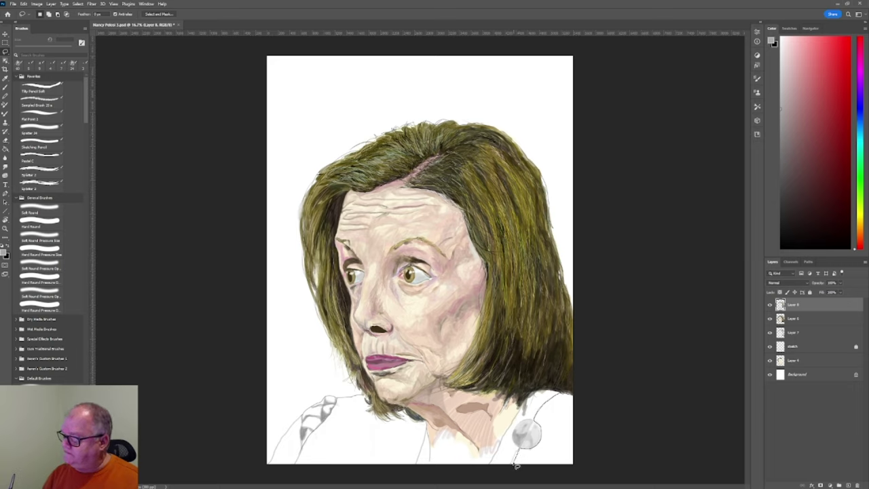
Lasso the area around the pin and paint over it with the Hard Round Pressure Size brush
mouse_move(596, 467)
left_mouse_down()
mouse_move(589, 398)
mouse_move(577, 380)
left_mouse_up()
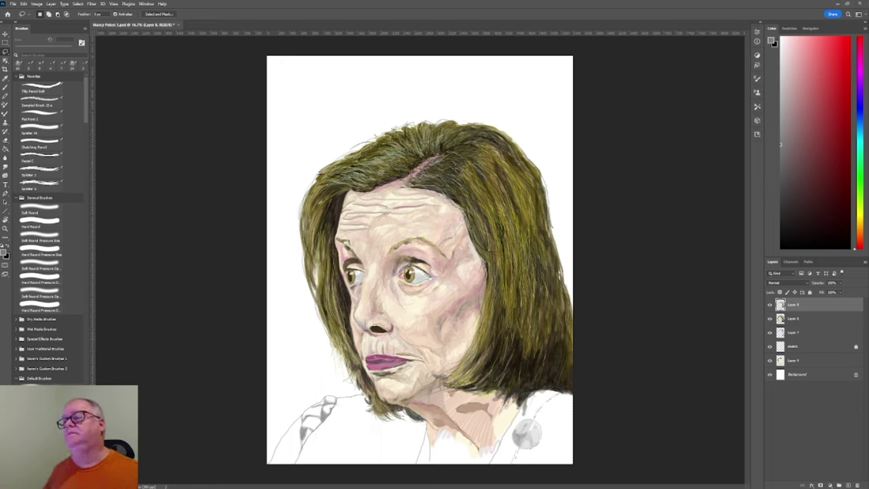
left_click(41, 254)
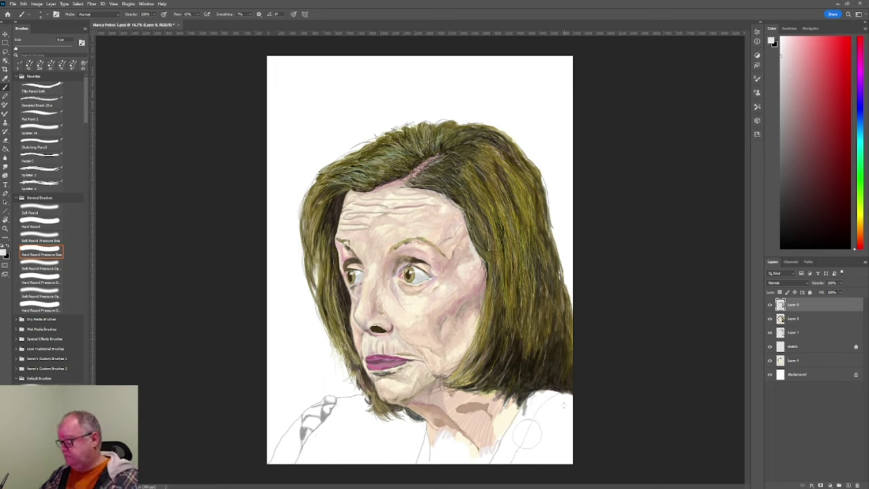
key("l")
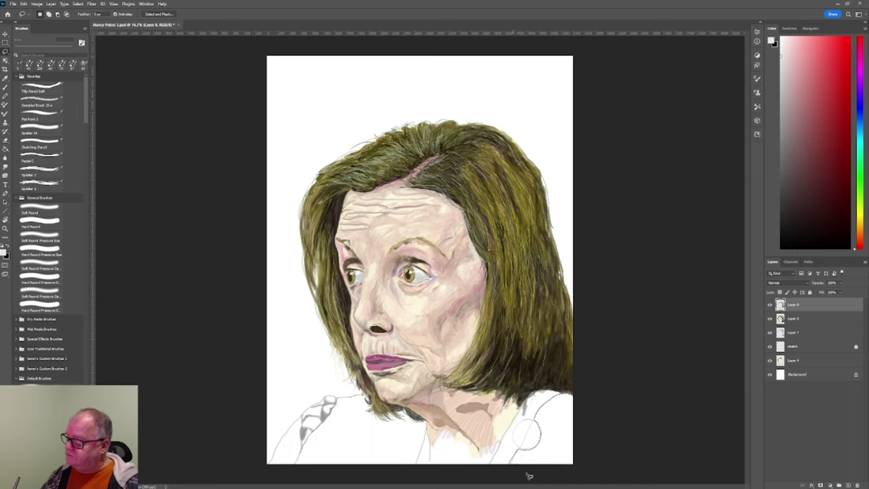
Select the lower-right blouse, stipple light-grey spatter on the right shoulder, then pick a darker grey
mouse_move(529, 477)
left_mouse_down()
mouse_move(580, 468)
mouse_move(590, 432)
mouse_move(575, 397)
left_mouse_up()
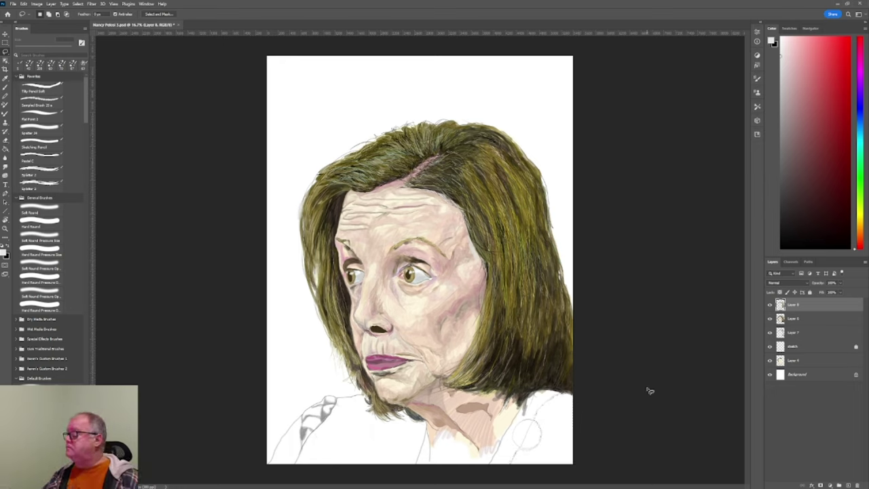
left_click(40, 184)
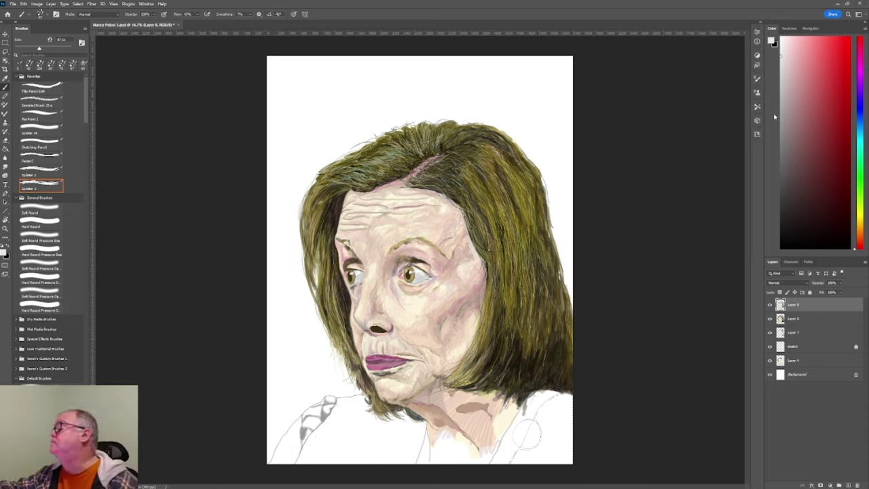
left_click(781, 136)
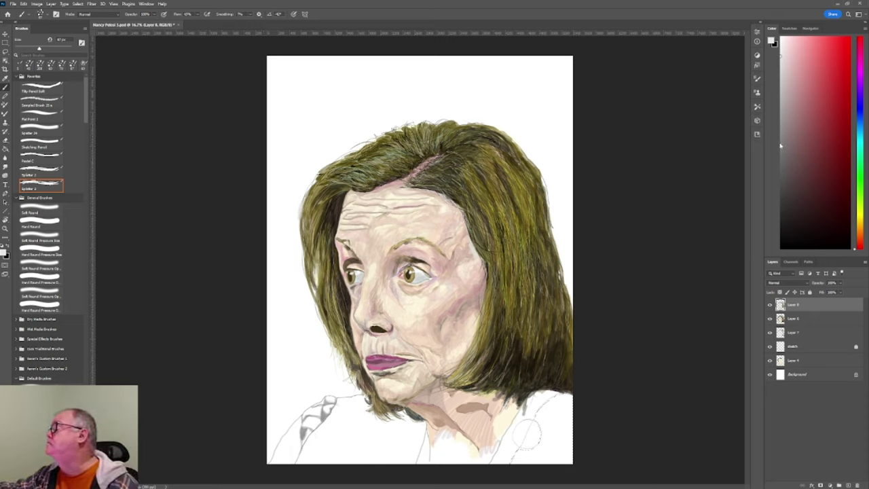
left_click_drag(781, 136, 781, 143)
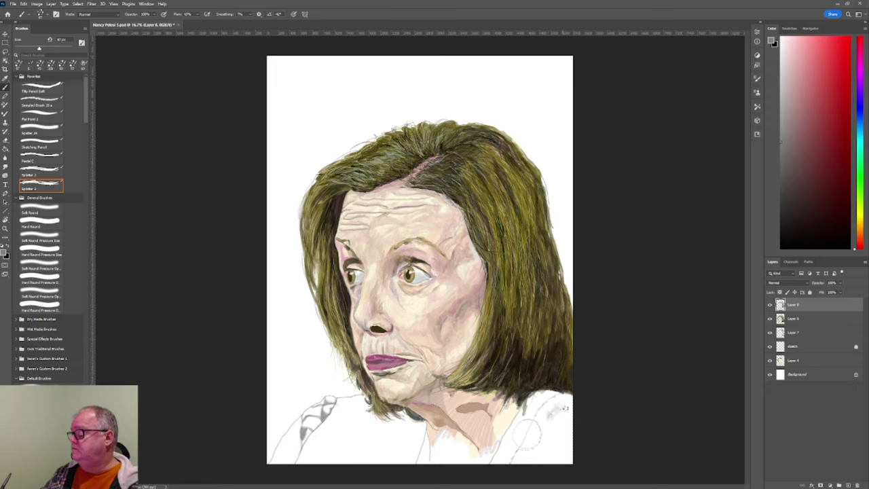
mouse_move(565, 408)
left_mouse_down()
mouse_move(571, 398)
mouse_move(553, 399)
left_mouse_up()
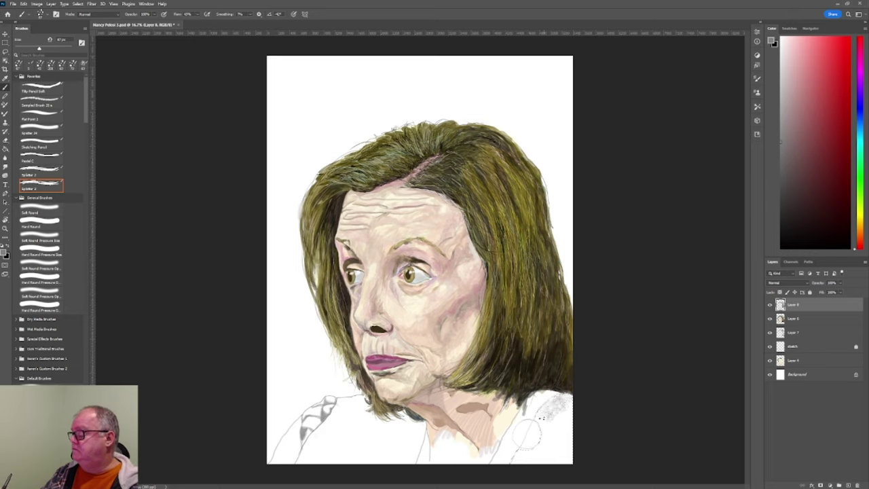
mouse_move(533, 421)
left_mouse_down()
mouse_move(552, 413)
mouse_move(542, 425)
mouse_move(546, 433)
mouse_move(554, 424)
mouse_move(541, 449)
mouse_move(534, 460)
mouse_move(536, 446)
mouse_move(516, 454)
mouse_move(510, 465)
mouse_move(518, 453)
mouse_move(539, 464)
mouse_move(546, 444)
mouse_move(540, 460)
mouse_move(548, 463)
mouse_move(550, 452)
mouse_move(551, 462)
mouse_move(574, 460)
mouse_move(571, 397)
mouse_move(567, 460)
mouse_move(562, 411)
mouse_move(554, 437)
mouse_move(563, 429)
mouse_move(555, 445)
mouse_move(564, 464)
mouse_move(574, 435)
mouse_move(570, 406)
mouse_move(561, 398)
mouse_move(535, 418)
left_mouse_up()
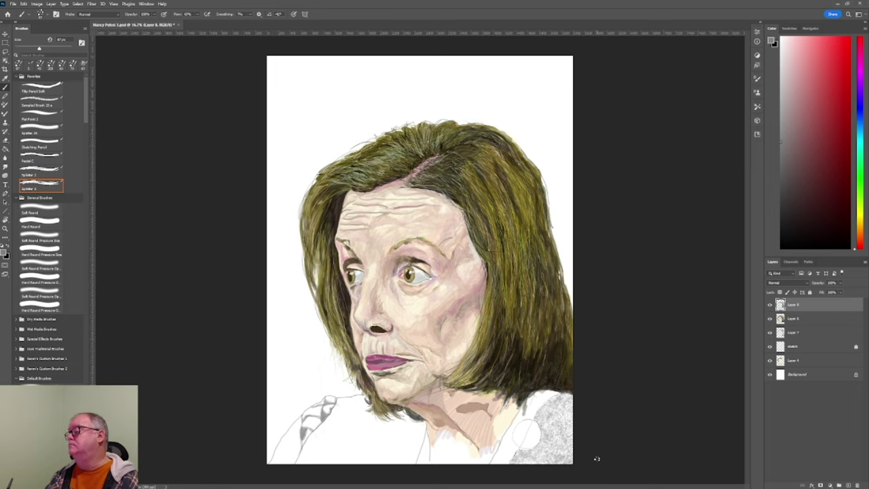
left_click(782, 177)
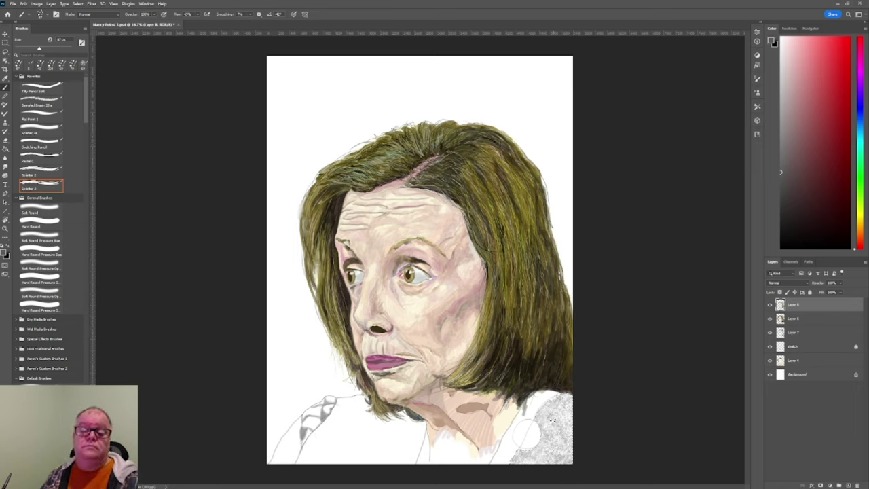
key("bracketleft")
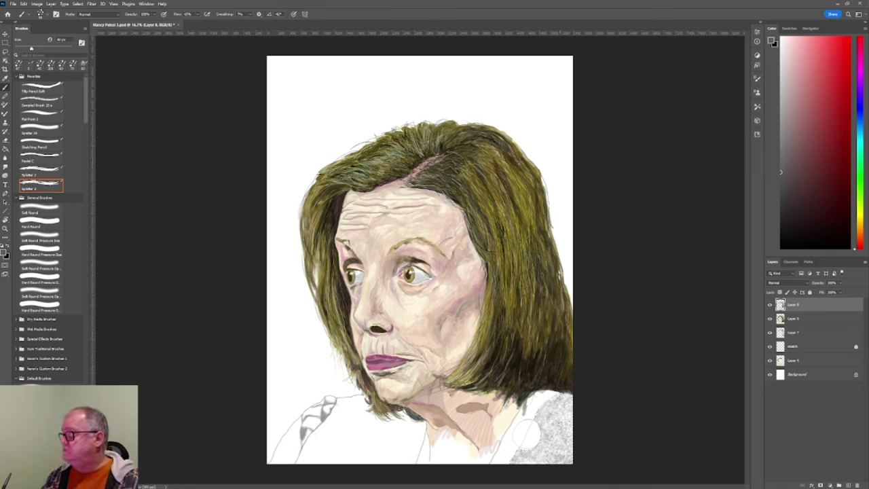
key("bracketright")
key("bracketright")
key("bracketright")
key("bracketright")
key("bracketright")
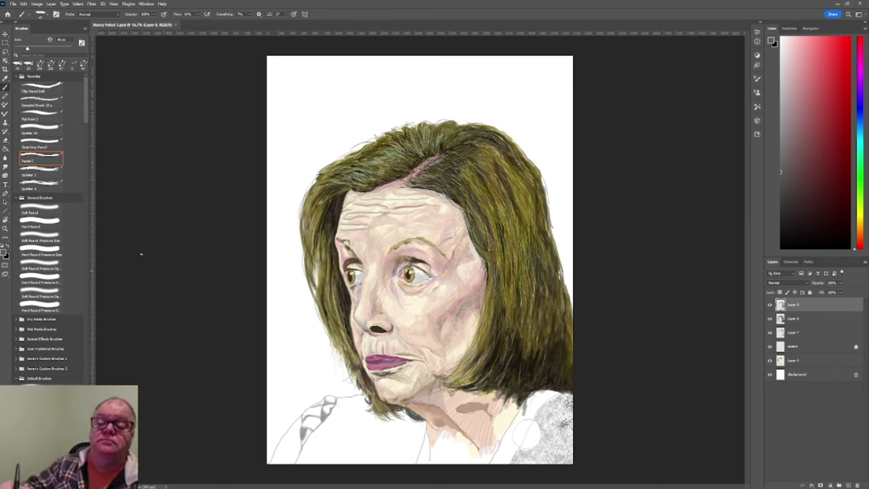
Paint denser spatter over the lower-right blouse with the Splatter 3 brush, then swap to white
key("period")
key("period")
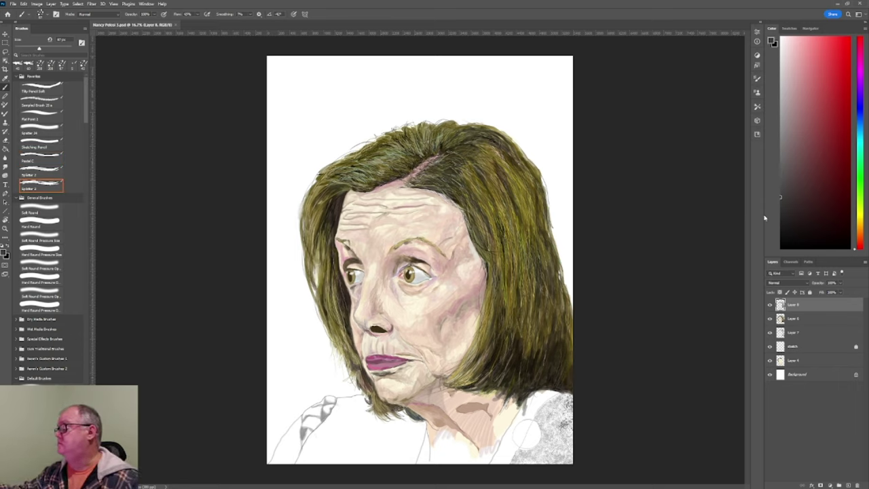
mouse_move(547, 421)
left_mouse_down()
mouse_move(560, 402)
mouse_move(536, 418)
mouse_move(543, 442)
mouse_move(571, 452)
mouse_move(543, 417)
mouse_move(568, 416)
mouse_move(556, 401)
mouse_move(569, 394)
mouse_move(561, 407)
left_mouse_up()
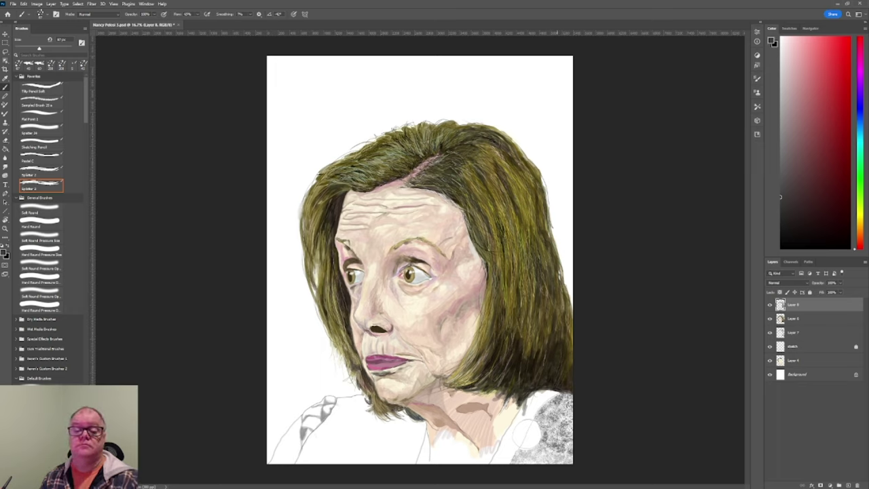
key("bracketleft")
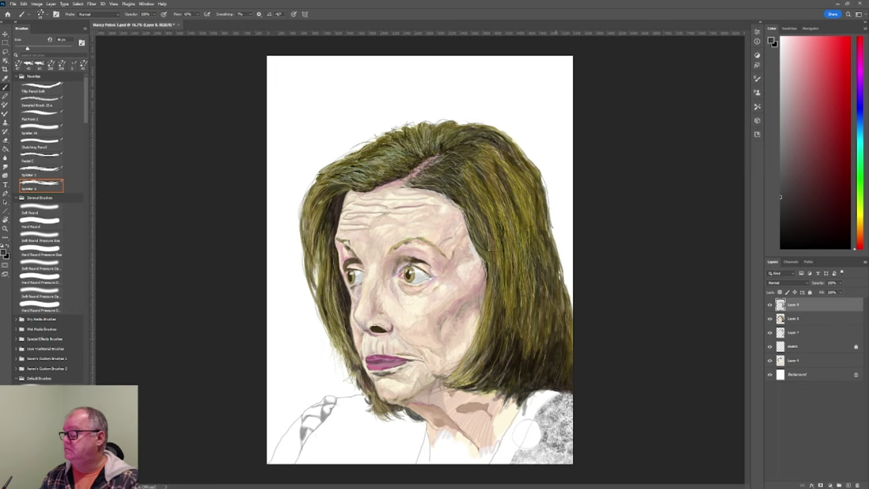
key("bracketright")
key("bracketleft")
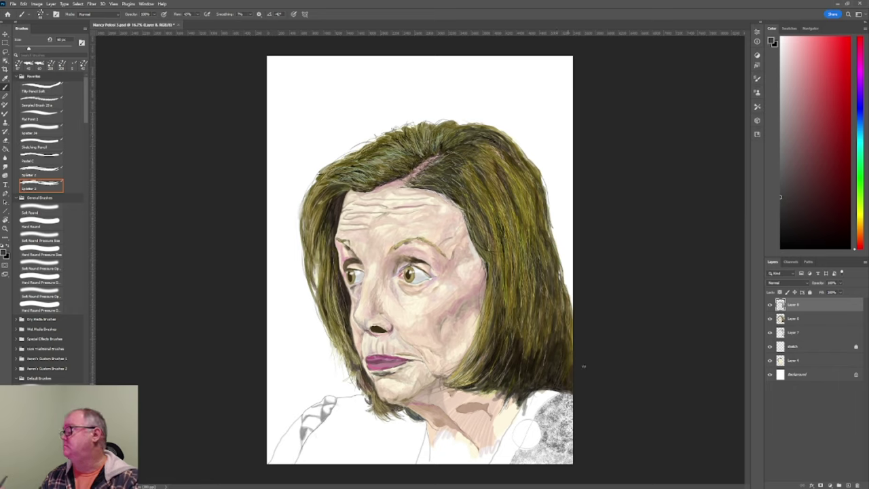
key("x")
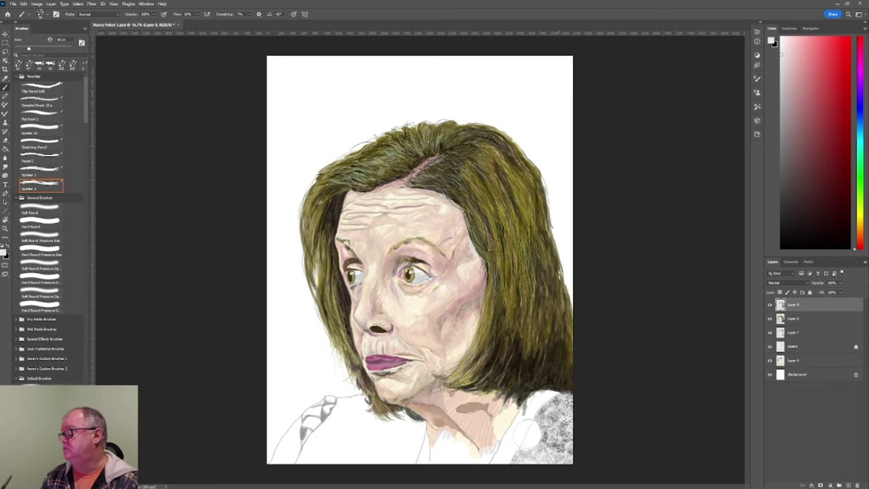
Sample grey from the blouse texture and darken it to a dark grey in the Color panel
left_click(528, 433, "alt")
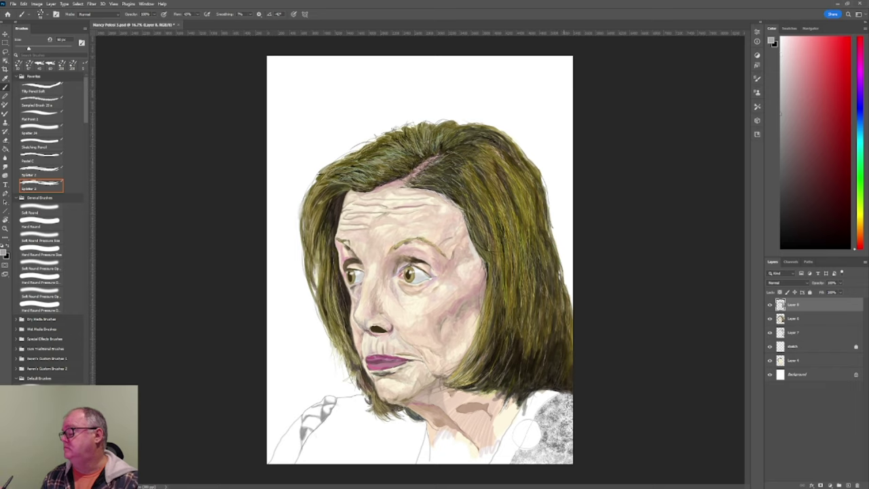
left_click(781, 192)
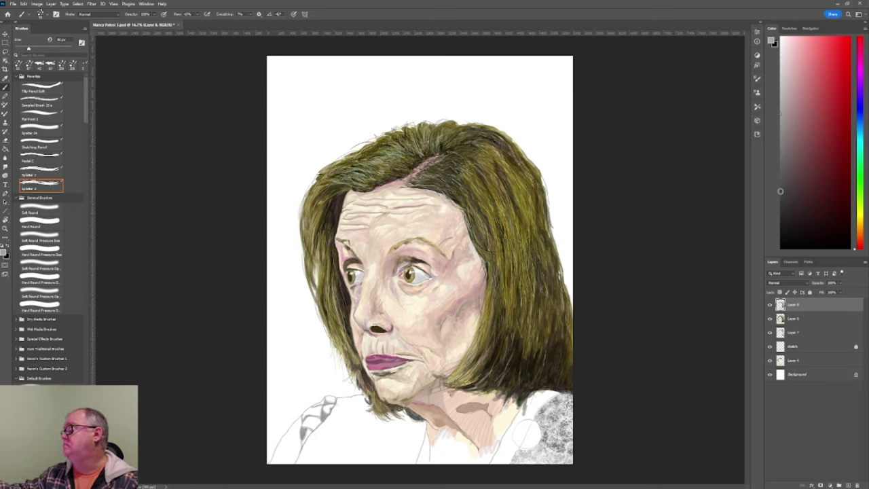
left_click(781, 191)
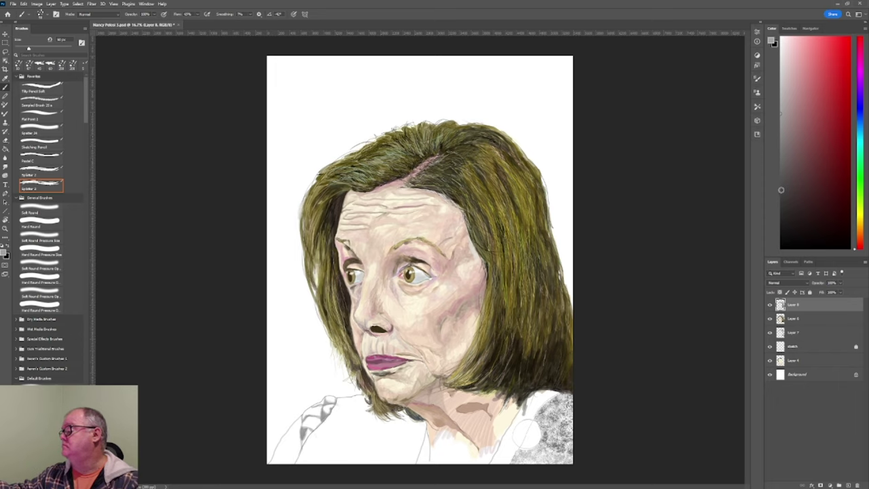
left_click(781, 191)
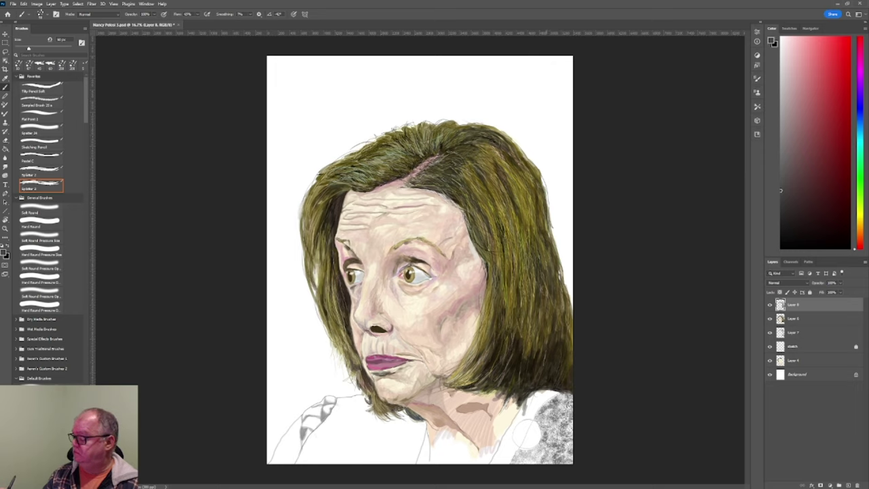
Set the paint colour to black and switch to the Sketching Pencil brush
left_click(781, 249)
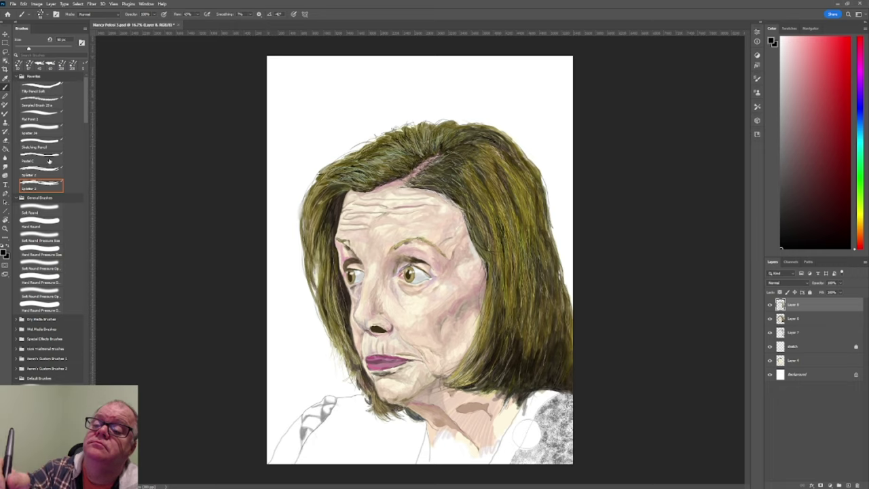
left_click(46, 148)
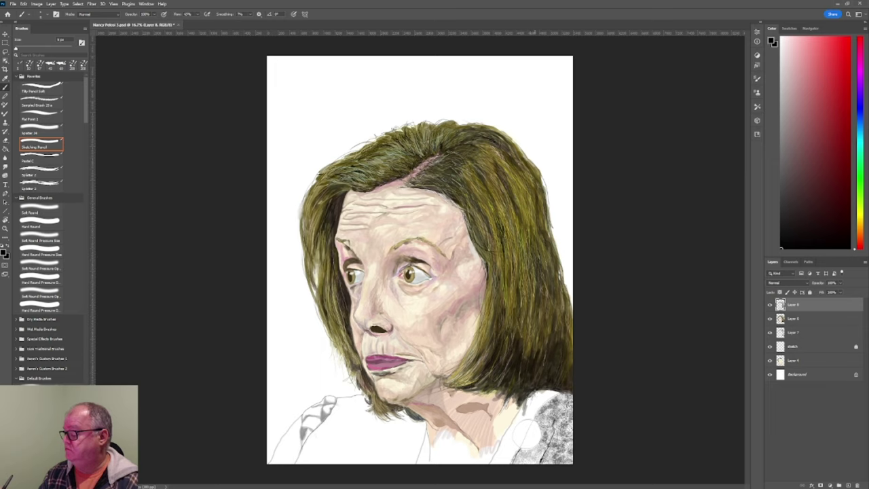
Paint dark strands at the lower-right hair edge and shade the blouse's left shoulder with Pastel C
left_click(37, 185)
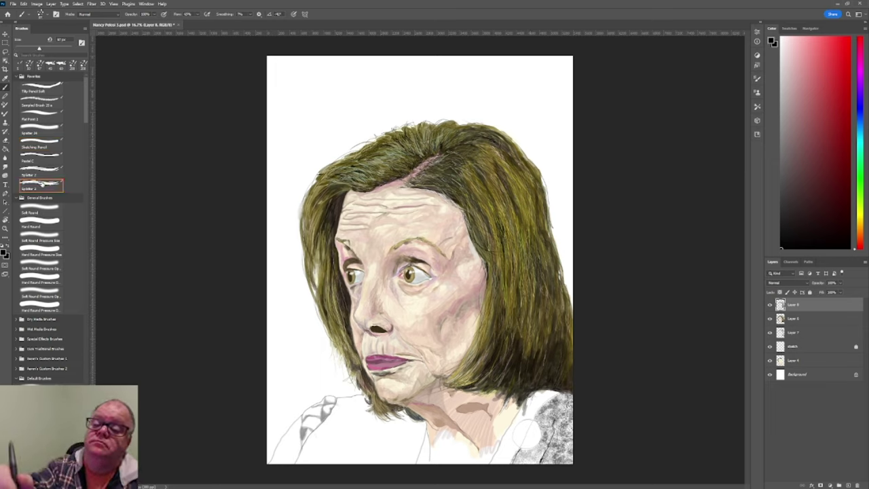
left_click_drag(529, 401, 550, 391)
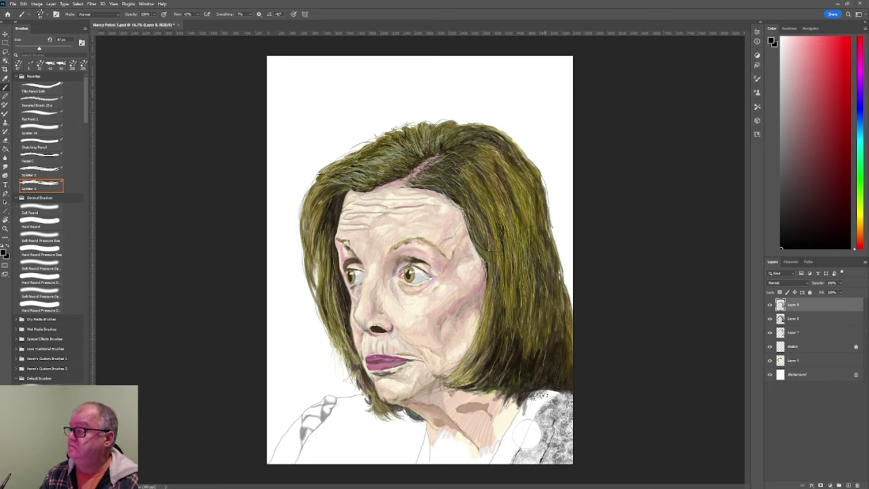
mouse_move(546, 395)
left_mouse_down()
mouse_move(554, 391)
mouse_move(533, 410)
mouse_move(527, 403)
mouse_move(523, 416)
left_mouse_up()
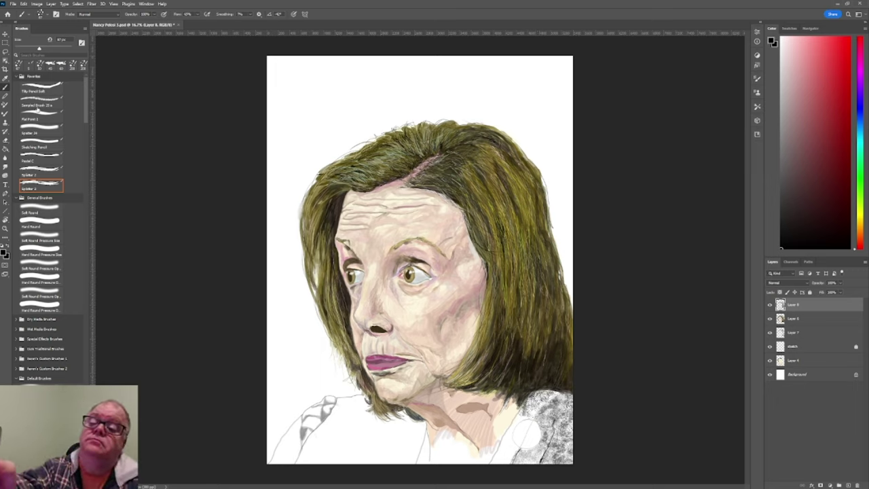
left_click(42, 129)
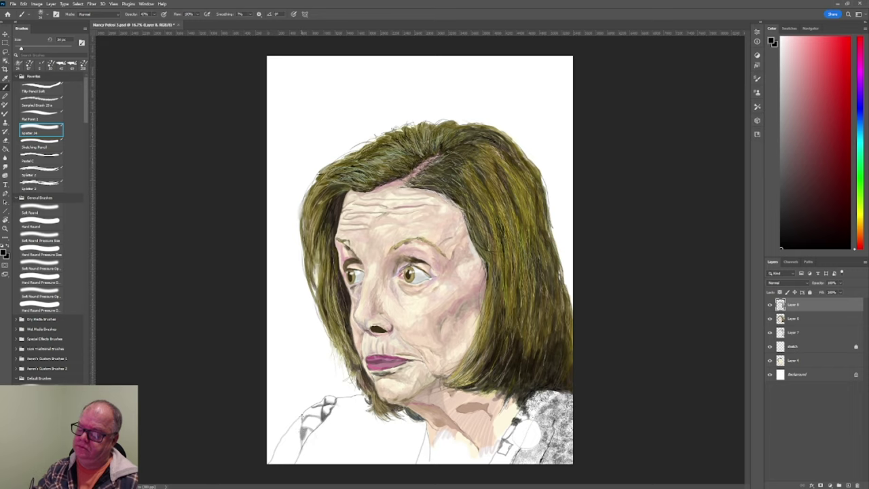
mouse_move(302, 419)
left_mouse_down()
mouse_move(301, 445)
mouse_move(311, 433)
mouse_move(305, 423)
mouse_move(317, 420)
left_mouse_up()
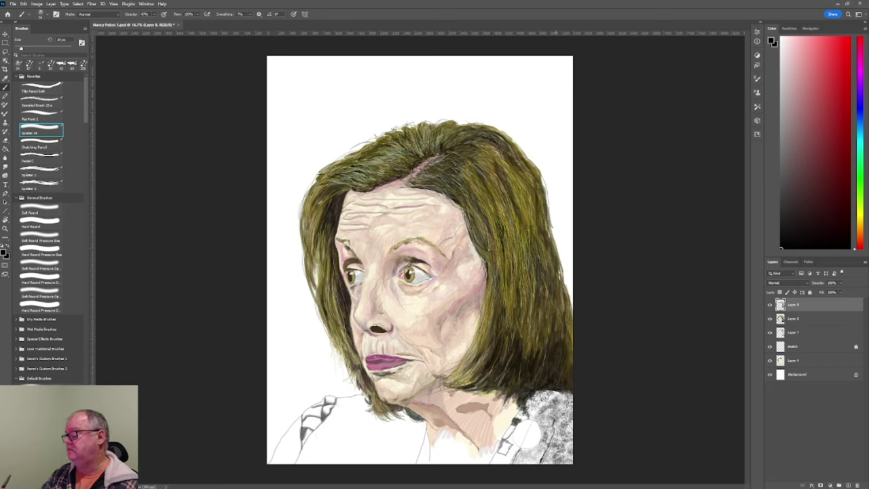
Sample and lighten a colour, then dab small marks onto the right blouse near the collar
left_click(552, 405, "alt")
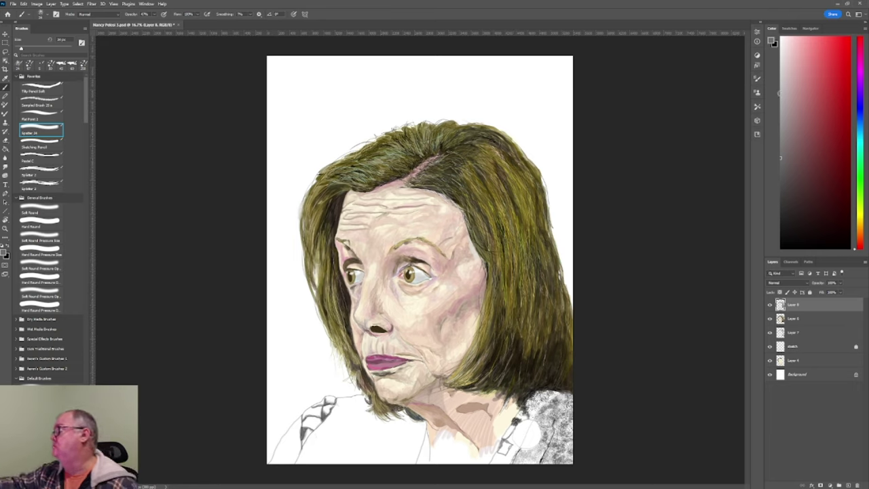
left_click(780, 89)
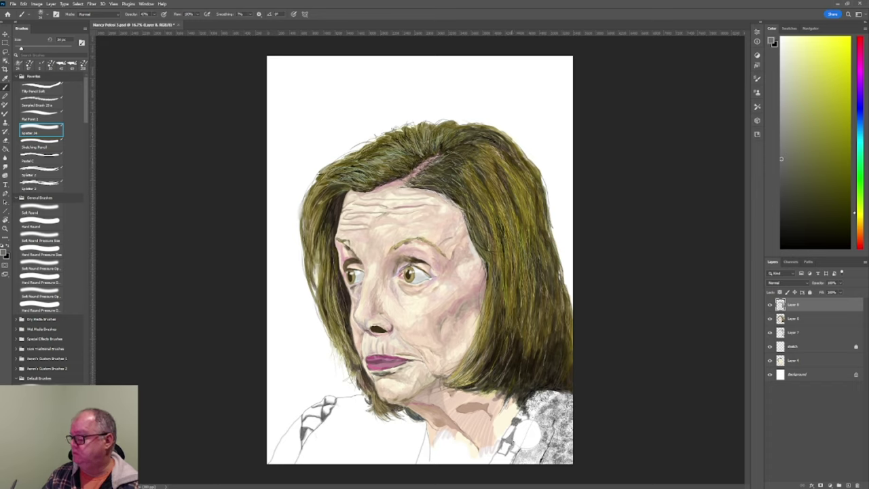
left_click_drag(515, 444, 518, 447)
left_click(525, 449)
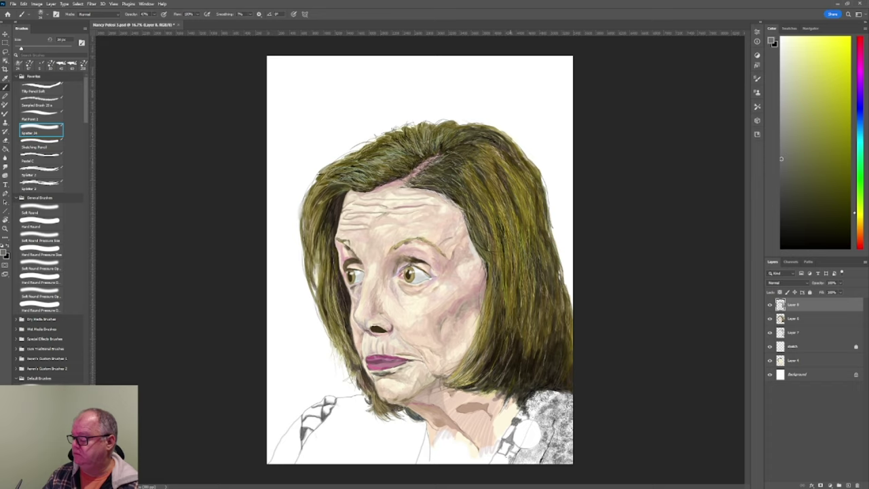
Sample a colour from the portrait, then choose a near-black in the Color panel
key("i")
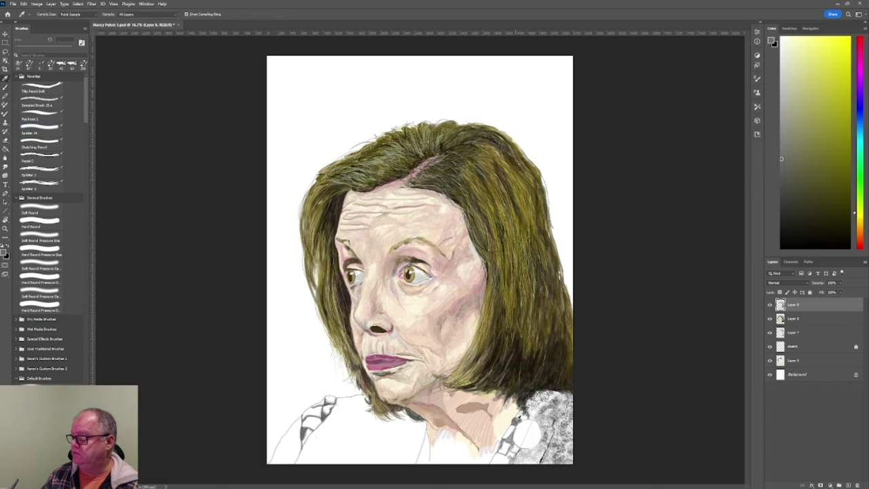
left_click(518, 419)
key("b")
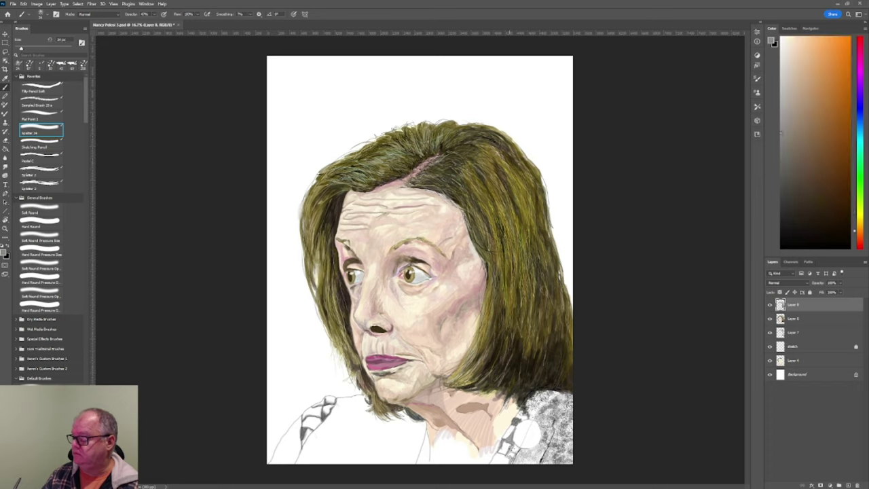
left_click(781, 185)
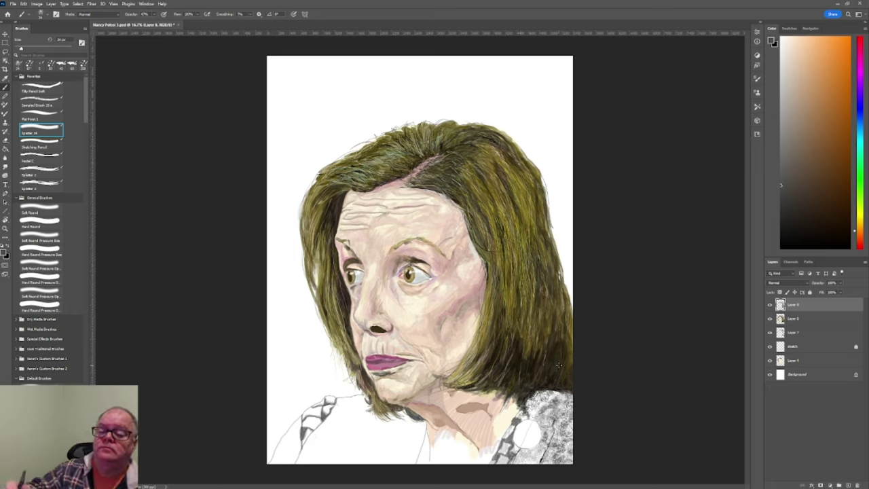
Paint the pin's dark outline with a darker Splatter 3 brush, then return to Splatter 24
left_click(41, 184)
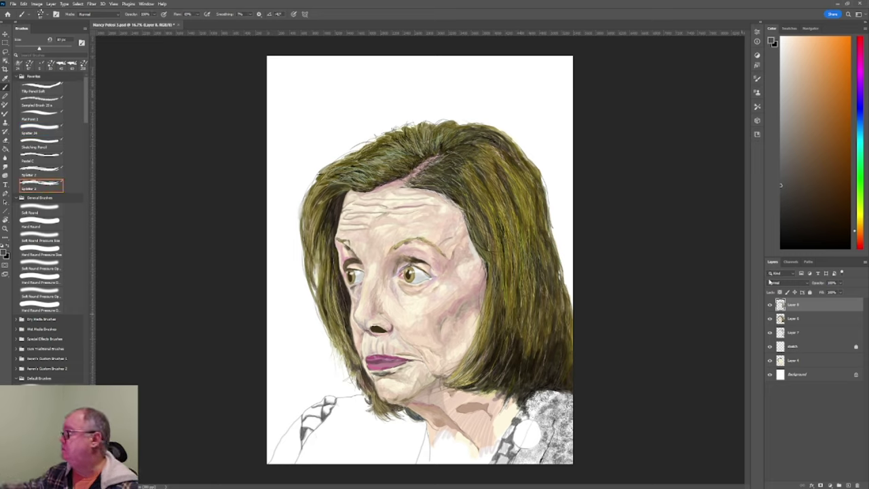
left_click(781, 216)
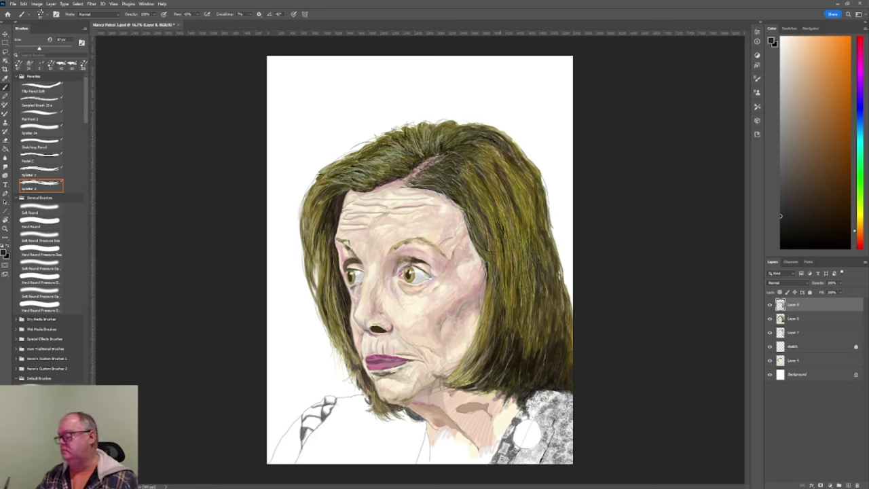
left_click(58, 132)
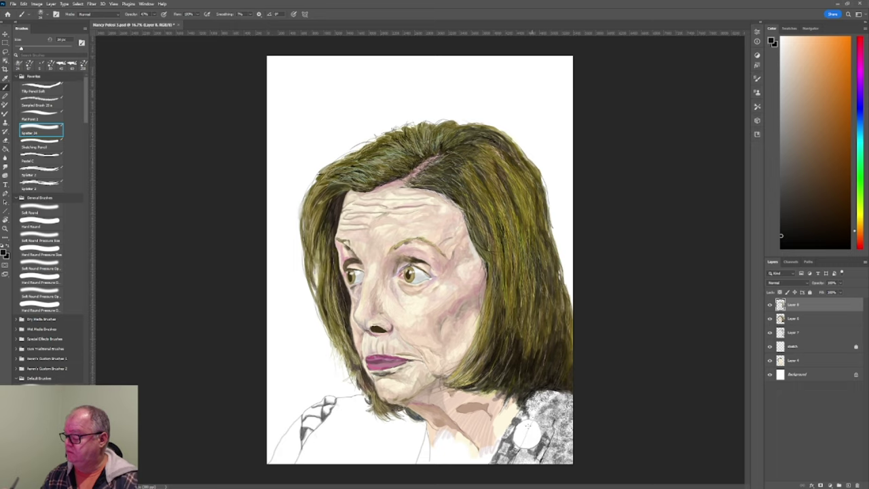
Sample a dark olive from the portrait and enlarge the spatter brush for broad collar shading
key("x")
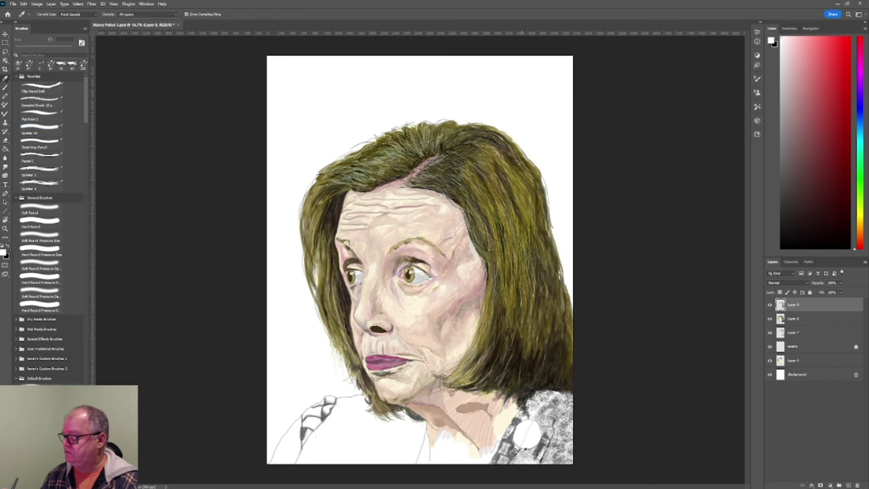
left_click(528, 435, "alt")
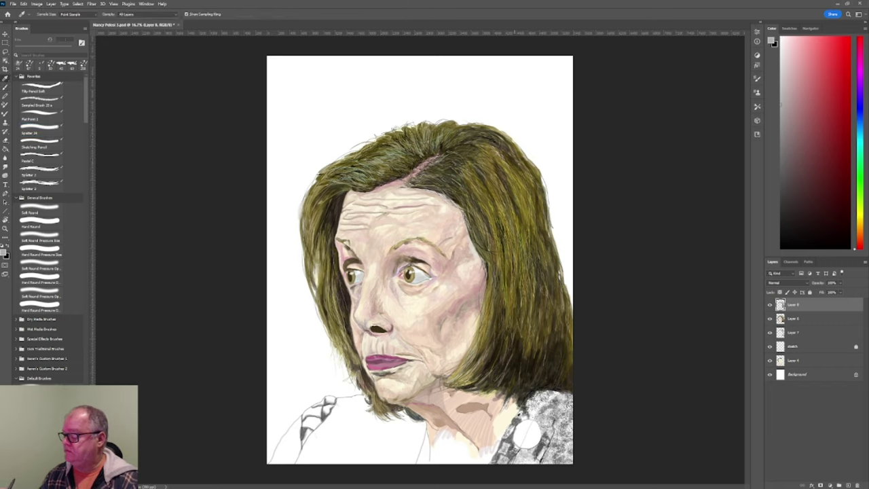
left_click(525, 396, "alt")
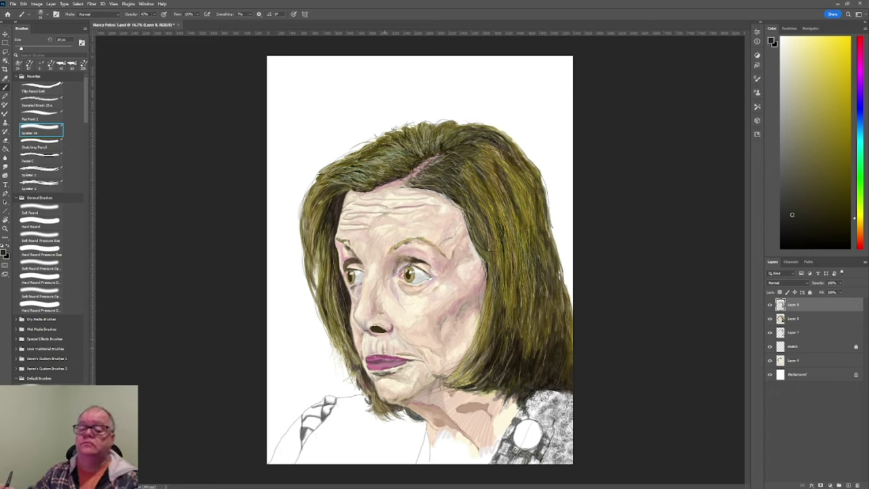
key("bracketright")
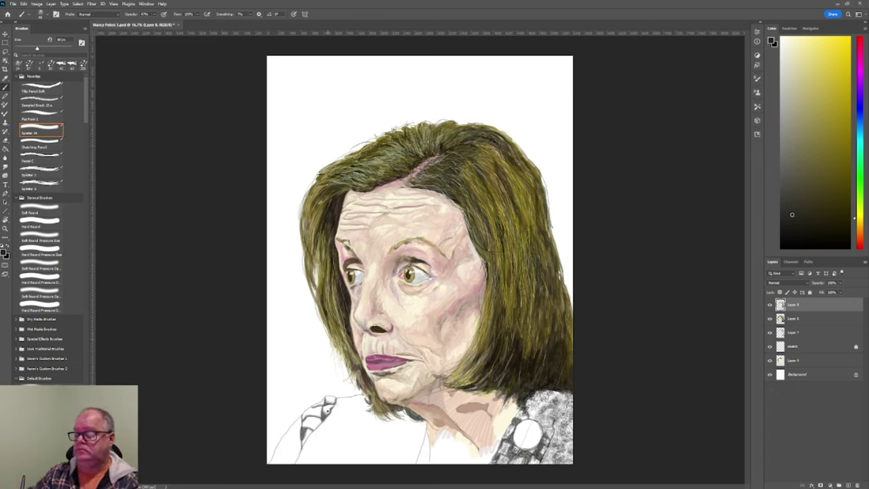
key("bracketright")
key("bracketright")
key("bracketright")
key("bracketright")
key("bracketright")
key("bracketright")
key("bracketright")
key("bracketright")
key("bracketright")
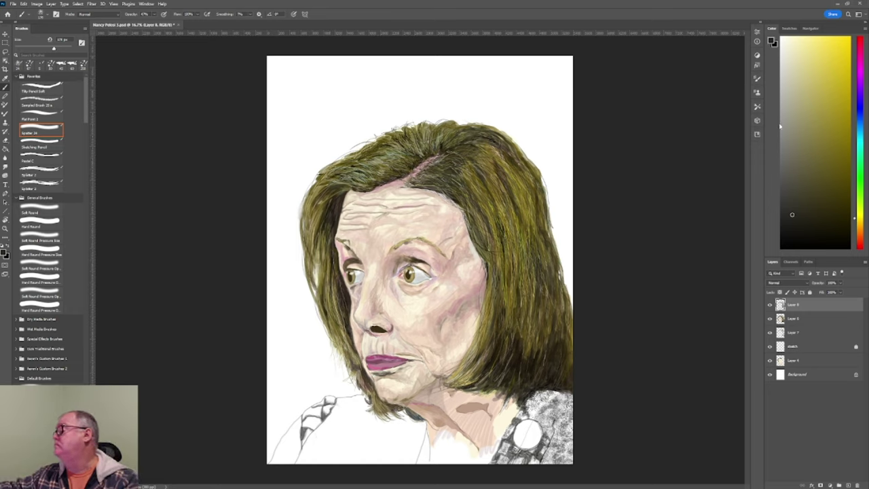
Paint light grey spatter shading down the collar's left edge
left_click(781, 125)
key("bracketright")
key("bracketright")
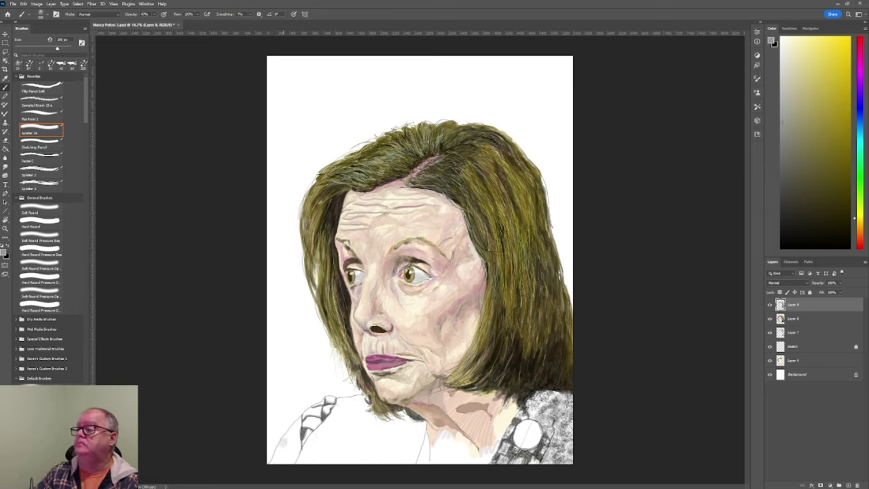
key("bracketleft")
key("bracketleft")
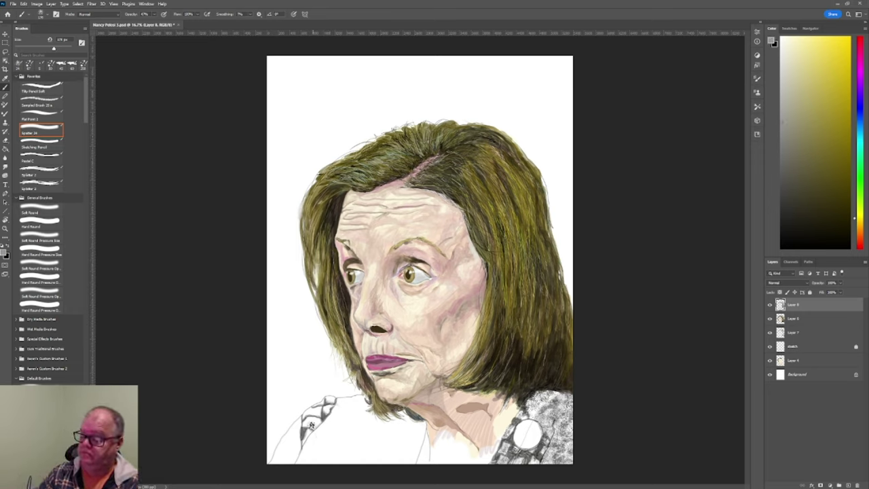
key("bracketleft")
key("bracketleft")
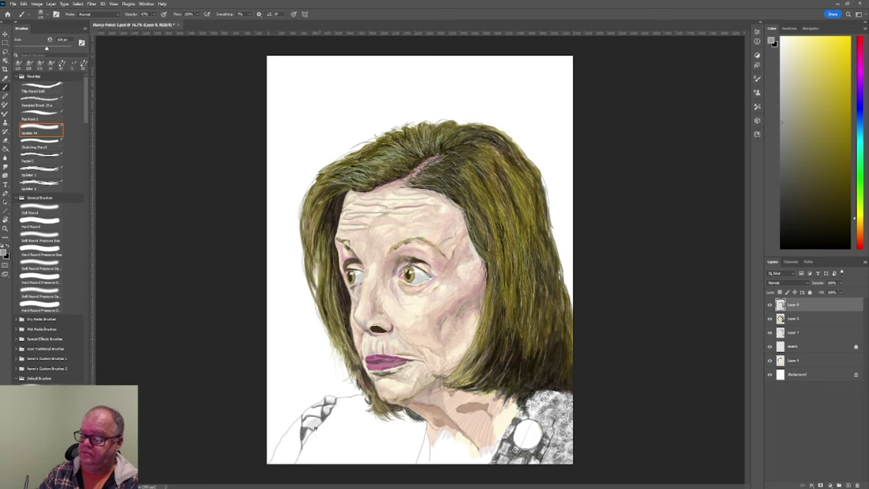
left_click_drag(315, 426, 292, 463)
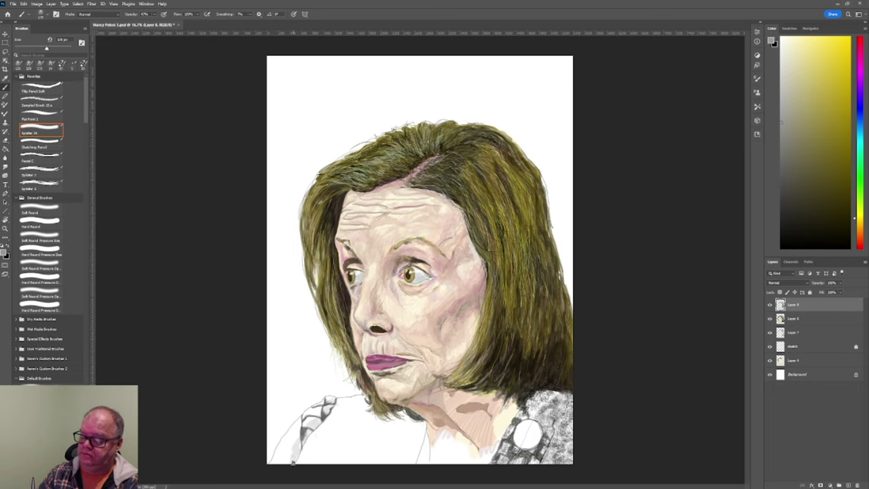
Add short, lighter strokes to the shaded collar at lower left with a smaller brush
key("bracketleft")
key("bracketleft")
key("bracketleft")
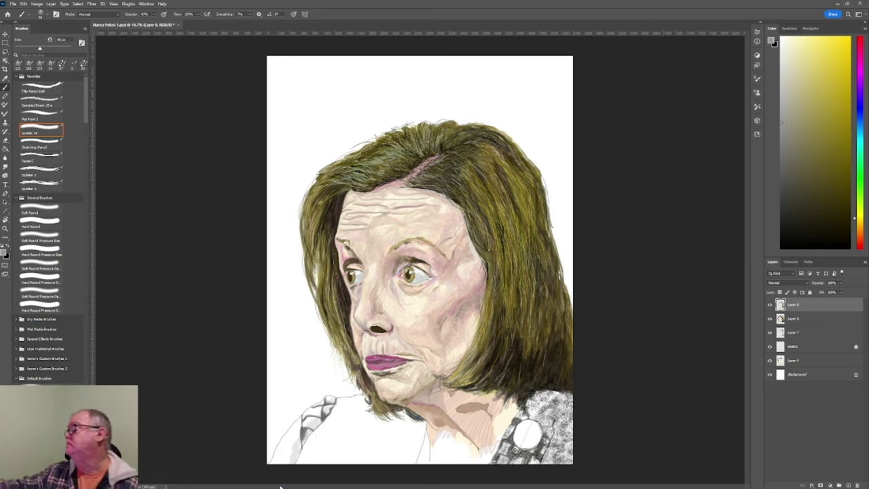
left_click(782, 81)
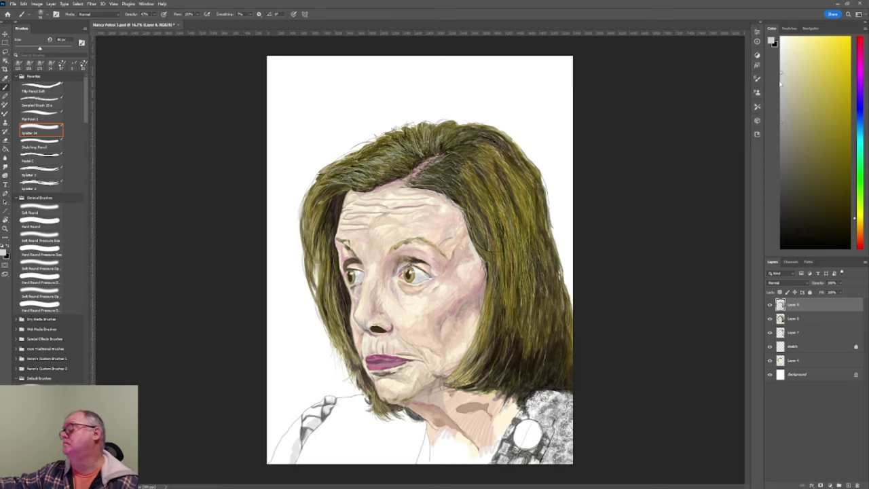
mouse_move(319, 406)
left_mouse_down()
mouse_move(296, 436)
mouse_move(291, 427)
mouse_move(284, 436)
mouse_move(287, 459)
left_mouse_up()
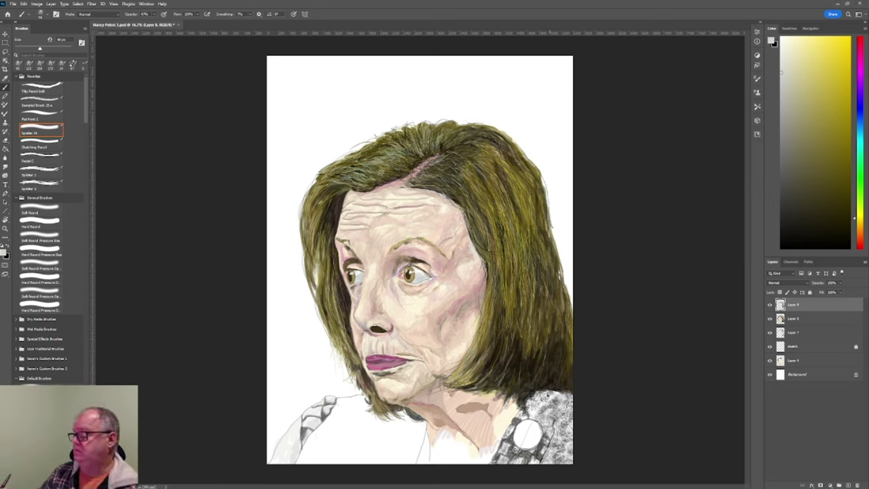
Add a new layer above Layer 6 and paint darker marks across gaps in the blouse texture
left_click(813, 319)
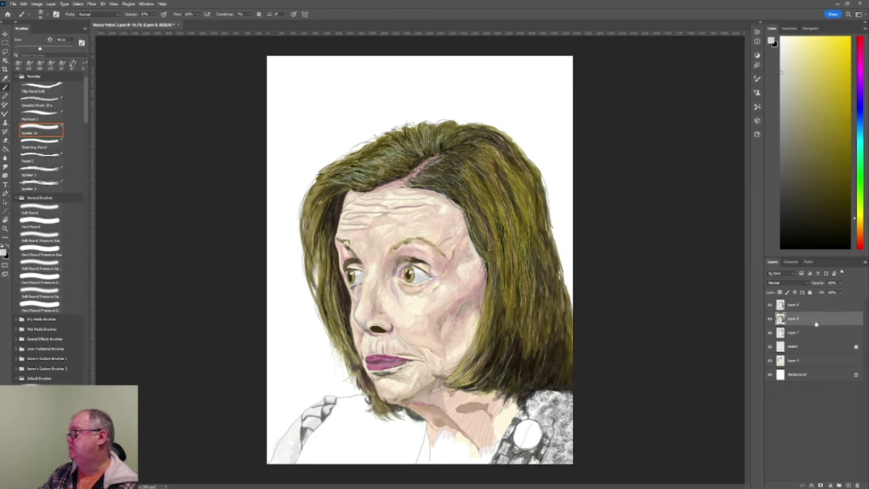
left_click(849, 485)
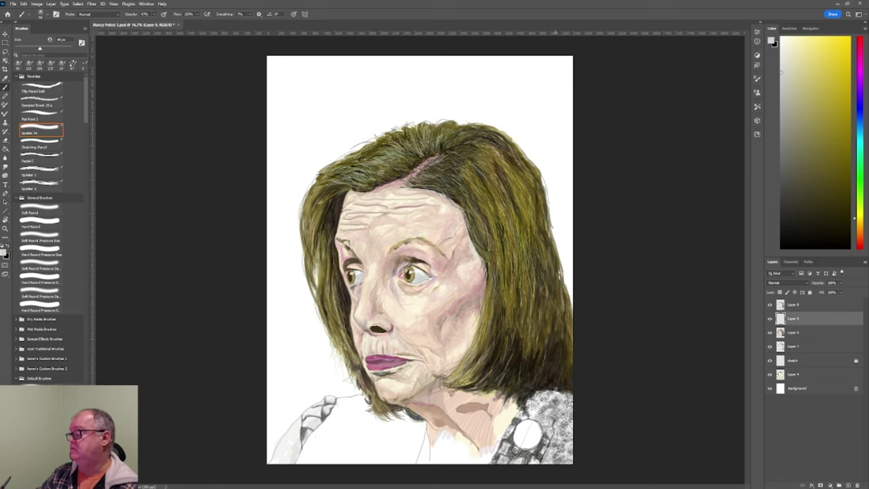
left_click(781, 151)
mouse_move(538, 405)
left_mouse_down()
mouse_move(552, 393)
mouse_move(528, 406)
mouse_move(552, 391)
mouse_move(574, 399)
mouse_move(545, 434)
left_mouse_up()
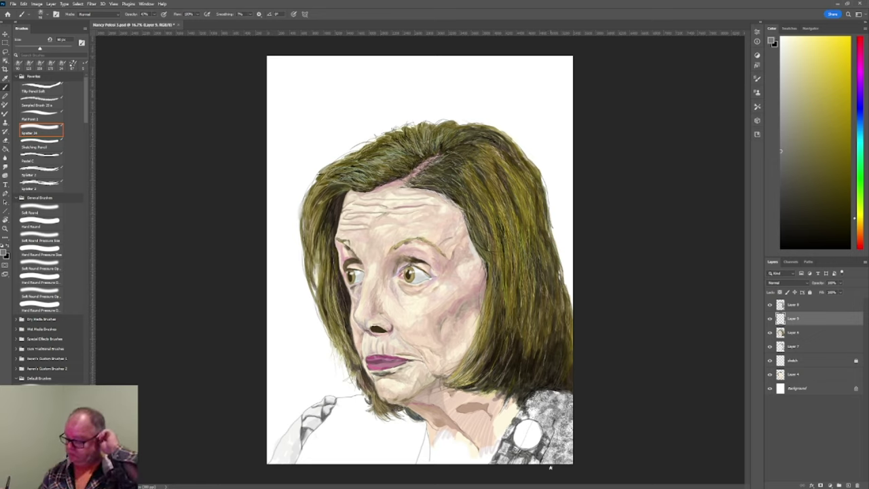
Switch to the Splatter 2 brush in black and paint dark spatter near the collar
key("period")
key("period")
key("period")
key("period")
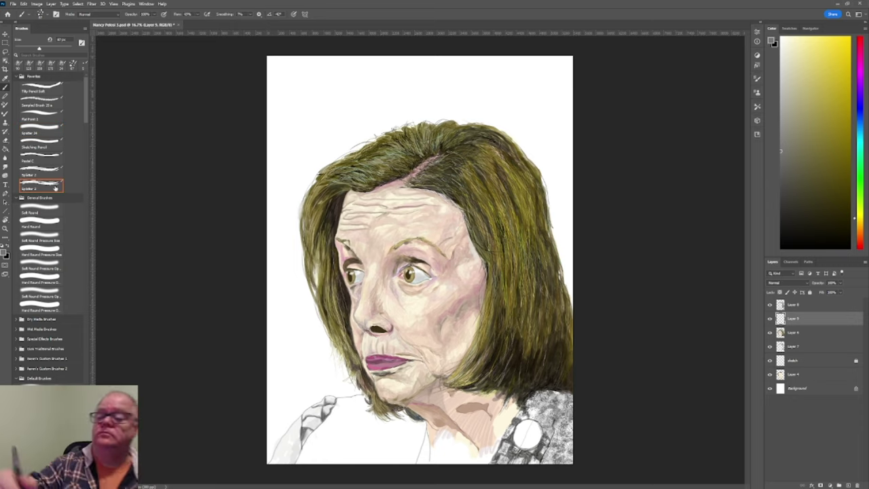
left_click(781, 244)
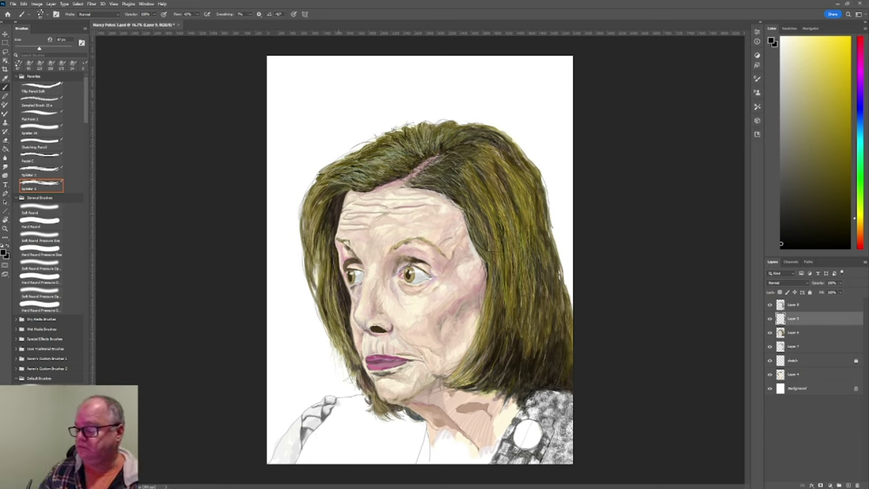
mouse_move(339, 403)
left_mouse_down()
mouse_move(356, 398)
mouse_move(335, 412)
mouse_move(364, 405)
left_mouse_up()
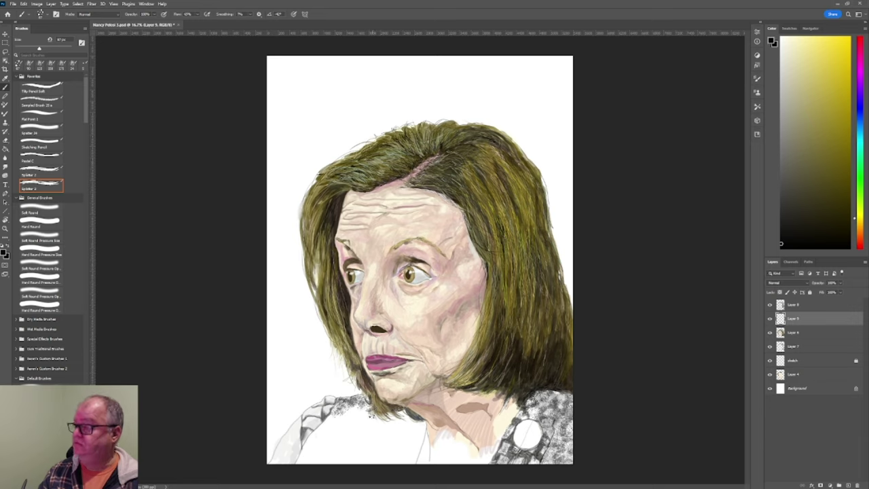
Paint black spatter strokes over the left shoulder and the collar below the chin
mouse_move(371, 416)
left_mouse_down()
mouse_move(373, 424)
mouse_move(371, 415)
mouse_move(393, 417)
mouse_move(372, 428)
mouse_move(357, 409)
mouse_move(330, 430)
left_mouse_up()
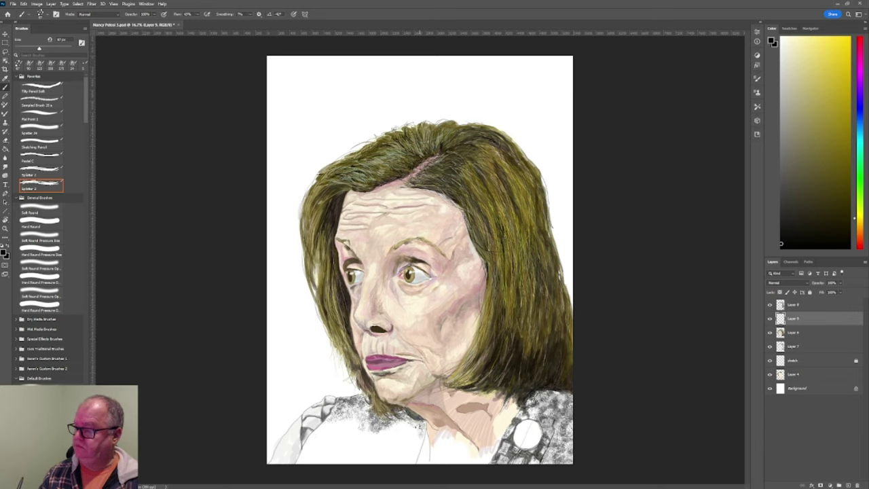
mouse_move(409, 431)
left_mouse_down()
mouse_move(392, 423)
mouse_move(415, 431)
mouse_move(419, 445)
left_mouse_up()
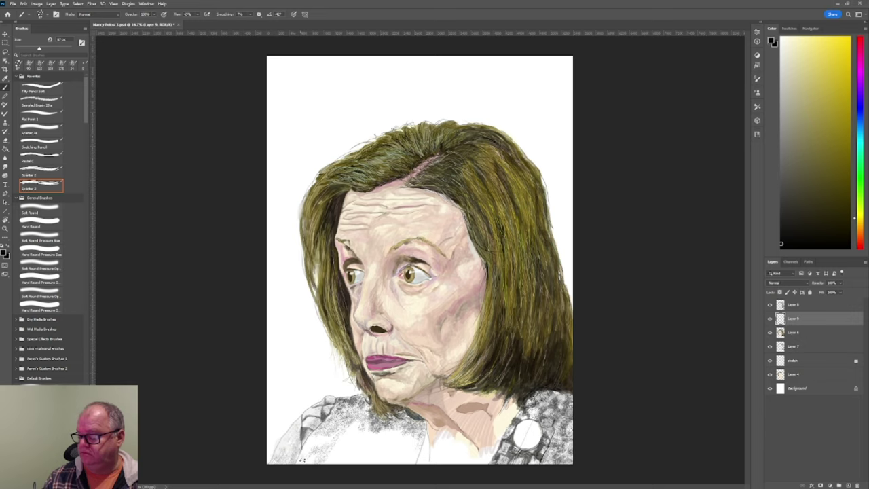
Stipple dark dots across the lower left of the blouse front
left_click(309, 441)
left_click(313, 440)
left_click(323, 438)
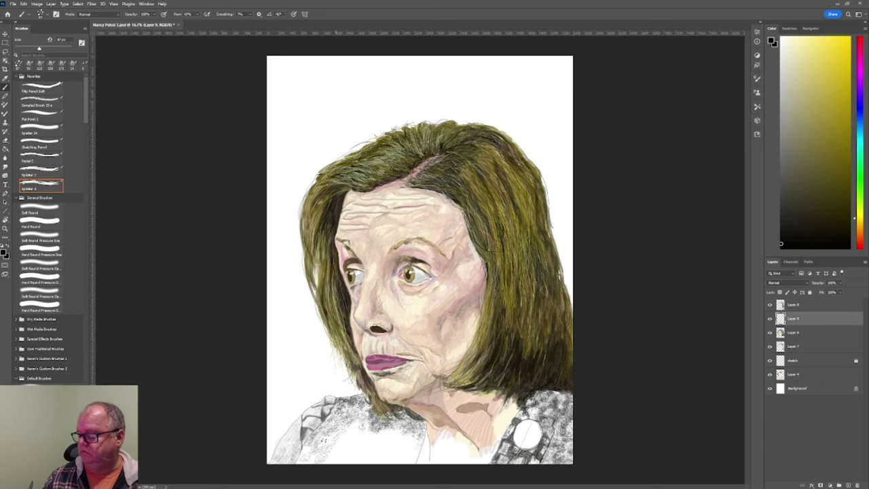
left_click(323, 458)
left_click(336, 433)
left_click(356, 425)
left_click(354, 430)
left_click(347, 442)
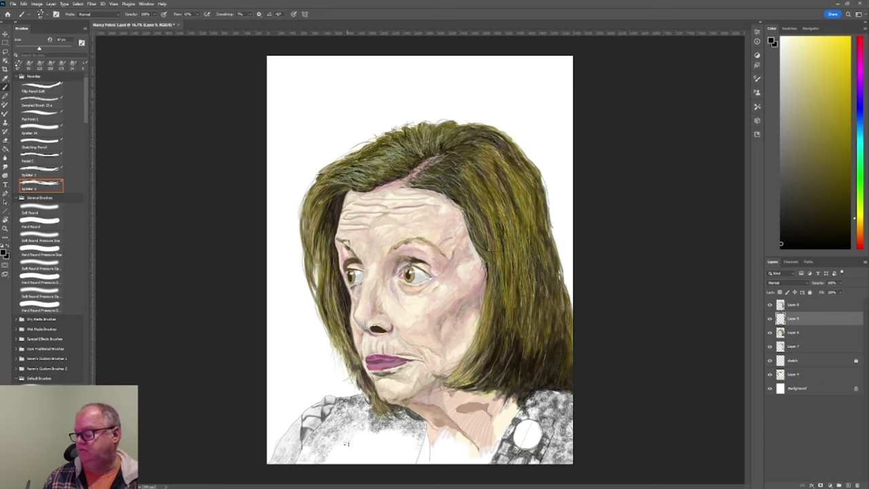
left_click(342, 446)
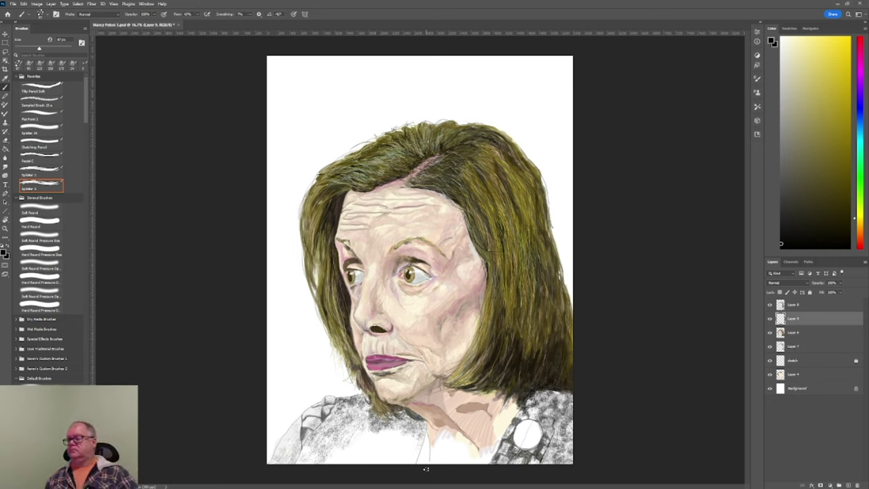
Extend the dark stipple dots rightward toward the centre of the blouse
left_click(381, 430)
left_click(372, 447)
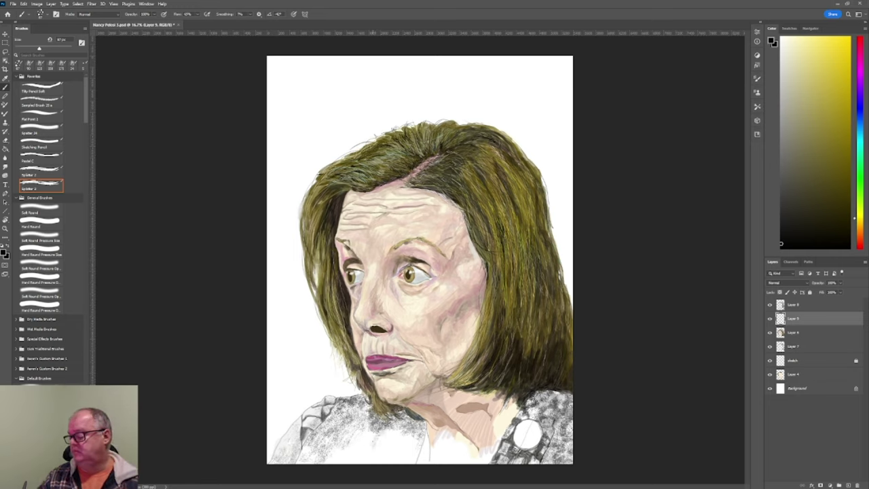
left_click(377, 435)
left_click(376, 430)
left_click(378, 436)
left_click(384, 435)
left_click(390, 430)
left_click(392, 437)
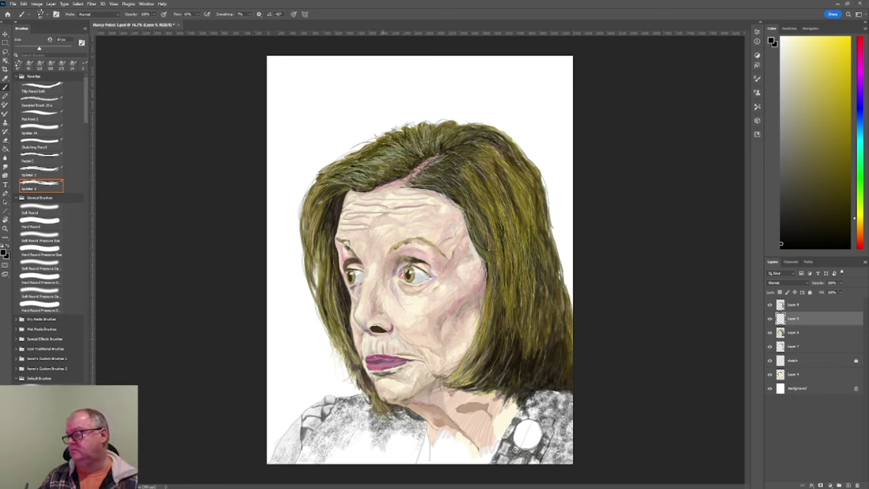
left_click(390, 441)
left_click(398, 434)
left_click(394, 453)
left_click(399, 446)
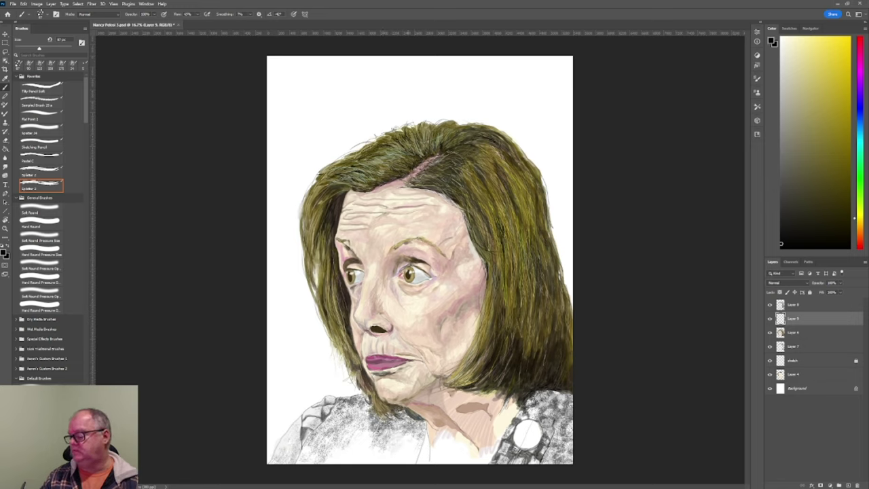
left_click(417, 451)
left_click(421, 441)
left_click(417, 438)
left_click(410, 443)
left_click(403, 439)
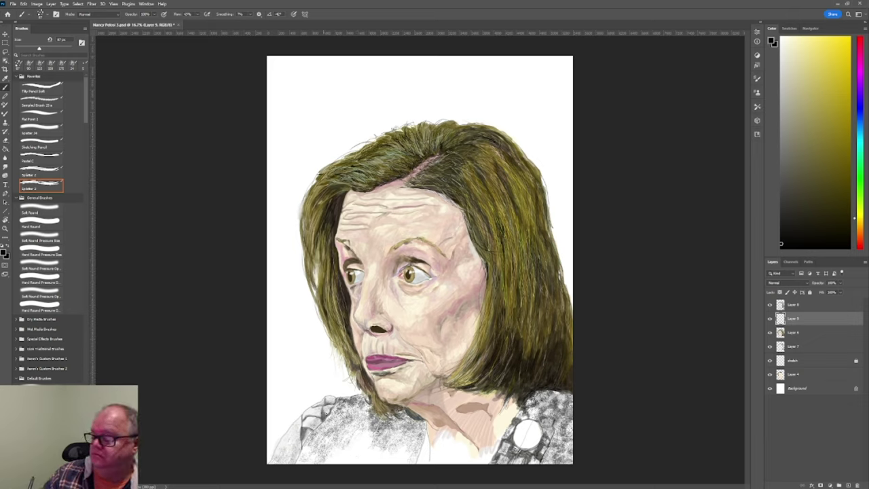
Sample a neutral grey, paint light Splatter 24 strokes at lower left, then darken the colour
key("i")
left_click(324, 416)
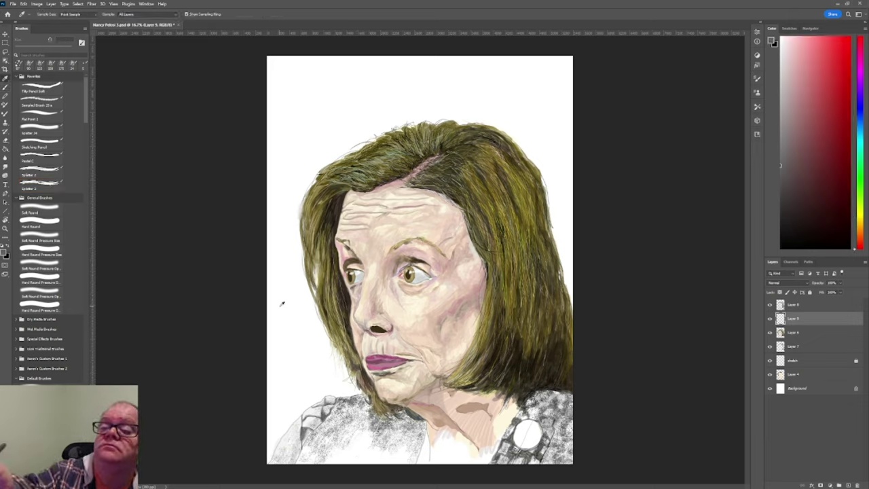
left_click(46, 130)
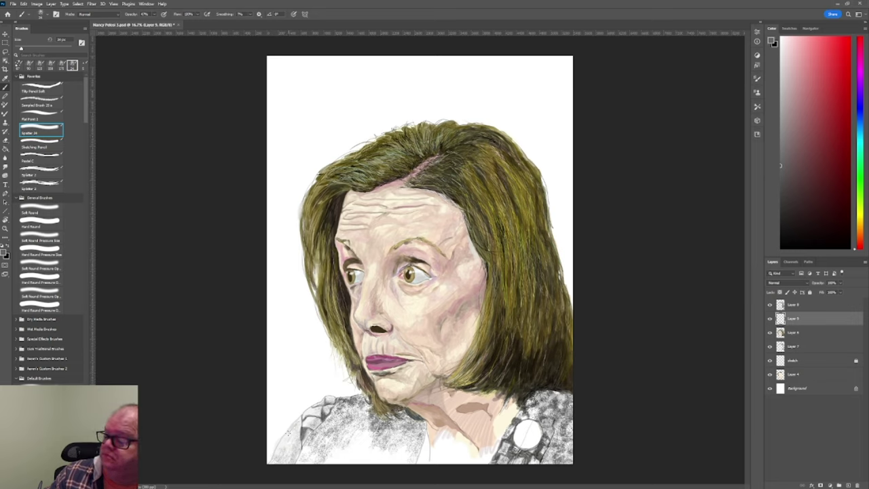
left_click_drag(285, 433, 294, 425)
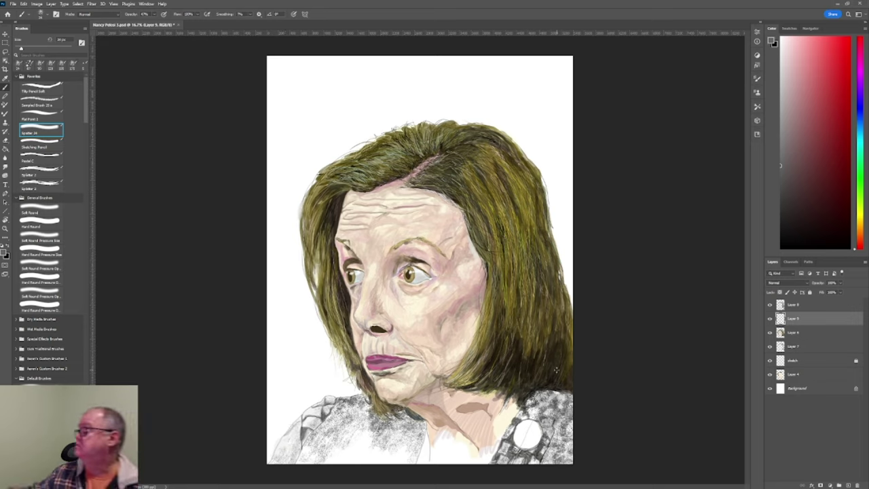
left_click(781, 214)
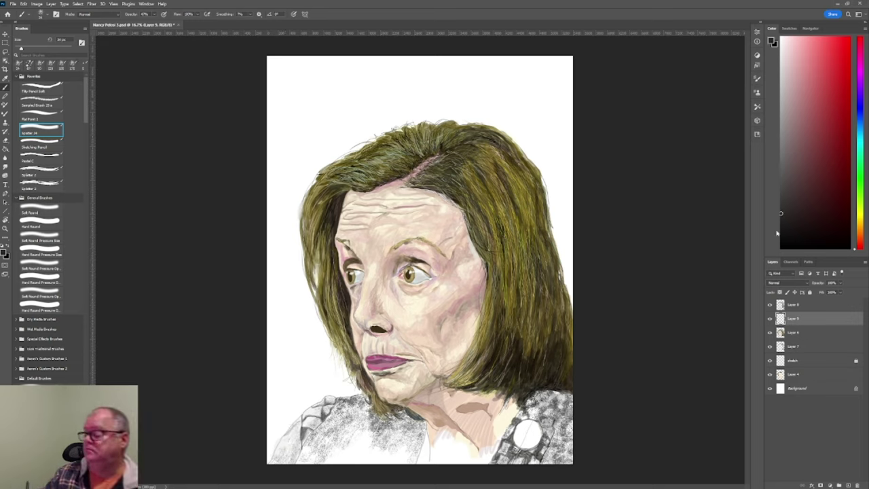
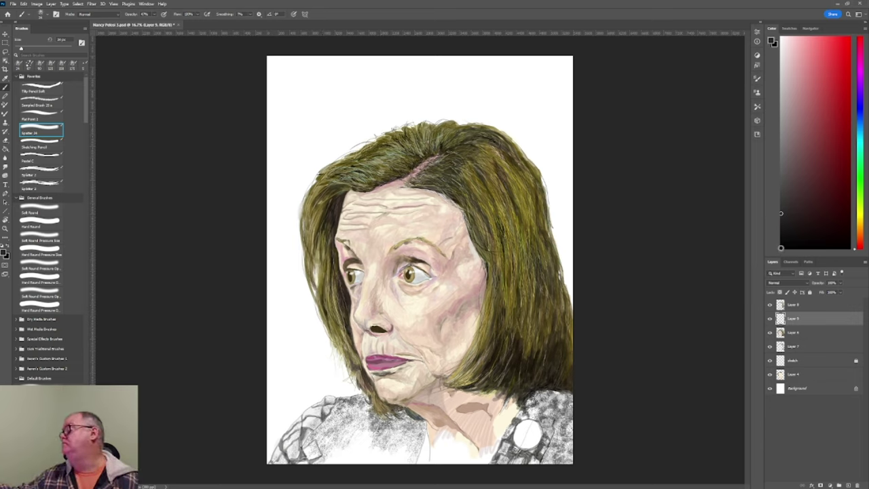
Select the Hard Round brush preset in the Brushes panel
left_click(38, 225)
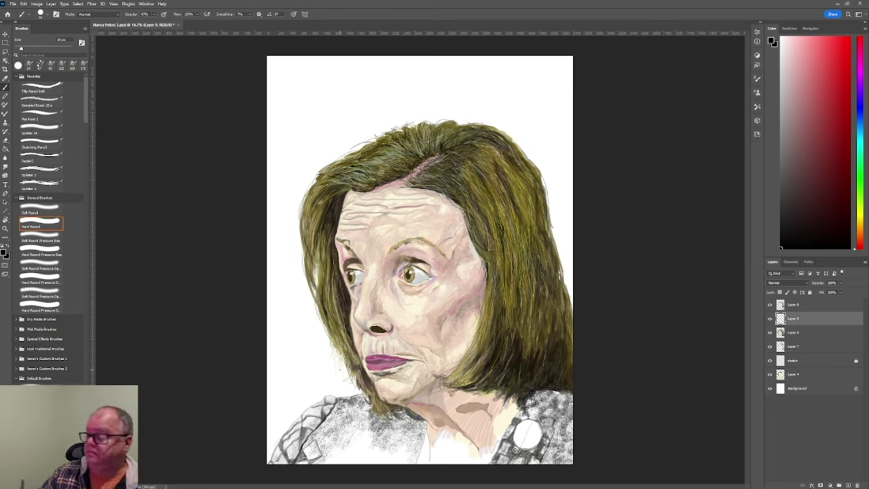
Sample white from the canvas as the foreground colour and return to the Brush tool
key("i")
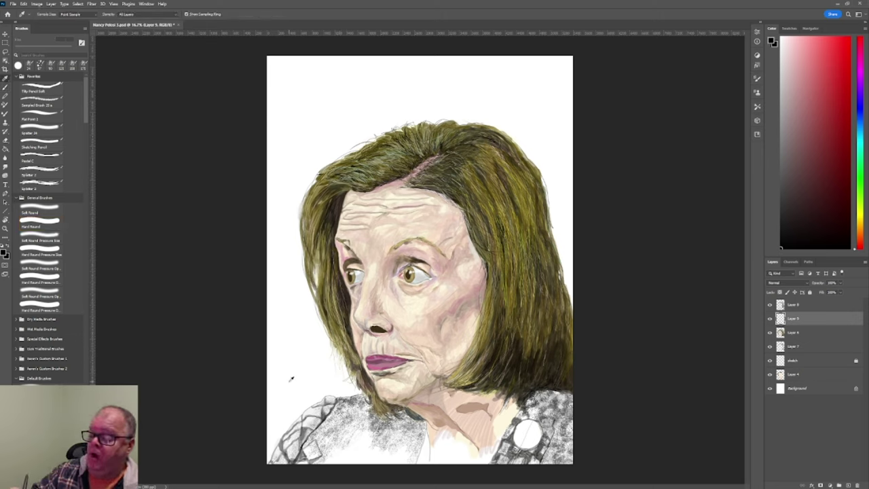
left_click(292, 379)
key("b")
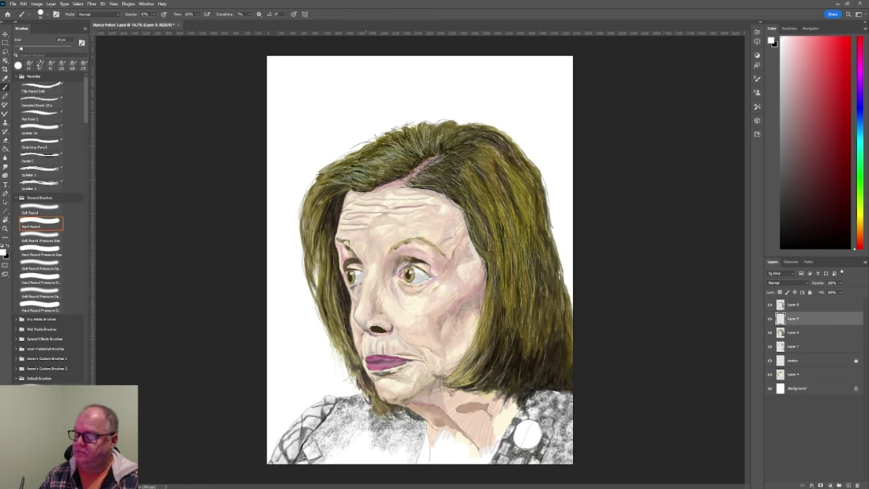
Stipple a dark colour over the neck, collar and shirt with the Splatter 2 brush
left_click(60, 174)
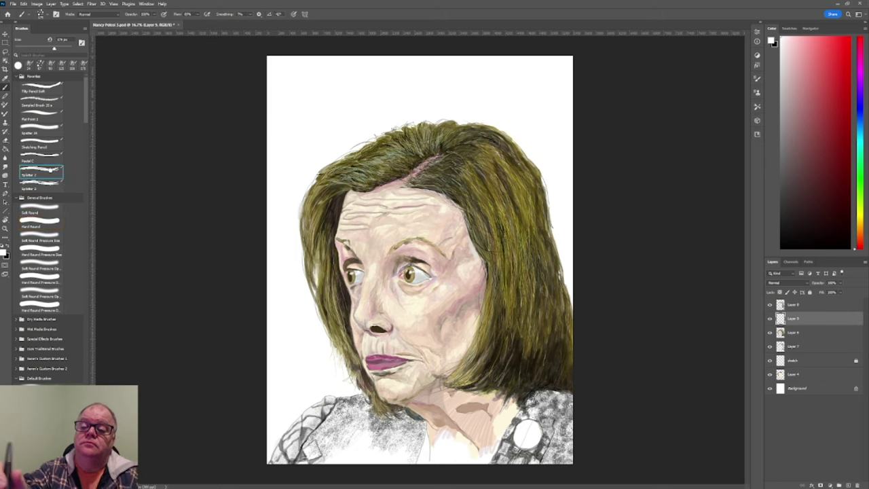
left_click(781, 214)
mouse_move(375, 413)
left_mouse_down()
mouse_move(344, 412)
mouse_move(347, 427)
mouse_move(353, 414)
mouse_move(343, 407)
mouse_move(322, 441)
mouse_move(354, 412)
mouse_move(366, 421)
mouse_move(367, 406)
left_mouse_up()
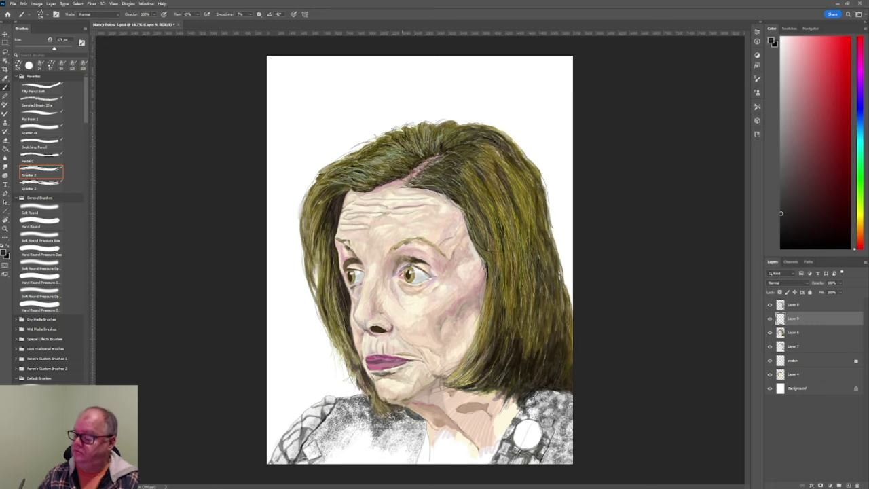
mouse_move(399, 418)
left_mouse_down()
mouse_move(388, 427)
mouse_move(416, 418)
mouse_move(406, 421)
mouse_move(416, 419)
mouse_move(406, 410)
mouse_move(418, 421)
left_mouse_up()
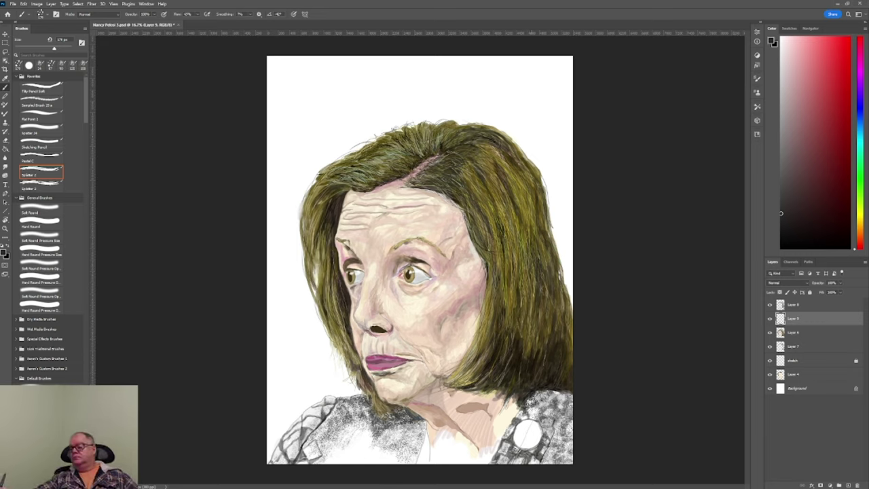
mouse_move(525, 402)
left_mouse_down()
mouse_move(565, 397)
mouse_move(522, 421)
left_mouse_up()
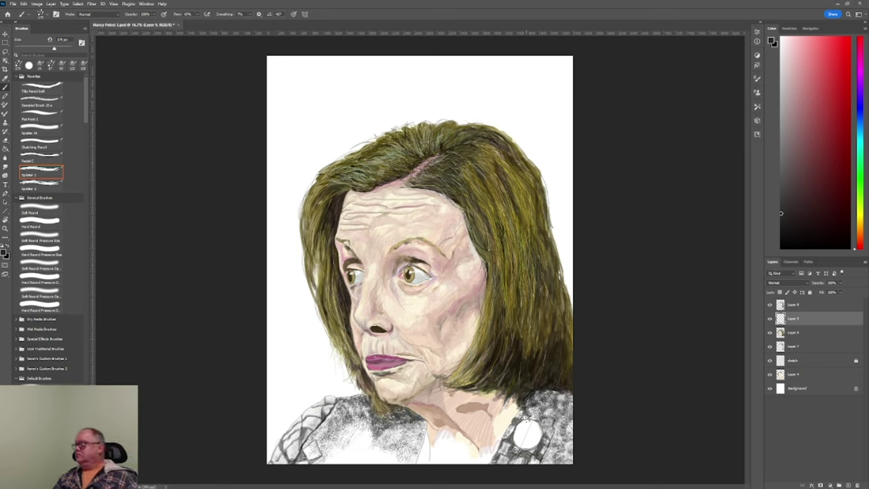
Create a new empty layer directly above the Background layer
left_click(800, 388)
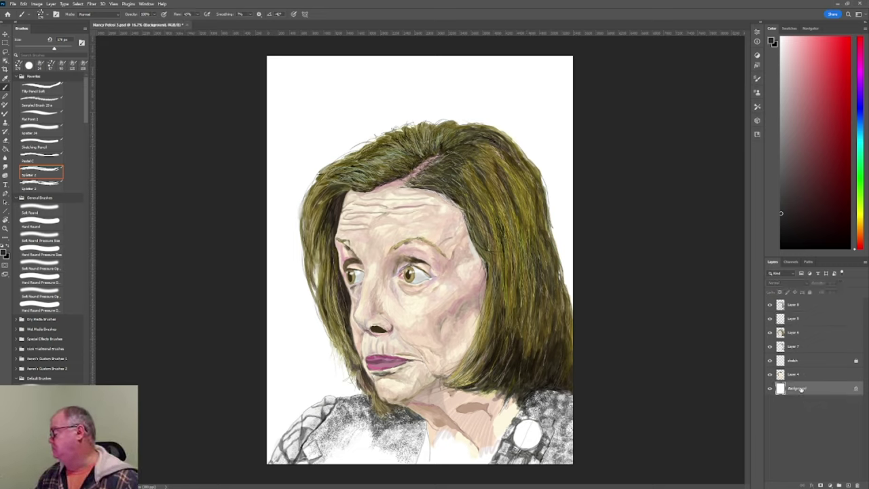
left_click(849, 486)
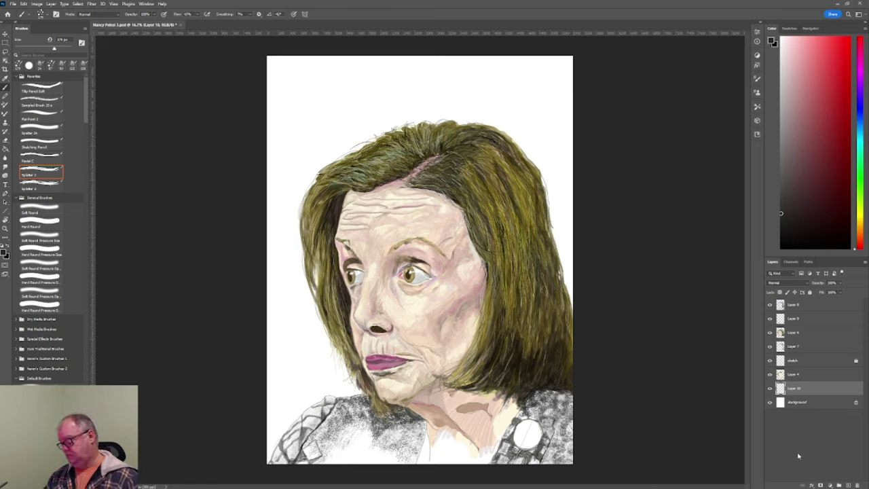
key("l")
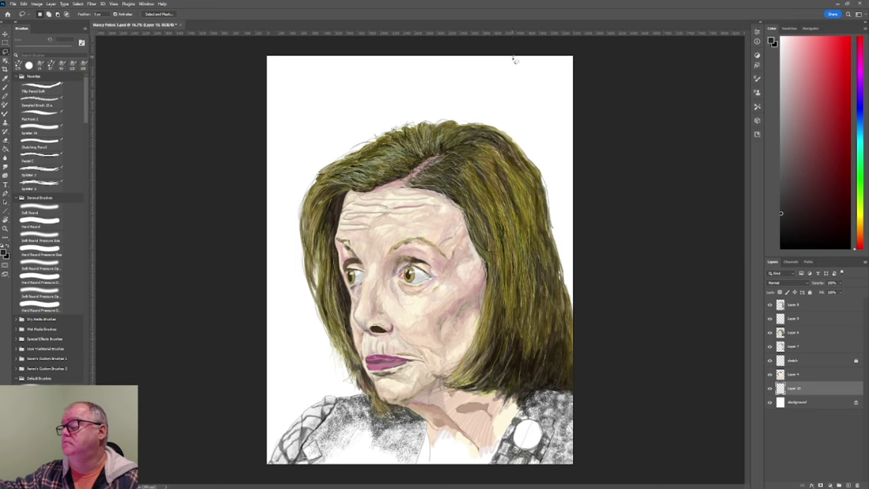
Lasso a broad diagonal backdrop region across the canvas and set the paint colour to bright cyan
mouse_move(514, 67)
left_mouse_down()
mouse_move(484, 137)
mouse_move(448, 184)
mouse_move(375, 251)
mouse_move(285, 303)
mouse_move(254, 363)
left_mouse_up()
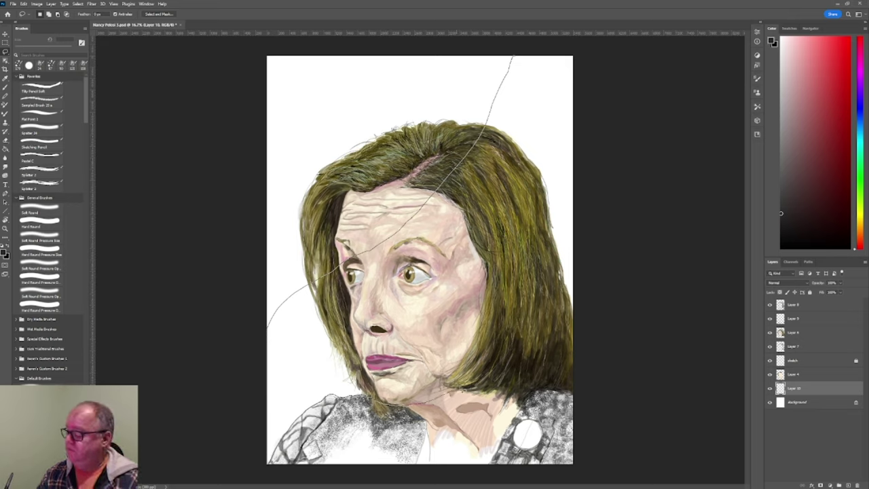
mouse_move(464, 387)
left_mouse_down()
mouse_move(583, 329)
mouse_move(598, 311)
mouse_move(610, 264)
mouse_move(616, 155)
mouse_move(597, 59)
mouse_move(568, 43)
mouse_move(514, 51)
left_mouse_up()
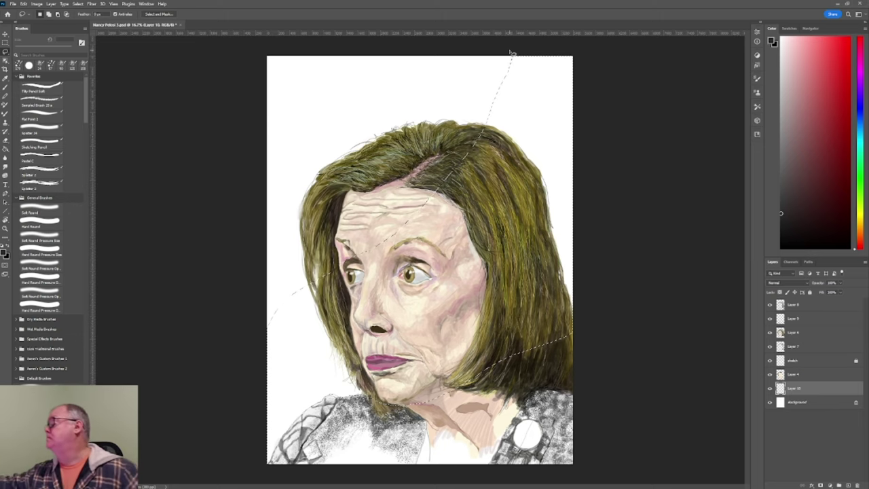
left_click(859, 142)
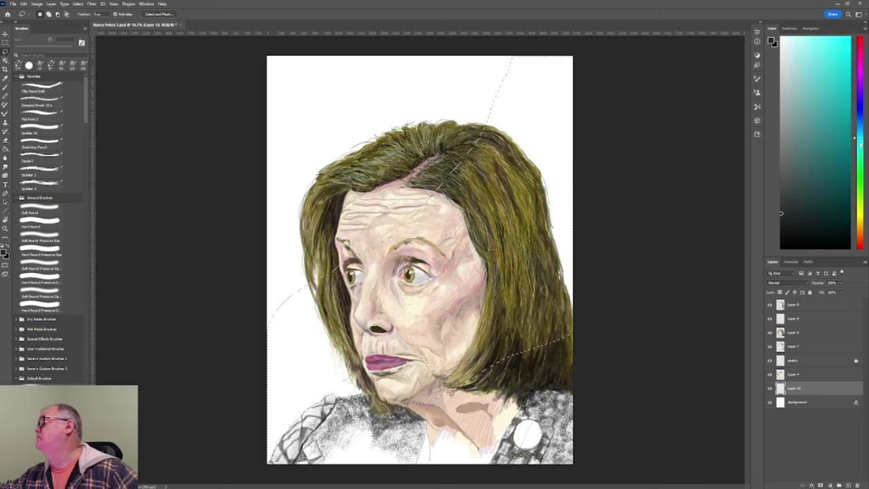
left_click(852, 39)
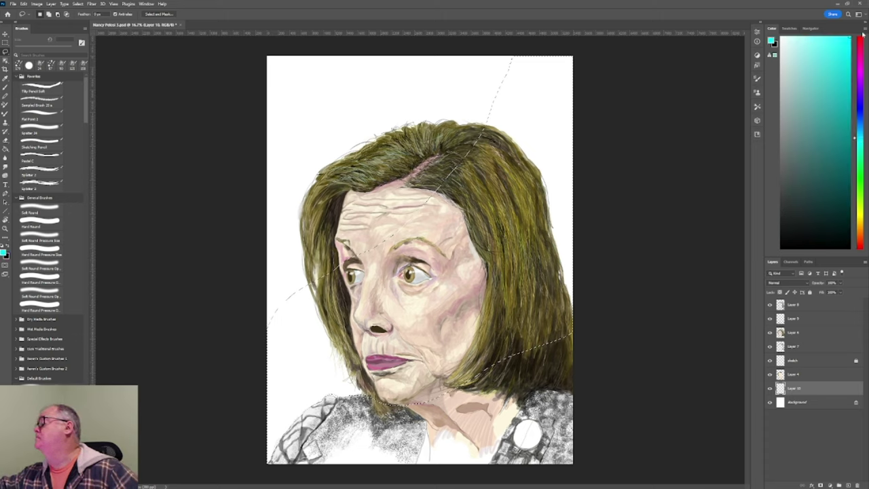
Fill the lasso selection with cyan using the Paint Bucket, then deselect
key("g")
left_click(564, 202)
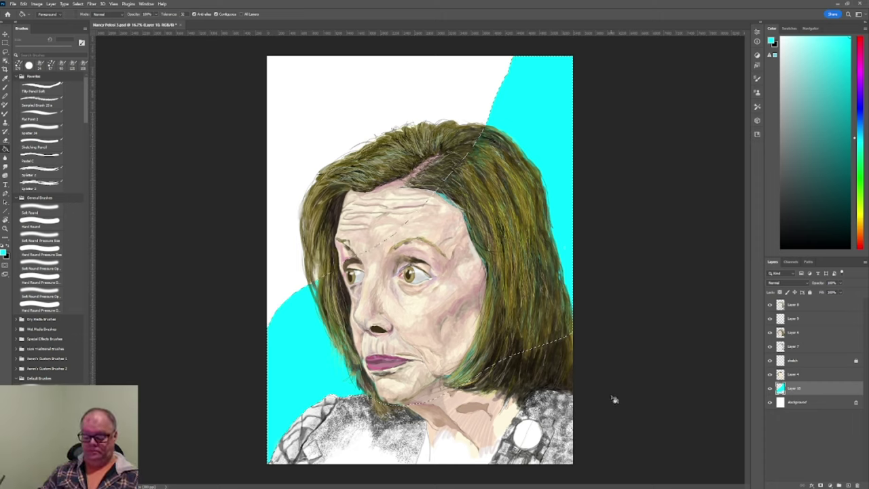
key("ctrl+d")
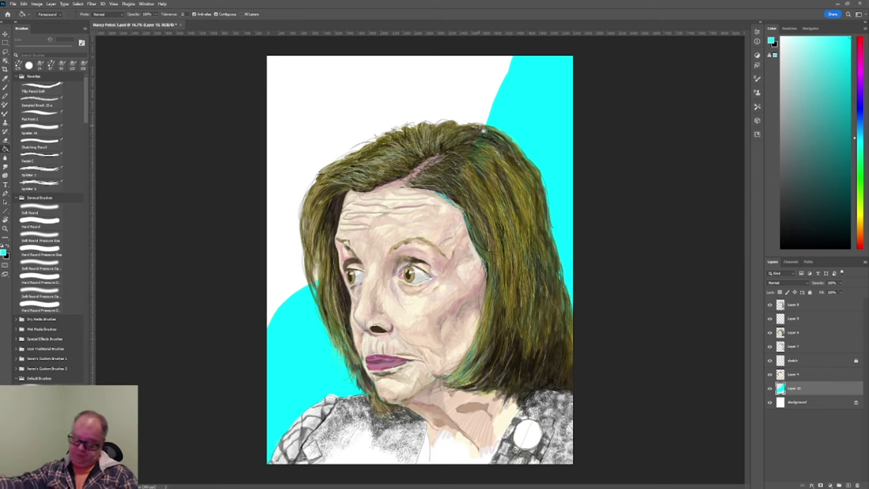
key("l")
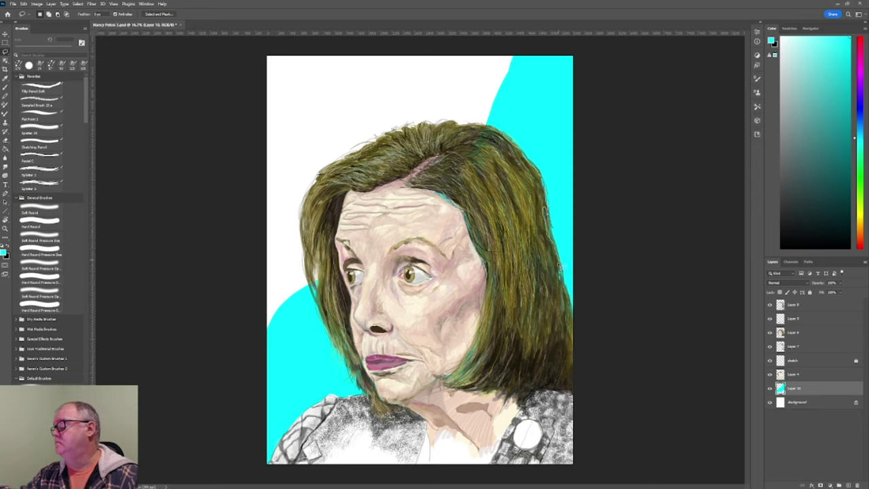
Start outlining the hair's right edge and hide Layer 6 and both hair paint layers
mouse_move(560, 271)
left_mouse_down()
mouse_move(540, 257)
mouse_move(559, 270)
mouse_move(576, 318)
mouse_move(576, 395)
mouse_move(439, 391)
mouse_move(396, 411)
mouse_move(359, 385)
mouse_move(326, 305)
mouse_move(339, 209)
mouse_move(375, 174)
mouse_move(486, 135)
left_mouse_up()
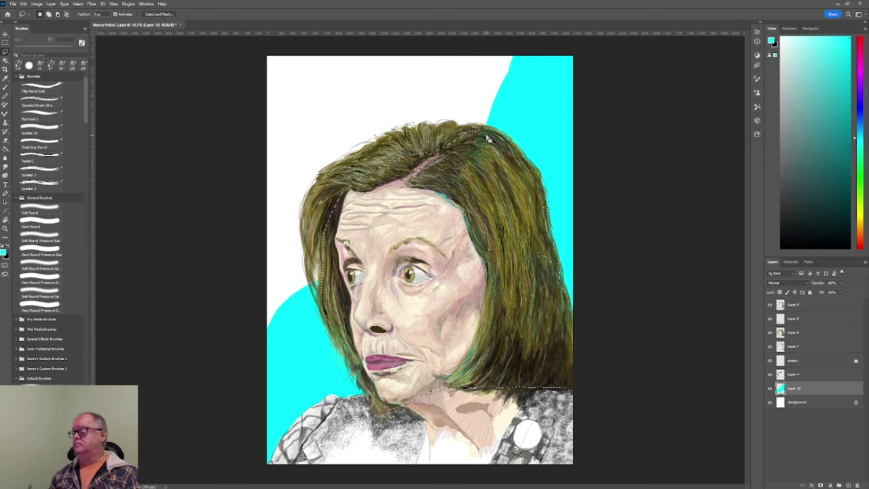
left_click(770, 333)
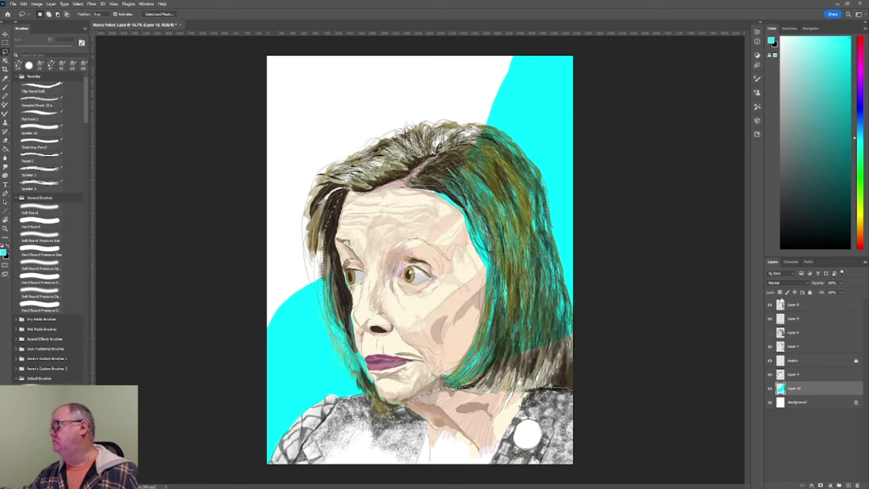
left_click(770, 306)
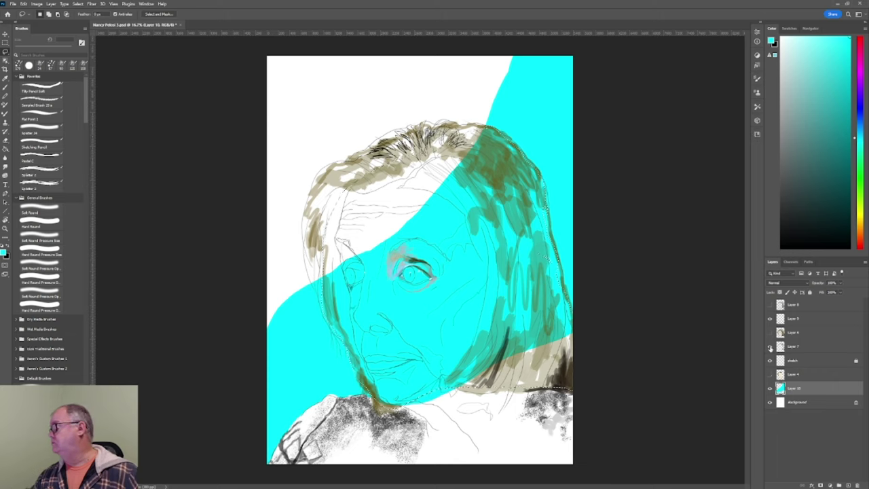
left_click(770, 347)
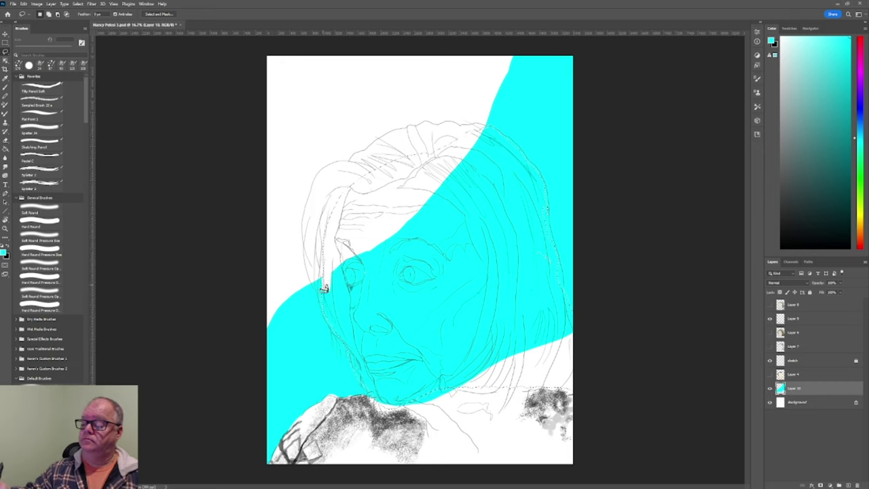
Fill the white gap along the left hair edge with cyan and trace the chin edge
mouse_move(326, 291)
left_mouse_down()
mouse_move(326, 333)
mouse_move(327, 316)
mouse_move(345, 347)
mouse_move(348, 339)
mouse_move(364, 386)
mouse_move(358, 356)
left_mouse_up()
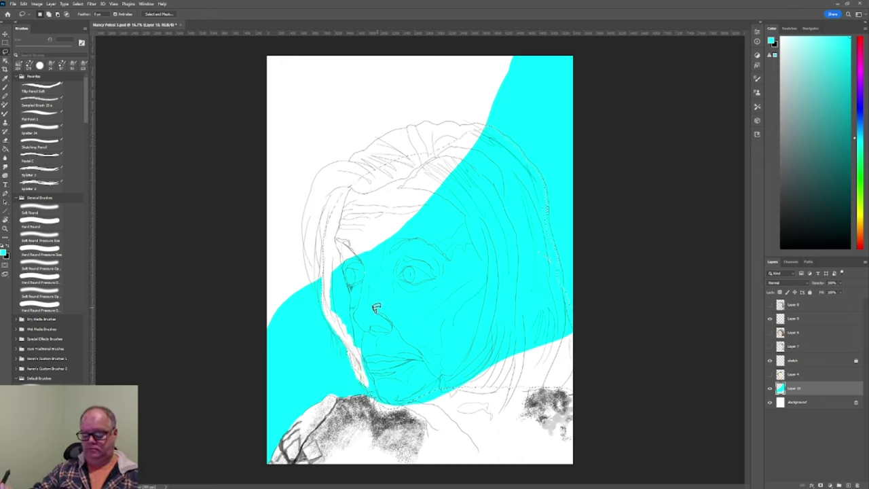
key("alt+BackSpace")
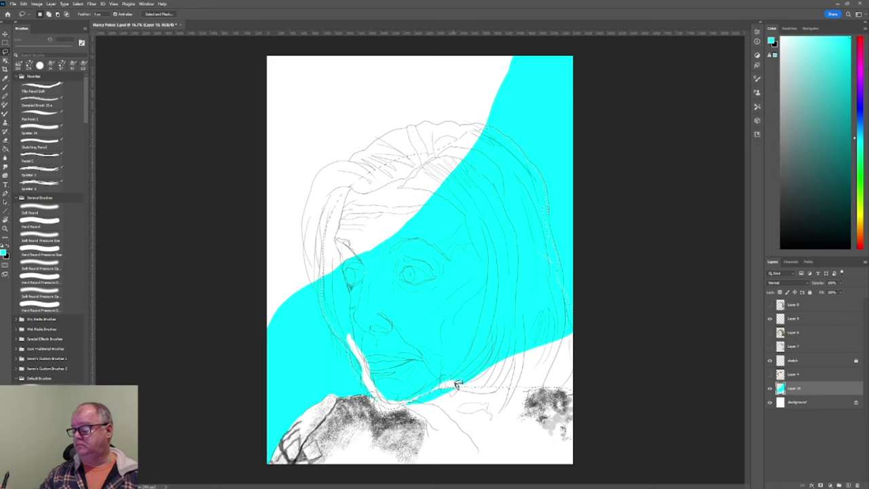
mouse_move(458, 384)
left_mouse_down()
mouse_move(533, 381)
mouse_move(577, 302)
mouse_move(572, 333)
mouse_move(579, 317)
mouse_move(574, 326)
mouse_move(557, 280)
mouse_move(537, 172)
mouse_move(489, 125)
mouse_move(325, 275)
mouse_move(324, 307)
mouse_move(348, 345)
left_mouse_up()
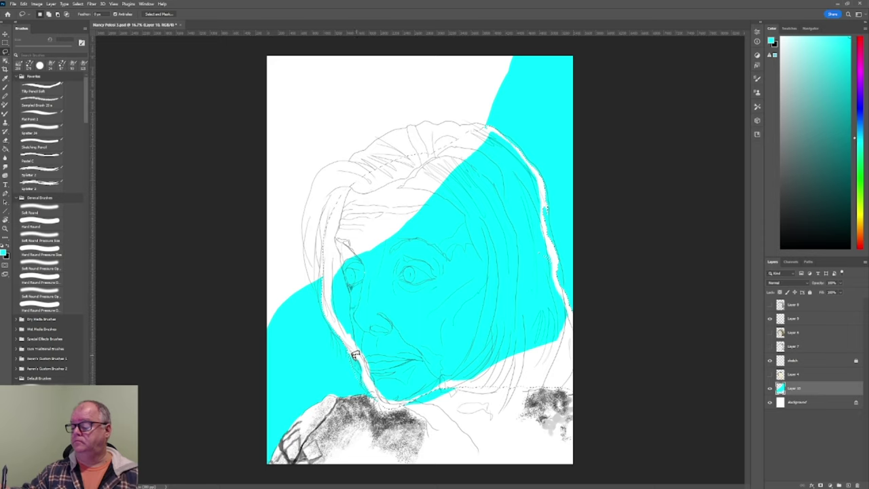
Paint out and erase the cyan over the face, hair, chin and cheek on Layer 10
mouse_move(362, 366)
left_mouse_down()
mouse_move(377, 397)
mouse_move(391, 402)
mouse_move(441, 382)
mouse_move(400, 396)
mouse_move(435, 385)
mouse_move(386, 383)
mouse_move(366, 332)
mouse_move(370, 372)
mouse_move(335, 245)
mouse_move(346, 332)
mouse_move(327, 287)
mouse_move(332, 314)
mouse_move(561, 326)
mouse_move(563, 310)
mouse_move(549, 335)
mouse_move(538, 297)
mouse_move(542, 226)
mouse_move(532, 288)
mouse_move(536, 177)
mouse_move(531, 261)
mouse_move(520, 146)
mouse_move(488, 196)
mouse_move(465, 172)
mouse_move(439, 171)
mouse_move(421, 242)
mouse_move(396, 291)
mouse_move(364, 249)
mouse_move(374, 299)
mouse_move(354, 237)
mouse_move(364, 306)
mouse_move(355, 343)
left_mouse_up()
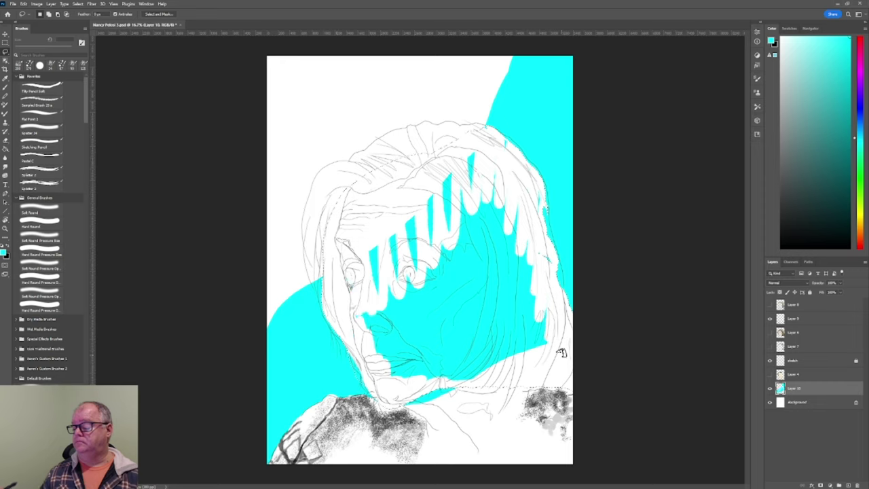
left_click_drag(375, 290, 379, 263)
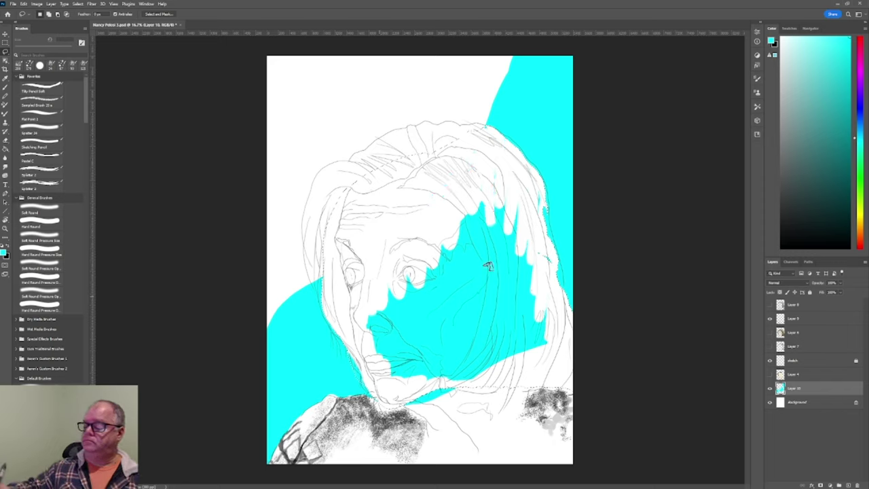
mouse_move(488, 267)
left_mouse_down()
mouse_move(507, 202)
mouse_move(527, 187)
mouse_move(518, 255)
mouse_move(544, 180)
mouse_move(520, 309)
mouse_move(524, 356)
mouse_move(541, 301)
mouse_move(545, 354)
left_mouse_up()
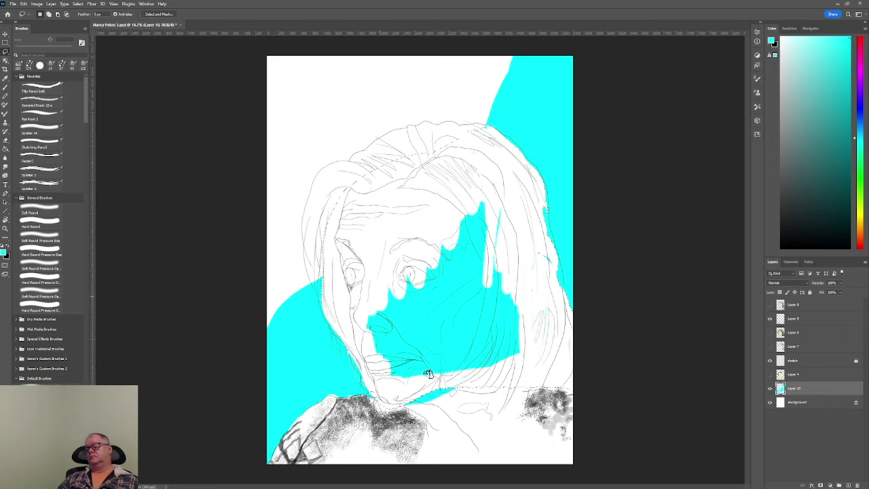
mouse_move(428, 373)
left_mouse_down()
mouse_move(414, 360)
mouse_move(424, 361)
mouse_move(429, 344)
mouse_move(435, 347)
mouse_move(367, 341)
mouse_move(428, 277)
mouse_move(378, 319)
mouse_move(411, 275)
left_mouse_up()
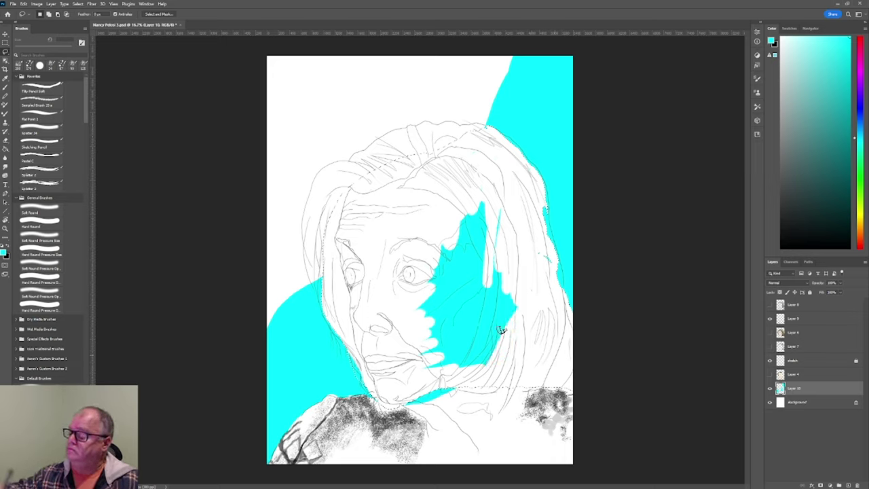
mouse_move(501, 330)
left_mouse_down()
mouse_move(480, 345)
mouse_move(506, 303)
mouse_move(467, 360)
mouse_move(500, 292)
mouse_move(448, 363)
mouse_move(469, 319)
mouse_move(446, 364)
left_mouse_up()
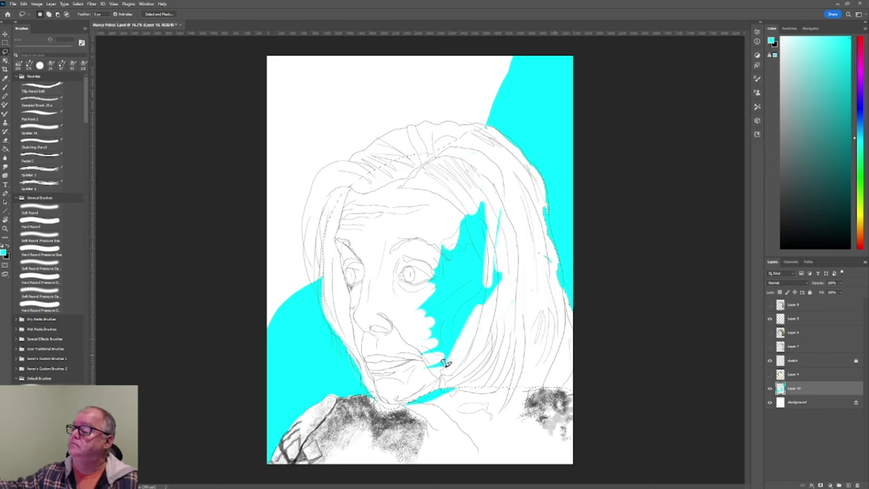
left_click_drag(479, 304, 500, 275)
mouse_move(445, 363)
left_mouse_down()
mouse_move(491, 274)
mouse_move(438, 339)
mouse_move(512, 236)
mouse_move(419, 342)
left_mouse_up()
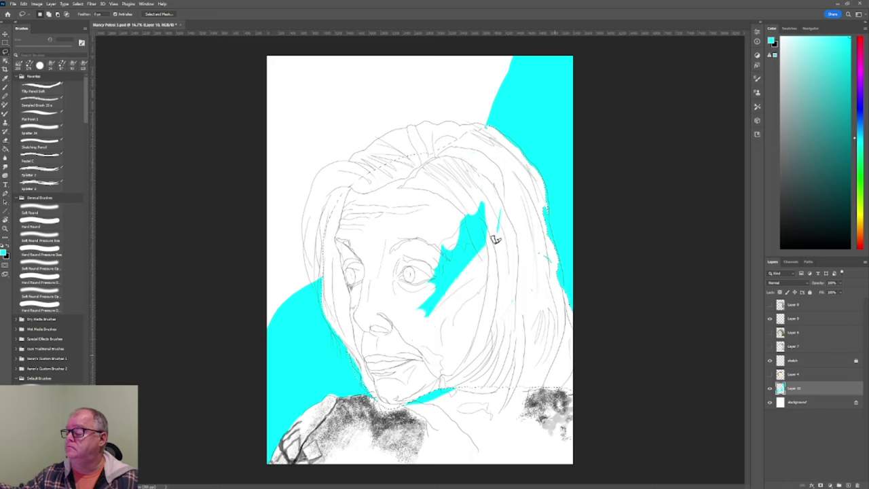
left_click_drag(496, 239, 433, 304)
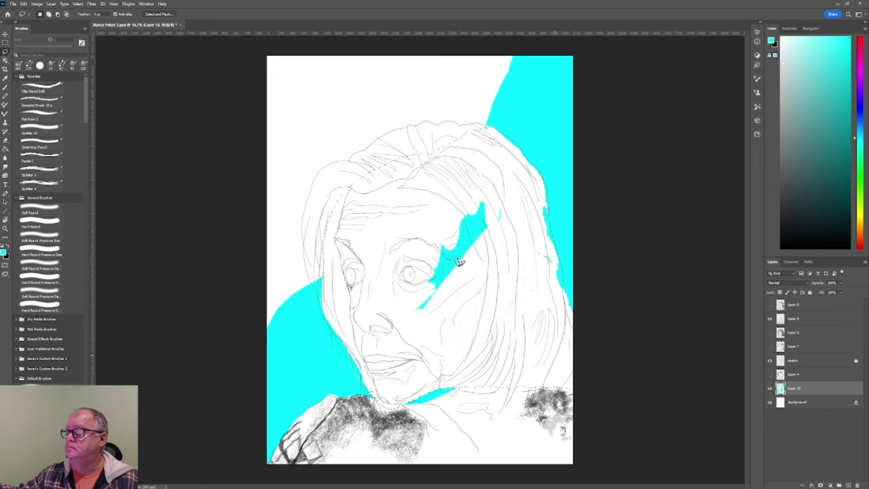
left_click_drag(459, 262, 477, 238)
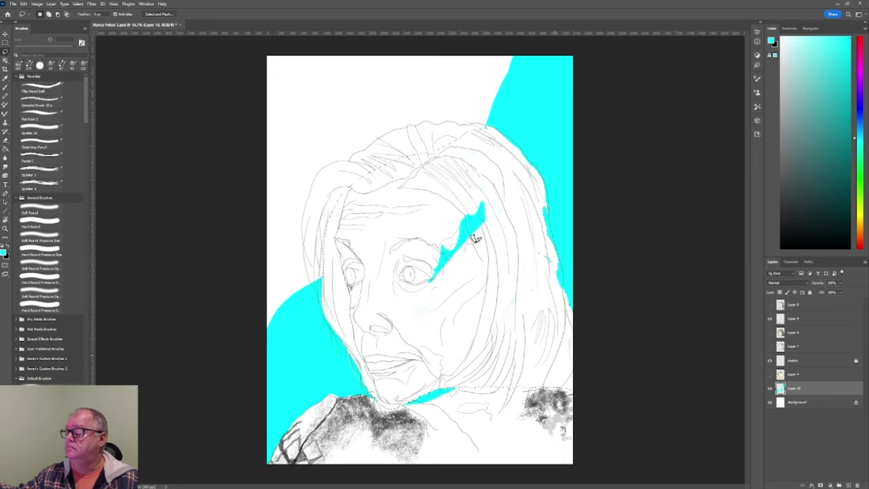
mouse_move(433, 275)
left_mouse_down()
mouse_move(484, 213)
mouse_move(433, 275)
mouse_move(481, 210)
mouse_move(466, 224)
mouse_move(481, 209)
mouse_move(473, 204)
mouse_move(448, 231)
left_mouse_up()
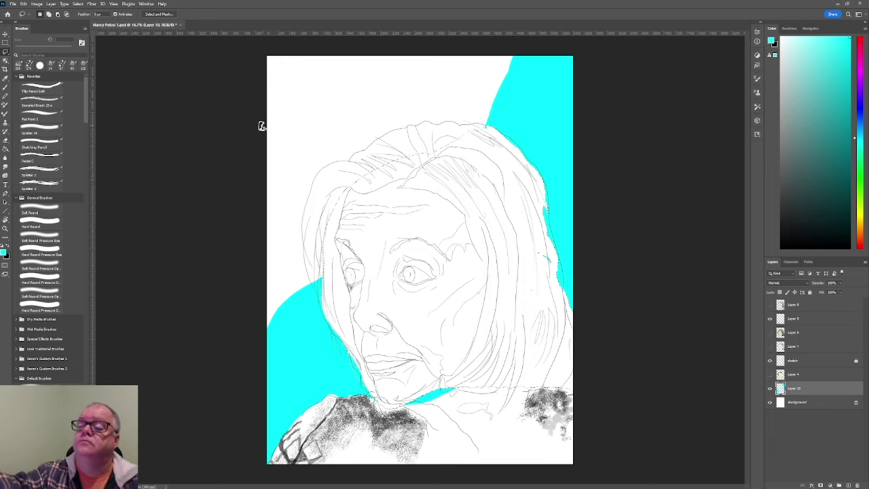
Select all, undo the stray cyan stroke near the chin, then deselect
left_click(78, 4)
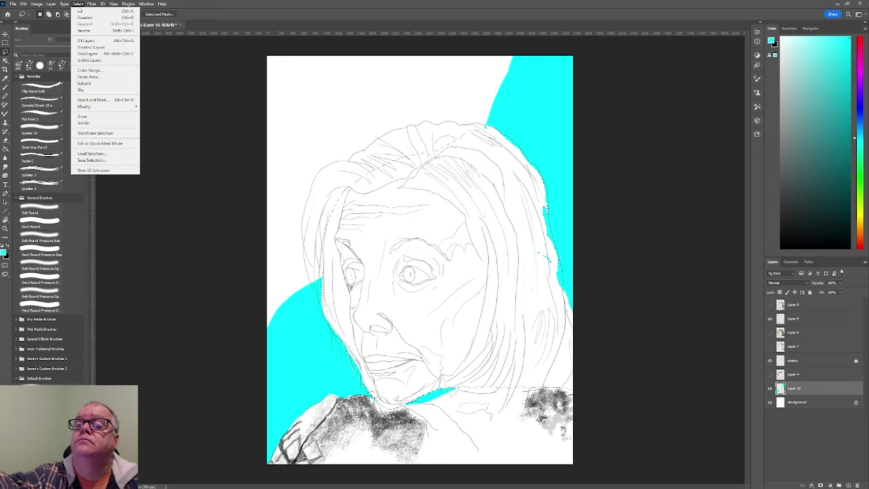
left_click(87, 32)
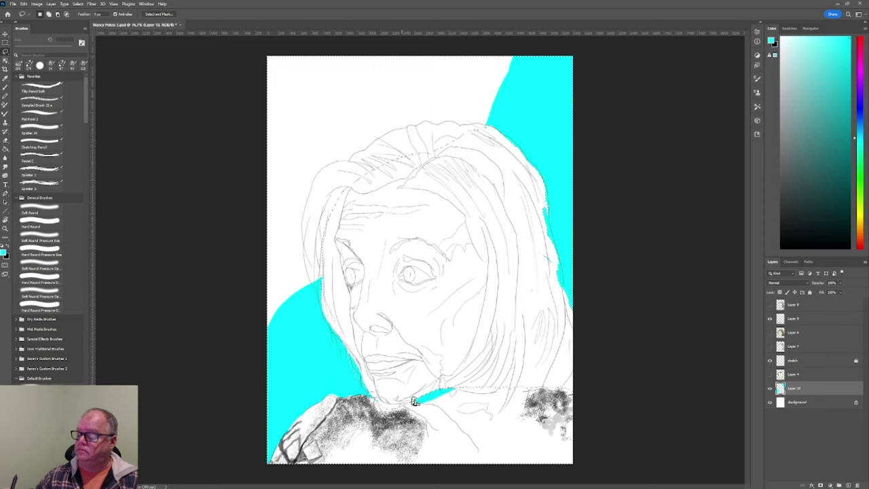
key("ctrl+z")
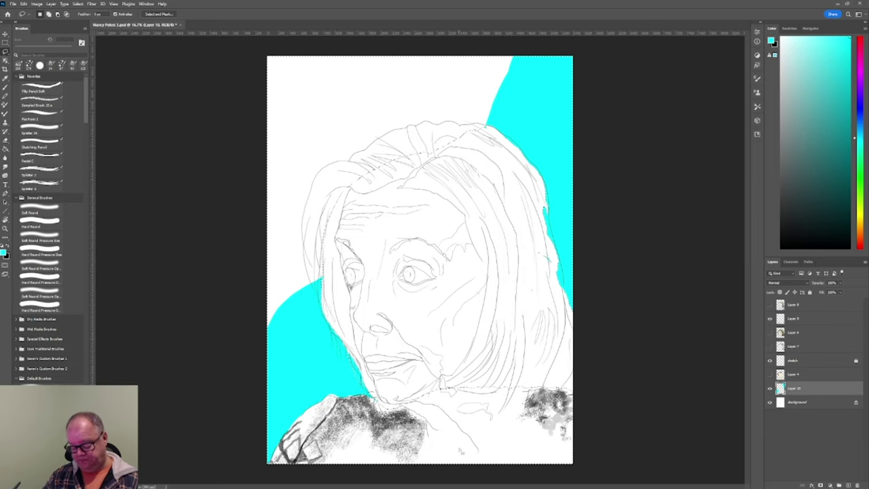
key("ctrl+d")
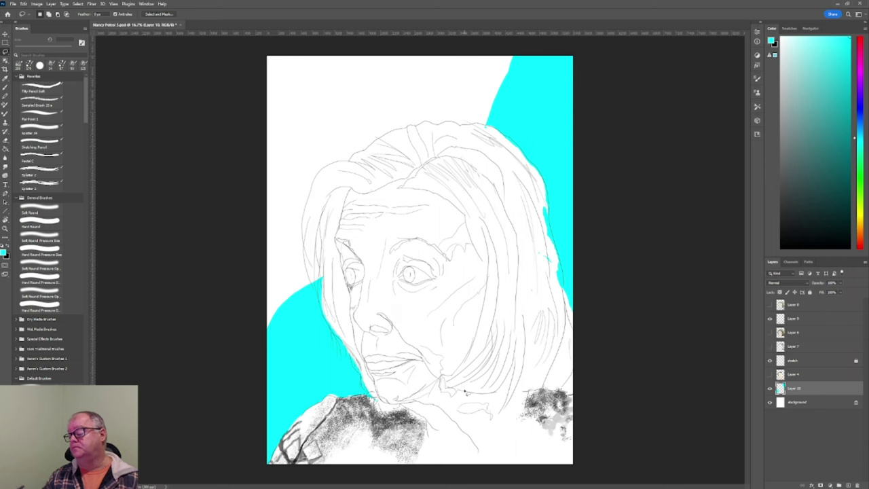
Make Layers 8, 6, 7 and 4 visible again, then return to the Brush tool
left_click(770, 305)
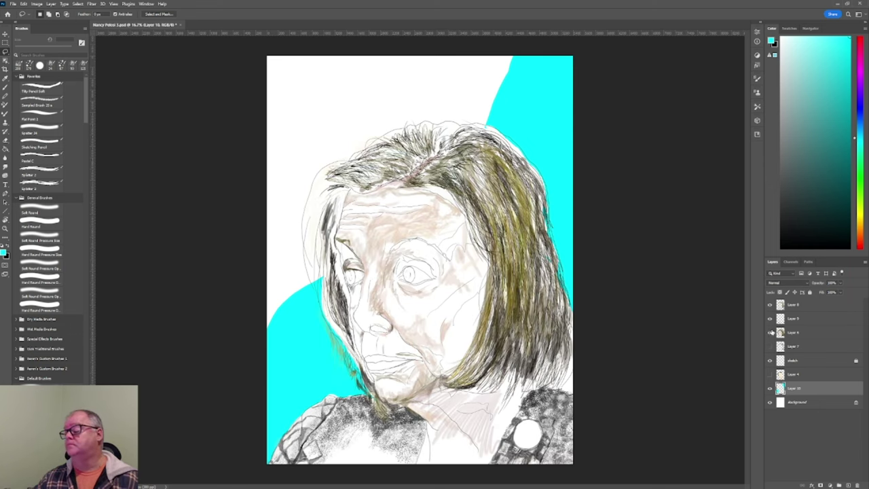
left_click(771, 332)
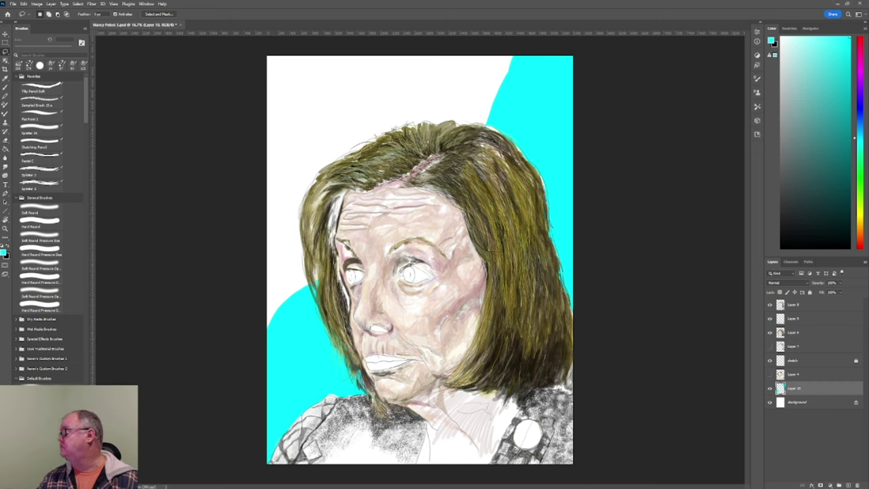
left_click(771, 348)
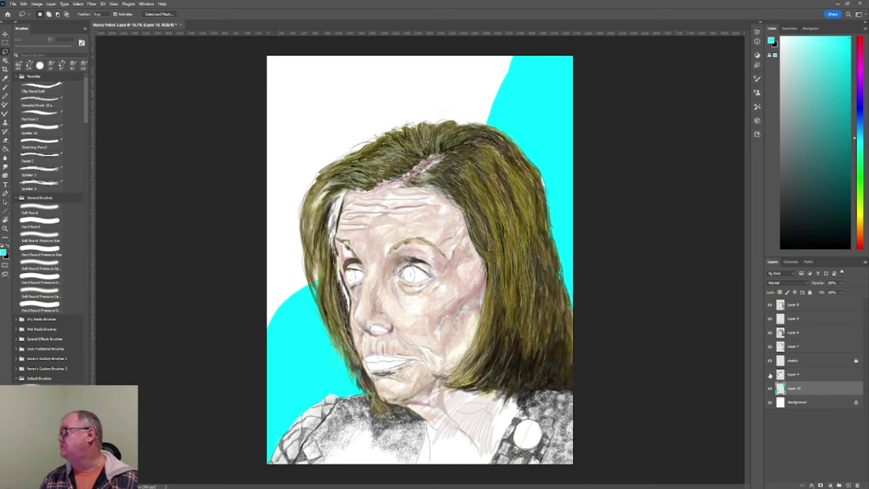
left_click(770, 375)
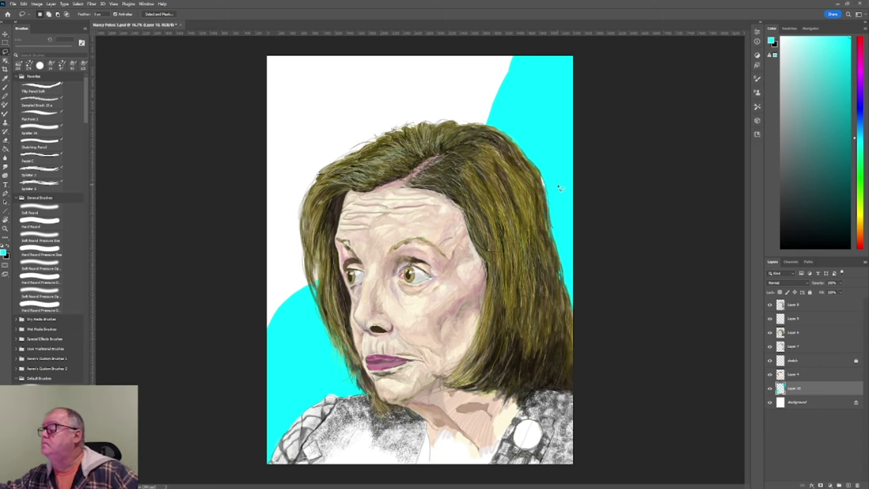
key("i")
key("b")
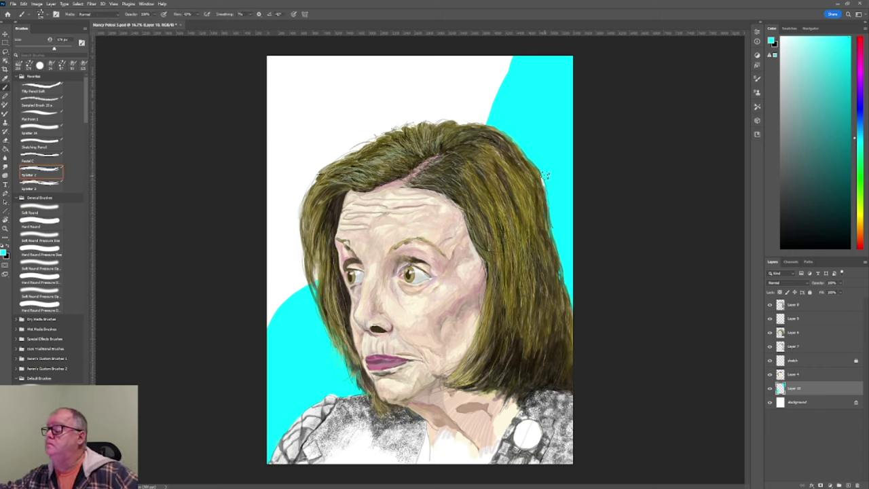
Switch to a smaller Spatter 24 brush and save the portrait document
left_click(41, 129)
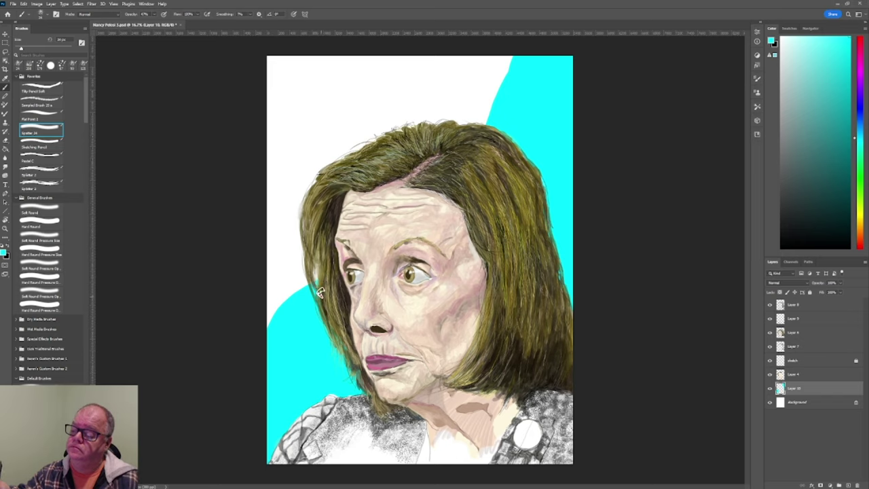
key("[")
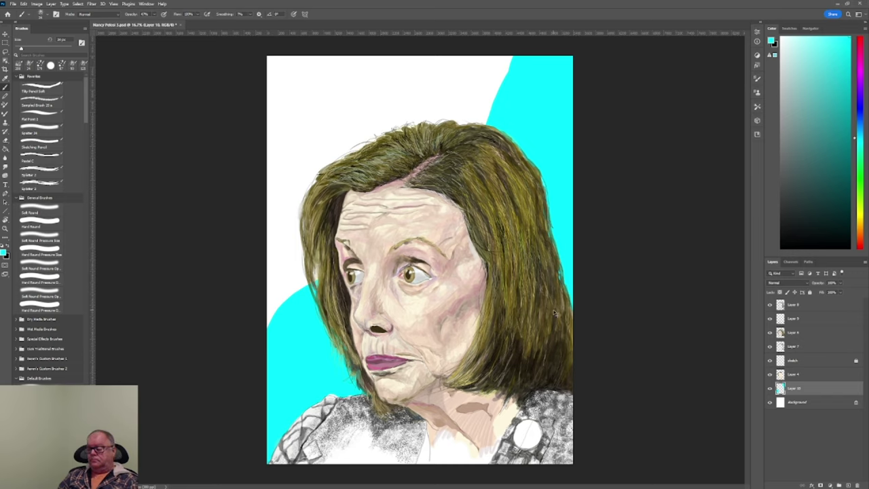
key("ctrl+s")
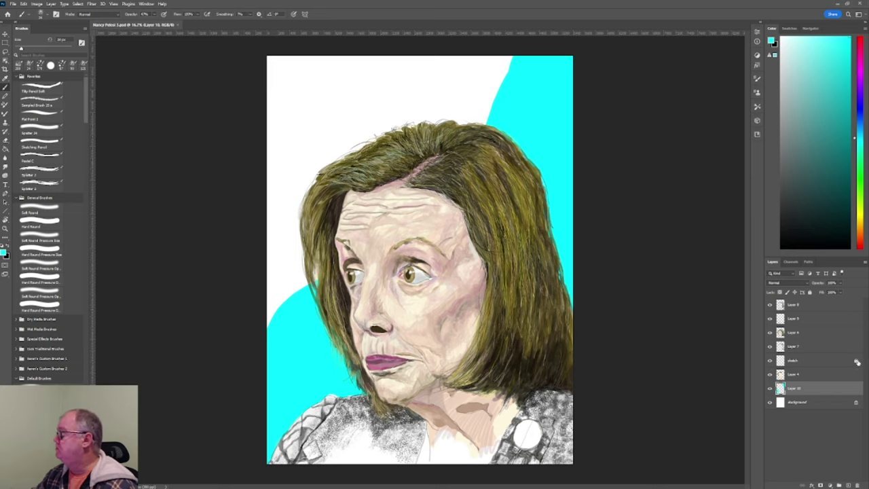
Check the sketch layer's visibility, lock the sketch layer, and leave Layer 10 active
key("period")
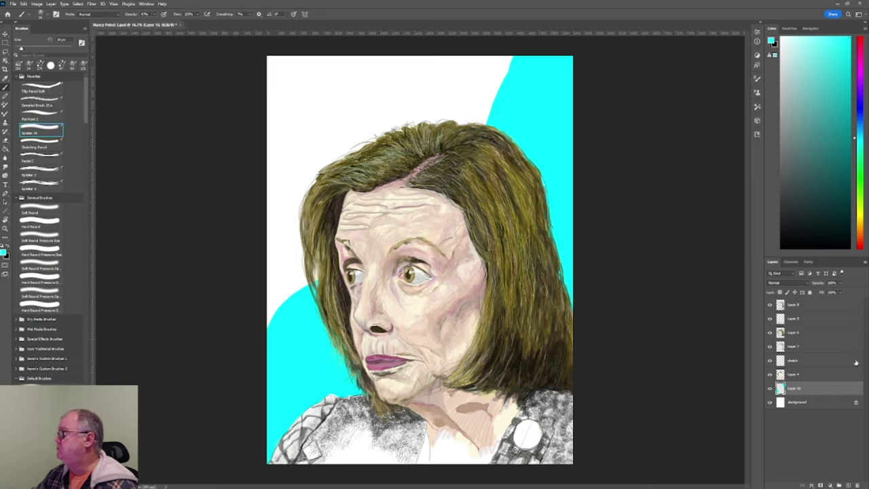
left_click(771, 361)
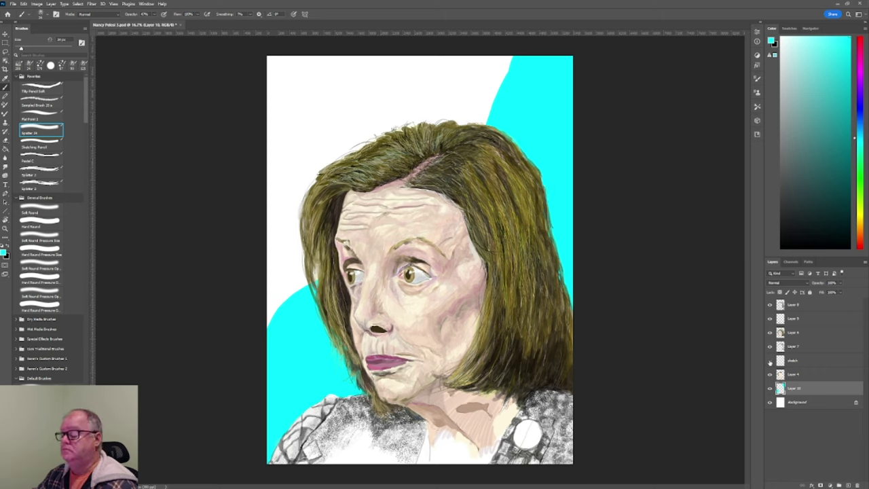
left_click(770, 361)
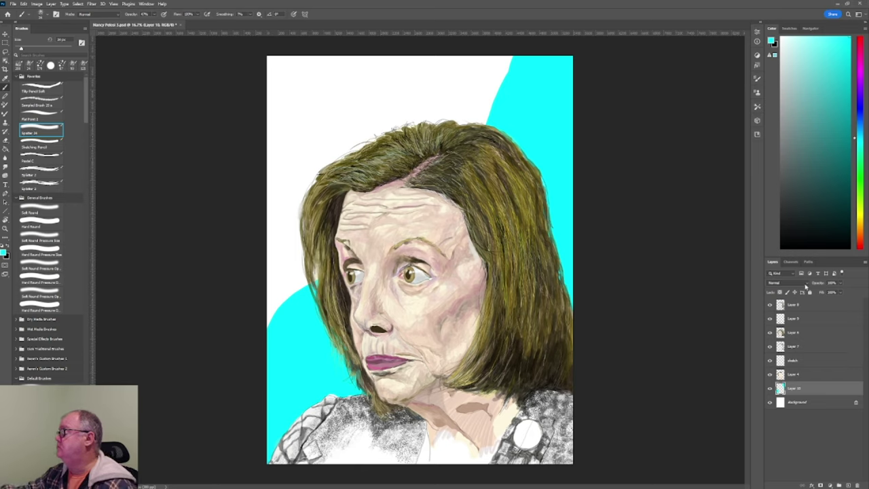
left_click(810, 293)
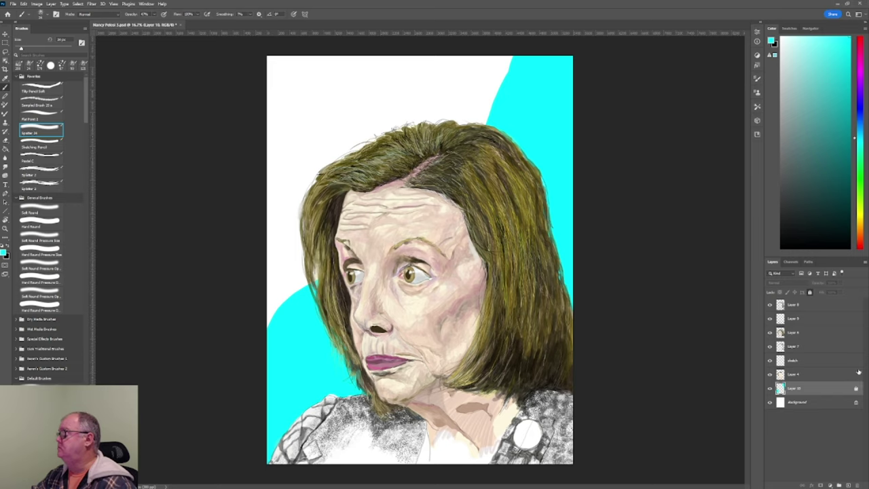
left_click(809, 293)
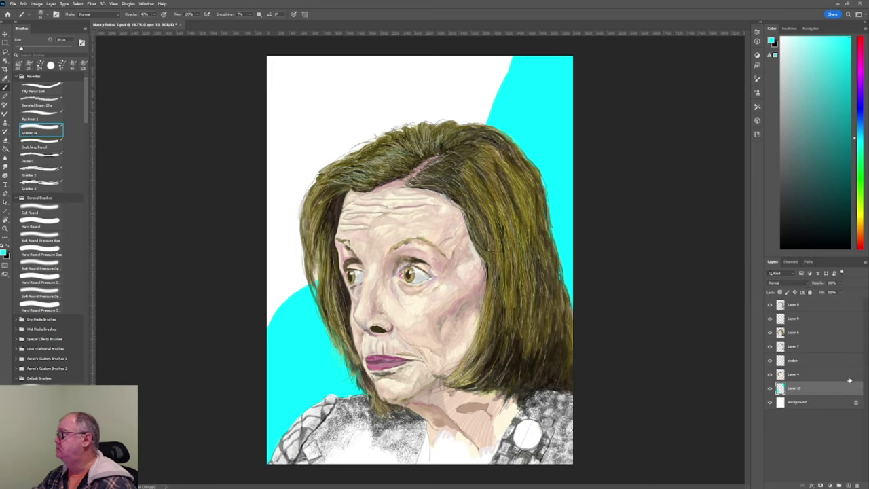
left_click(842, 361)
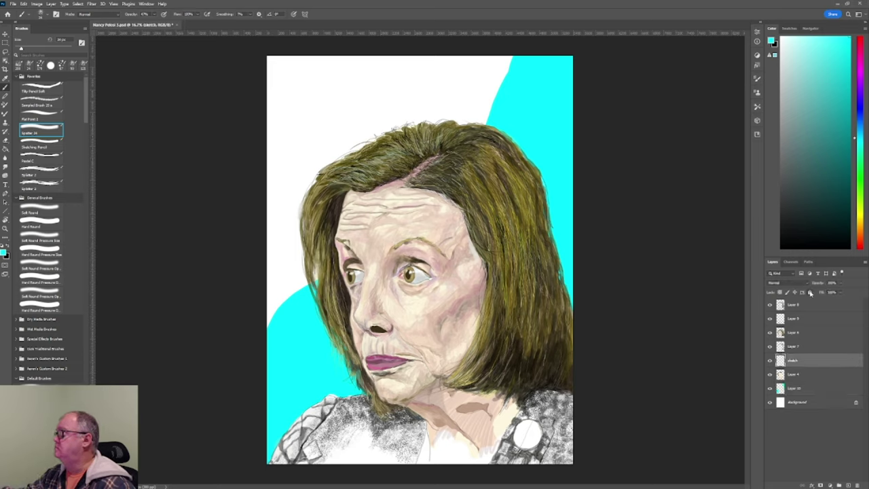
left_click(810, 293)
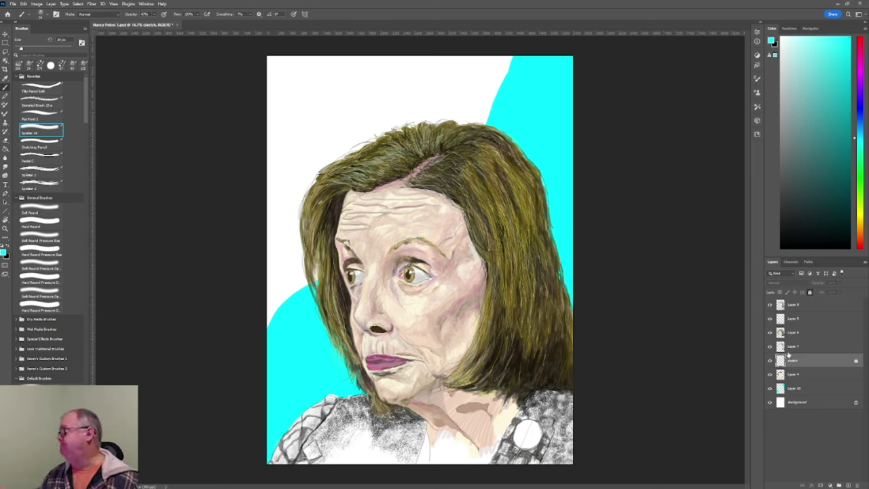
left_click(825, 387)
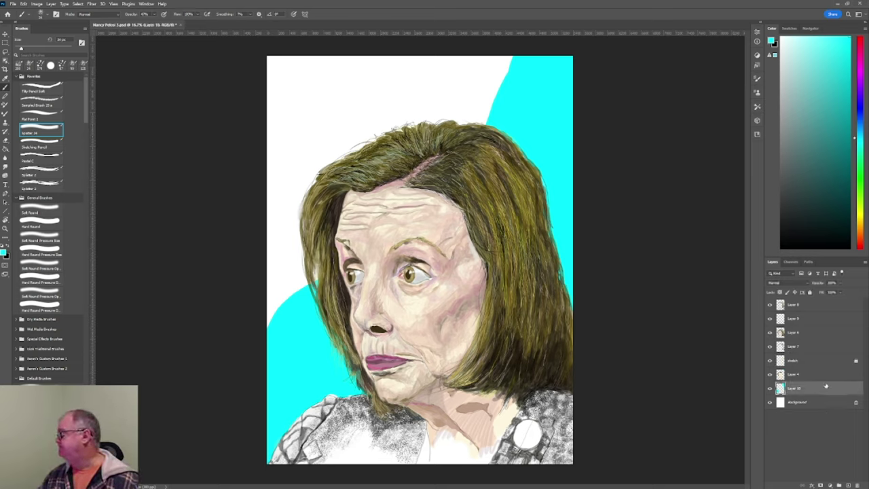
Add a new layer and lasso the white area between the hair and the cyan
left_click(849, 486)
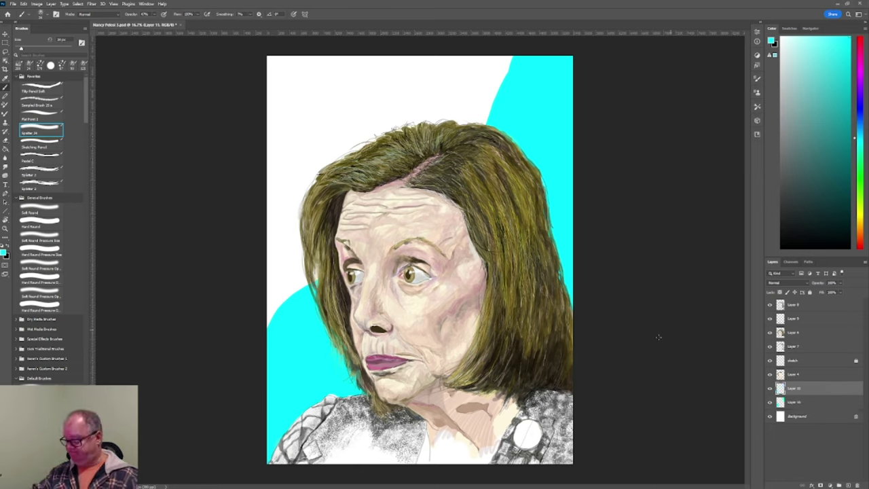
key("l")
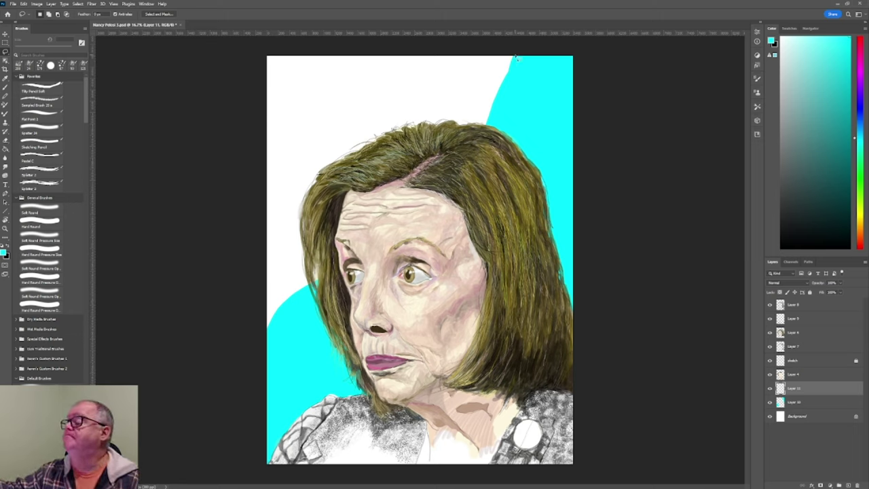
mouse_move(517, 58)
left_mouse_down()
mouse_move(483, 129)
mouse_move(409, 129)
mouse_move(329, 178)
mouse_move(306, 216)
mouse_move(307, 260)
mouse_move(314, 277)
mouse_move(310, 259)
mouse_move(322, 265)
mouse_move(322, 281)
mouse_move(263, 332)
mouse_move(264, 58)
mouse_move(411, 43)
mouse_move(524, 60)
left_mouse_up()
Sample the background cyan and bucket-fill the selected white area with it
key("i")
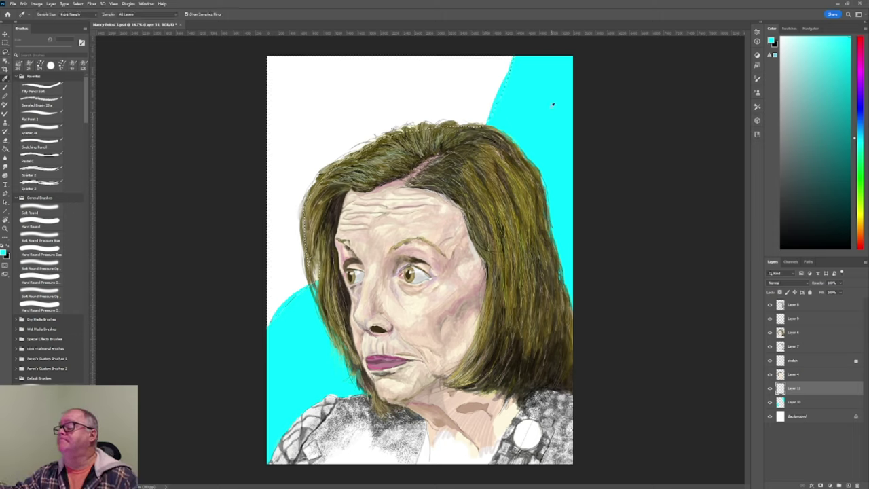
left_click(546, 125)
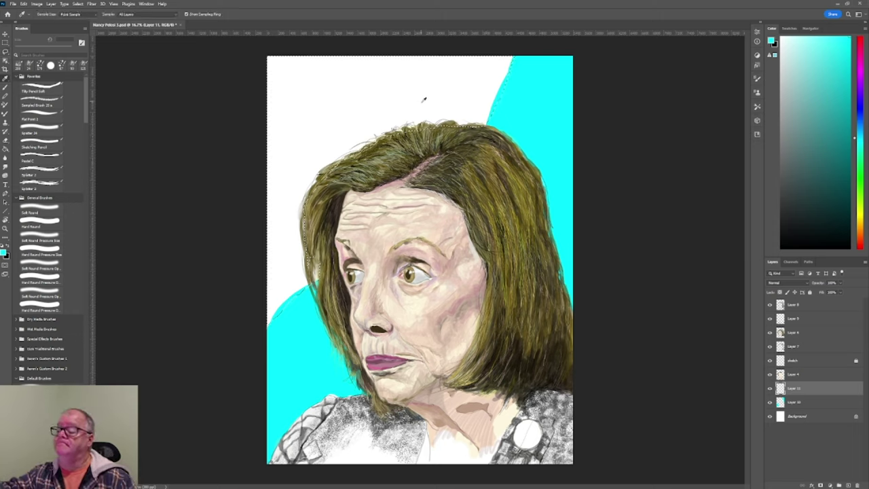
key("b")
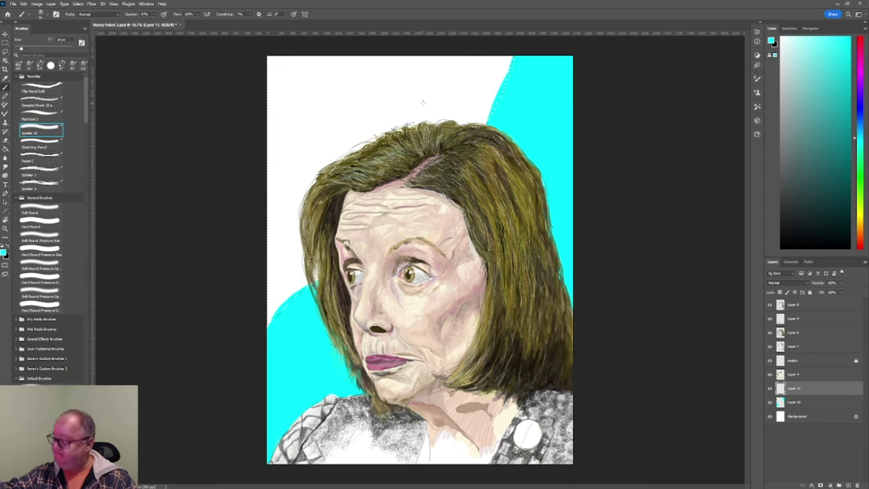
key("g")
left_click(428, 99)
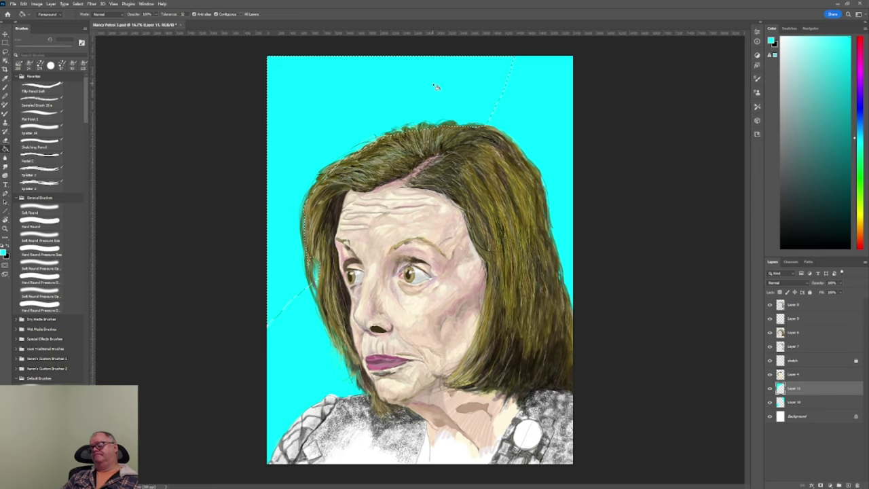
Clear the freehand selection and make the sketch layer active
left_click(436, 87)
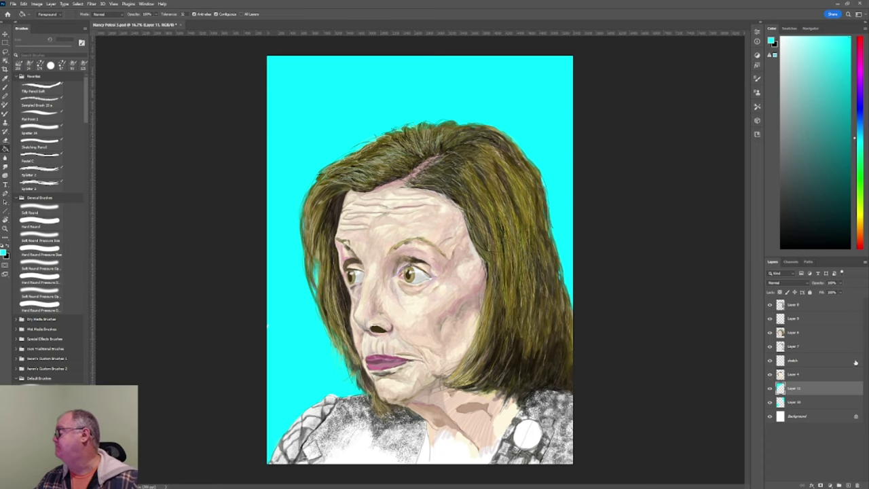
left_click(815, 360)
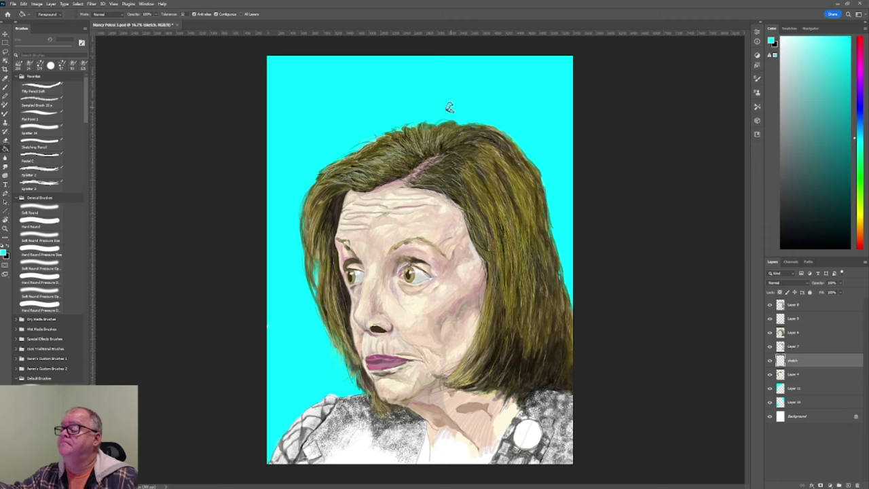
Make Layer 11, the cyan fill layer, the active layer
left_click(799, 389)
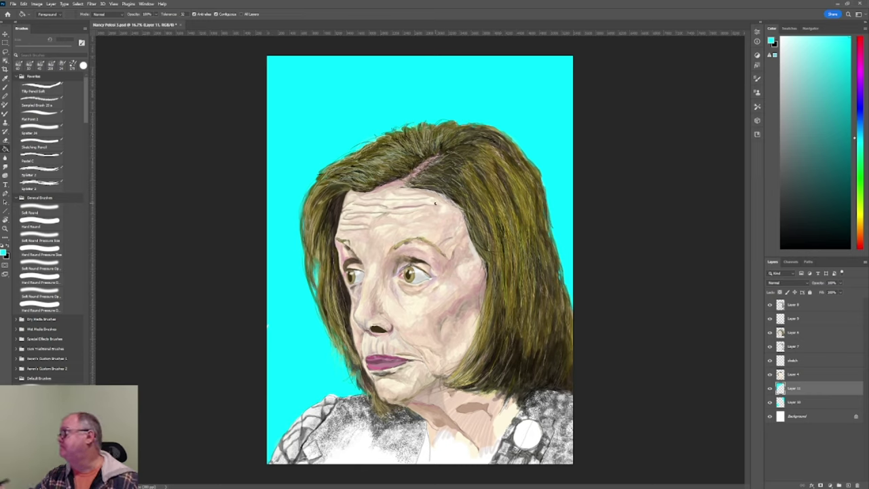
Hide and reshow every layer in turn, top layer down to Layer 10, comparing contributions
left_click(771, 335)
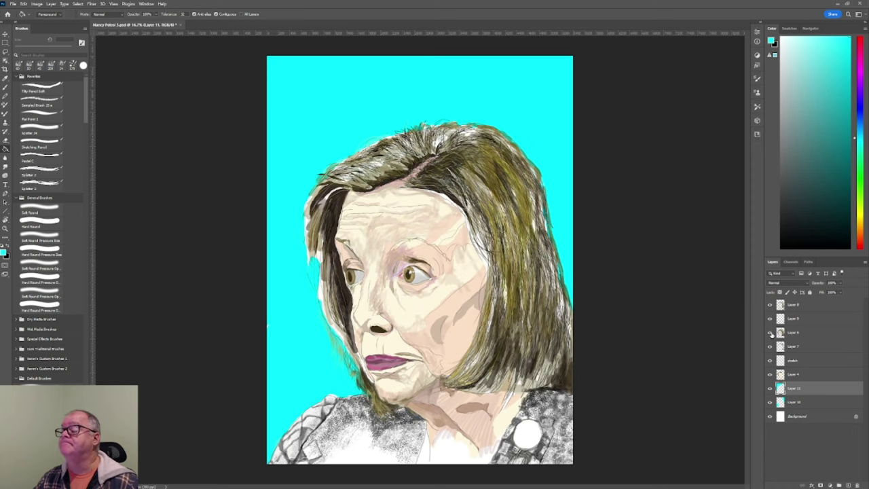
left_click(771, 333)
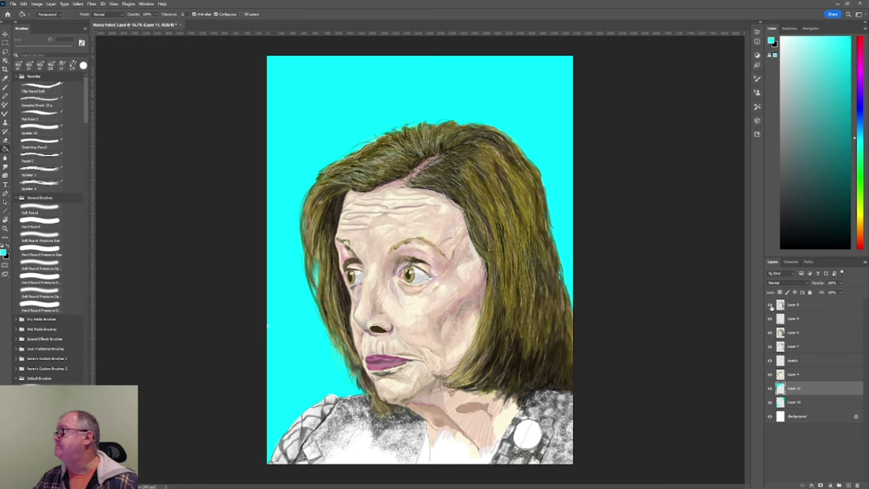
left_click(771, 306)
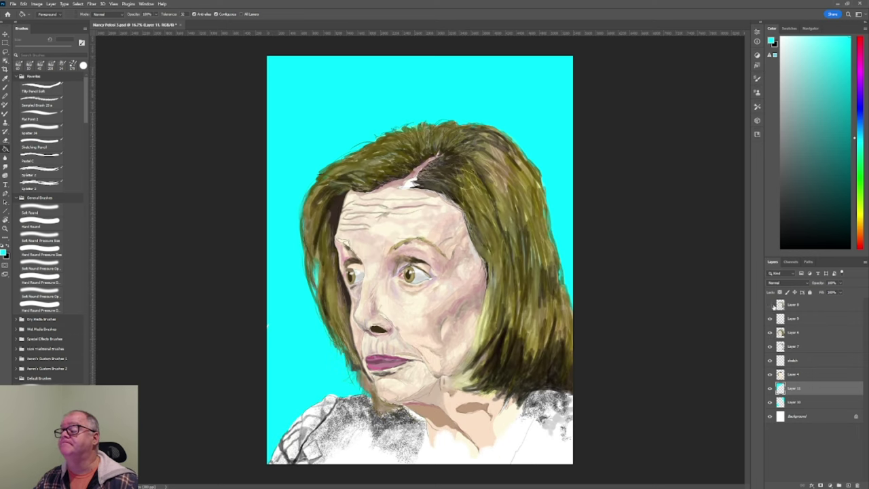
left_click(772, 305)
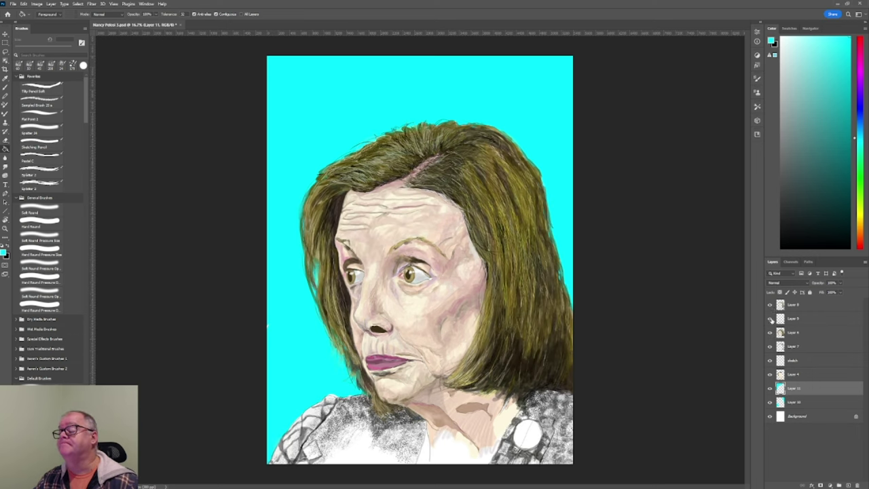
left_click(771, 319)
left_click(771, 319)
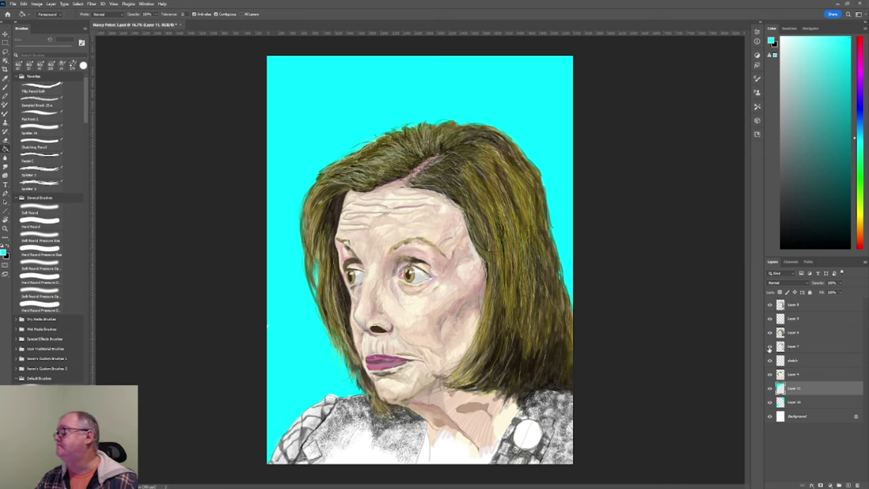
left_click(770, 347)
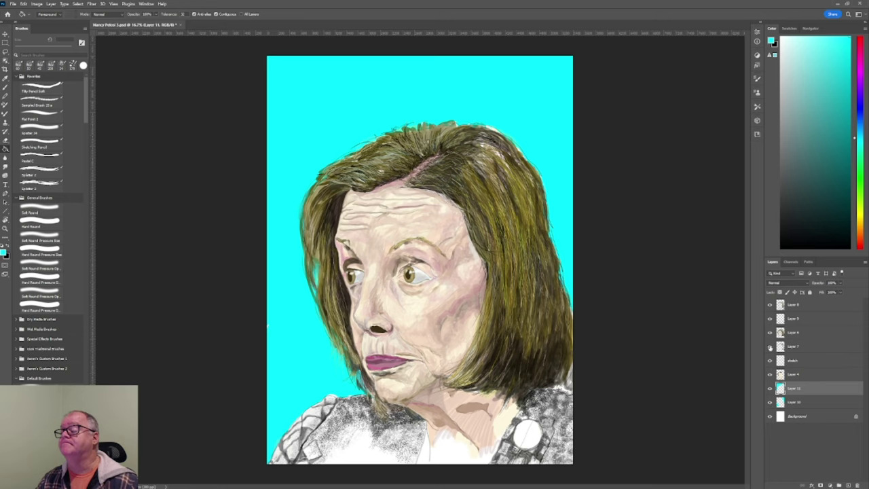
left_click(771, 348)
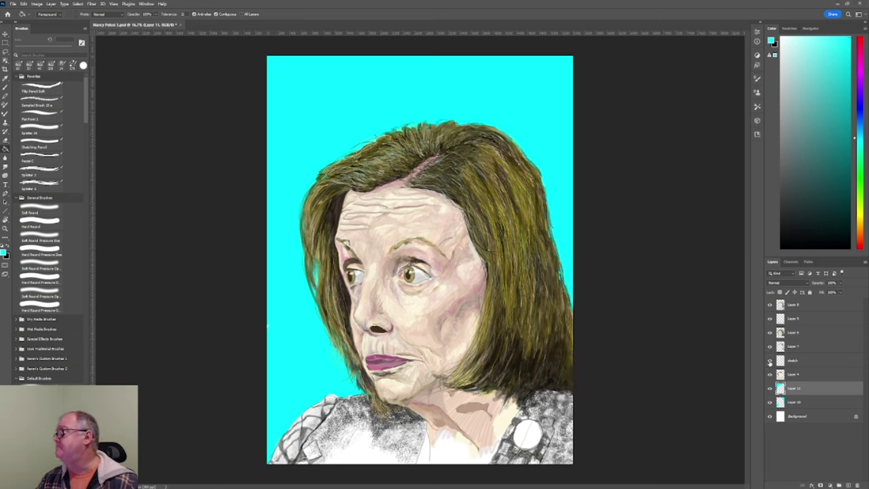
left_click(771, 361)
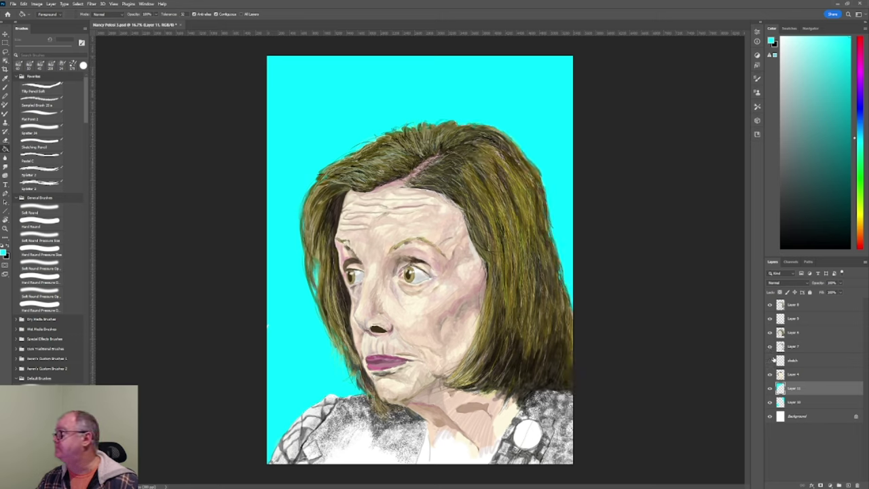
left_click(771, 361)
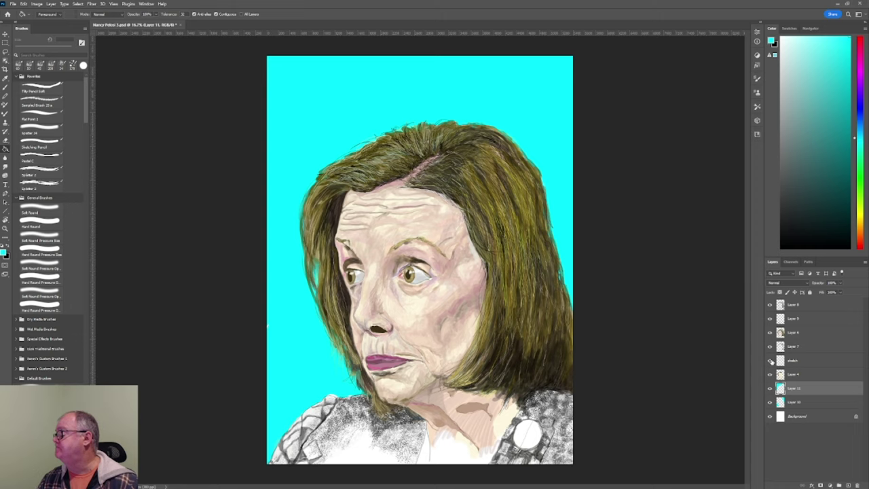
left_click(771, 374)
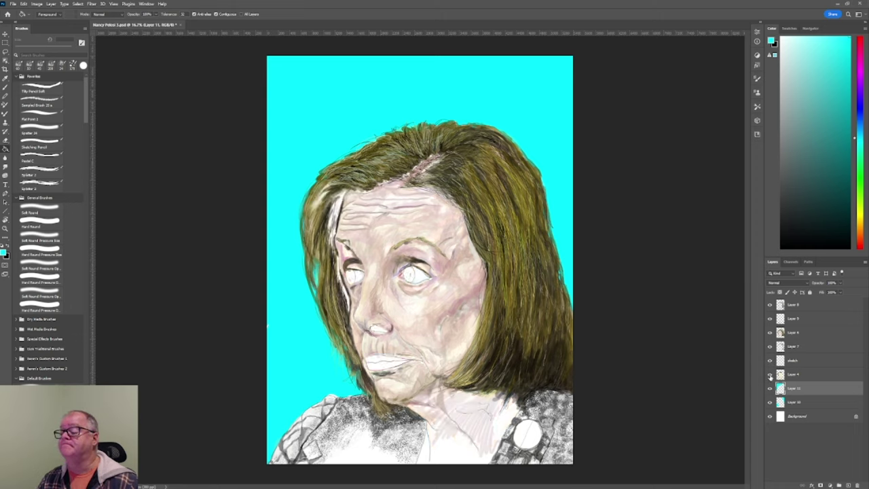
left_click(770, 375)
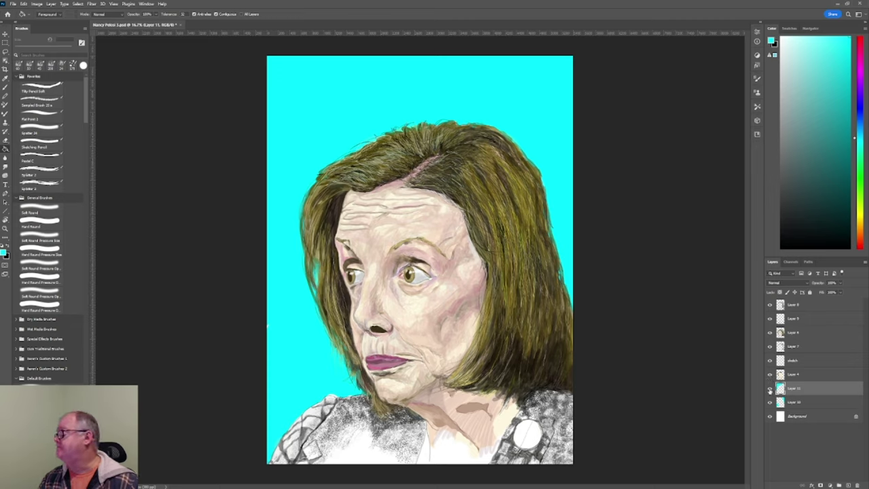
left_click(771, 389)
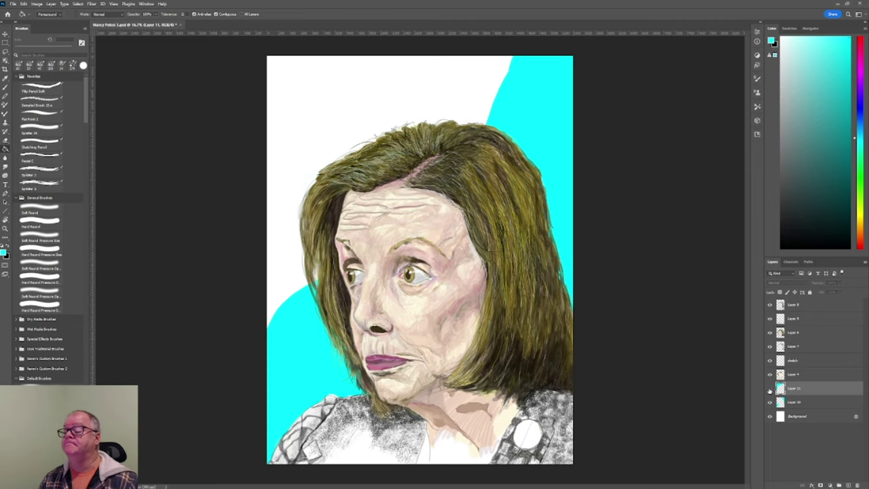
left_click(770, 389)
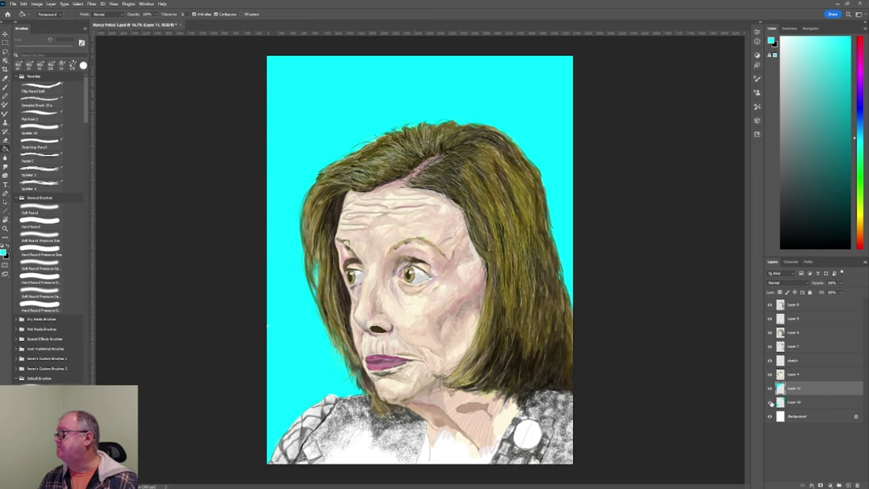
left_click(770, 402)
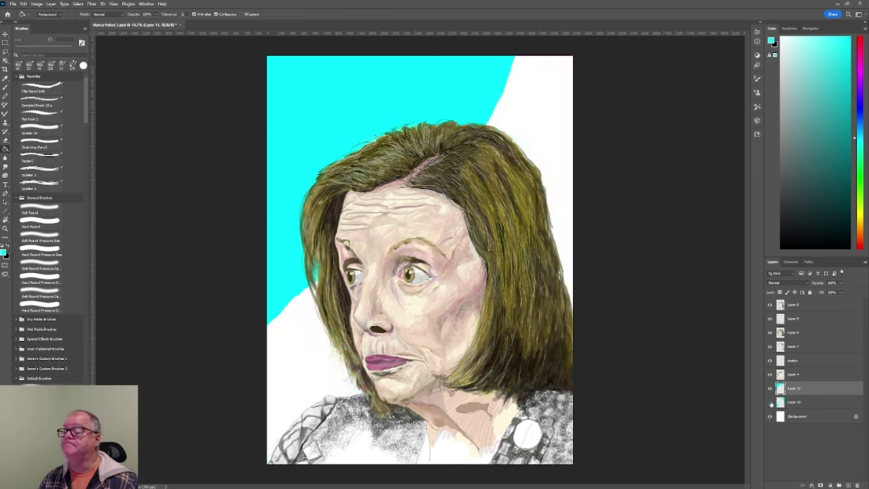
left_click(770, 403)
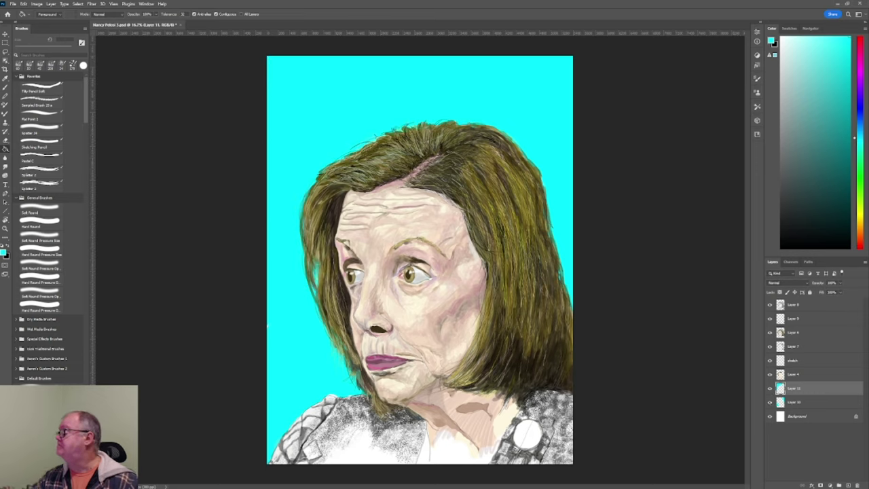
Recheck the collar, pin and face layers, then make Layer 6 the active layer
left_click(771, 306)
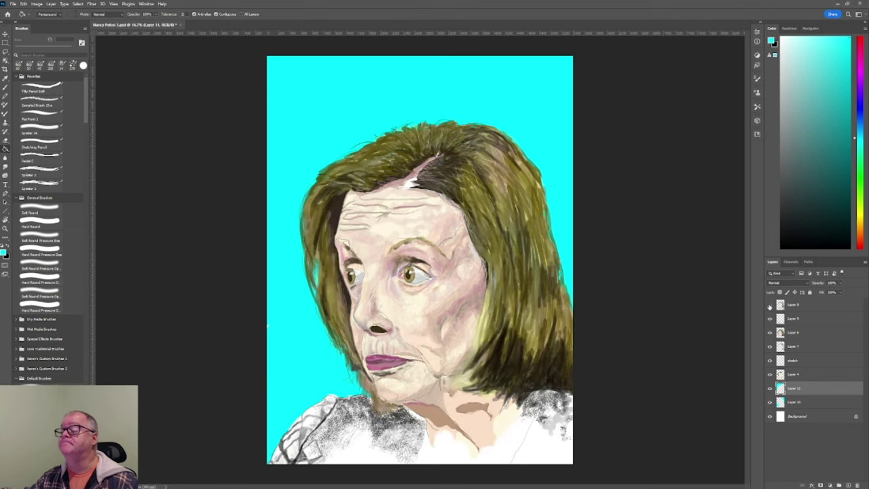
left_click(770, 306)
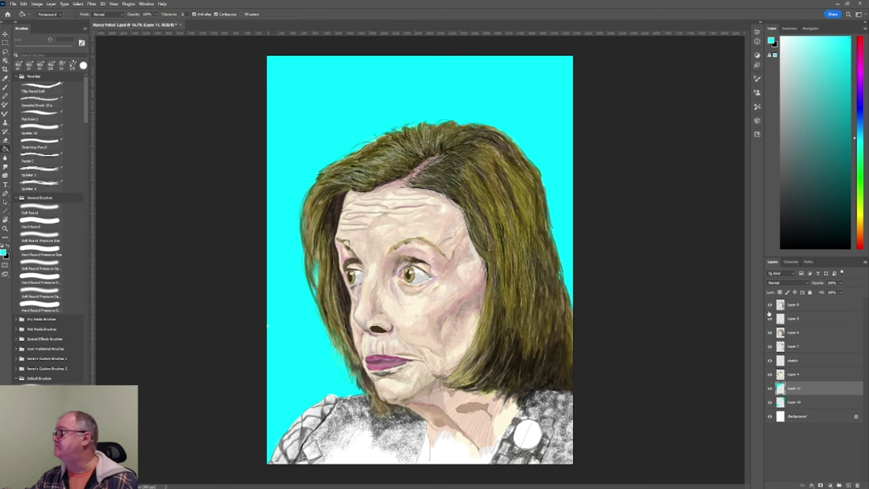
left_click(770, 319)
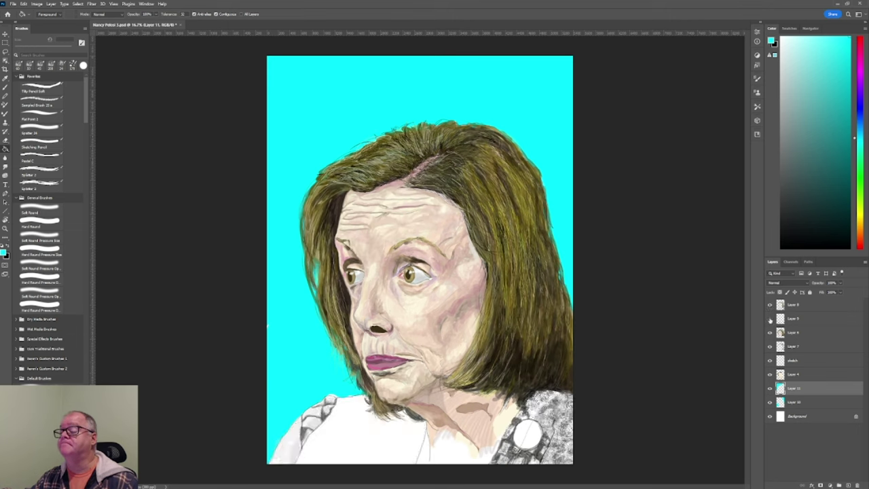
left_click(770, 319)
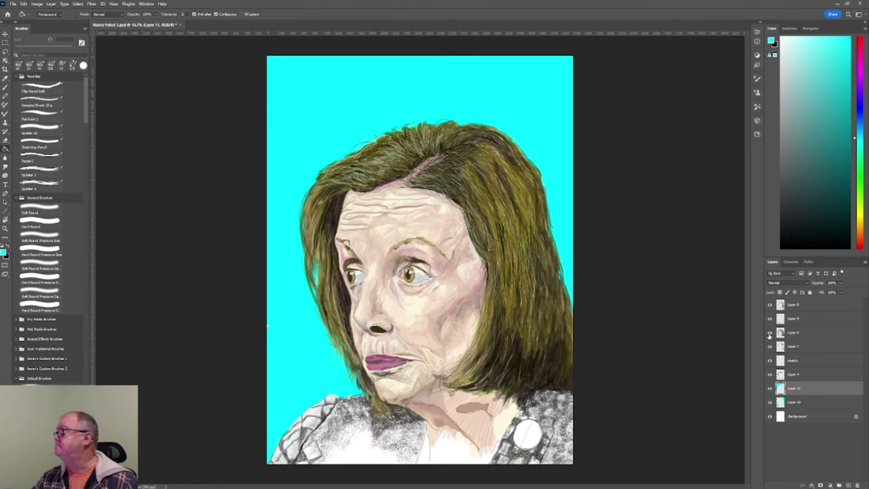
left_click(770, 333)
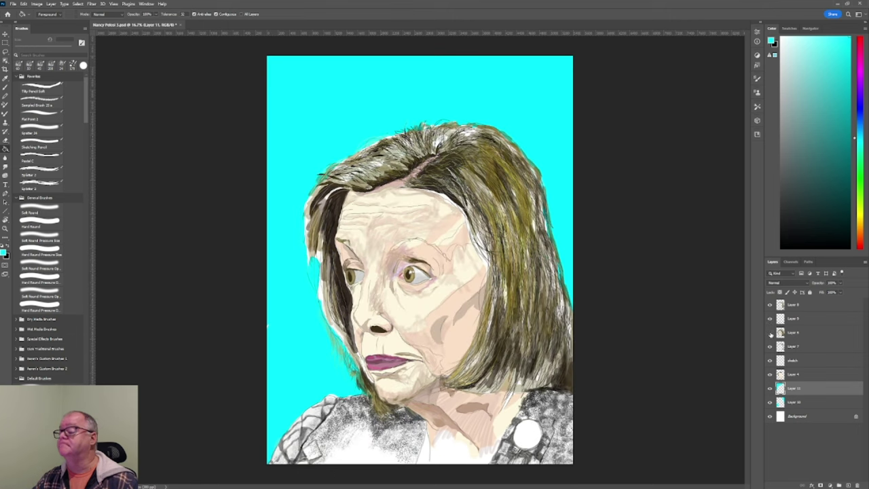
left_click(770, 333)
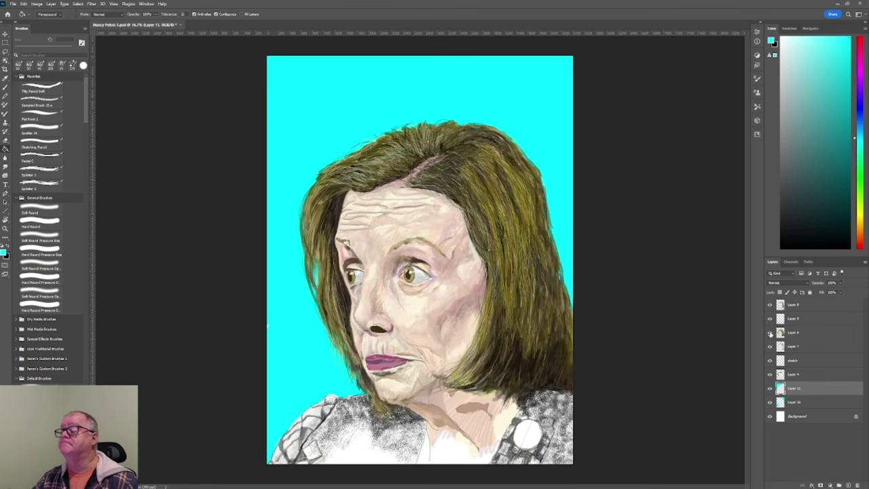
left_click(806, 333)
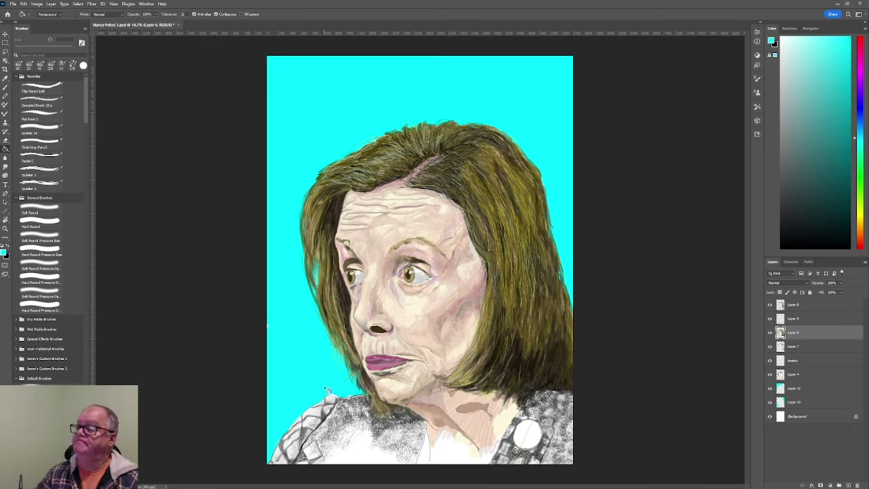
Switch to the Brush tool and sample a brown colour from near the neck
key("b")
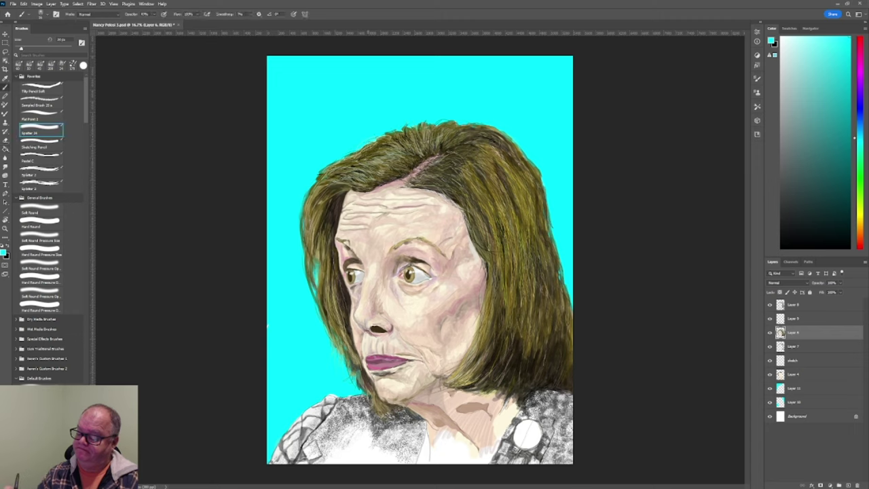
left_click(369, 400, "alt")
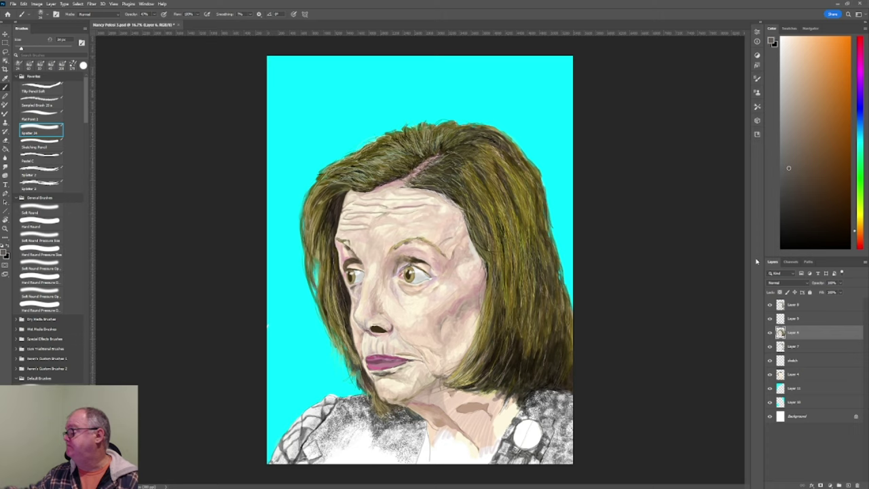
Set the paint colour to black in the Color panel
left_click(781, 216)
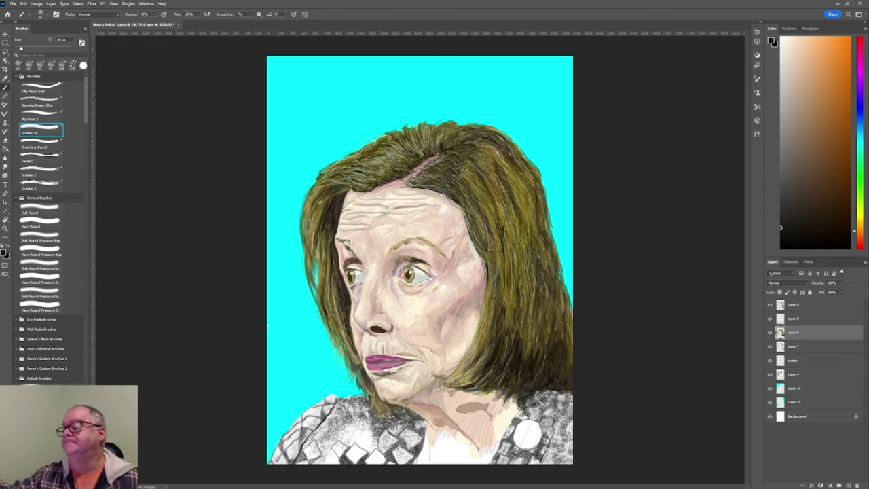
Sample a light skin colour, lasso the chest below the neck and fill it with cream
key("i")
left_click(399, 191)
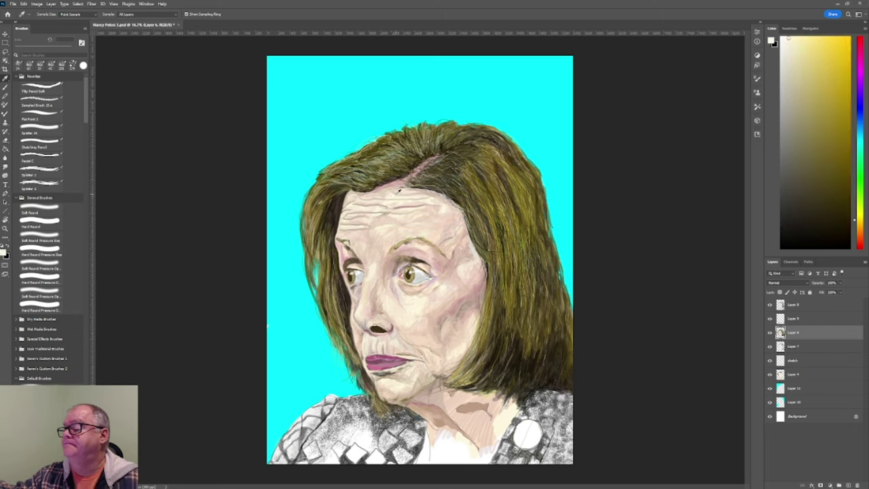
key("b")
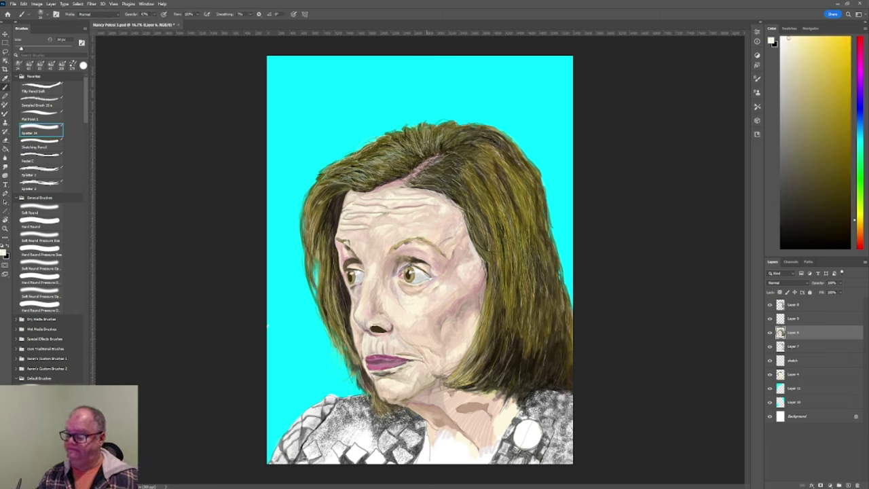
key("l")
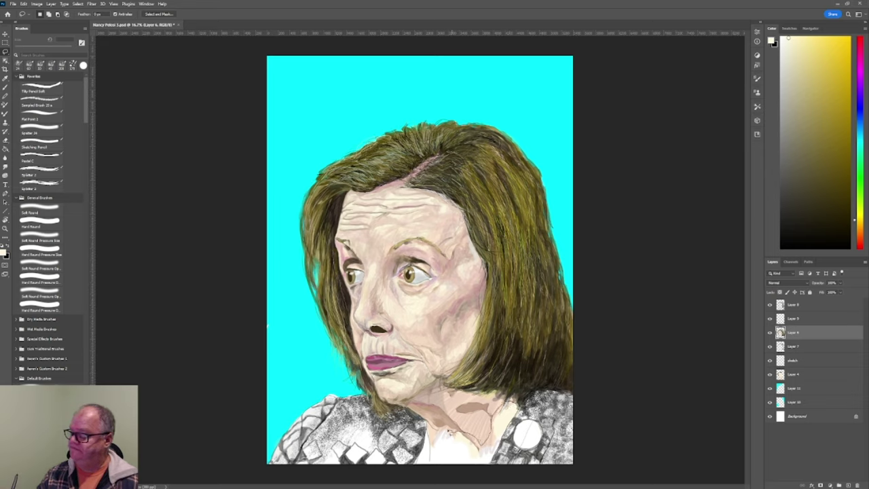
left_click_drag(438, 433, 441, 432)
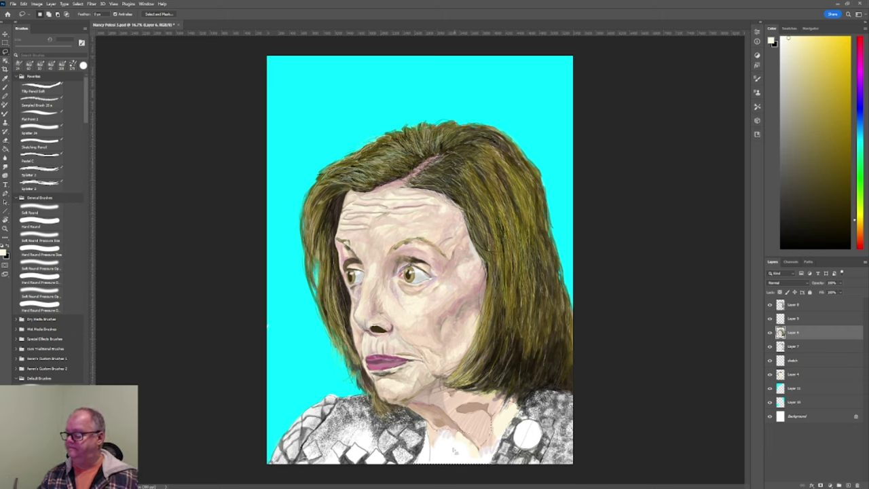
key("g")
left_click(449, 461)
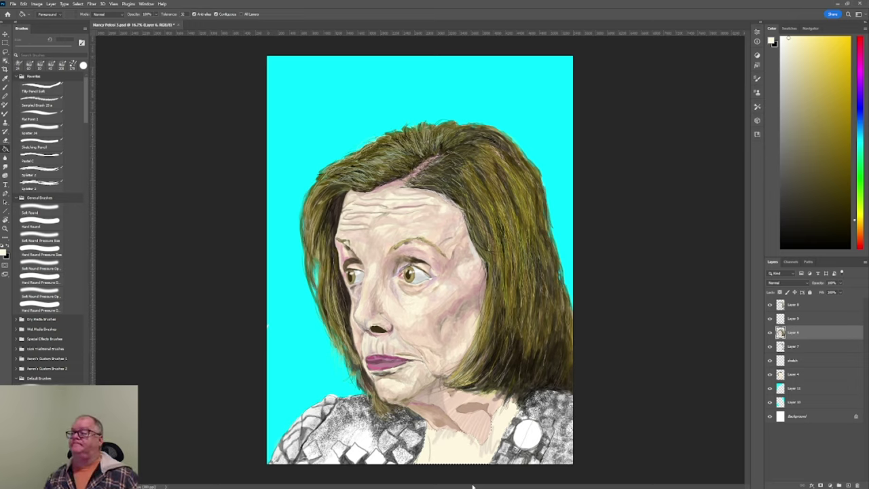
Sample several skin tones from the portrait and enlarge the spatter brush
key("i")
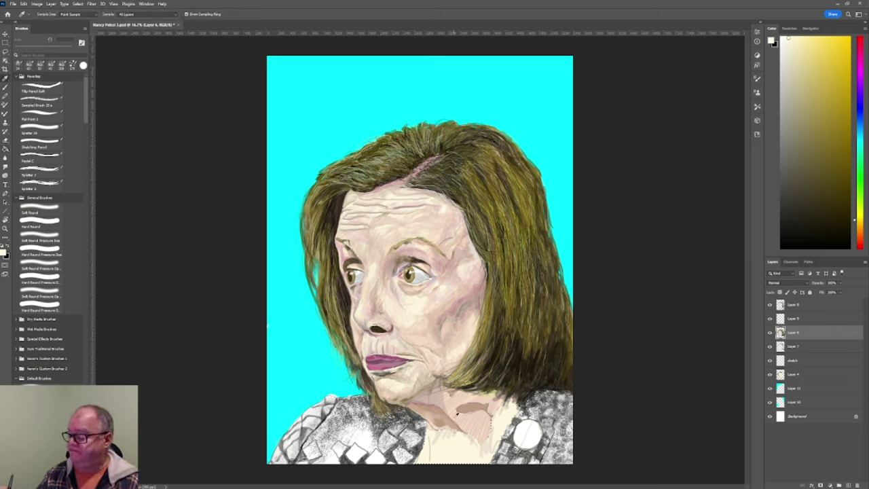
left_click(470, 398)
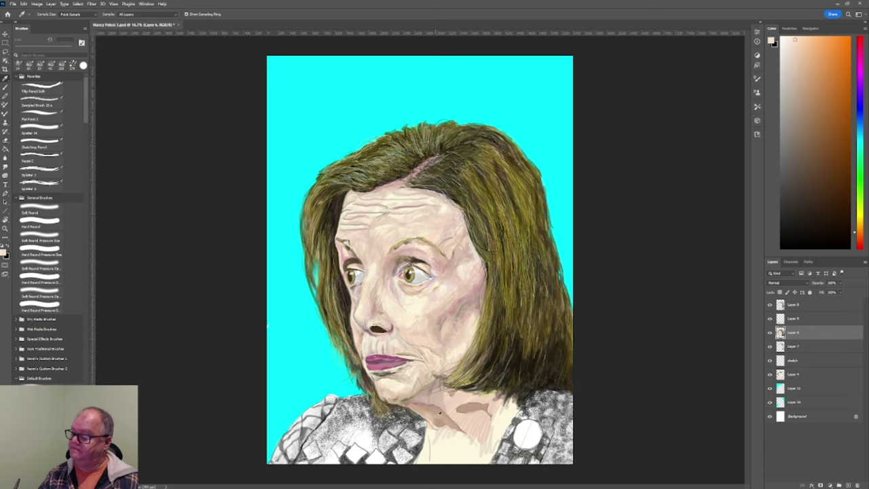
left_click(435, 413)
key("b")
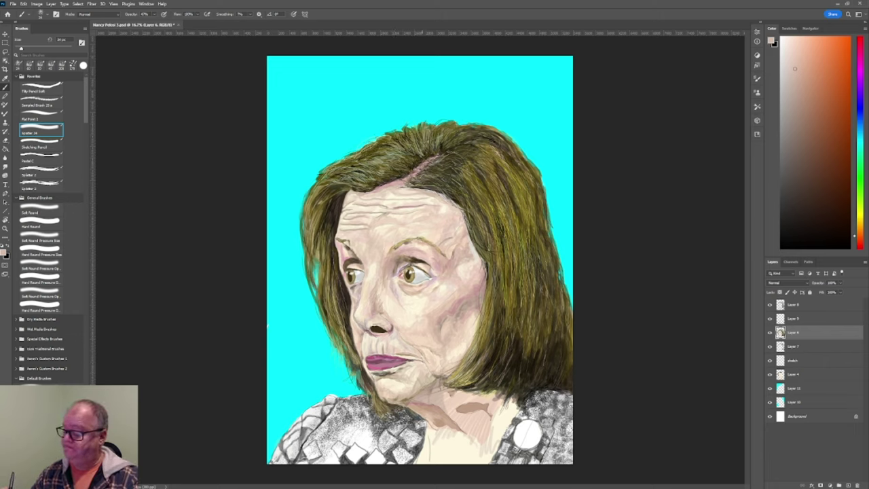
key("bracketright")
key("bracketright")
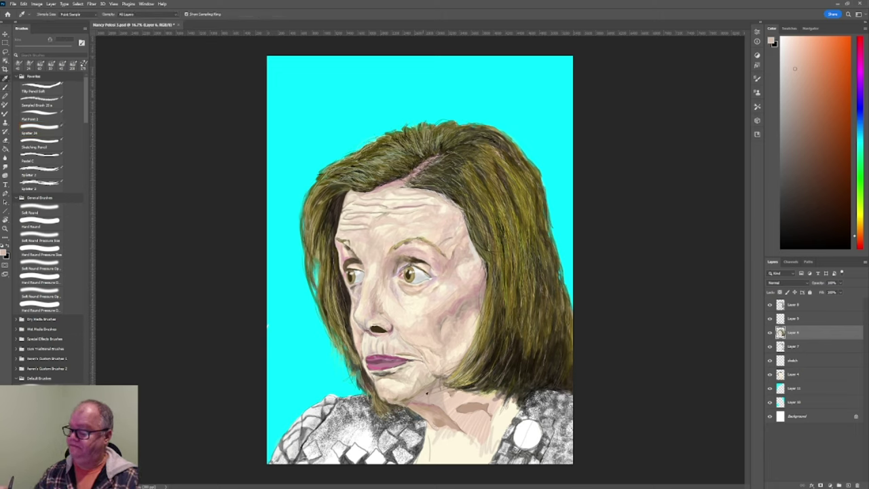
left_click(432, 389, "alt")
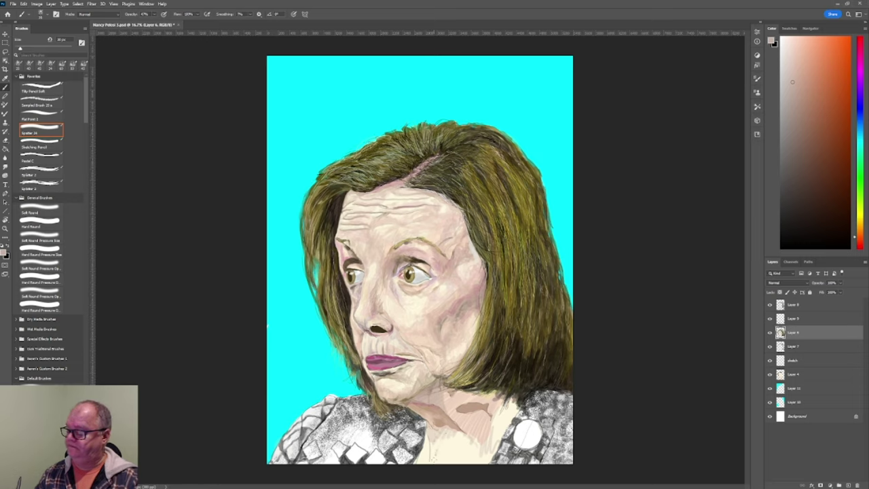
Enlarge the Spatter 24 brush slightly and hatch short darker marks along the chest's neckline
key("bracketright")
key("bracketright")
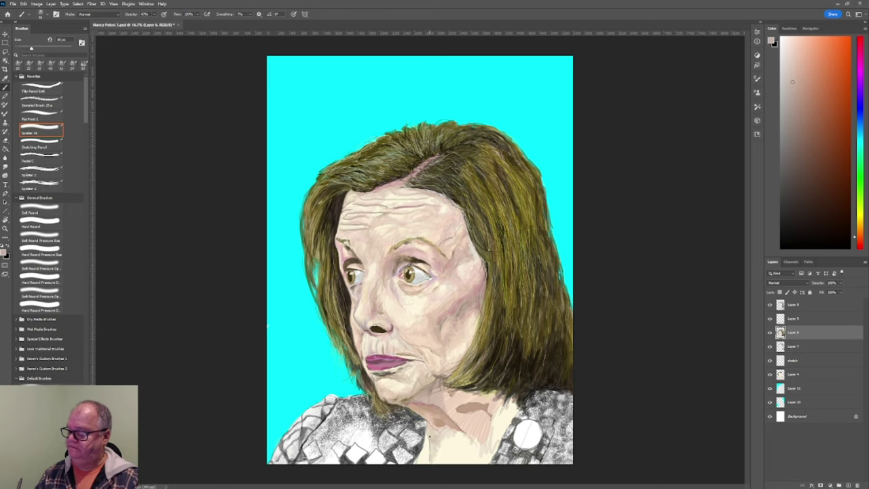
mouse_move(440, 447)
left_mouse_down()
mouse_move(453, 429)
mouse_move(436, 456)
mouse_move(444, 456)
left_mouse_up()
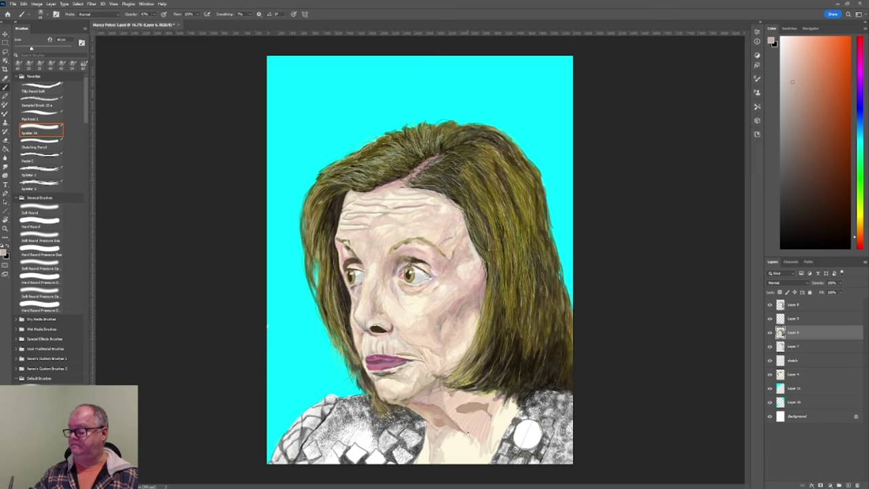
left_click_drag(474, 440, 486, 461)
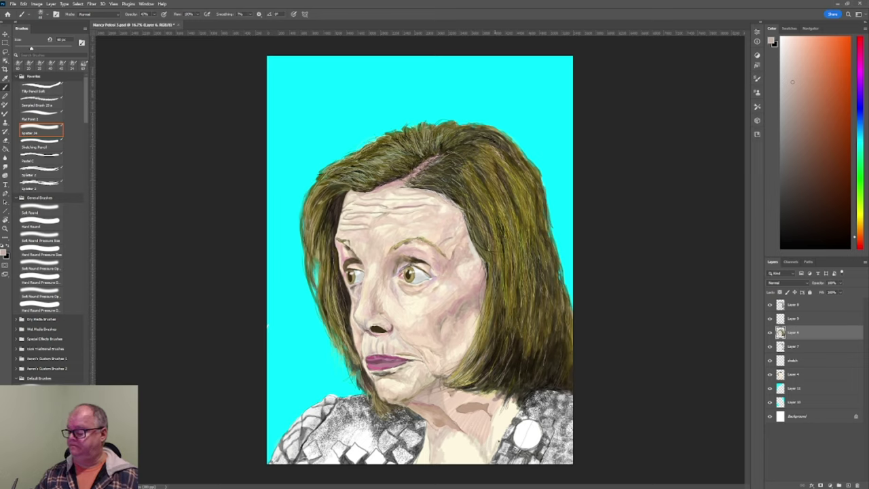
left_click_drag(491, 416, 497, 434)
mouse_move(504, 413)
left_mouse_down()
mouse_move(503, 432)
mouse_move(517, 412)
left_mouse_up()
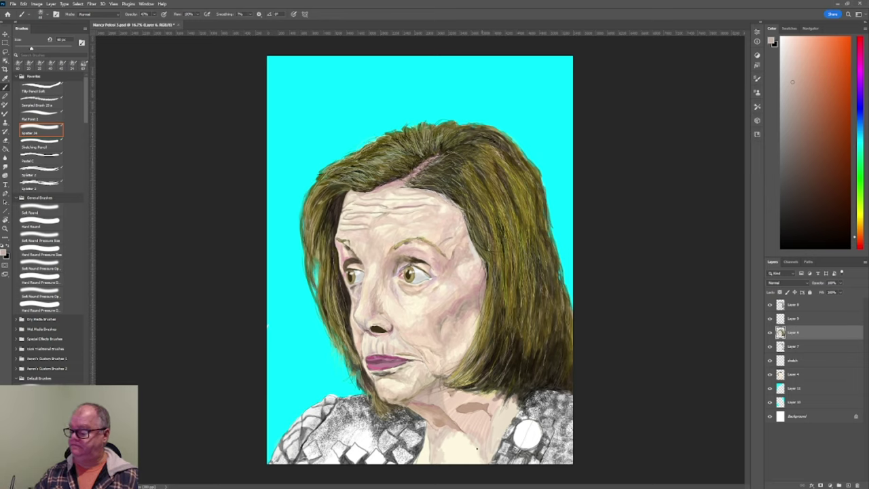
left_click_drag(478, 449, 475, 459)
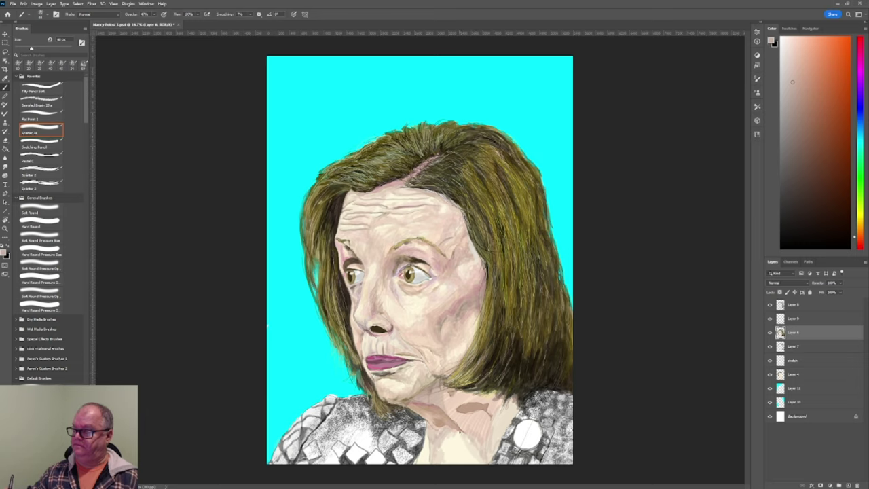
mouse_move(459, 434)
left_mouse_down()
mouse_move(446, 461)
mouse_move(468, 443)
mouse_move(476, 465)
left_mouse_up()
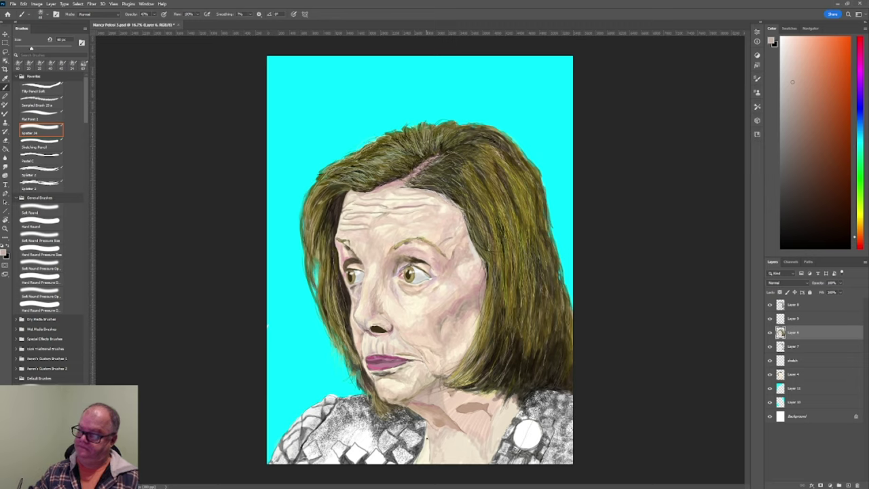
left_click_drag(426, 435, 428, 462)
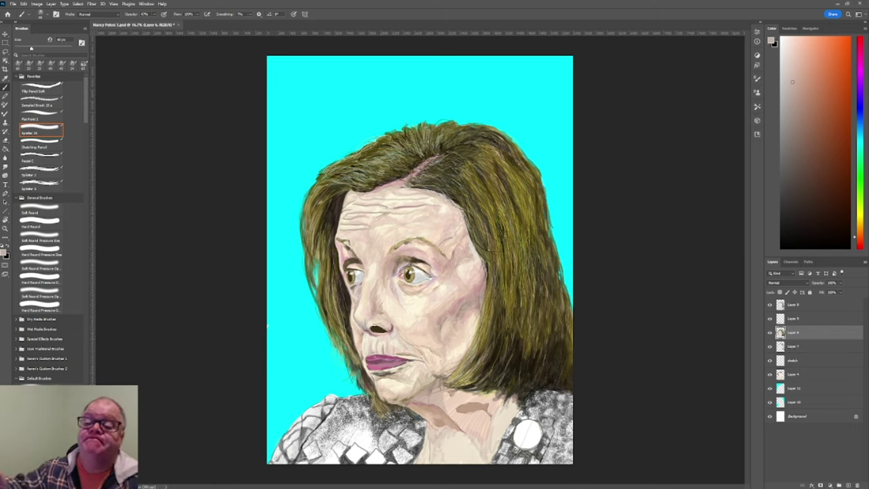
Choose near-white paint with a Hard Round brush, then add empty Layer 12 above Layer 8
left_click(44, 148)
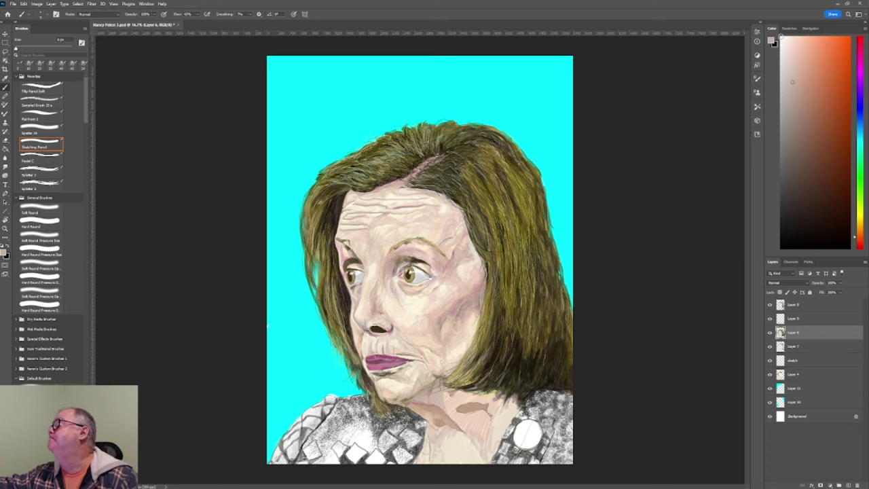
left_click(782, 38)
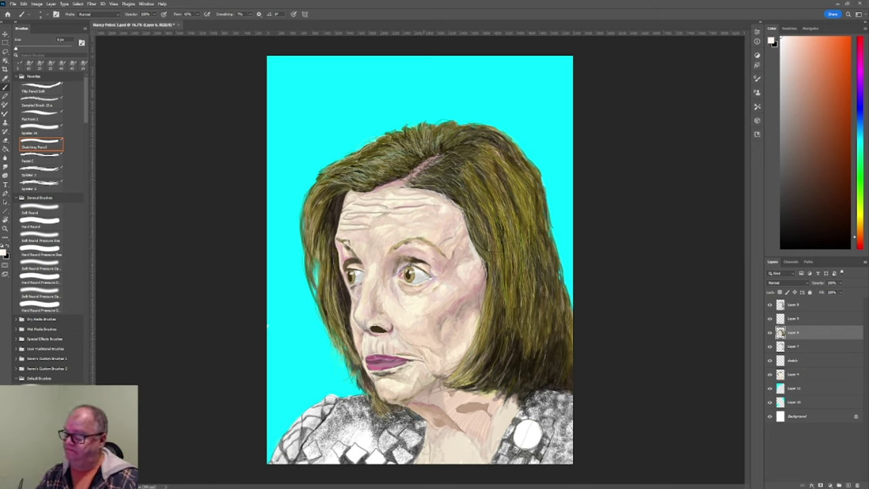
left_click(54, 131)
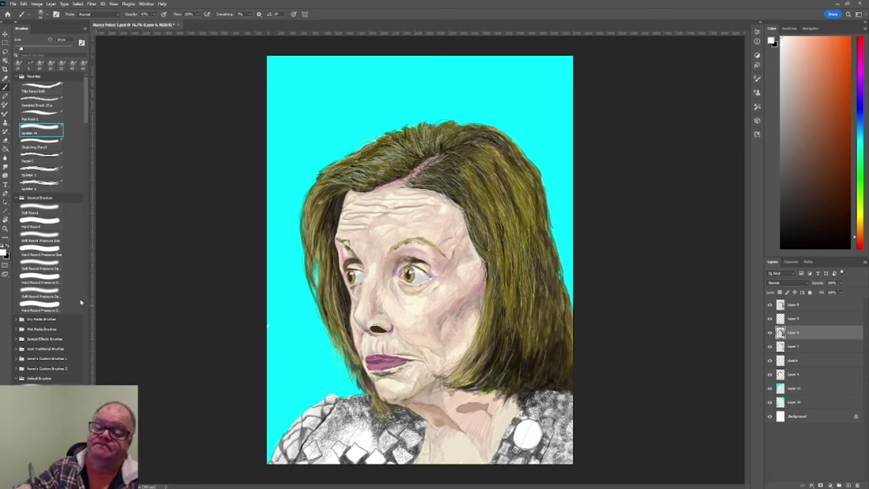
left_click(48, 221)
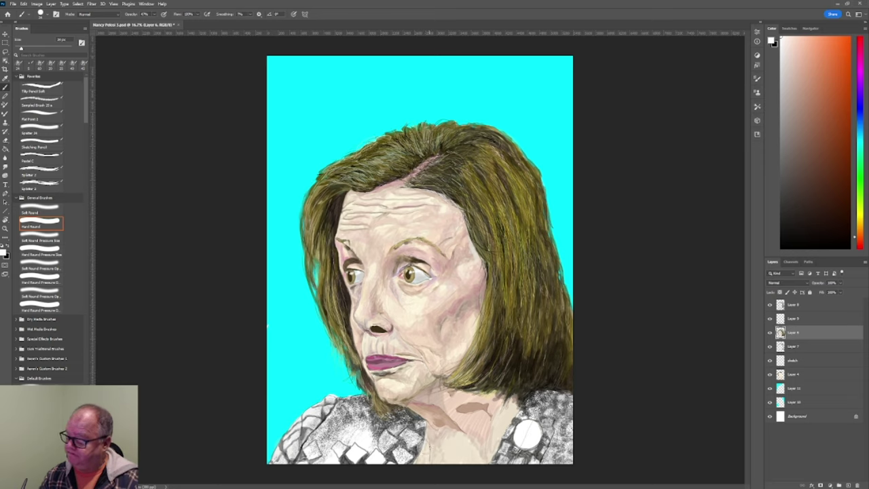
left_click(796, 305)
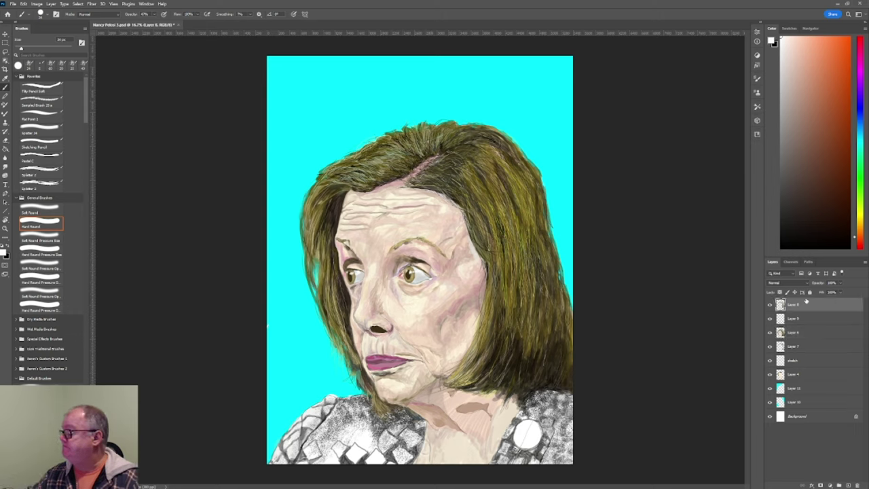
left_click(849, 485)
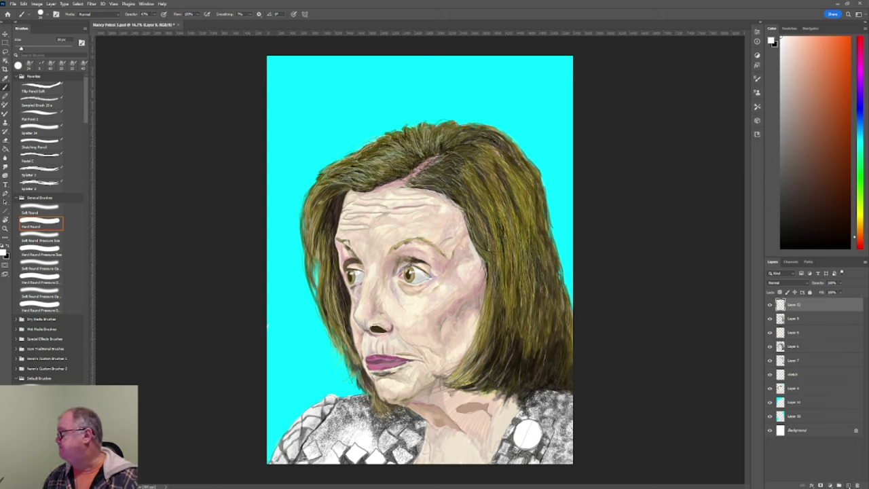
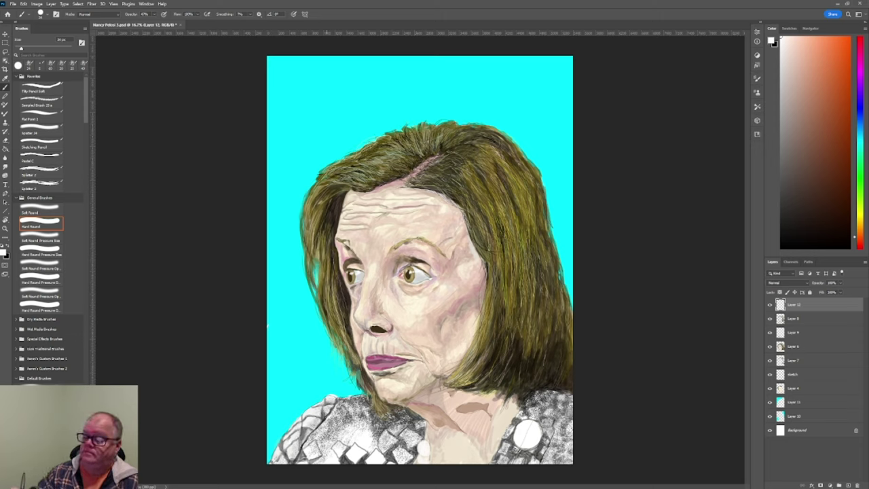
Sample a dark red from the painting with the Eyedropper and return to the Brush
key("i")
left_click(325, 419)
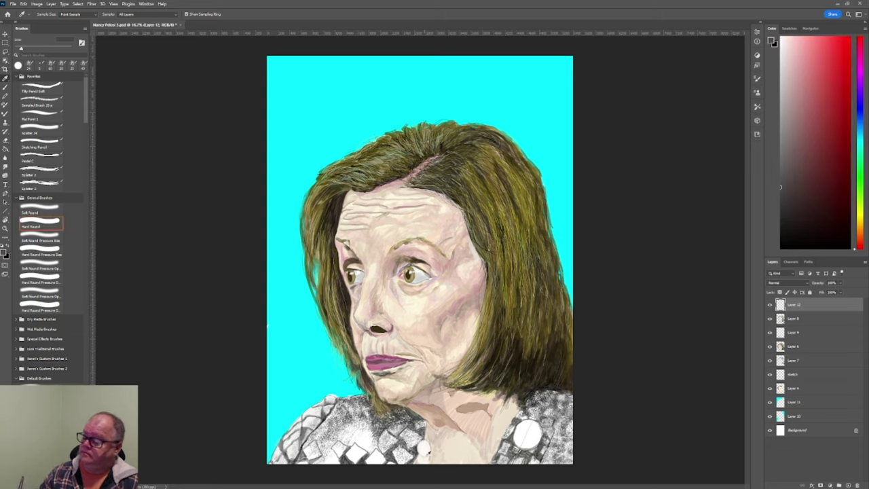
key("b")
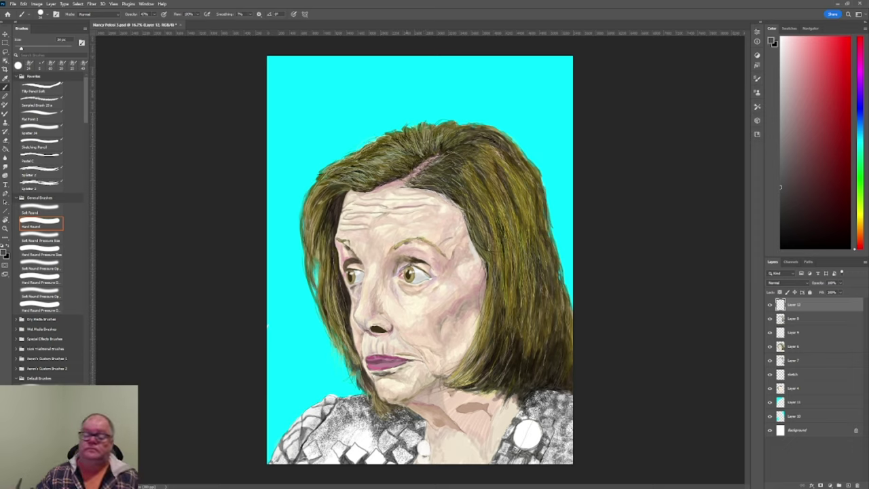
Try the Spatter 24 and Sketching Pencil brushes, set the colour to grey, and reselect Spatter 24
left_click(51, 131)
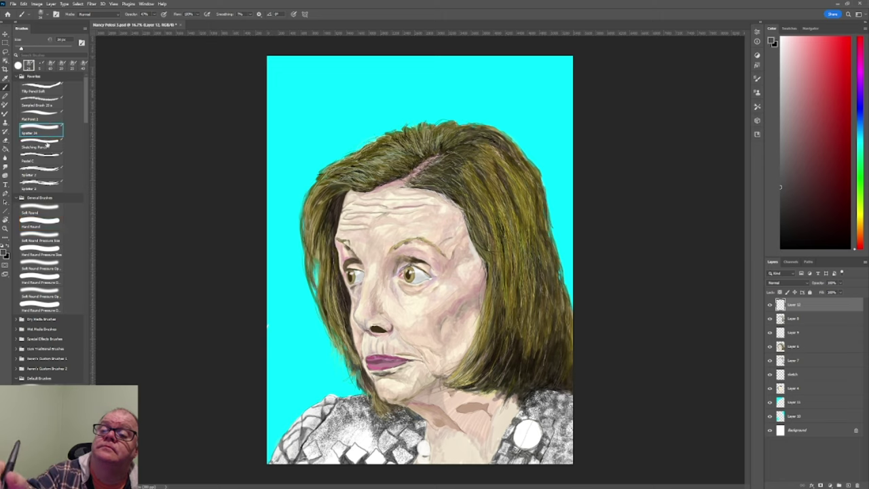
left_click(47, 144)
left_click_drag(781, 237, 772, 257)
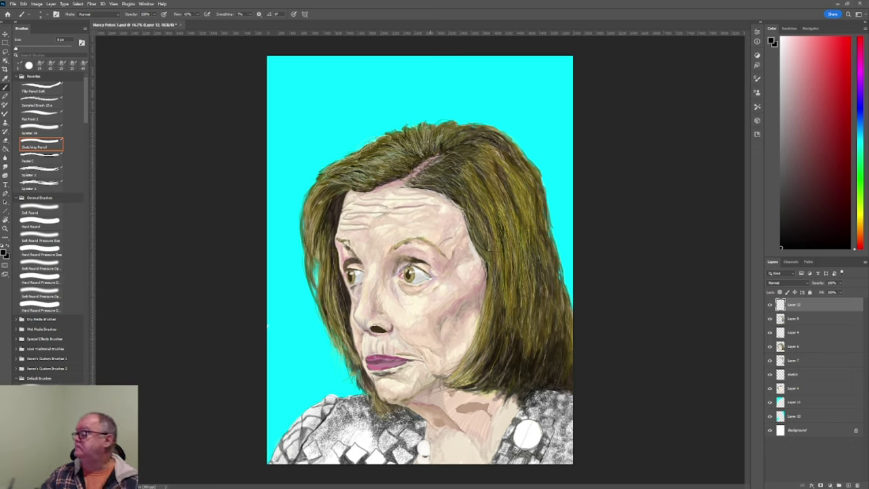
left_click(782, 144)
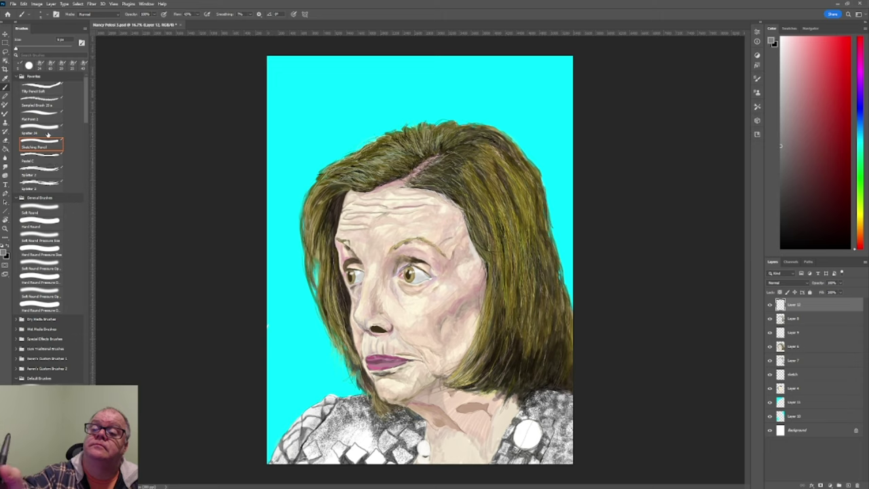
left_click(47, 131)
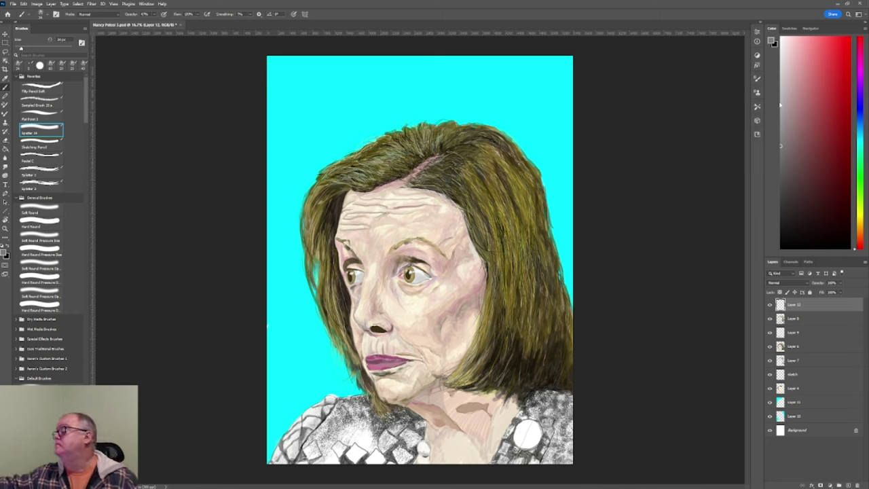
Lighten the paint colour to a pale grey and fine-tune the brush size
left_click(781, 98)
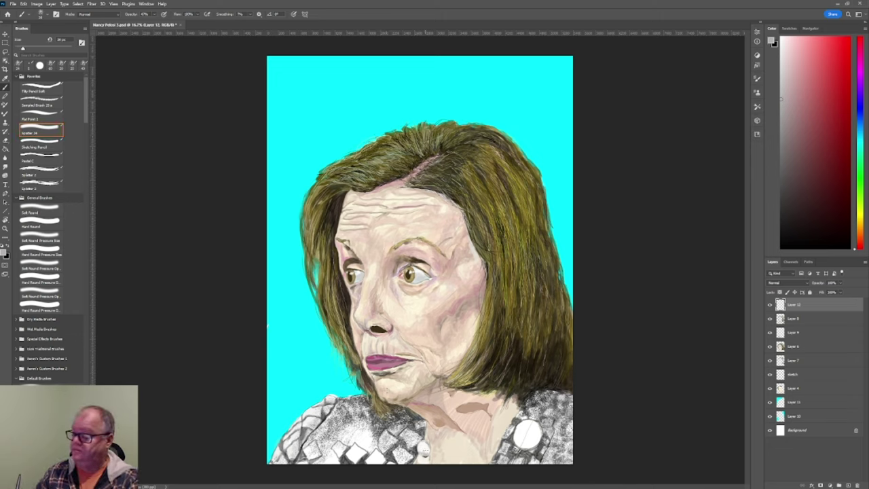
key("bracketright")
key("bracketright")
key("bracketright")
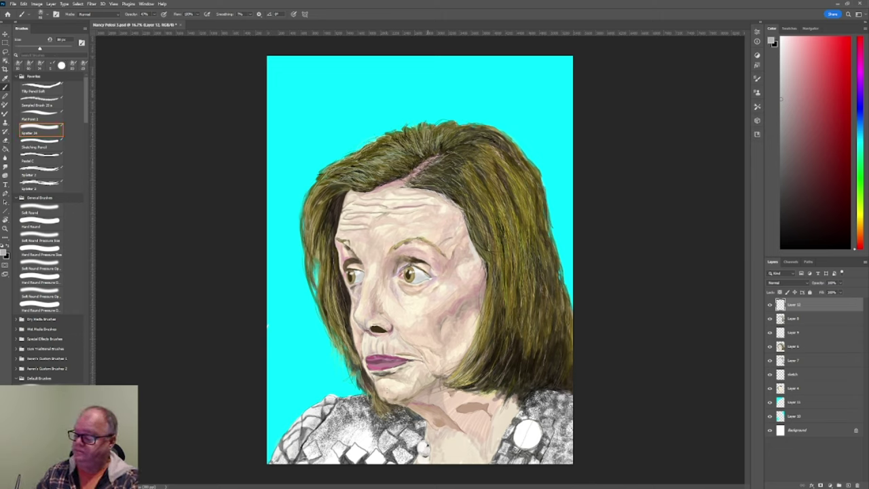
key("bracketright")
key("bracketright")
key("bracketleft")
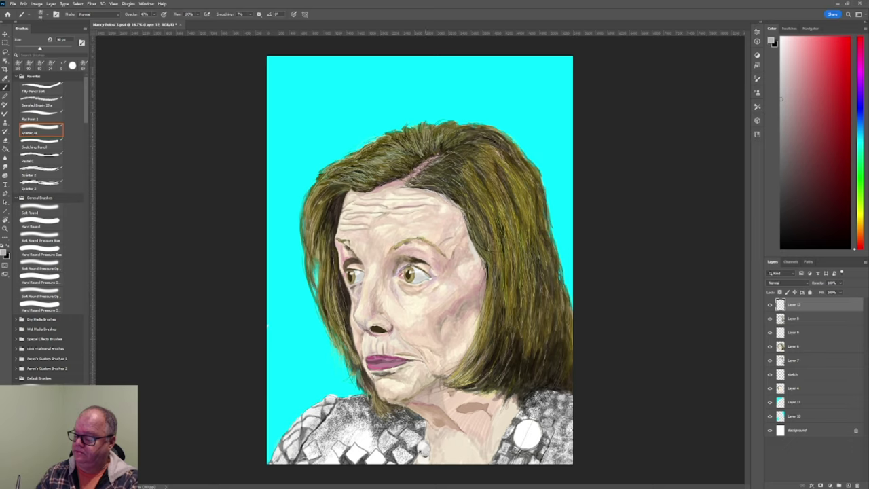
key("bracketleft")
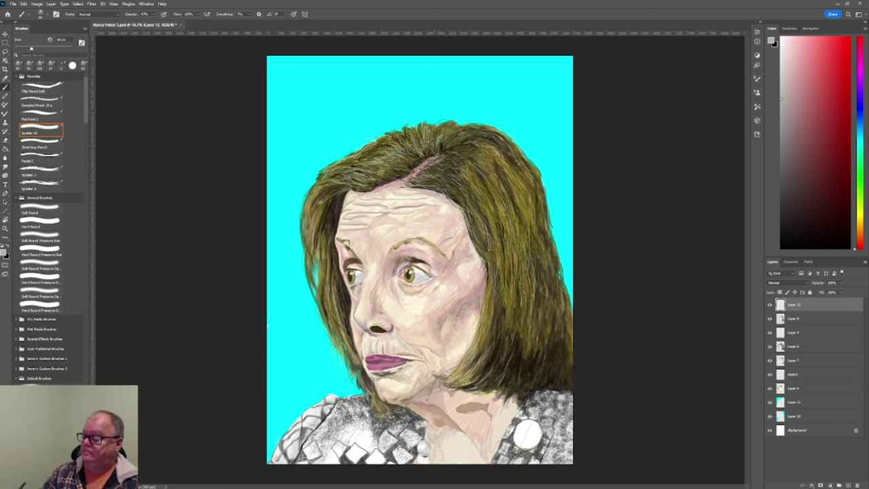
Shrink the Spatter 24 brush slightly and sample a dark brown from the portrait
key("i")
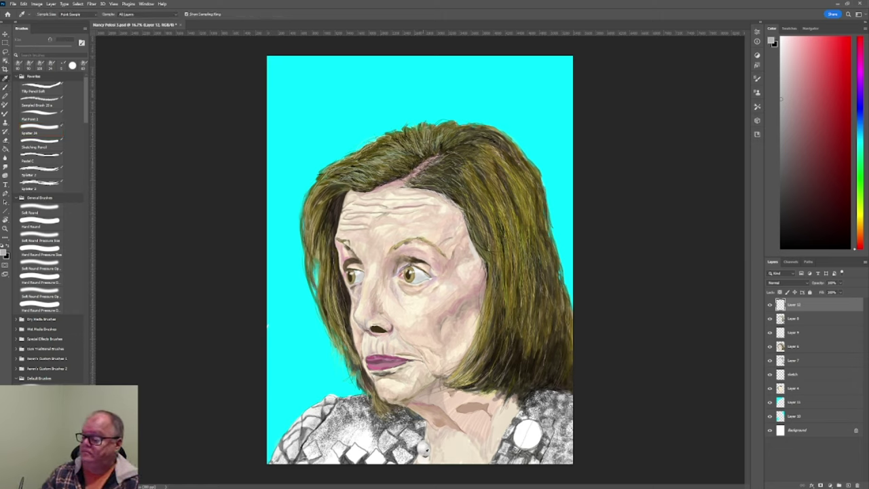
key("b")
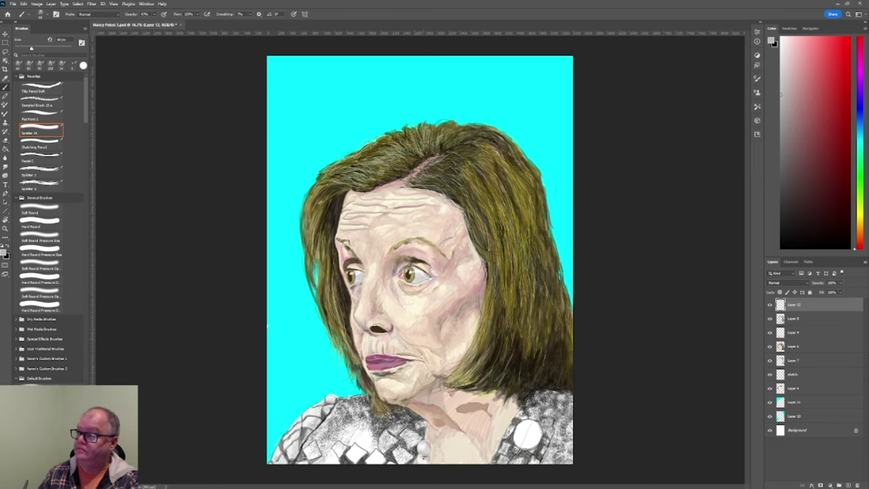
key("bracketleft")
key("i")
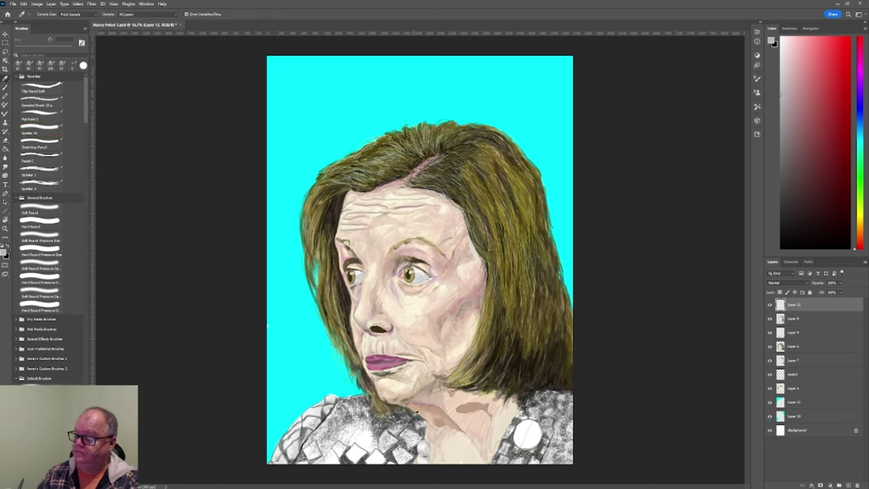
left_click(499, 355)
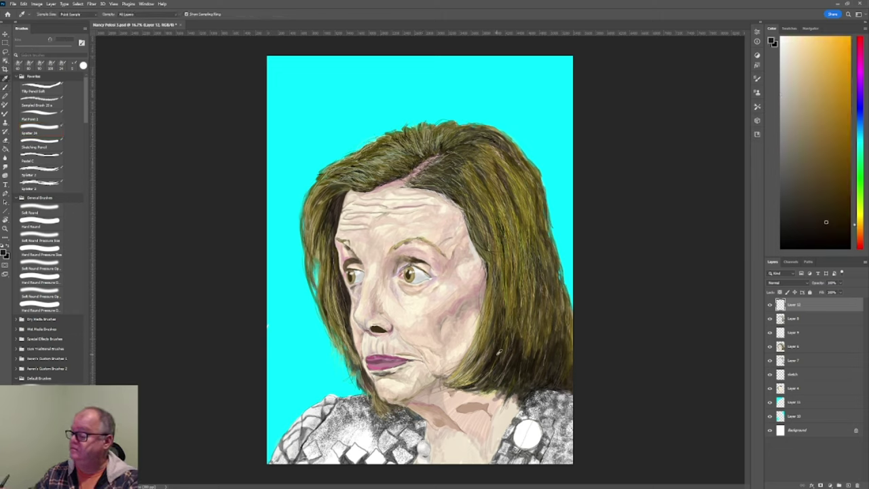
key("b")
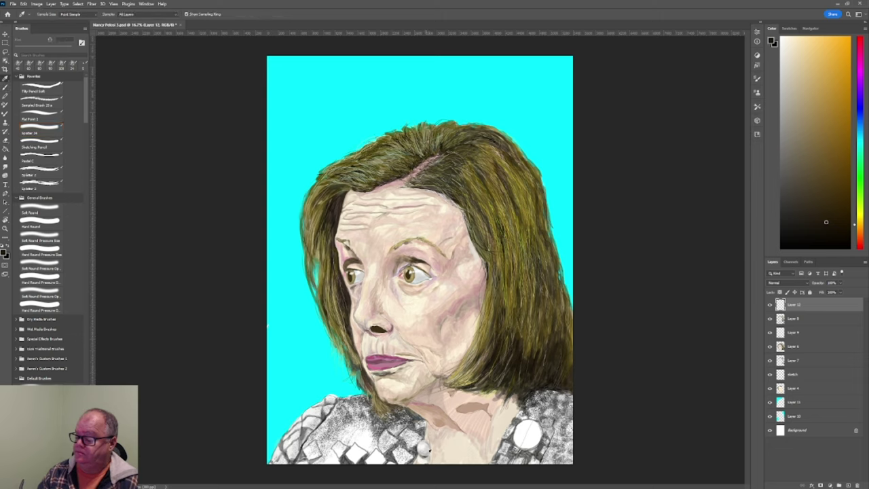
Sample two light pinkish-grey tones from the face, then set the paint colour to black
left_click(427, 451, "alt")
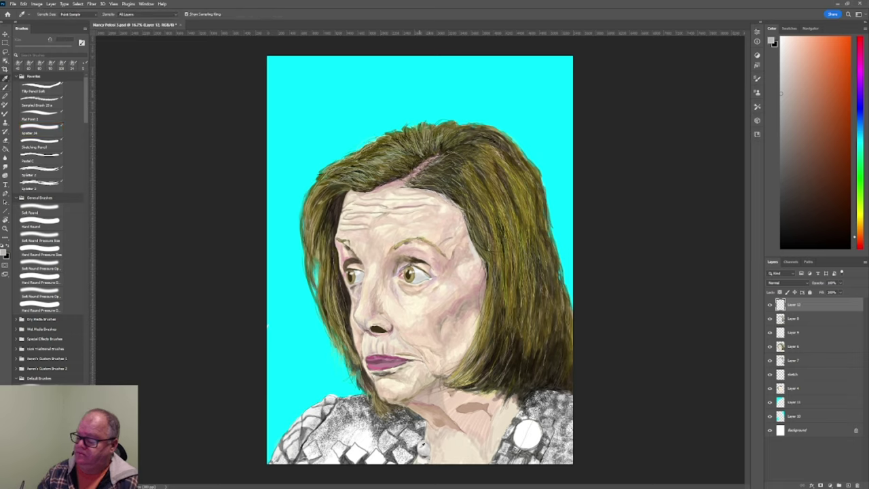
left_click(422, 447, "alt")
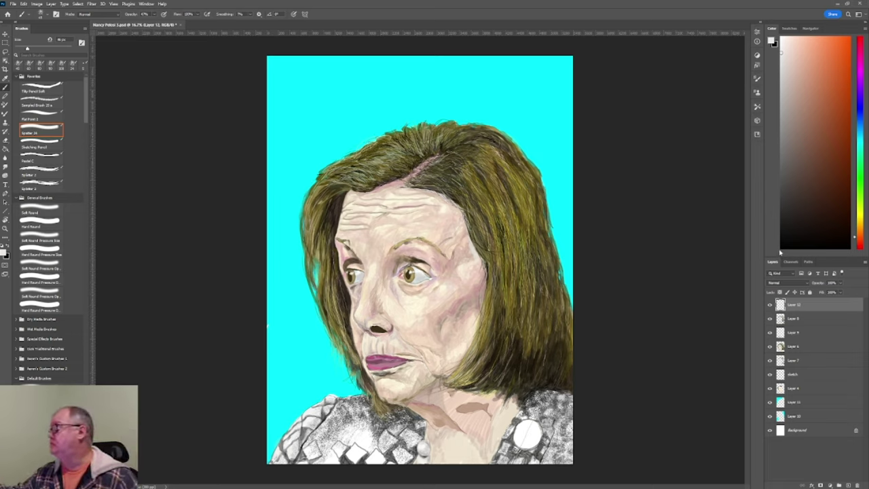
left_click(780, 239)
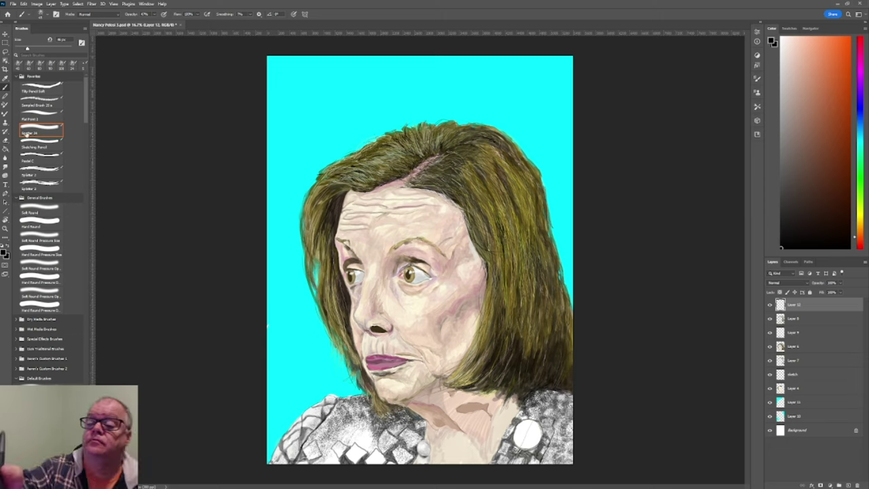
Switch to the Sketching Pencil brush and enlarge it for the hair strands
left_click(46, 147)
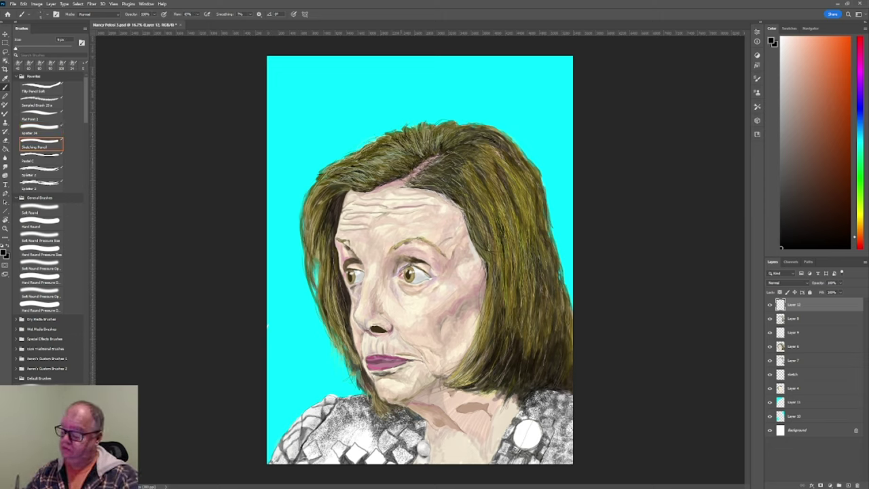
key("bracketright")
key("bracketright")
key("bracketright")
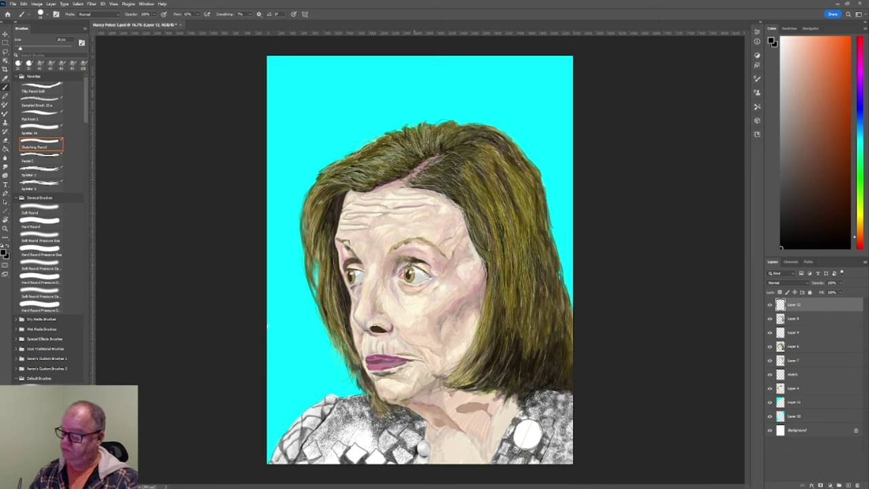
key("bracketright")
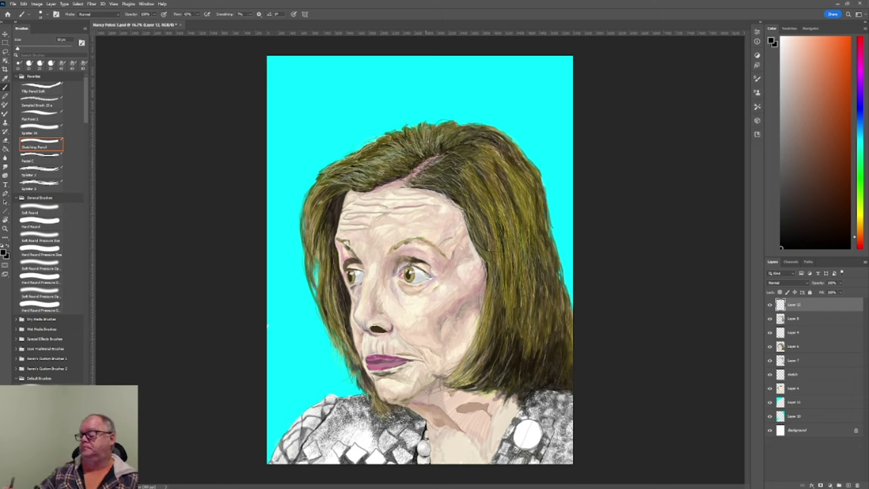
Paint the hair in white and pale greyish-yellow, then sample a near-black from the painting
key("i")
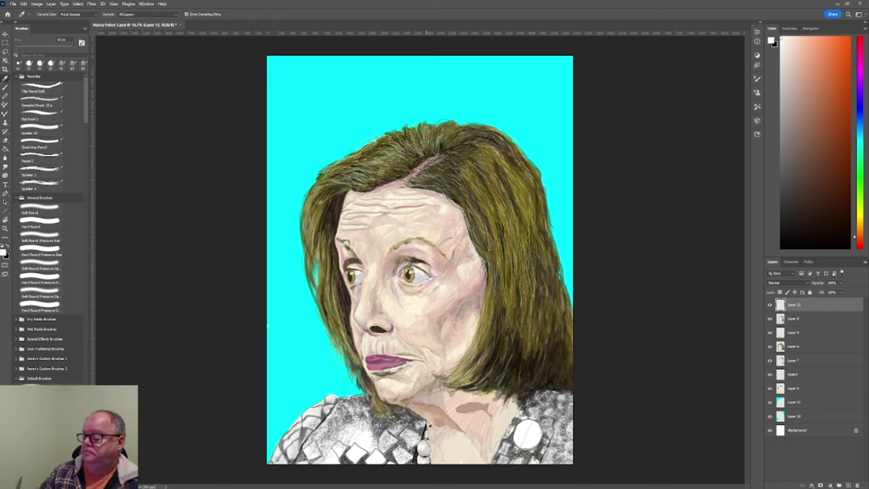
key("x")
key("b")
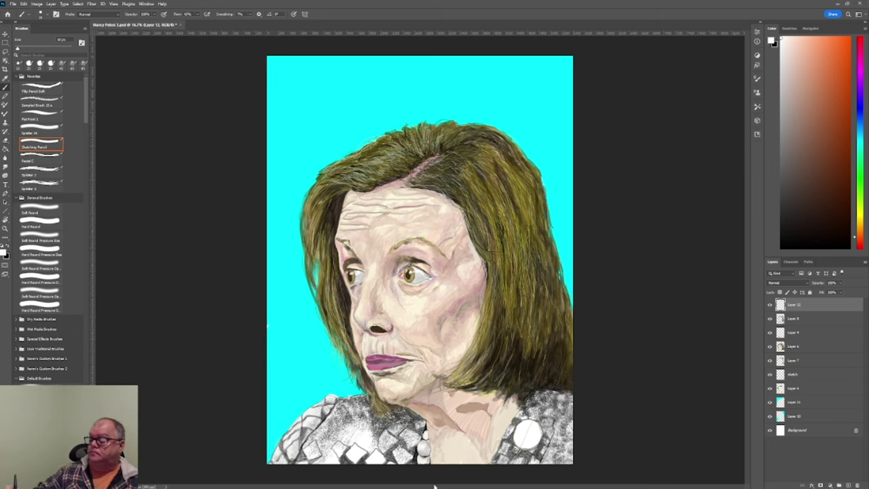
left_click(427, 451, "alt")
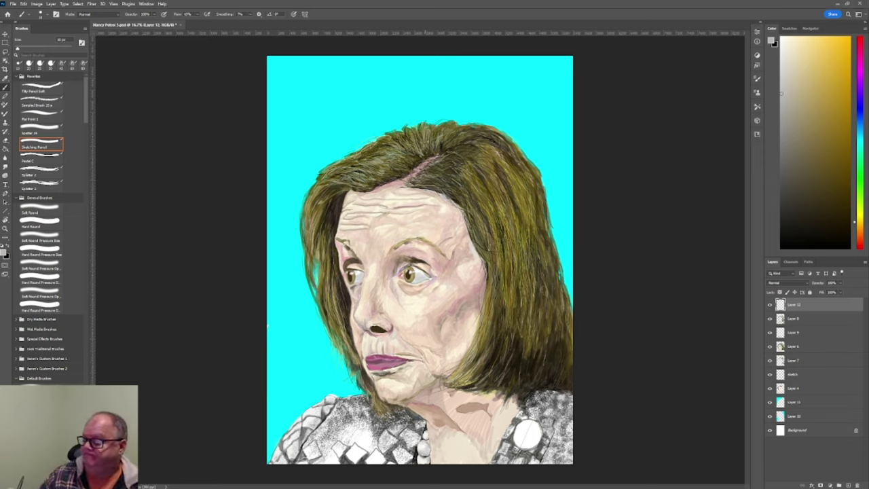
key("i")
left_click(426, 424)
key("b")
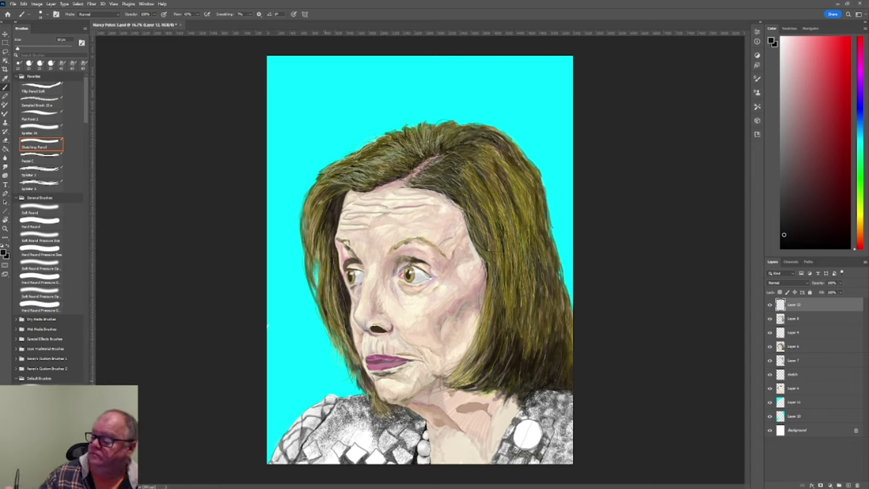
On Layer 11, paint sampled cyan background with an enlarged Spatter 24, then sample the pale neck tone
left_click(802, 405)
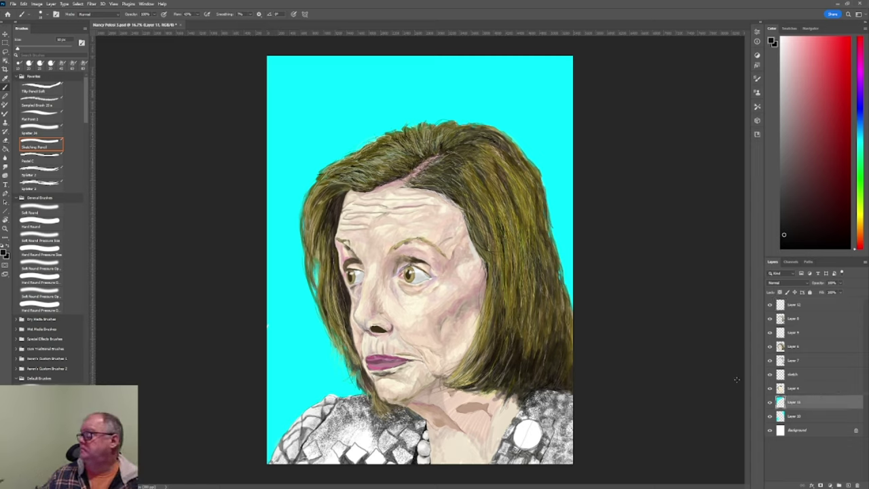
left_click(326, 363, "alt")
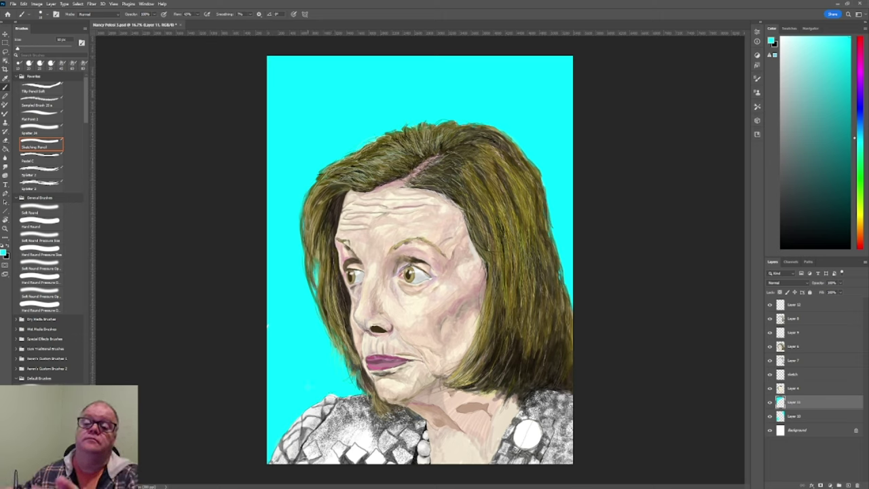
left_click(40, 129)
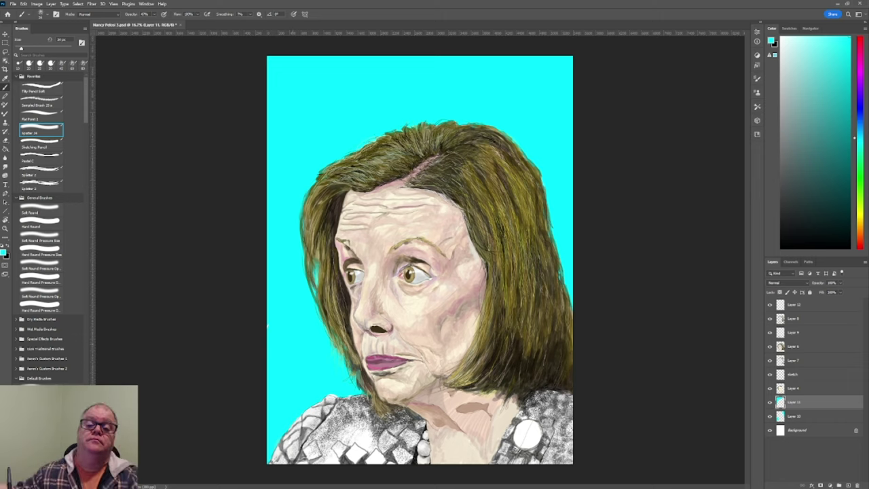
key("bracketright")
key("bracketright")
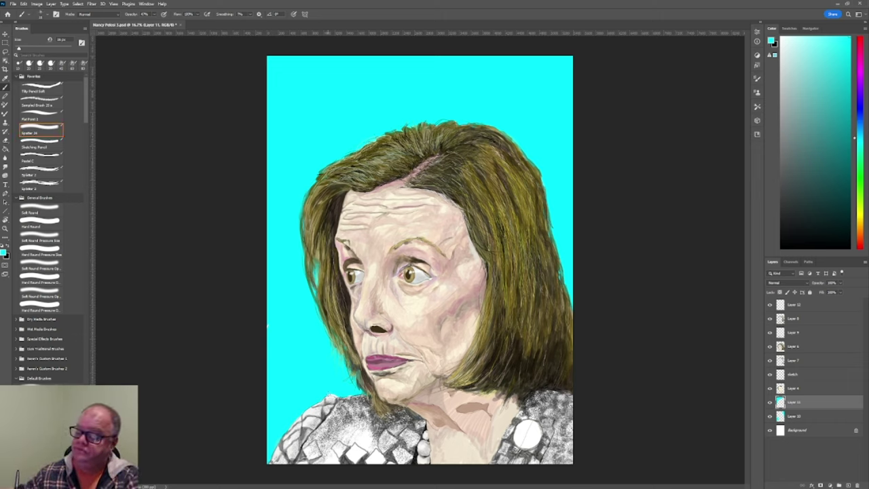
key("bracketright")
key("bracketright")
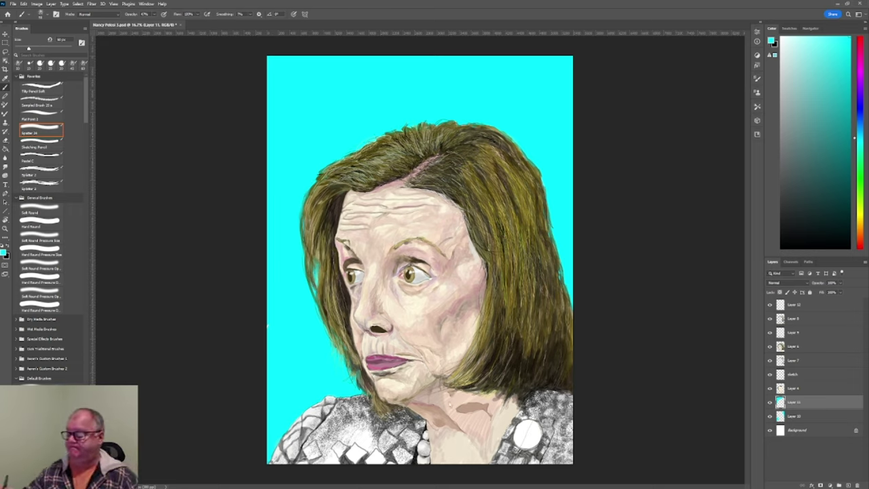
key("i")
left_click(457, 394)
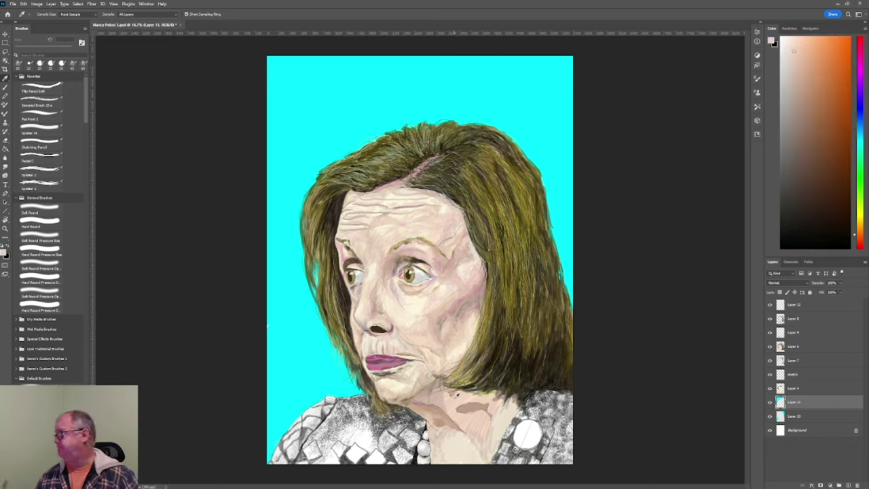
On Layer 4, lasso a selection along the collar edge and fill it with the Paint Bucket
left_click(798, 389)
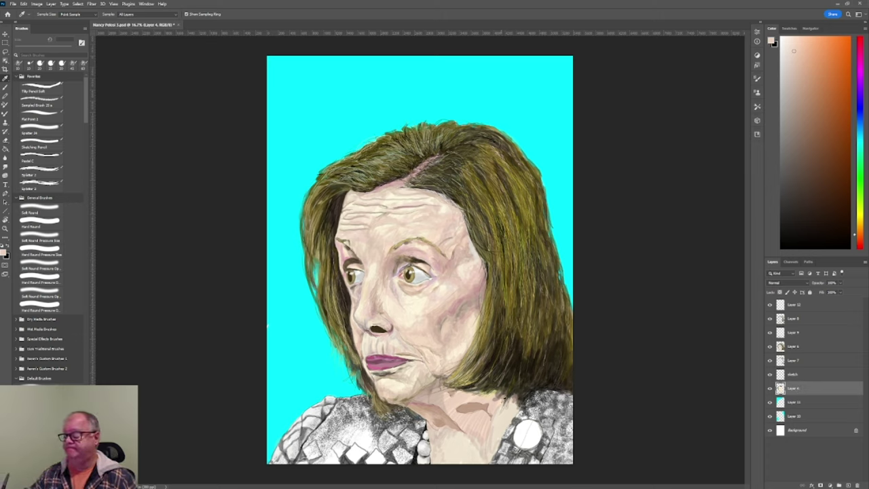
key("l")
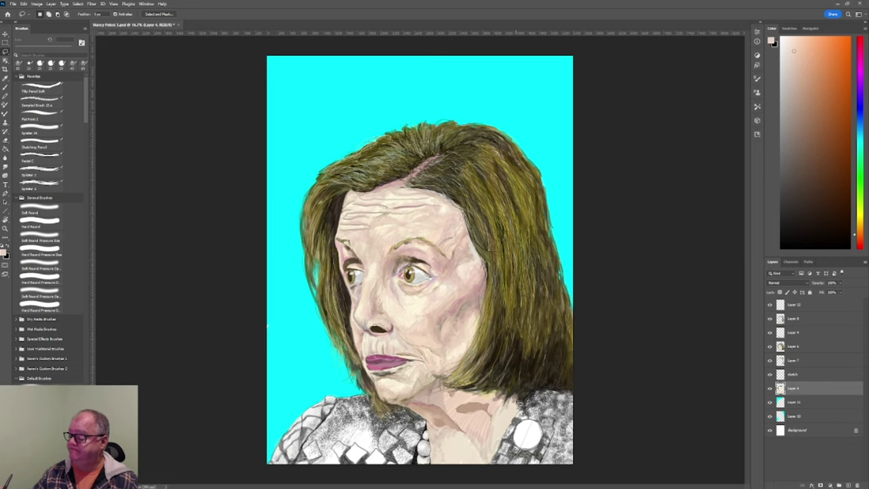
mouse_move(487, 436)
left_mouse_down()
mouse_move(435, 431)
mouse_move(435, 470)
mouse_move(489, 470)
mouse_move(523, 406)
left_mouse_up()
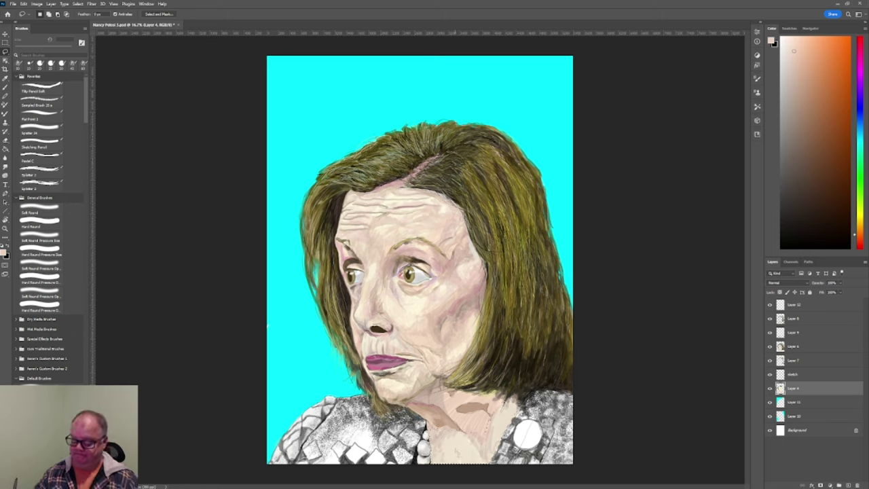
key("g")
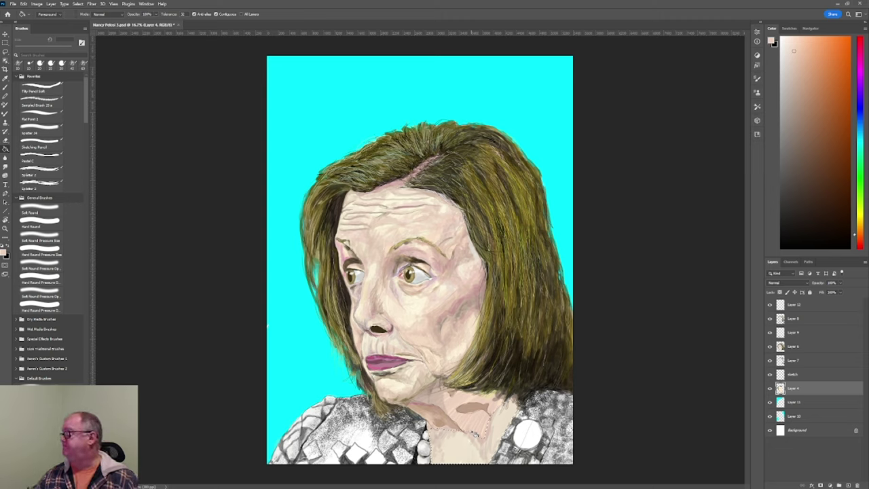
left_click(495, 413, "ctrl")
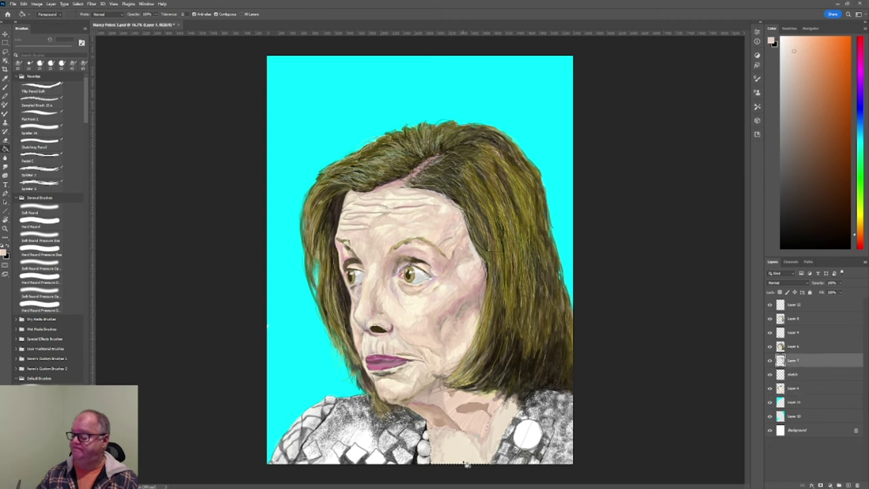
Make Layer 8 the working layer and sample a light beige skin tone from the neck
key("i")
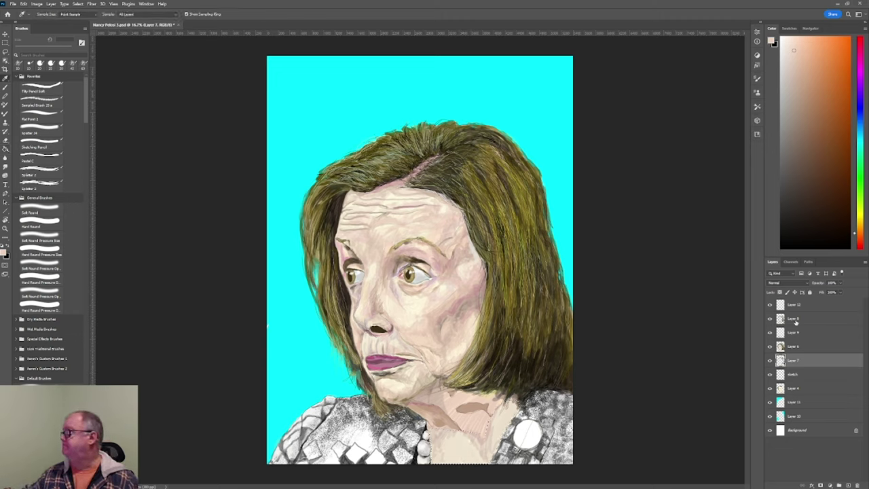
left_click(495, 410, "ctrl")
left_click(465, 464)
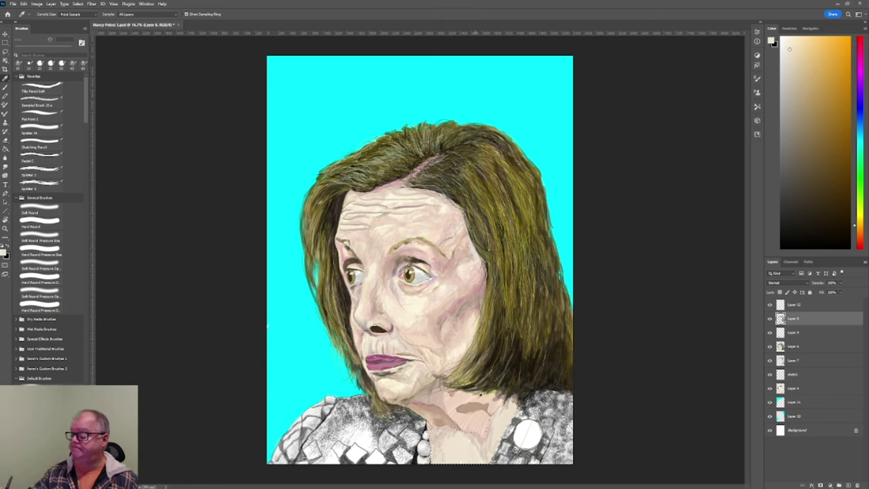
Fill the neck and chest beside the pearls with a sampled peach, then sample the clothing's dark colour
left_click(475, 401)
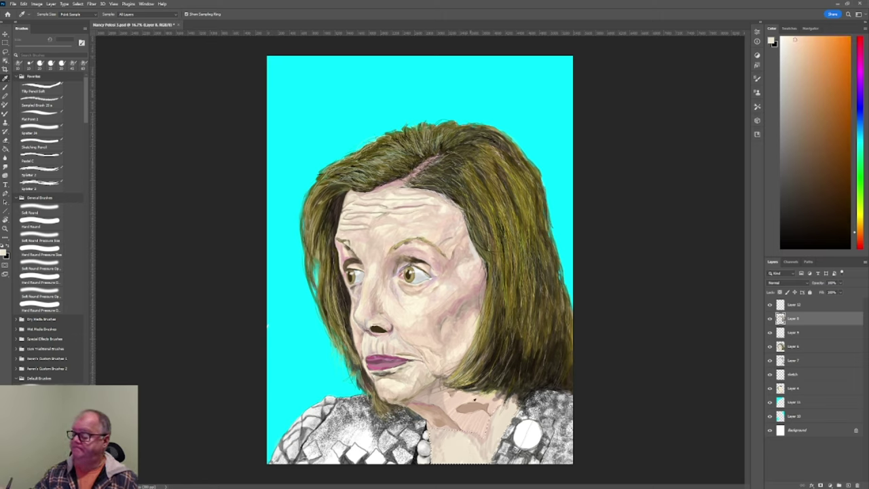
key("g")
left_click(467, 454)
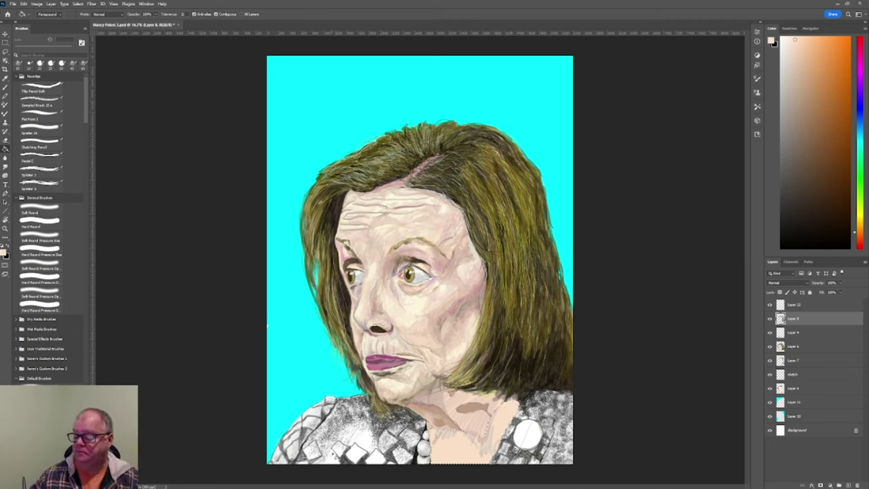
key("b")
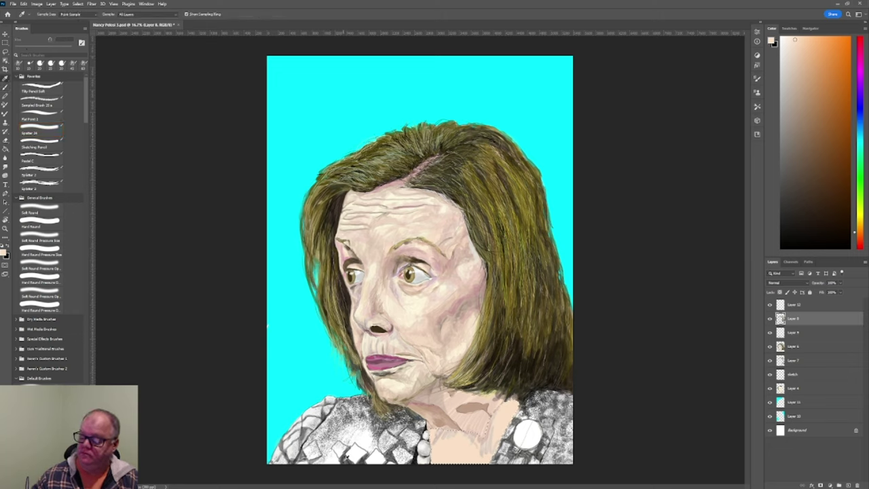
left_click(346, 458, "alt")
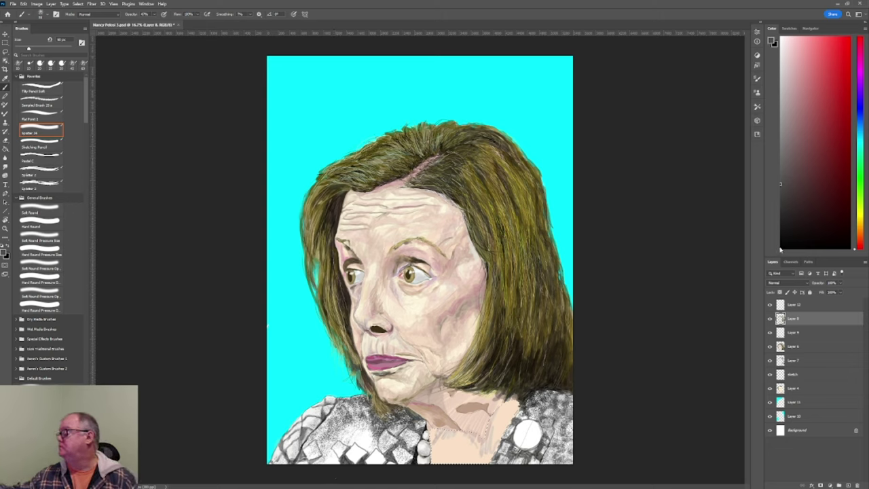
Darken the paint colour to near black for the sweater texture
left_click_drag(781, 250, 781, 238)
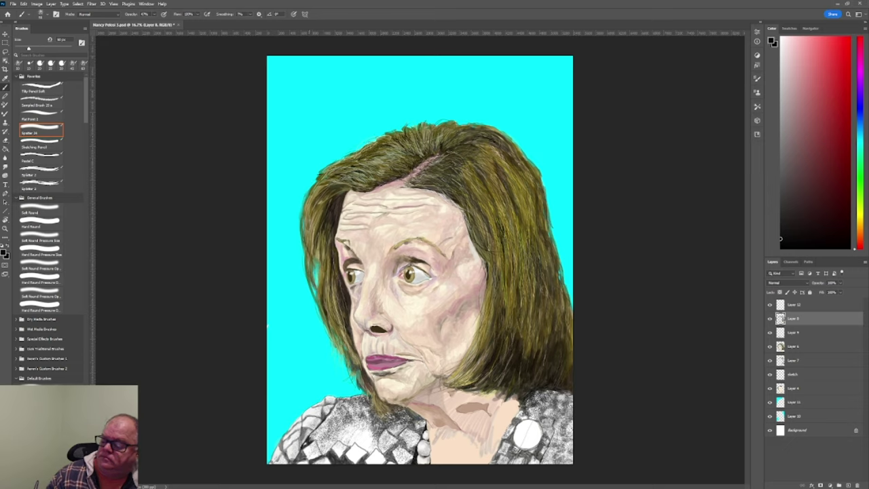
Dab dark paint on the sweater and inside the white brooch, then choose a light grey colour
left_click(311, 438)
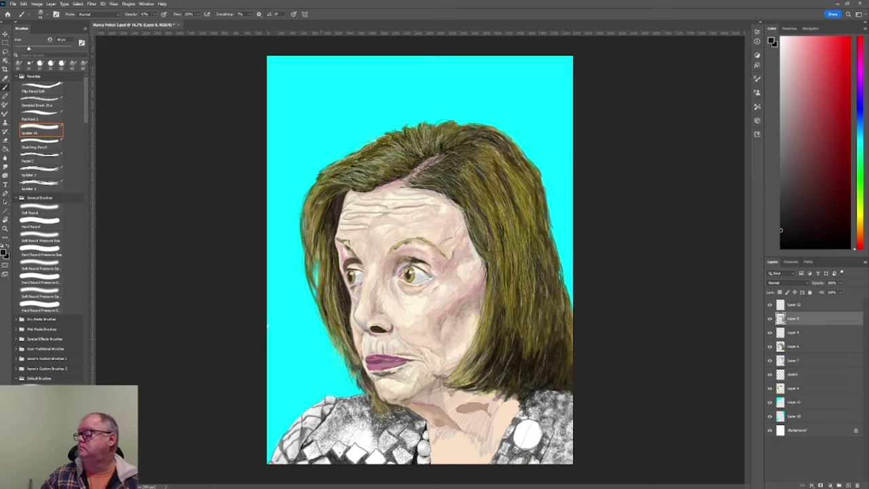
left_click_drag(533, 433, 542, 428)
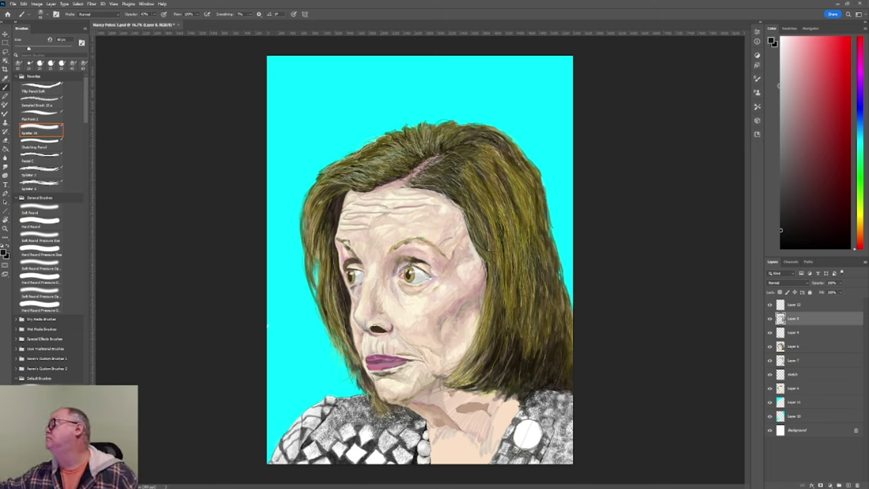
left_click(780, 90)
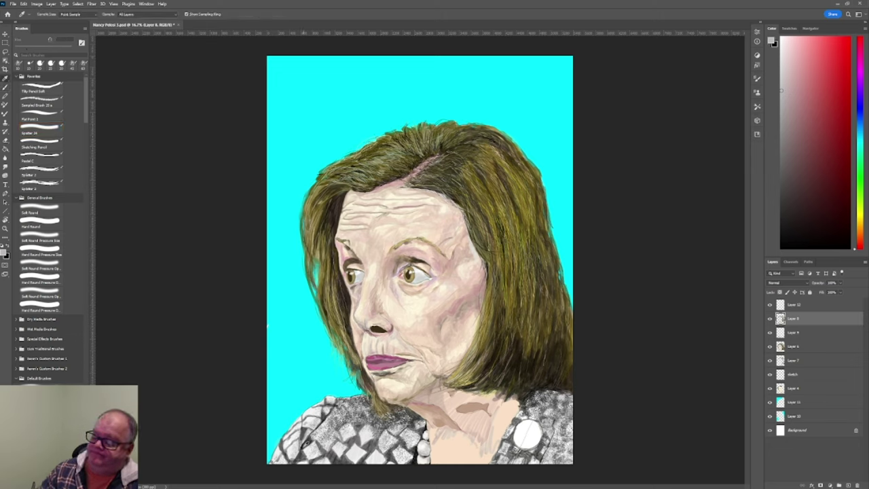
Sample a dark tone from the painting with the brush's Alt-click eyedropper
left_click(306, 444, "alt")
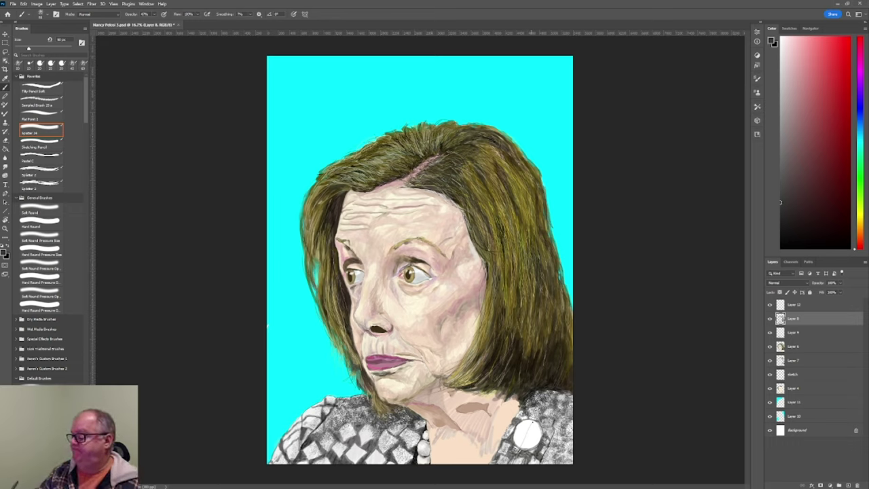
Paint dark grey Spatter strokes across the white brooch
mouse_move(531, 422)
left_mouse_down()
mouse_move(523, 441)
mouse_move(527, 430)
left_mouse_up()
left_click_drag(521, 440, 518, 449)
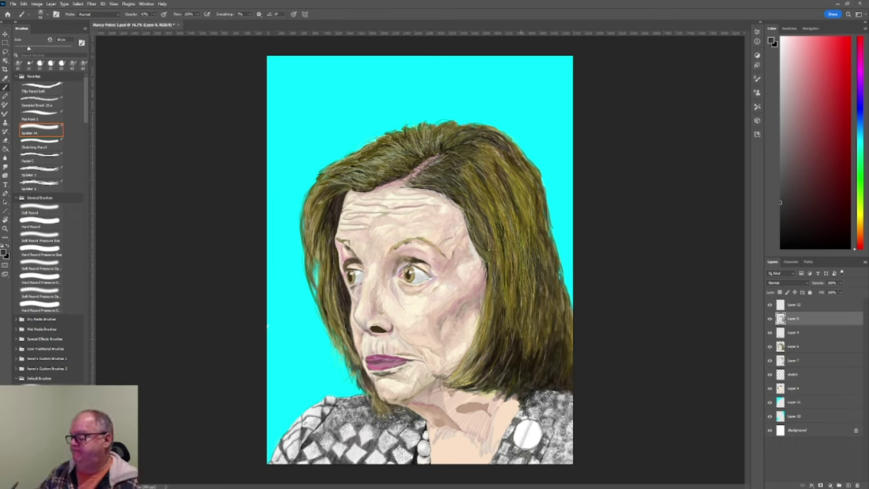
left_click_drag(530, 419, 518, 448)
left_click_drag(527, 419, 515, 440)
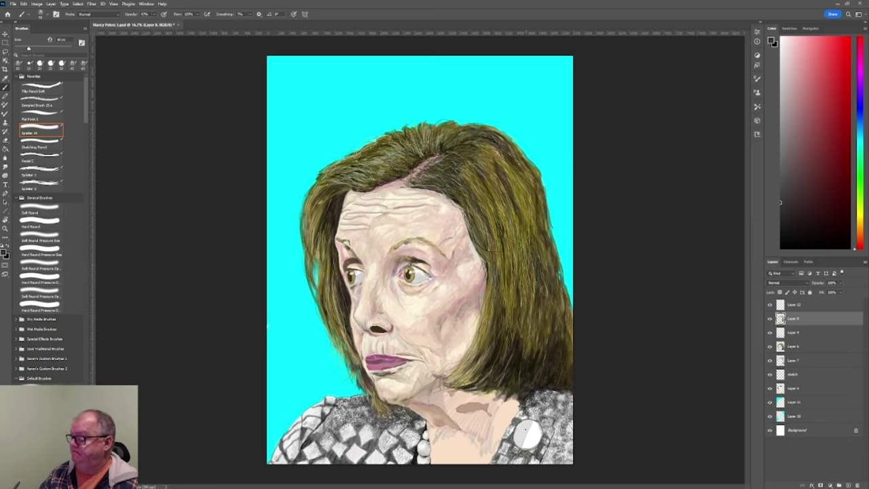
left_click_drag(516, 434, 532, 428)
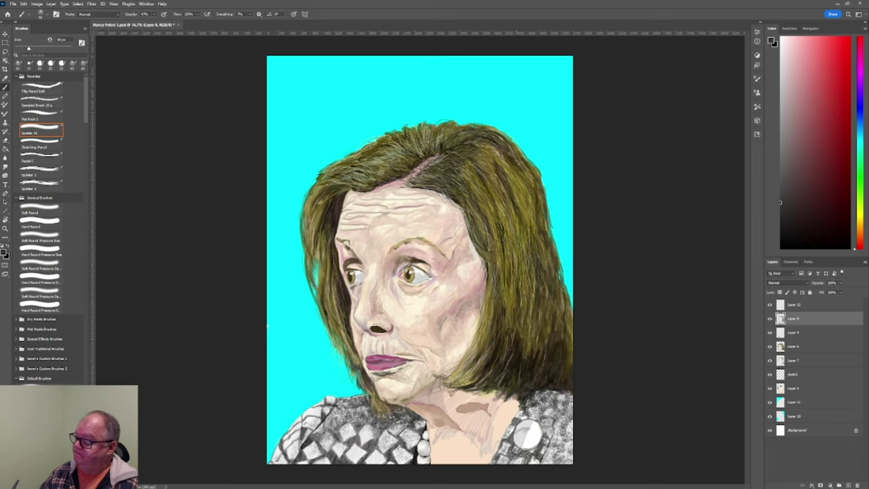
Extend the brooch shading, sample a light pink, and save the painting
left_click_drag(519, 436, 527, 434)
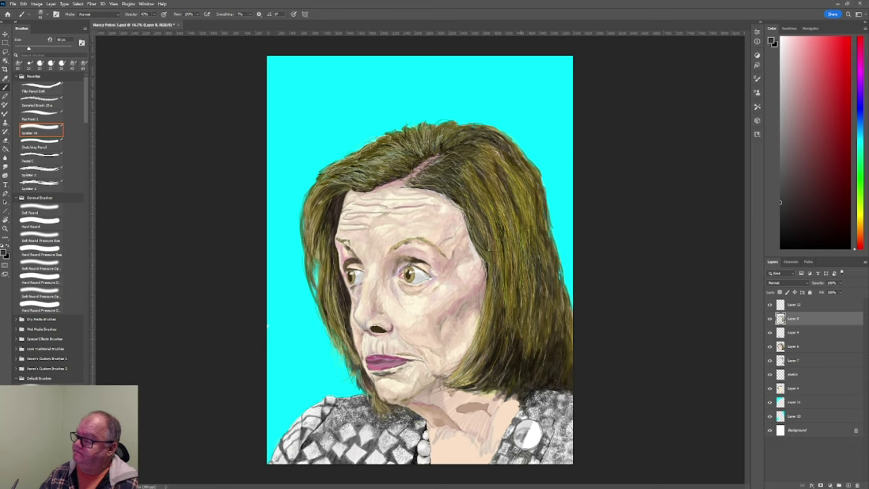
left_click_drag(518, 439, 519, 446)
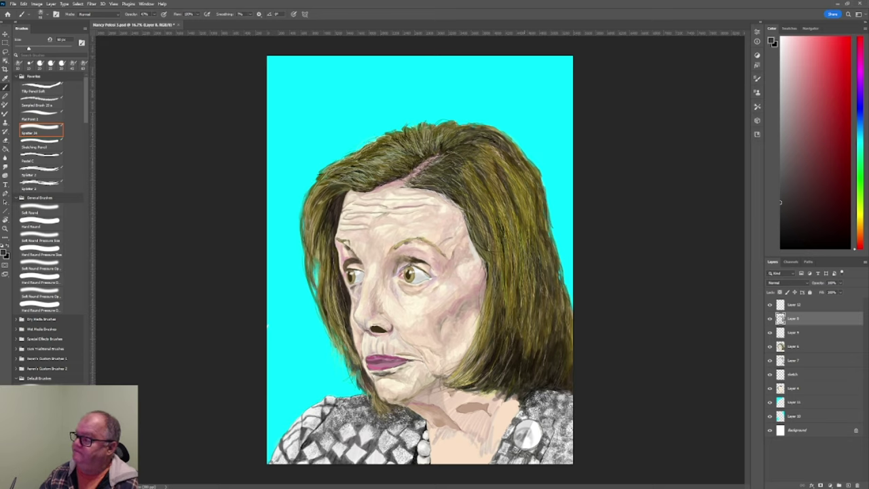
left_click(781, 101)
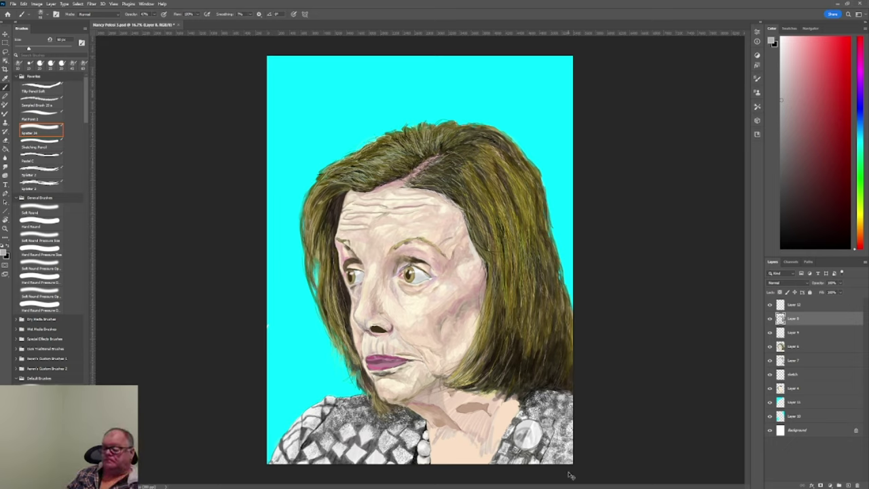
key("ctrl+s")
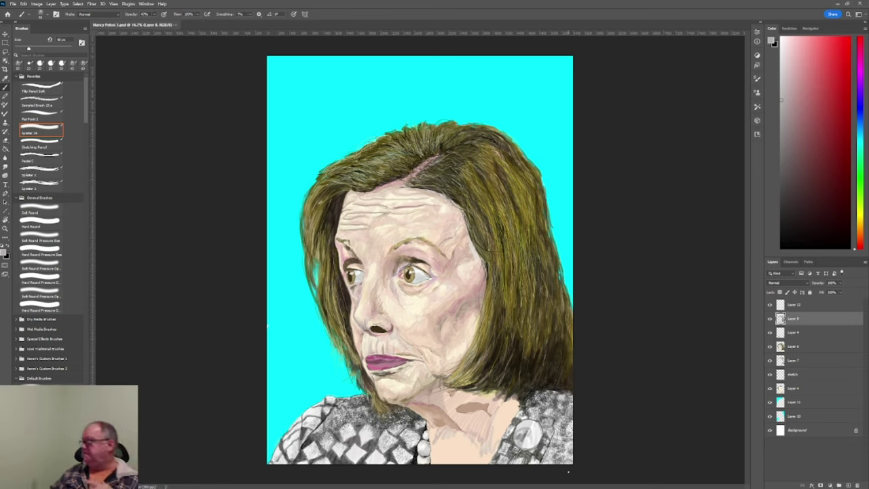
Select Layer 11 and merge it down into Layer 10 with Layer > Merge Down
left_click(795, 402)
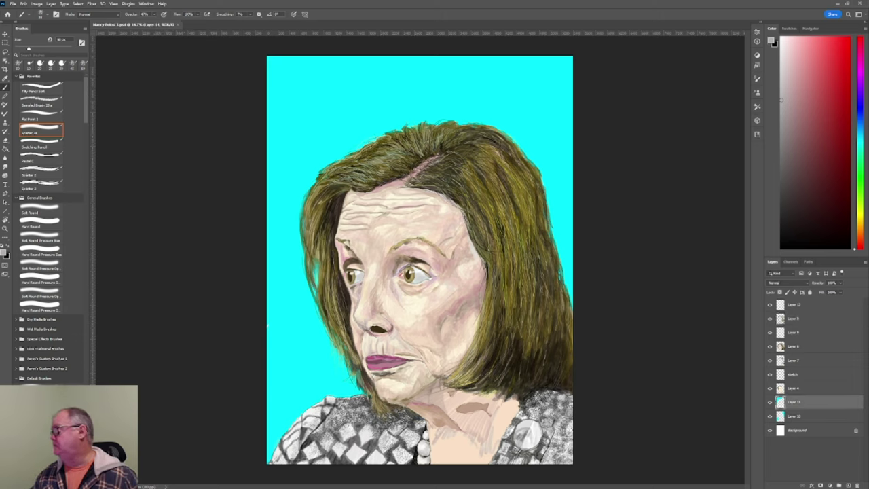
left_click(51, 4)
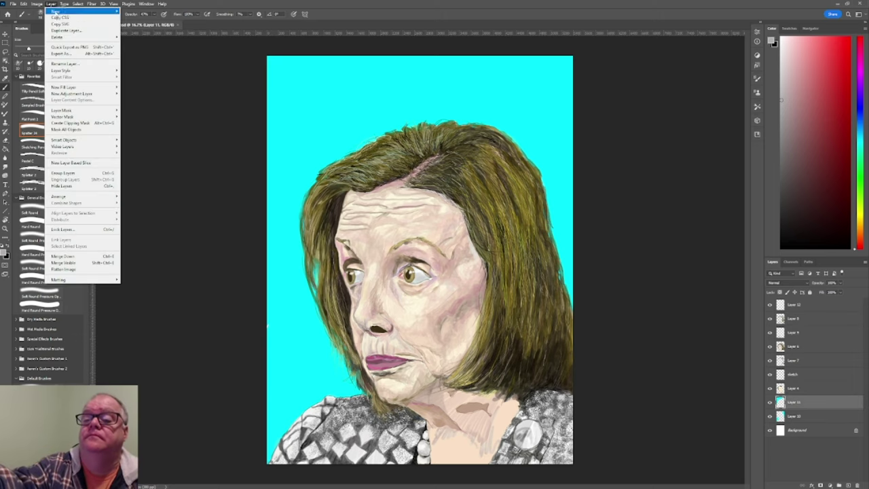
left_click(71, 256)
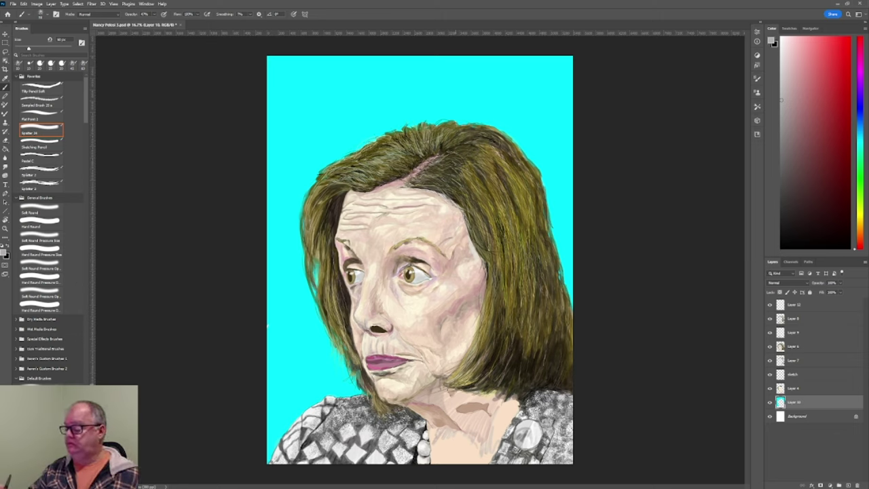
Sample skin tones from the face, return to the Brush, and make Layer 12 active
key("i")
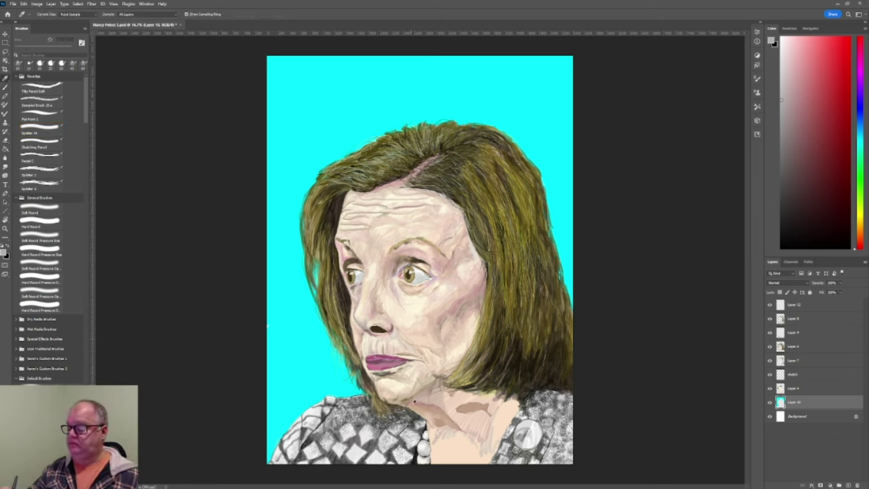
left_click(411, 402)
key("b")
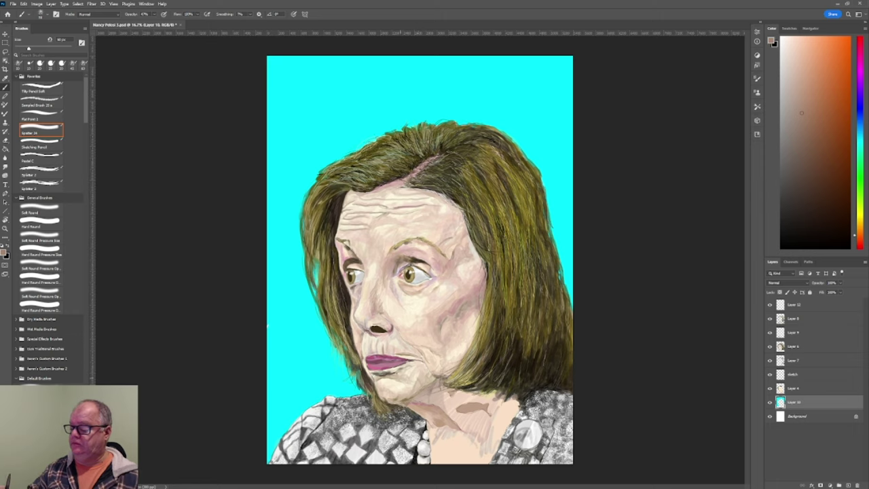
left_click(387, 373, "alt")
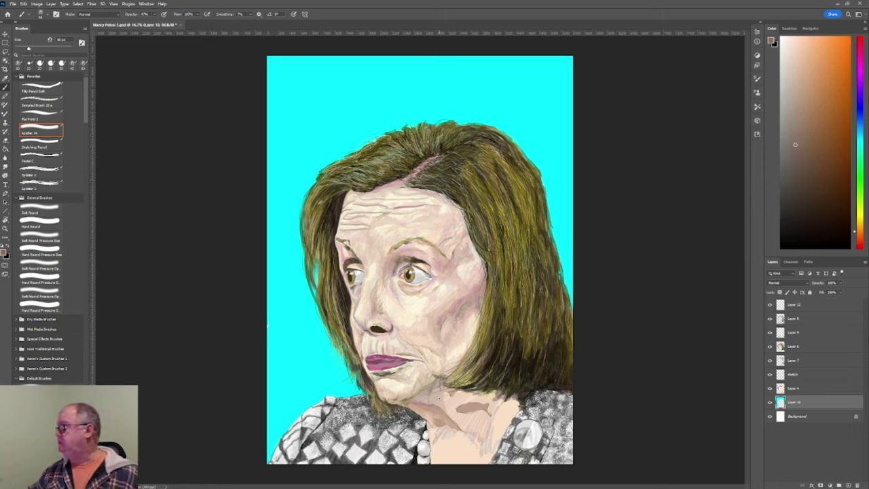
left_click(796, 306)
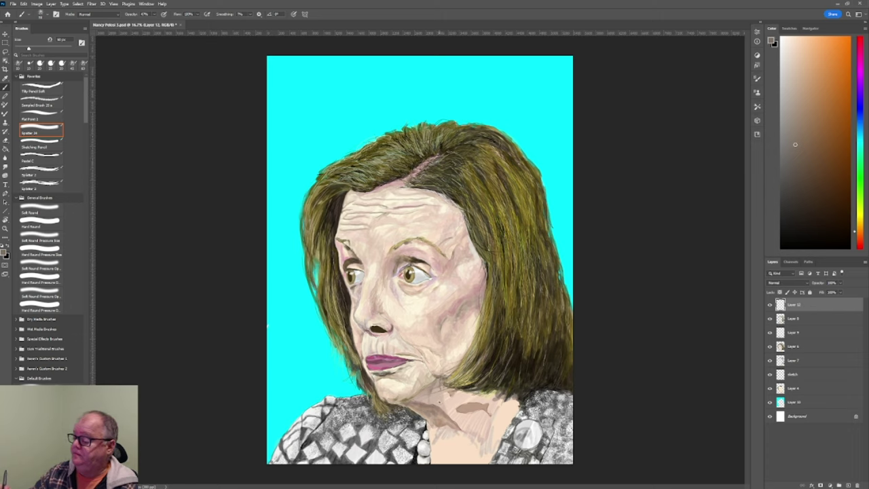
Sample light skin tones from the face and portrait
left_click(442, 393, "alt")
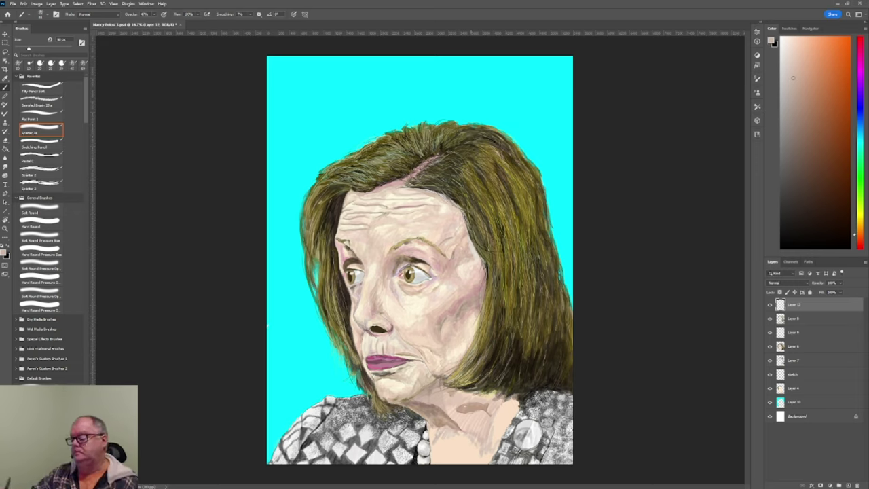
key("i")
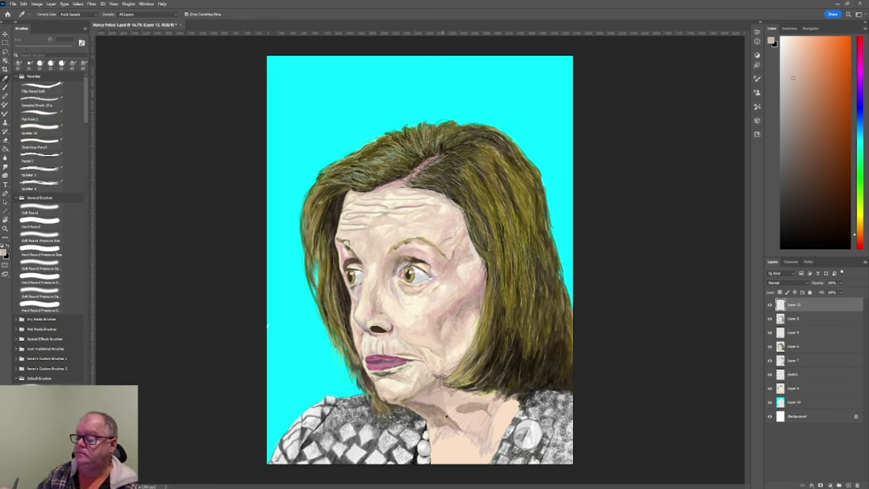
left_click(489, 388)
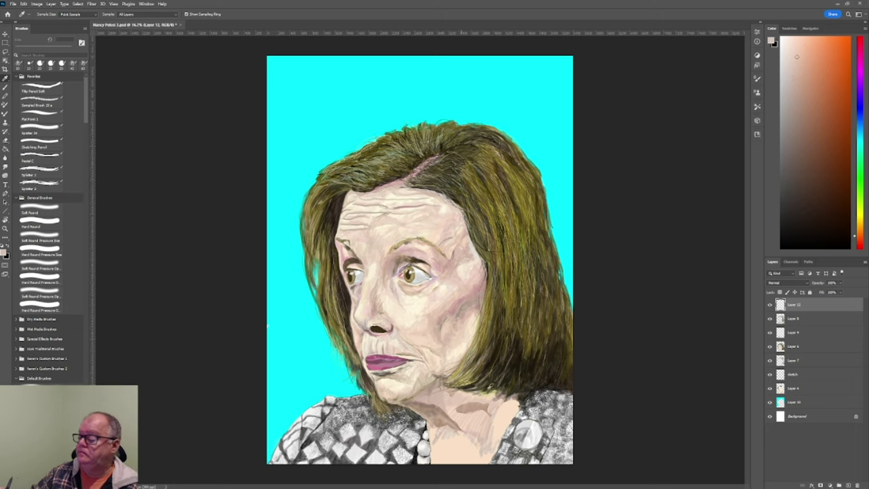
key("b")
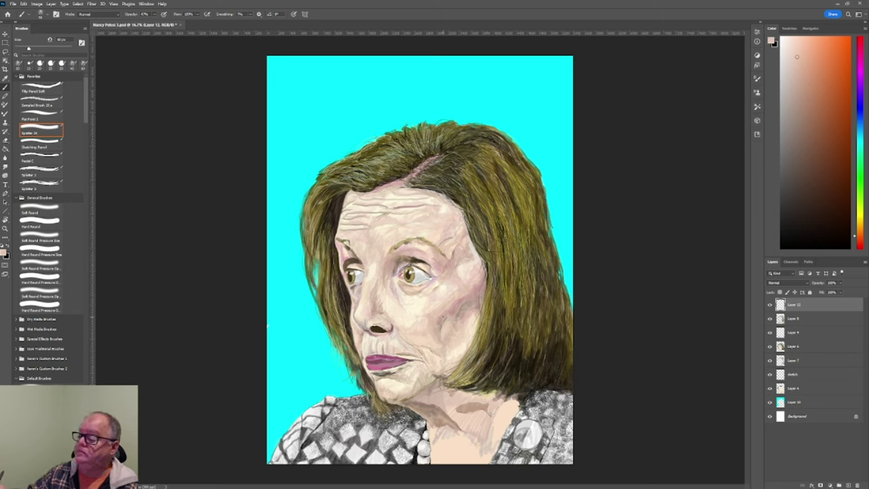
Sample a darker brown, then hide and re-show Layer 4 to compare
key("i")
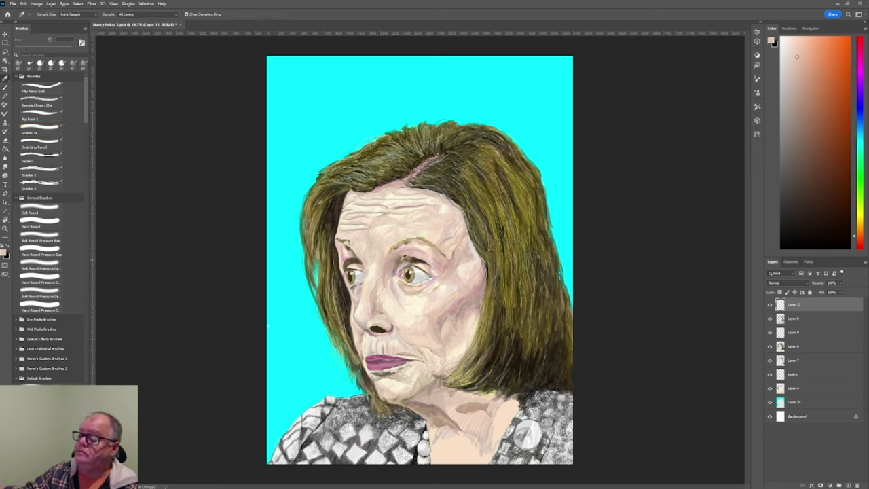
left_click(421, 296)
key("b")
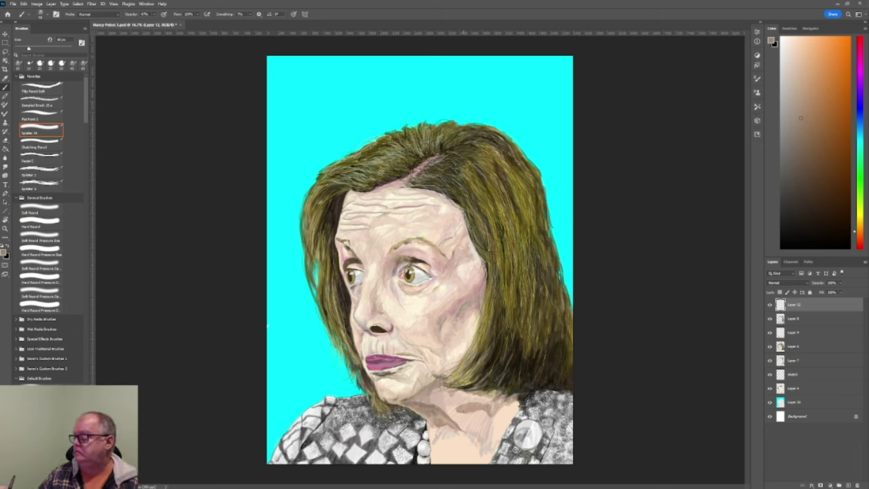
left_click(771, 388)
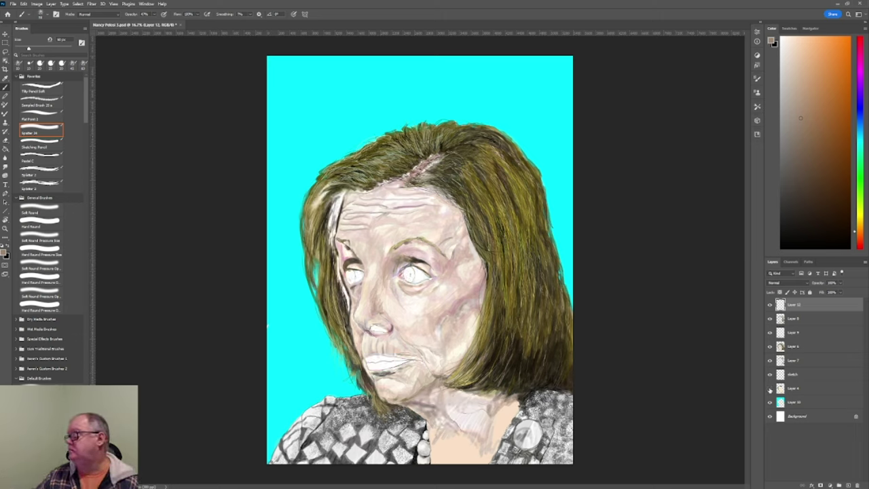
left_click(771, 388)
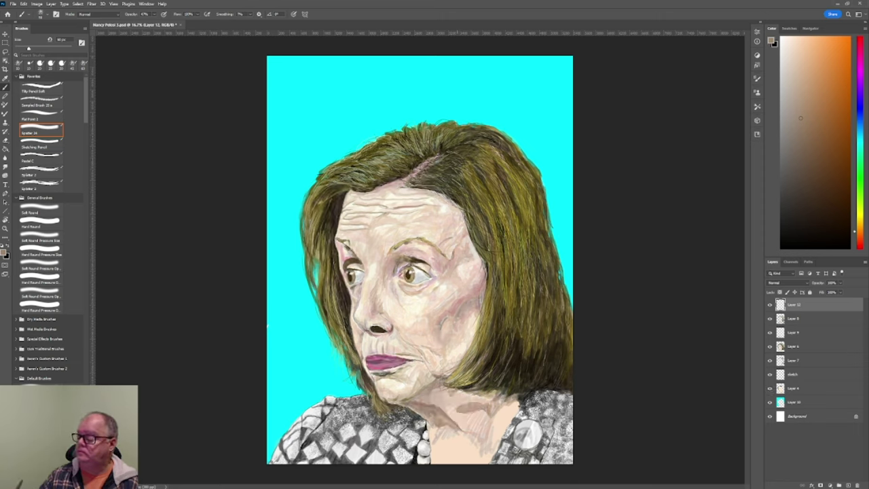
Sample a peach neck tone, choose the Spatter 24 brush, then sample a greyer beige
key("i")
left_click(465, 394)
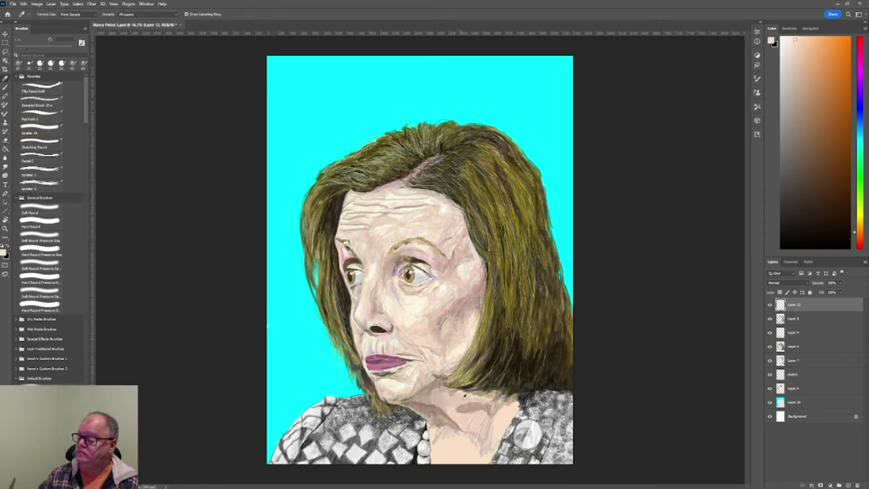
left_click(41, 131)
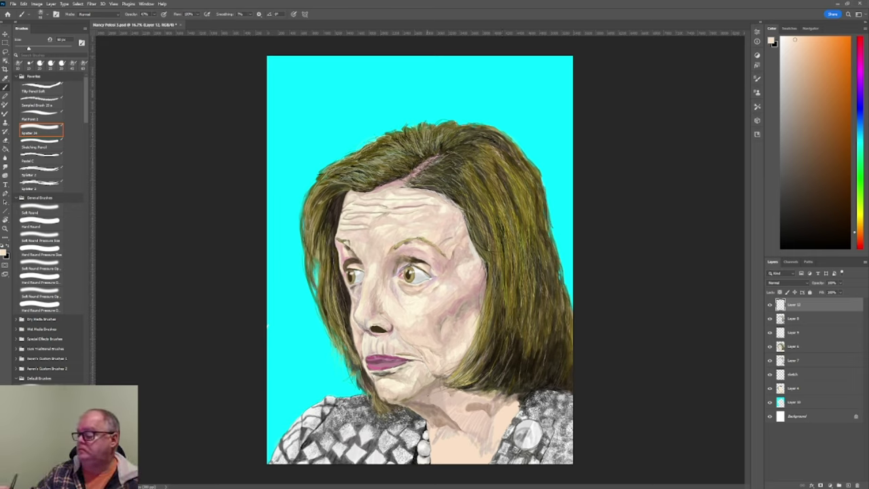
left_click(434, 387, "alt")
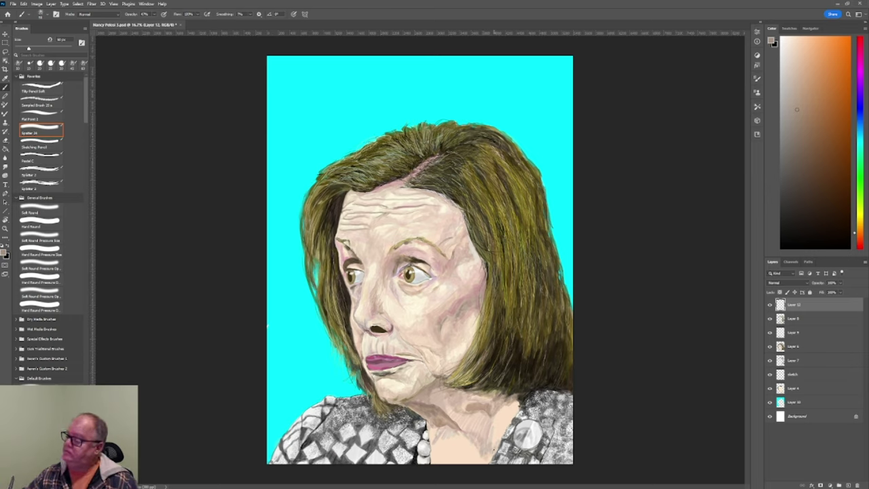
Paint three short Spatter strokes on the neck beside the brooch and below the chin
mouse_move(503, 417)
left_mouse_down()
mouse_move(495, 447)
mouse_move(493, 423)
left_mouse_up()
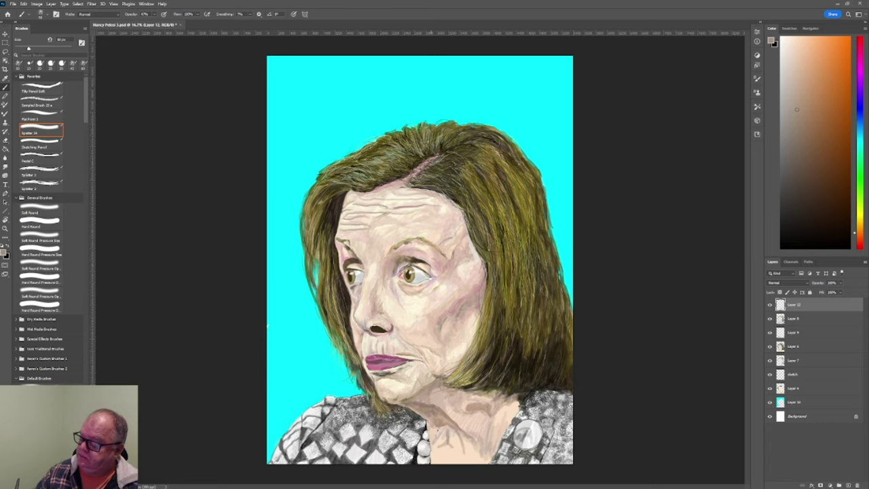
left_click_drag(439, 438, 445, 456)
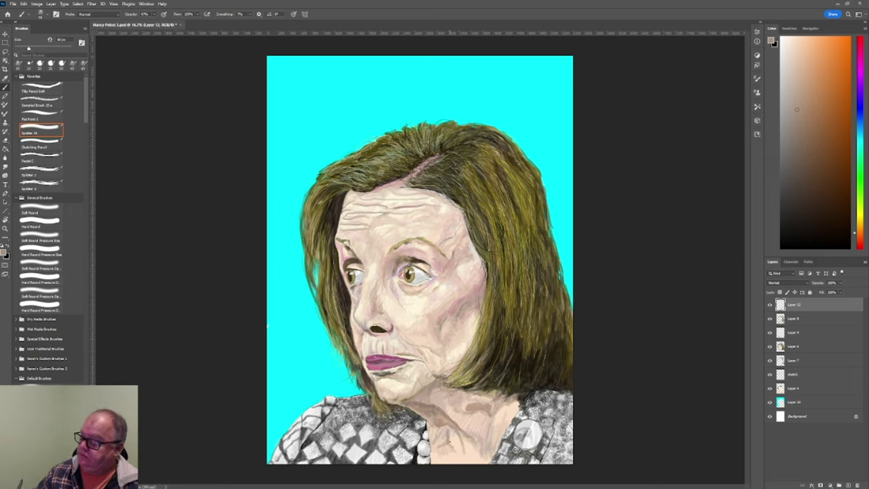
left_click_drag(455, 434, 456, 443)
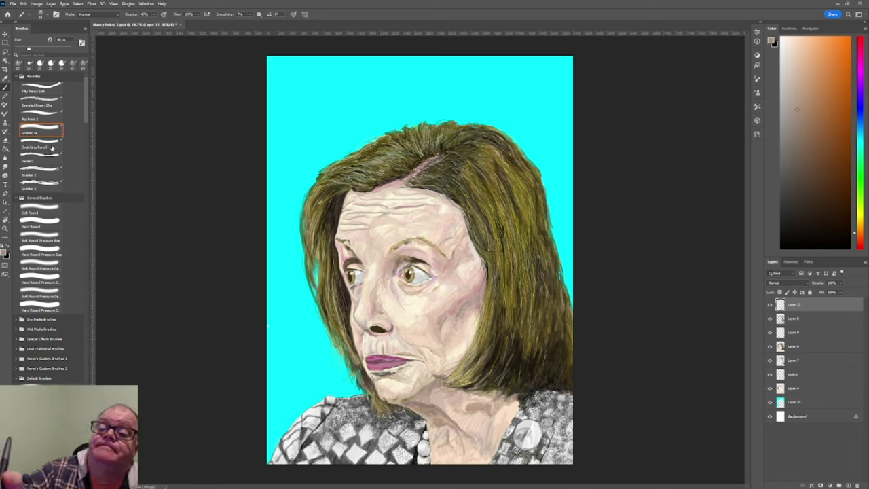
Choose the Sketching Pencil brush with a darker paint colour
left_click(52, 147)
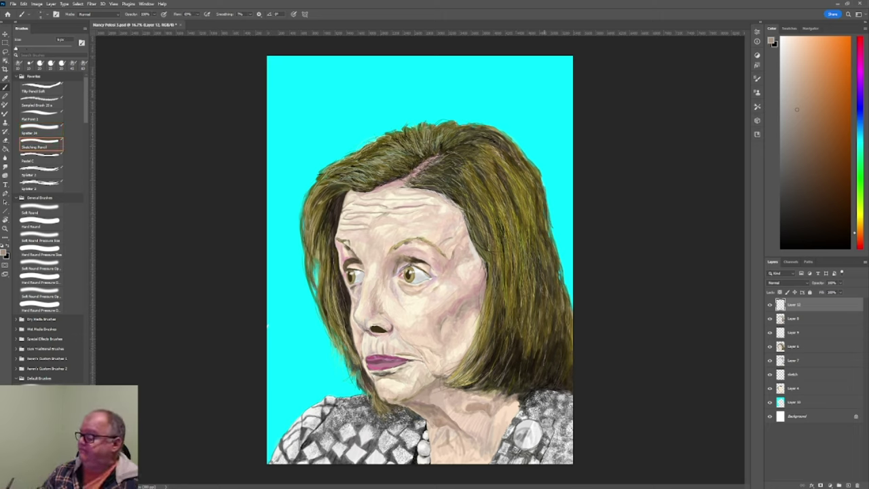
left_click(782, 175)
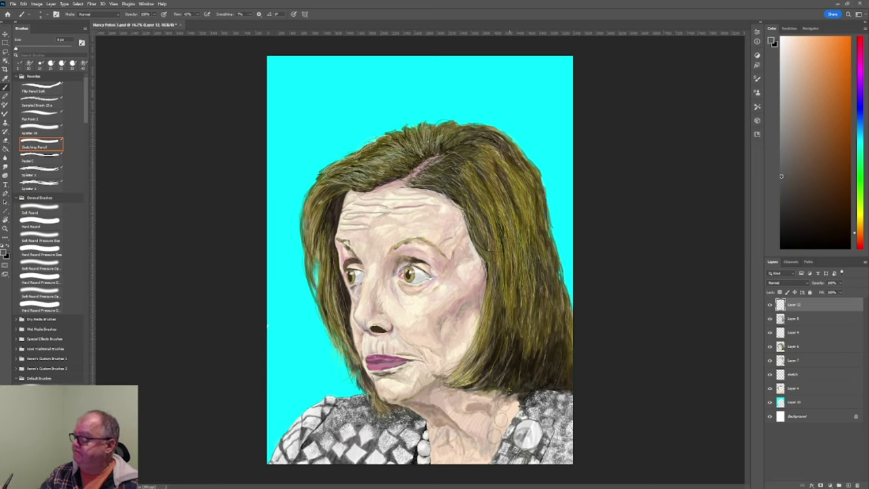
Set the paint colour to white, then drag it down to a light grey
left_click(781, 38)
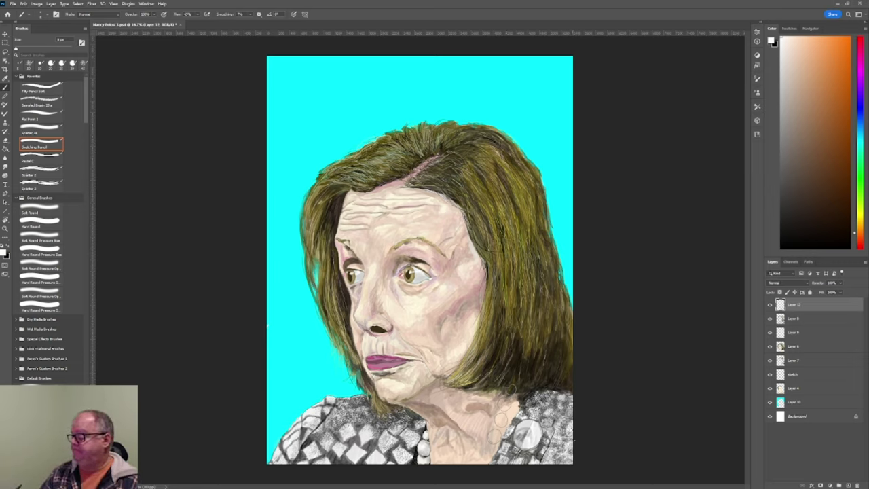
left_click_drag(783, 151, 780, 160)
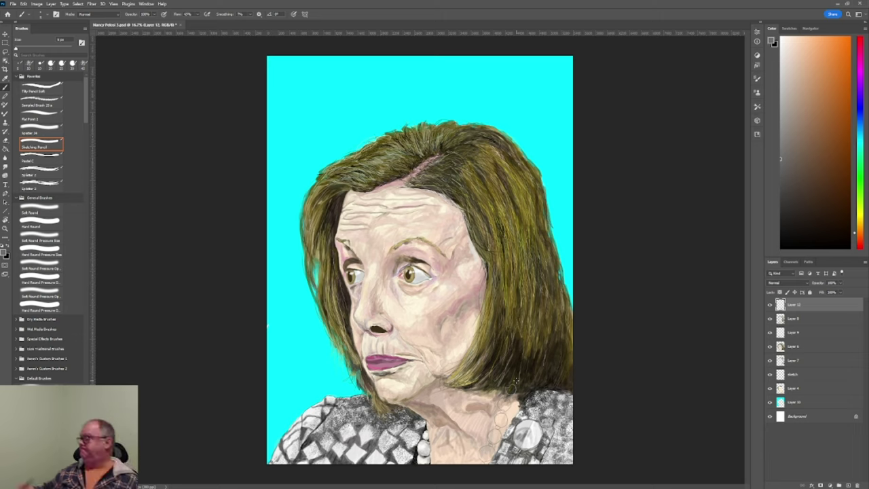
Pick white, resize the Spatter brush, and add a new empty layer on top
left_click(861, 215)
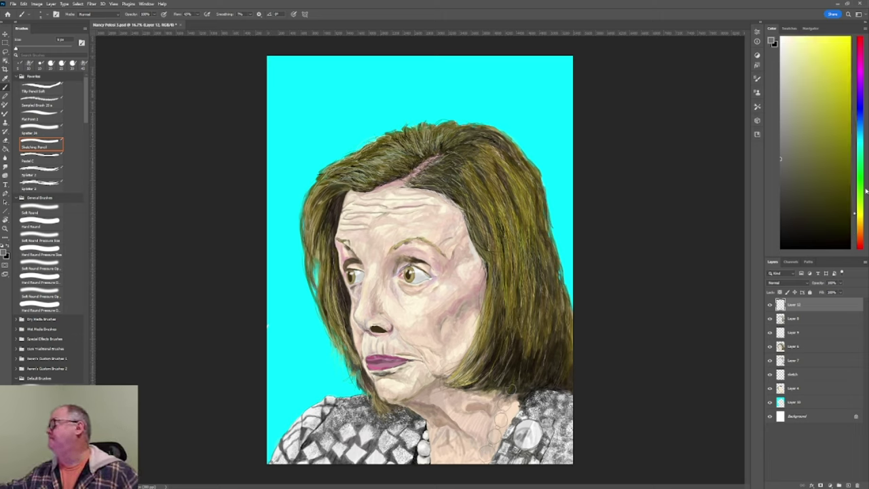
left_click(781, 39)
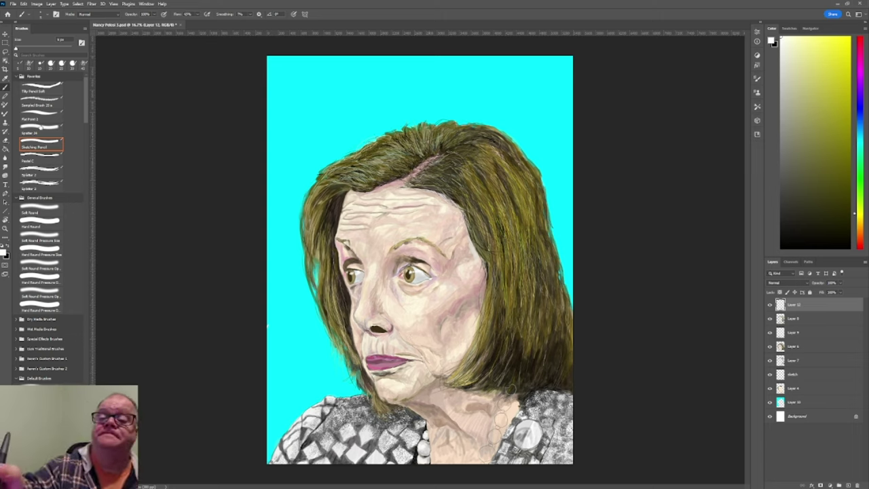
left_click(41, 129)
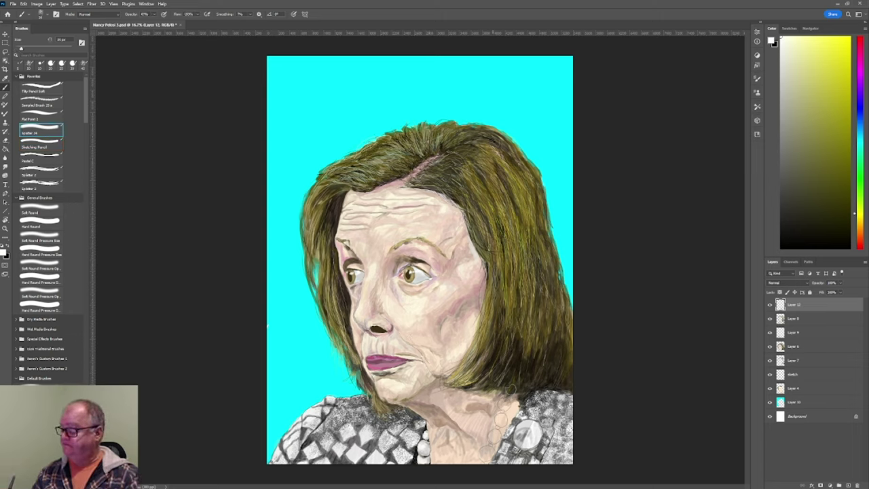
key("bracketright")
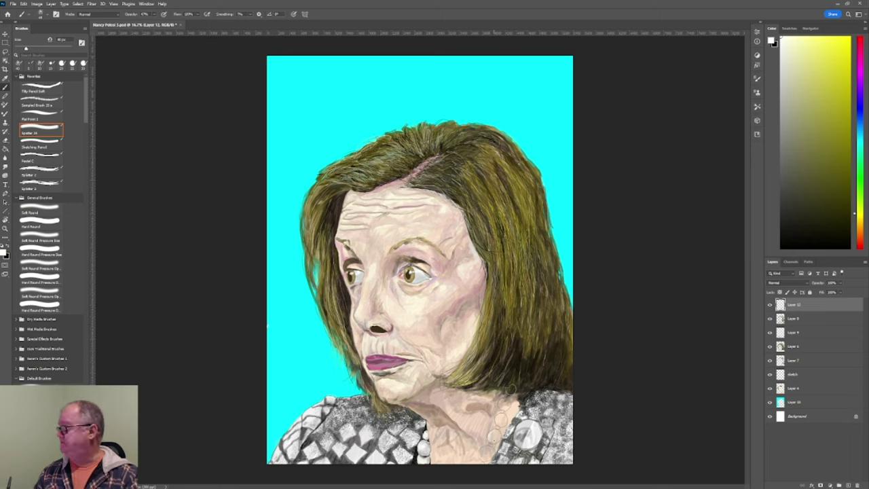
left_click(849, 485)
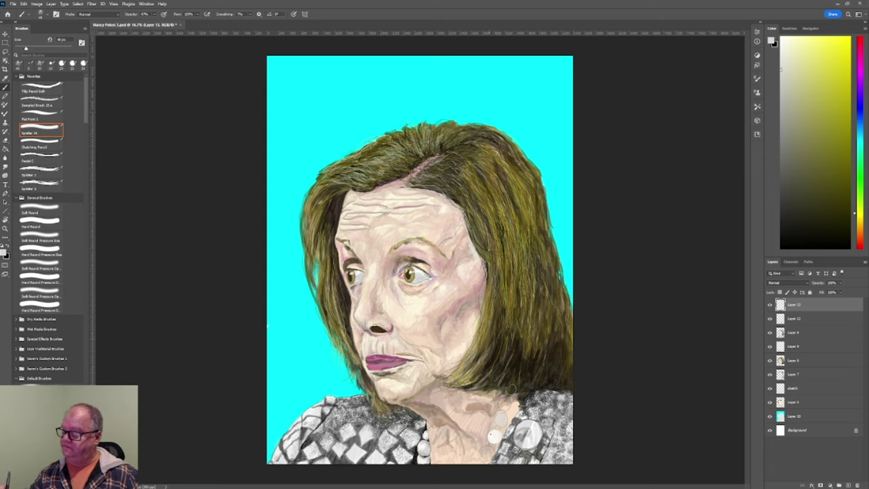
Sample two skin tones from the neck for painting the pearls
key("i")
left_click(497, 435)
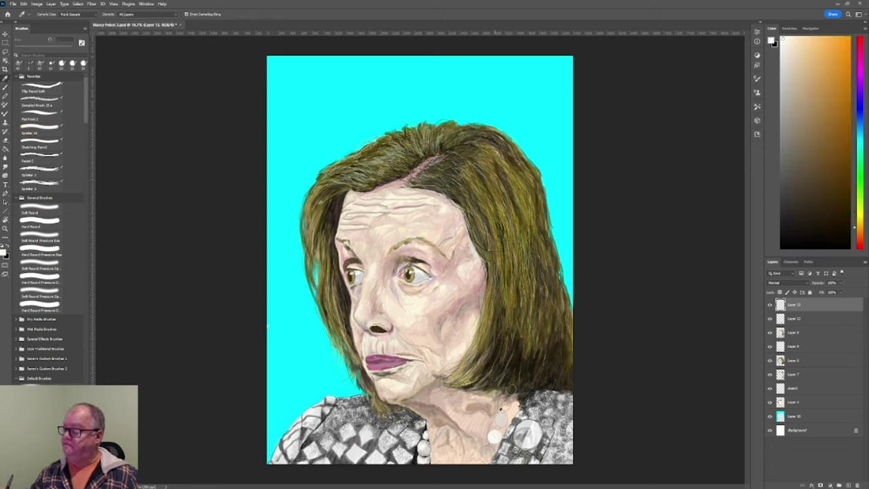
key("b")
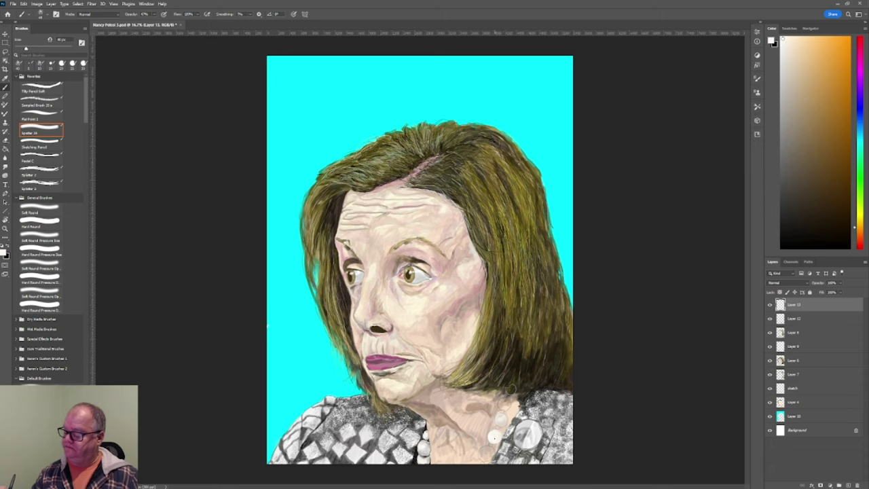
left_click(505, 413, "alt")
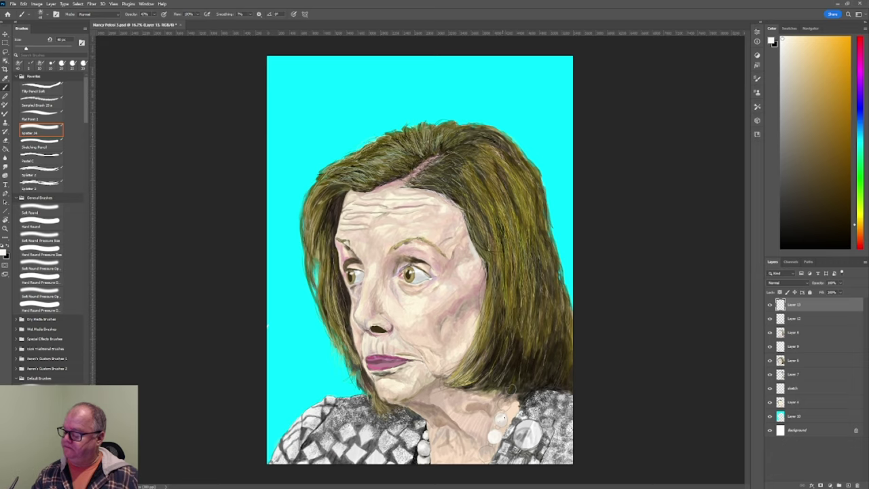
Step through Layers 12, 4, 13, 5, 7 and back to Layer 4
left_click(792, 320)
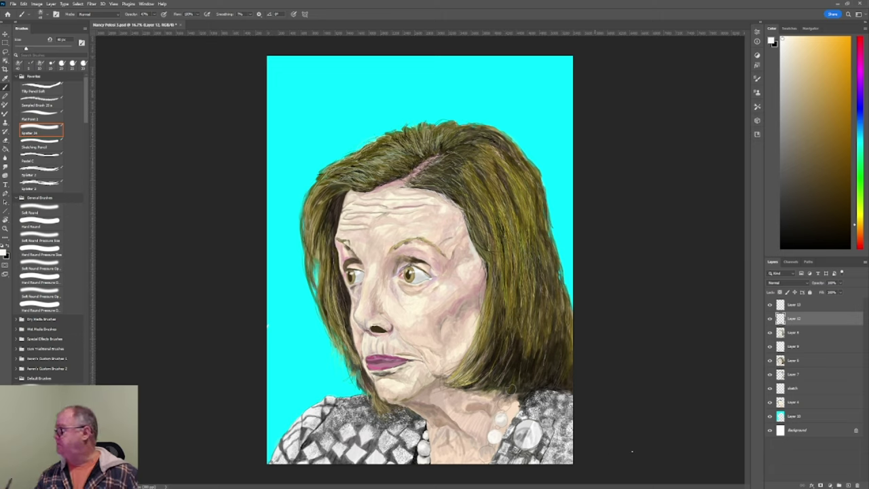
left_click(795, 402)
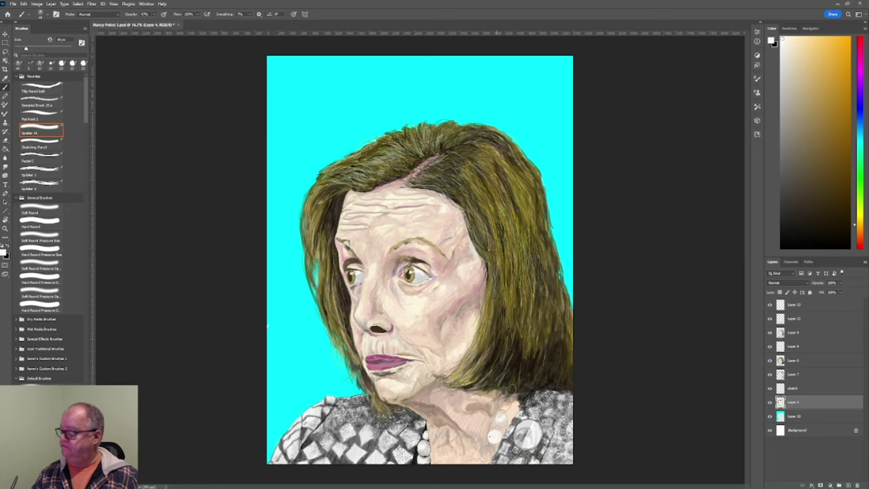
left_click(781, 305)
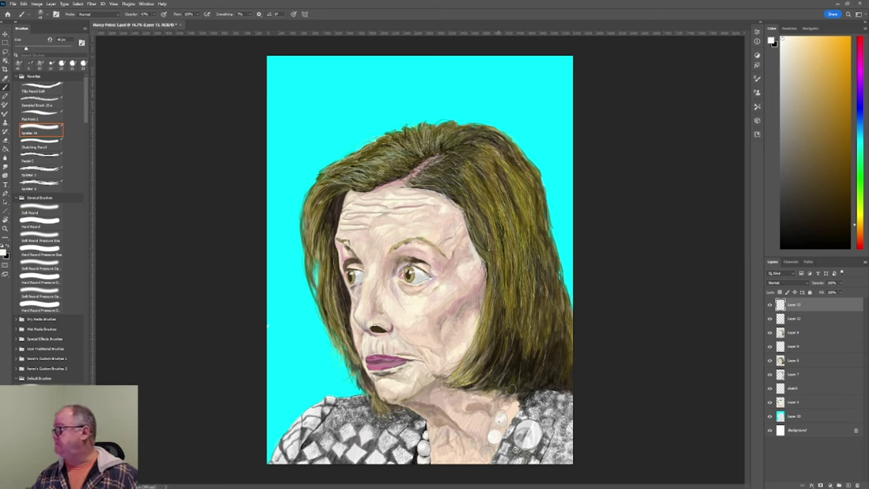
left_click(790, 362)
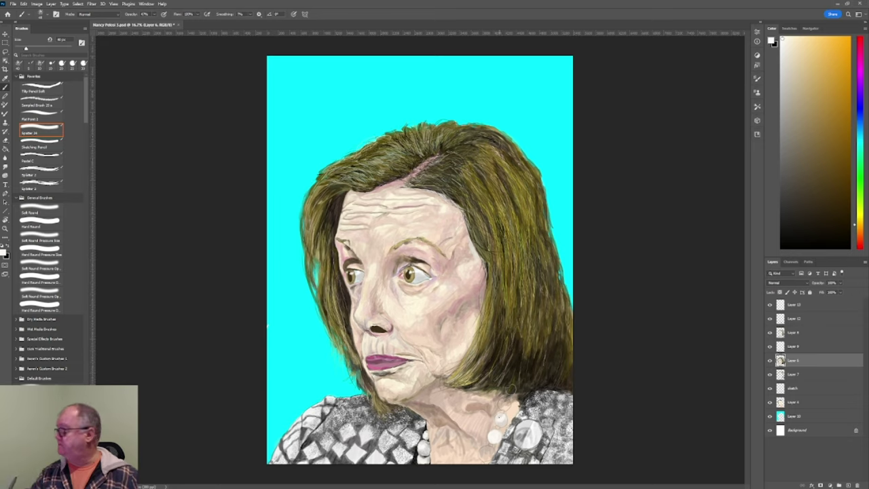
left_click(794, 375)
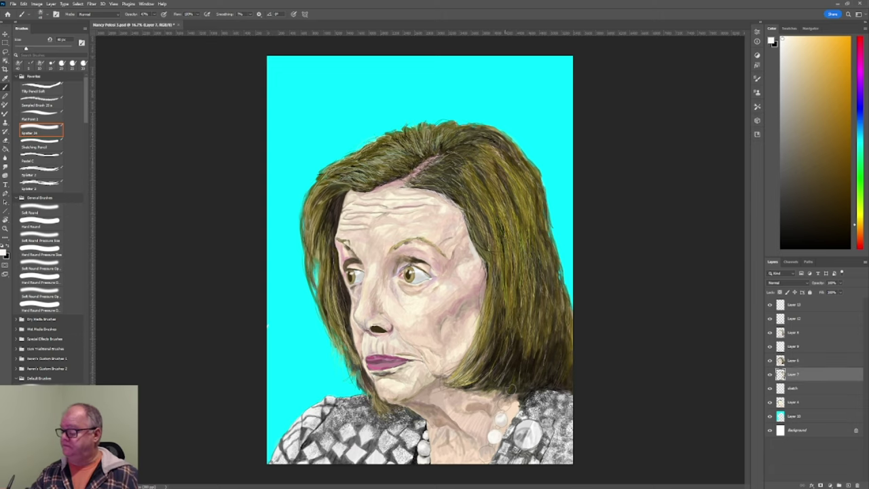
left_click(791, 404)
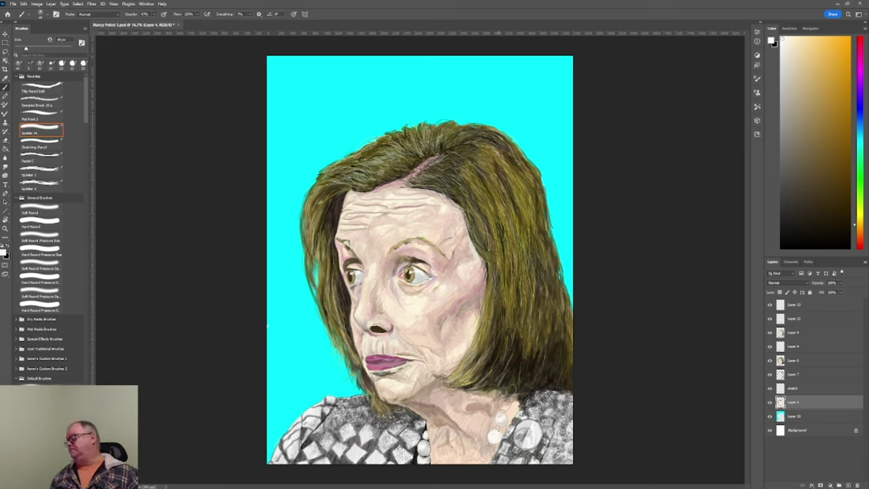
Shift the hue to yellow and pick a pale yellow painting colour
left_click(861, 214)
left_click(800, 66)
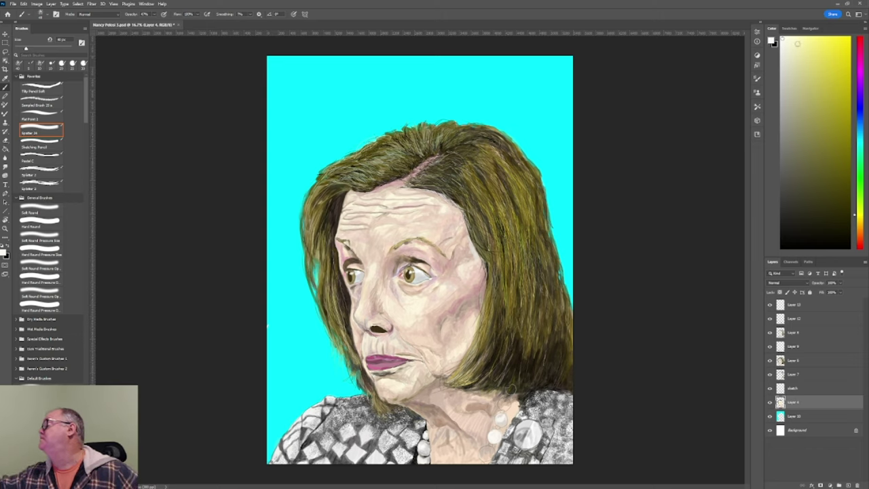
left_click(802, 60)
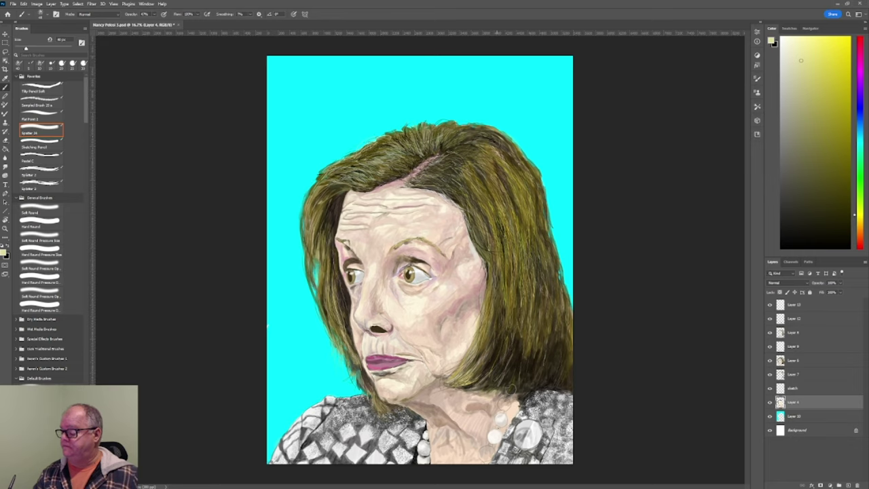
Step through Layers 7, 6, 9, 8 and finally Layer 12
left_click(791, 377)
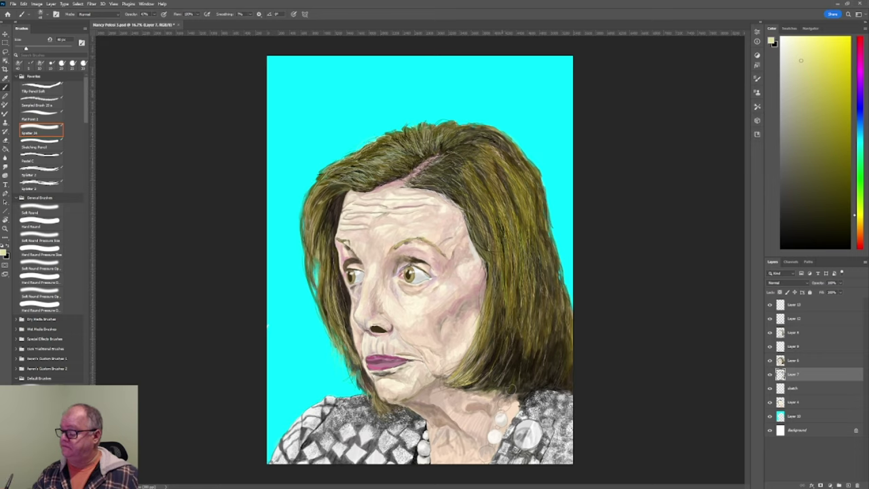
left_click(800, 362)
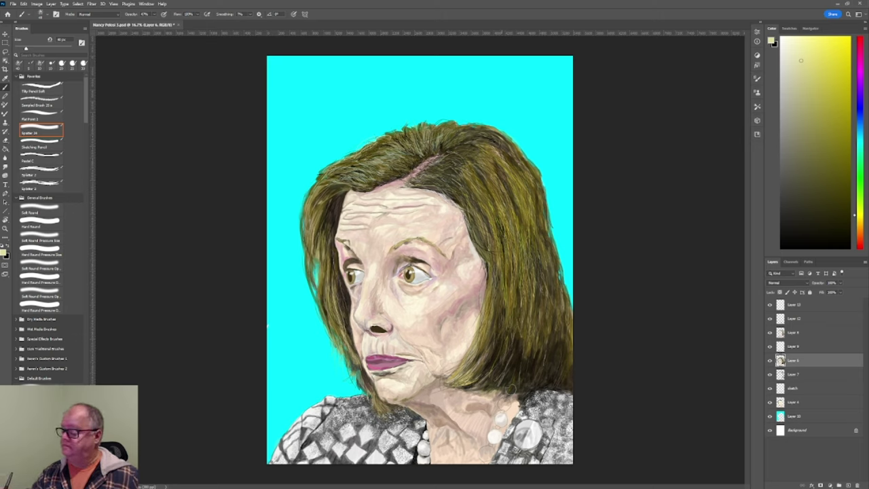
left_click(798, 347)
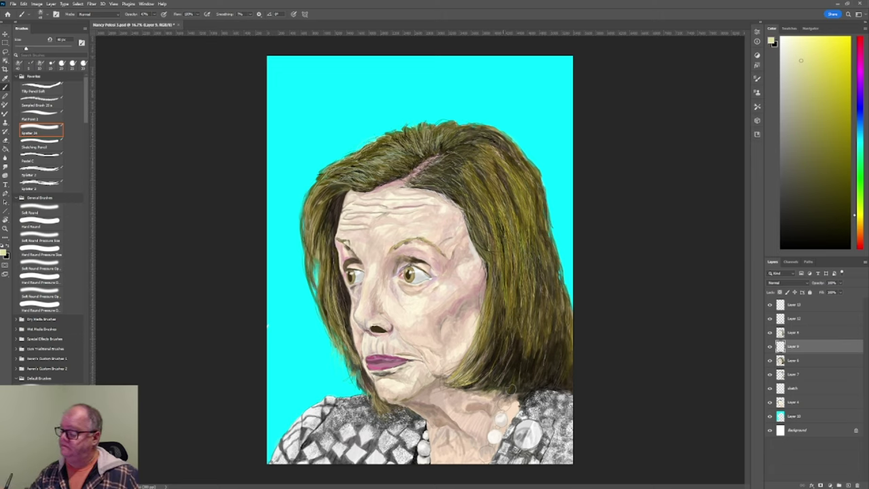
left_click(796, 334)
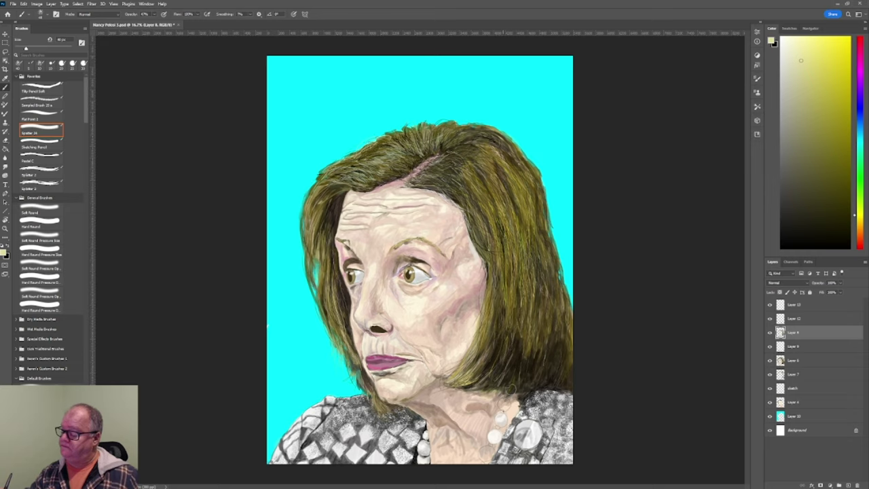
left_click(802, 318)
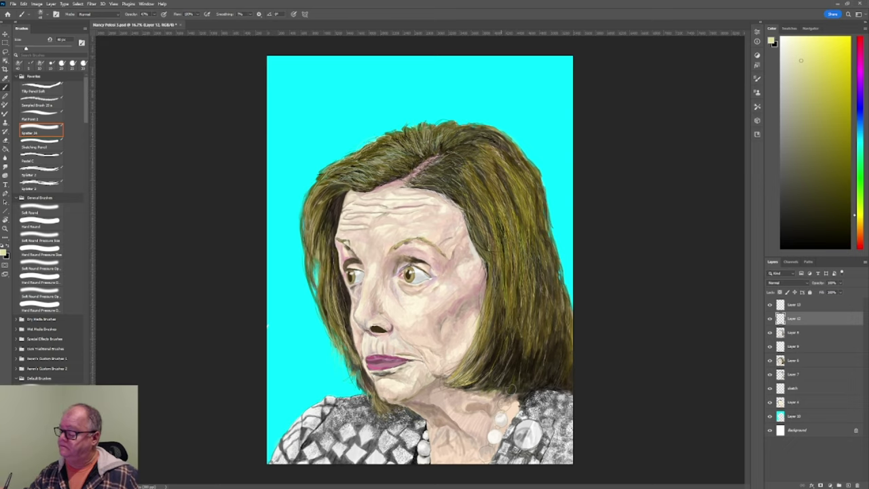
left_click(796, 305)
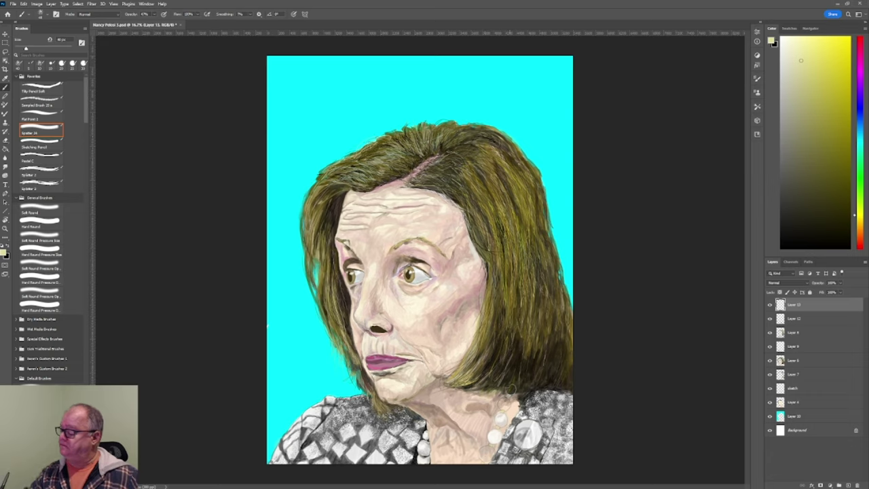
left_click(795, 318)
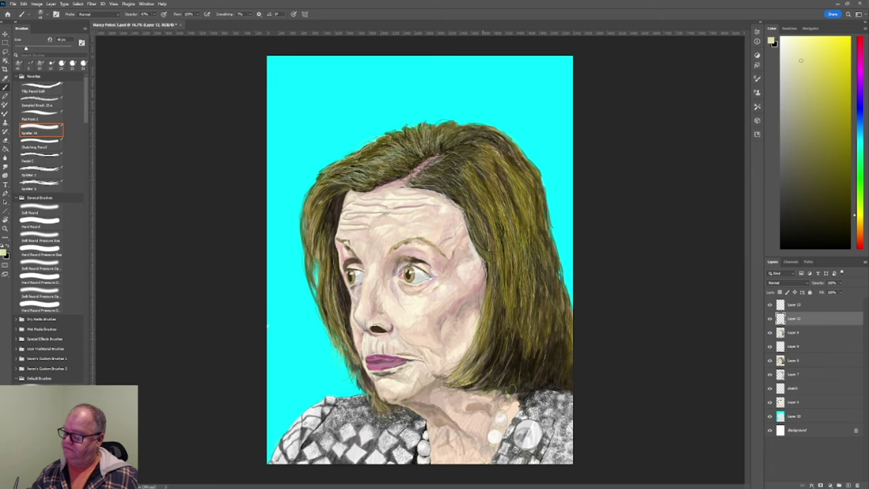
left_click(800, 332)
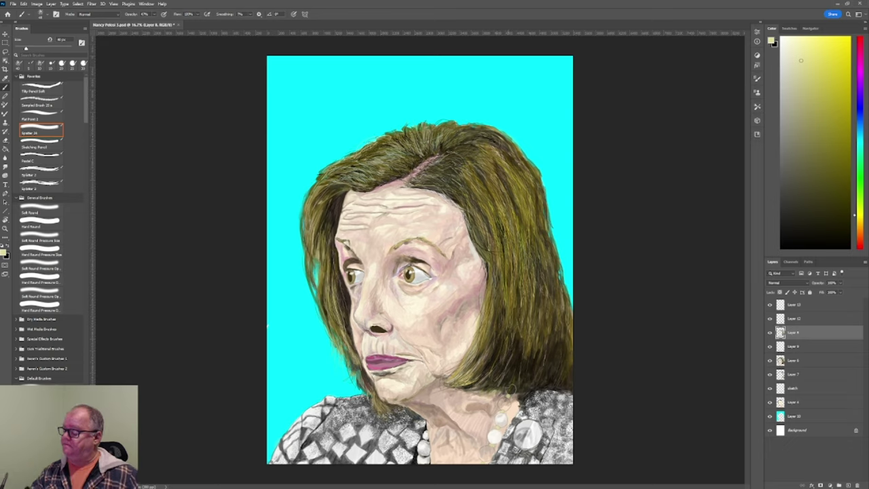
left_click(794, 362)
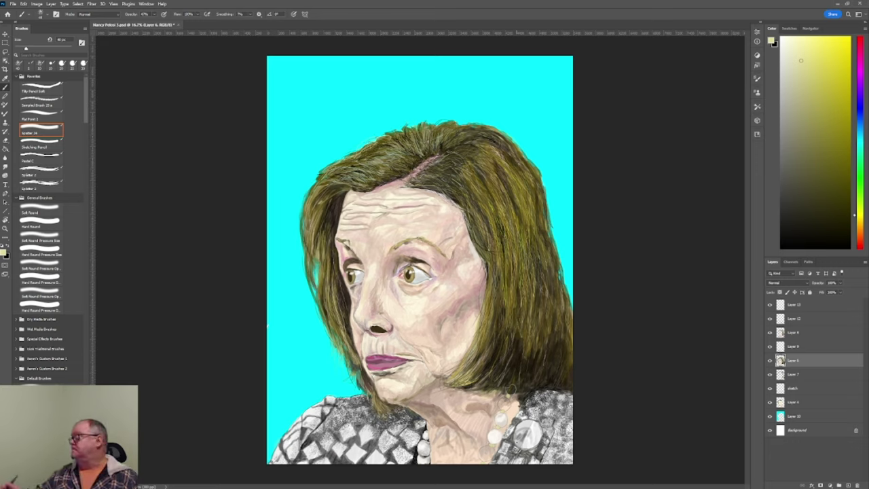
left_click(801, 374)
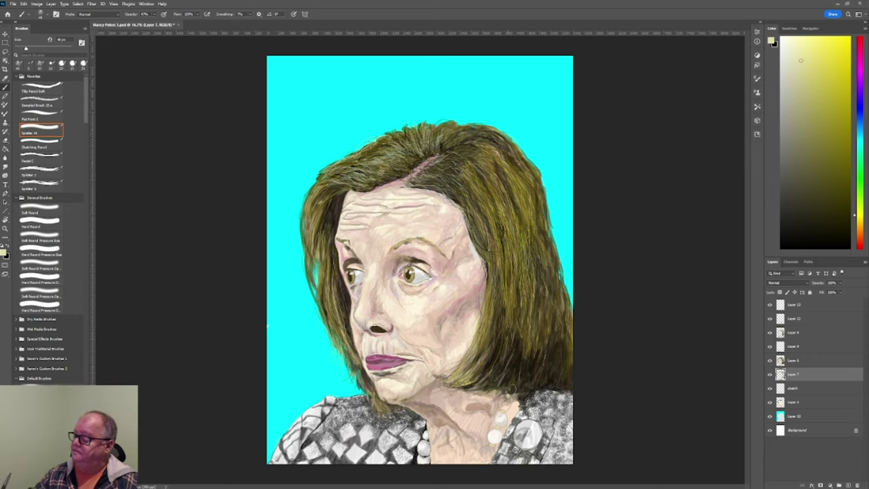
left_click(804, 404)
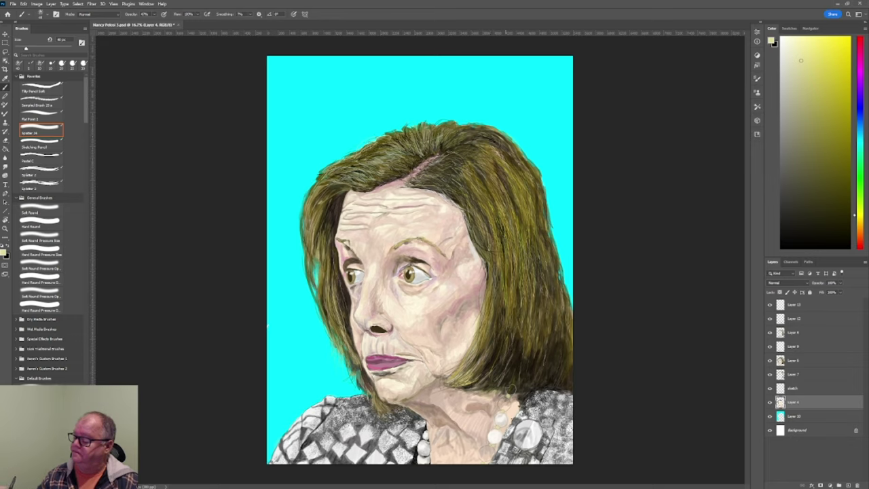
On Layer 13 with the Brush, reset the colours so white paints over black
left_click(511, 410, "alt")
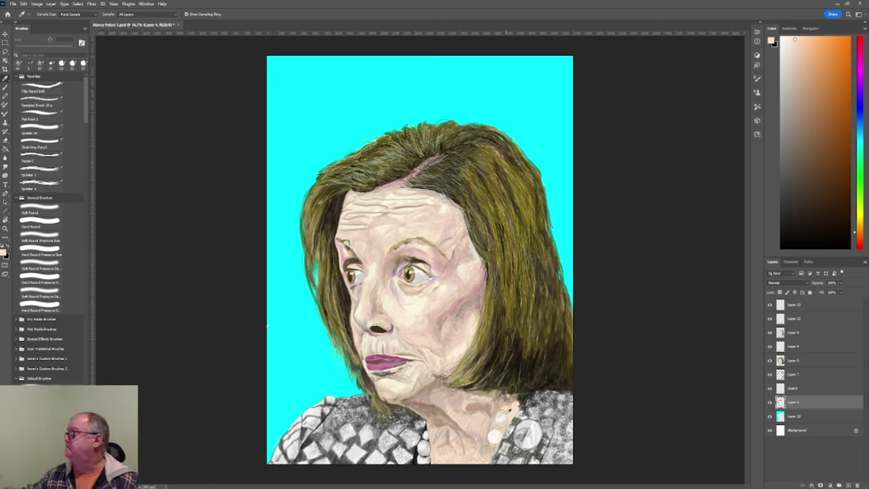
left_click(797, 307)
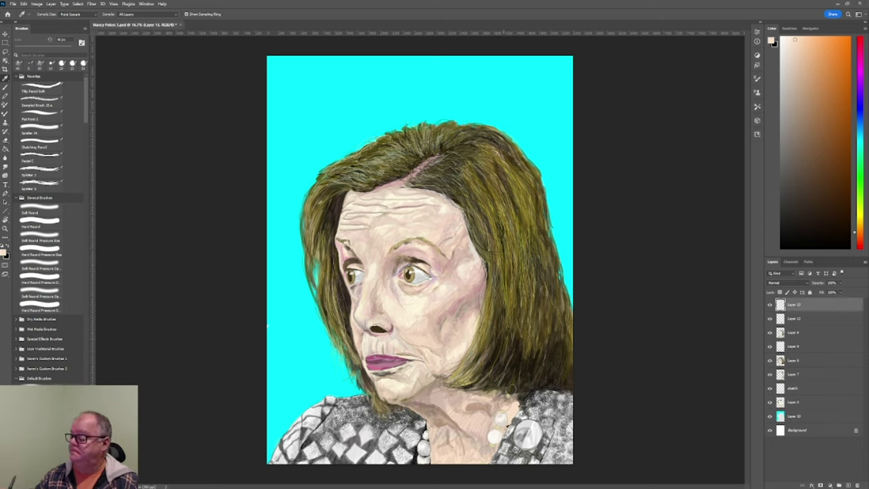
key("b")
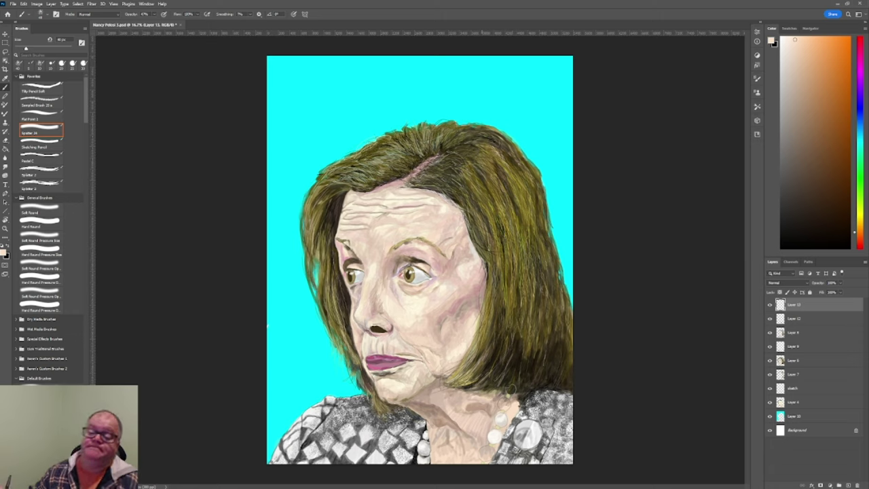
left_click(3, 257)
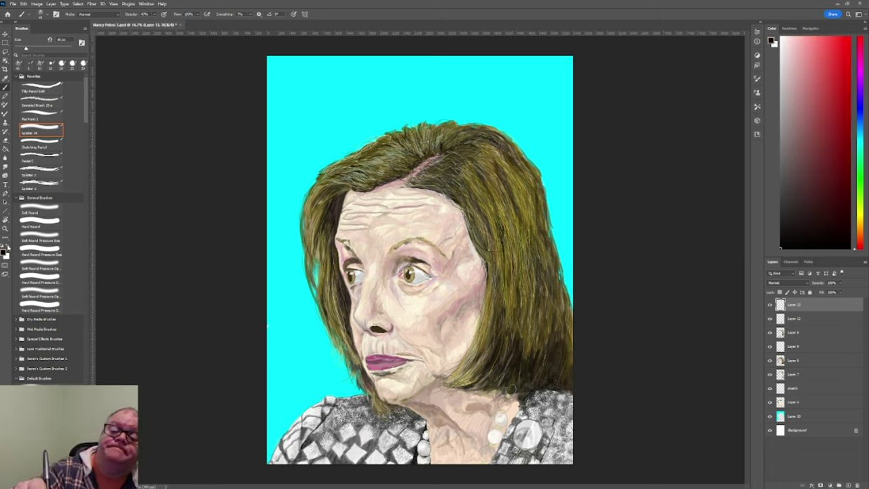
left_click(9, 248)
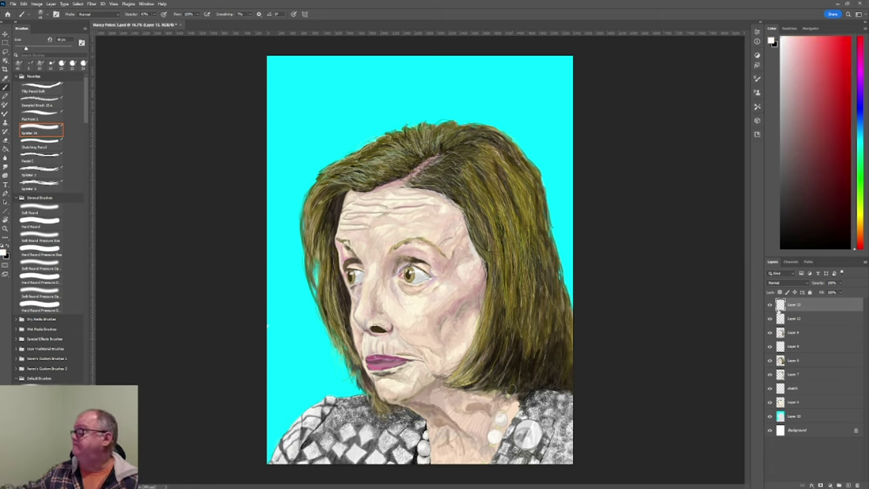
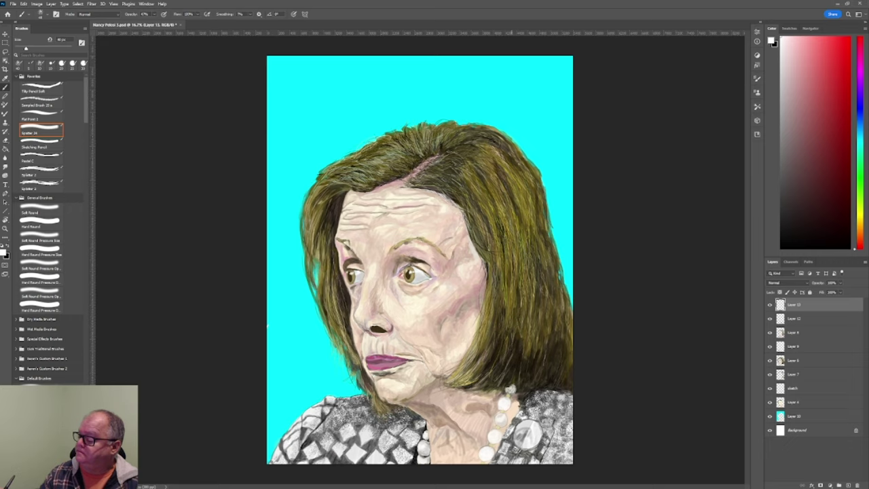
Sample the cyan background as the paint colour and shrink the brush to about 8 px
left_click(509, 381, "alt")
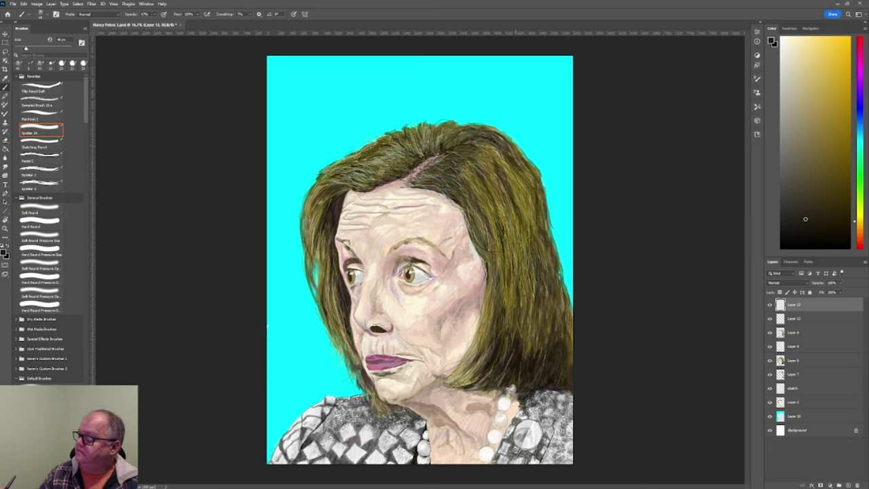
left_click(861, 141)
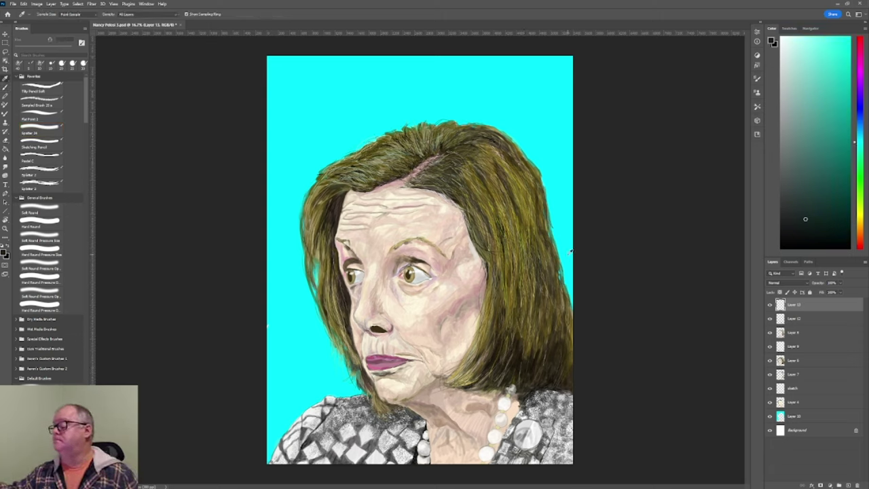
left_click(268, 326, "alt")
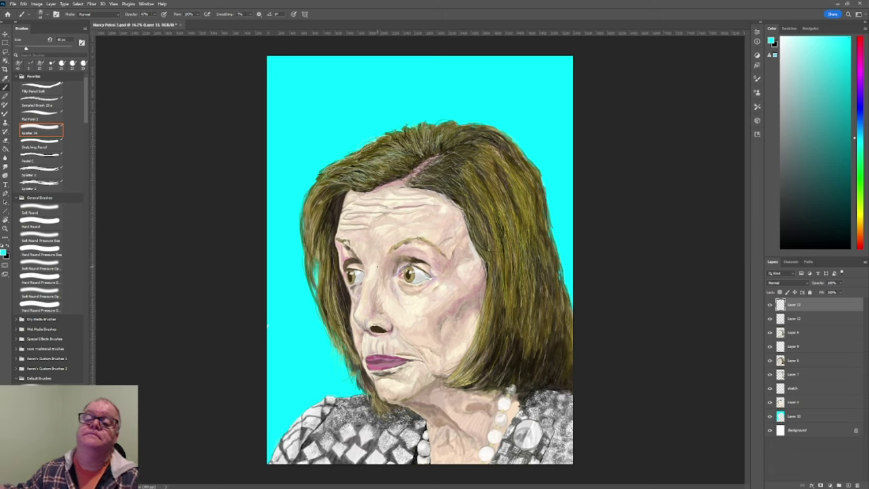
key("bracketleft")
key("bracketleft")
key("bracketleft")
key("bracketleft")
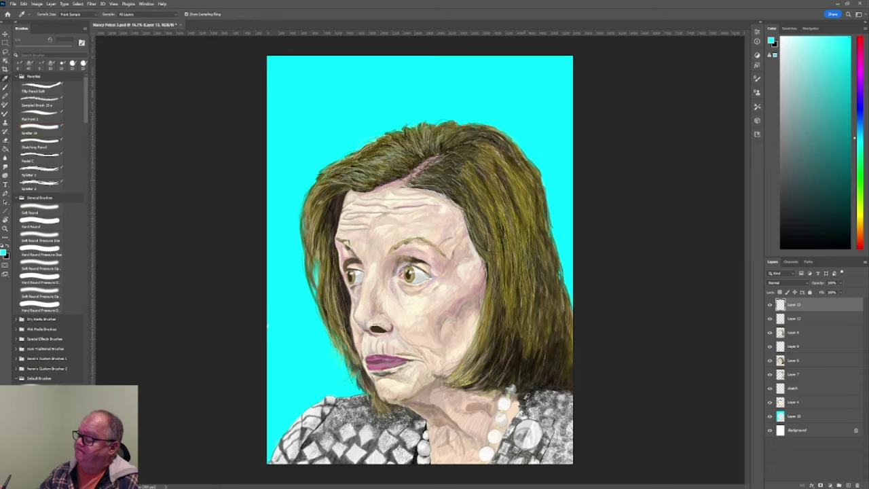
Sample dark olive from the portrait and pick a darker shade of it in the Color panel
left_click(526, 396, "alt")
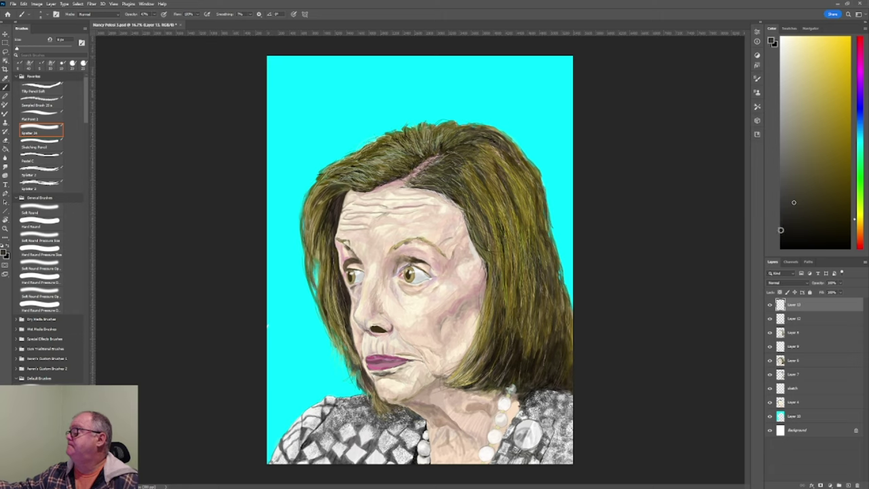
left_click(781, 230)
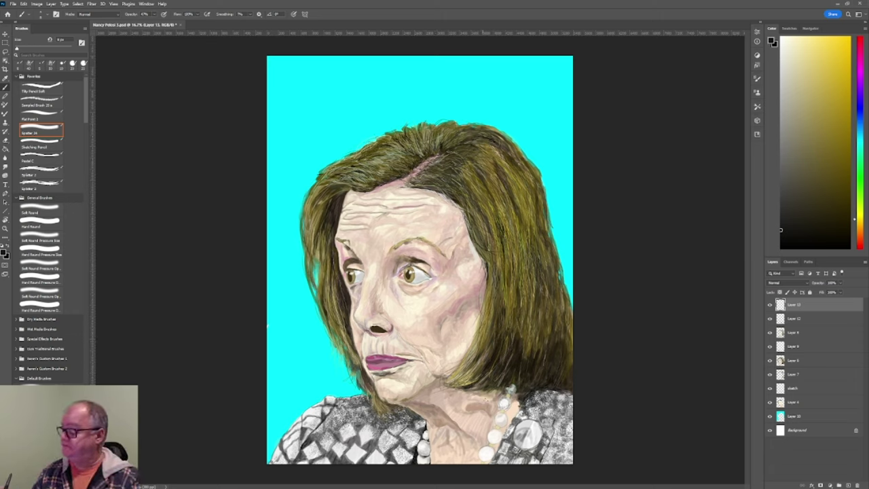
Enlarge the brush two steps and swap the foreground colour to light grey
key("bracketright")
key("bracketright")
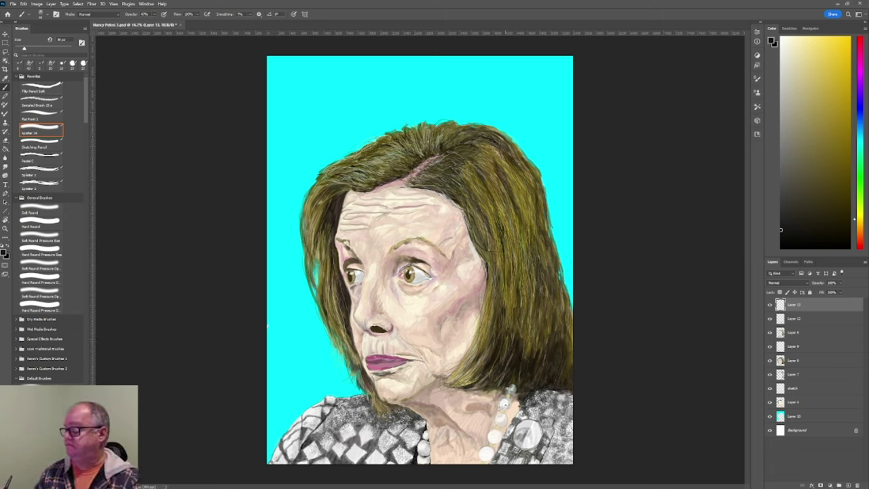
key("bracketright")
key("bracketright")
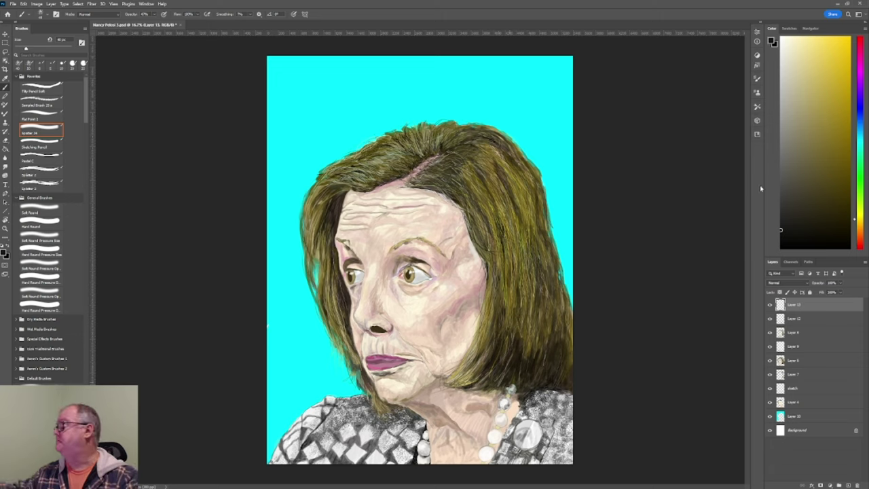
key("x")
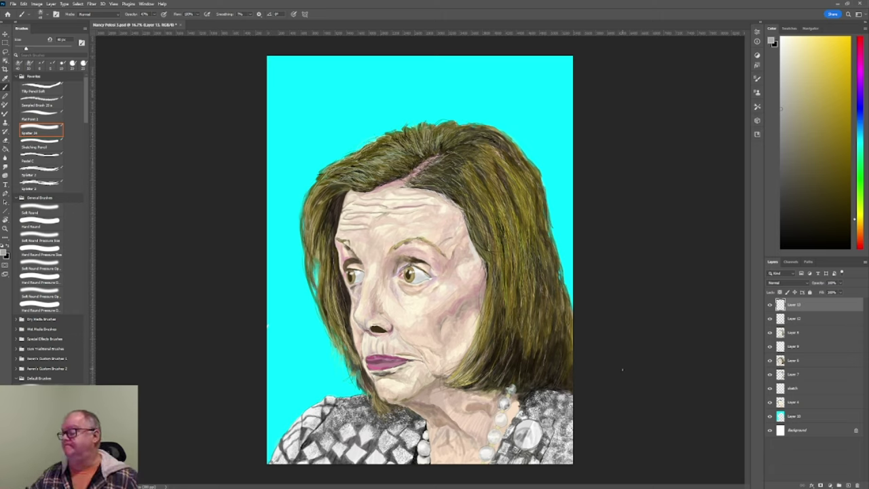
Darken the paint colour and fine-tune the brush size between roughly 26 and 40 px
left_click_drag(781, 107, 781, 194)
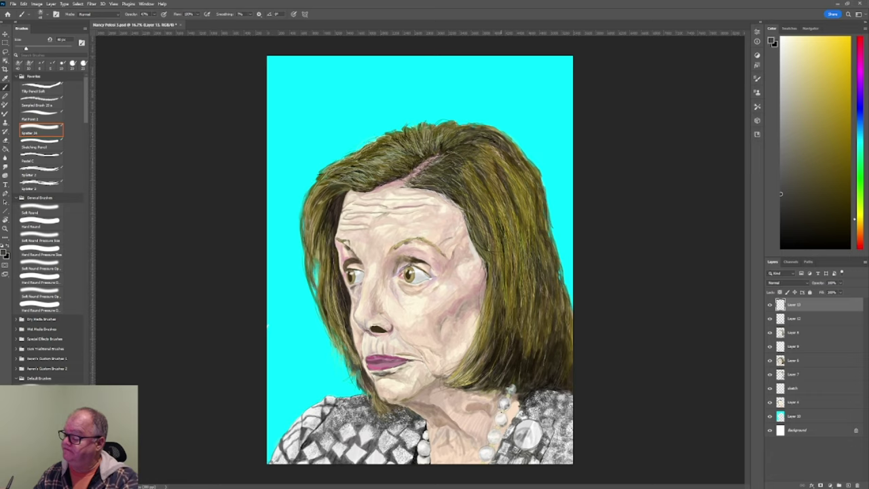
key("bracketleft")
key("bracketleft")
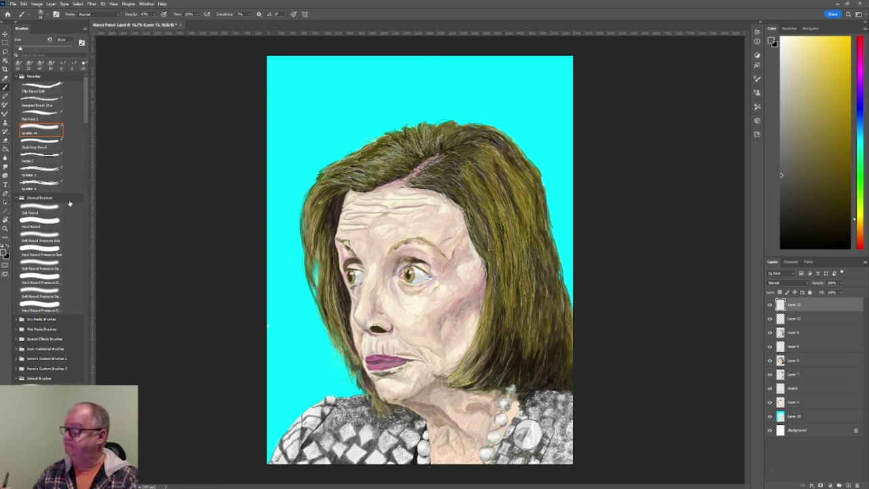
key("bracketright")
key("bracketright")
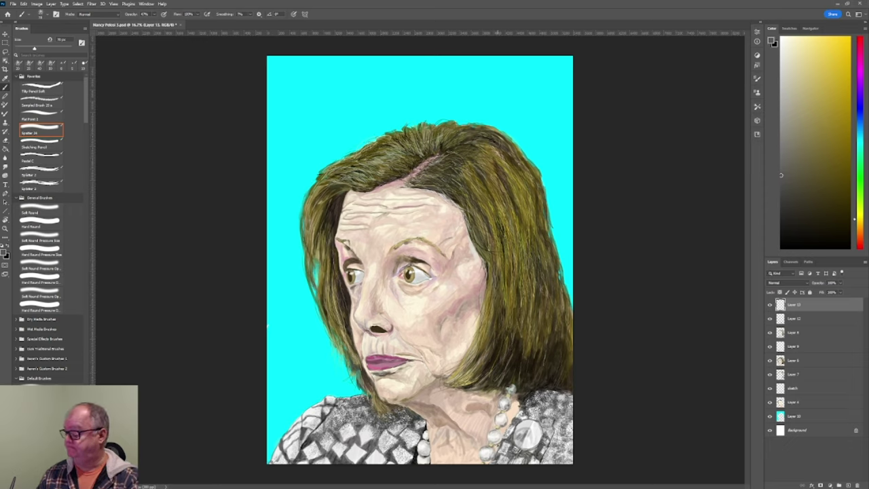
key("bracketleft")
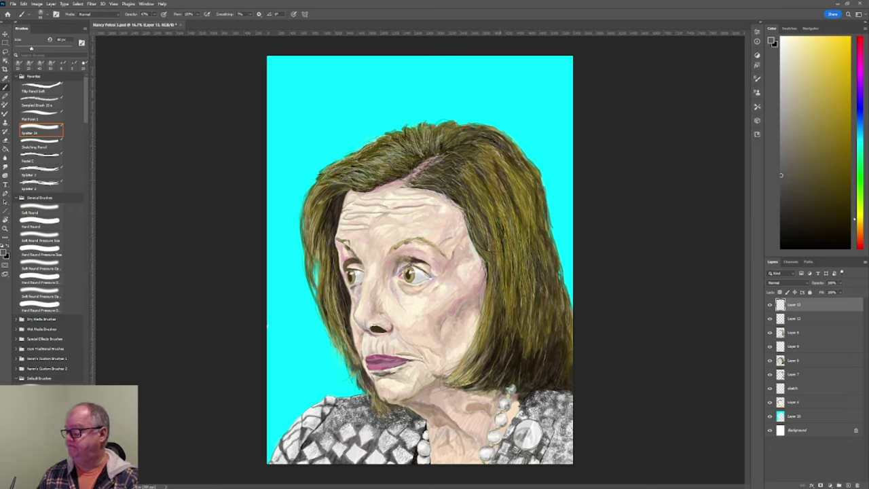
key("bracketleft")
key("bracketleft")
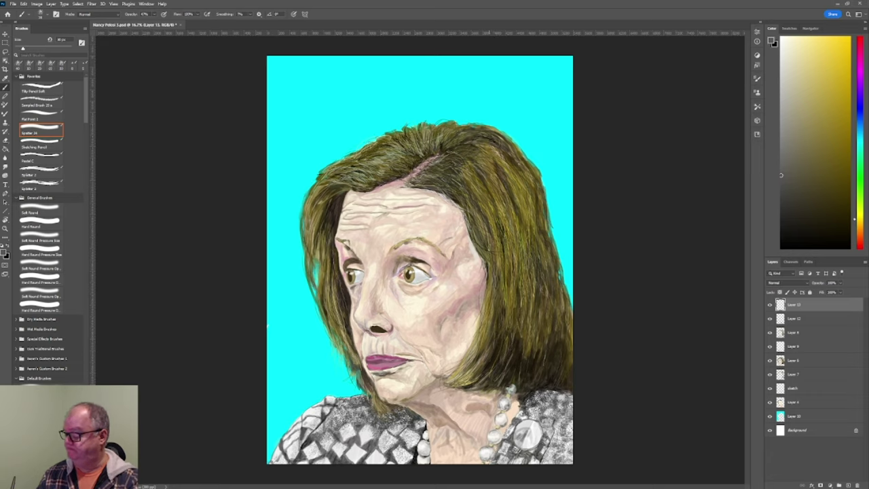
key("bracketright")
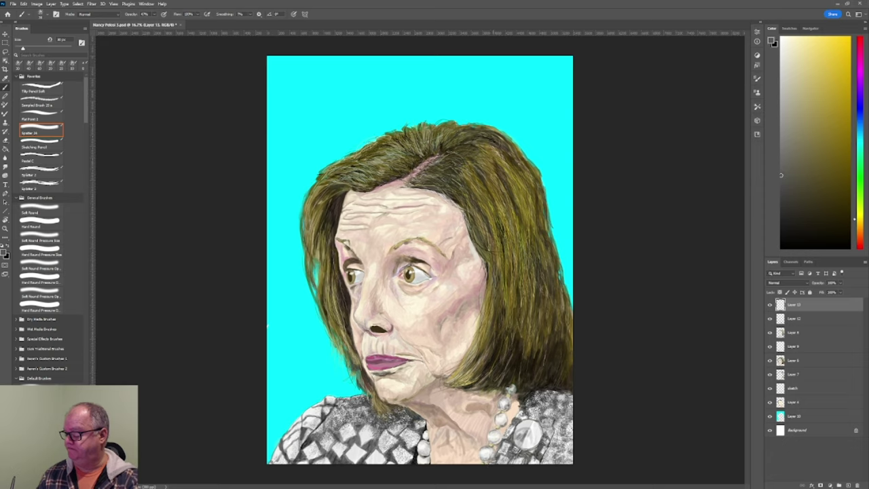
key("bracketleft")
key("bracketleft")
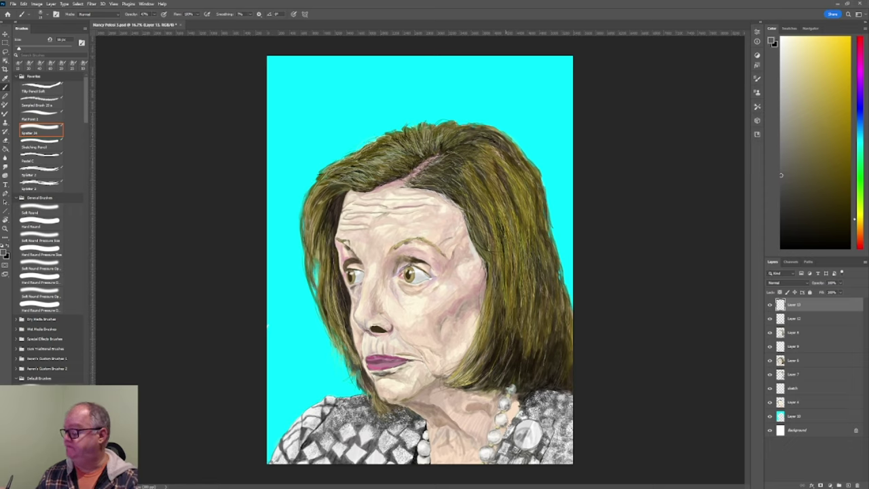
key("bracketright")
key("bracketright")
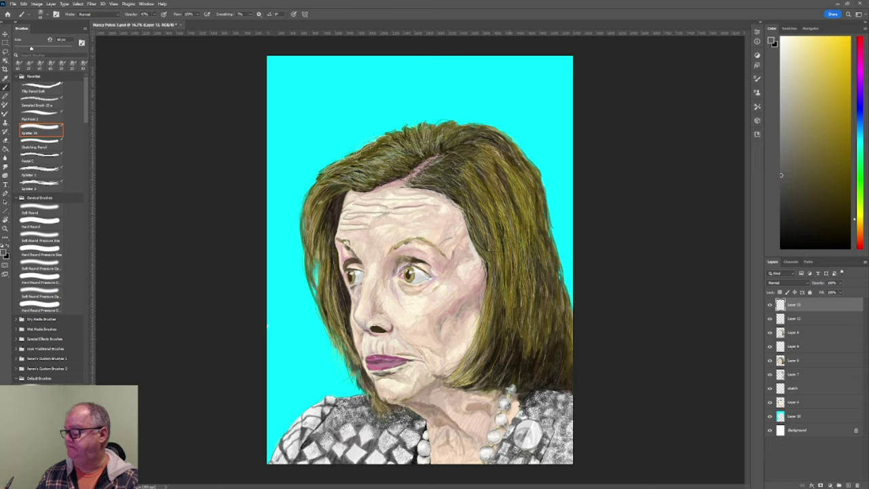
key("bracketleft")
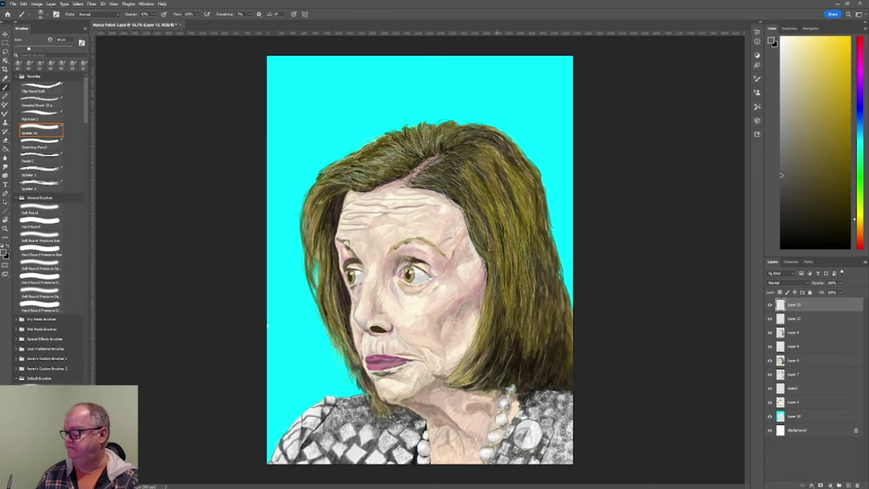
key("bracketleft")
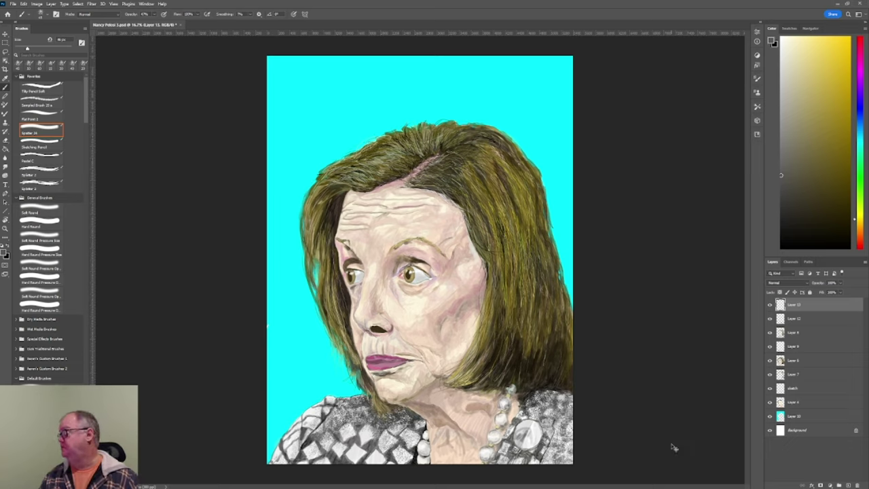
Save the layered painting and flatten all layers into a single Background
key("ctrl+s")
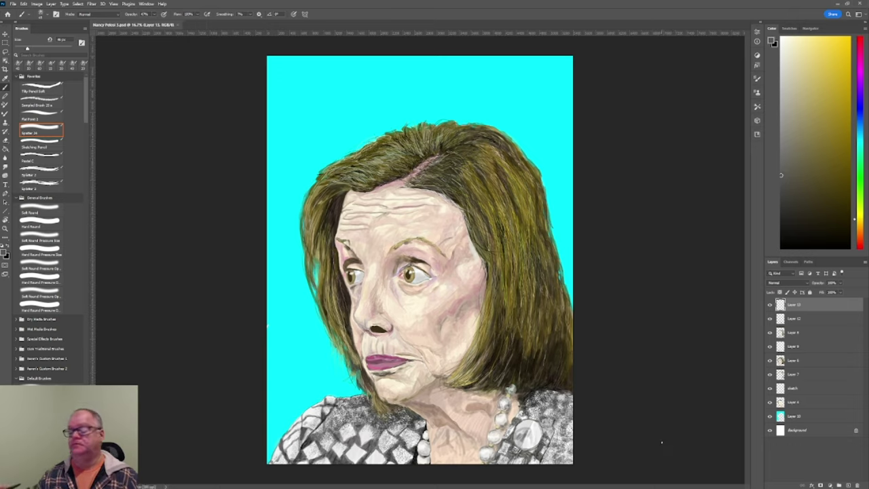
left_click(52, 5)
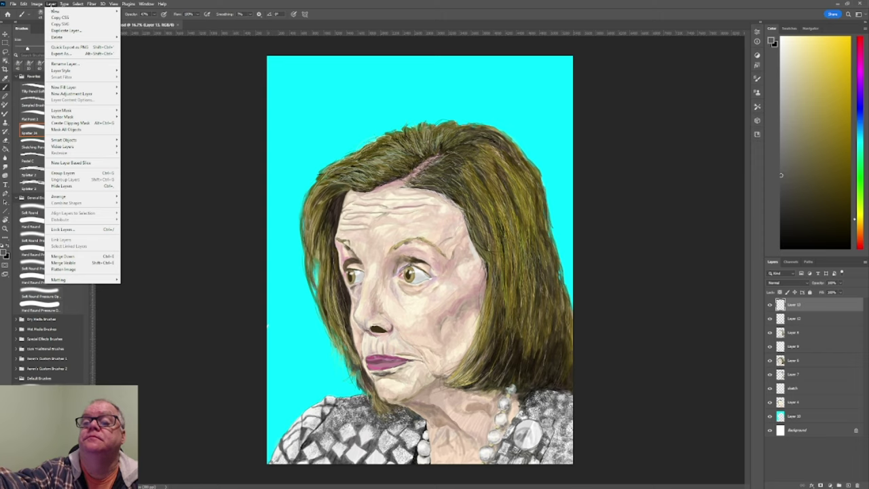
left_click(64, 270)
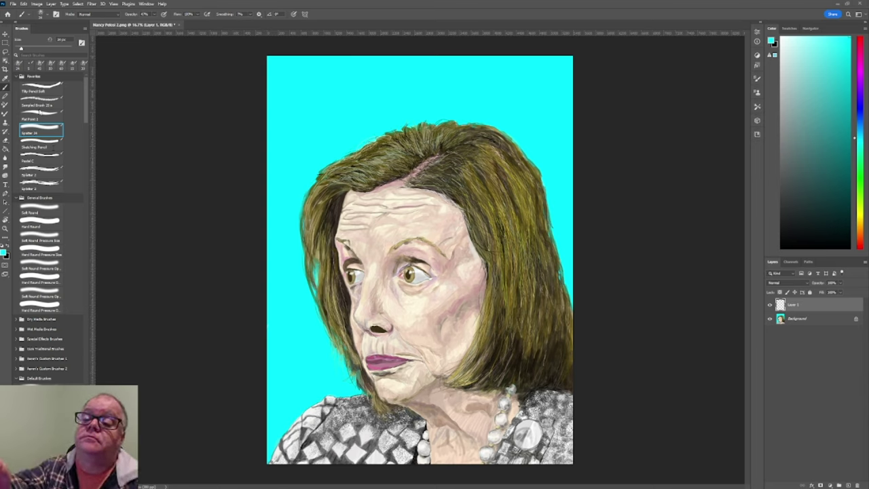
Switch to the Sketching Pencil brush and set a dark brown-orange foreground colour
left_click(46, 143)
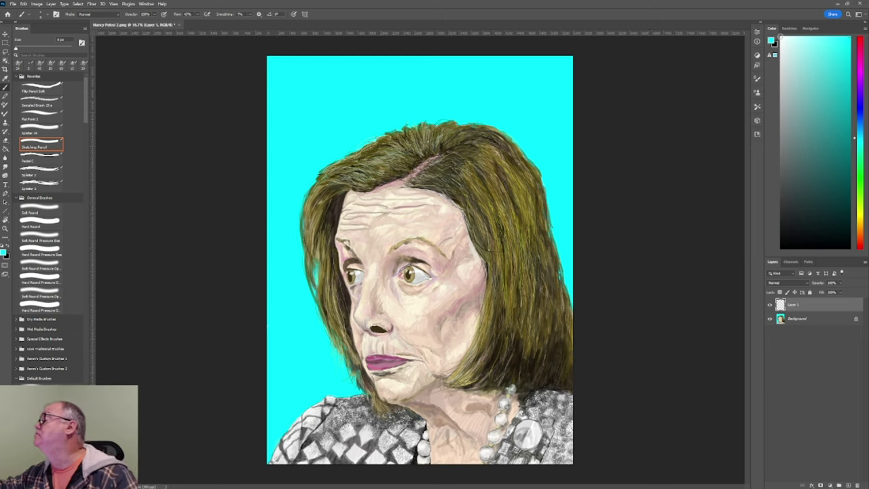
left_click(781, 38)
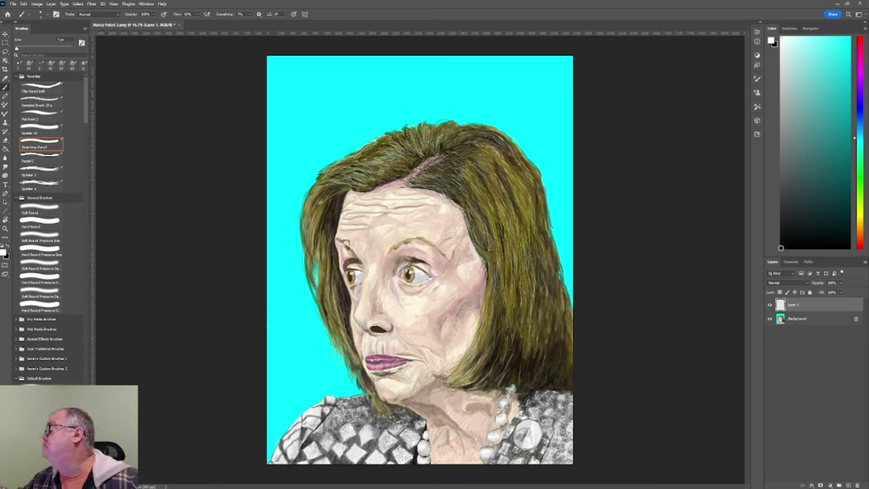
left_click(782, 247)
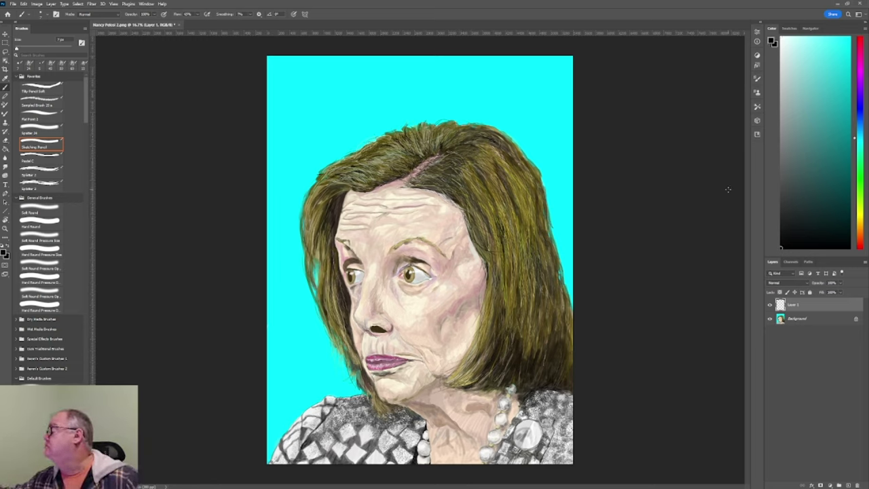
left_click(861, 228)
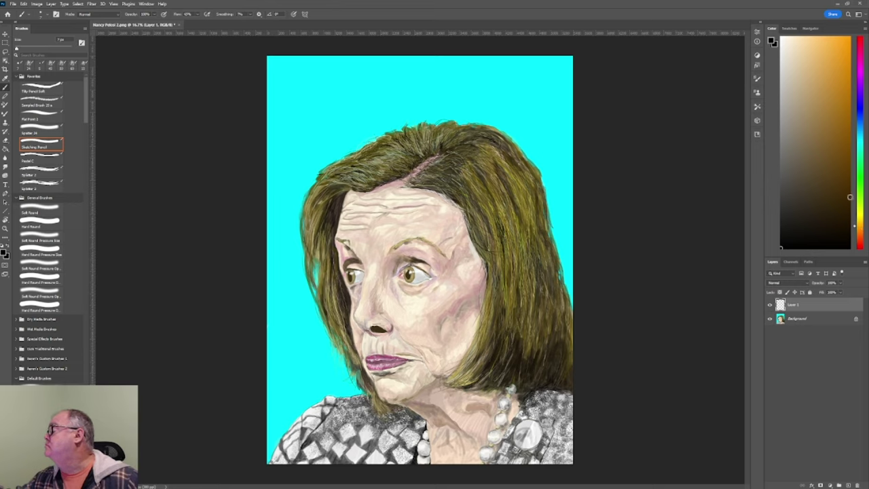
left_click(849, 201)
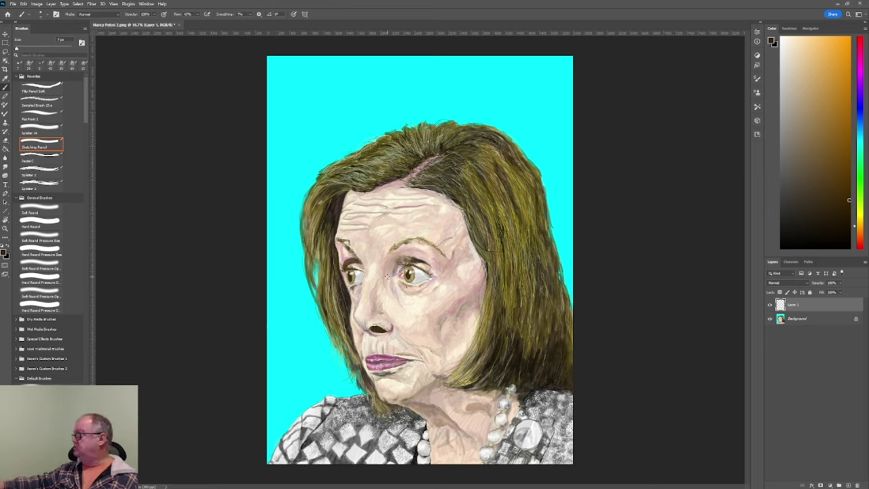
Add a new layer and pencil the signature with '22 date on the lower-left cyan area
left_click(849, 485)
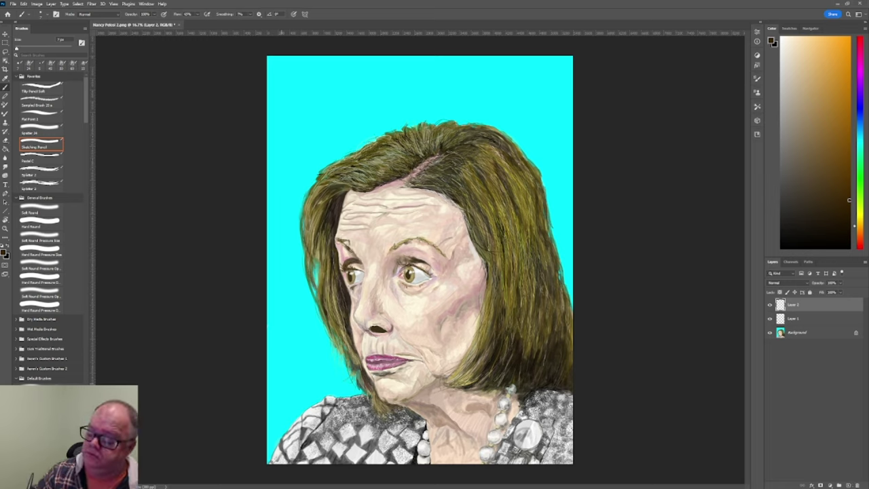
mouse_move(286, 372)
left_mouse_down()
mouse_move(303, 399)
mouse_move(307, 364)
left_mouse_up()
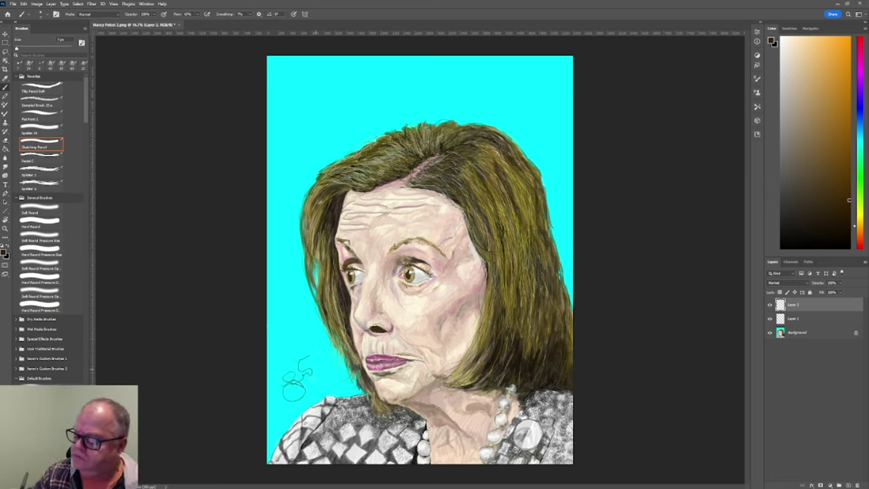
key("ctrl+z")
key("ctrl+z")
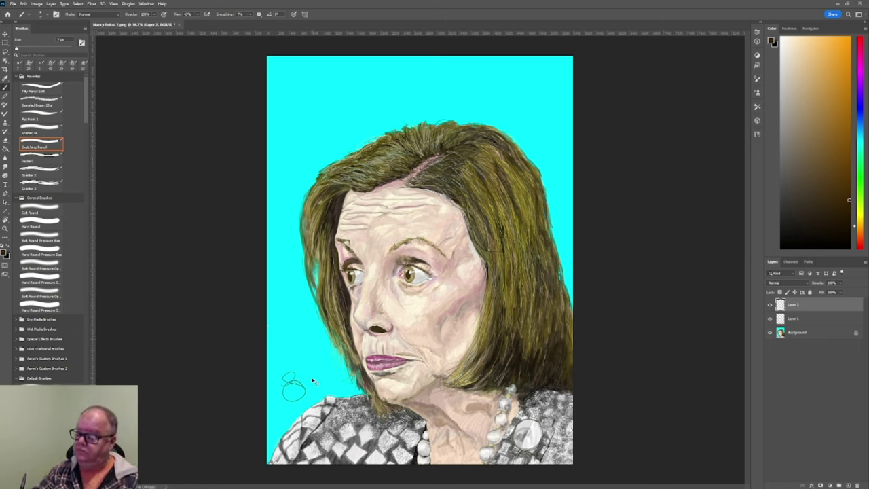
key("ctrl+z")
mouse_move(294, 374)
left_mouse_down()
mouse_move(288, 397)
mouse_move(305, 389)
mouse_move(322, 352)
mouse_move(318, 389)
left_mouse_up()
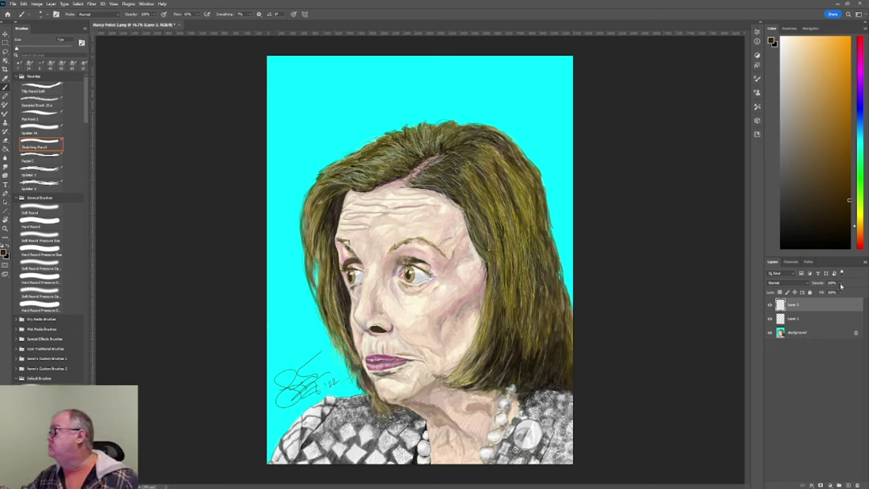
Lower Layer 2's opacity to about 10%, then raise it slightly
left_click(842, 284)
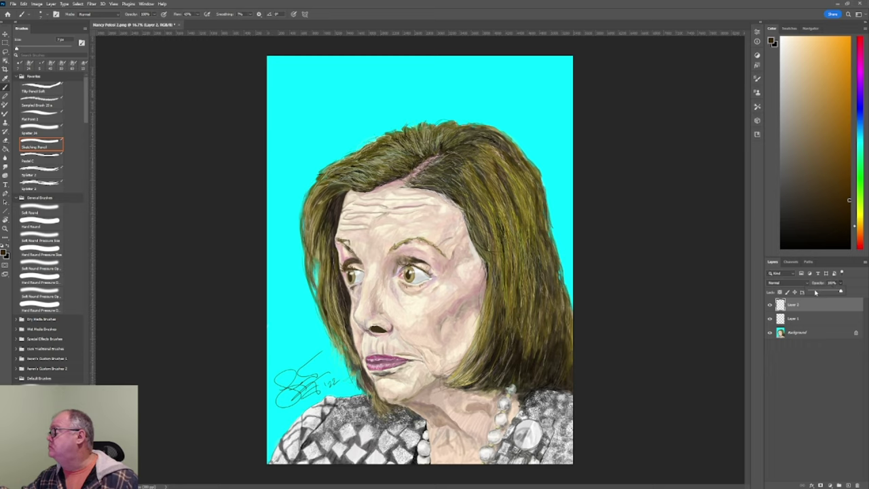
left_click(817, 292)
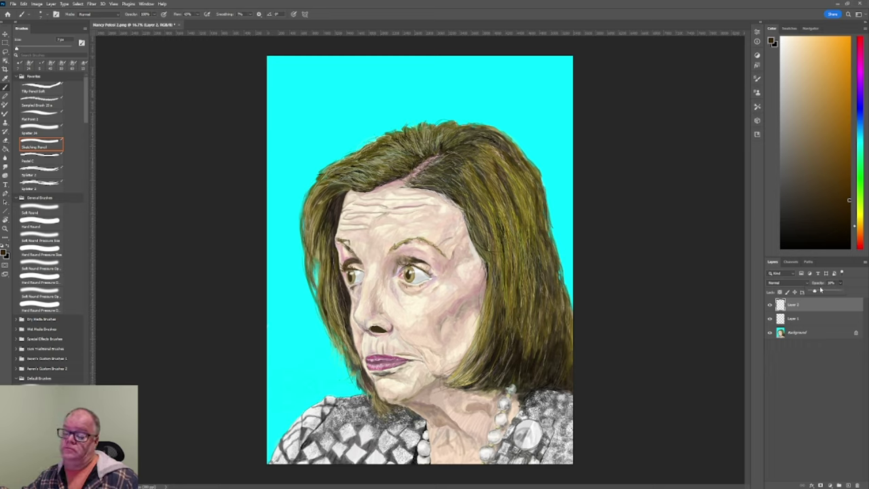
left_click_drag(826, 285, 829, 285)
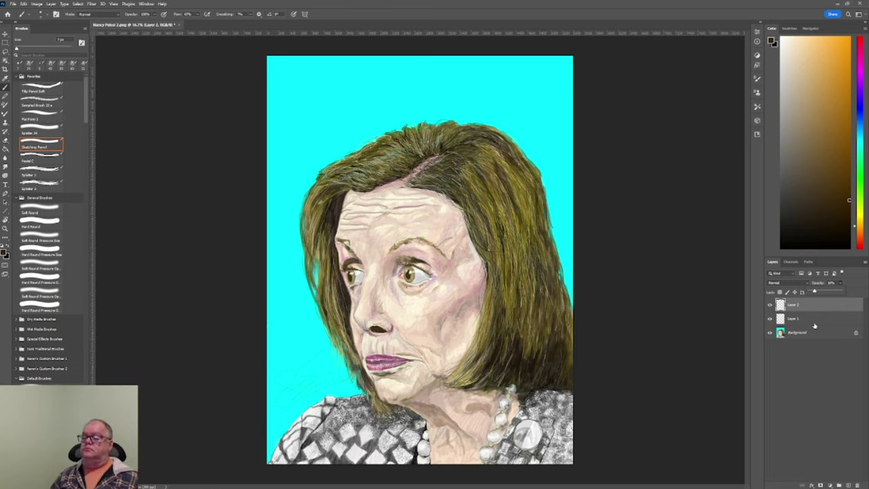
left_click(13, 4)
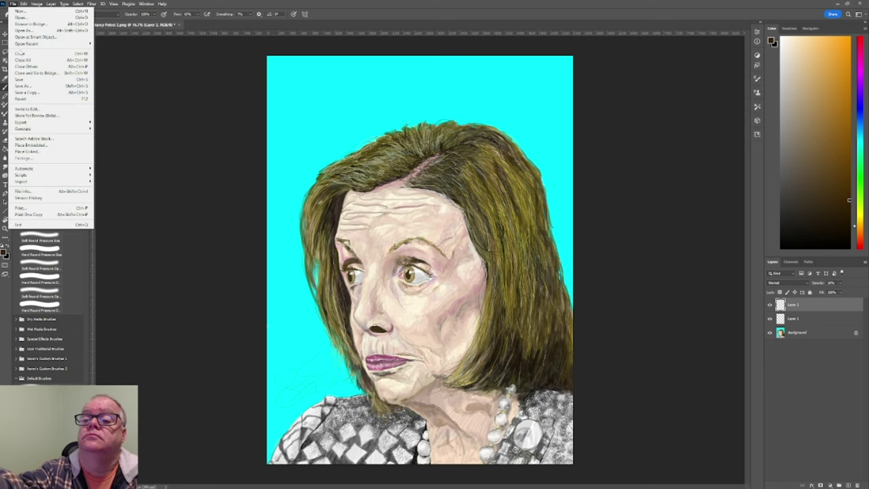
left_click(23, 80)
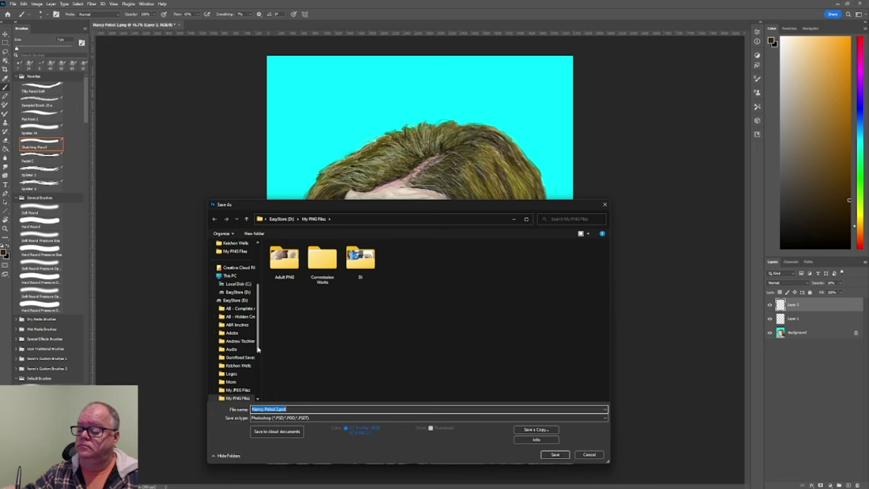
left_click(582, 453)
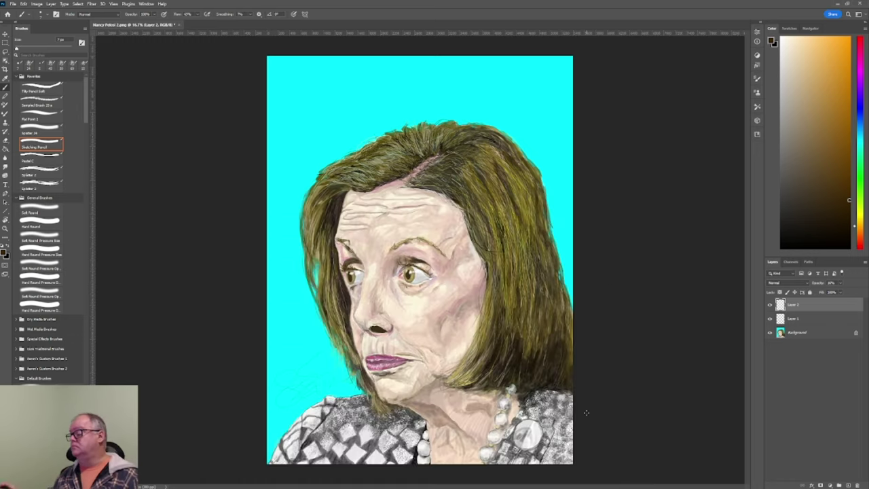